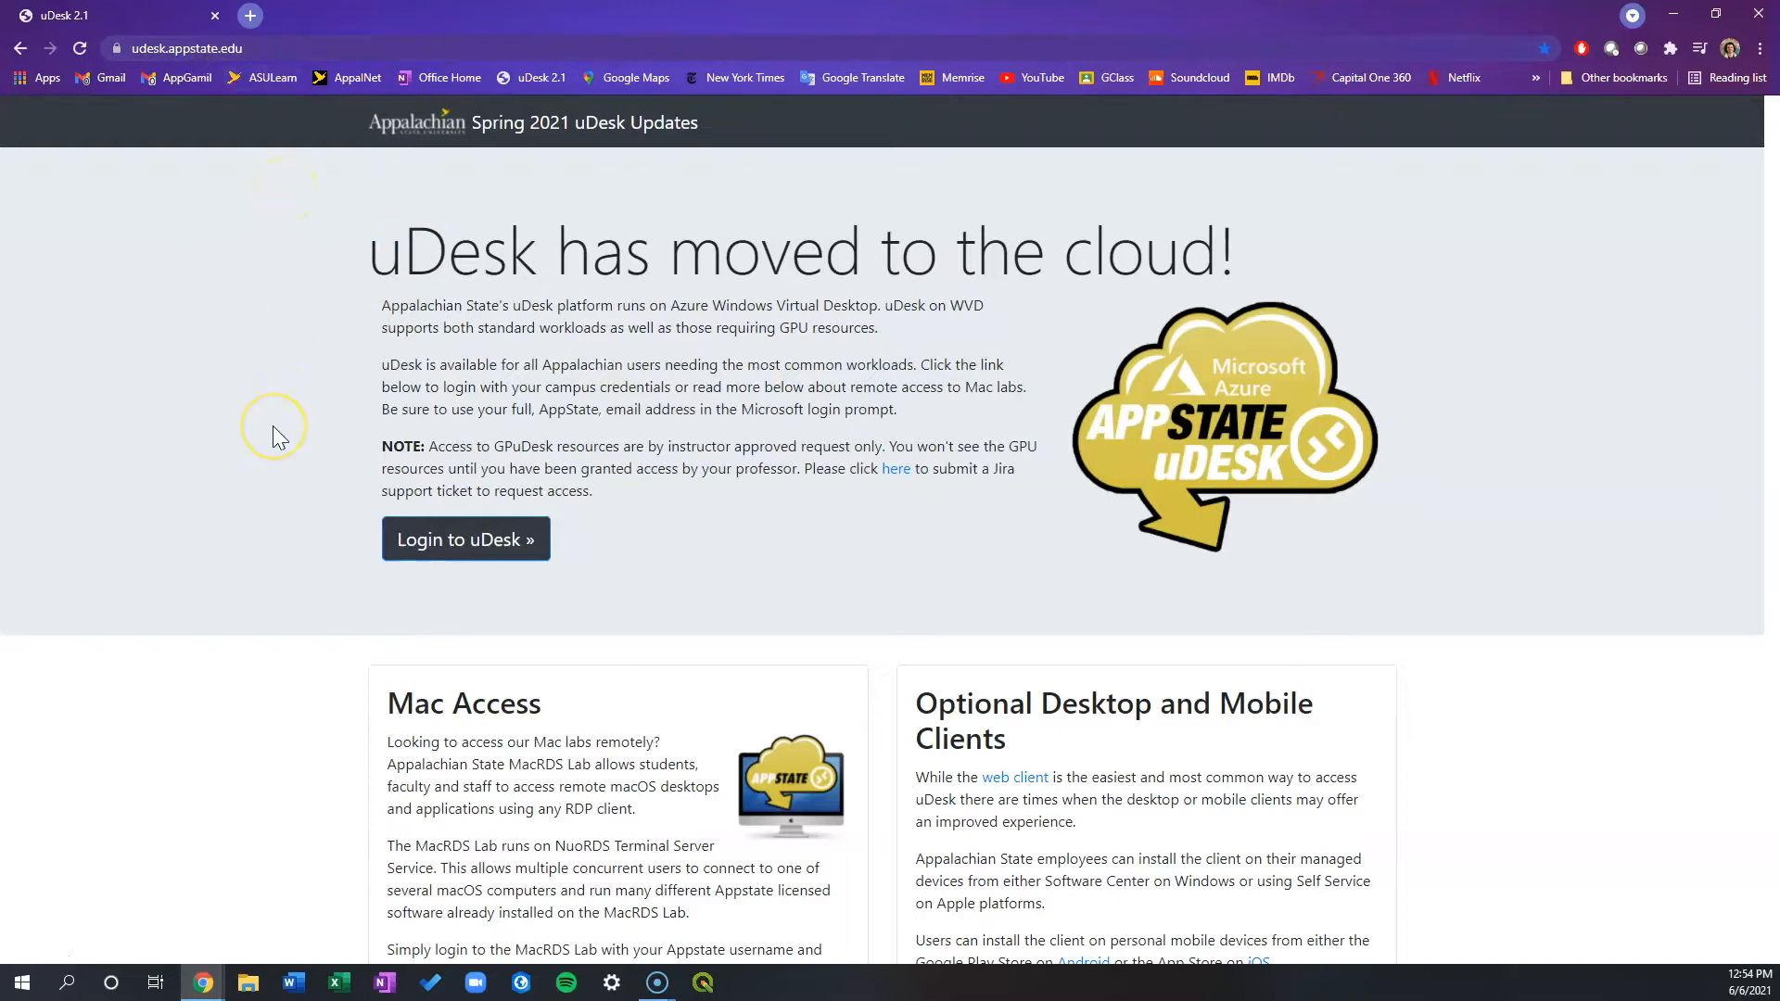
Log in to uDesk by entering the Microsoft account password, and choose to stay signed in.
{"action": "left_click", "coordinate": [451, 559]}
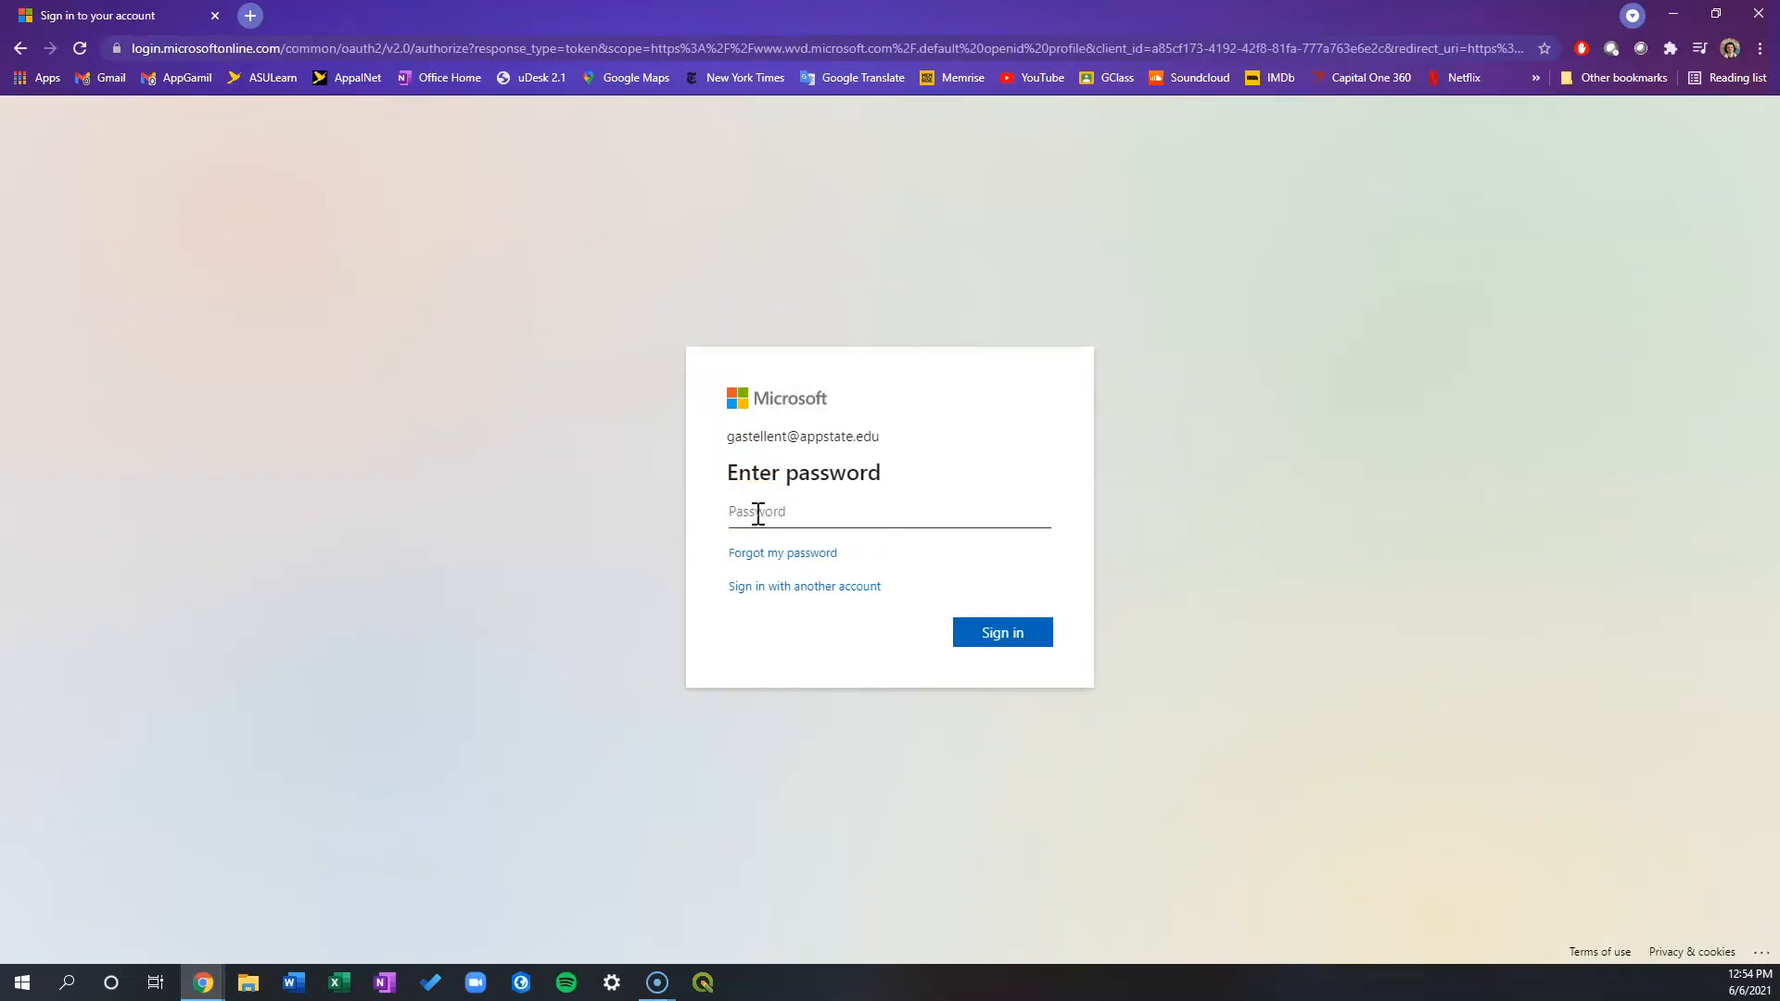
{"action": "type", "text": "••••••••••••"}
{"action": "key", "text": "Return"}
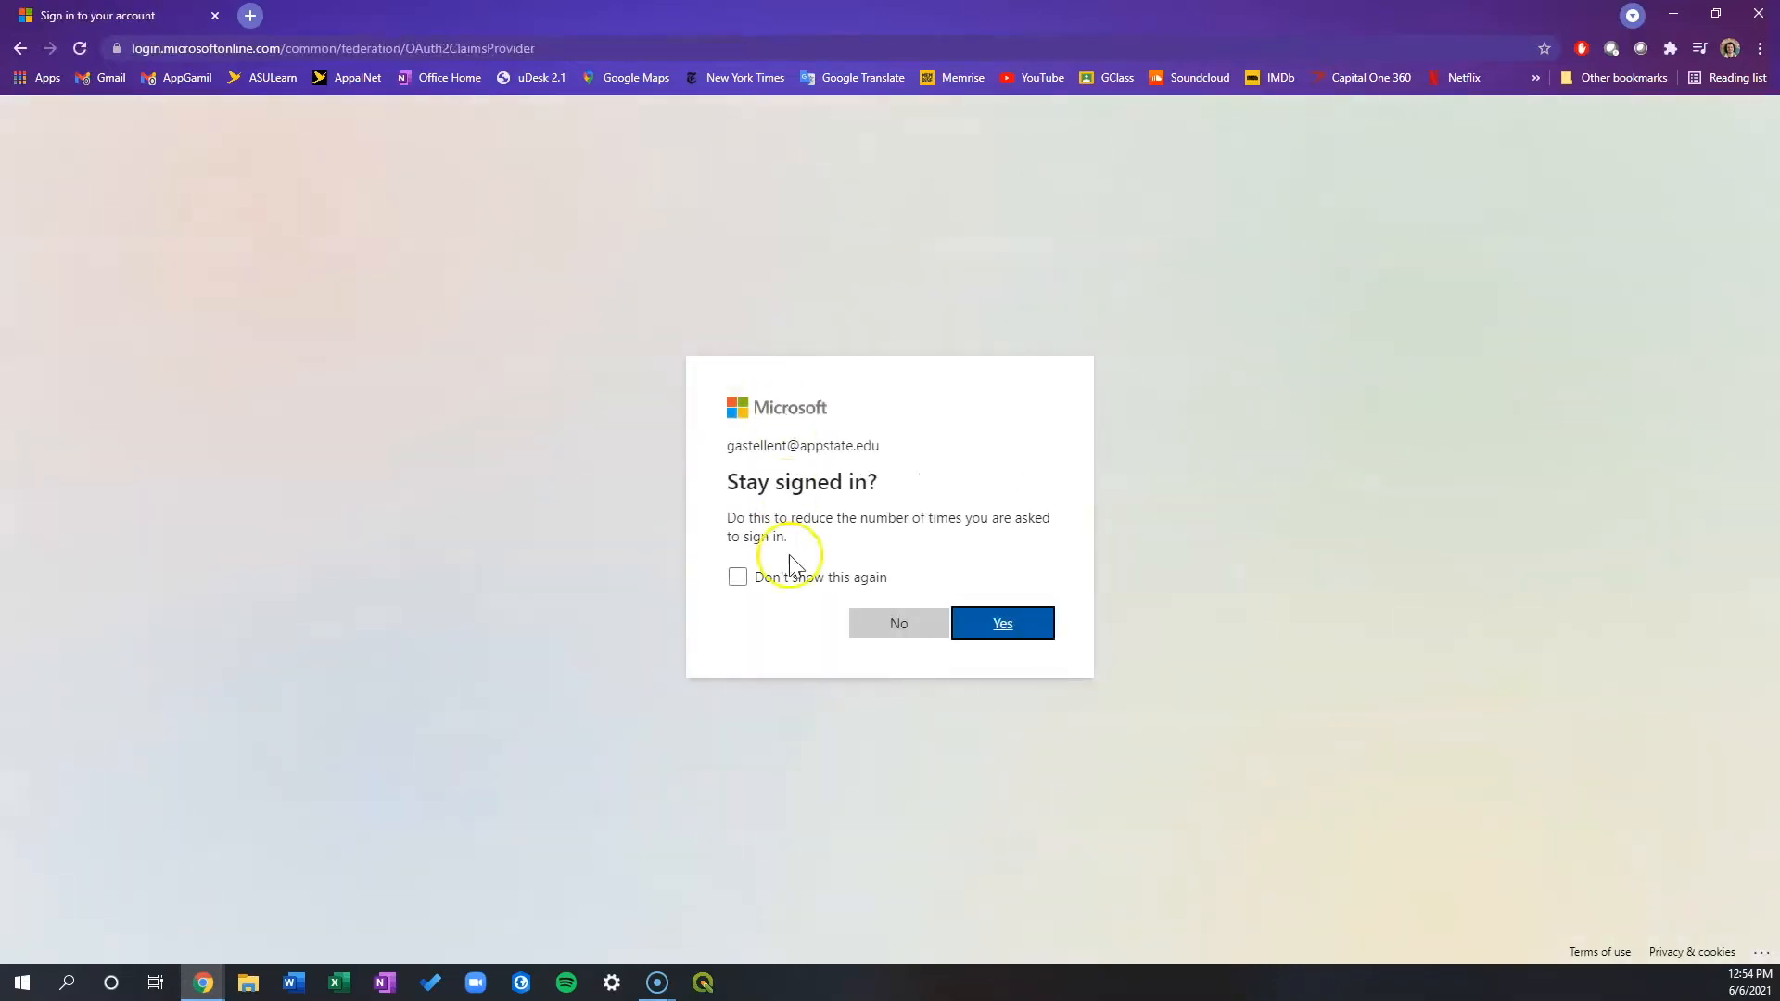
{"action": "left_click", "coordinate": [964, 623]}
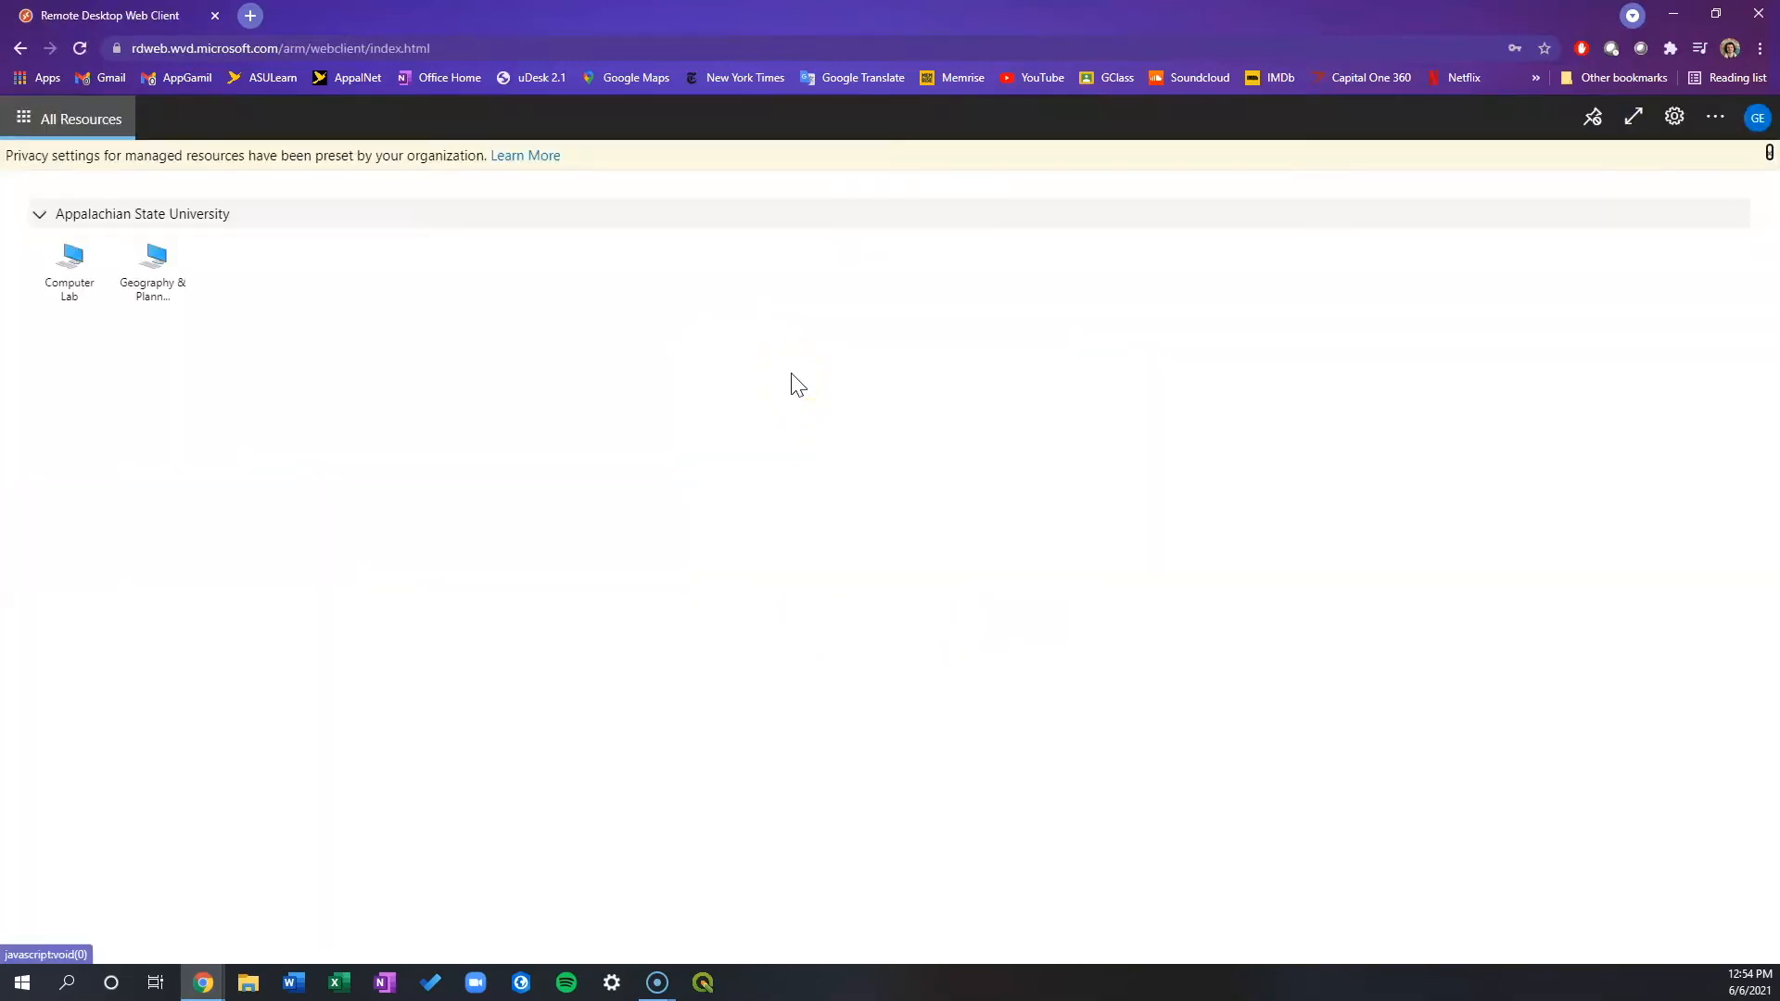
Launch the Geography & Planning GPU remote desktop, submitting the account password in its credentials prompt.
{"action": "left_click", "coordinate": [153, 283]}
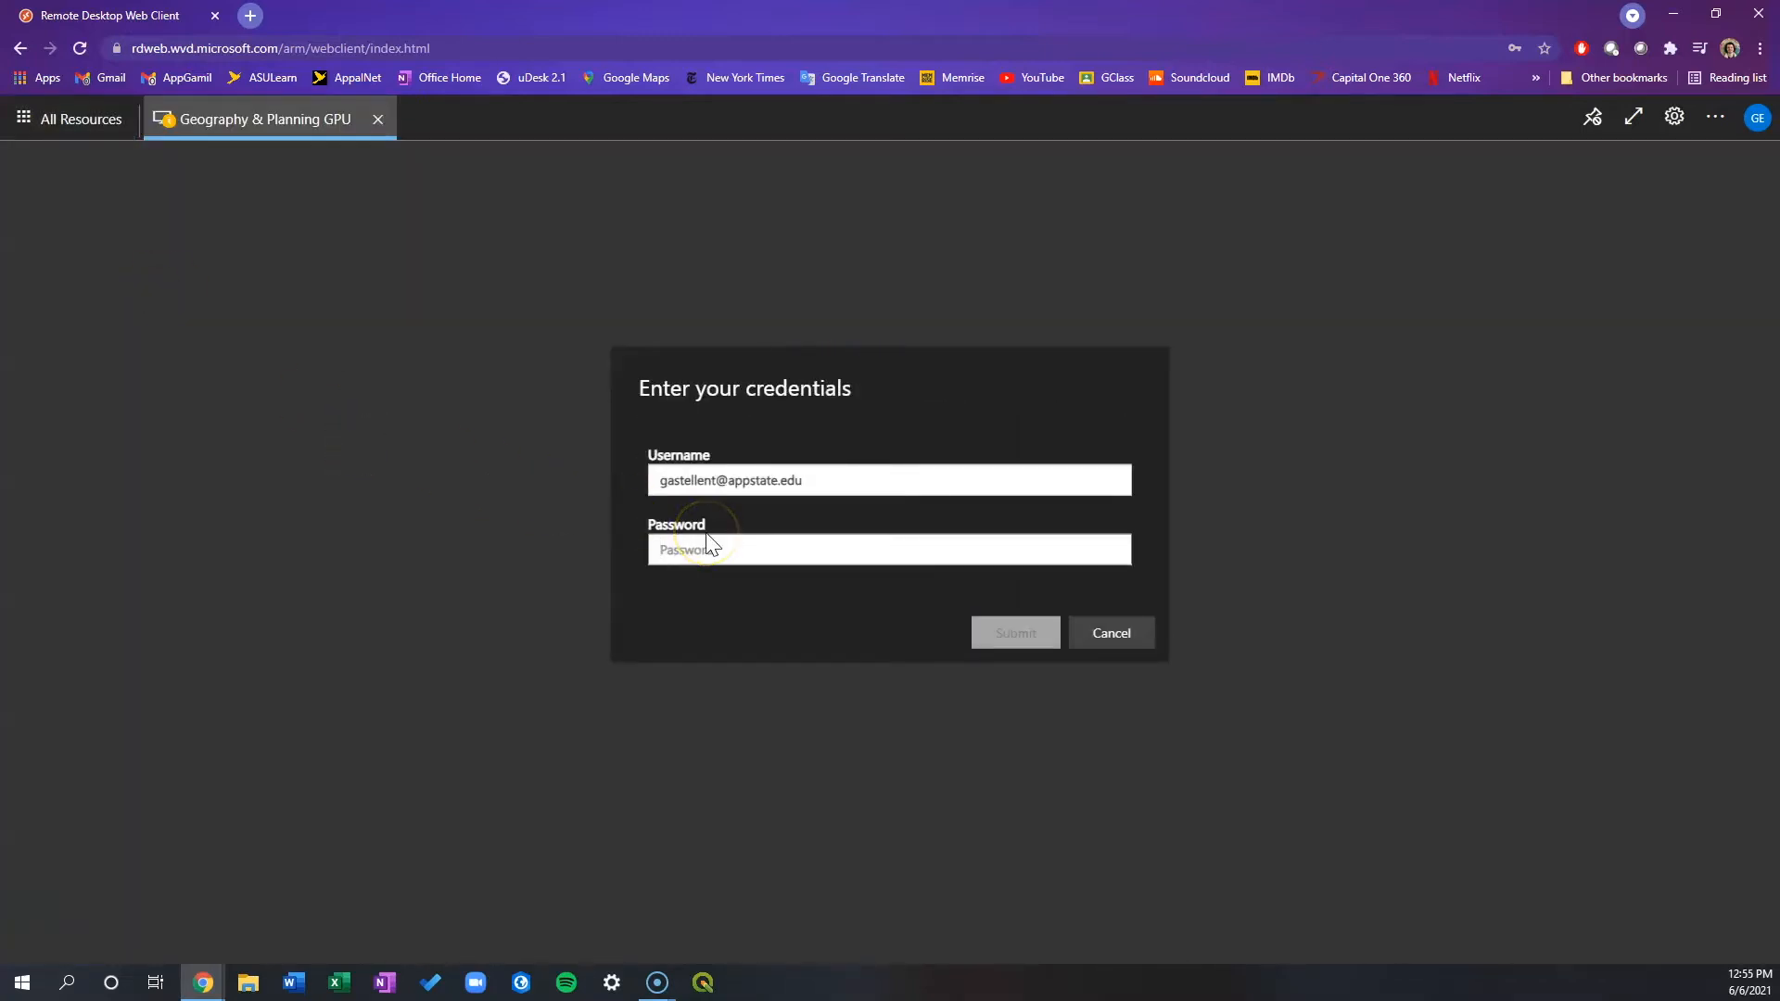
{"action": "type", "text": "••"}
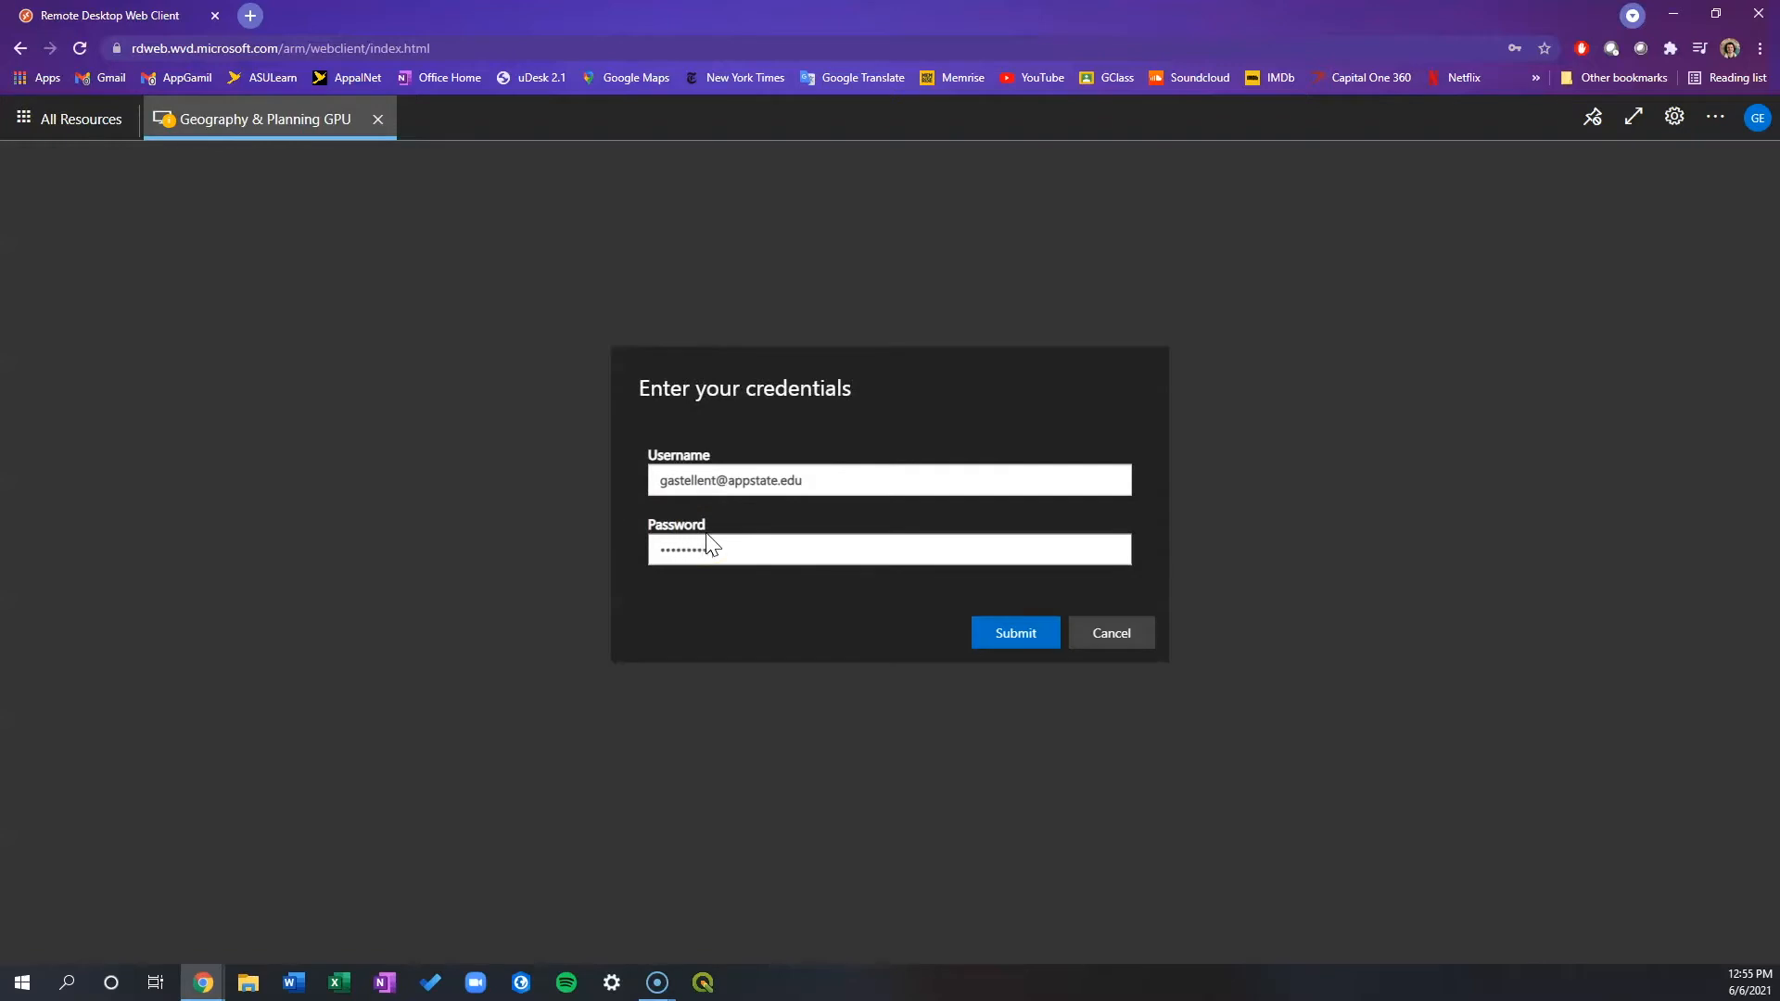
{"action": "type", "text": "••••••••"}
{"action": "key", "text": "Return"}
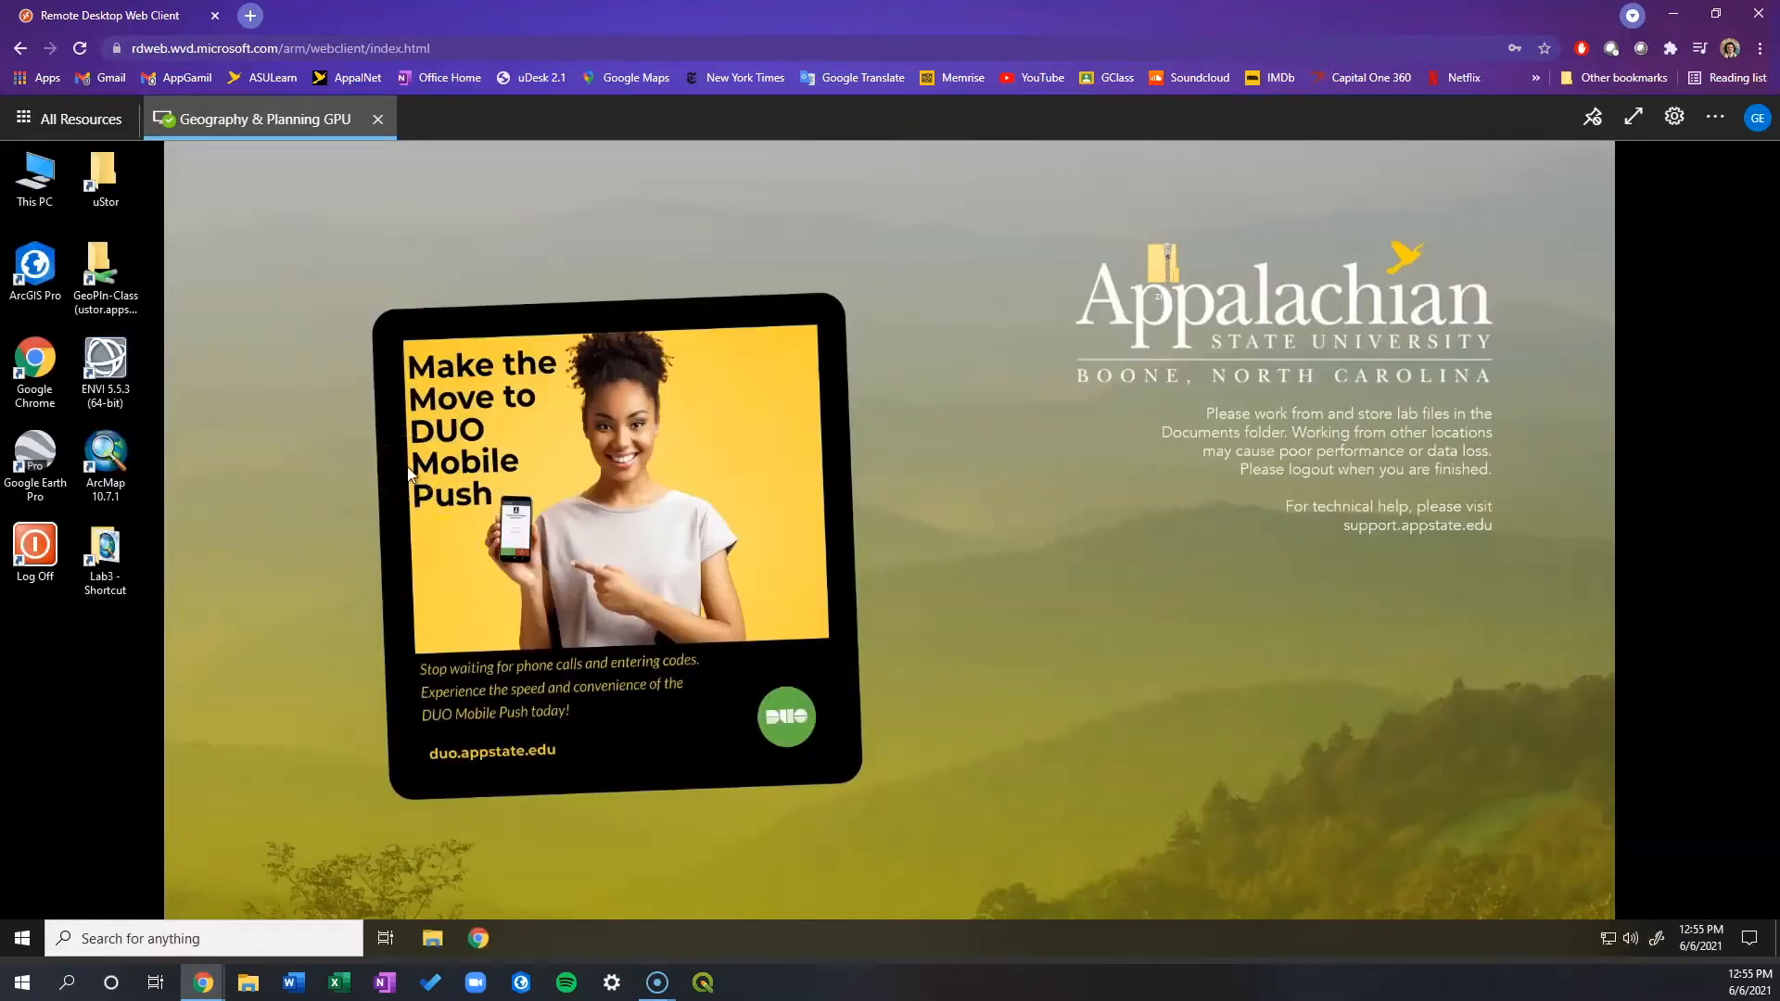
{"action": "left_click", "coordinate": [377, 442]}
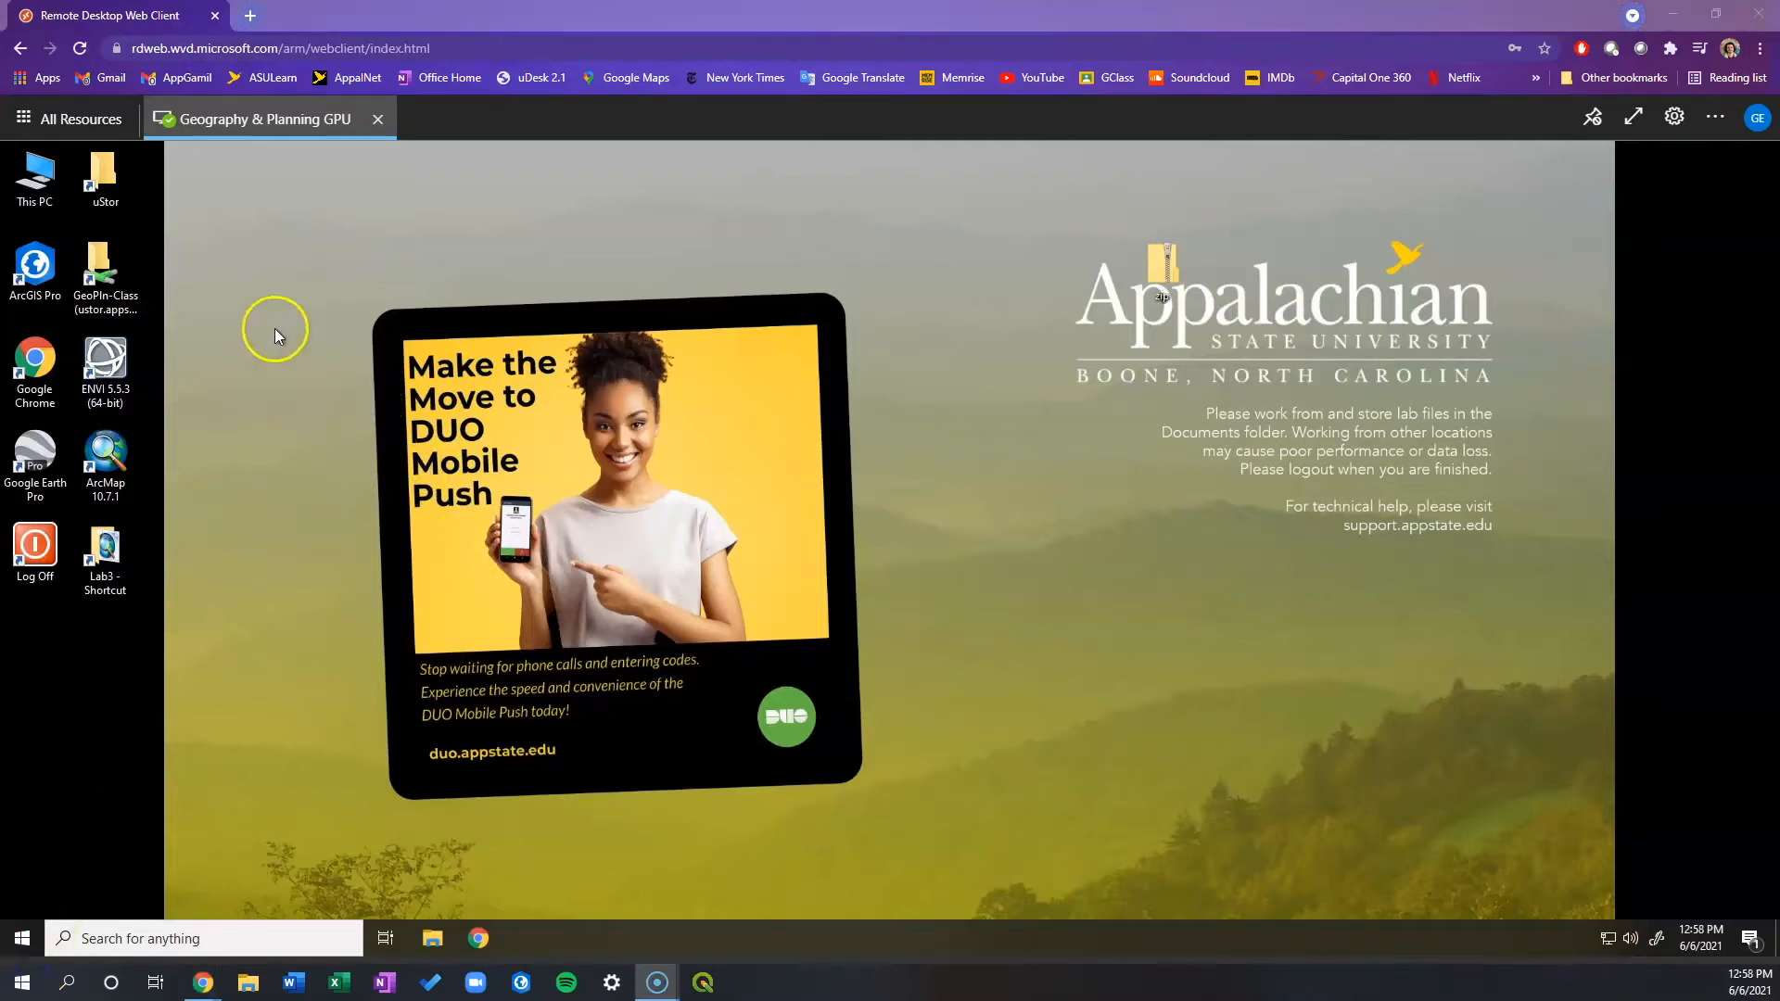
Open the uStor drive and go to GeoPln-Class > Classes > GHY_2812 > the student's own username folder.
{"action": "double_click", "coordinate": [120, 169]}
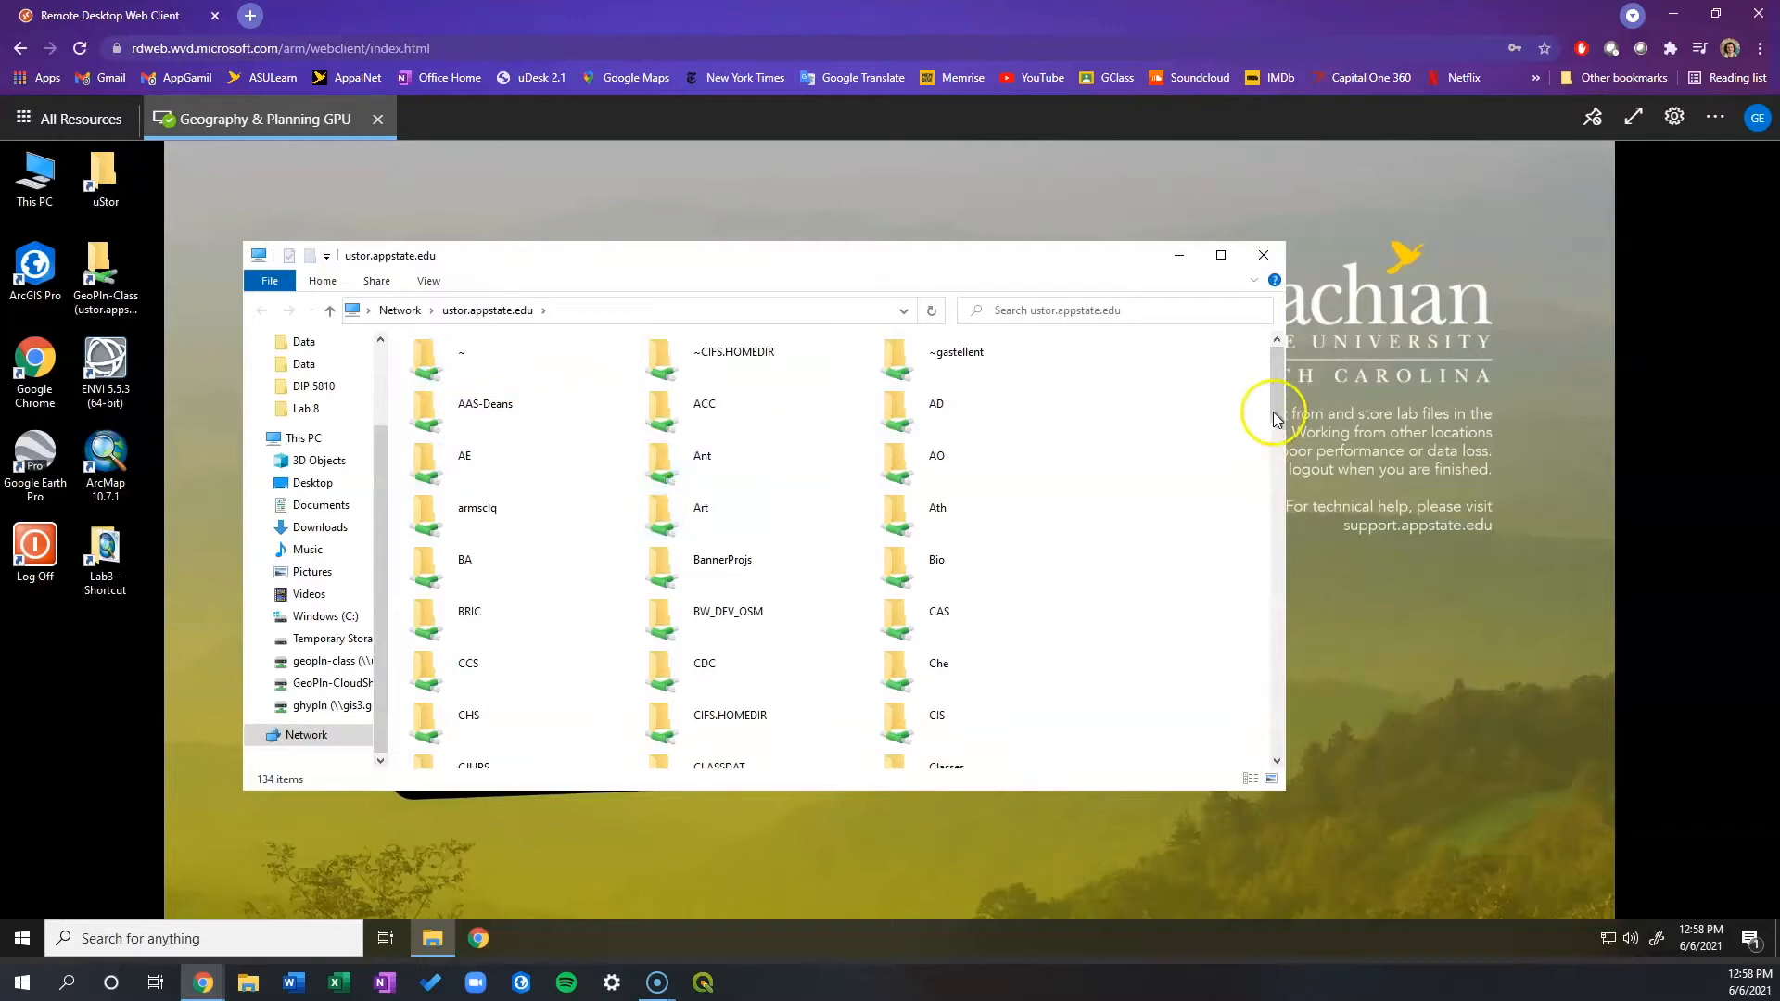
{"action": "left_click_drag", "start_coordinate": [1279, 403], "coordinate": [1282, 533]}
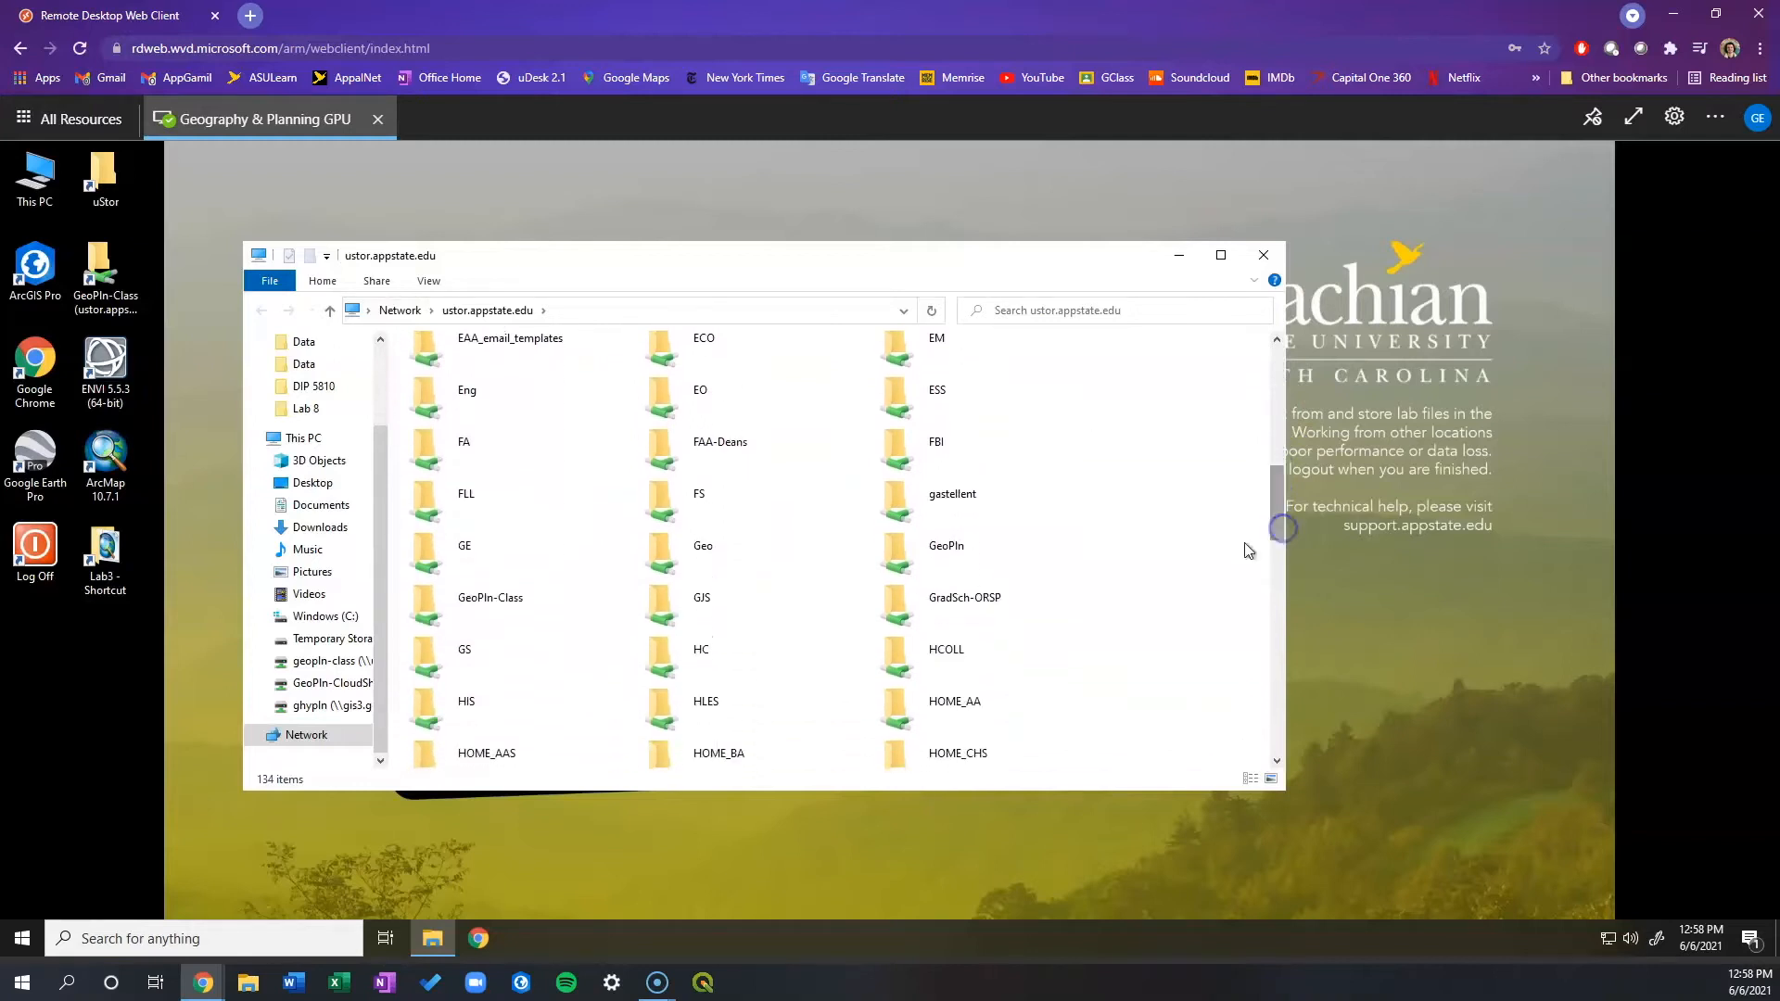
{"action": "double_click", "coordinate": [499, 609]}
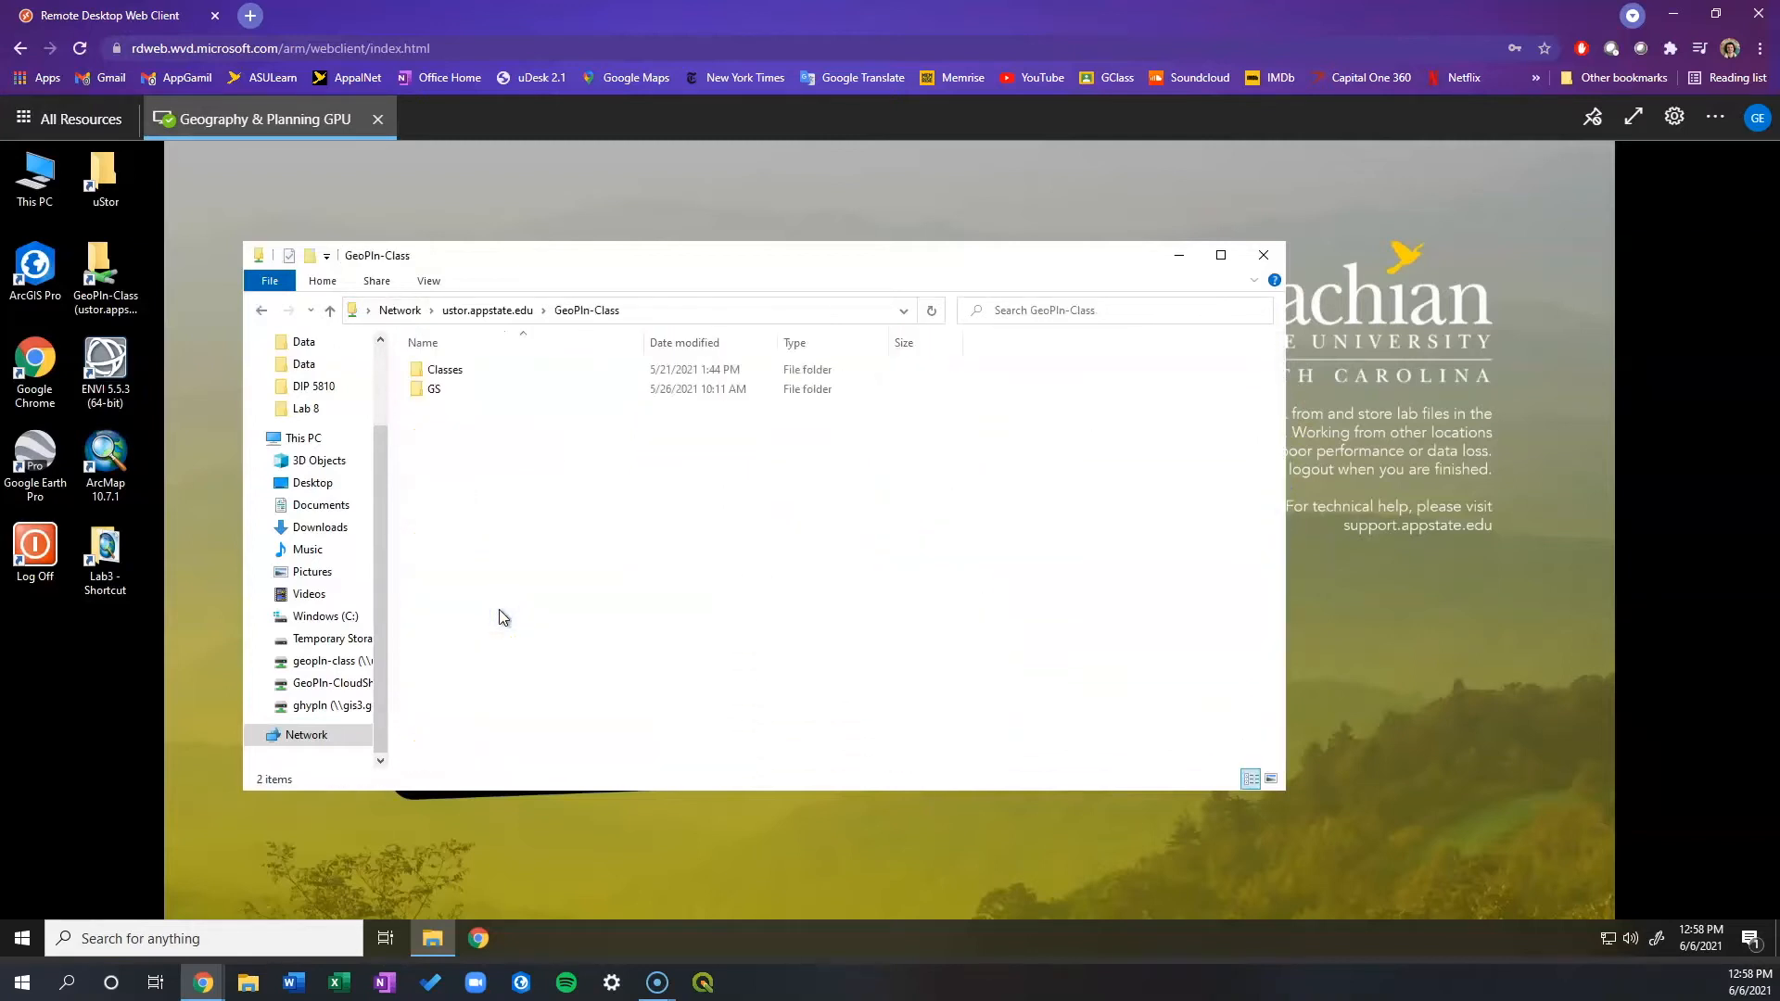
{"action": "double_click", "coordinate": [544, 373]}
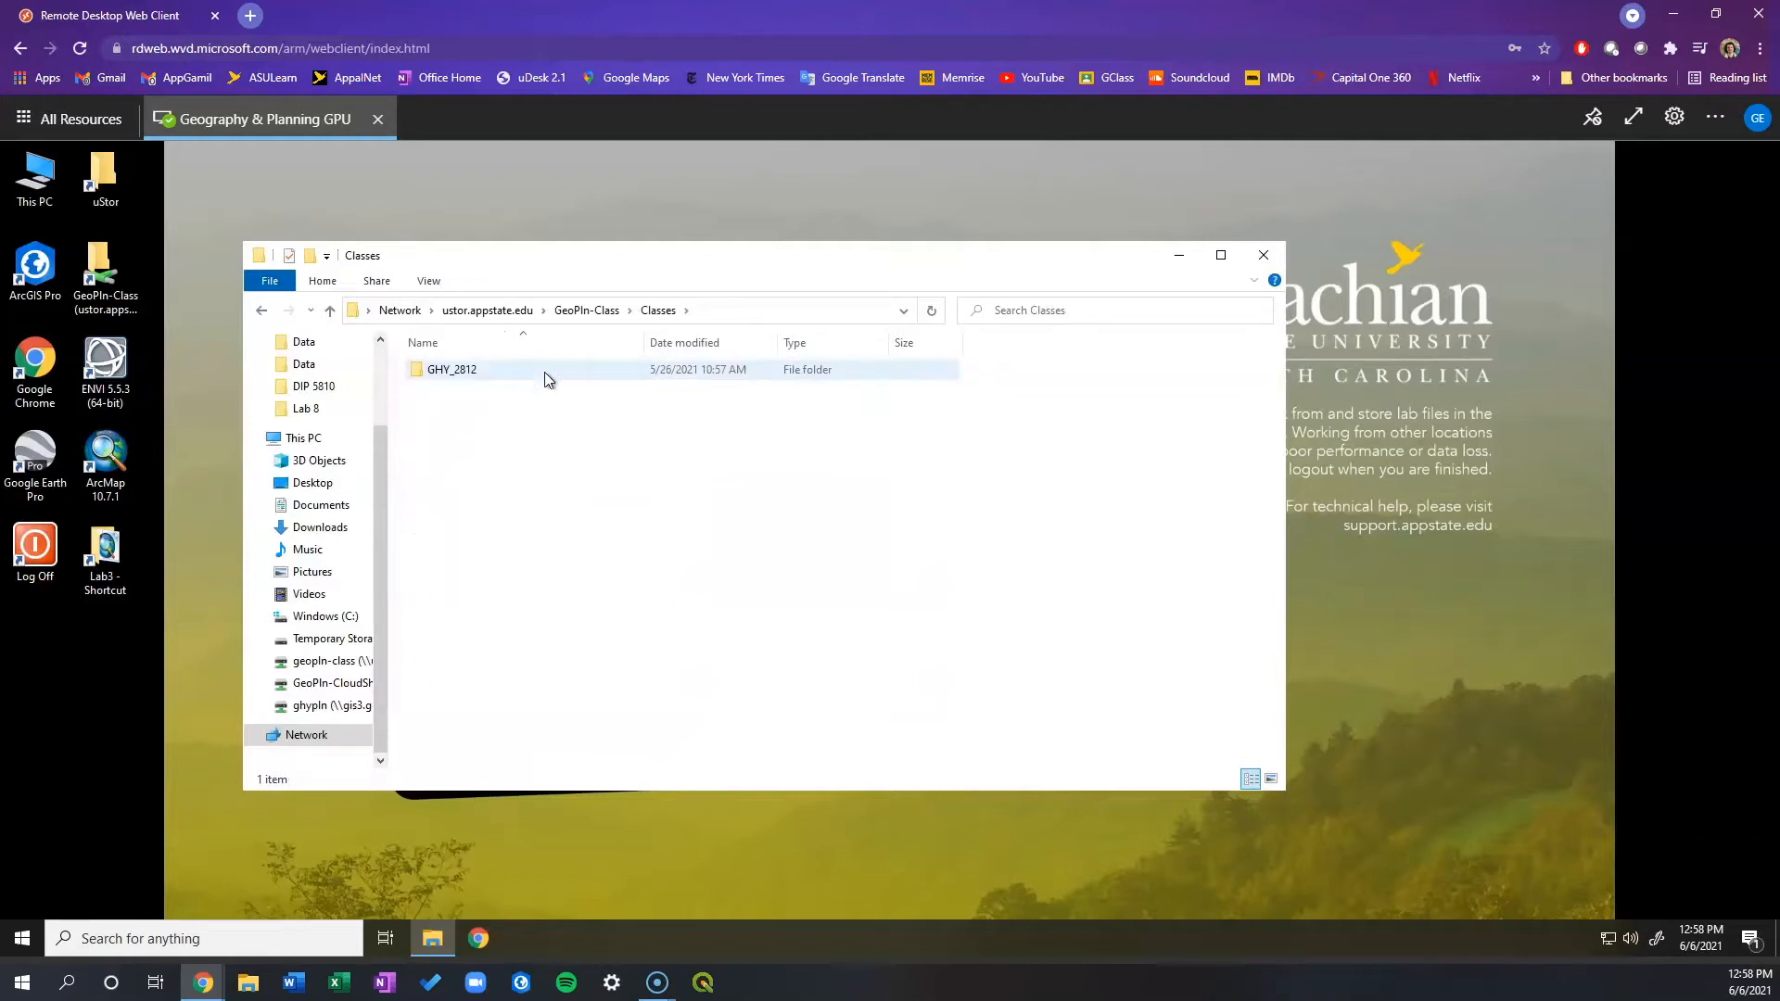
{"action": "double_click", "coordinate": [543, 371]}
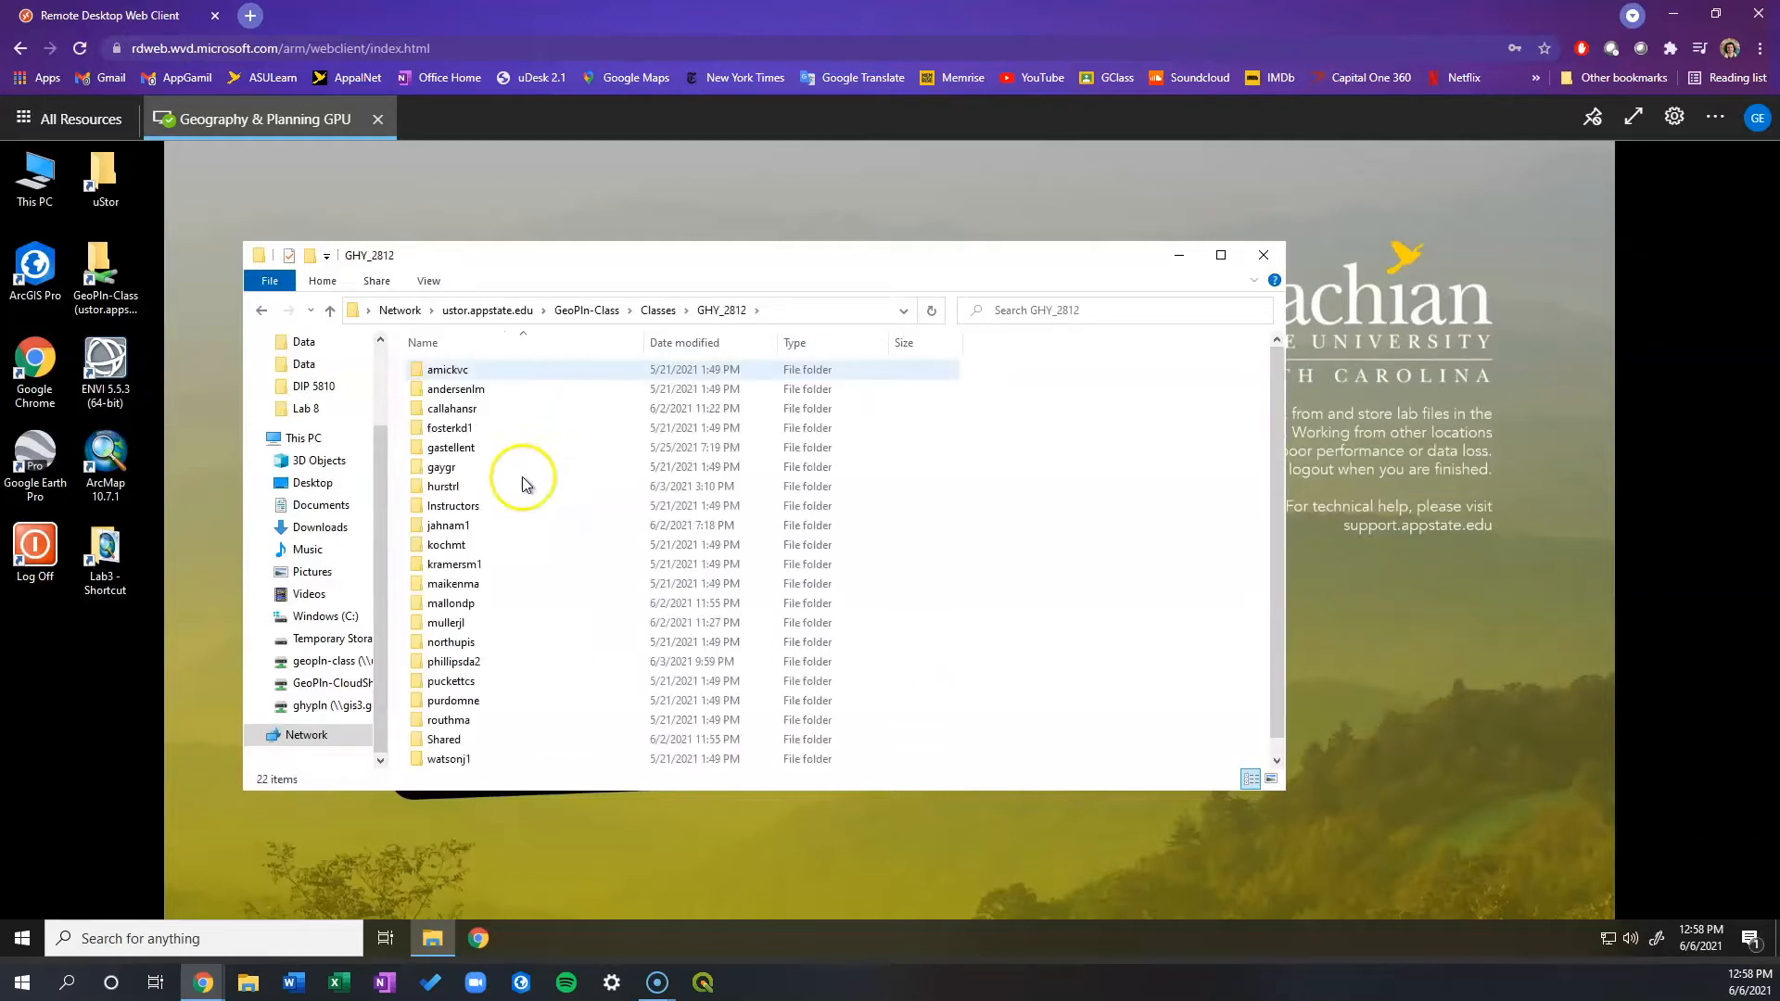
{"action": "left_click", "coordinate": [547, 447]}
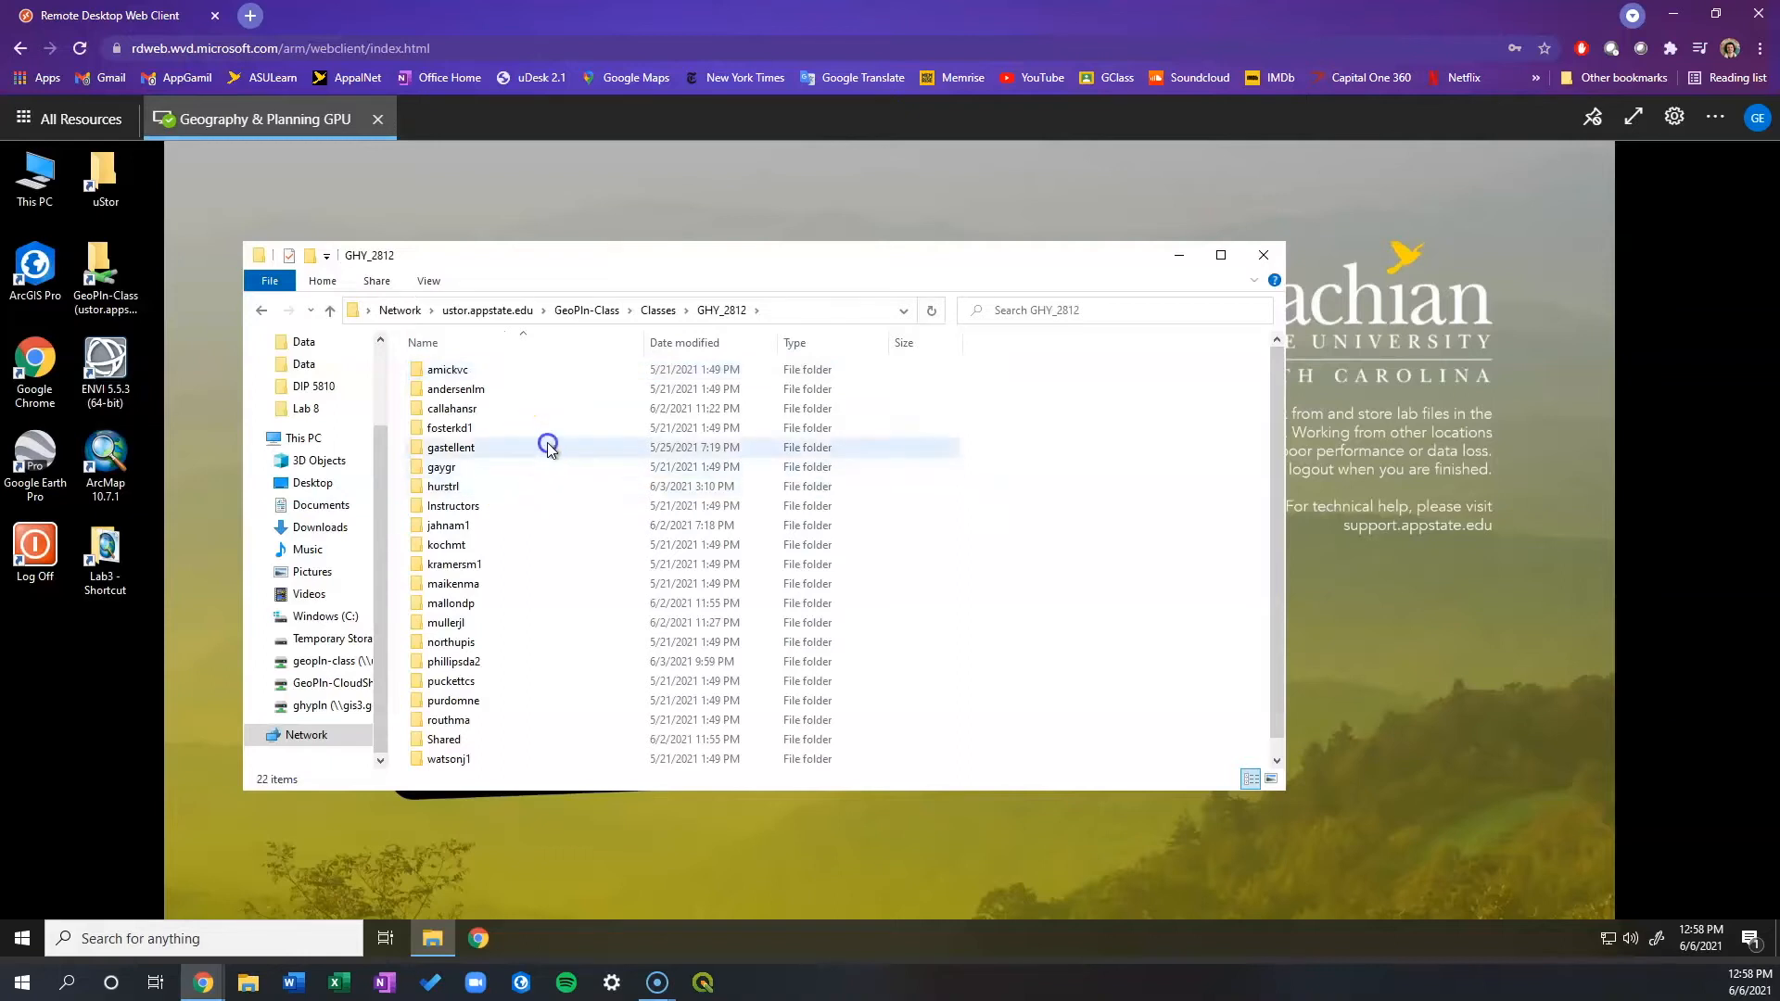
{"action": "double_click", "coordinate": [547, 447]}
Create a new folder named "Lab 5" in the student's class folder.
{"action": "right_click", "coordinate": [547, 447]}
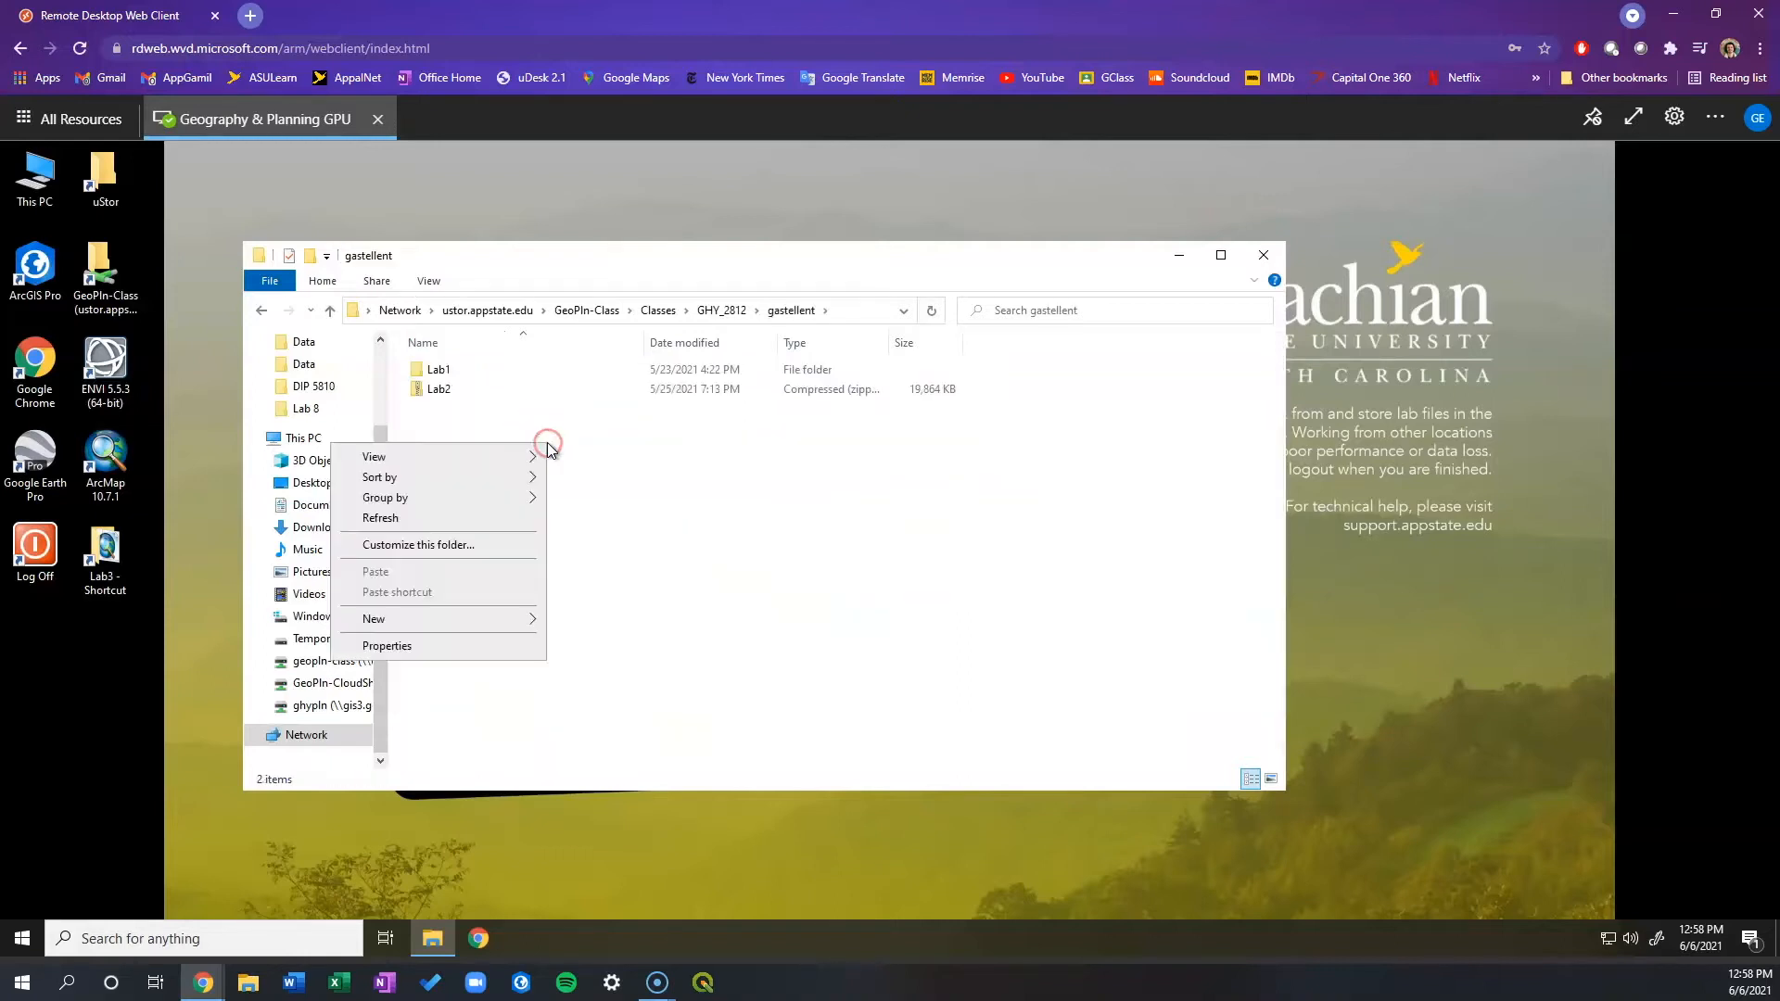
{"action": "mouse_move", "coordinate": [477, 620]}
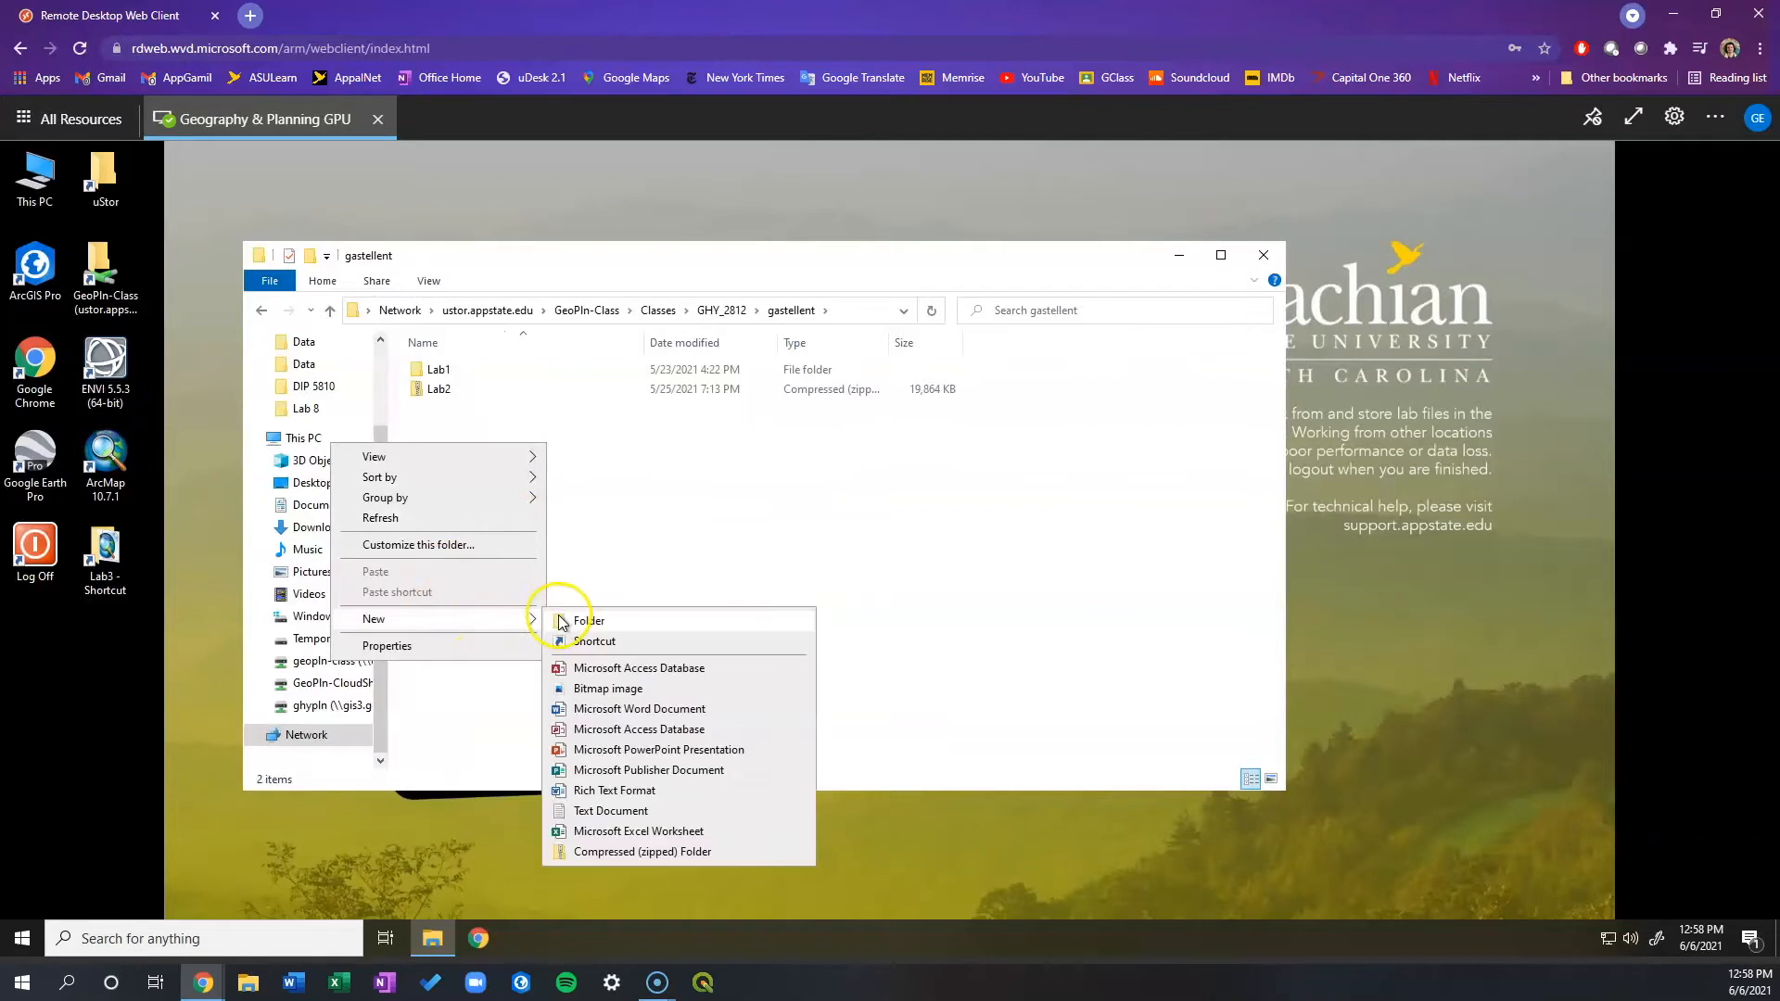
{"action": "left_click", "coordinate": [562, 622]}
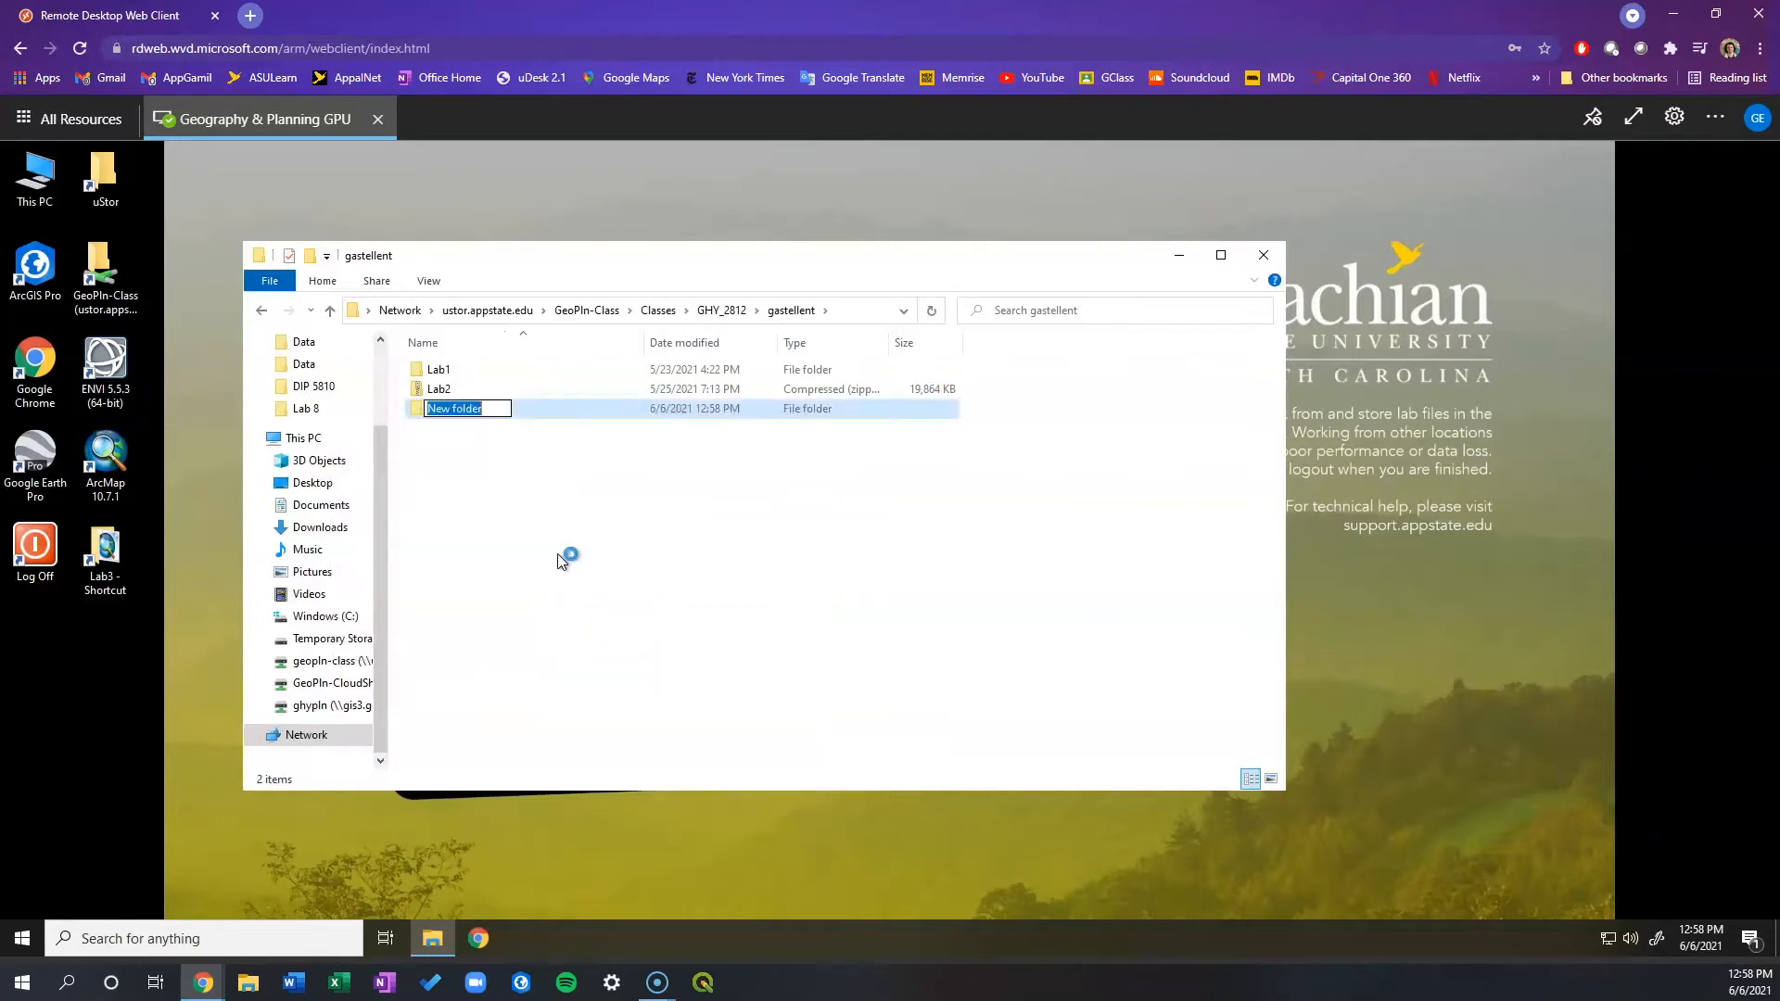
{"action": "type", "text": "Lab 5"}
{"action": "left_click", "coordinate": [561, 510]}
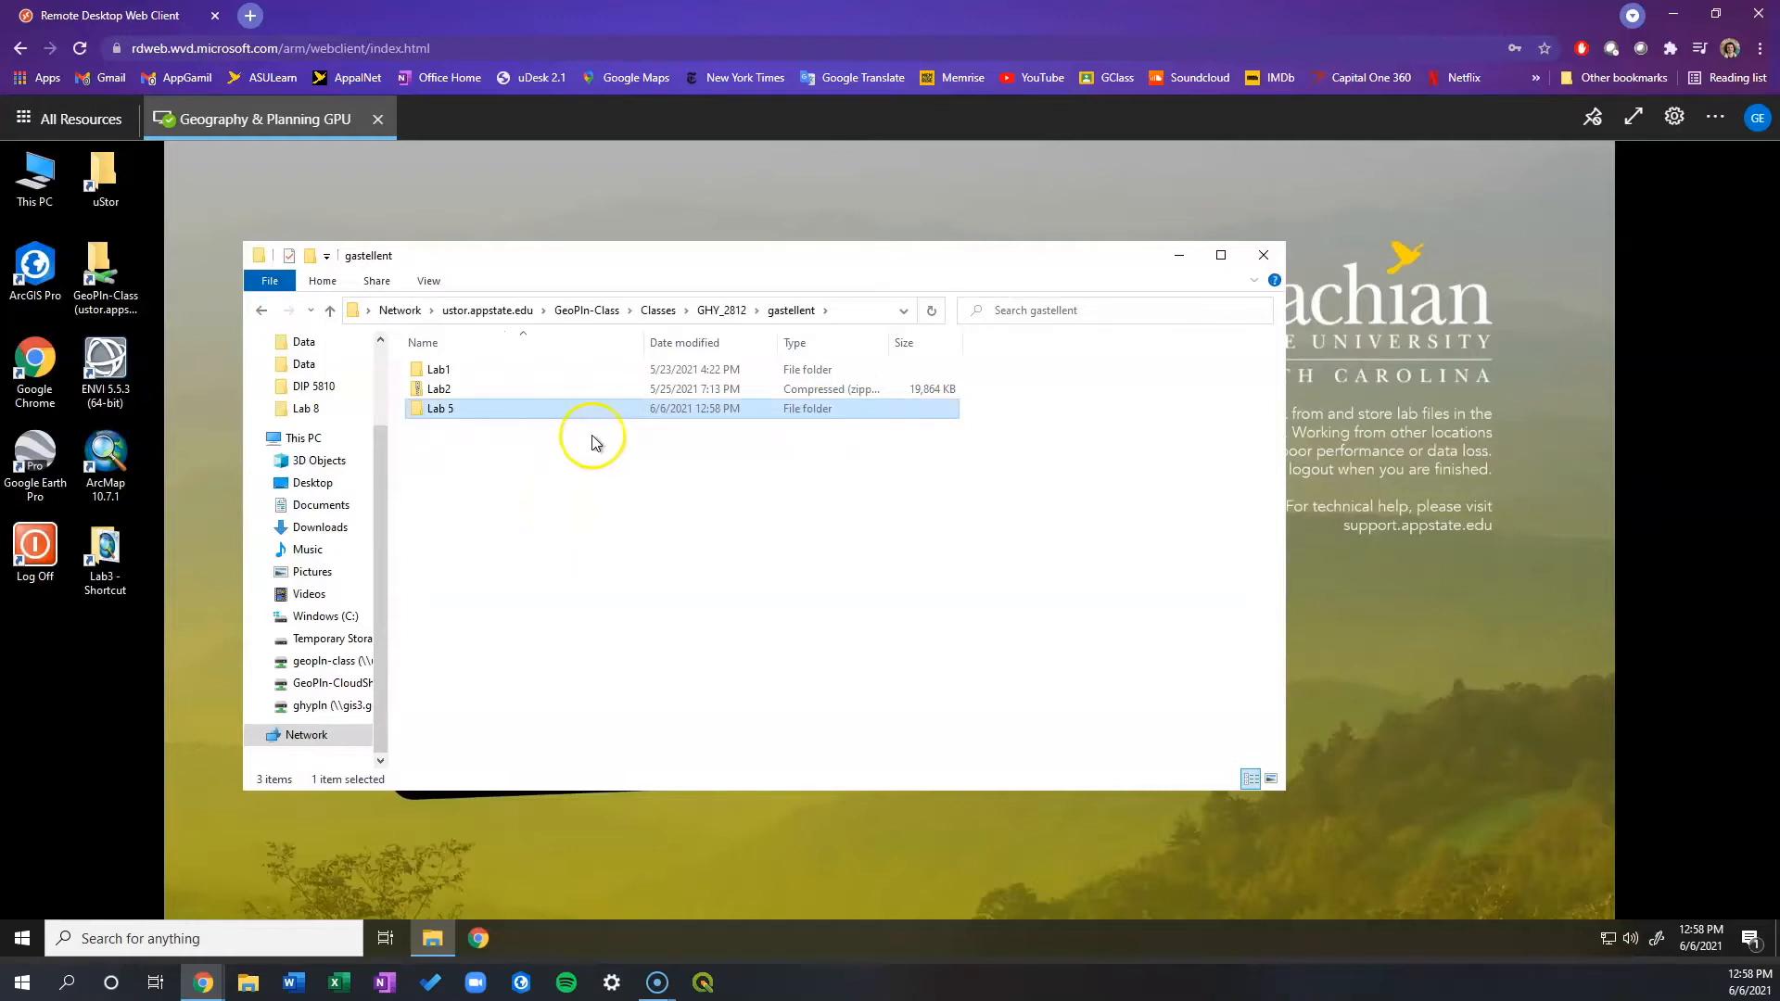
Create a new folder named "Data" inside the Lab 5 folder.
{"action": "double_click", "coordinate": [609, 413]}
{"action": "right_click", "coordinate": [541, 477]}
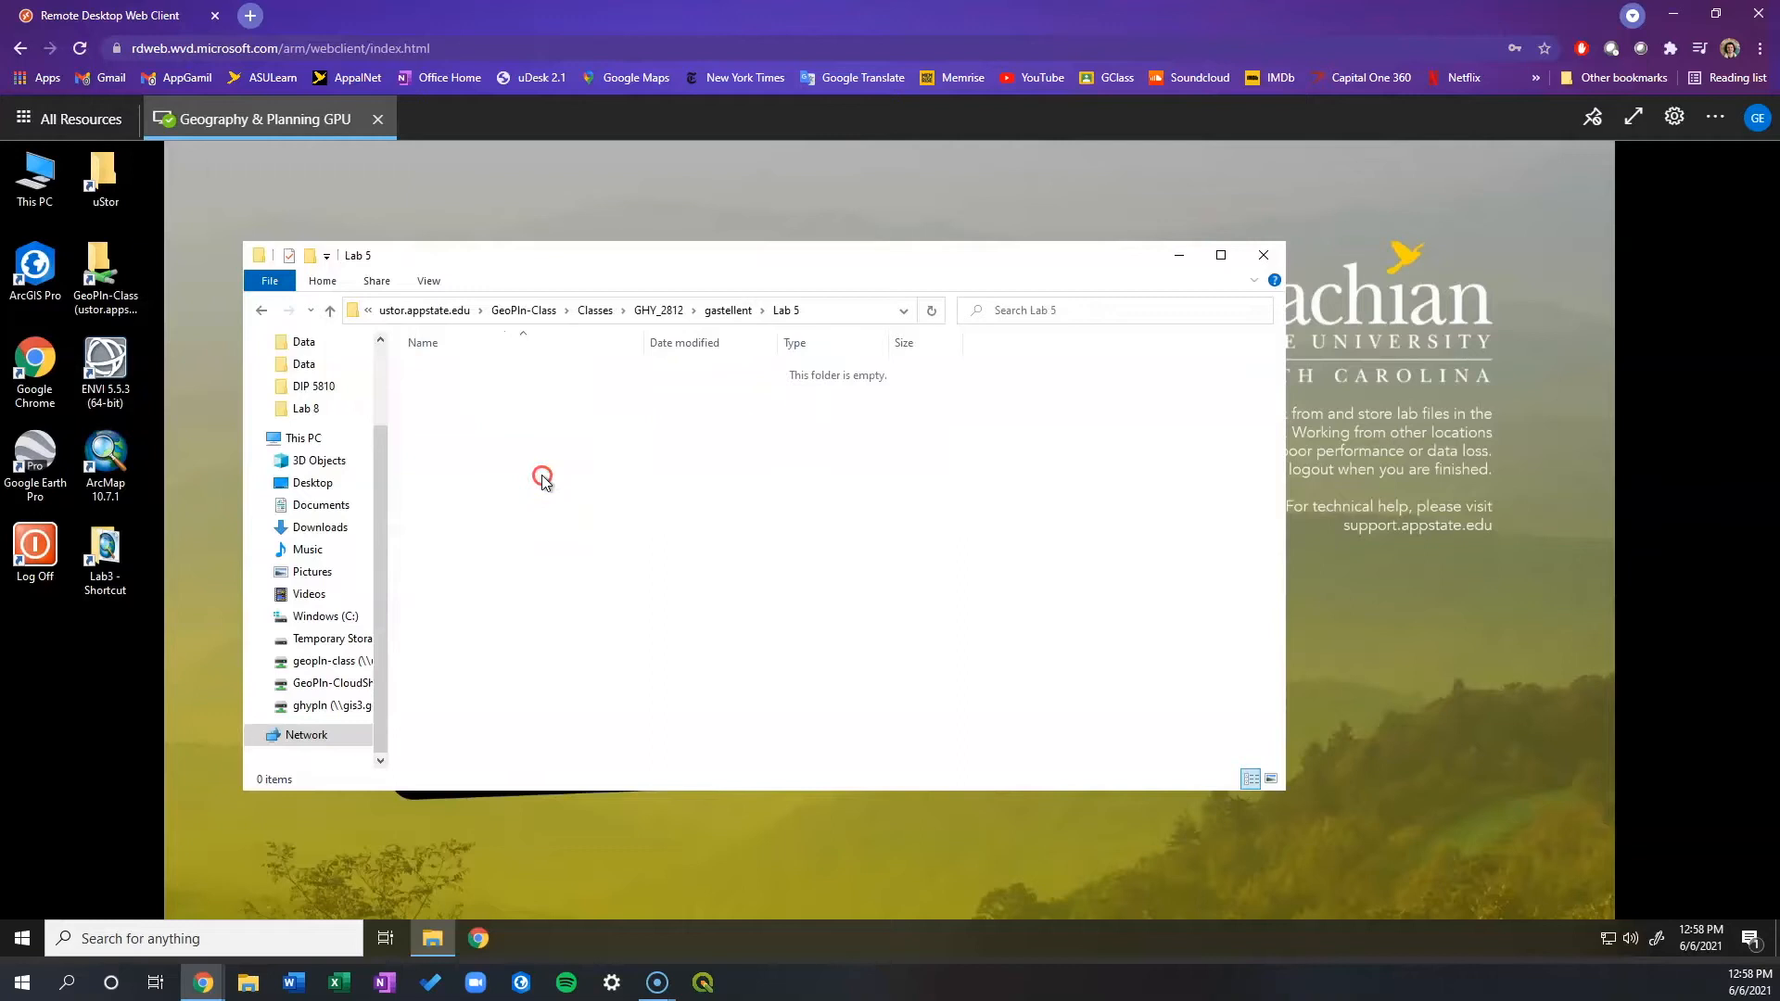
{"action": "mouse_move", "coordinate": [503, 684]}
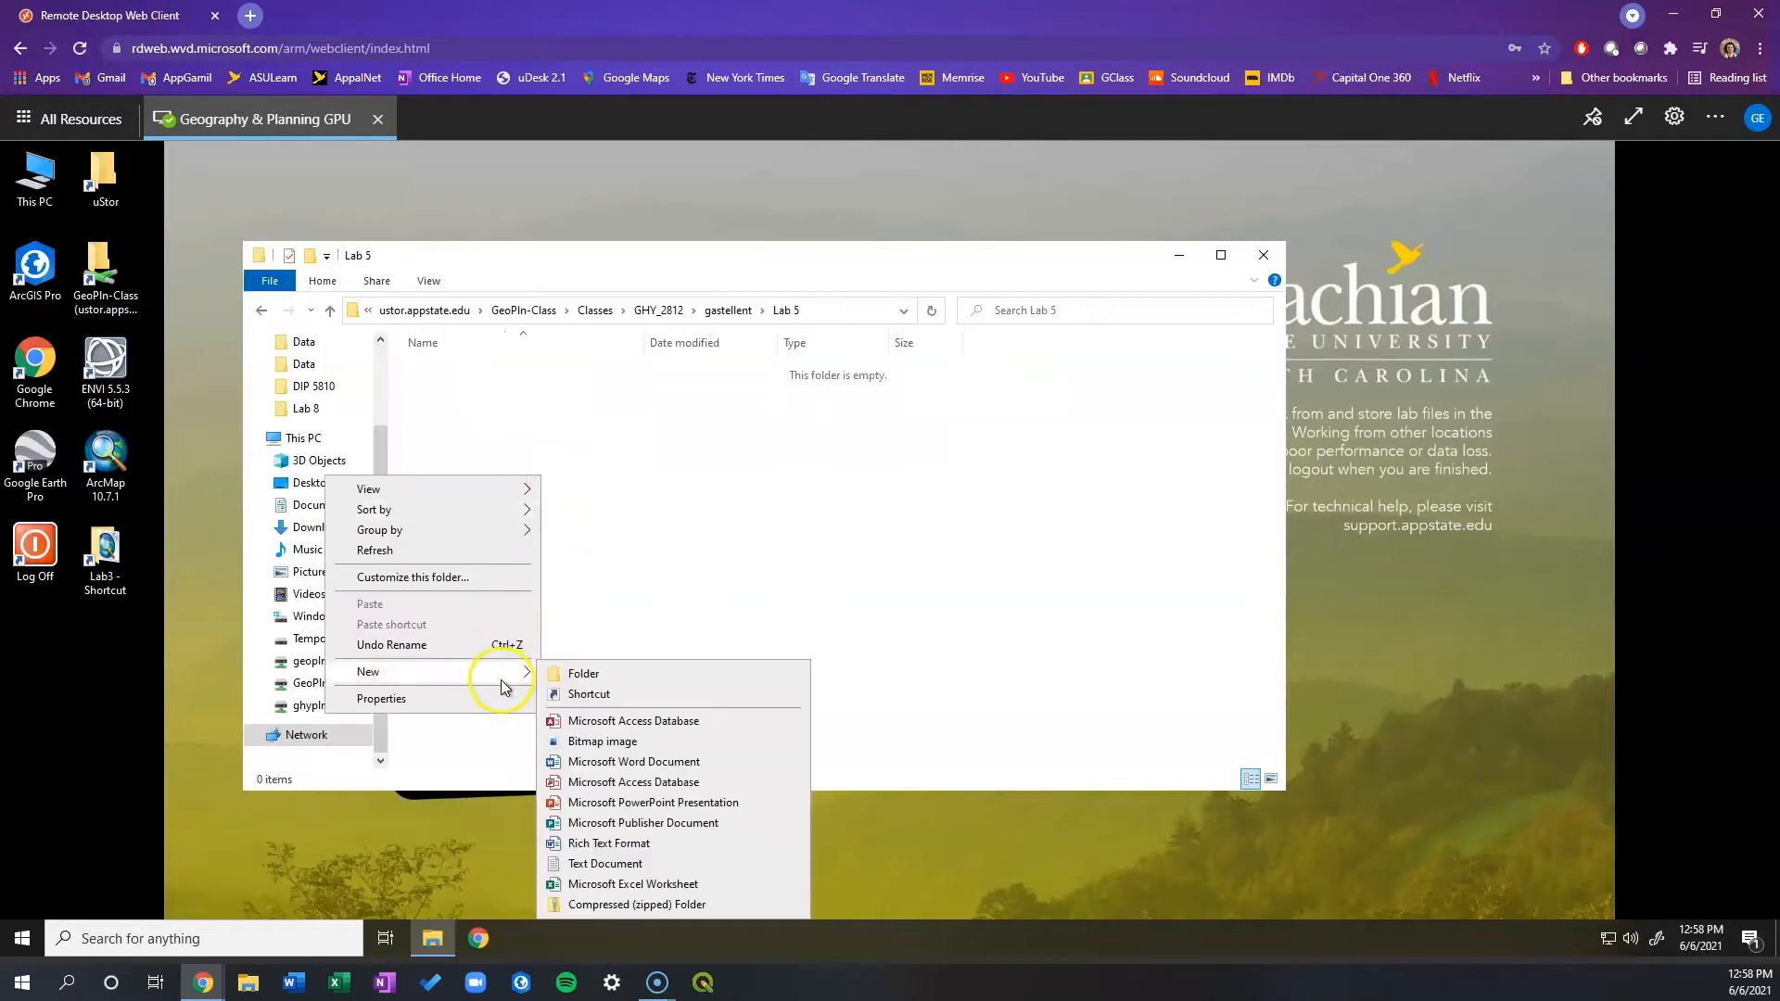
{"action": "left_click", "coordinate": [568, 671]}
{"action": "type", "text": "Data"}
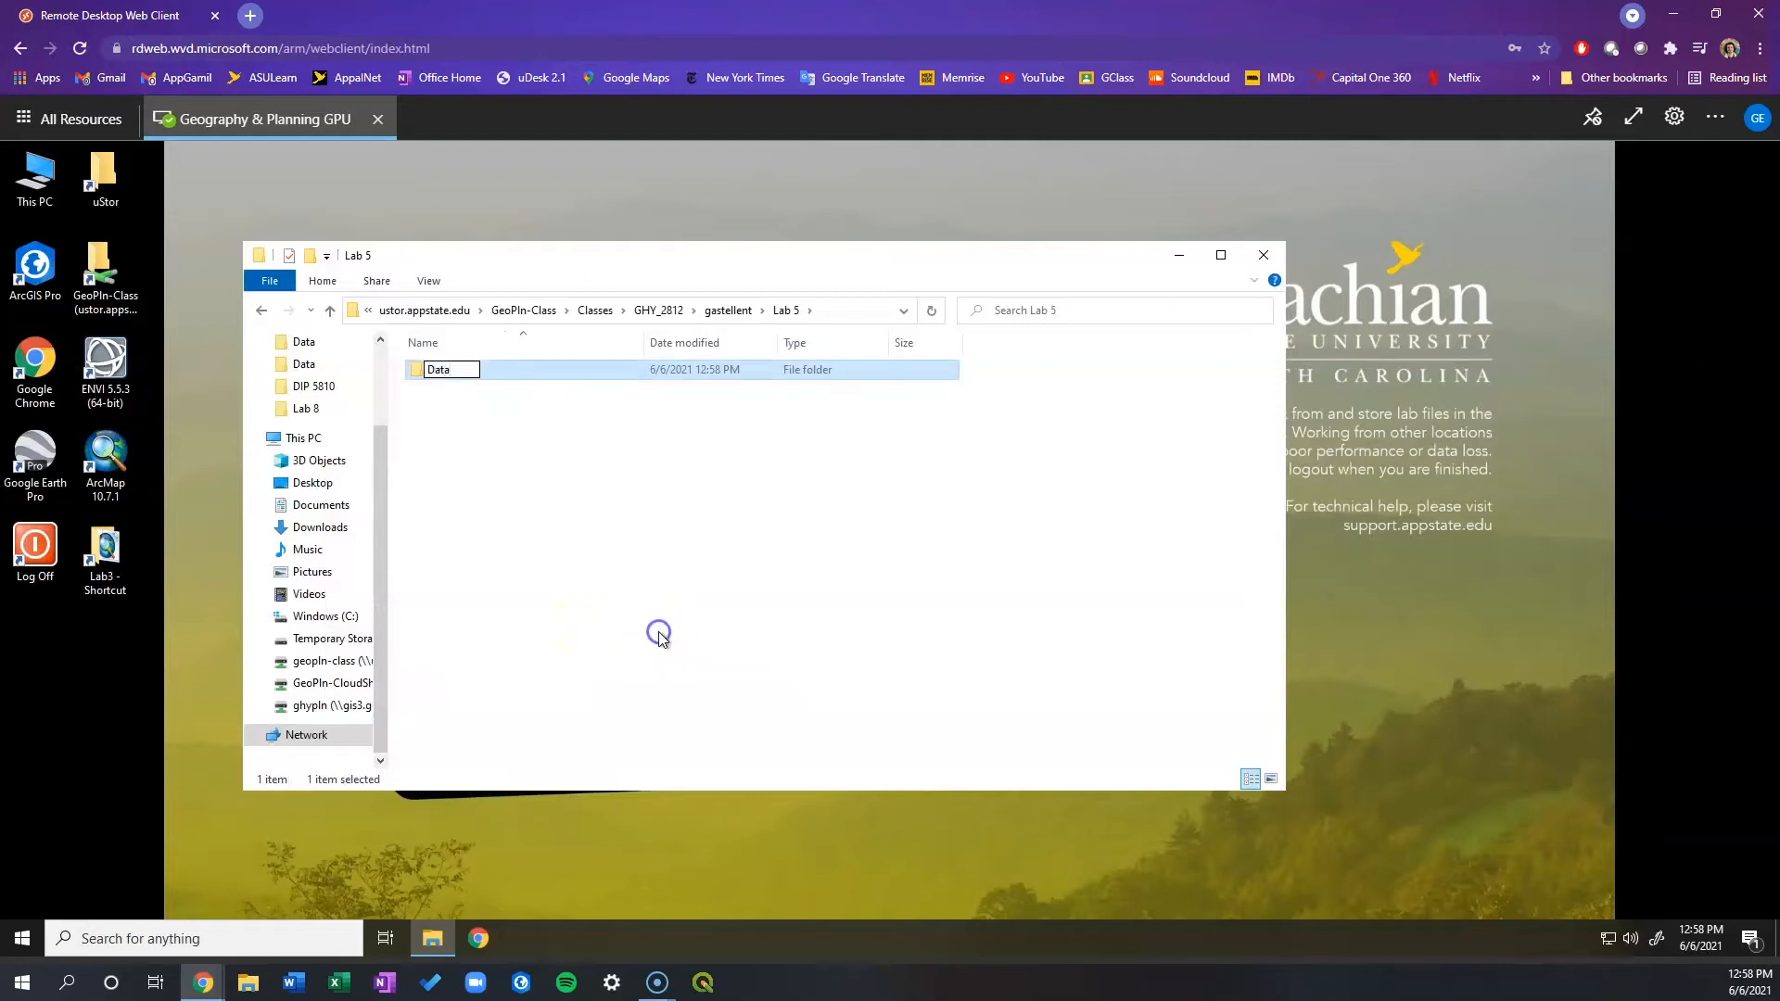
{"action": "left_click", "coordinate": [437, 708]}
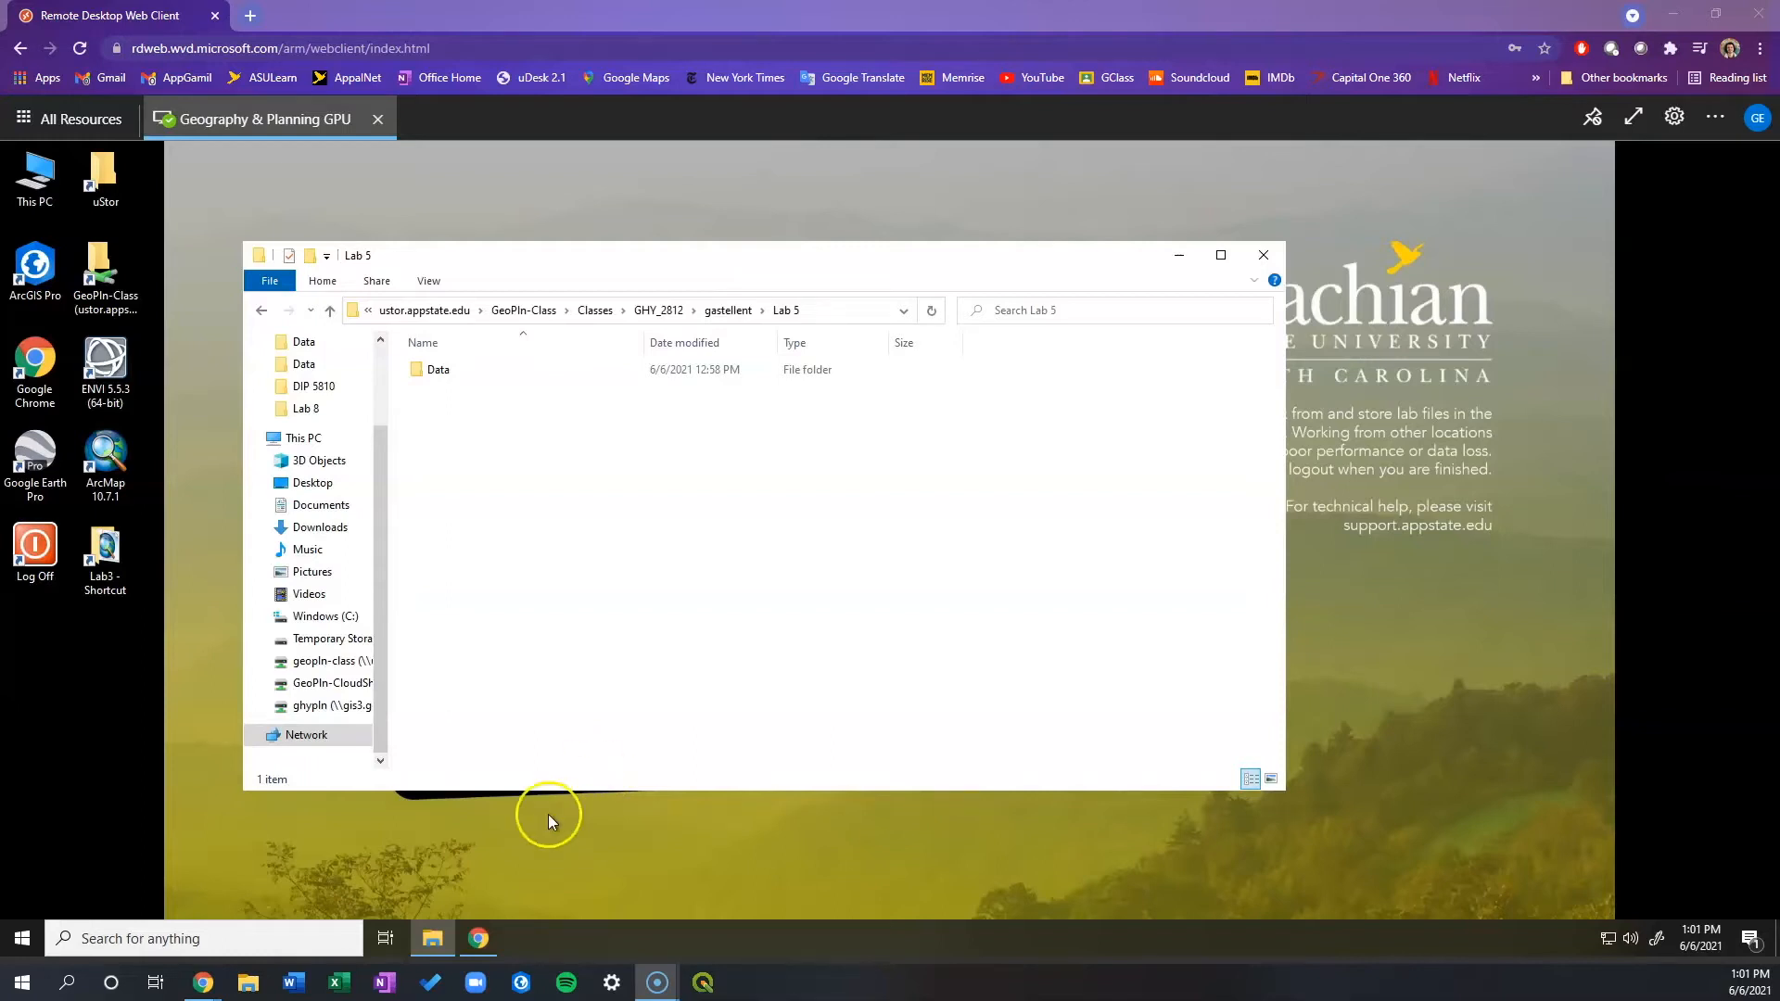
Switch to Chrome on the remote desktop and open Lab 5 from Part II GIS of the GHY2812-101 course in AsULearn.
{"action": "left_click", "coordinate": [489, 903]}
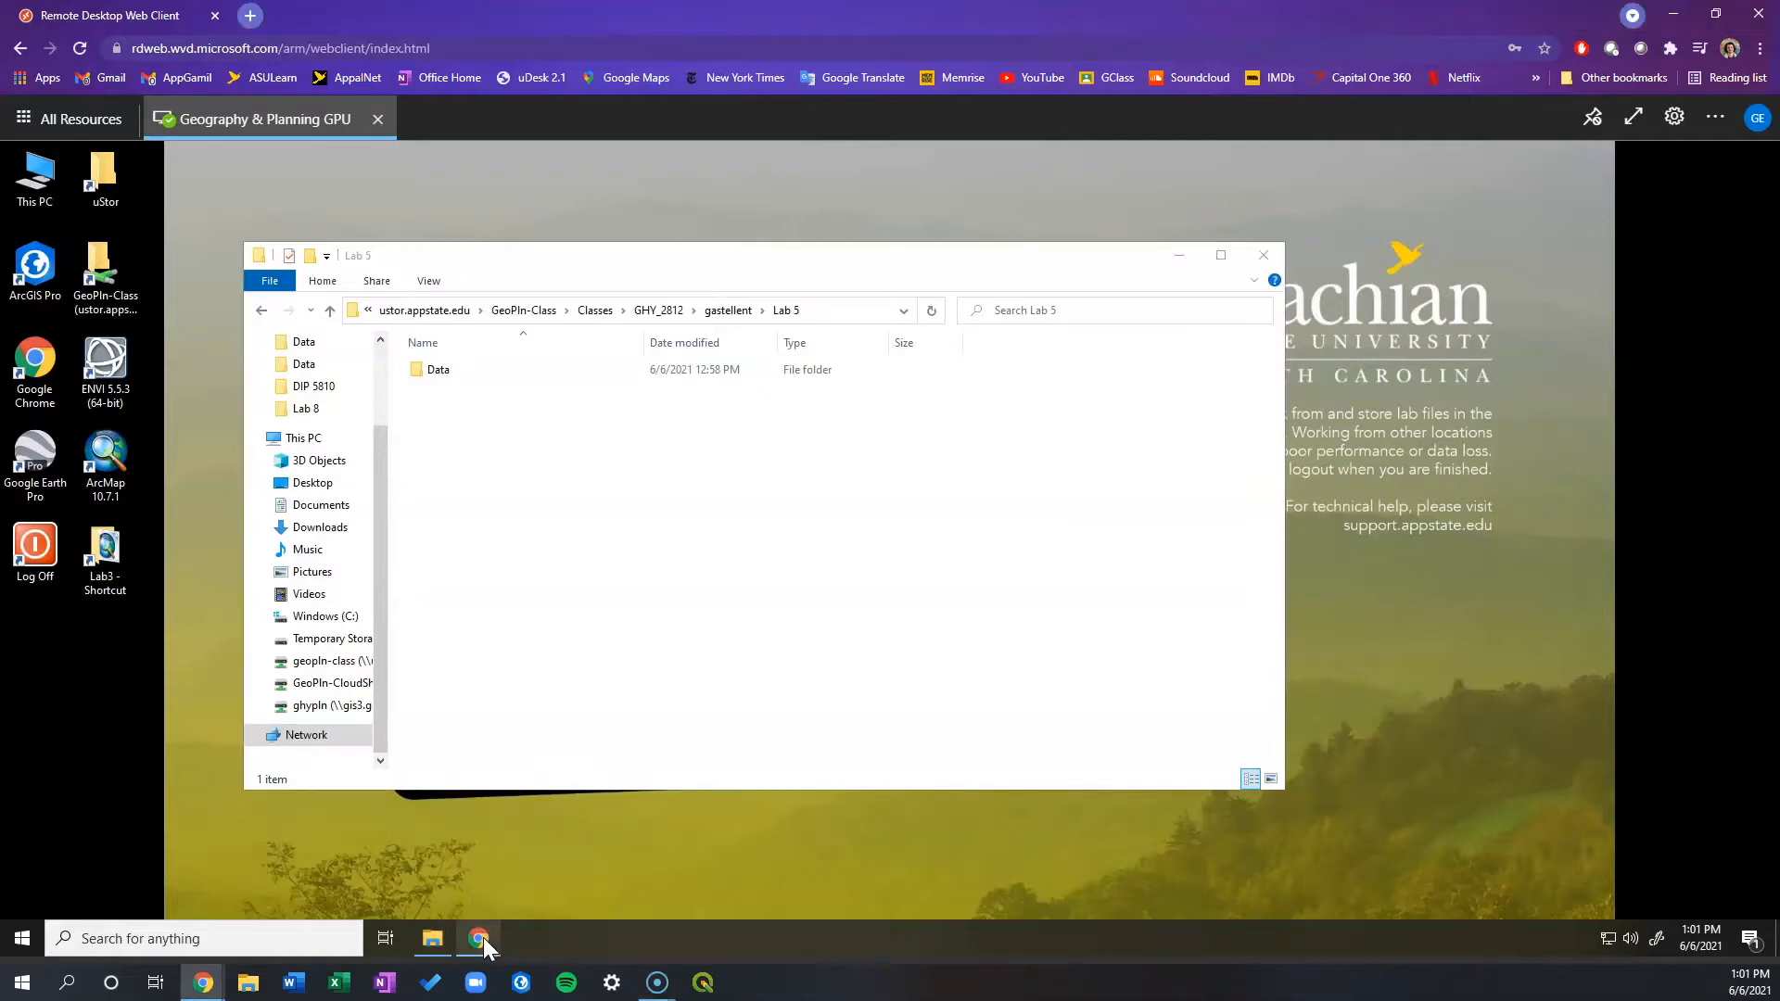
{"action": "mouse_move", "coordinate": [482, 937]}
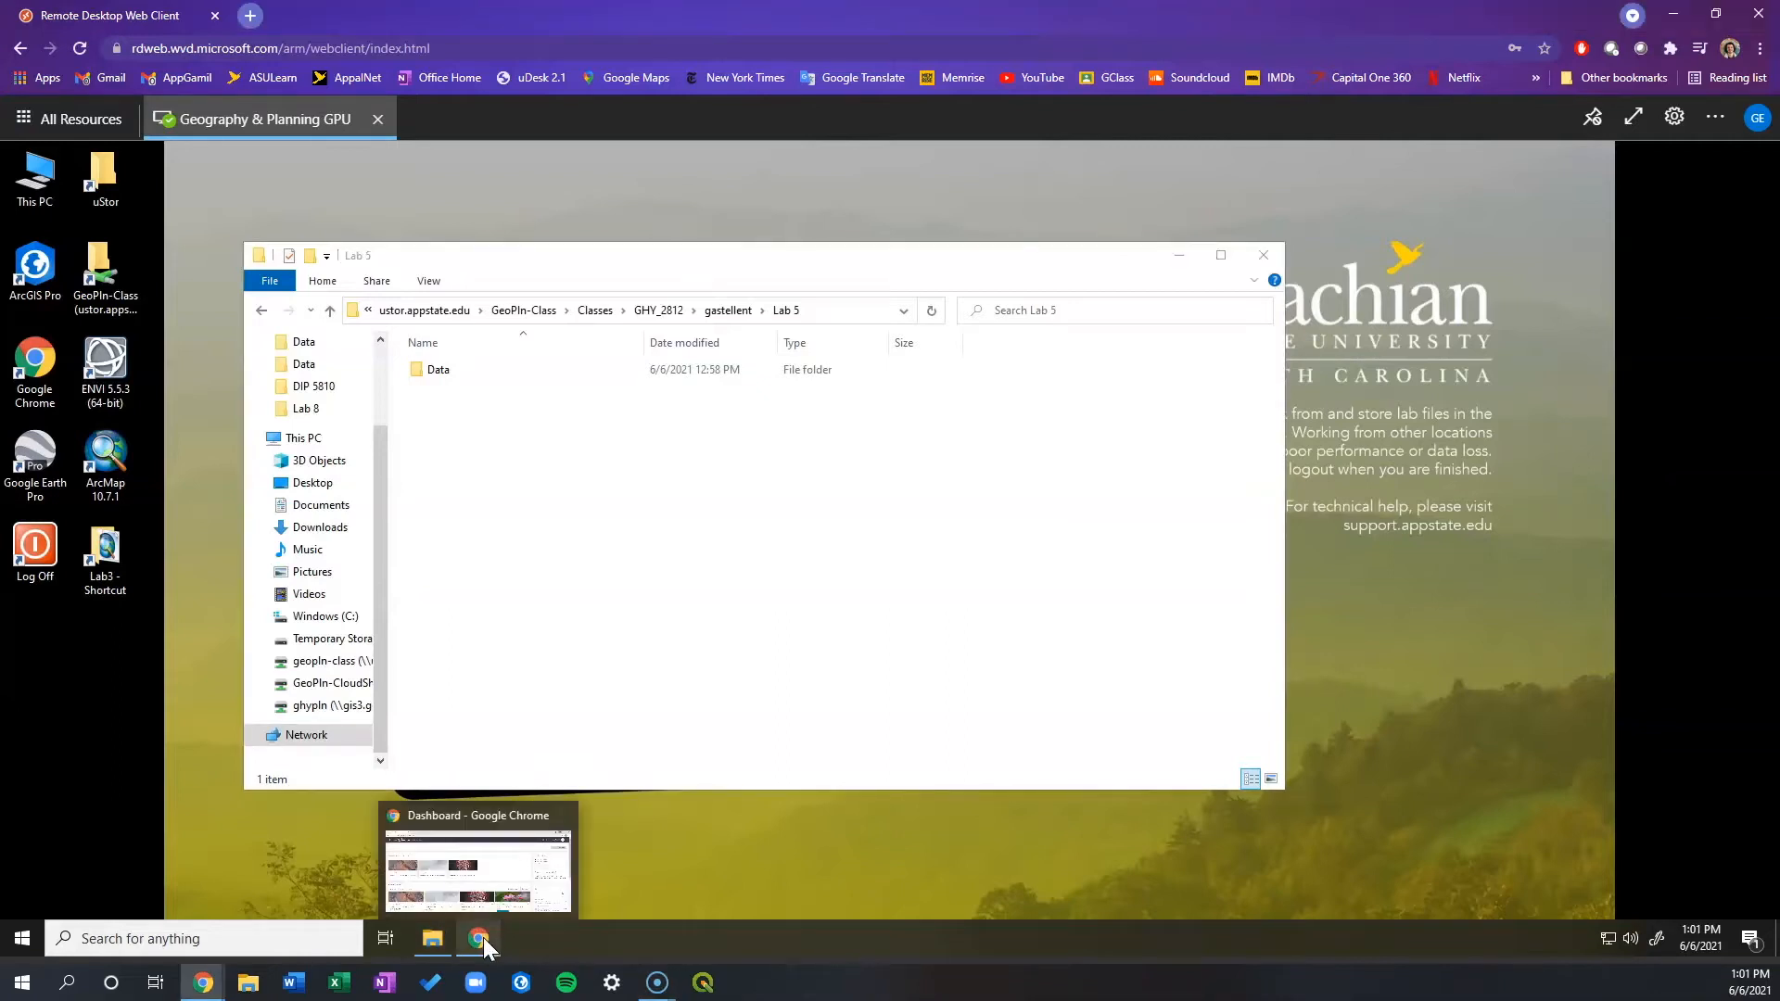
{"action": "left_click", "coordinate": [486, 916]}
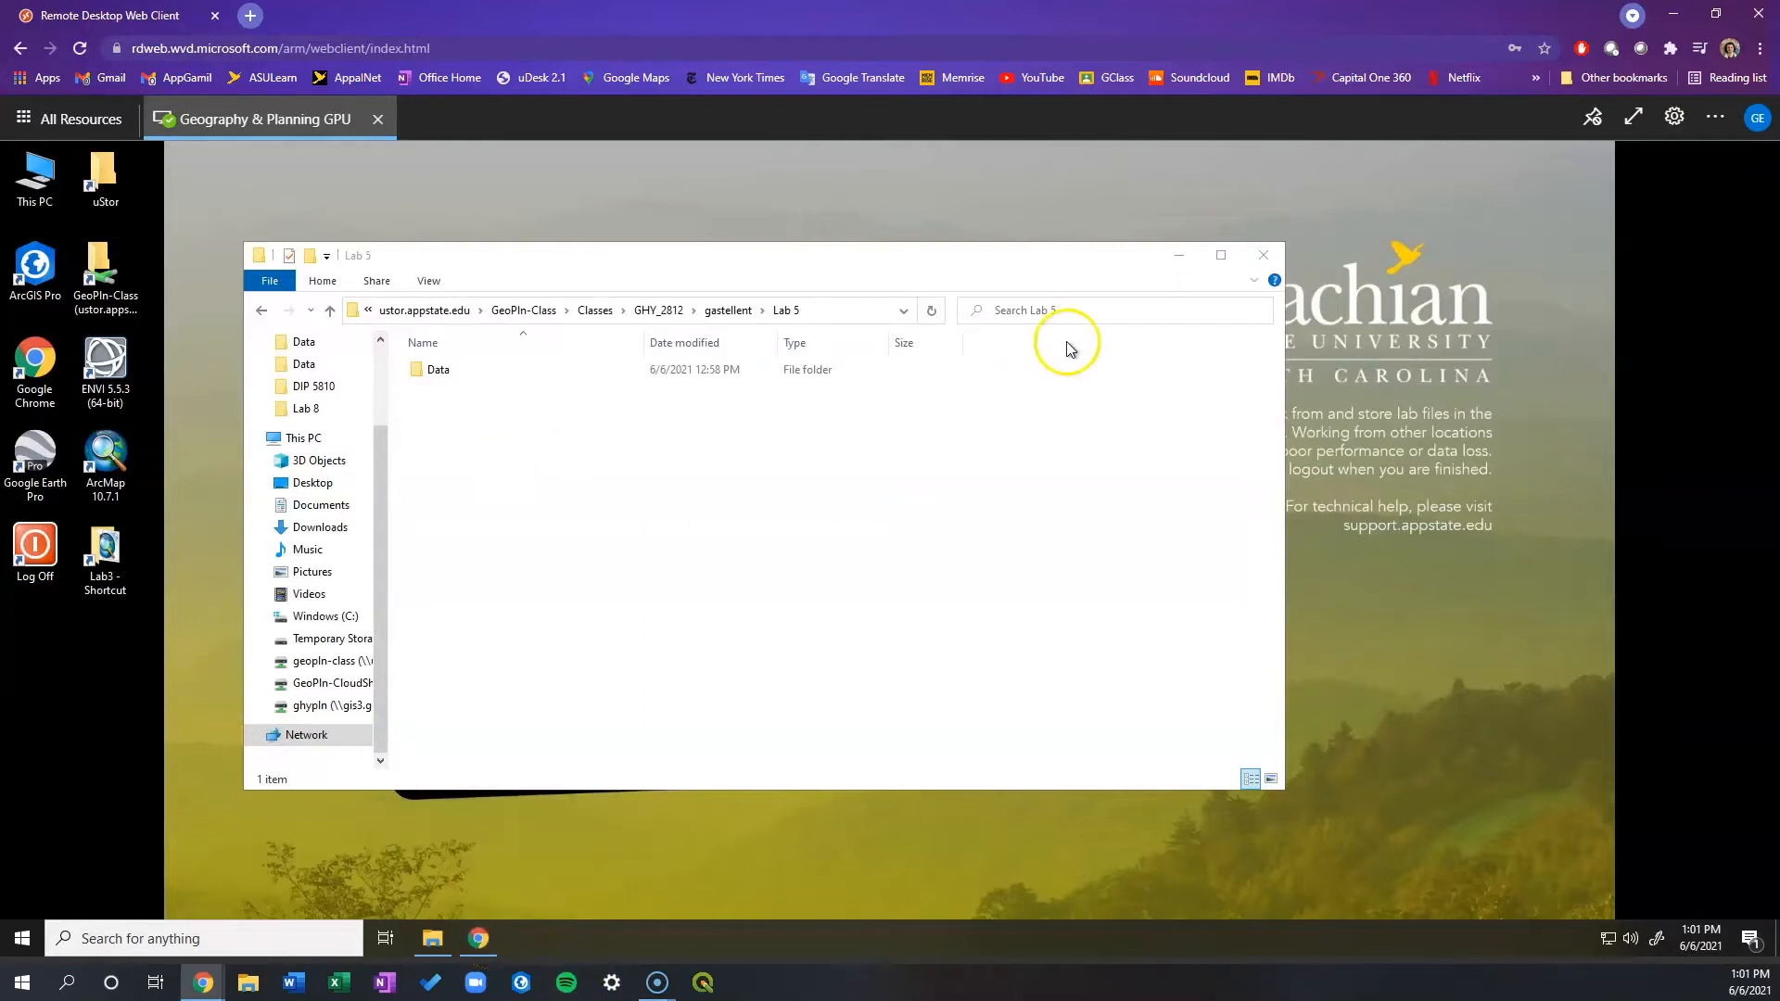
{"action": "left_click", "coordinate": [479, 938]}
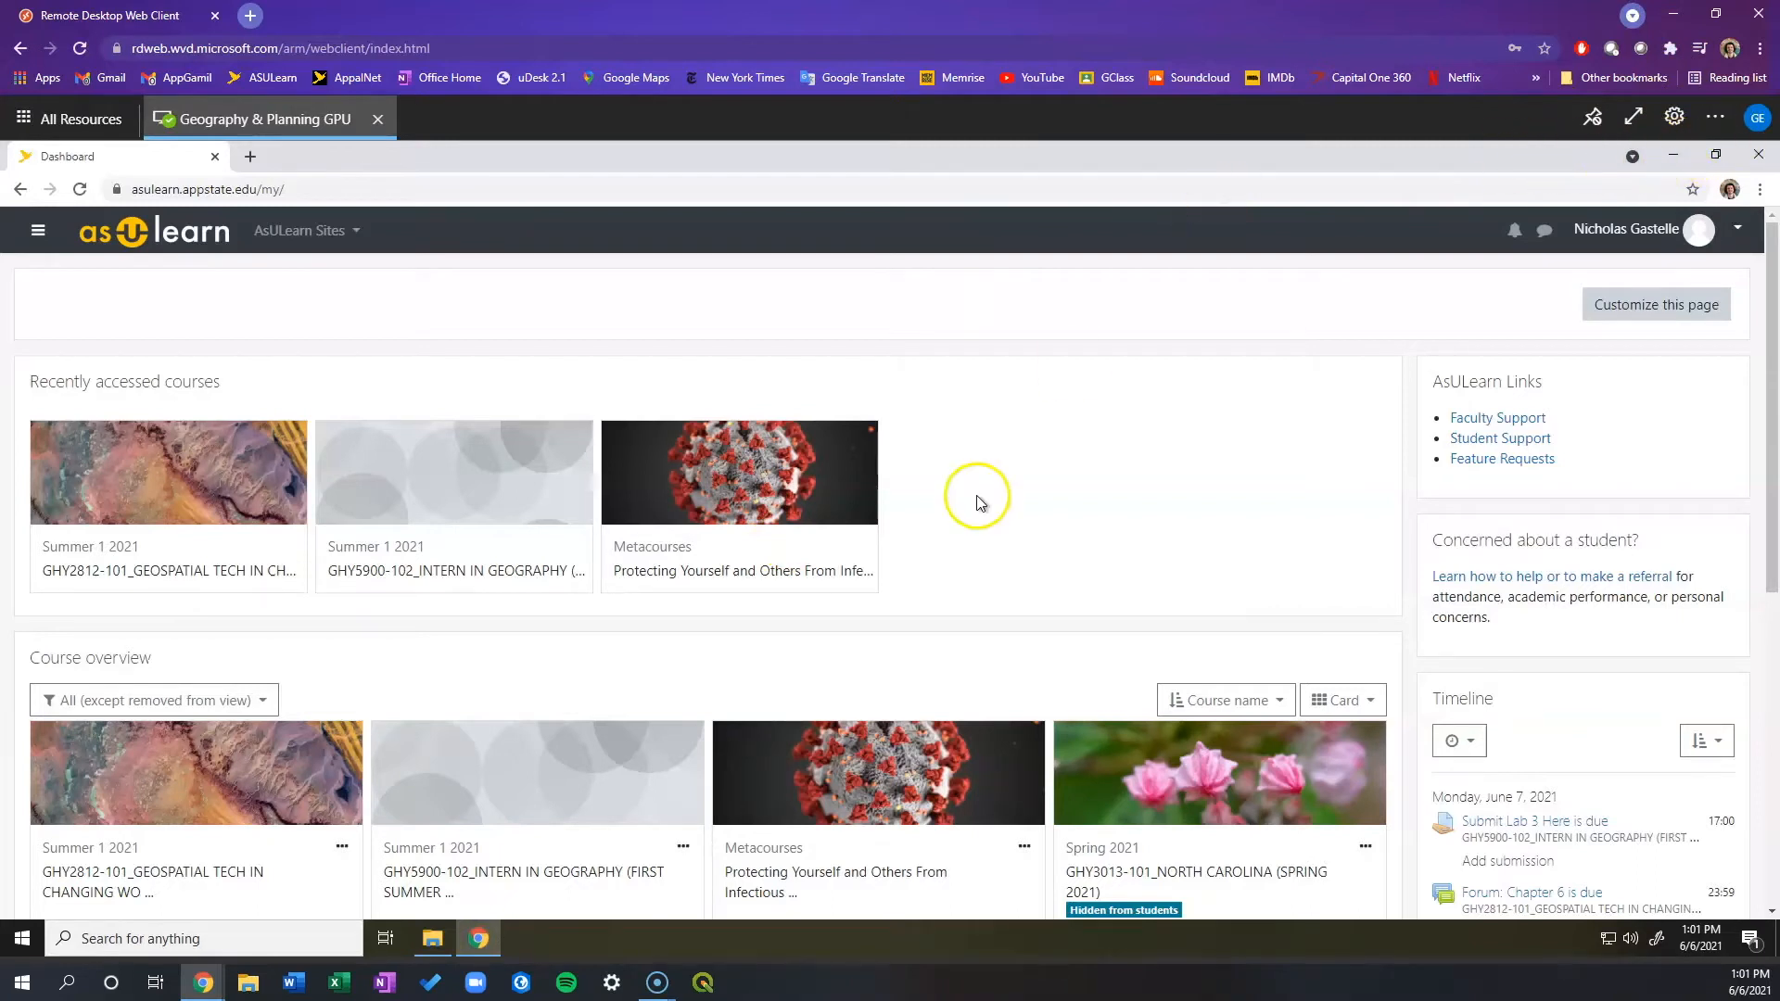
{"action": "left_click", "coordinate": [205, 573]}
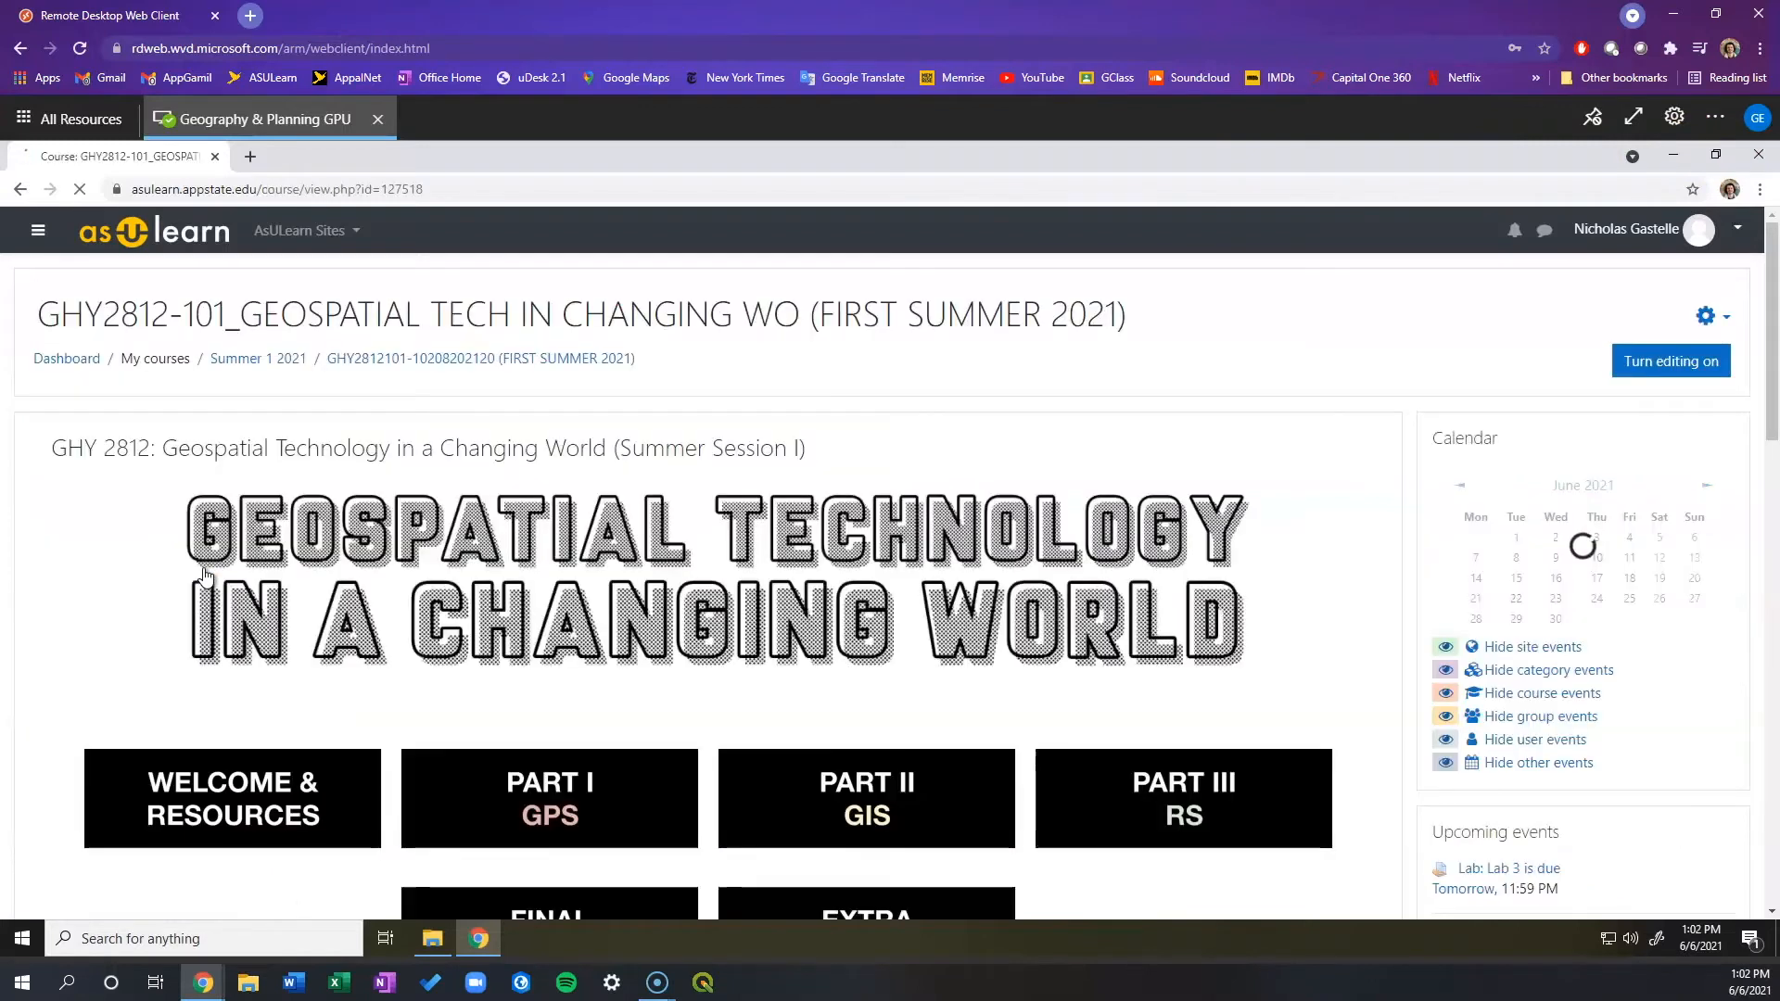
{"action": "left_click", "coordinate": [784, 805]}
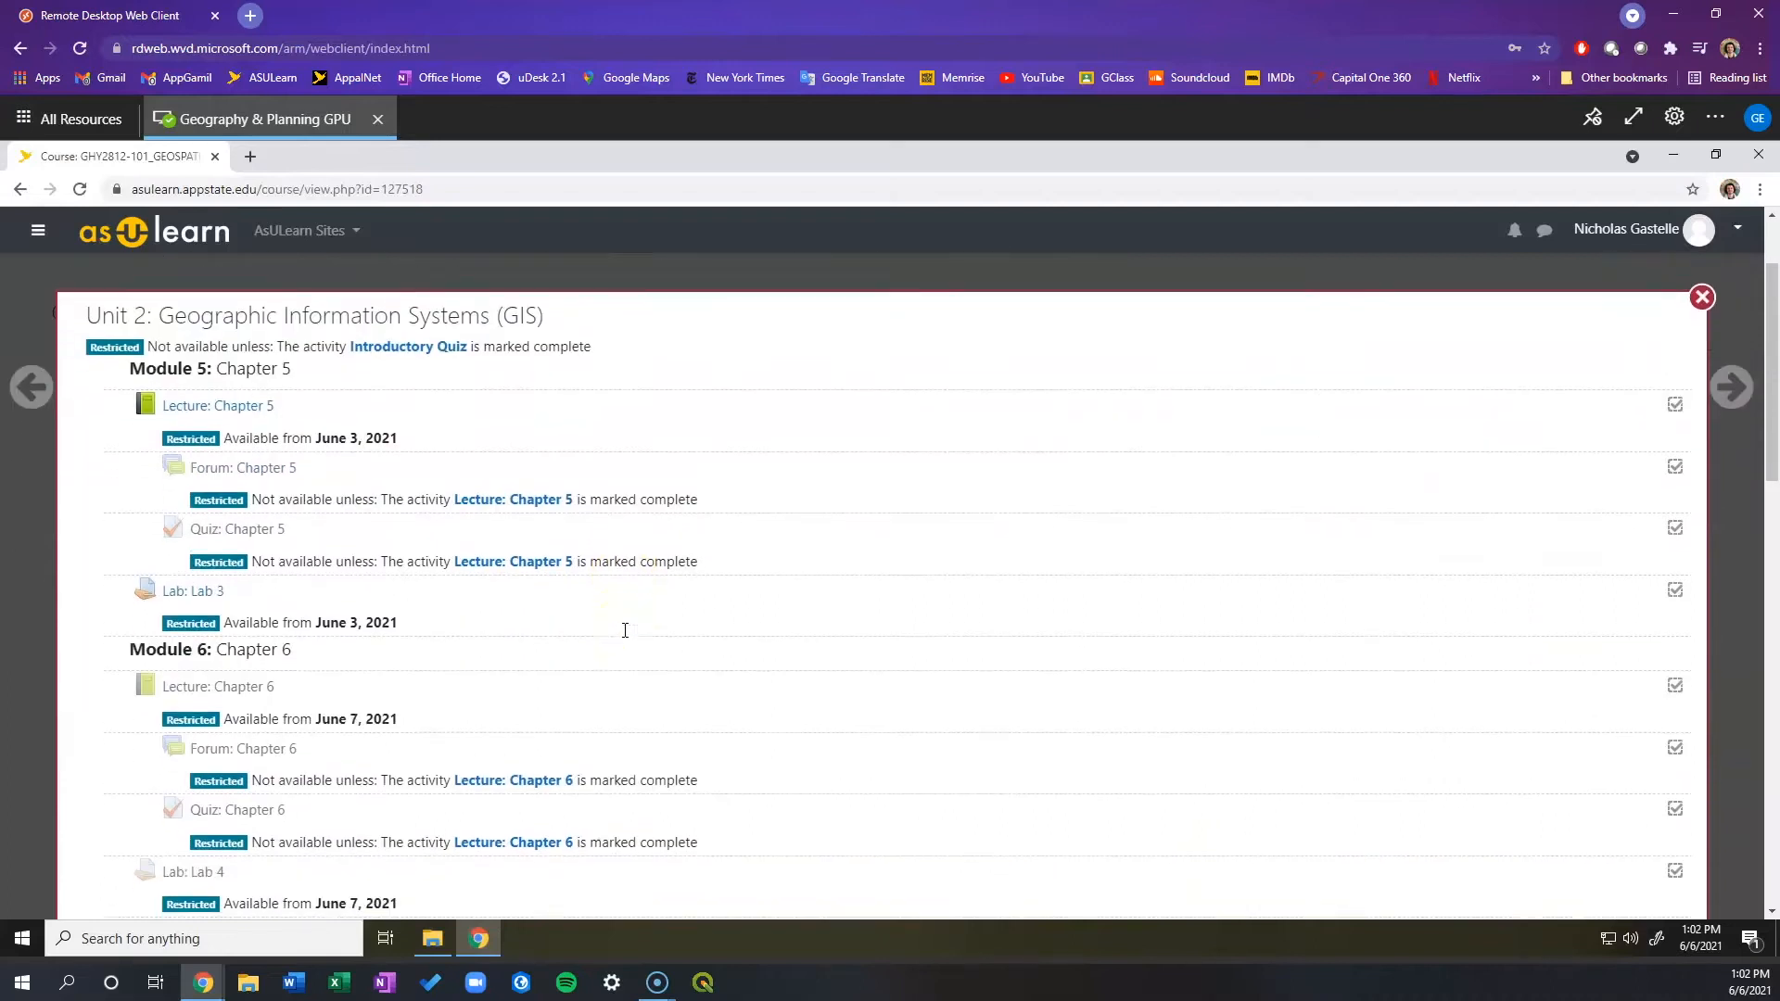
{"action": "scroll", "coordinate": [625, 630], "scroll_direction": "down", "scroll_amount": 5}
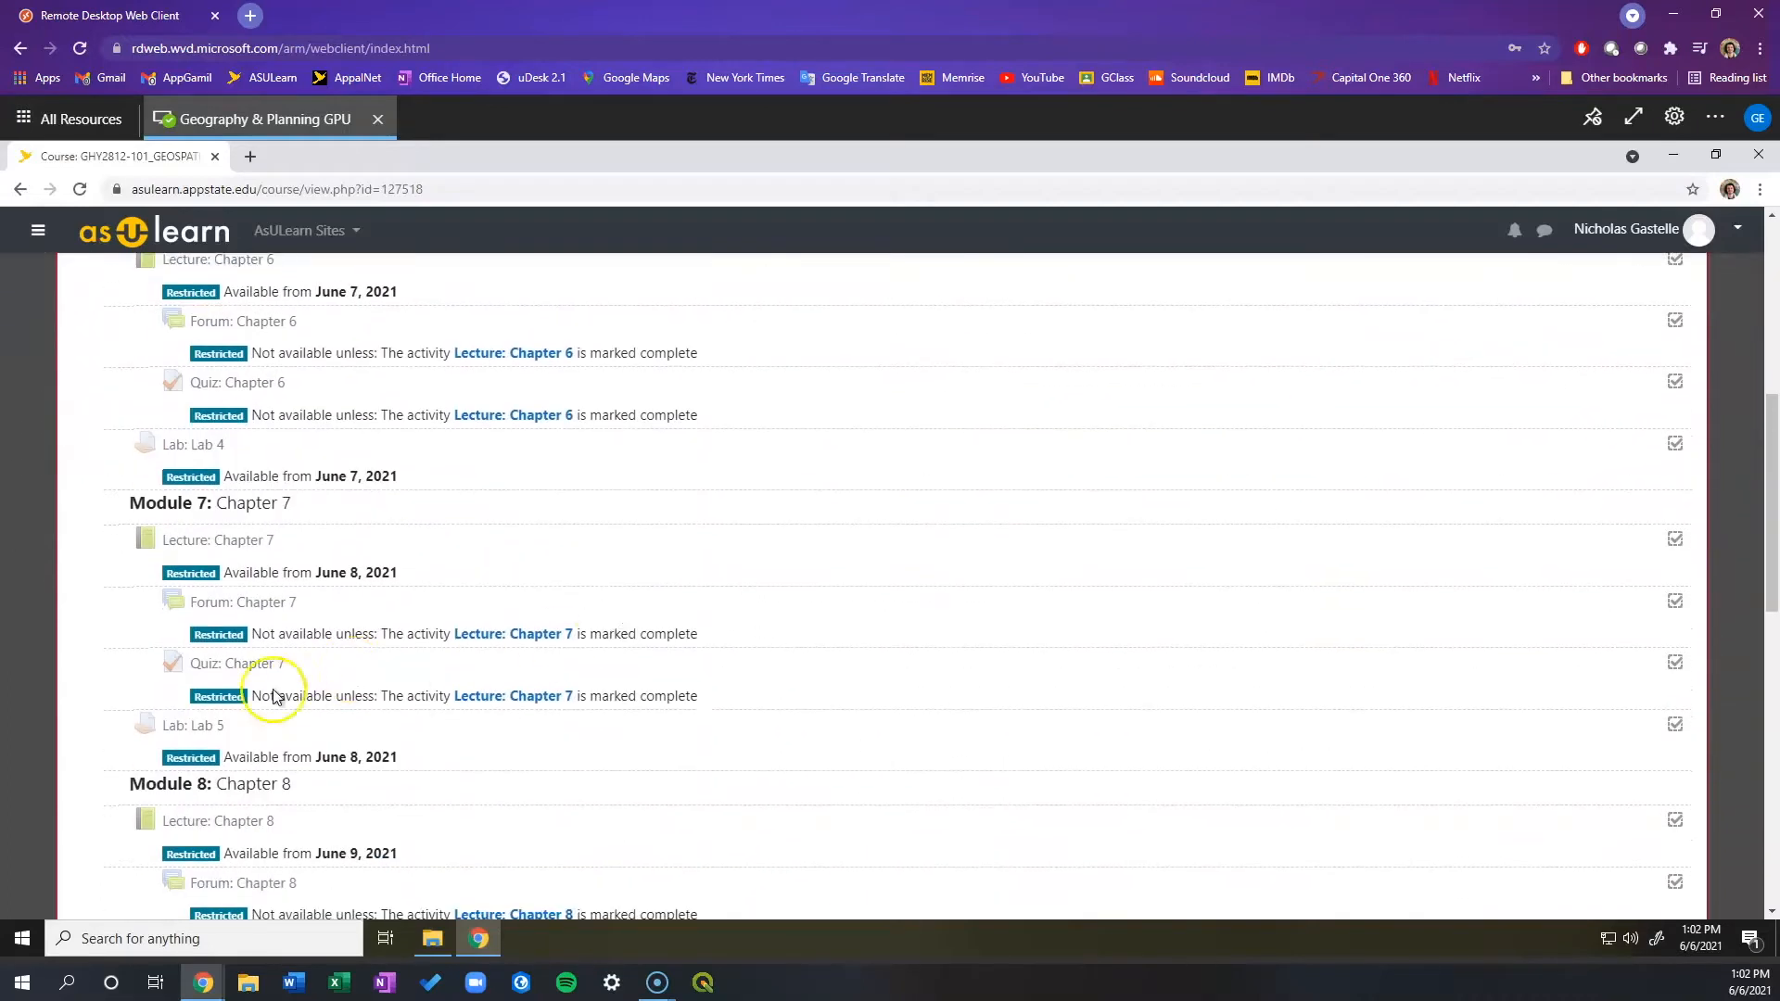
{"action": "left_click", "coordinate": [190, 726]}
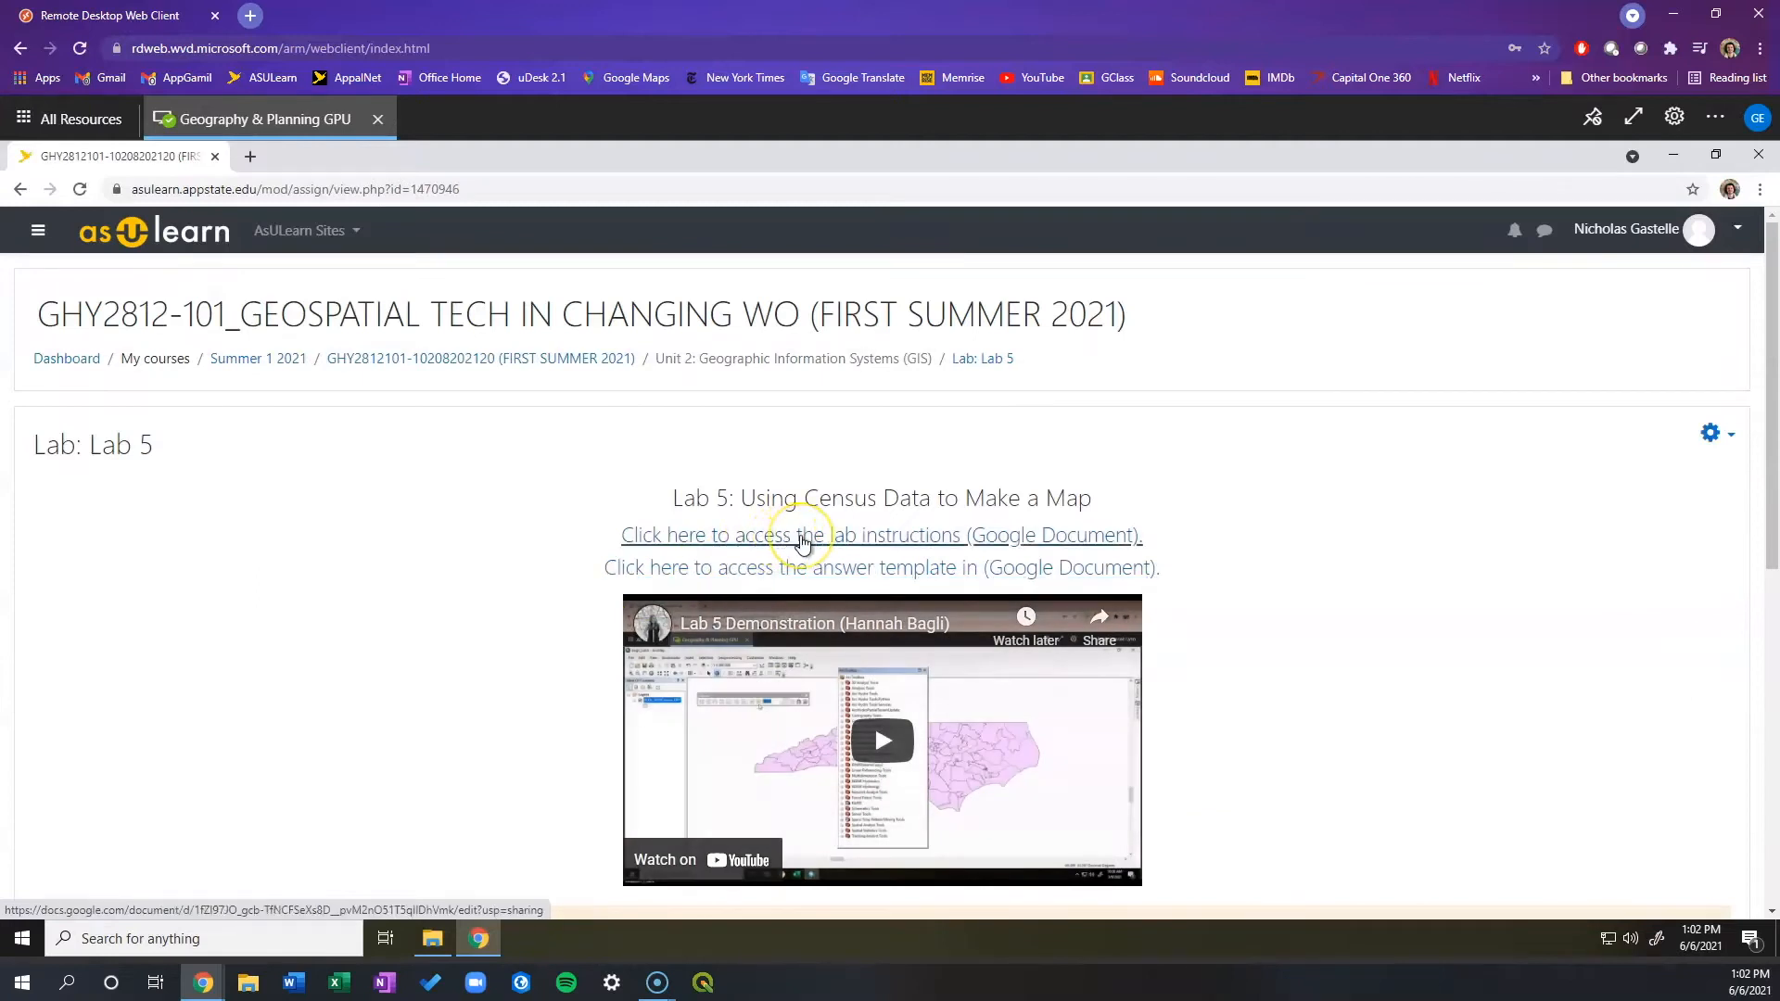
Open the Lab 5 instructions document and follow its Part 1 link to TIGER/Line with Selected Demographic and Economic Data.
{"action": "left_click", "coordinate": [803, 538]}
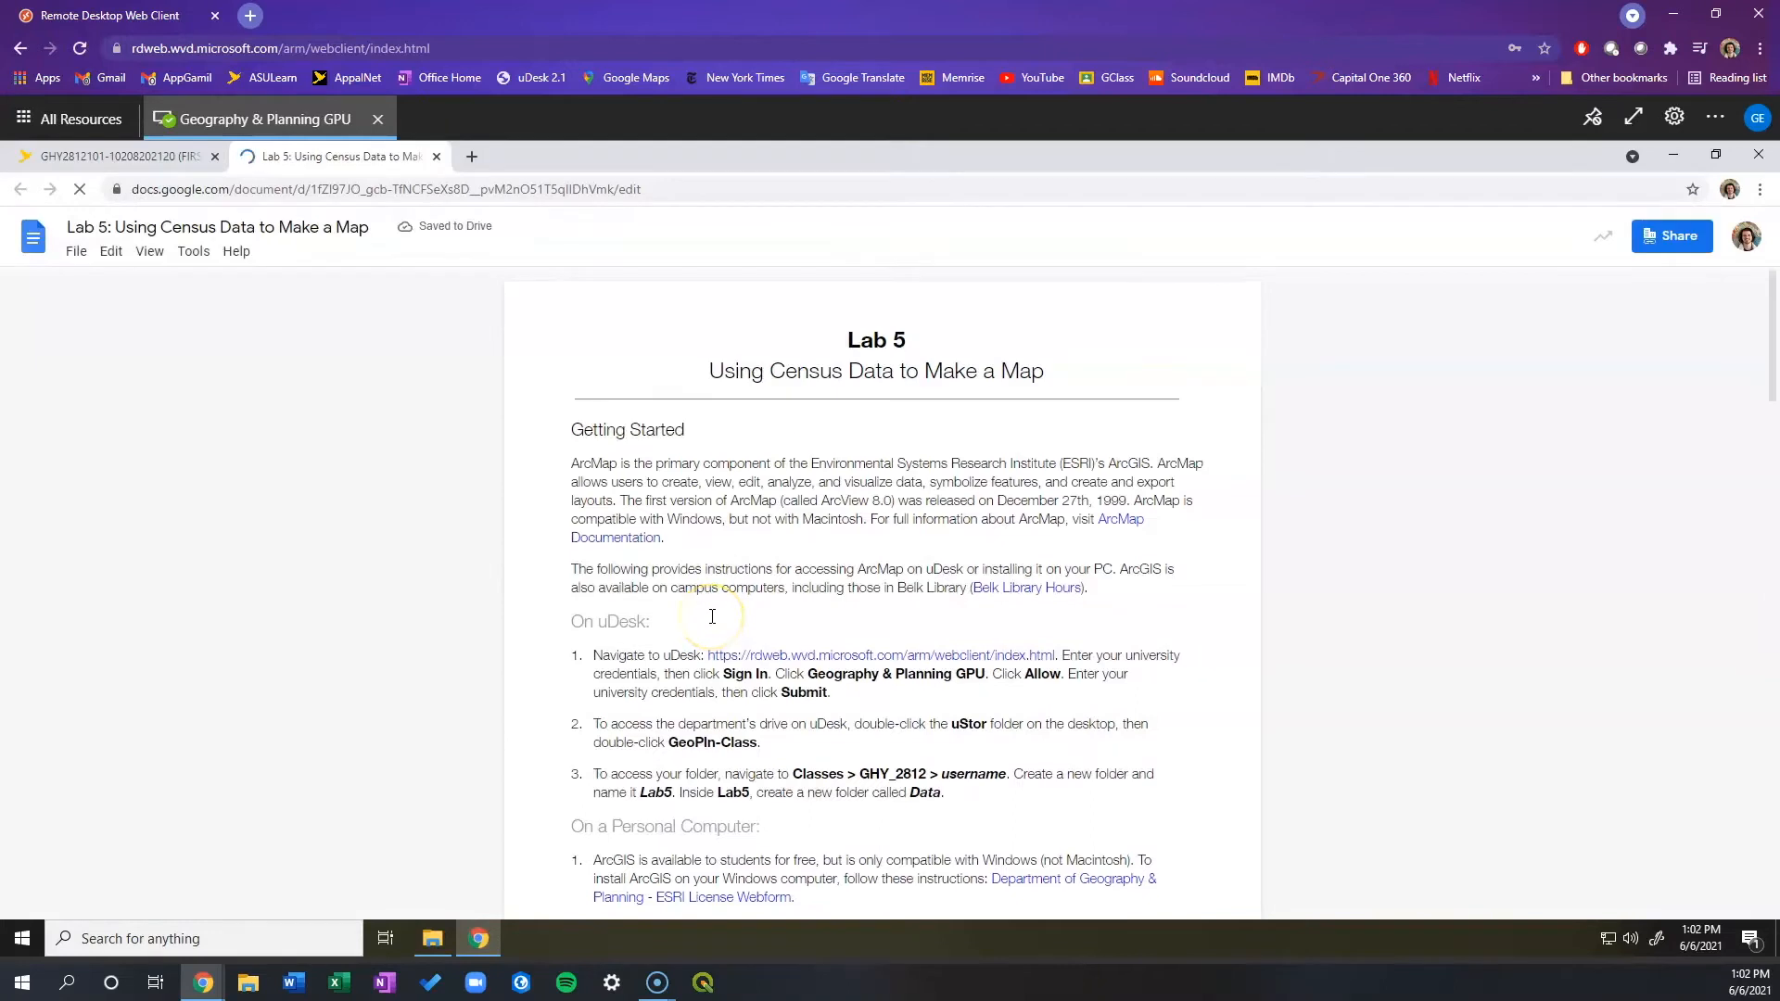
{"action": "scroll", "coordinate": [712, 617], "scroll_direction": "down", "scroll_amount": 3}
{"action": "scroll", "coordinate": [713, 617], "scroll_direction": "down", "scroll_amount": 6}
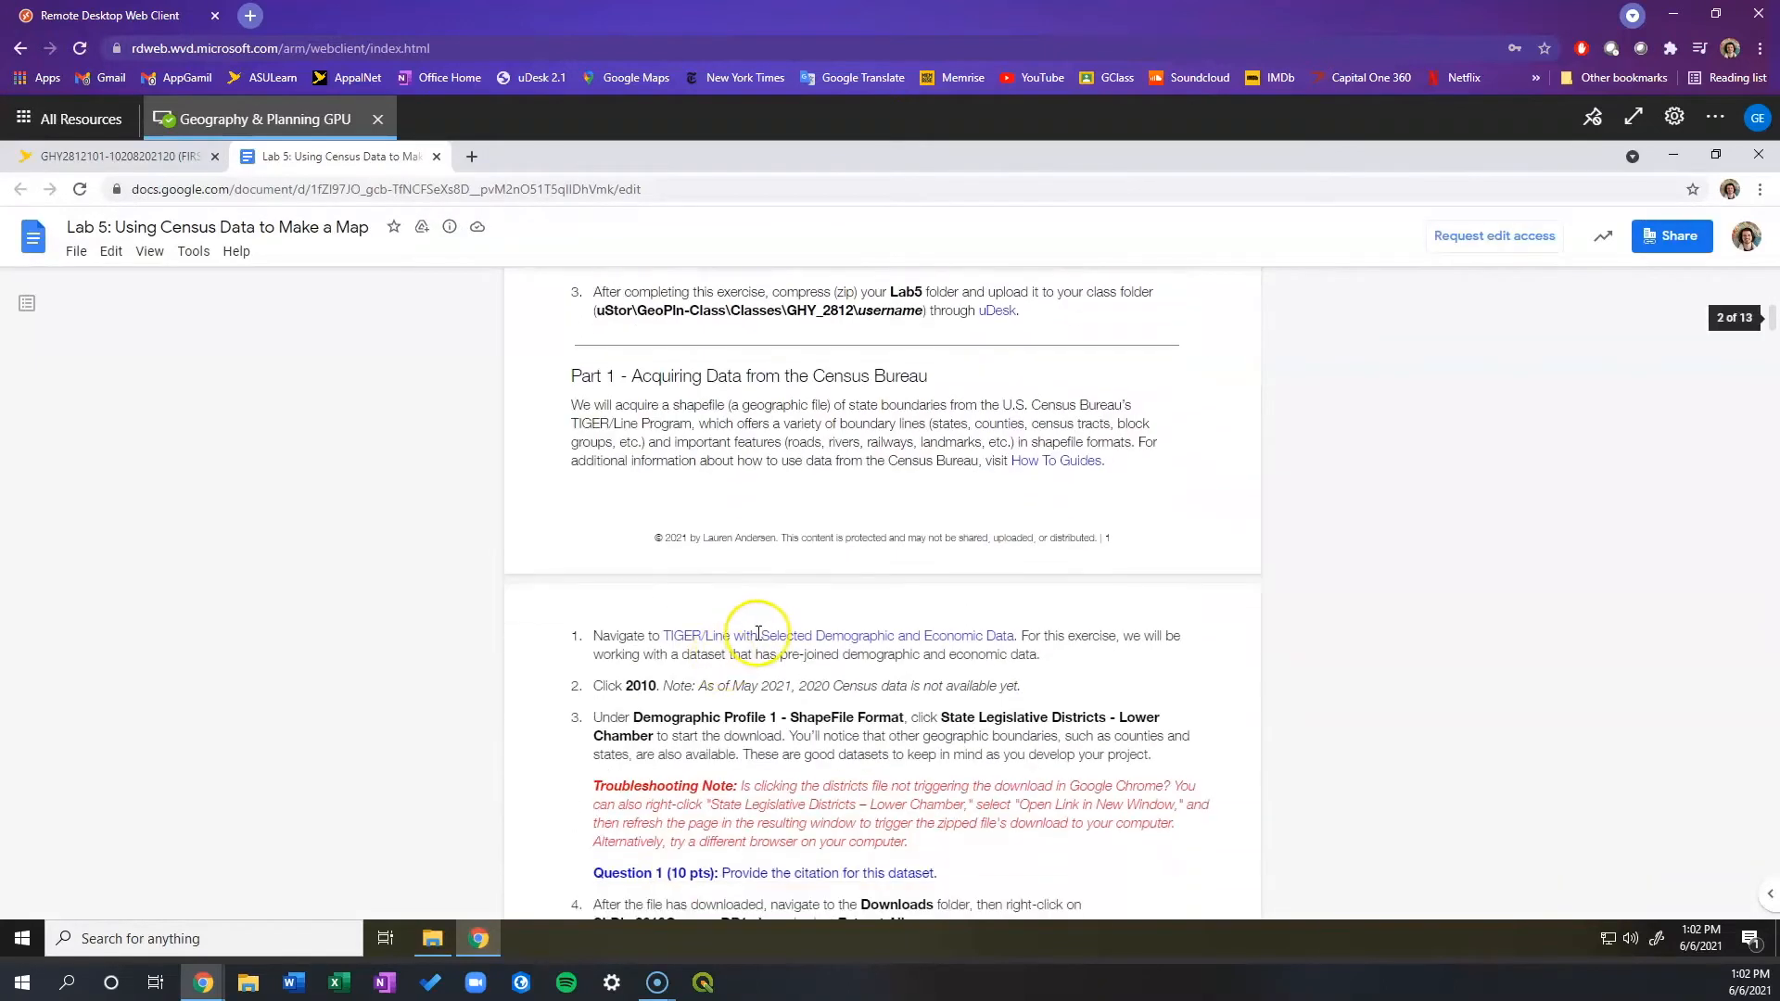
{"action": "left_click", "coordinate": [755, 637]}
{"action": "left_click", "coordinate": [763, 664]}
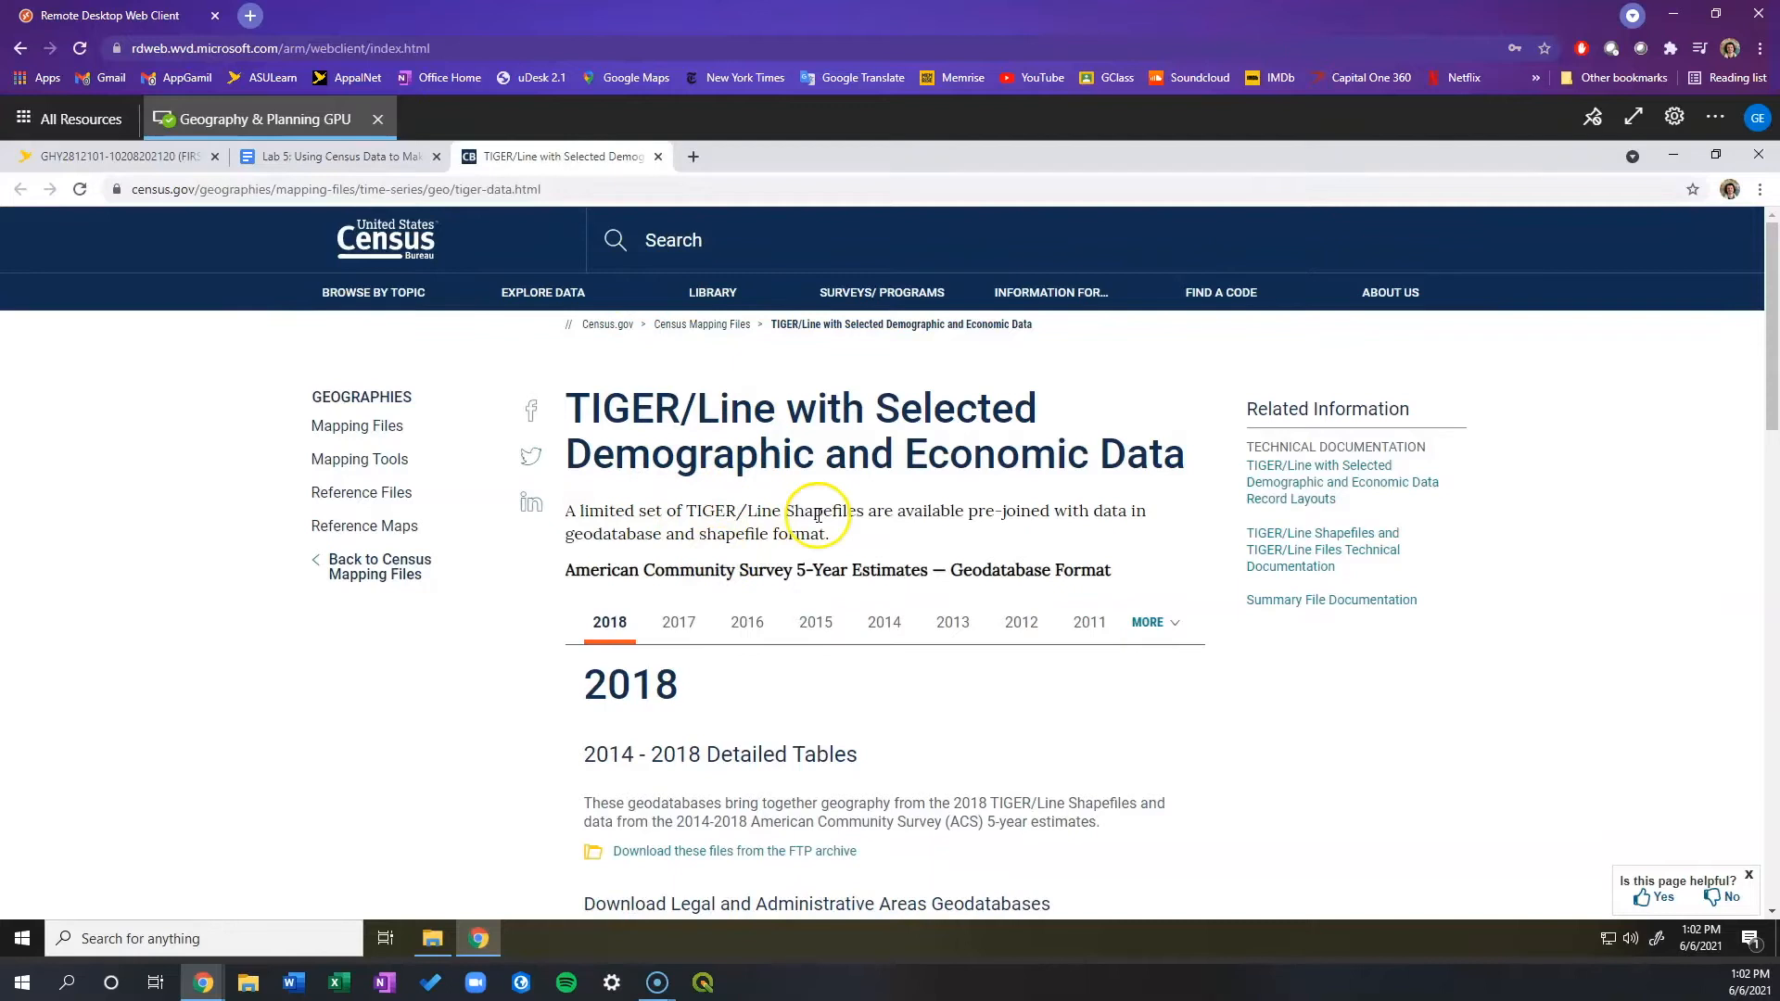
Switch the TIGER/Line page to the 2010 data and go to the 2010 Census Demographic Profile 1 shapefile downloads.
{"action": "left_click", "coordinate": [1150, 619]}
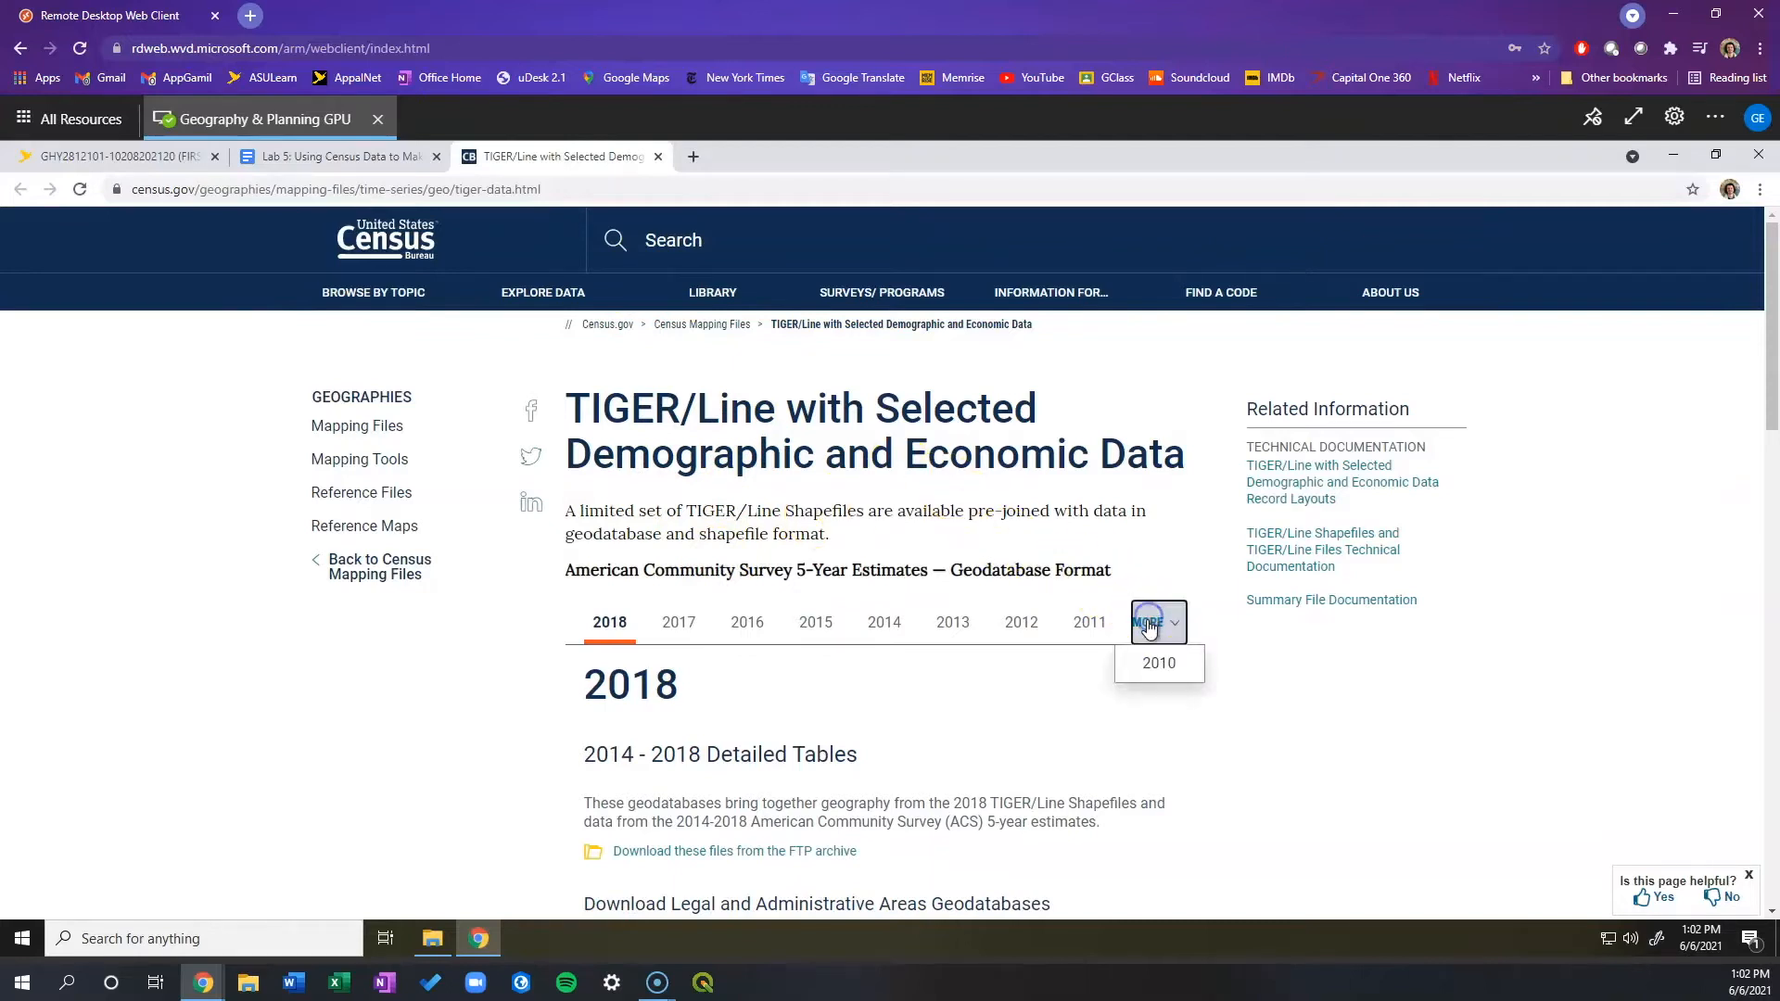
{"action": "left_click", "coordinate": [1147, 669]}
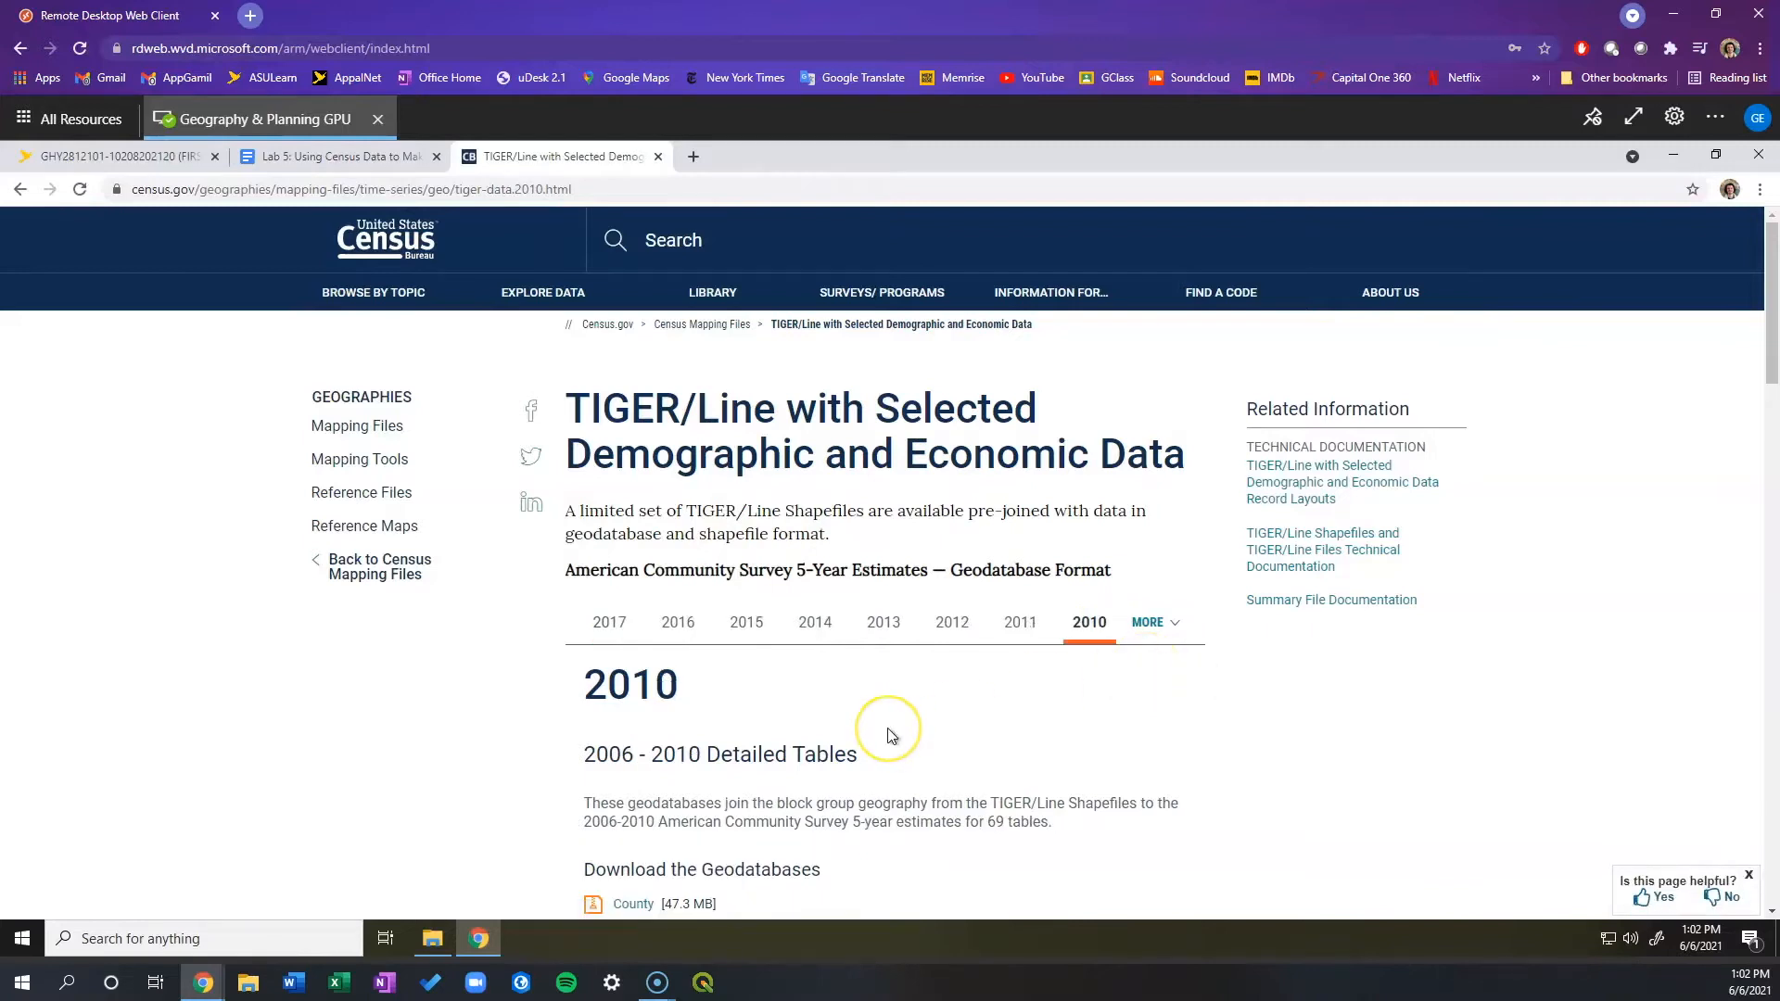
{"action": "scroll", "coordinate": [888, 735], "scroll_direction": "down", "scroll_amount": 3}
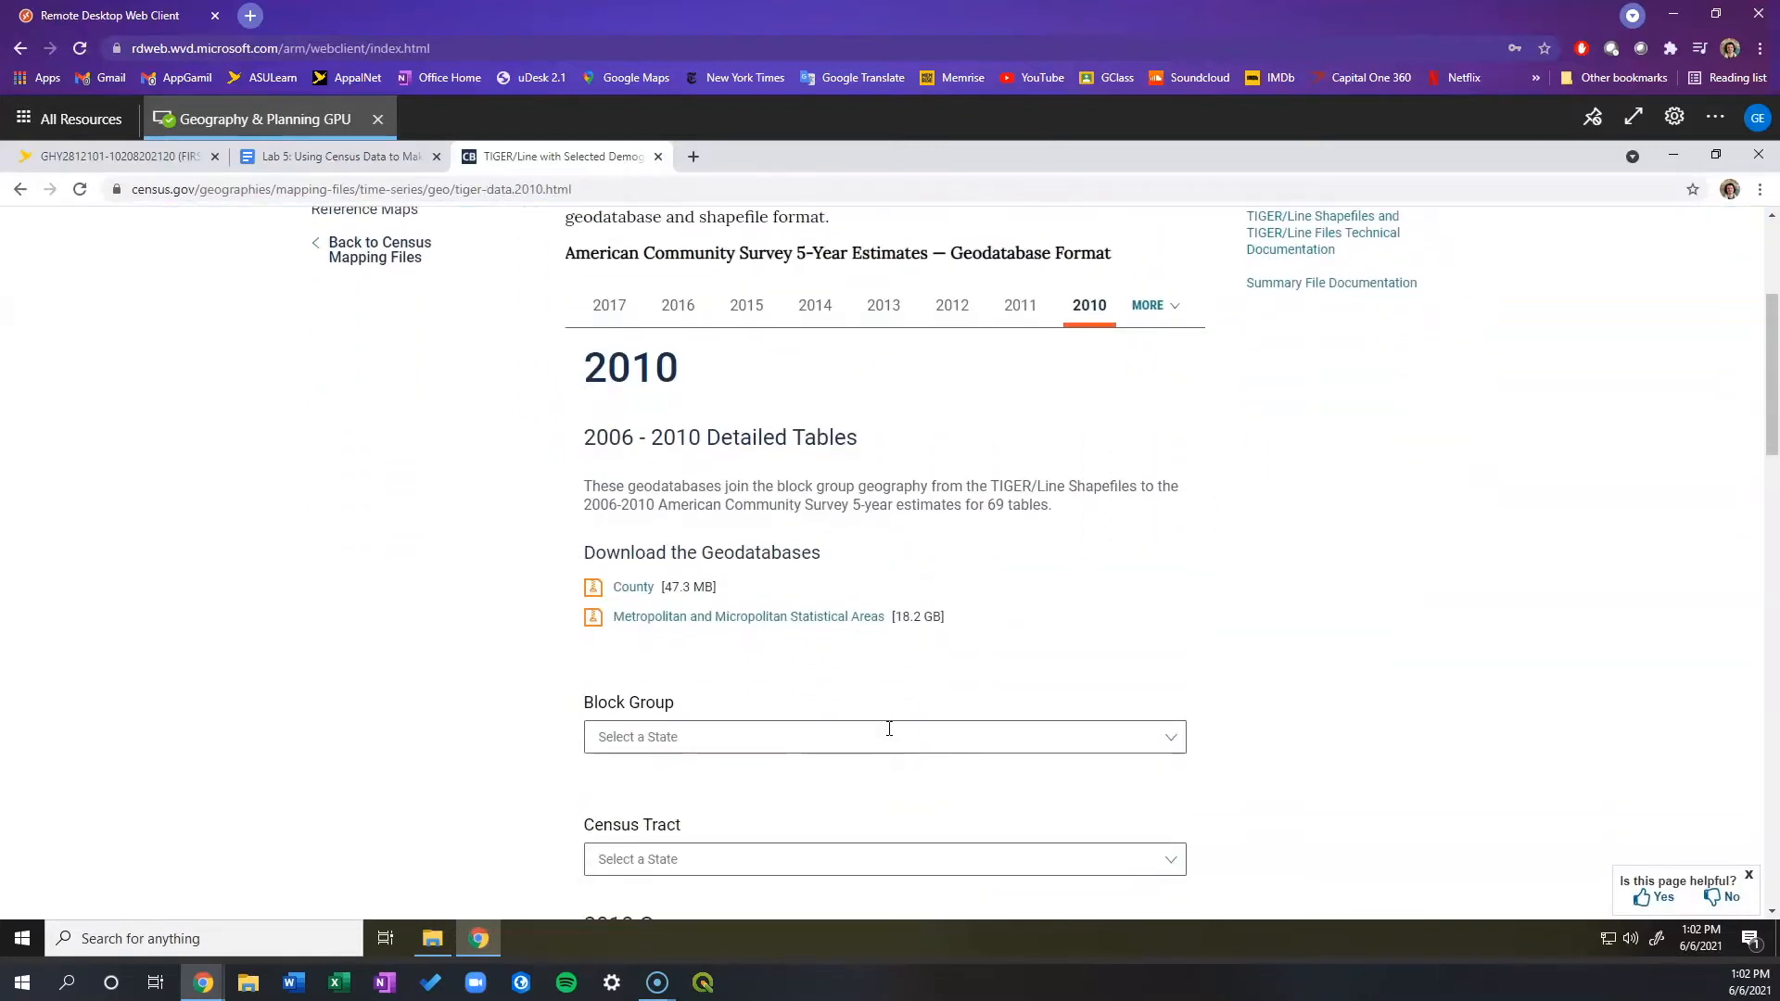
{"action": "scroll", "coordinate": [888, 729], "scroll_direction": "down", "scroll_amount": 2}
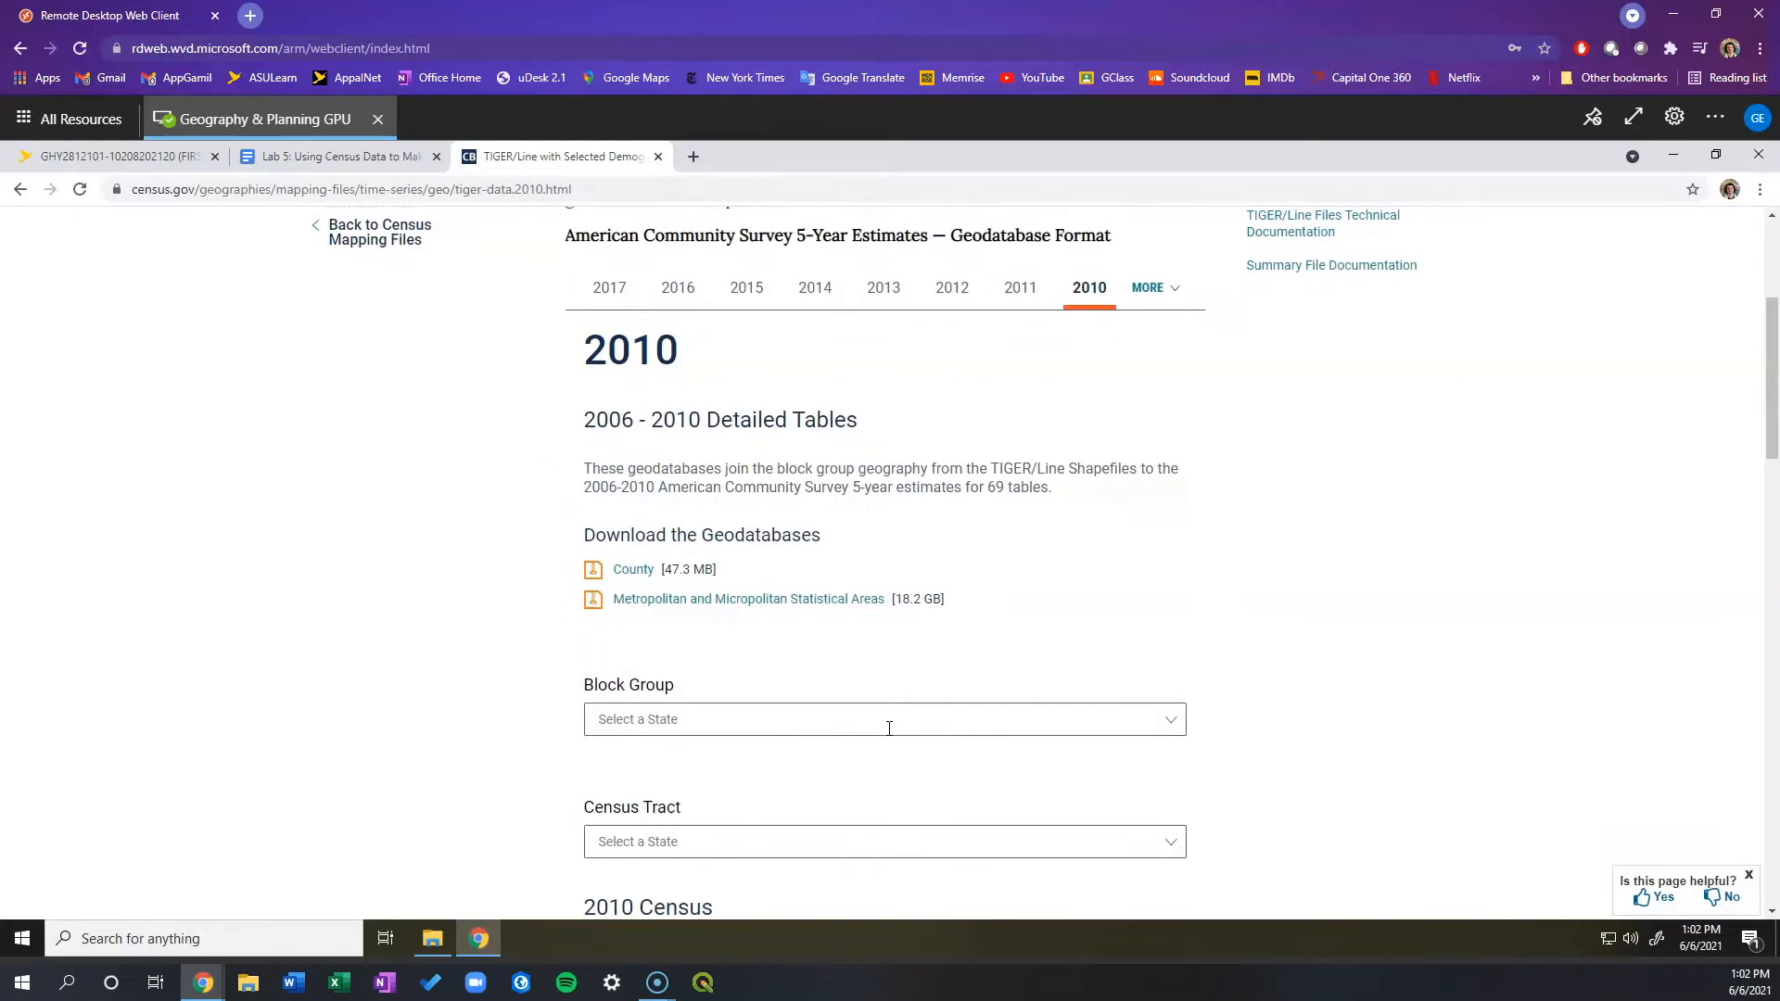
{"action": "scroll", "coordinate": [890, 729], "scroll_direction": "down", "scroll_amount": 4}
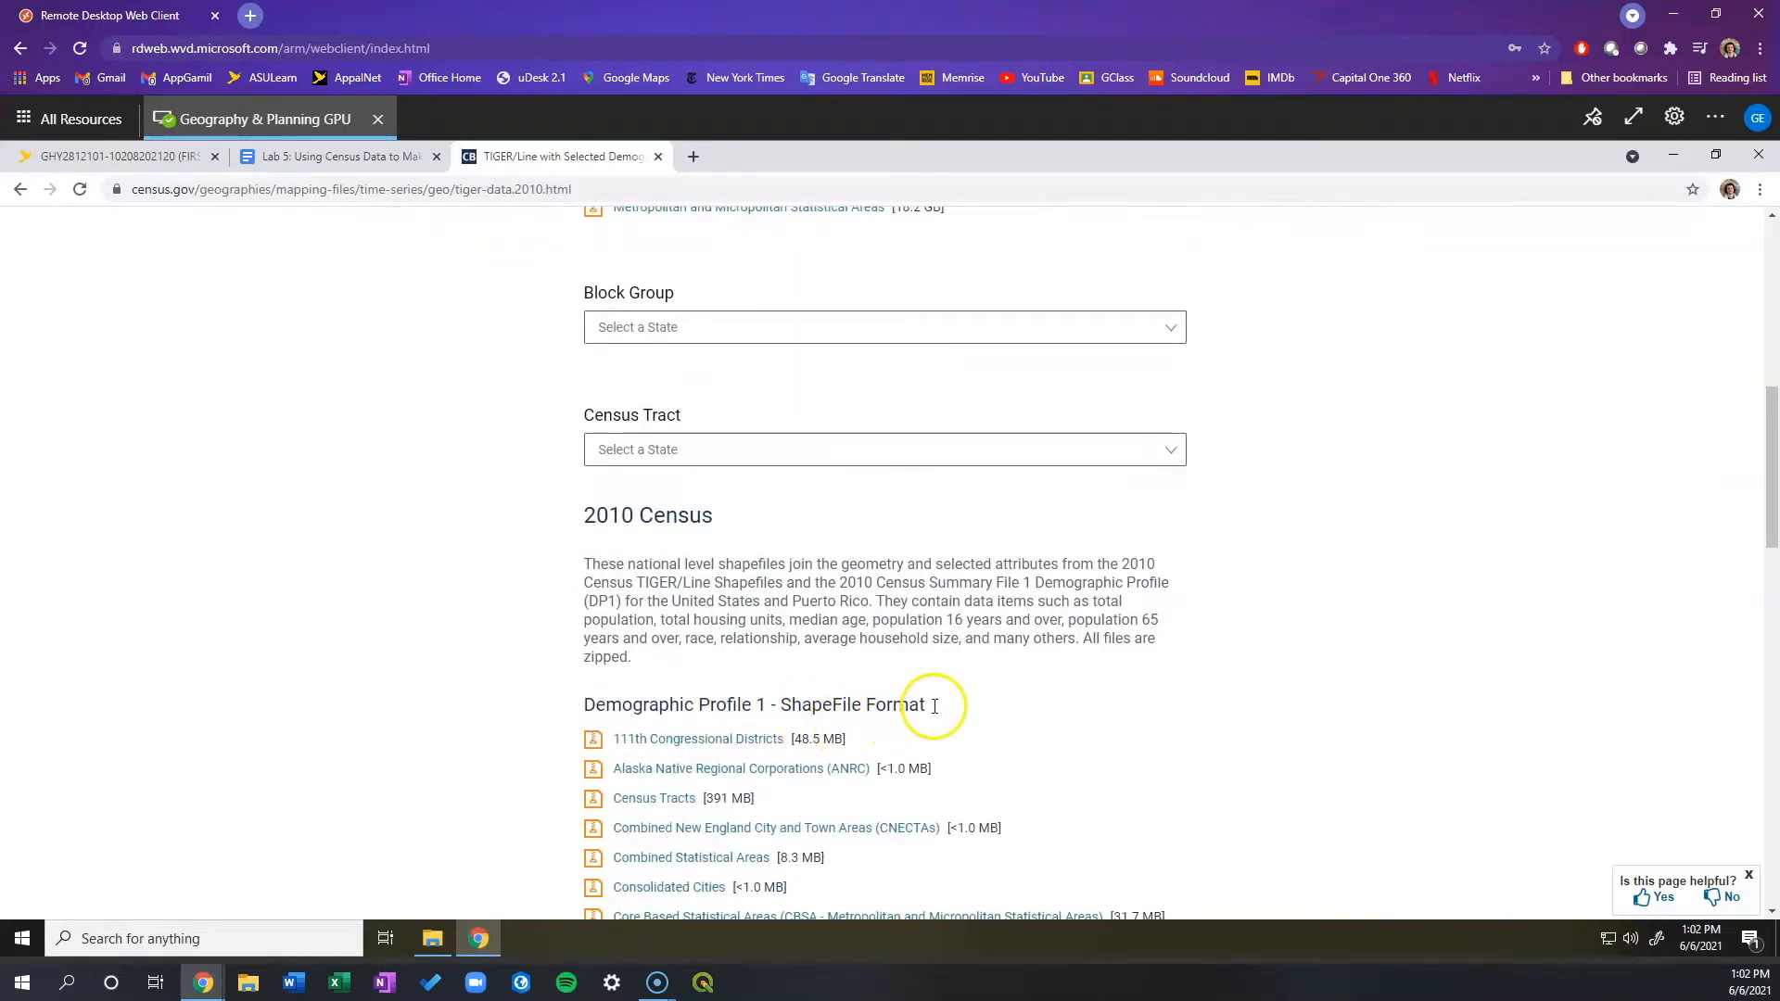
{"action": "scroll", "coordinate": [937, 709], "scroll_direction": "down", "scroll_amount": 2}
{"action": "scroll", "coordinate": [940, 712], "scroll_direction": "down", "scroll_amount": 3}
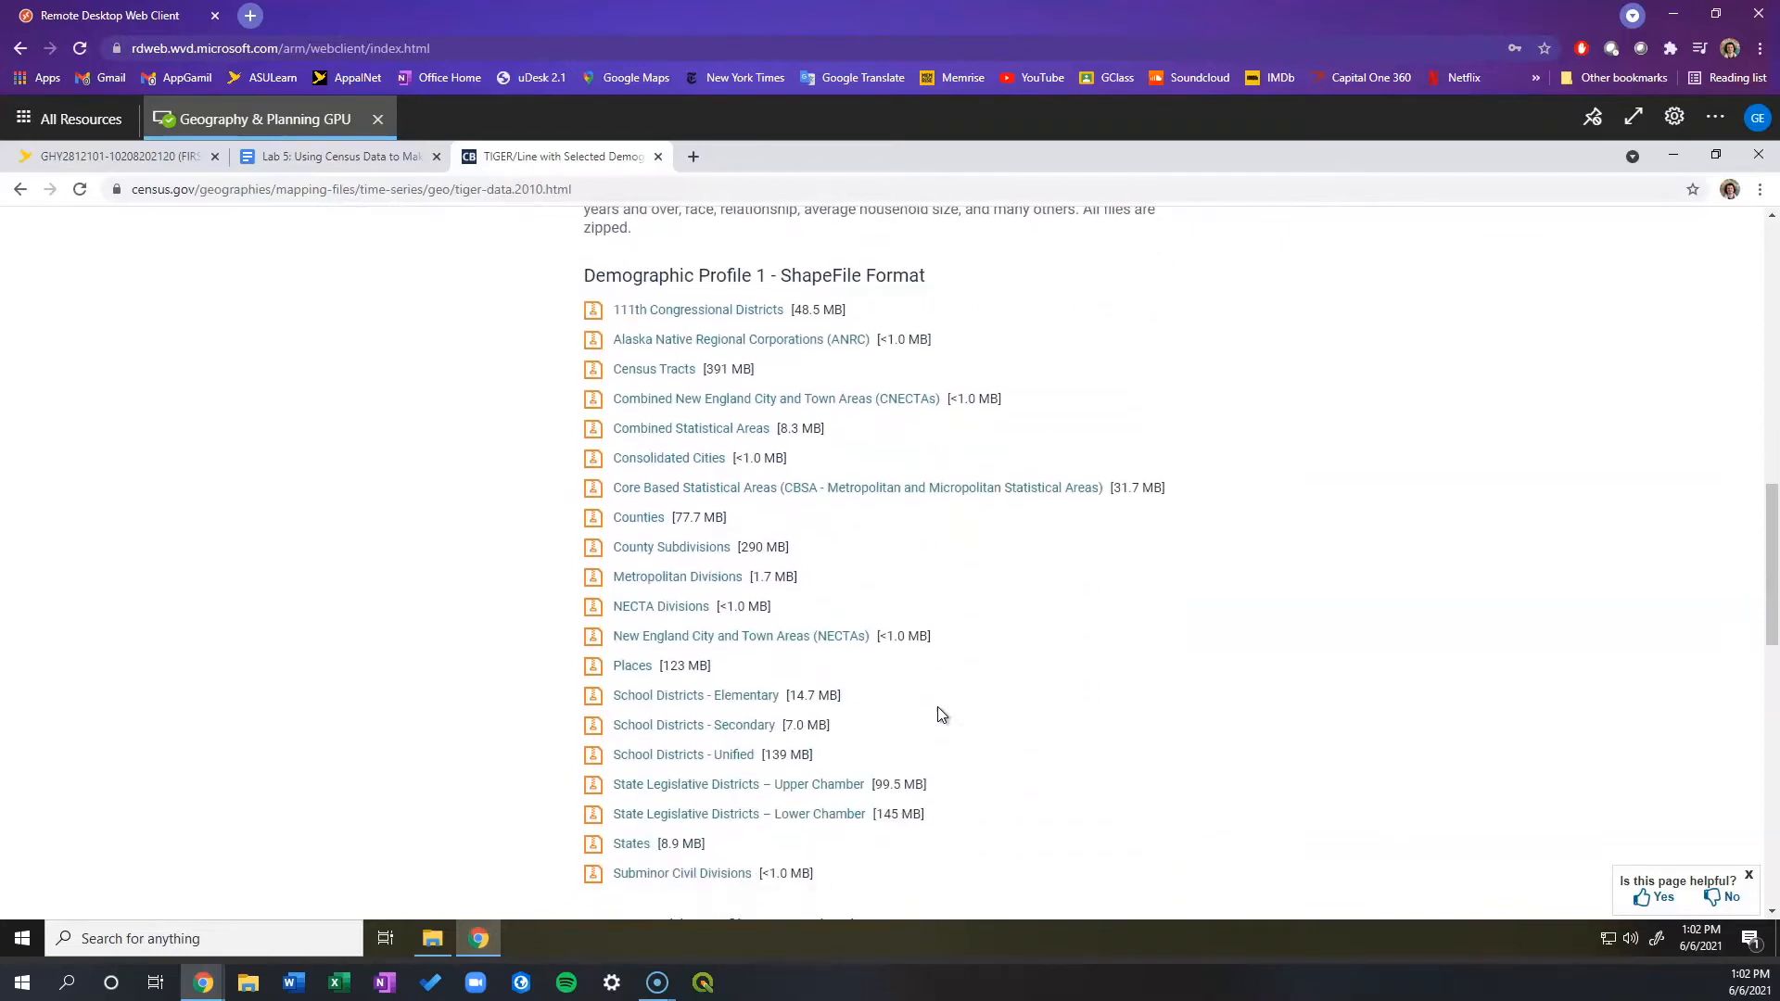
Download the State Legislative Districts – Lower Chamber shapefile zip, opening its SLDL_2010Census_DP1.zip address from the inspected page code.
{"action": "left_click", "coordinate": [814, 818]}
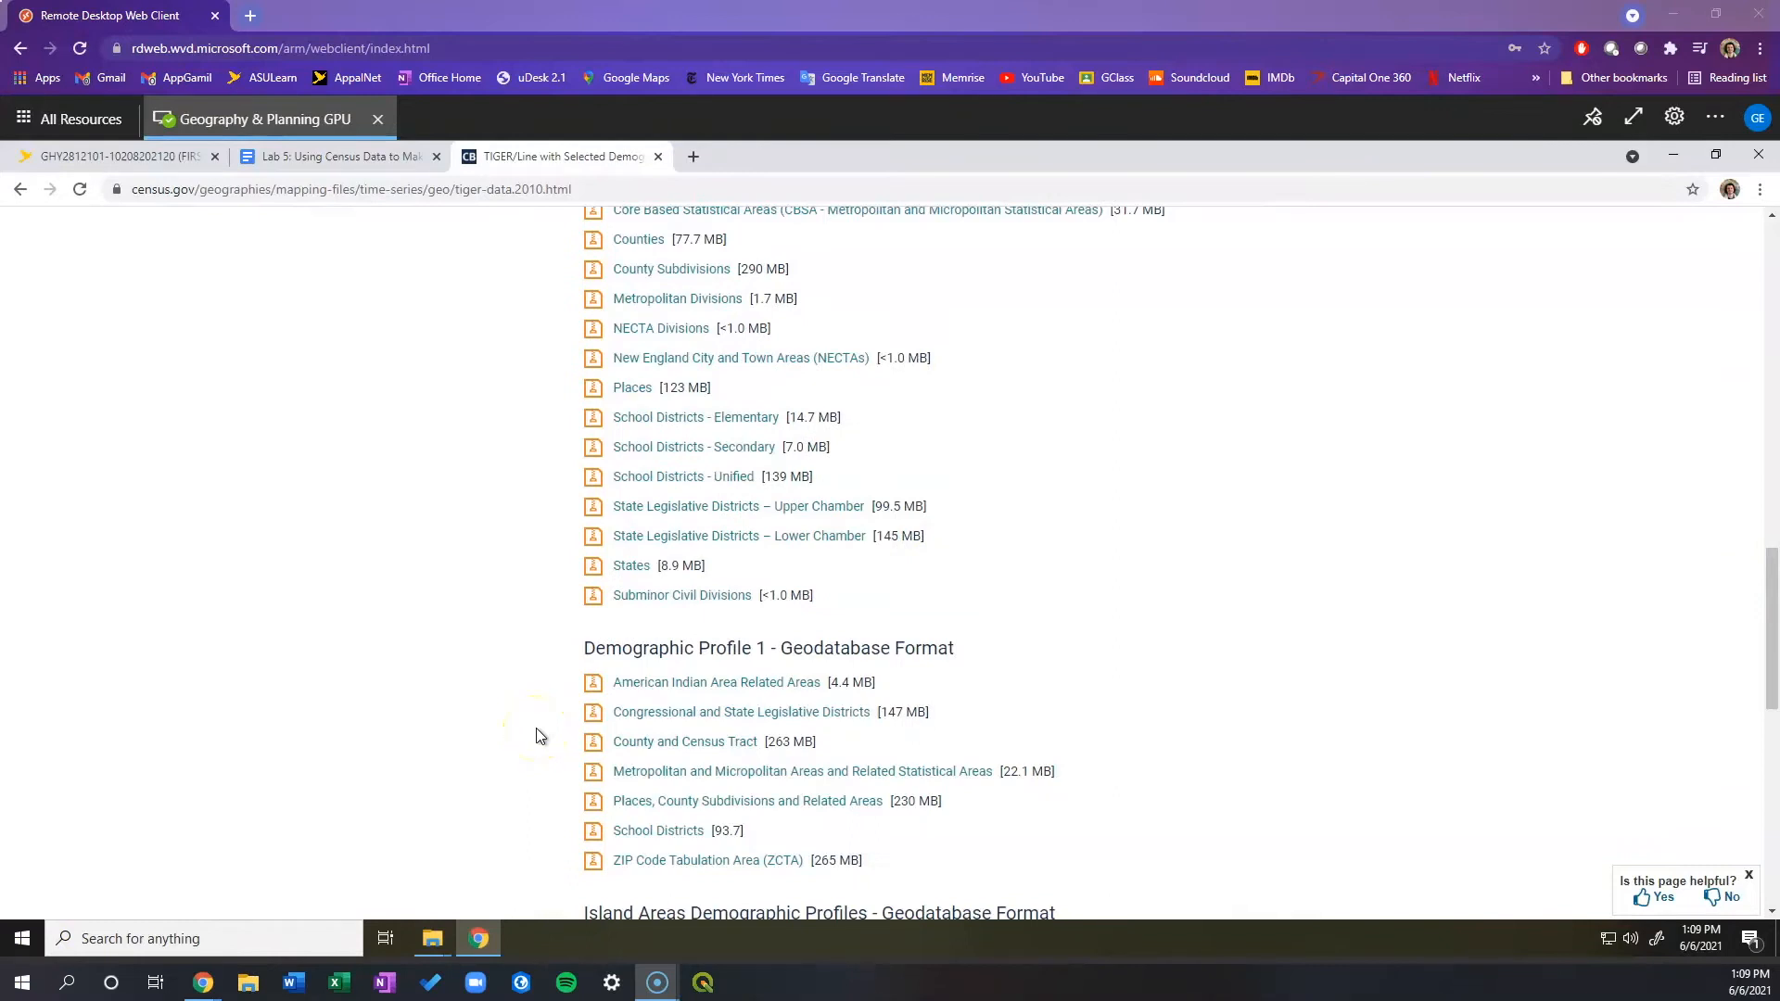
{"action": "right_click", "coordinate": [773, 544]}
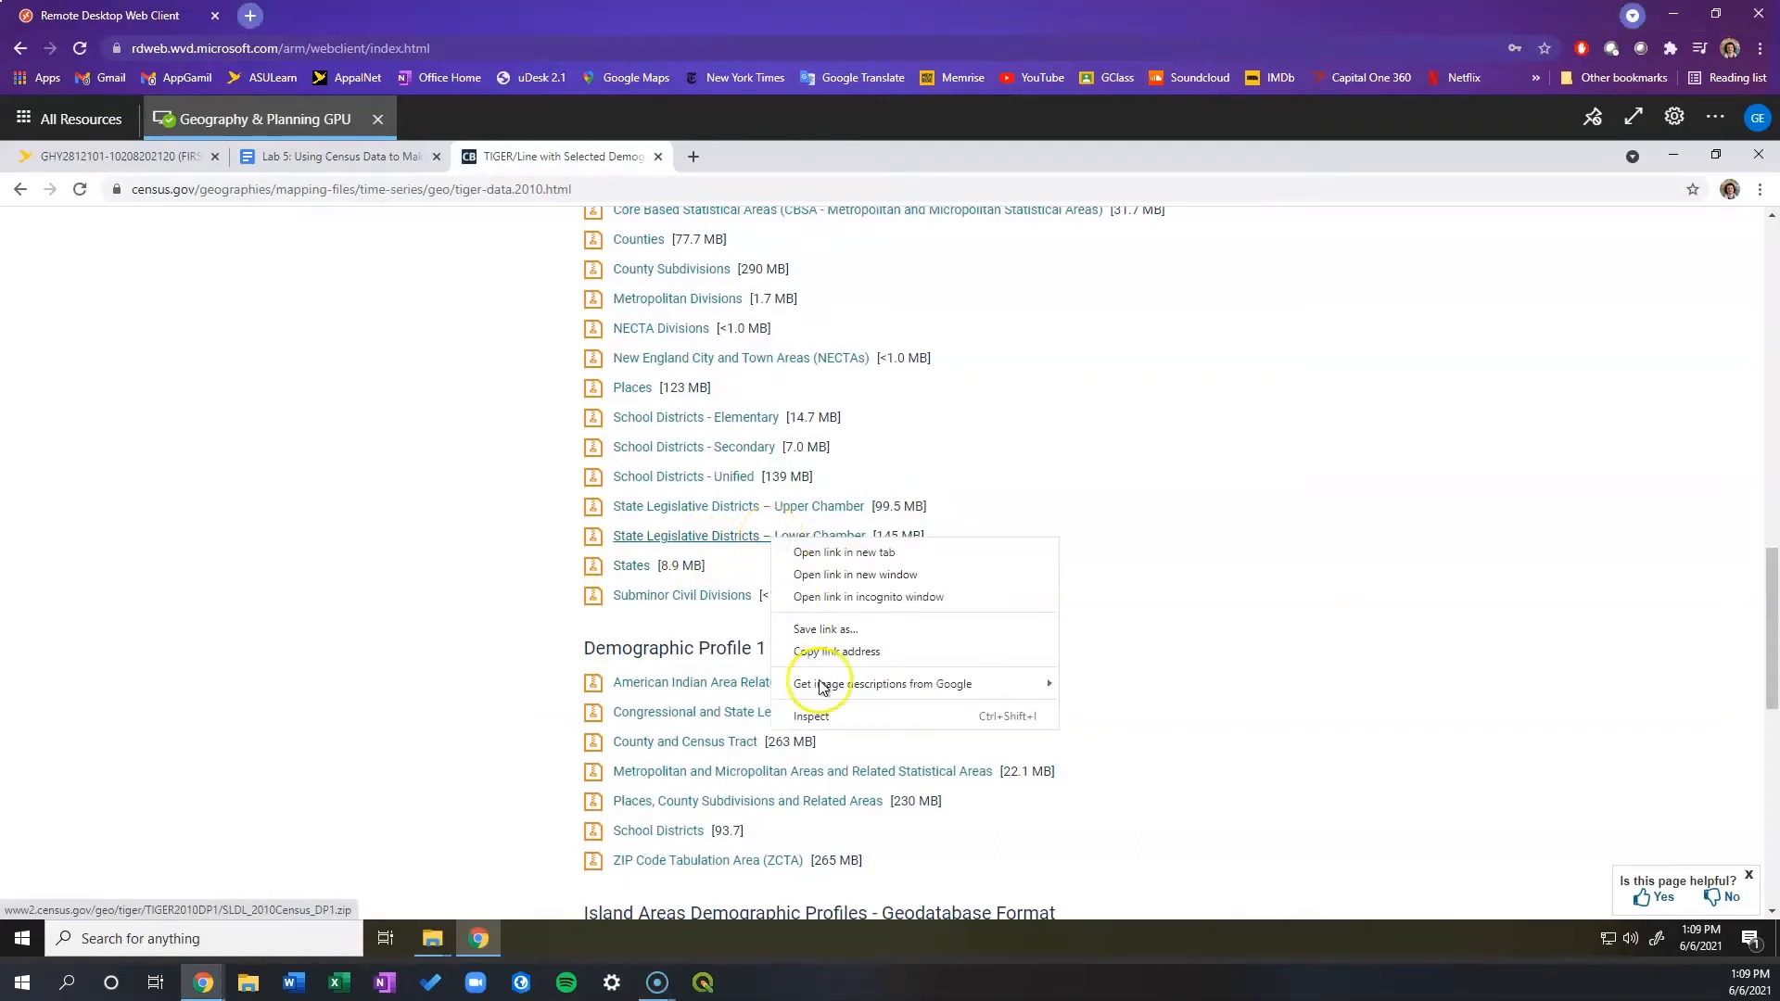
{"action": "left_click", "coordinate": [830, 714]}
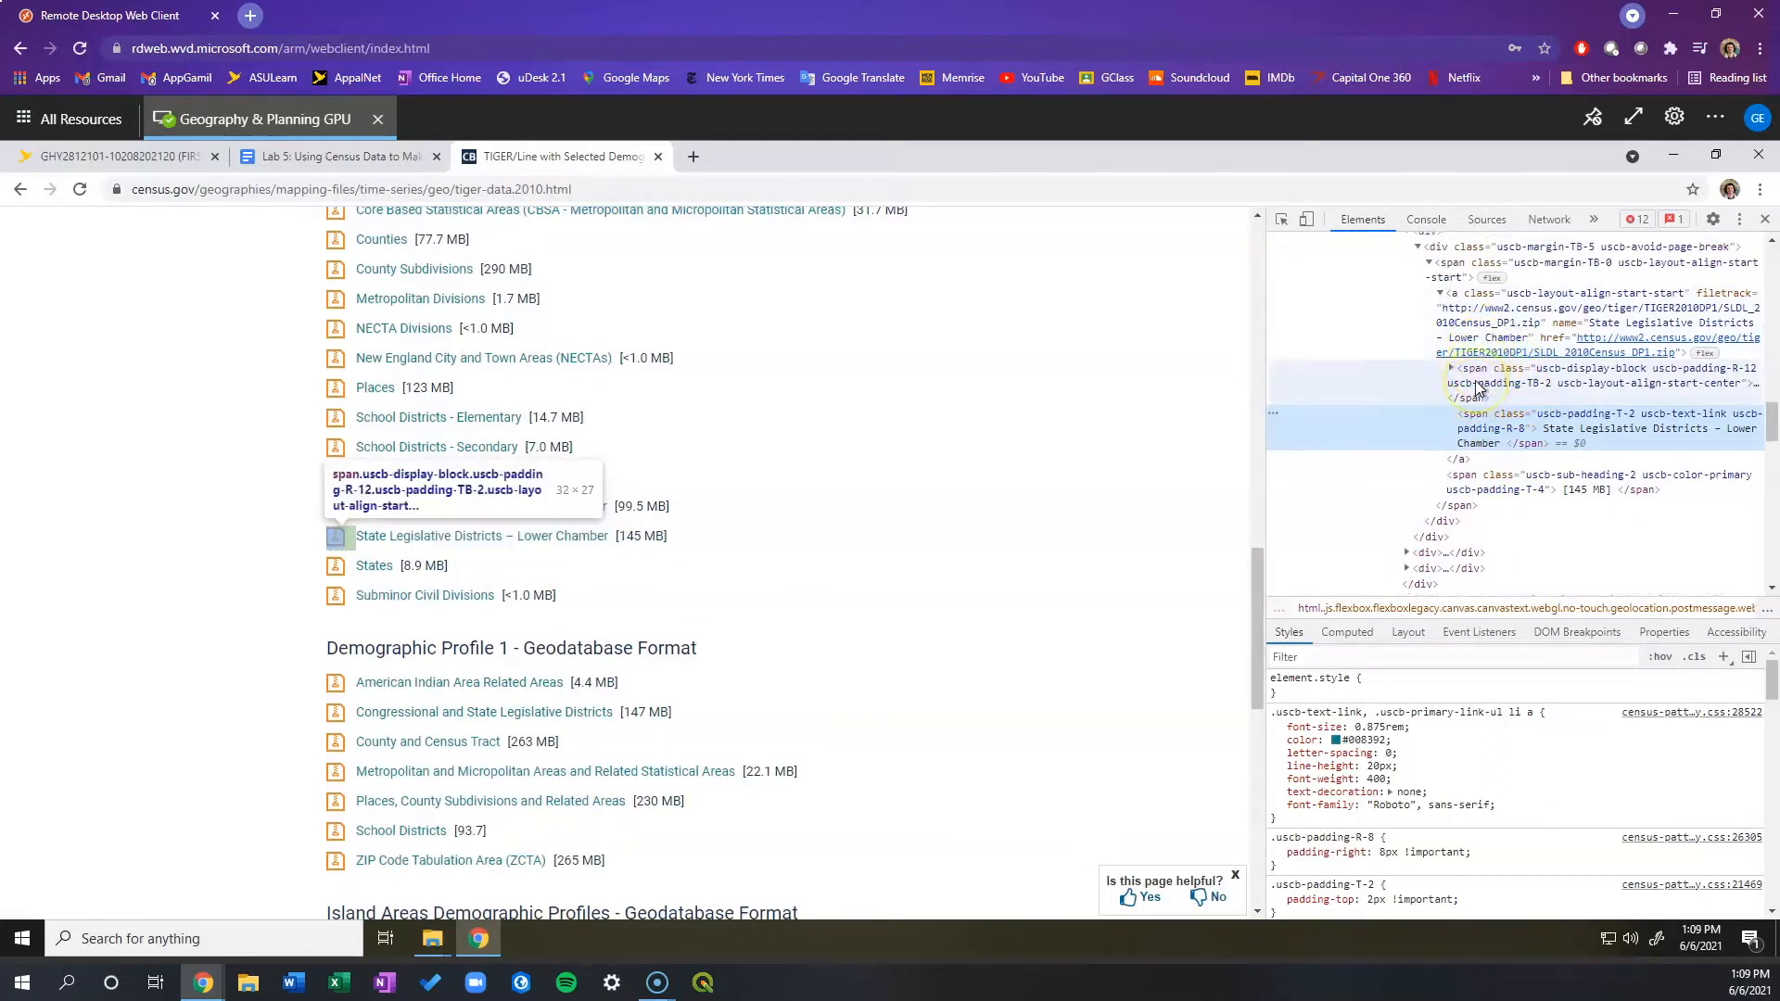
{"action": "scroll", "coordinate": [1479, 385], "scroll_direction": "up", "scroll_amount": 1}
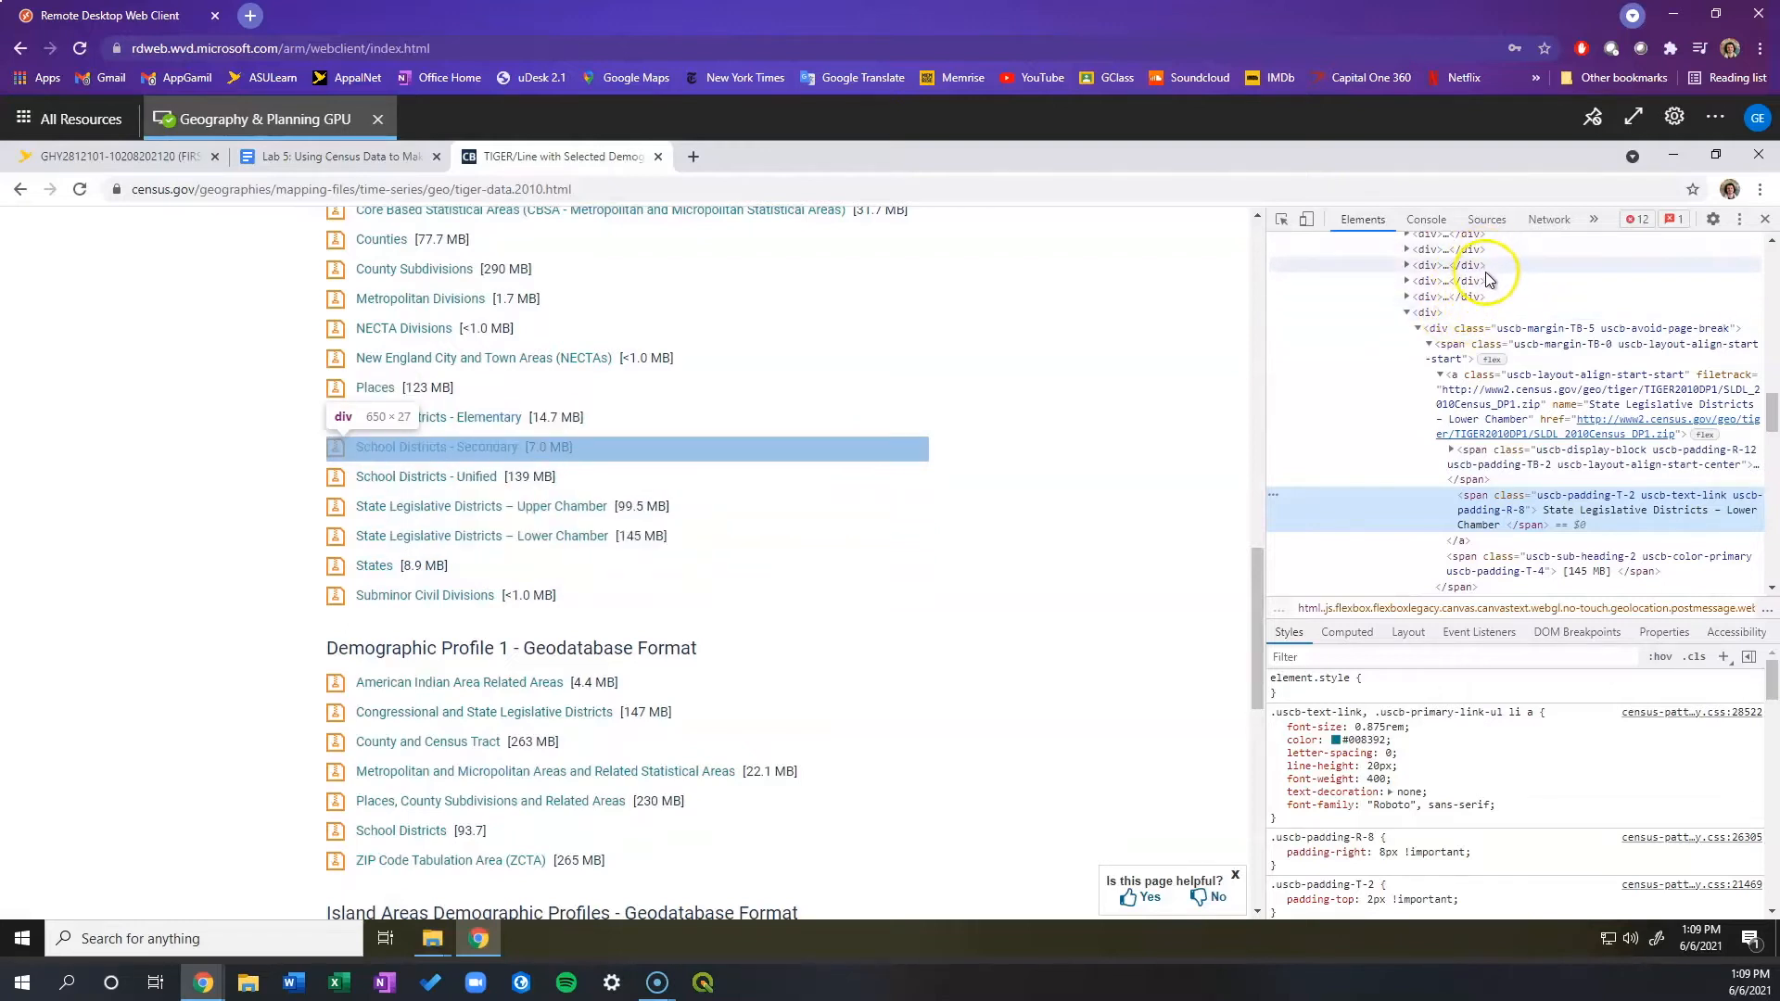
{"action": "left_click", "coordinate": [1409, 314]}
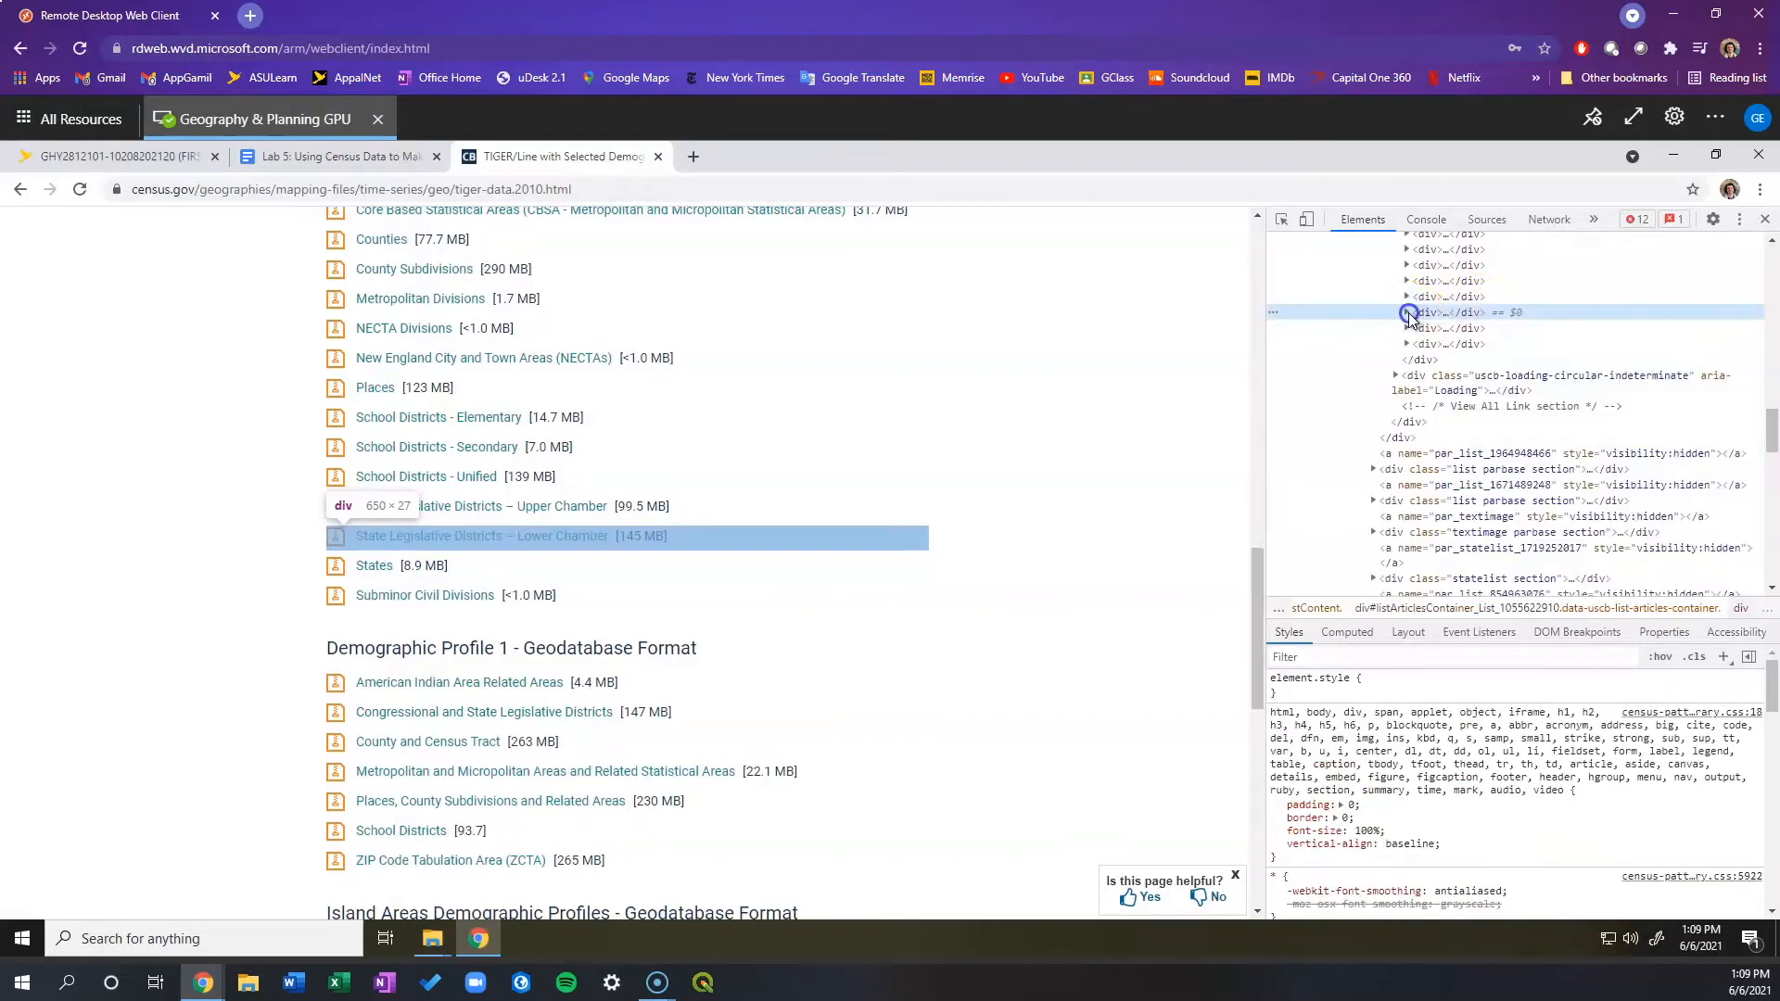
{"action": "left_click", "coordinate": [1408, 315]}
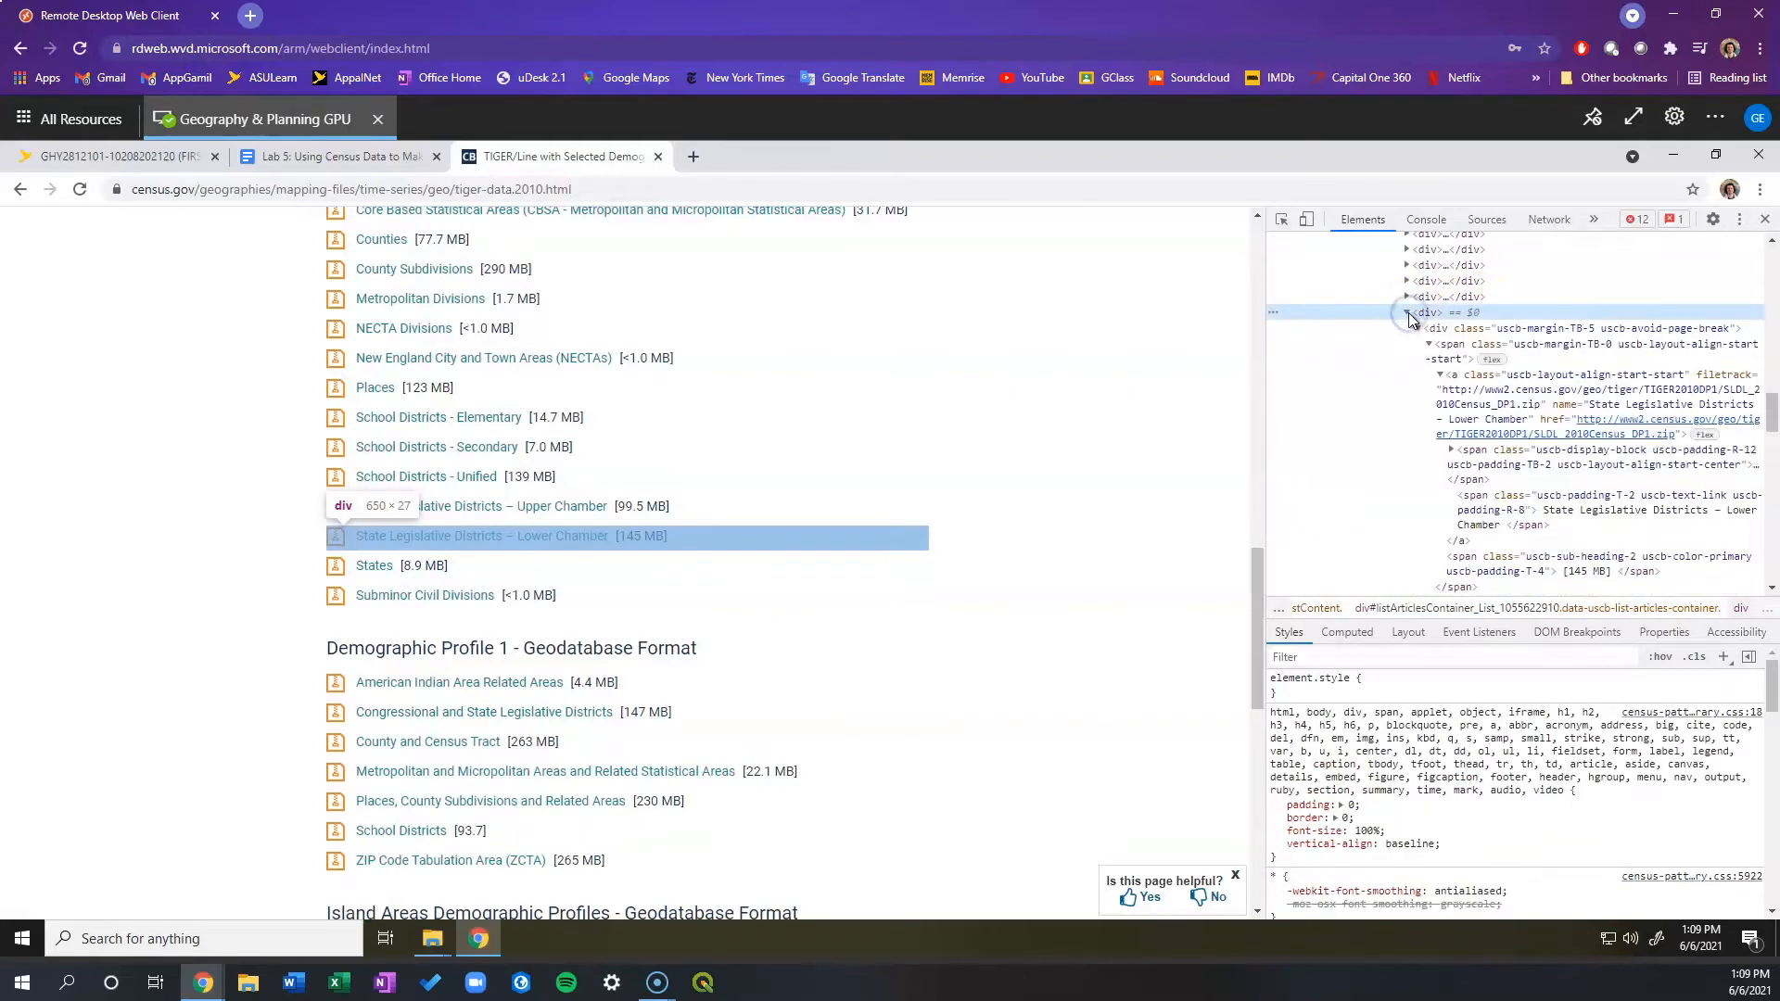
{"action": "left_click", "coordinate": [1609, 428]}
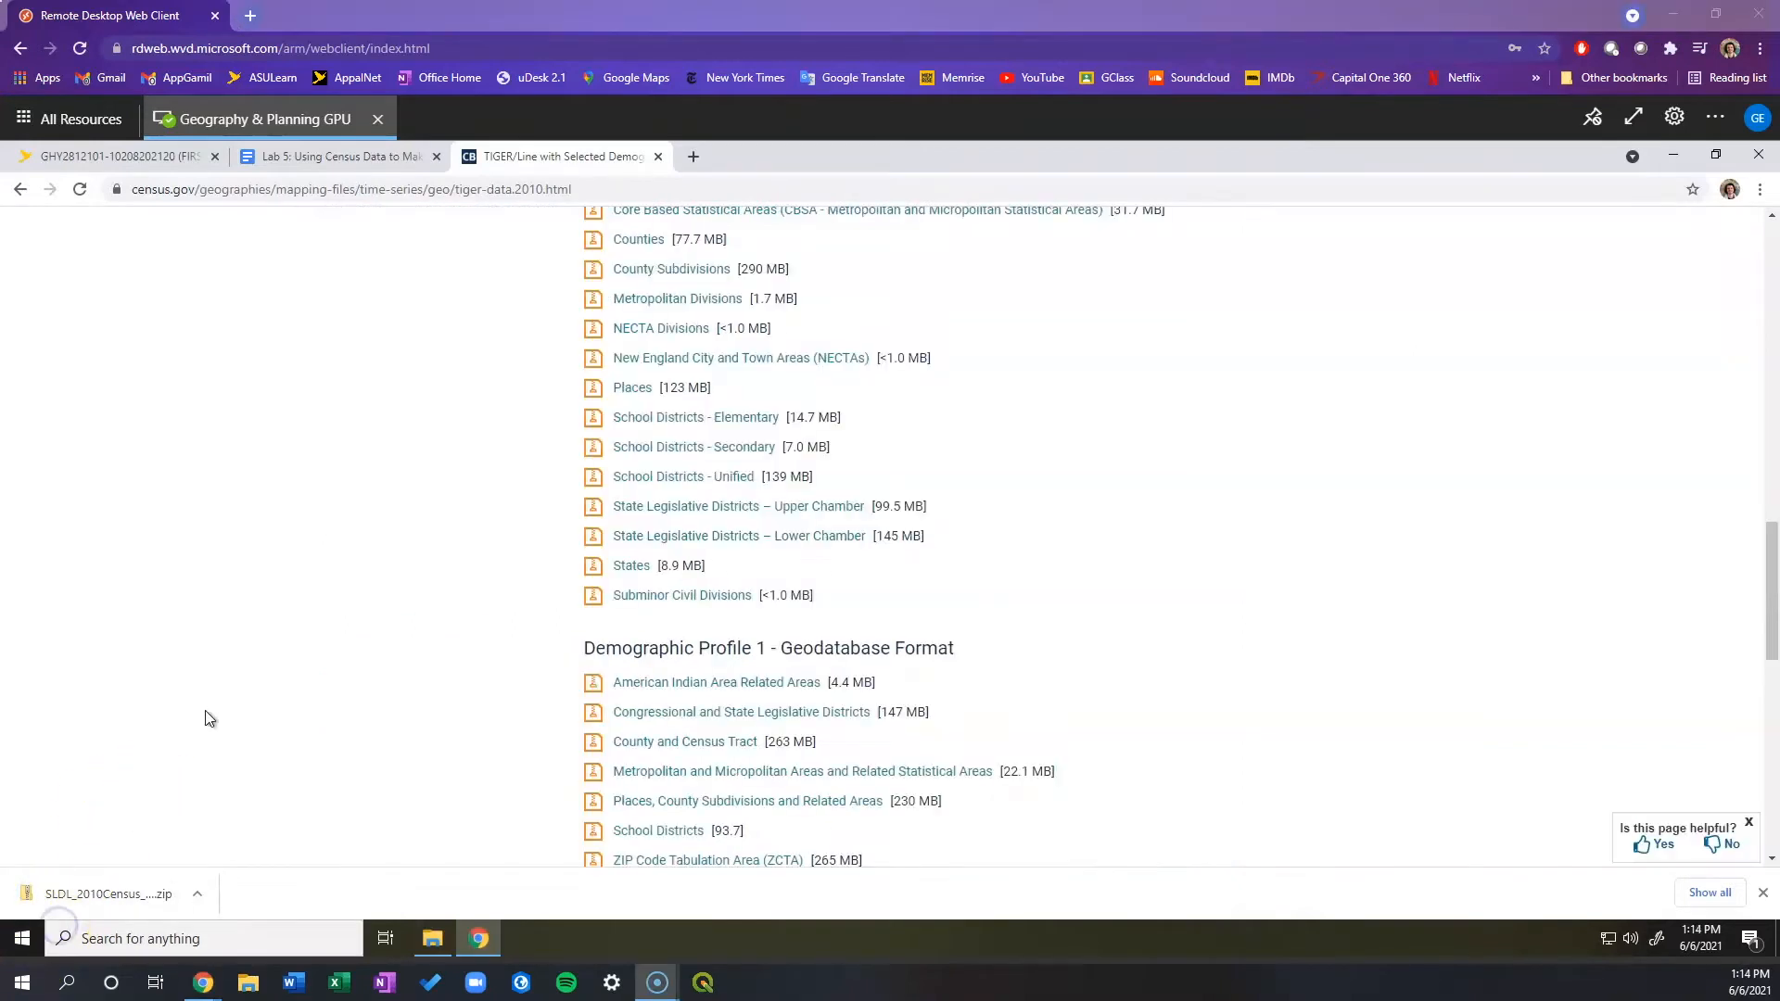
Extract the downloaded SLDL_2010Census_DP1 (1) archive from Downloads into the Lab 5 Data folder within the student's GHY_2812 class folder.
{"action": "left_click", "coordinate": [110, 889]}
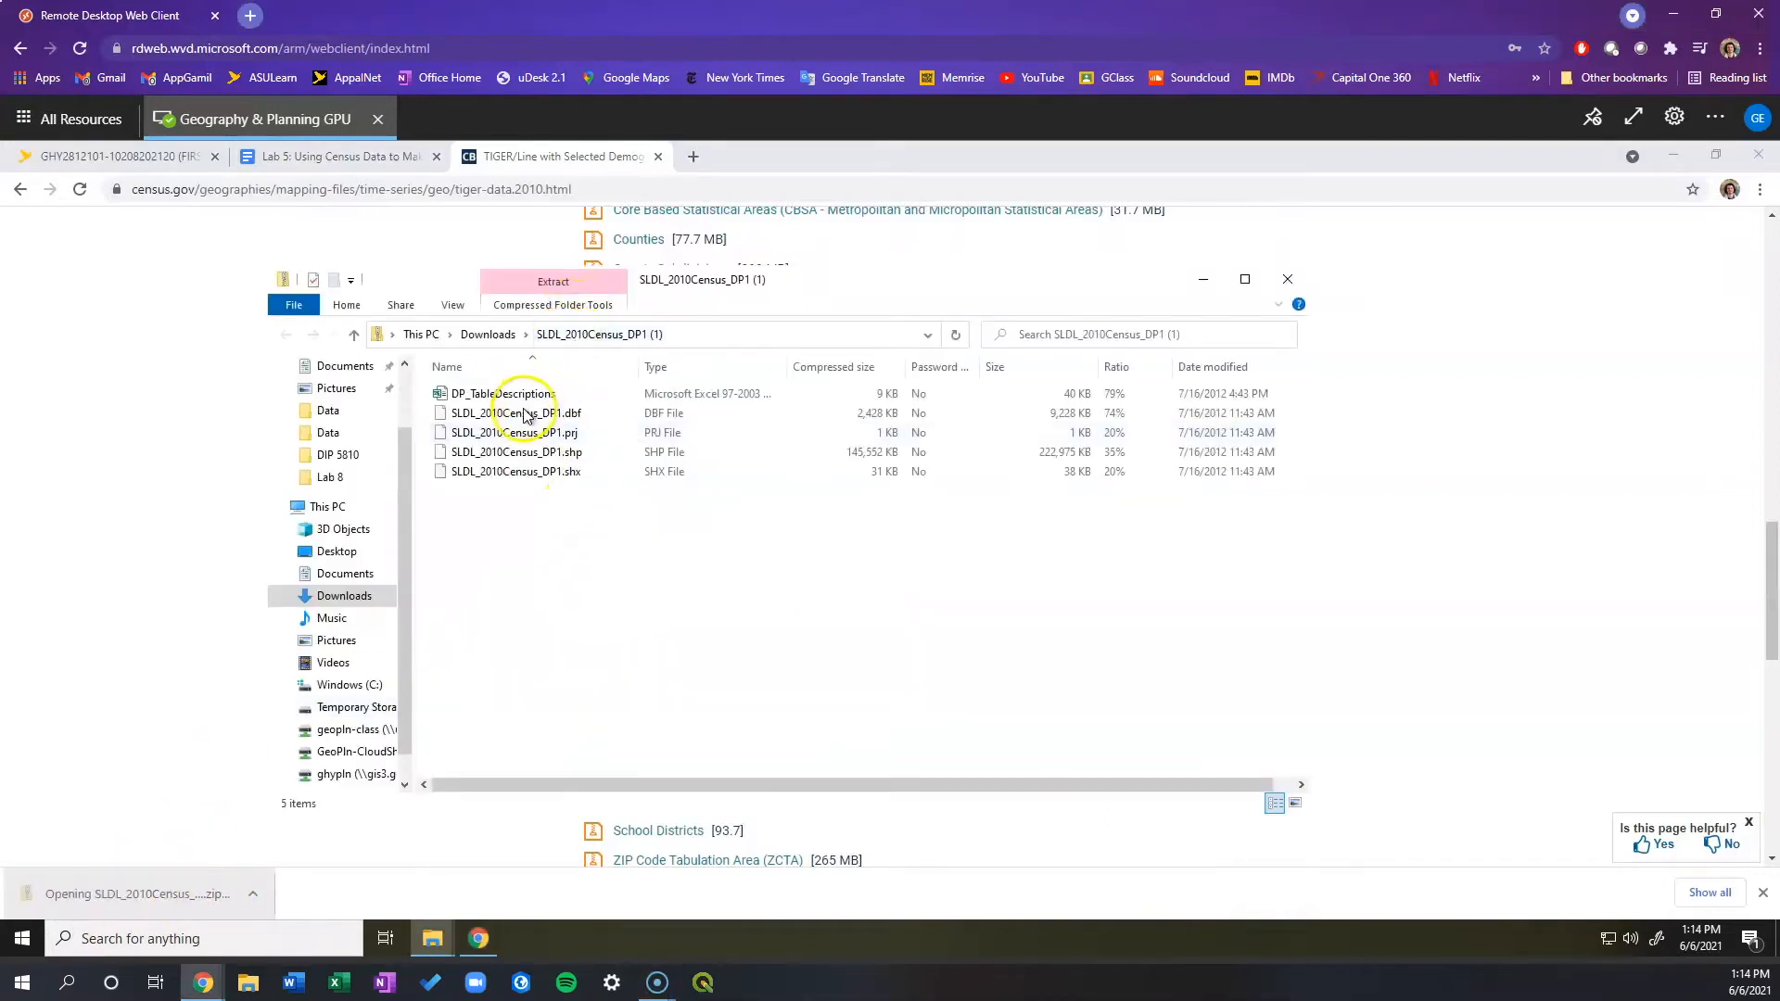
{"action": "left_click", "coordinate": [488, 334]}
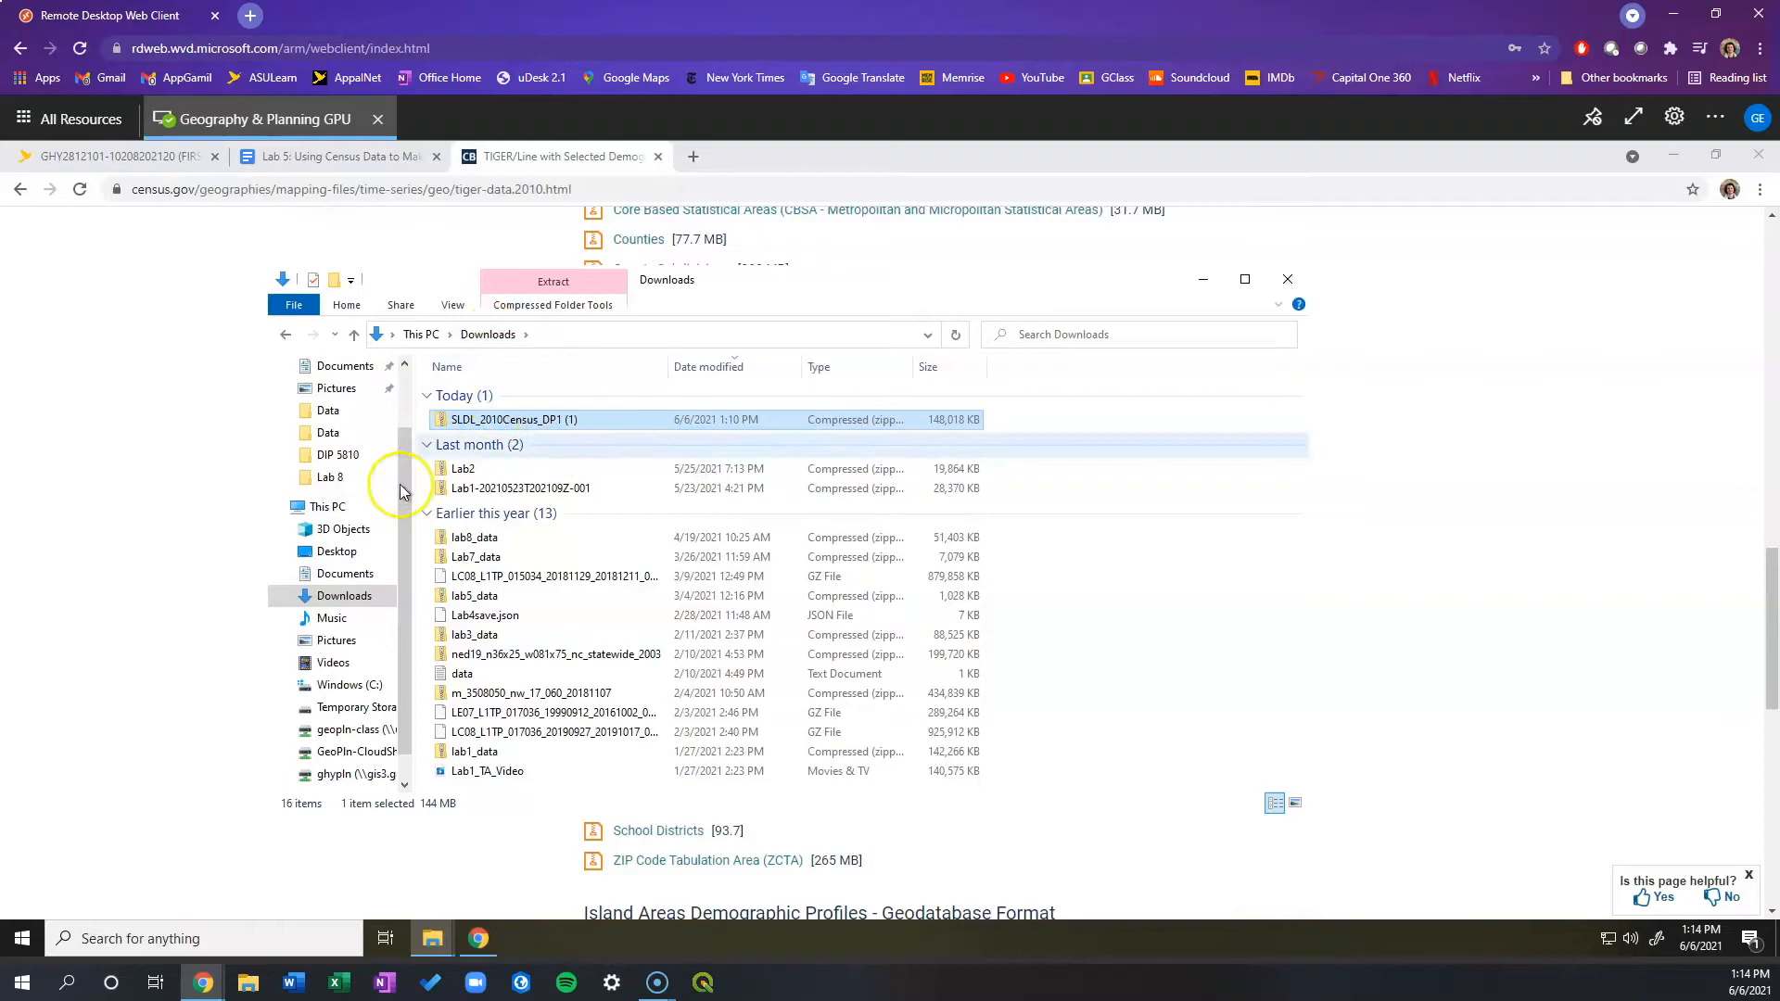
{"action": "right_click", "coordinate": [579, 425]}
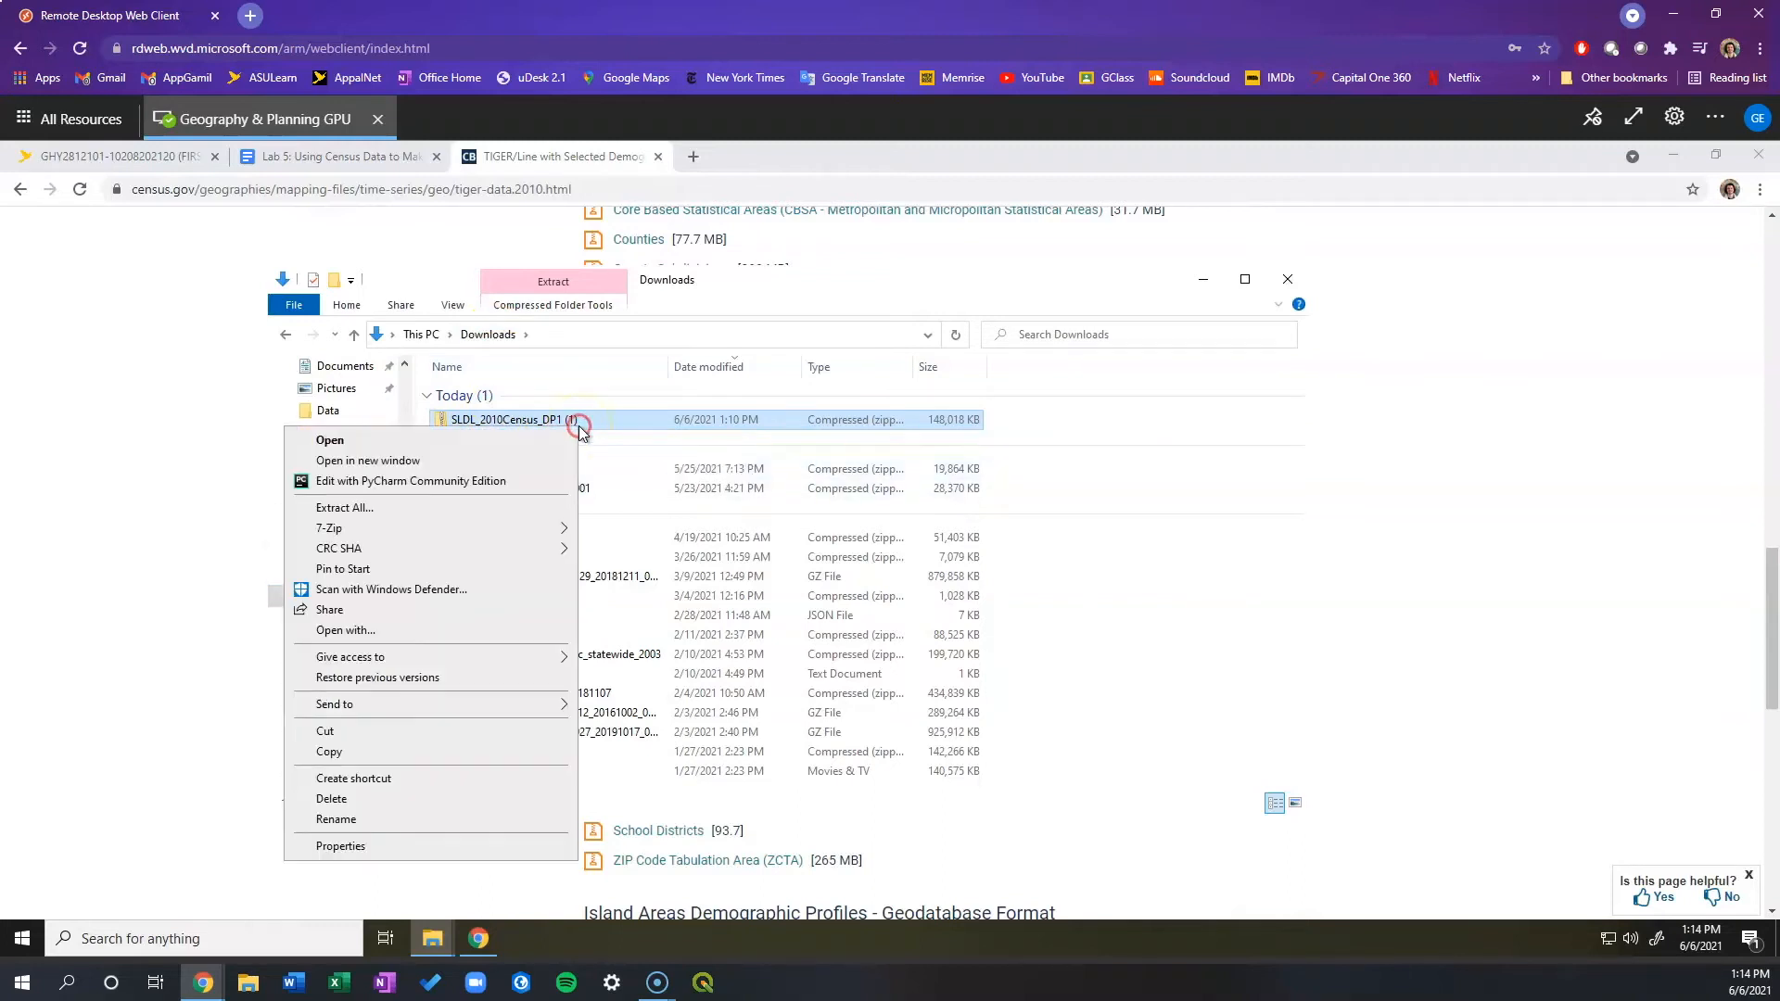
{"action": "left_click", "coordinate": [489, 506]}
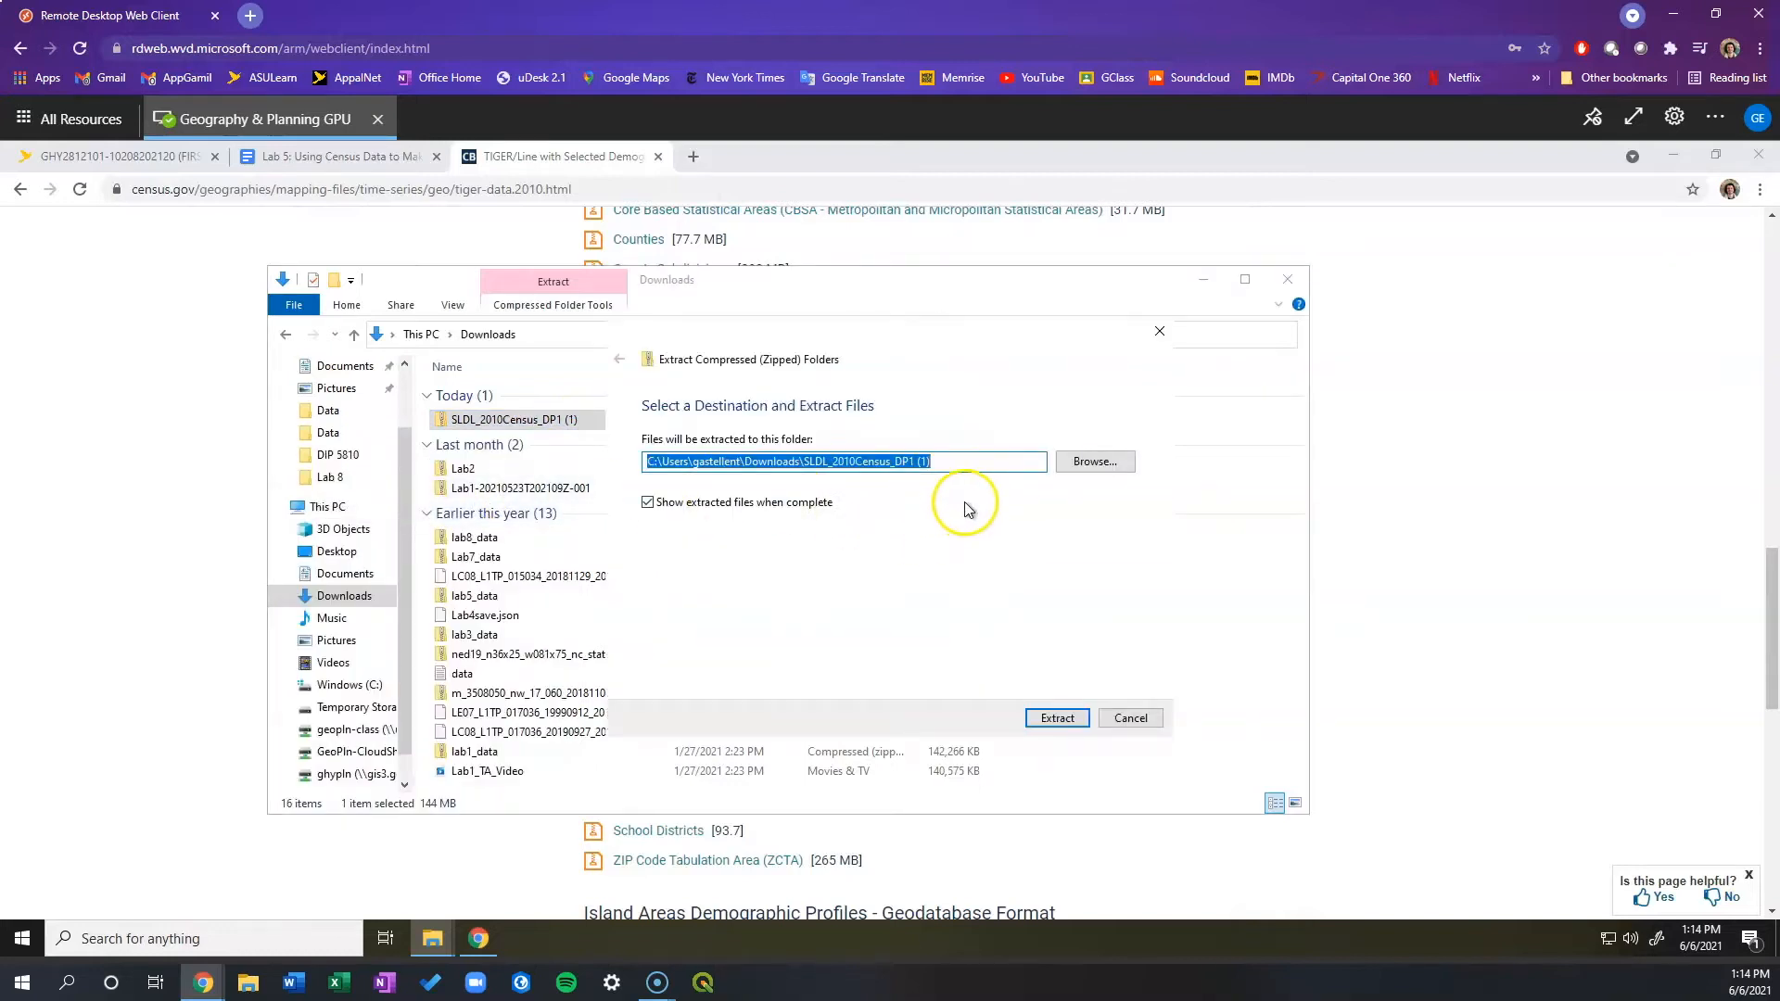
{"action": "left_click", "coordinate": [1097, 462]}
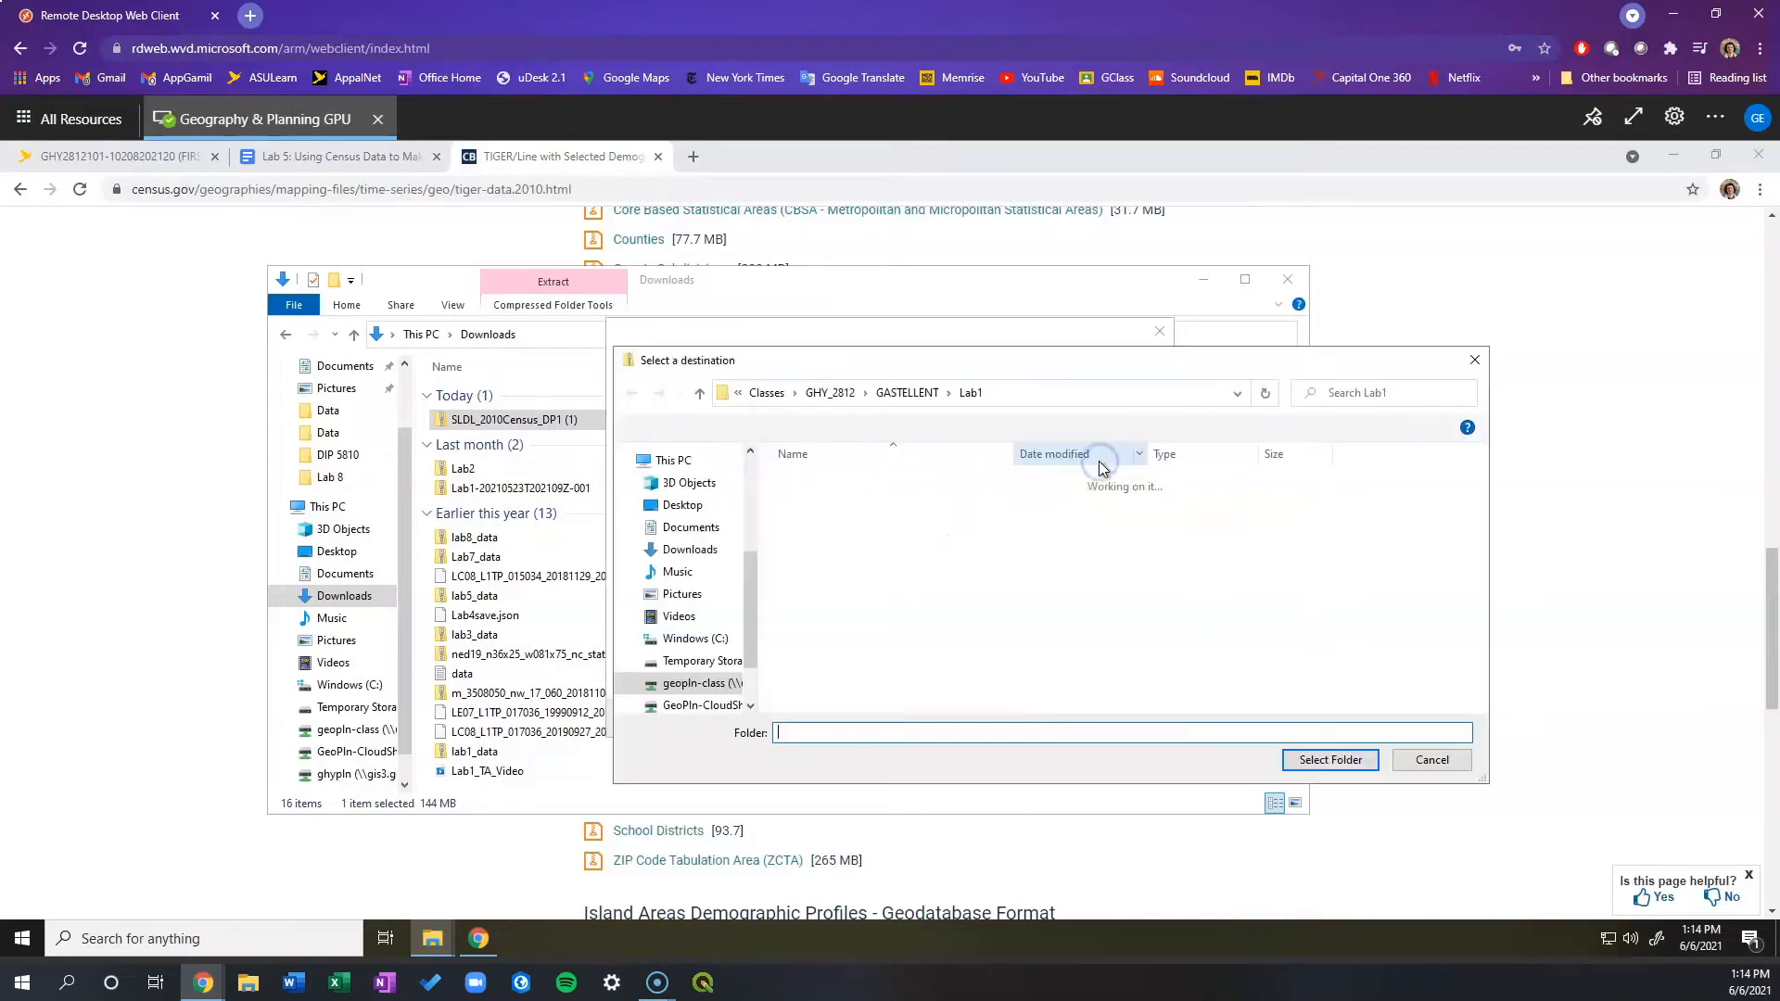
{"action": "left_click", "coordinate": [925, 397]}
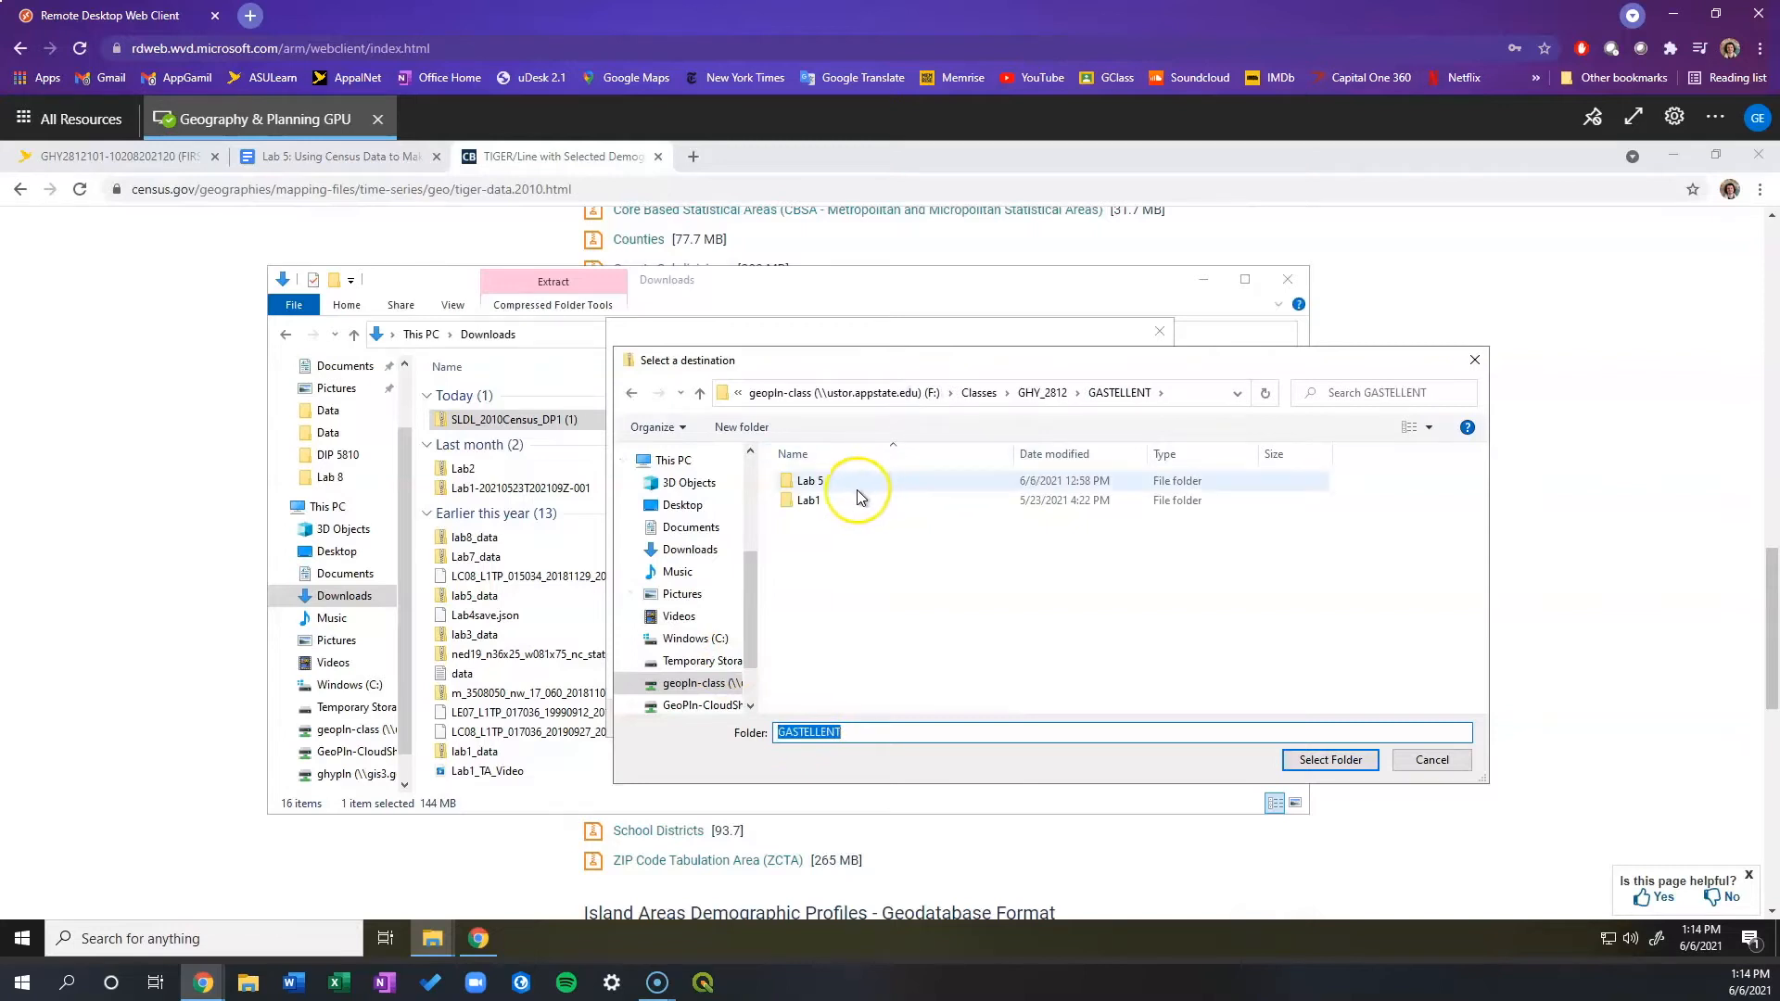
{"action": "left_click", "coordinate": [853, 486]}
{"action": "double_click", "coordinate": [854, 487]}
{"action": "double_click", "coordinate": [853, 482]}
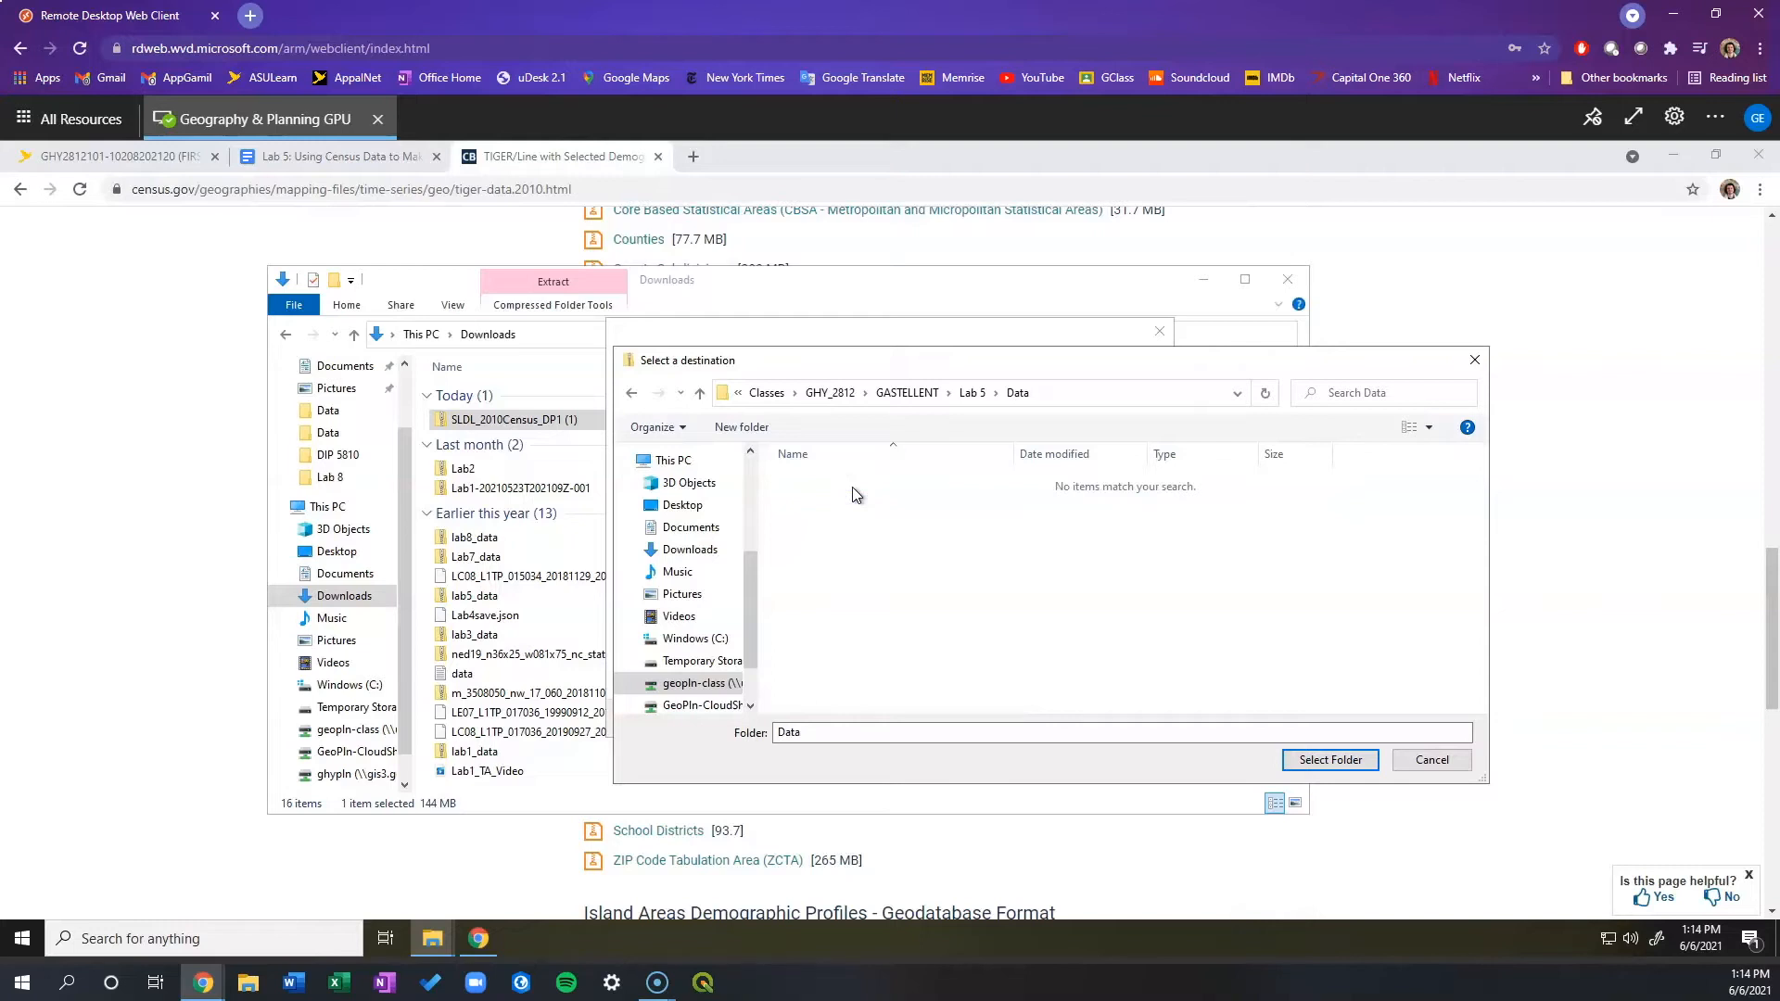
{"action": "left_click", "coordinate": [1325, 761]}
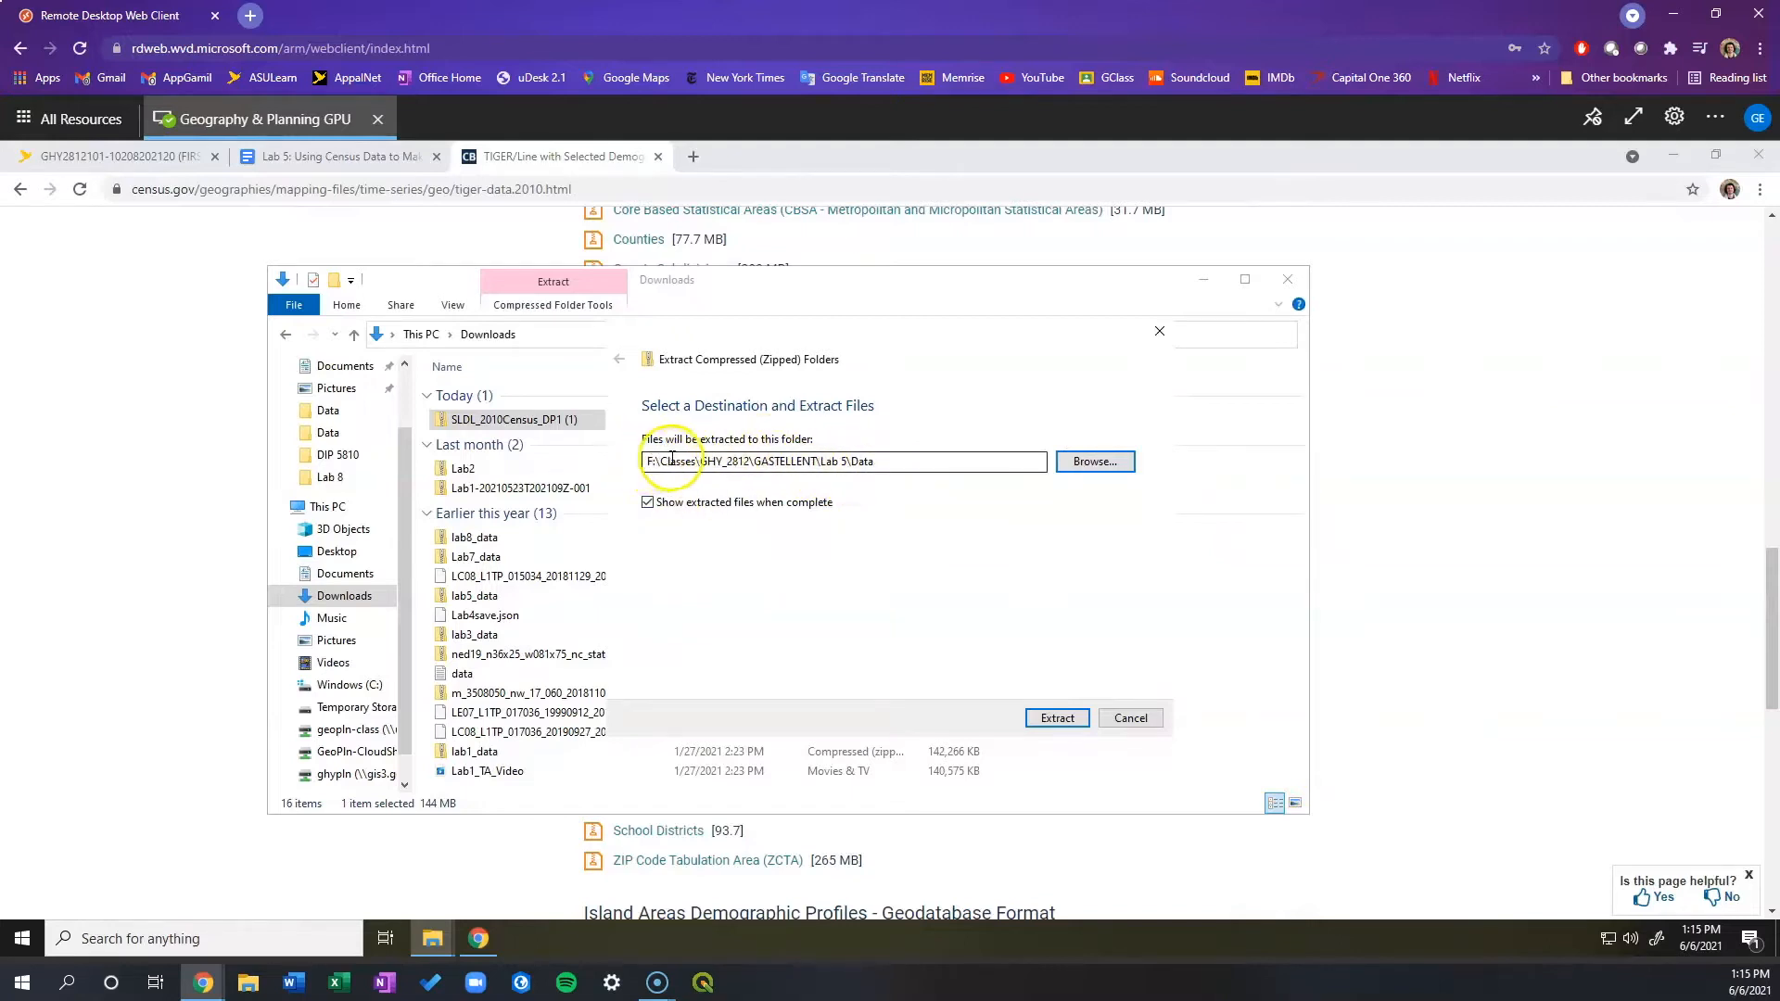
{"action": "left_click", "coordinate": [1034, 720]}
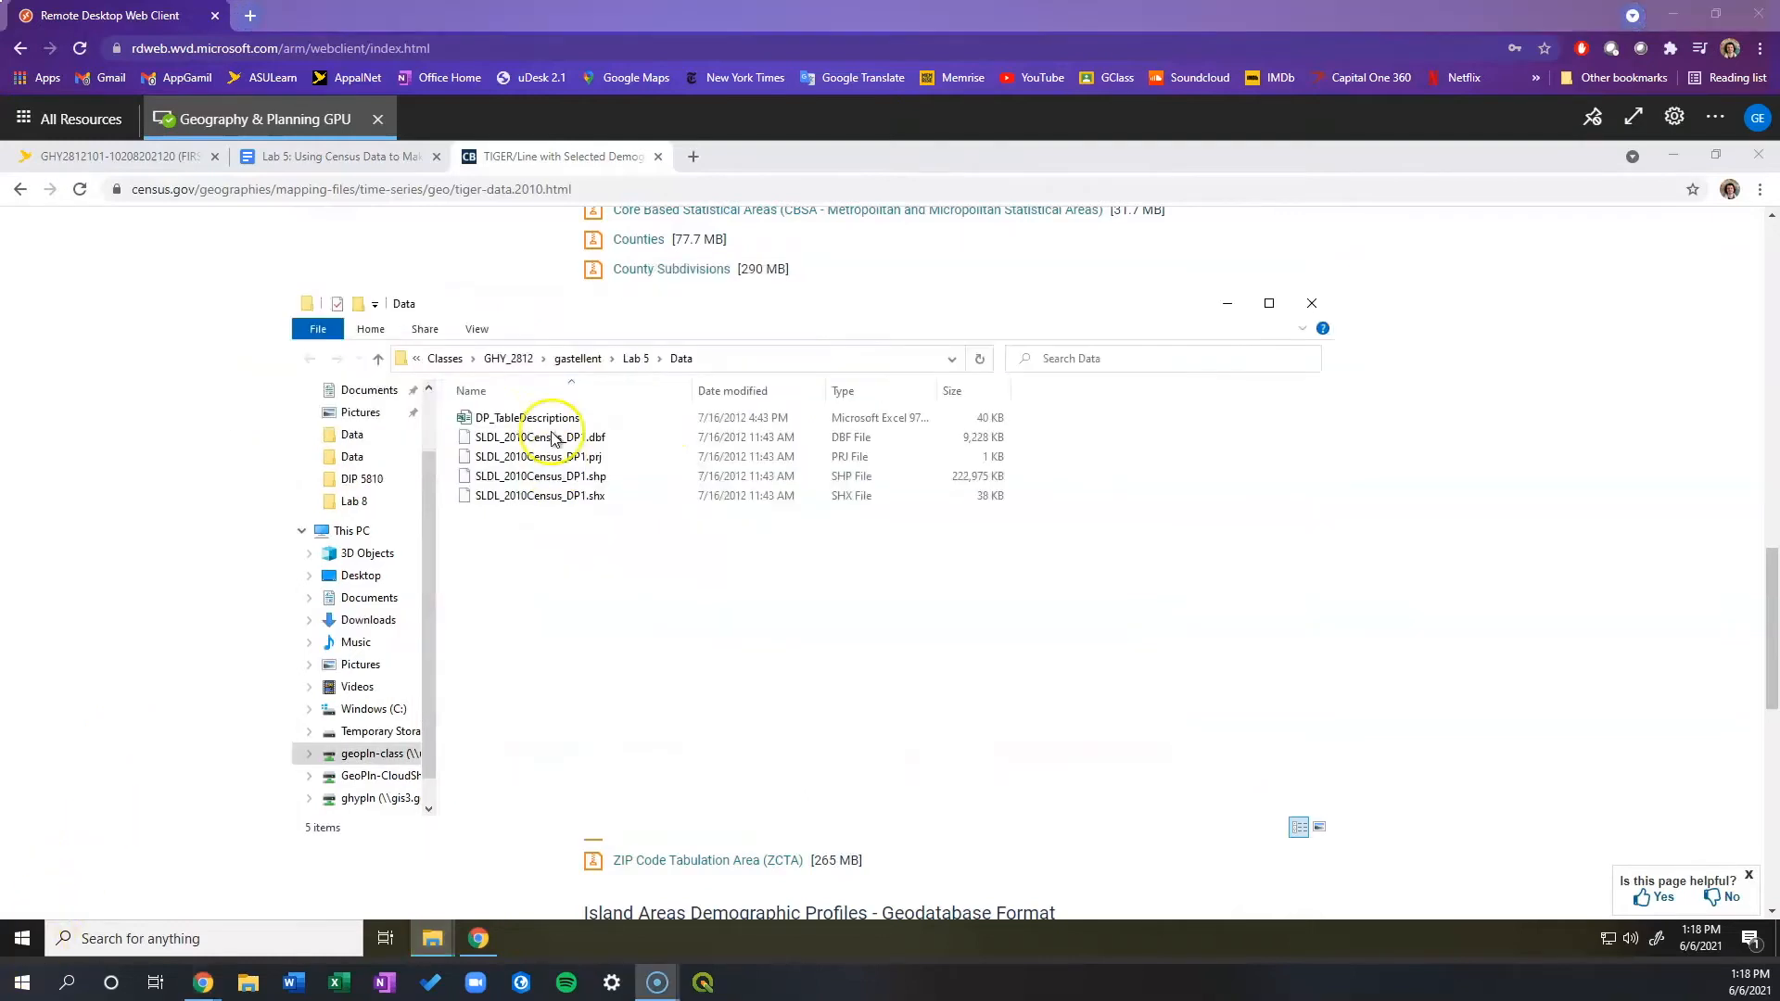
Open the extracted DP_TableDescriptions workbook without signing in to Office, examine the field codes and their descriptions, and minimize Excel.
{"action": "double_click", "coordinate": [634, 420]}
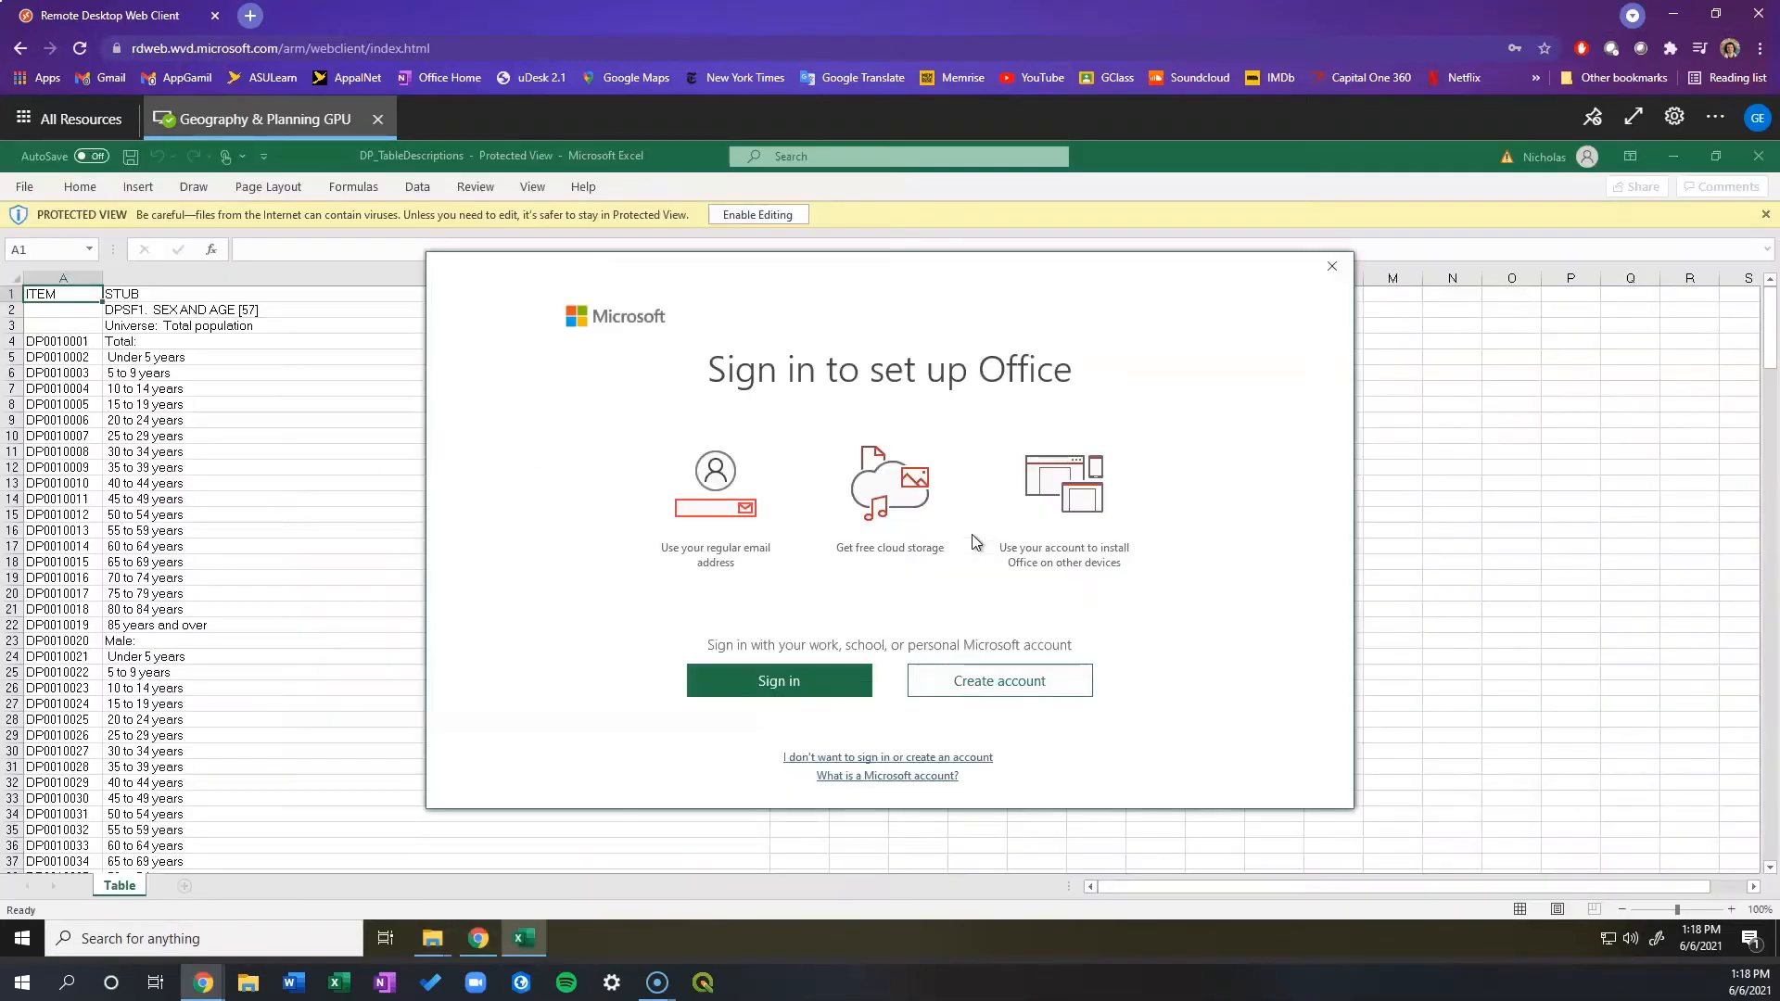
{"action": "left_click", "coordinate": [1338, 268]}
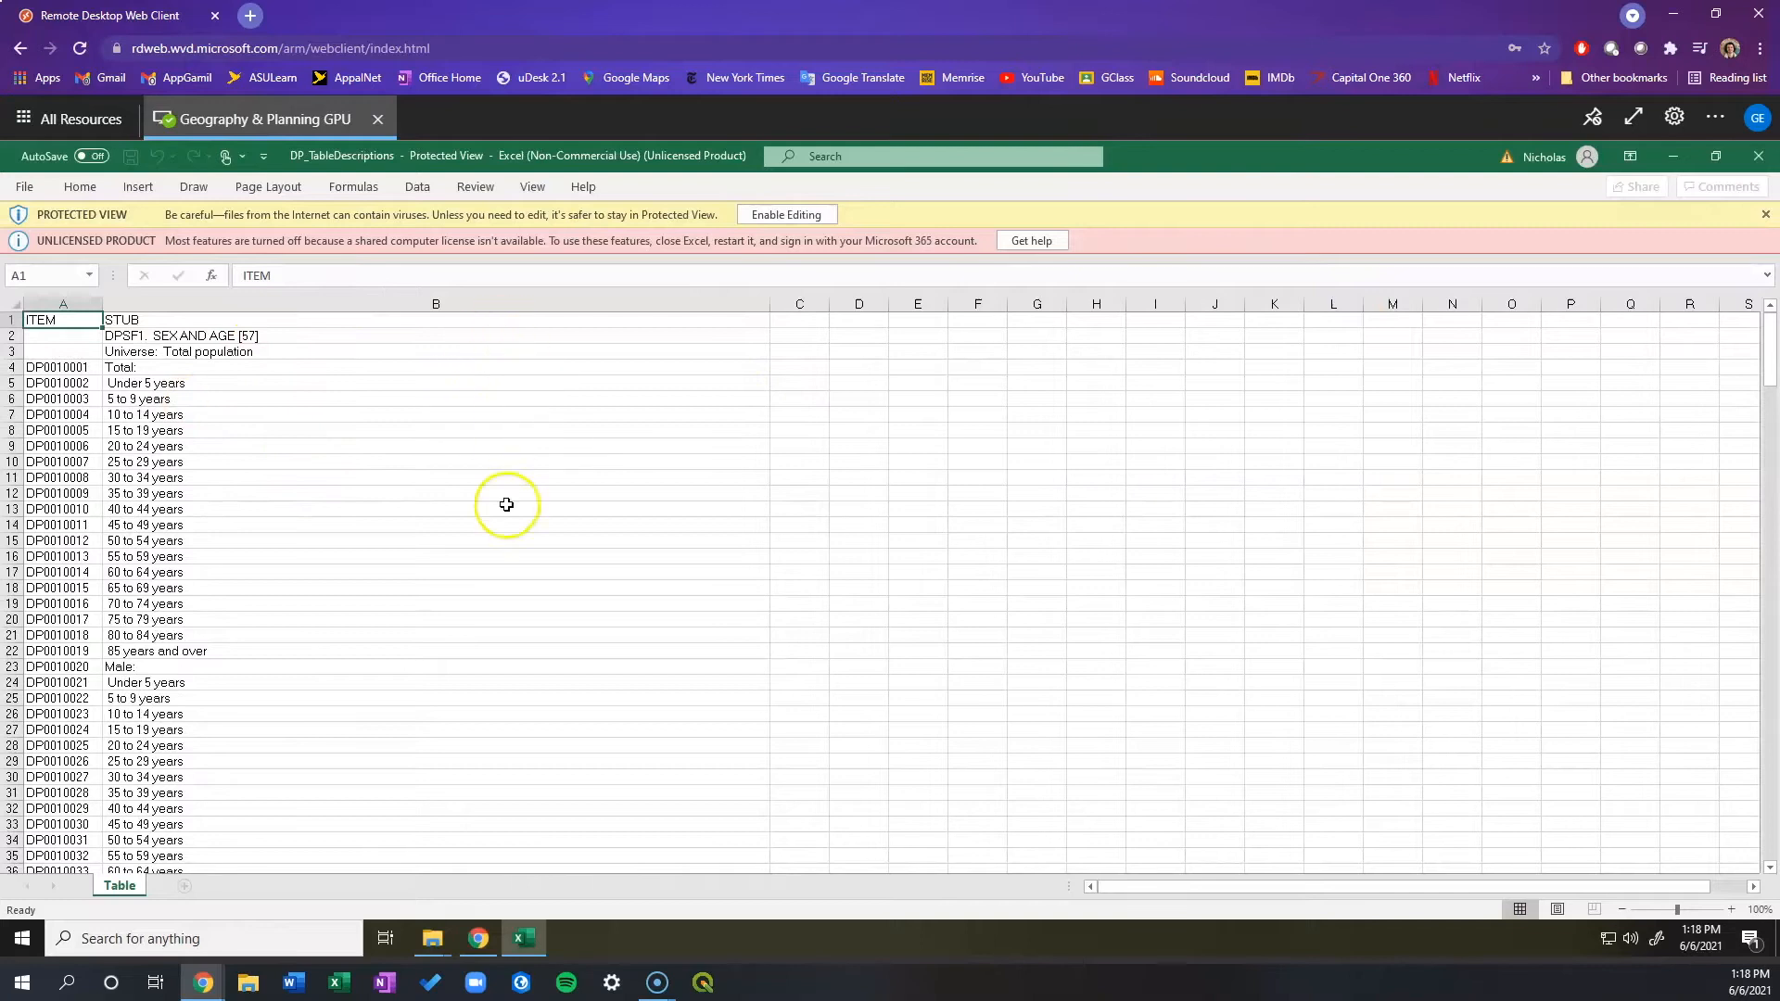
{"action": "scroll", "coordinate": [433, 620], "scroll_direction": "down", "scroll_amount": 1}
{"action": "scroll", "coordinate": [433, 620], "scroll_direction": "down", "scroll_amount": 10}
{"action": "scroll", "coordinate": [433, 620], "scroll_direction": "down", "scroll_amount": 5}
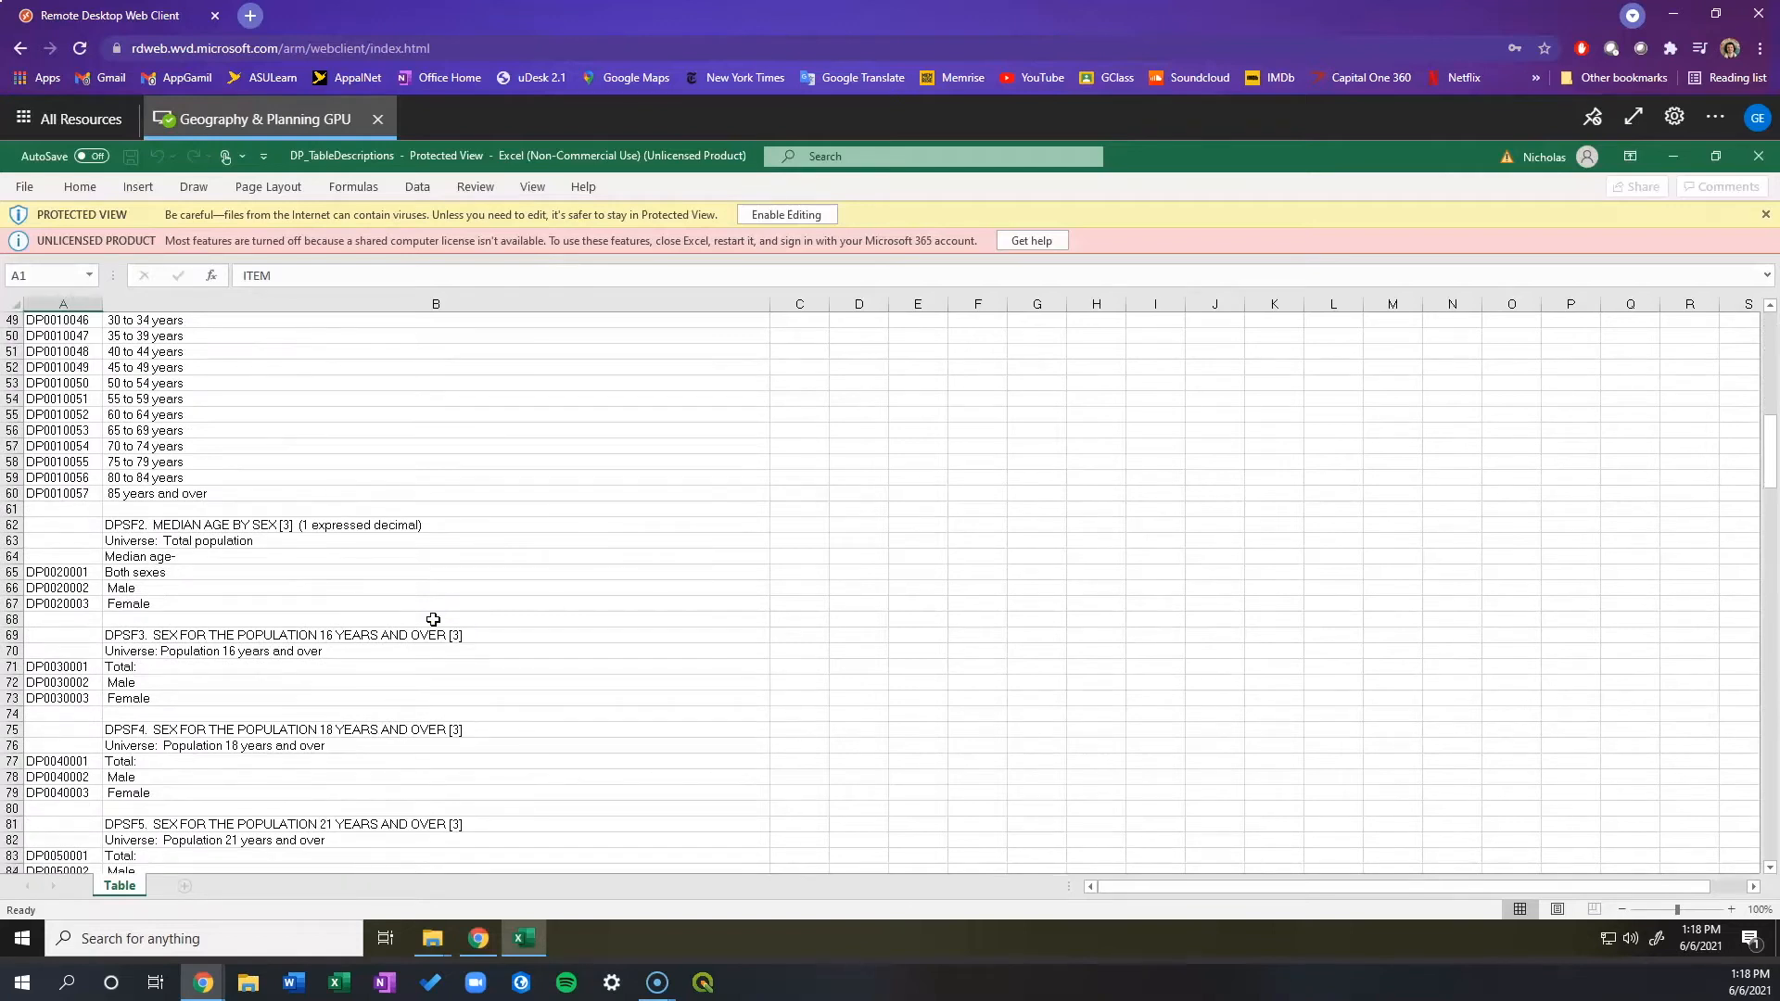
{"action": "scroll", "coordinate": [433, 619], "scroll_direction": "up", "scroll_amount": 14}
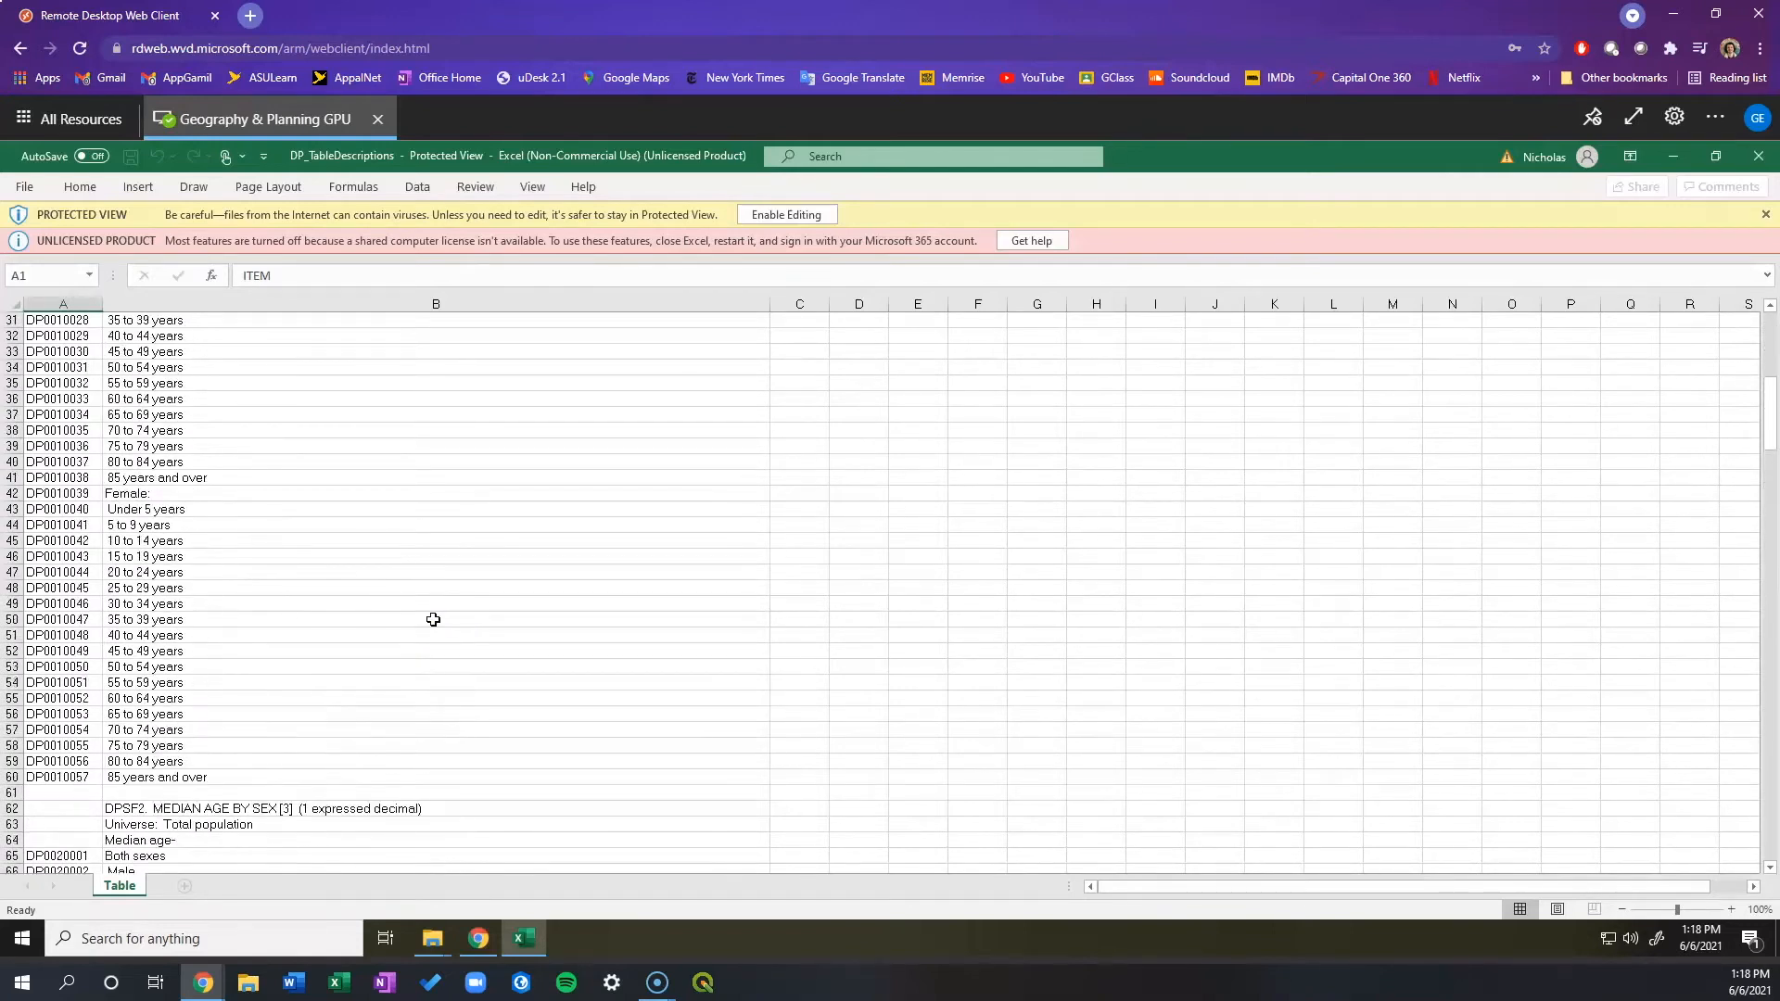
{"action": "scroll", "coordinate": [433, 619], "scroll_direction": "up", "scroll_amount": 2}
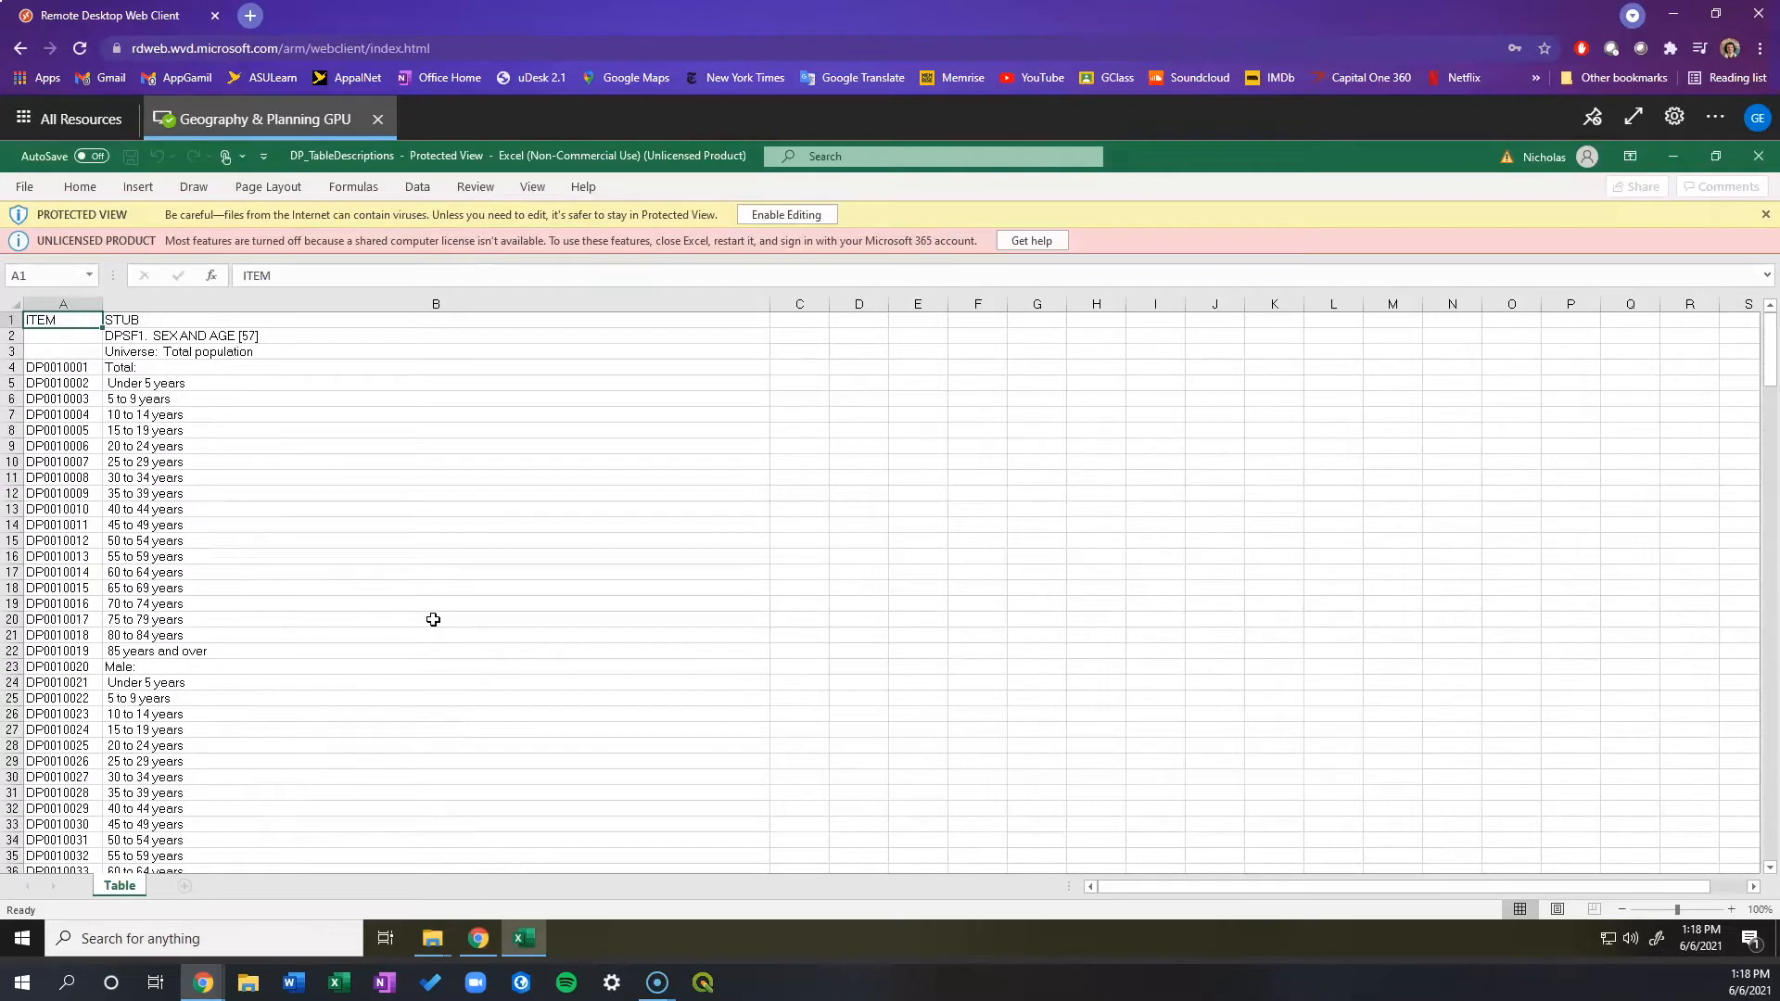
{"action": "left_click", "coordinate": [1677, 157]}
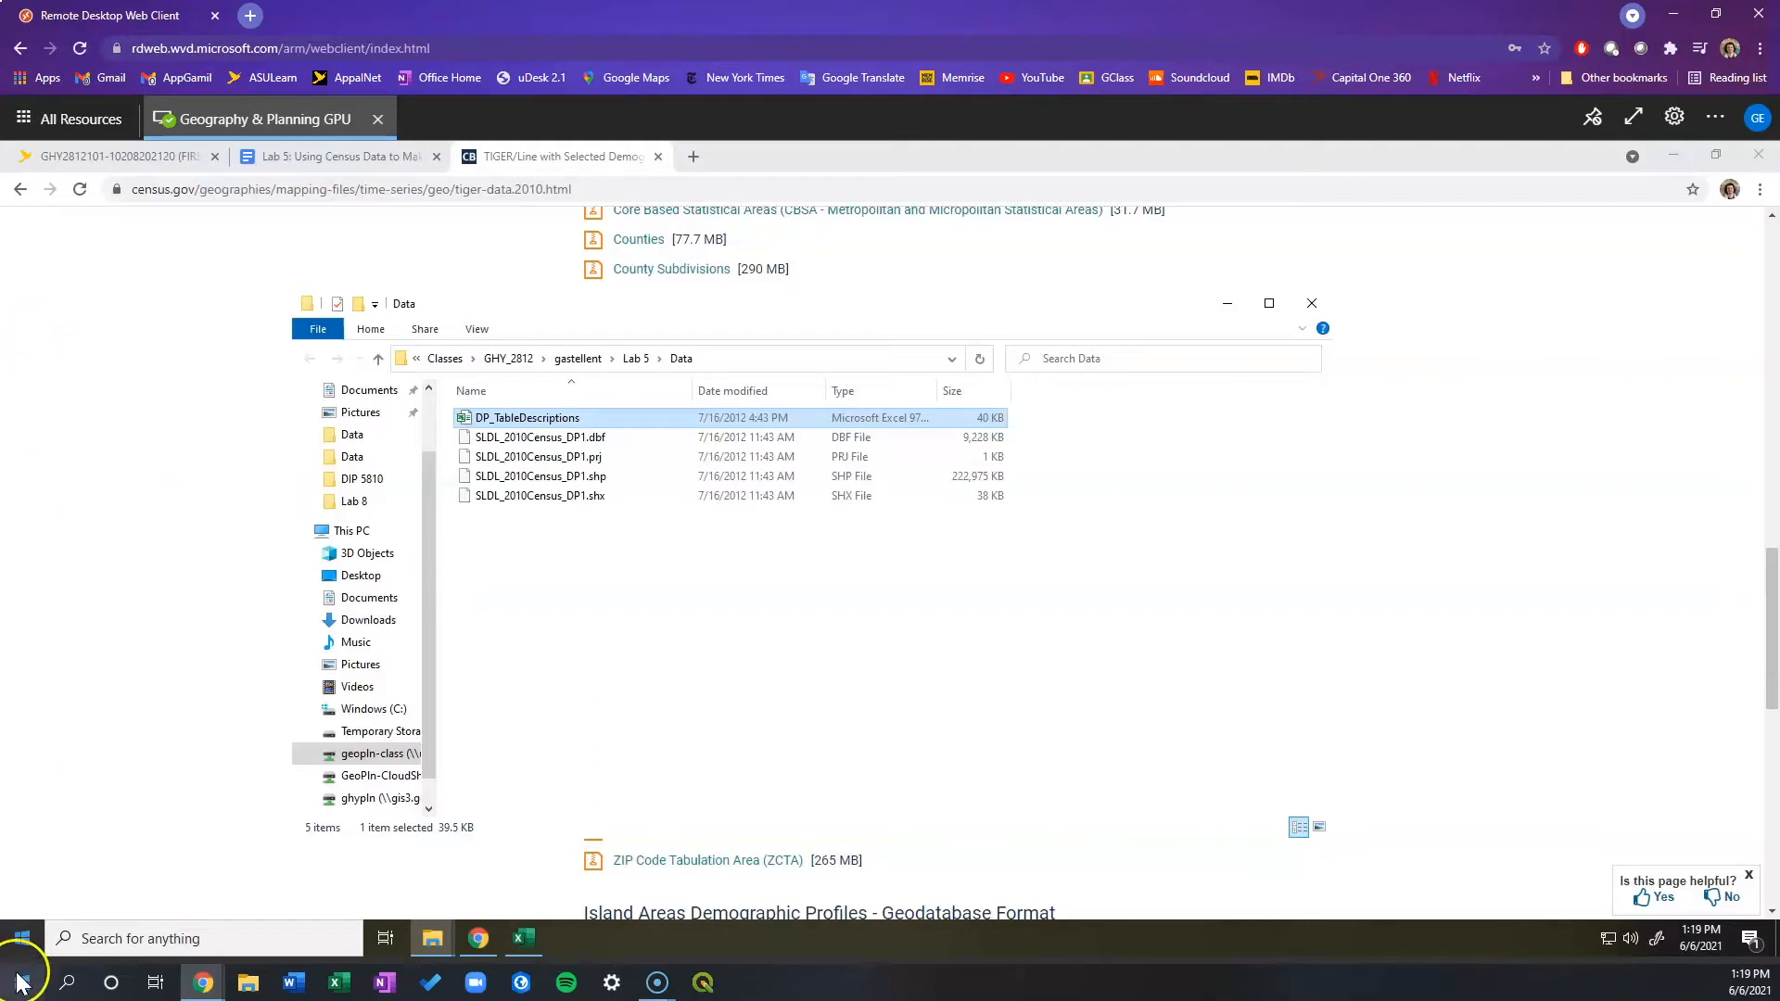
Launch ArcMap 10.7.1 on the remote desktop and dismiss its Getting Started dialog to work in a blank map.
{"action": "left_click", "coordinate": [19, 939]}
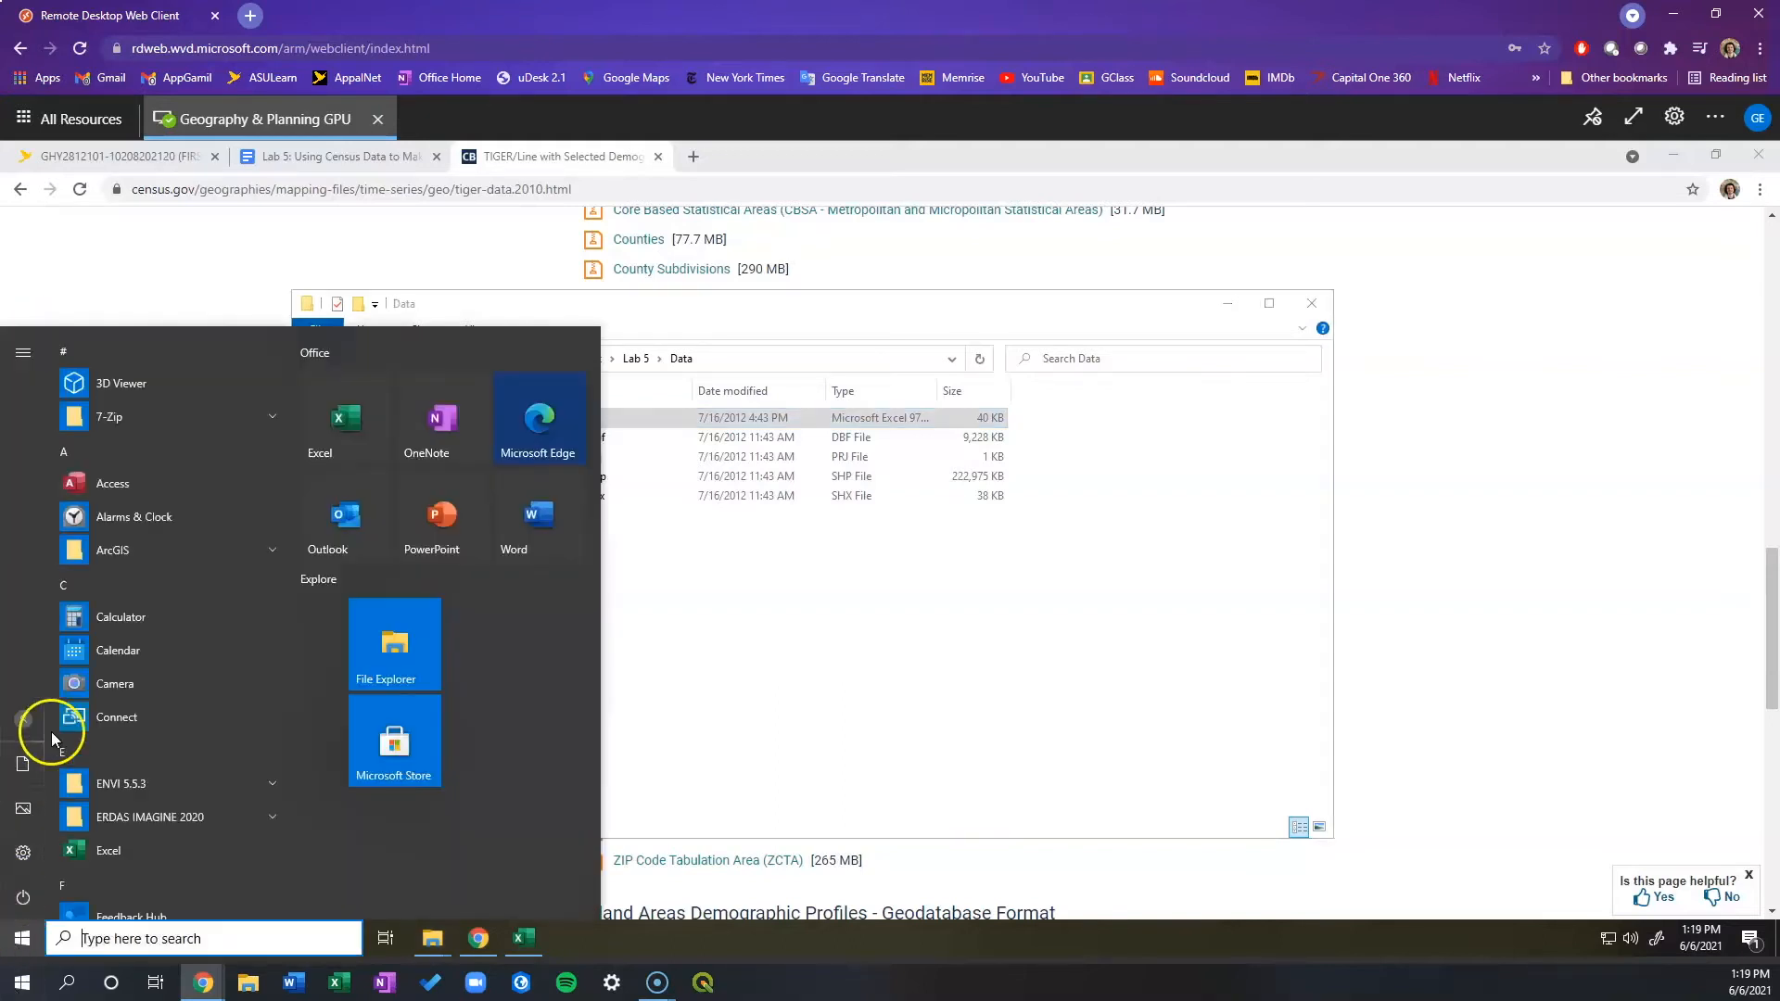
{"action": "left_click", "coordinate": [238, 547]}
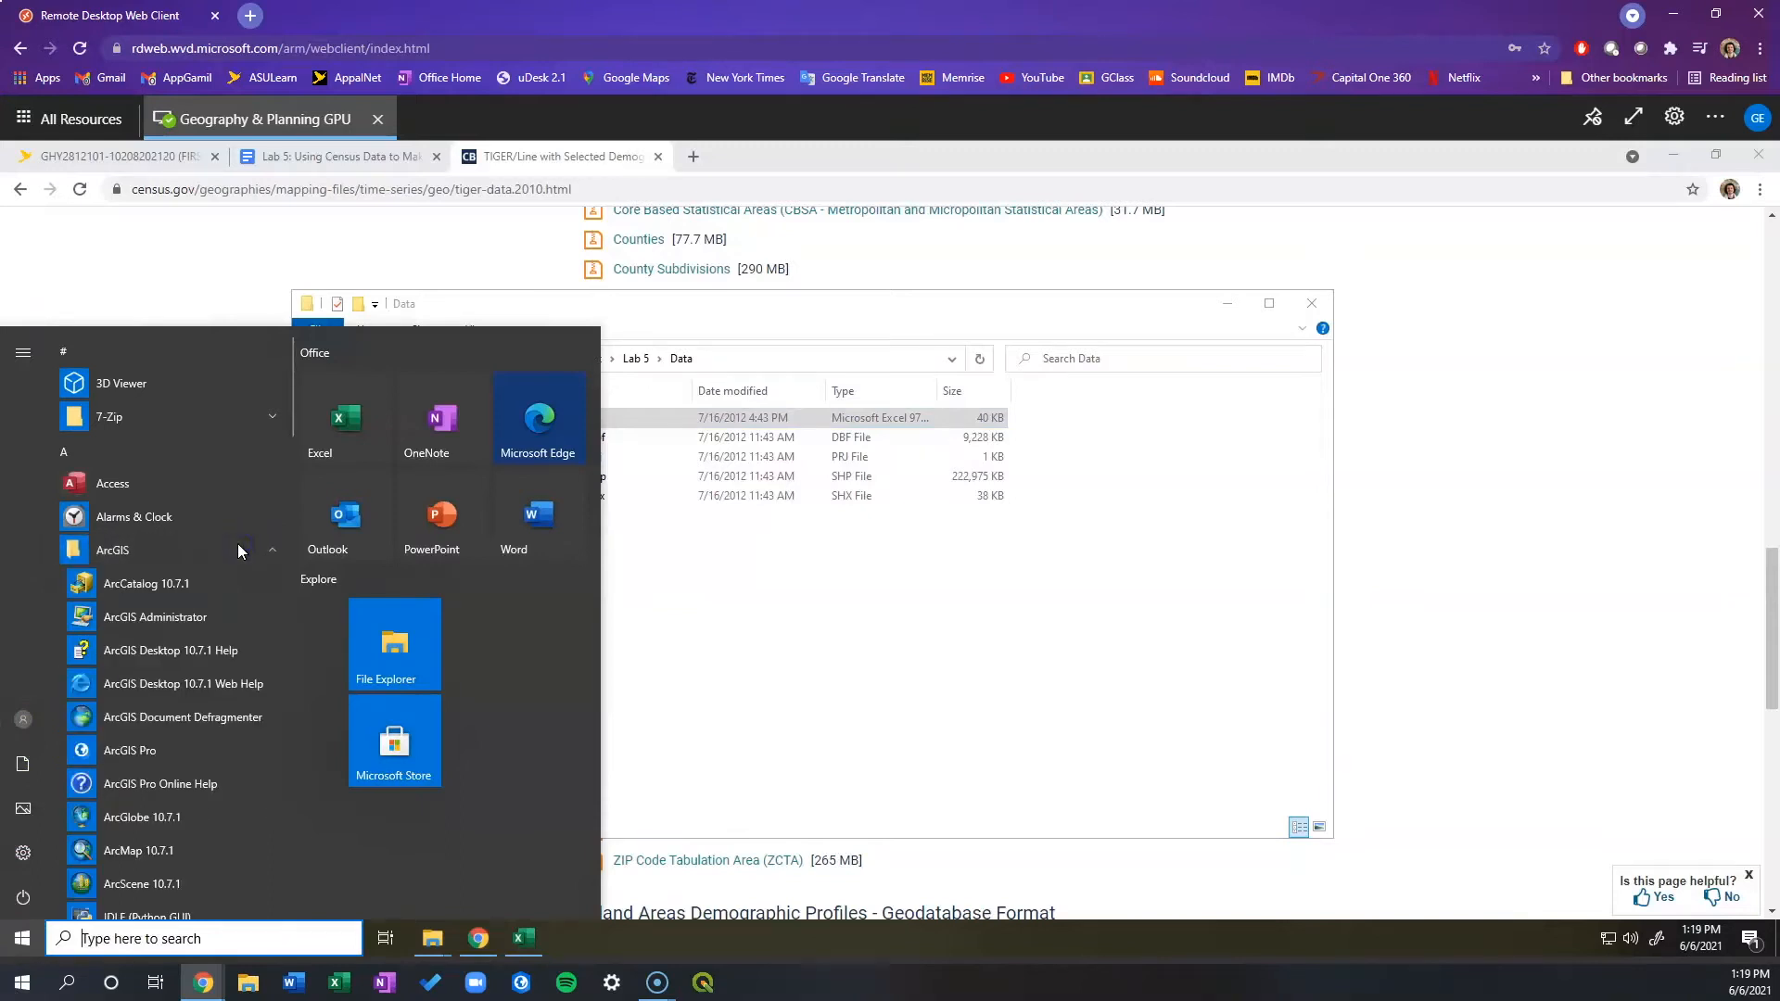
{"action": "scroll", "coordinate": [219, 754], "scroll_direction": "down", "scroll_amount": 2}
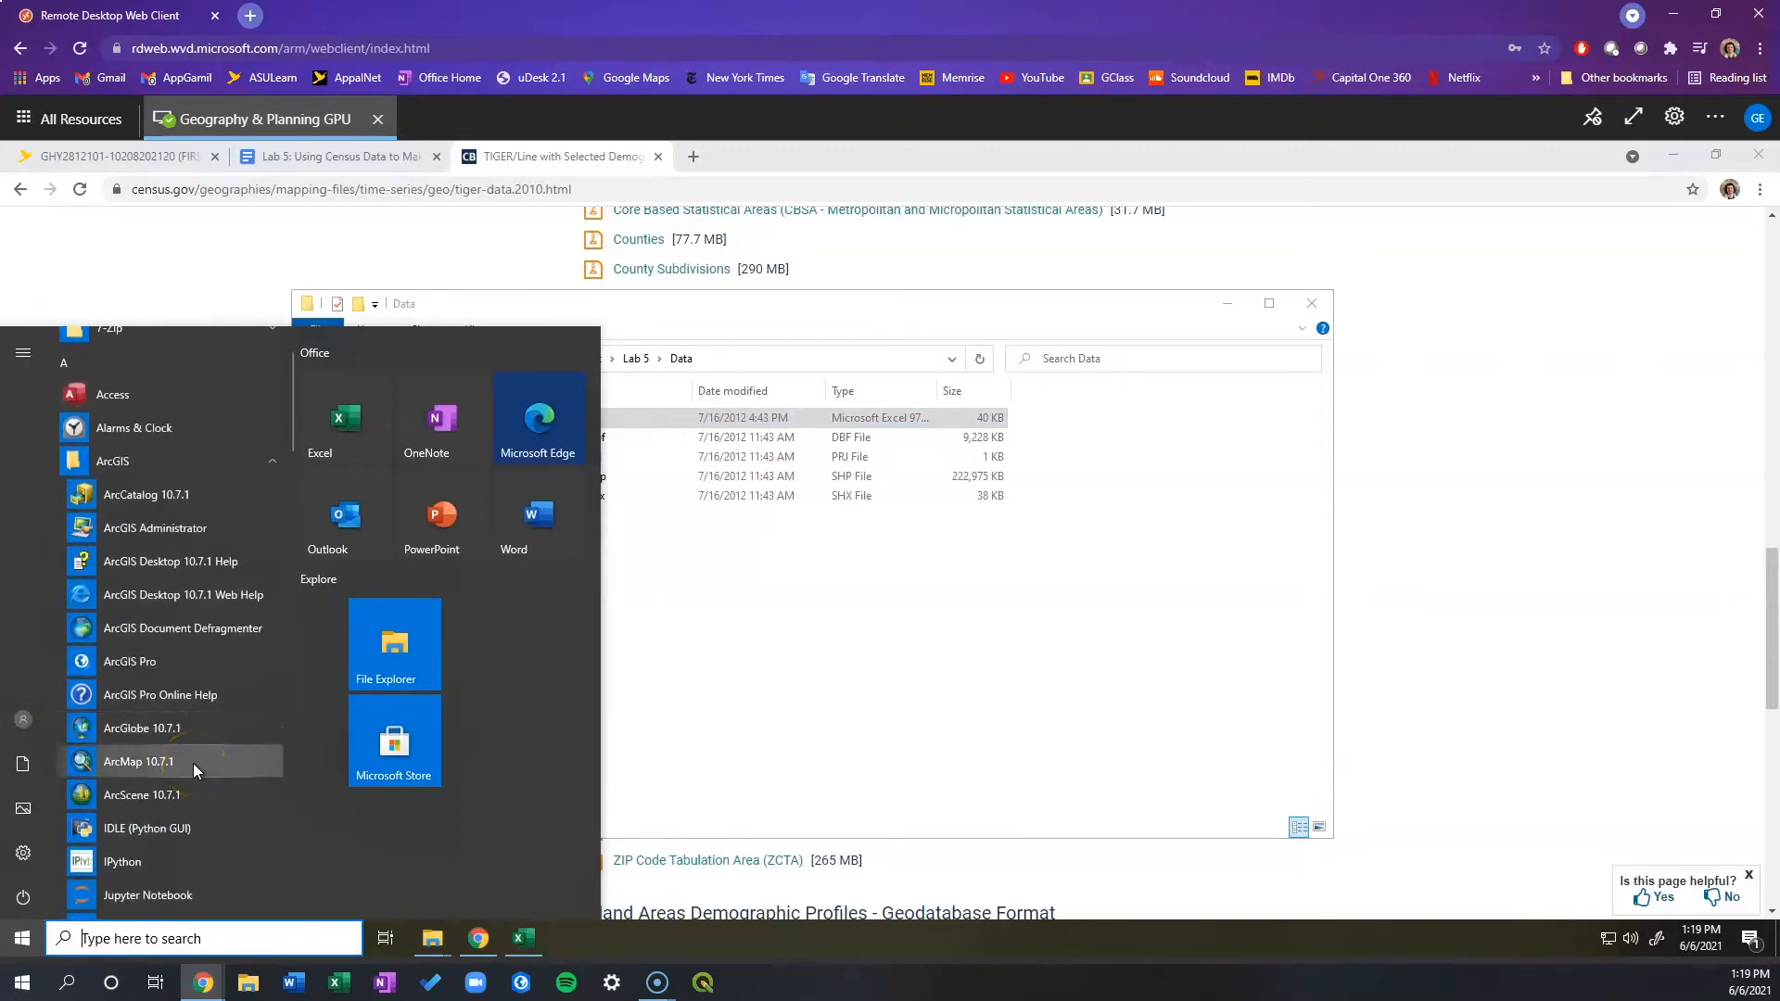
{"action": "left_click", "coordinate": [193, 764]}
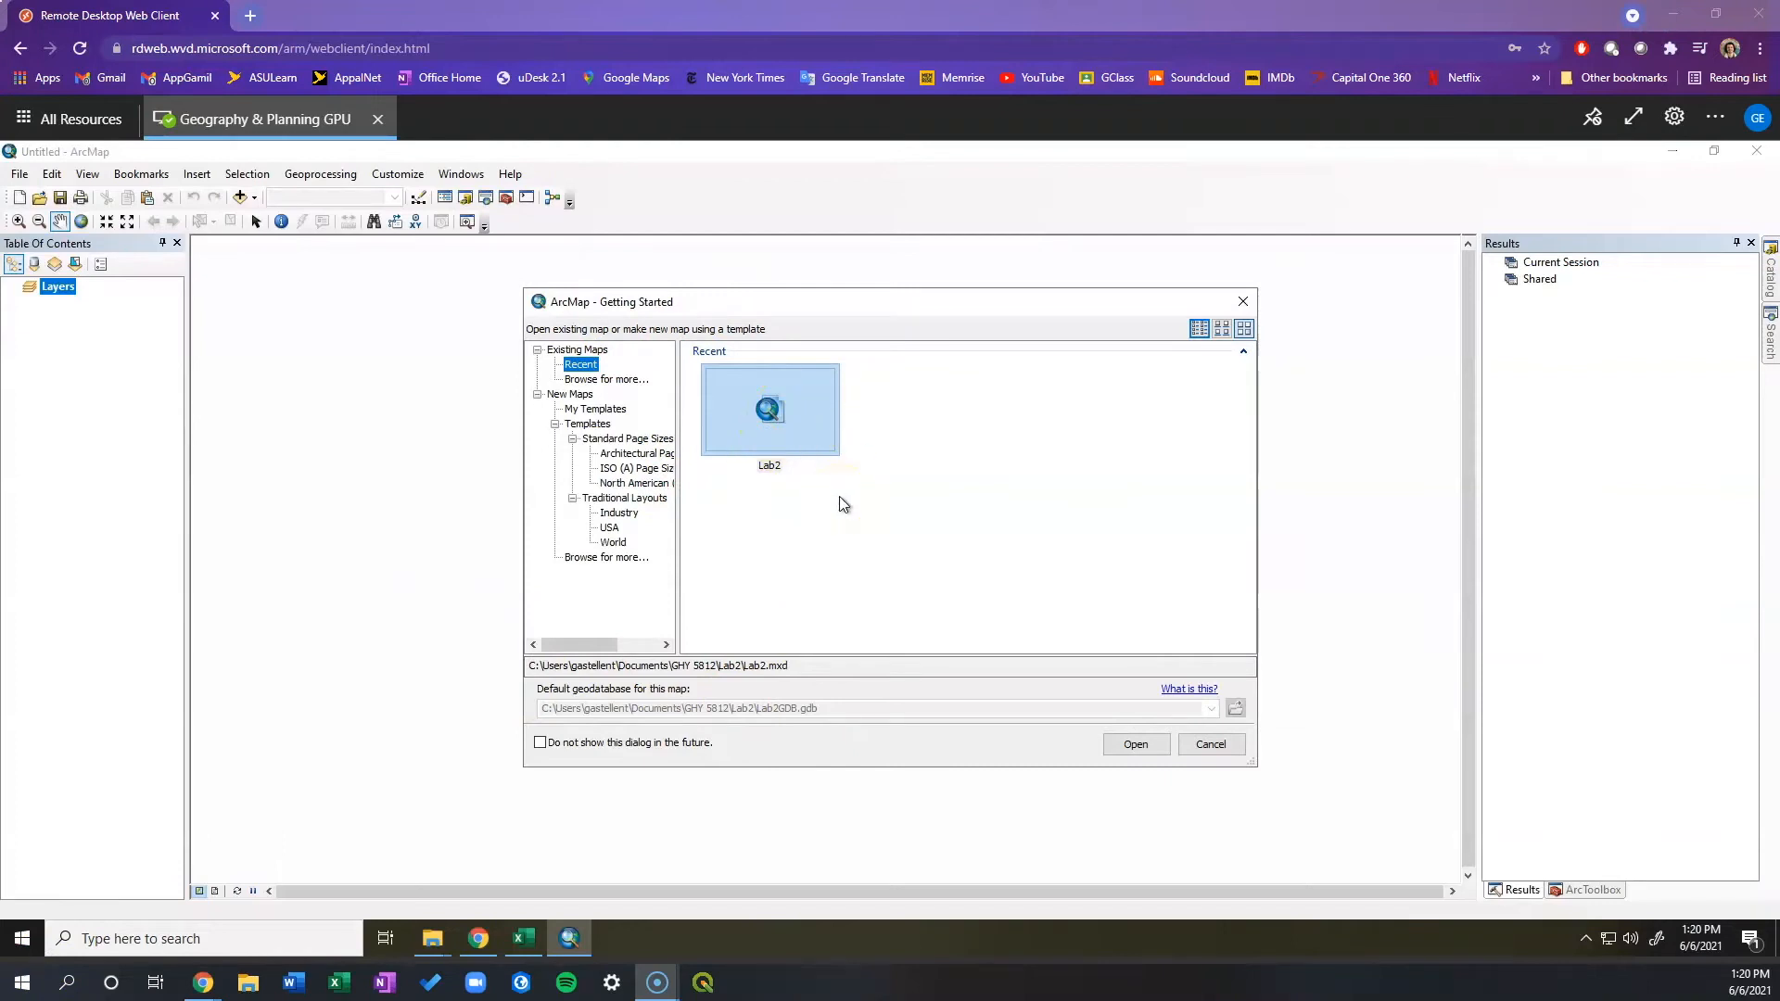
{"action": "left_click", "coordinate": [1239, 302]}
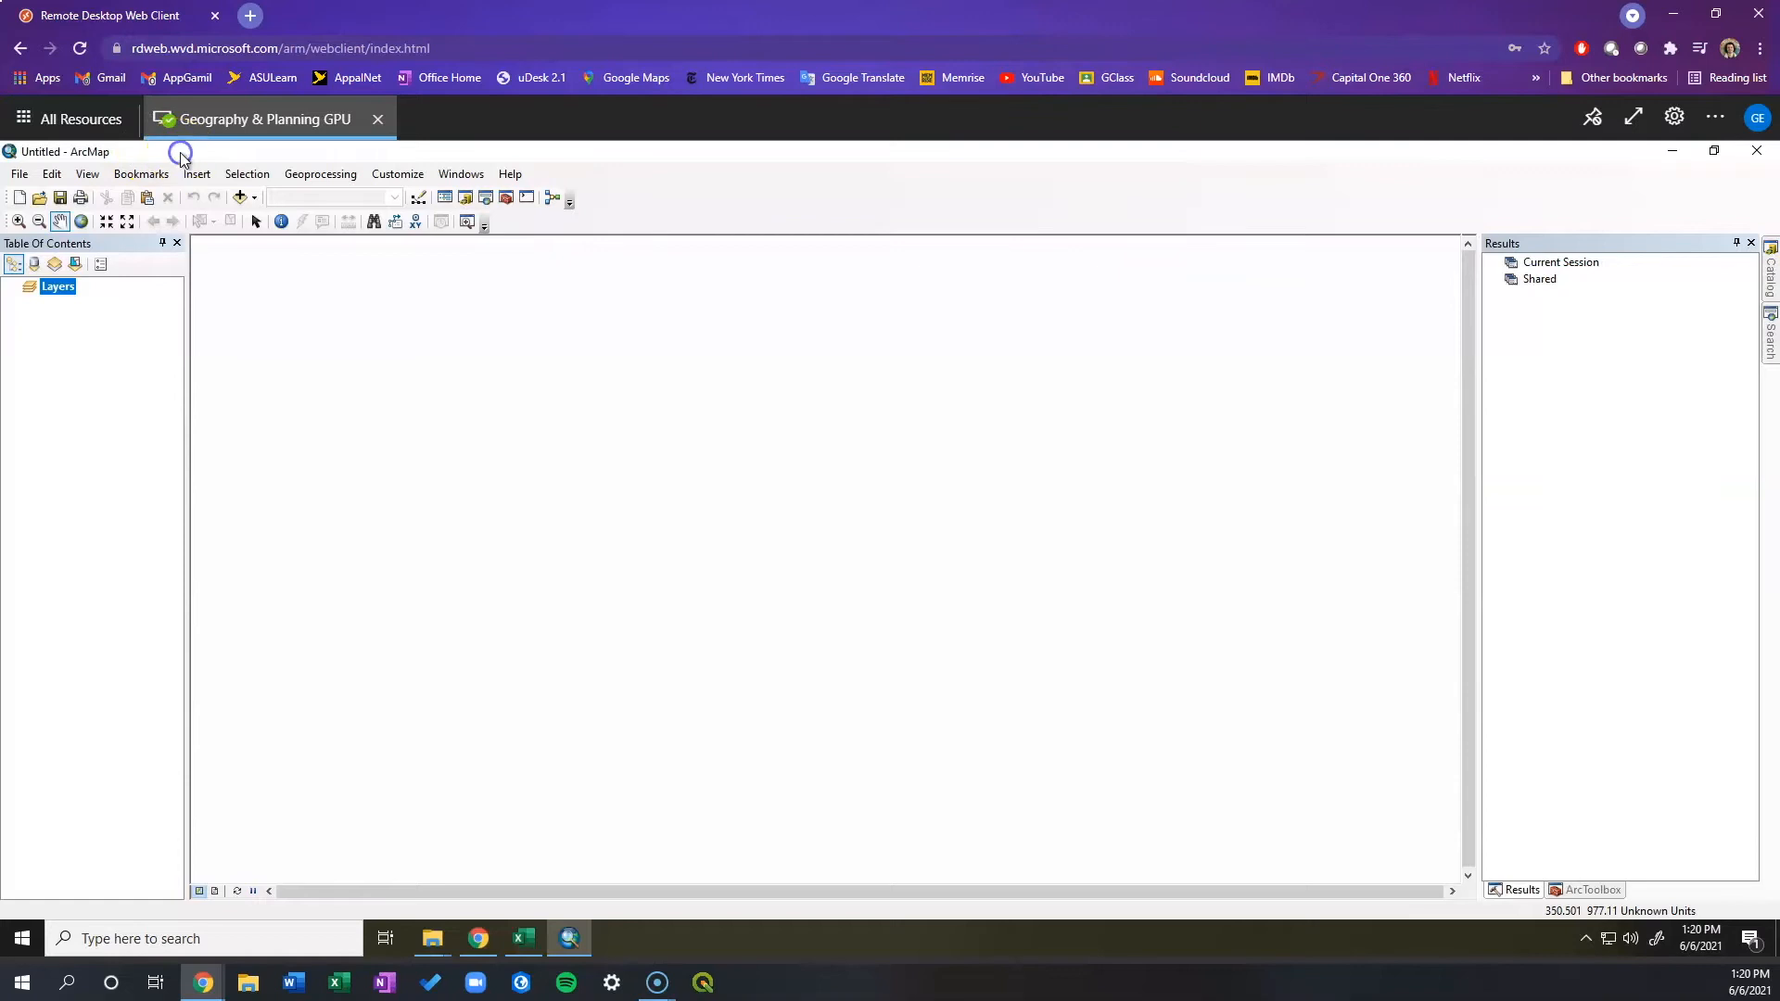
Save the blank map document in the Lab 5 folder of the student's GHY_2812 class folder, named with the student's surname followed by _Lab5.
{"action": "left_click", "coordinate": [19, 175]}
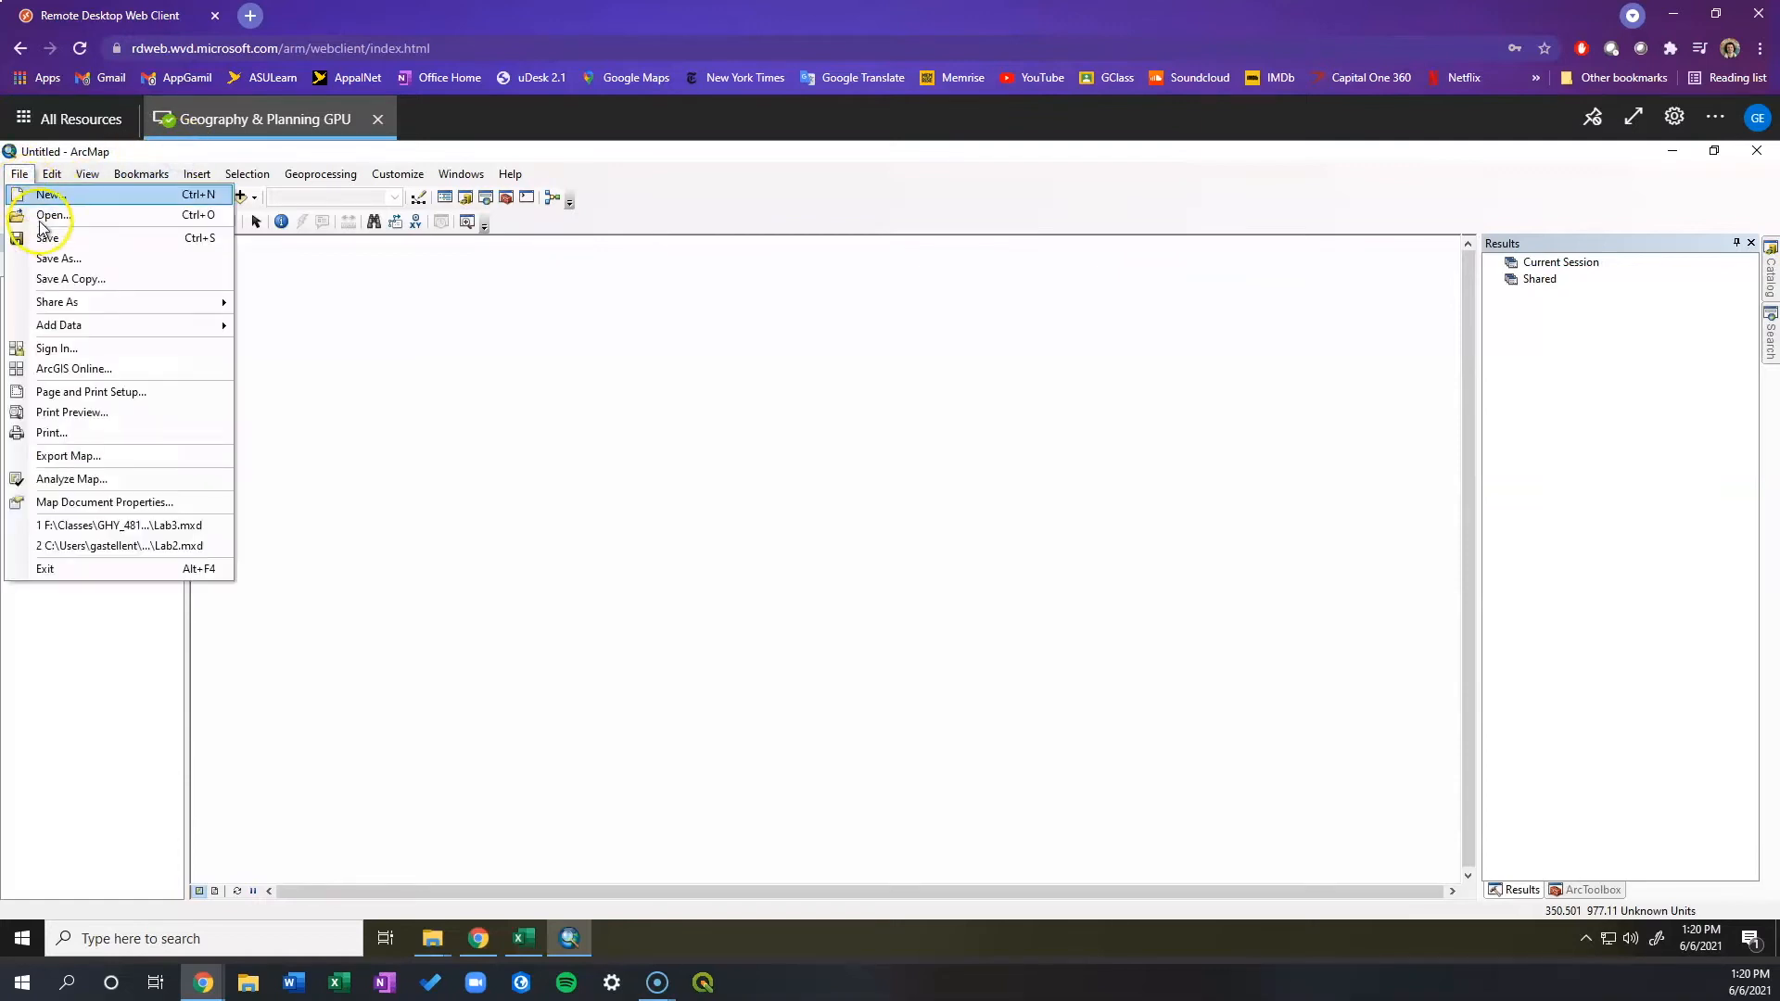
{"action": "left_click", "coordinate": [81, 265]}
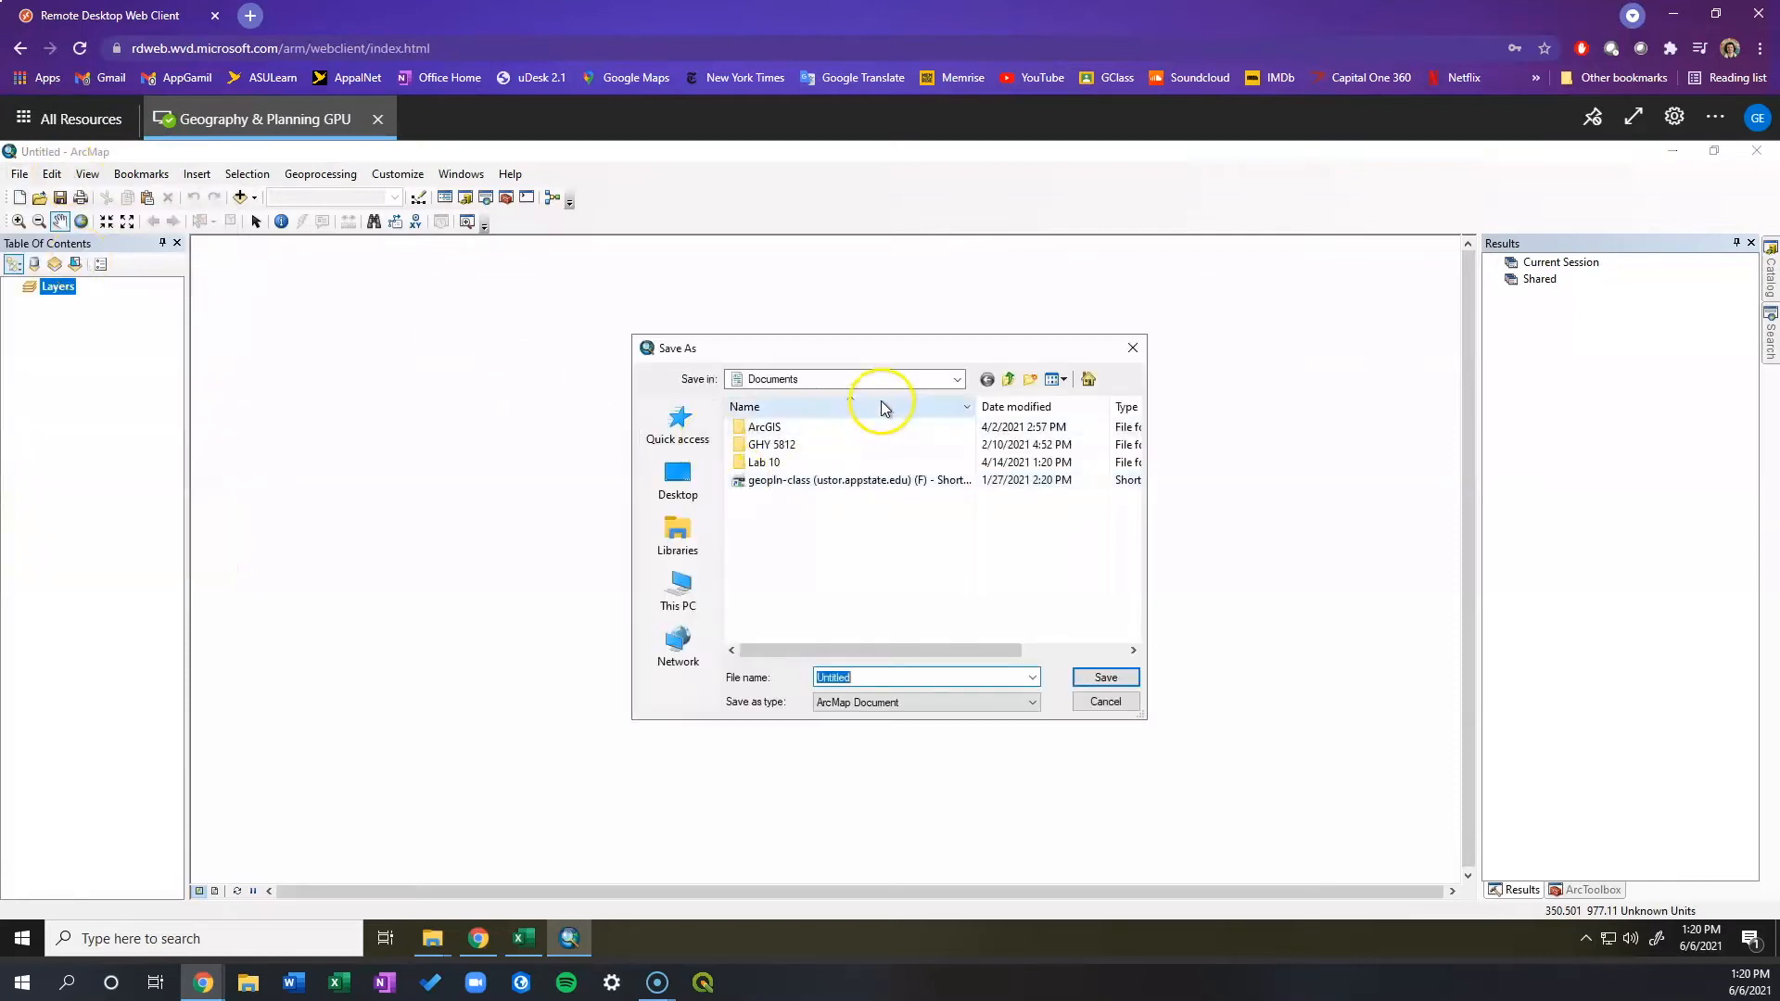
{"action": "left_click", "coordinate": [691, 586]}
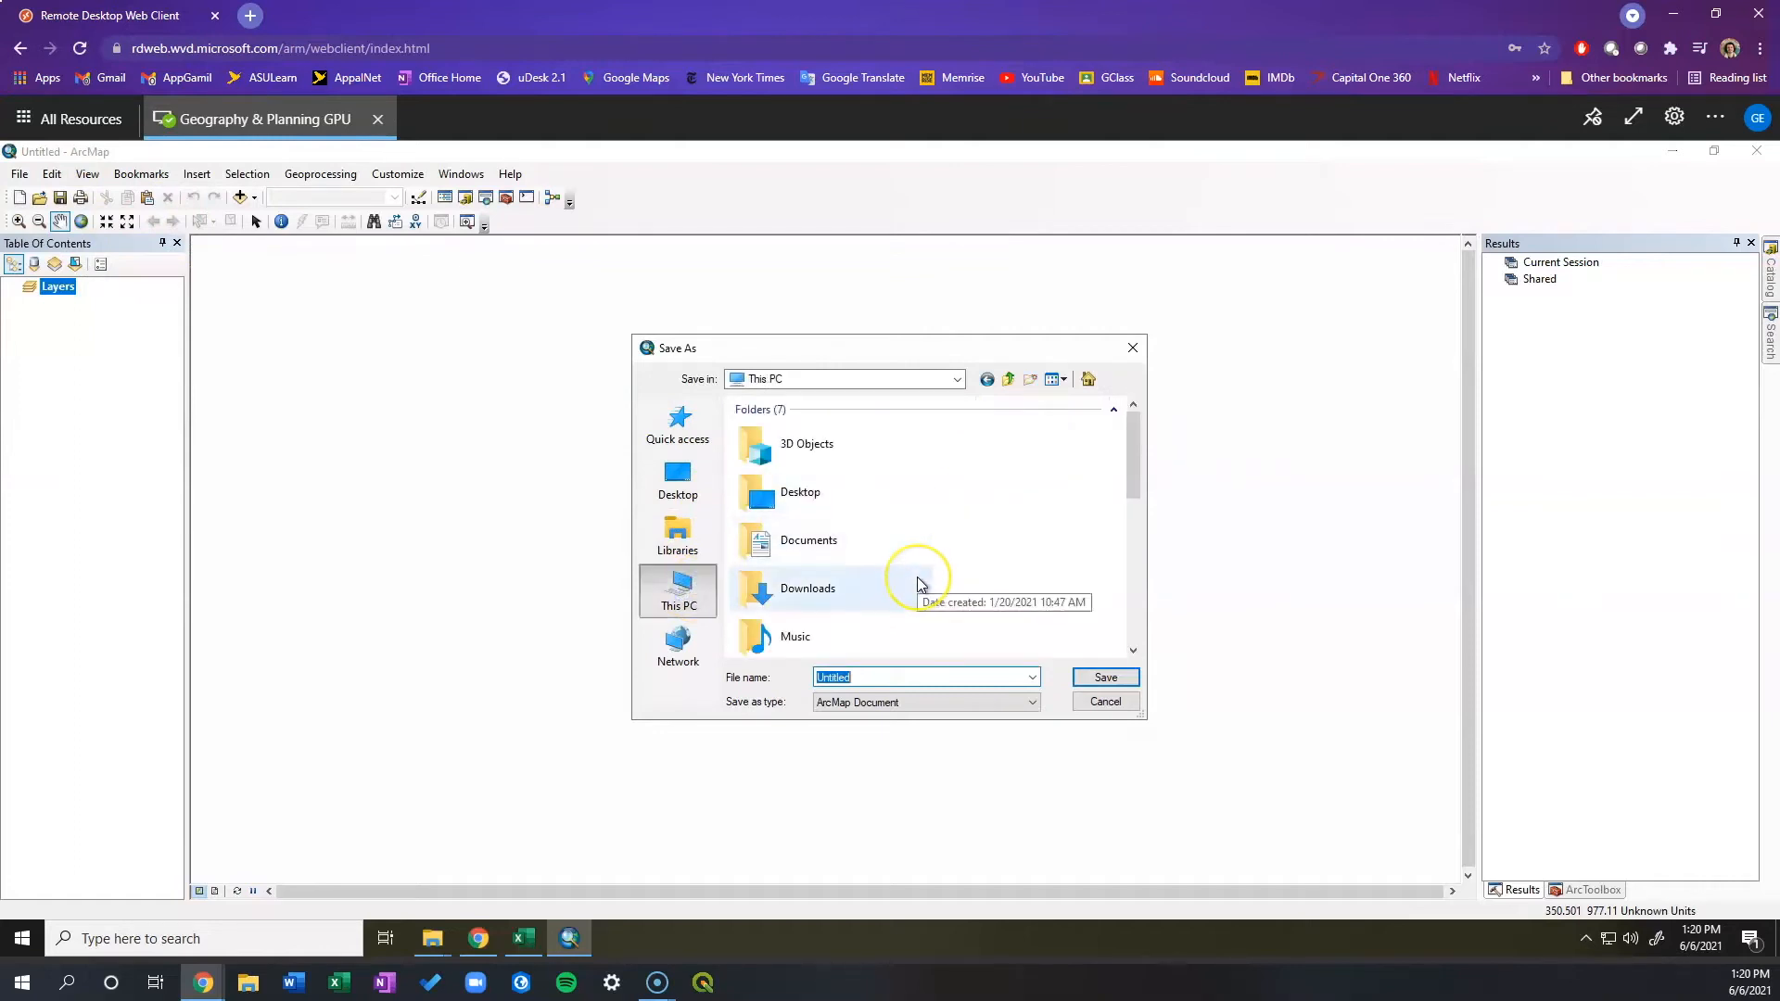
{"action": "scroll", "coordinate": [916, 584], "scroll_direction": "down", "scroll_amount": 5}
{"action": "scroll", "coordinate": [920, 584], "scroll_direction": "down", "scroll_amount": 1}
{"action": "left_click", "coordinate": [851, 530]}
{"action": "double_click", "coordinate": [832, 429]}
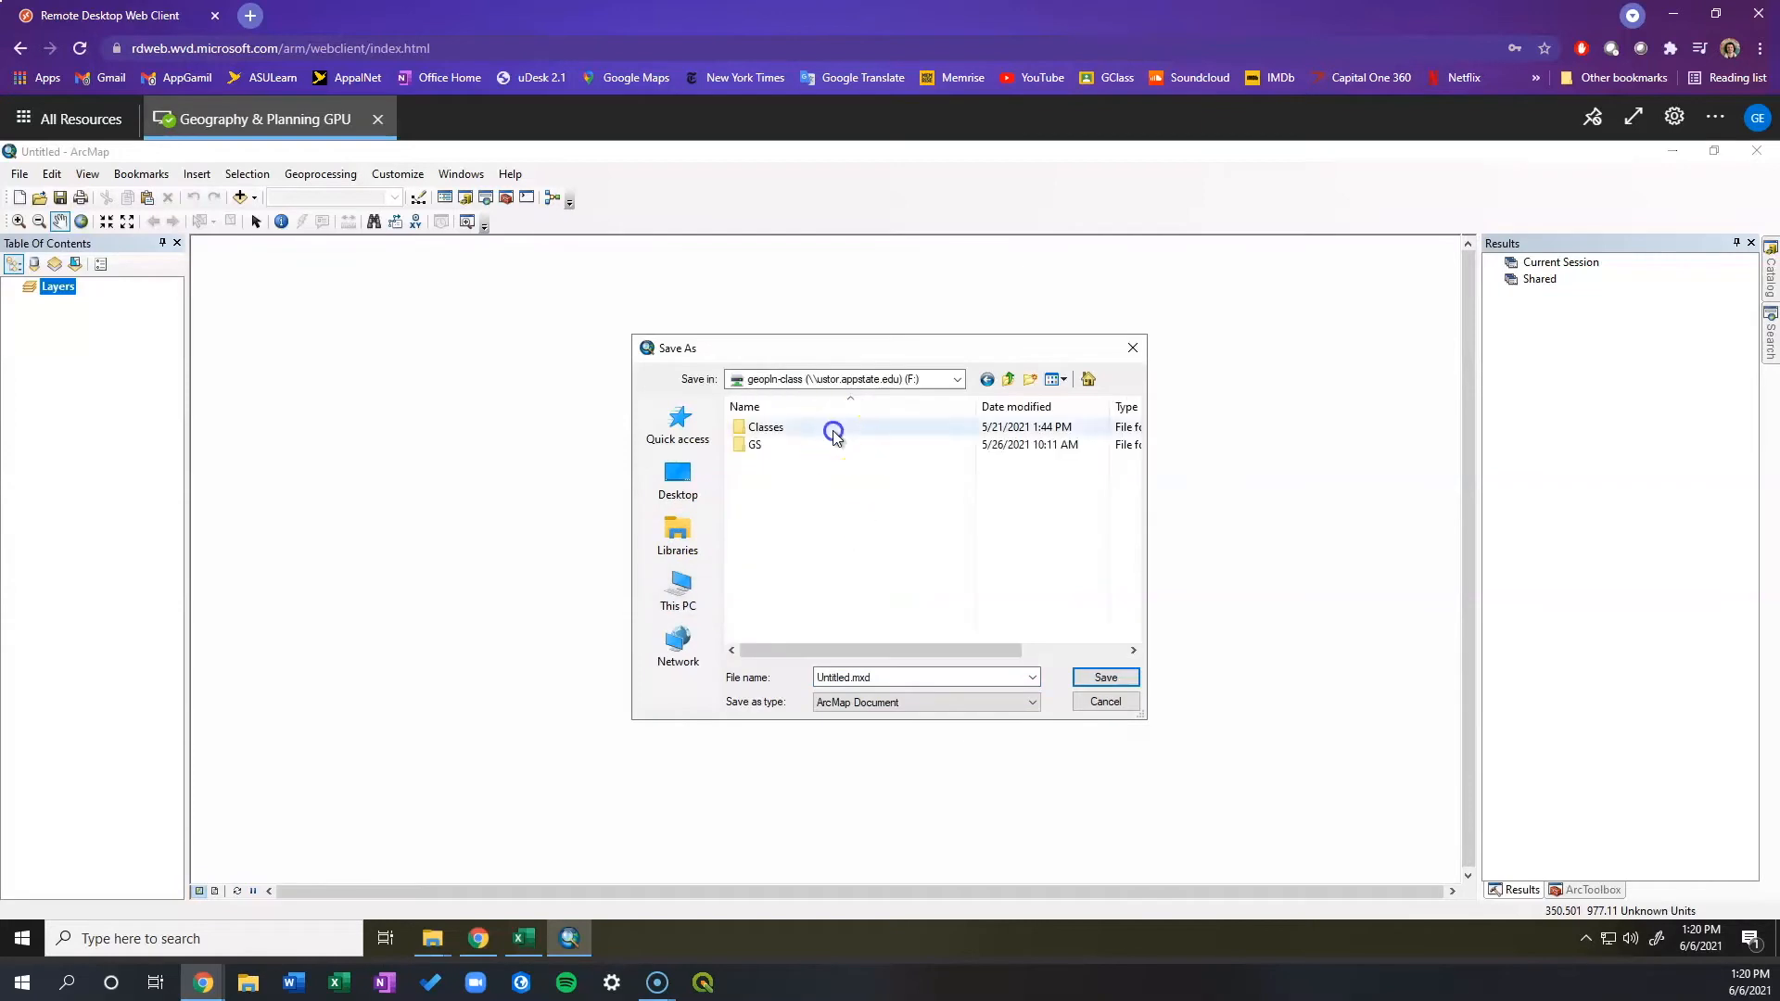
{"action": "double_click", "coordinate": [811, 432]}
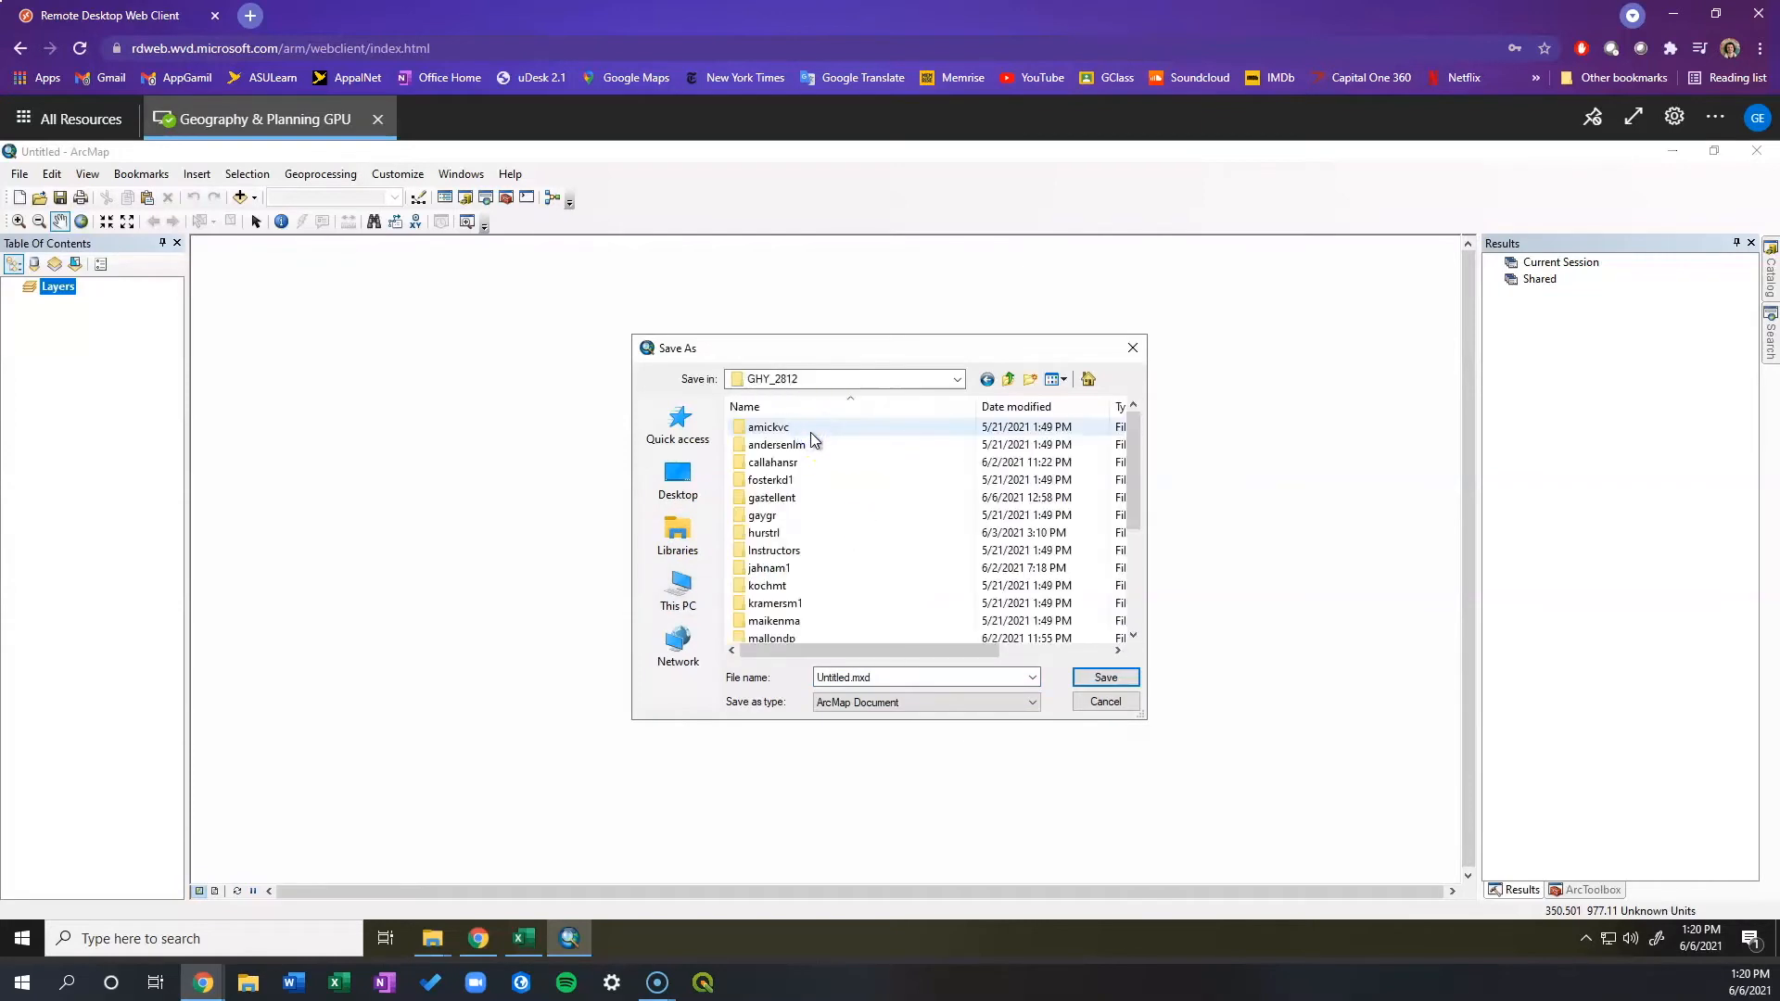
{"action": "double_click", "coordinate": [811, 498]}
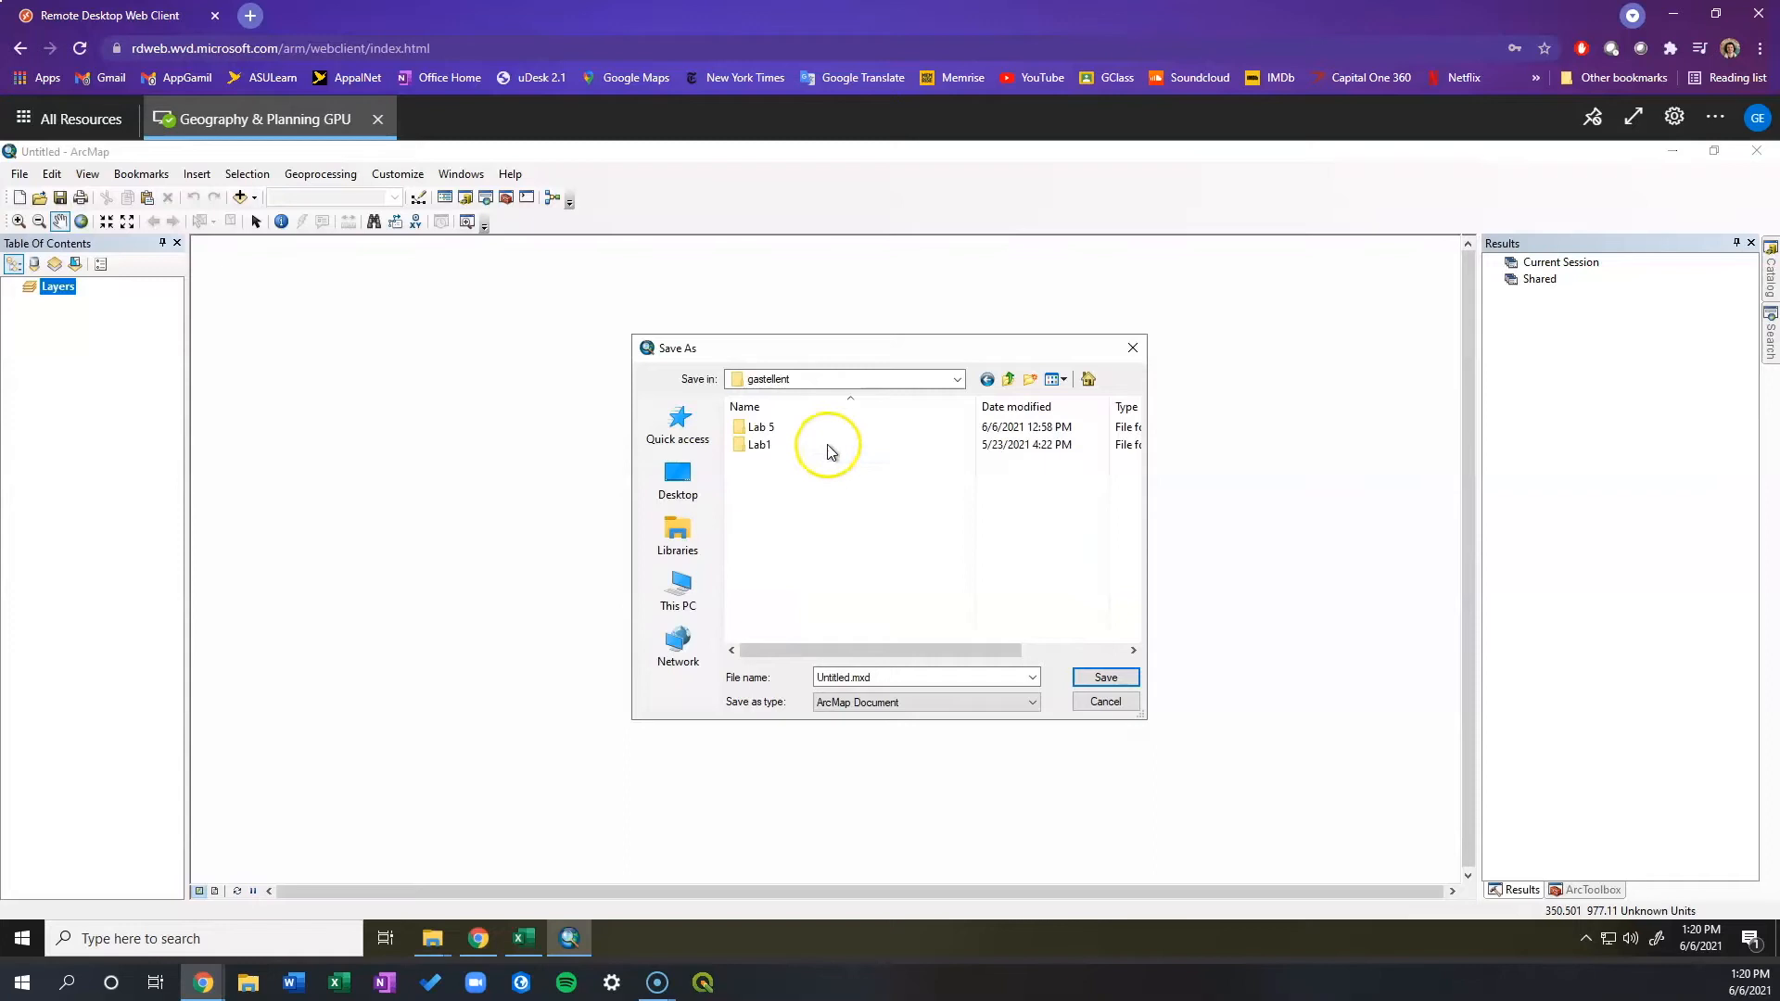
{"action": "double_click", "coordinate": [836, 427]}
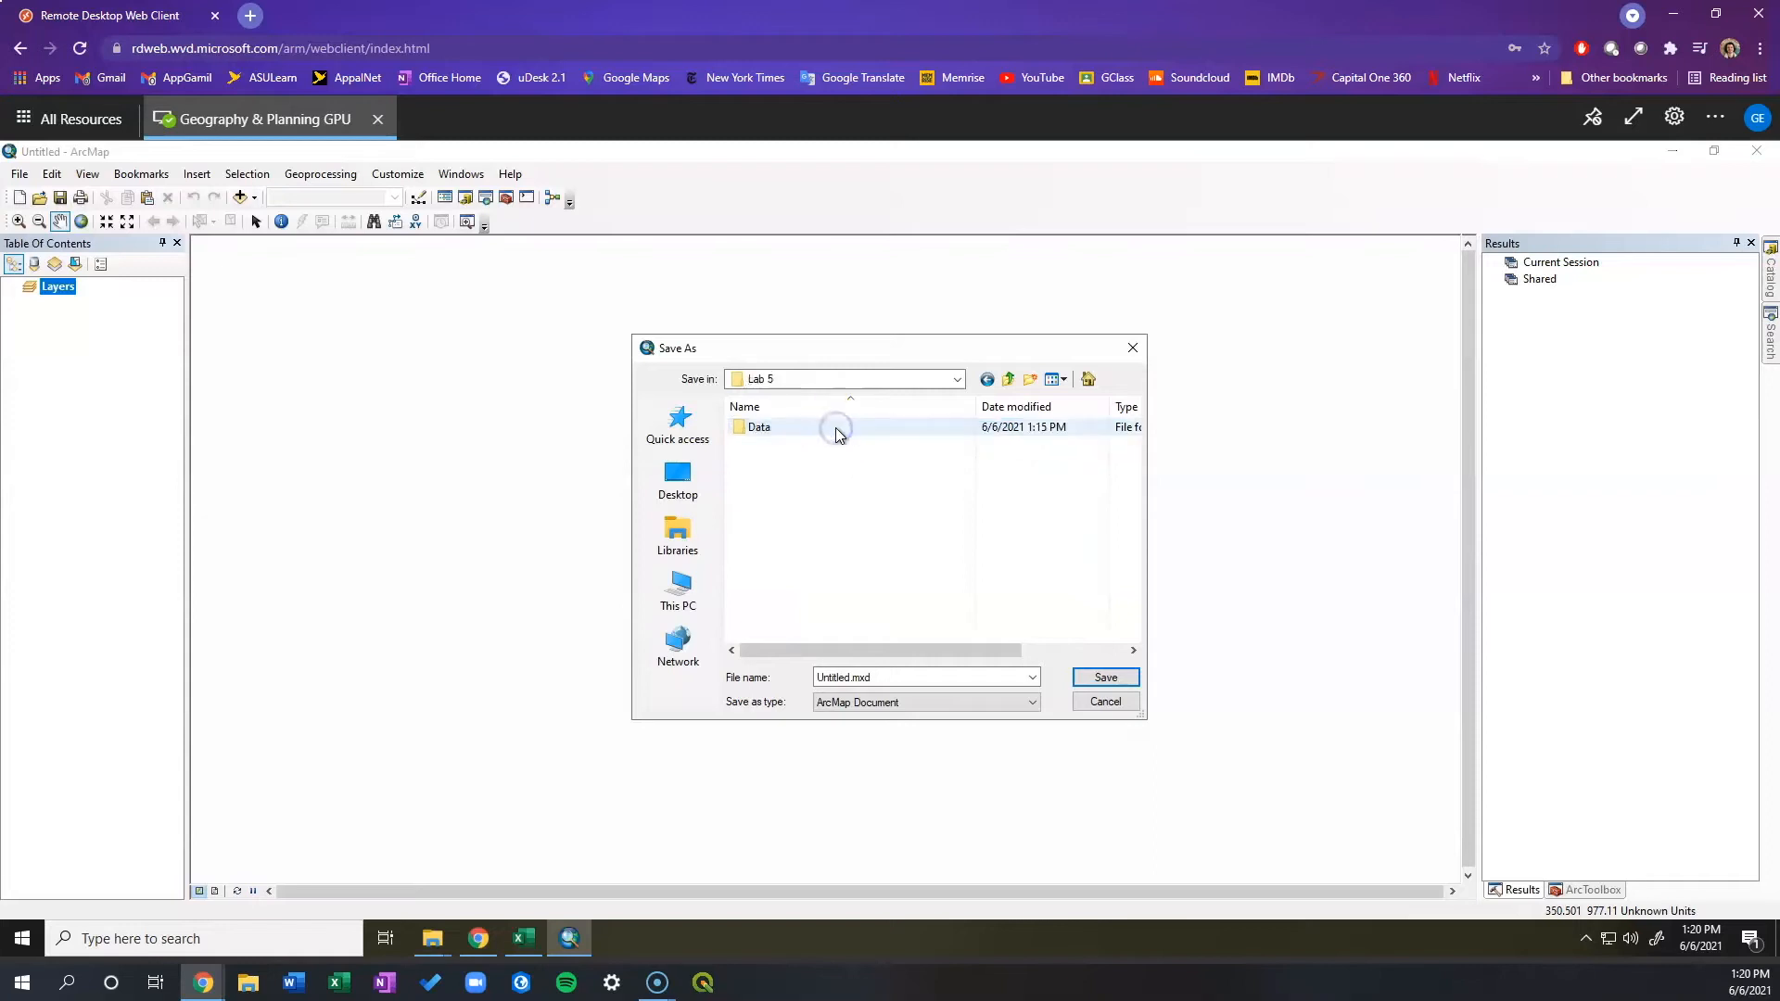
{"action": "double_click", "coordinate": [852, 679]}
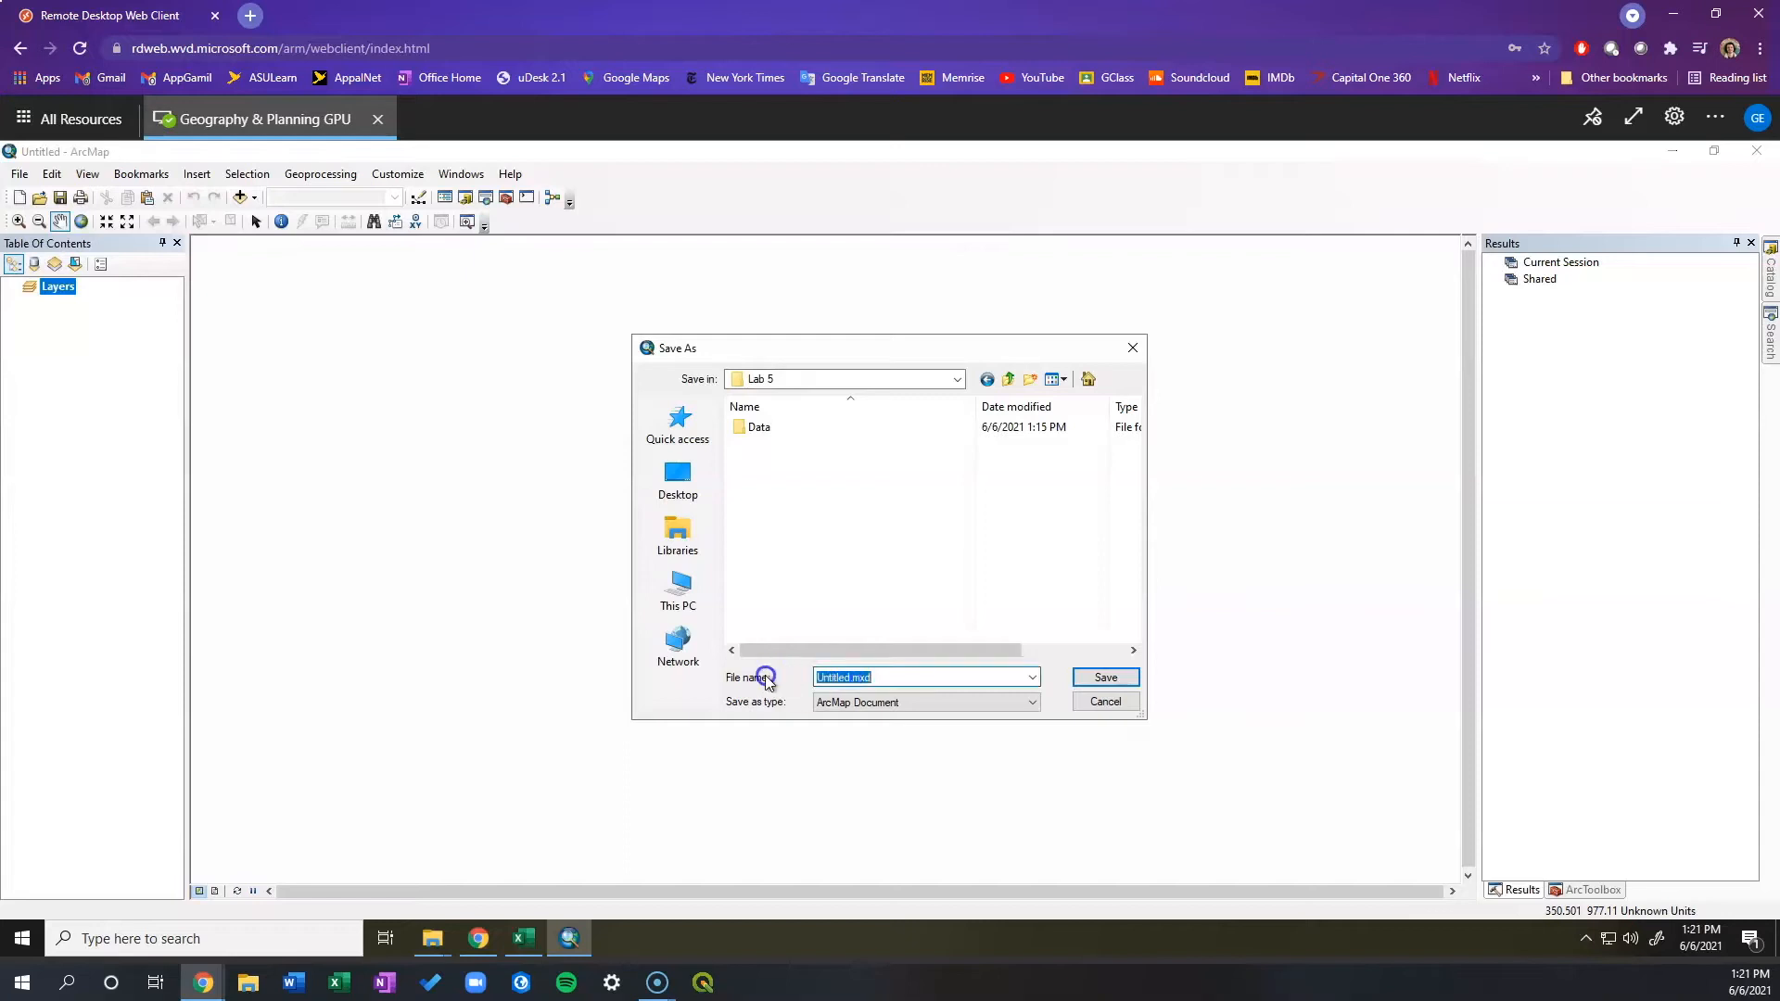
{"action": "left_click", "coordinate": [849, 680]}
{"action": "left_click", "coordinate": [1106, 677]}
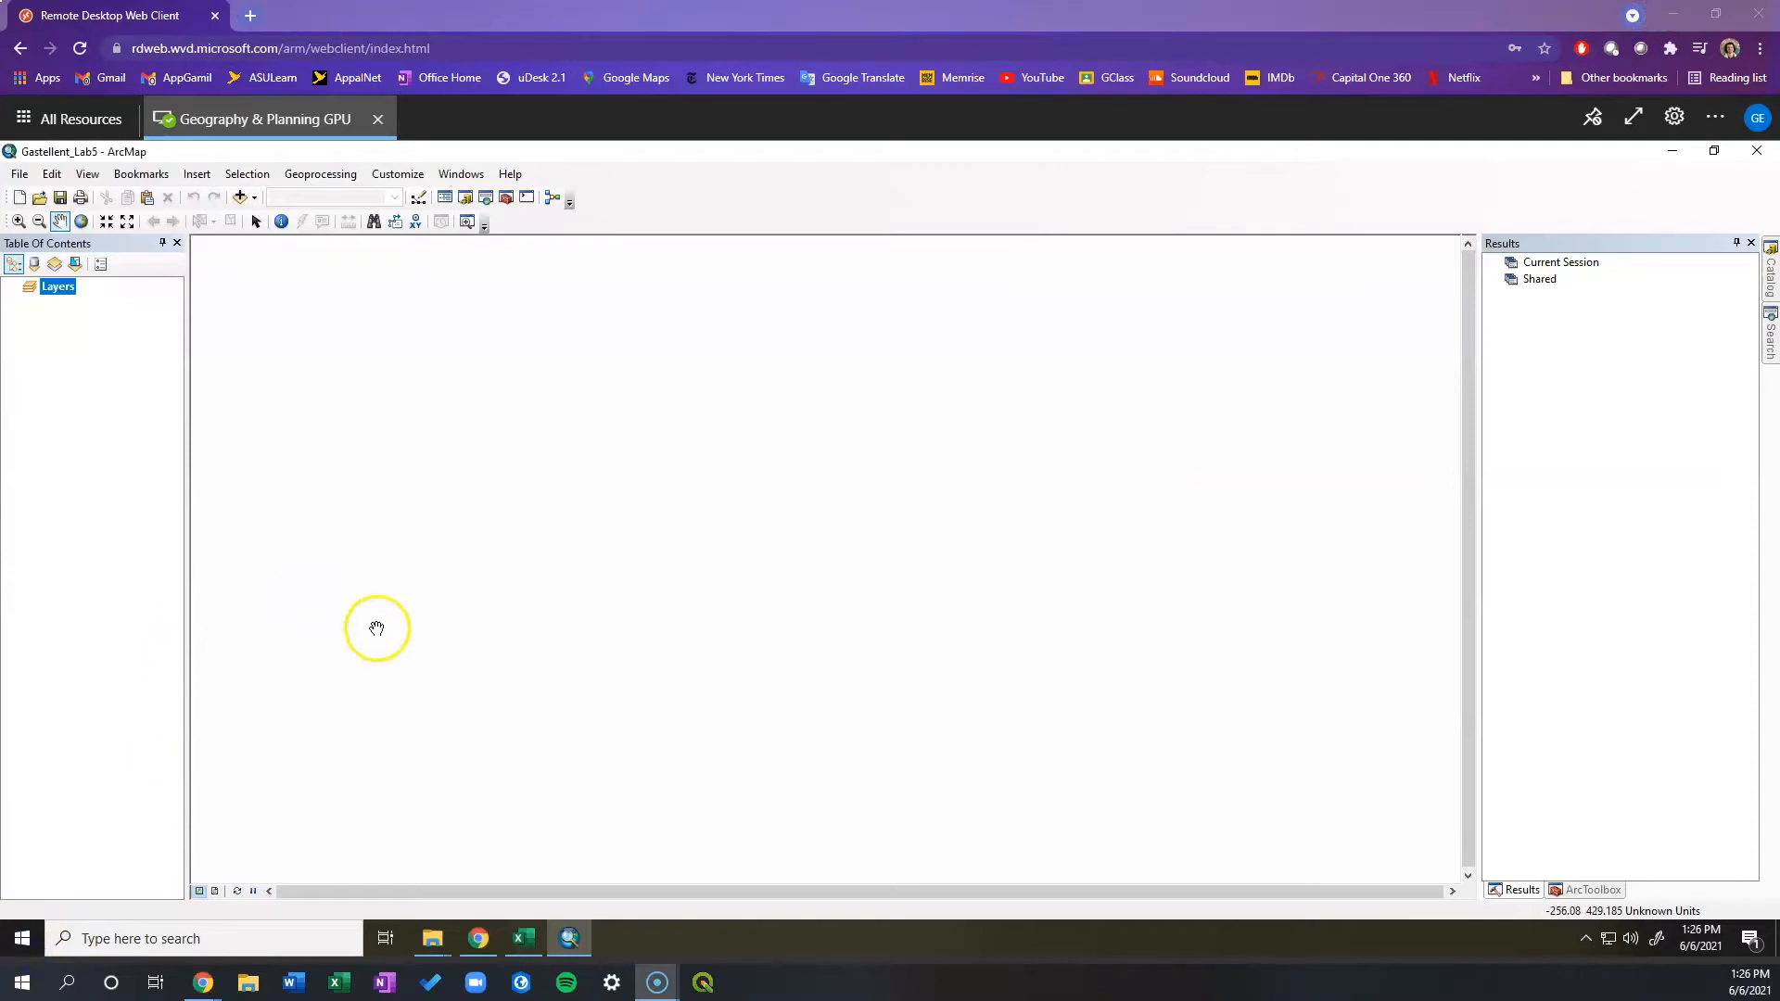
{"action": "left_click", "coordinate": [23, 176]}
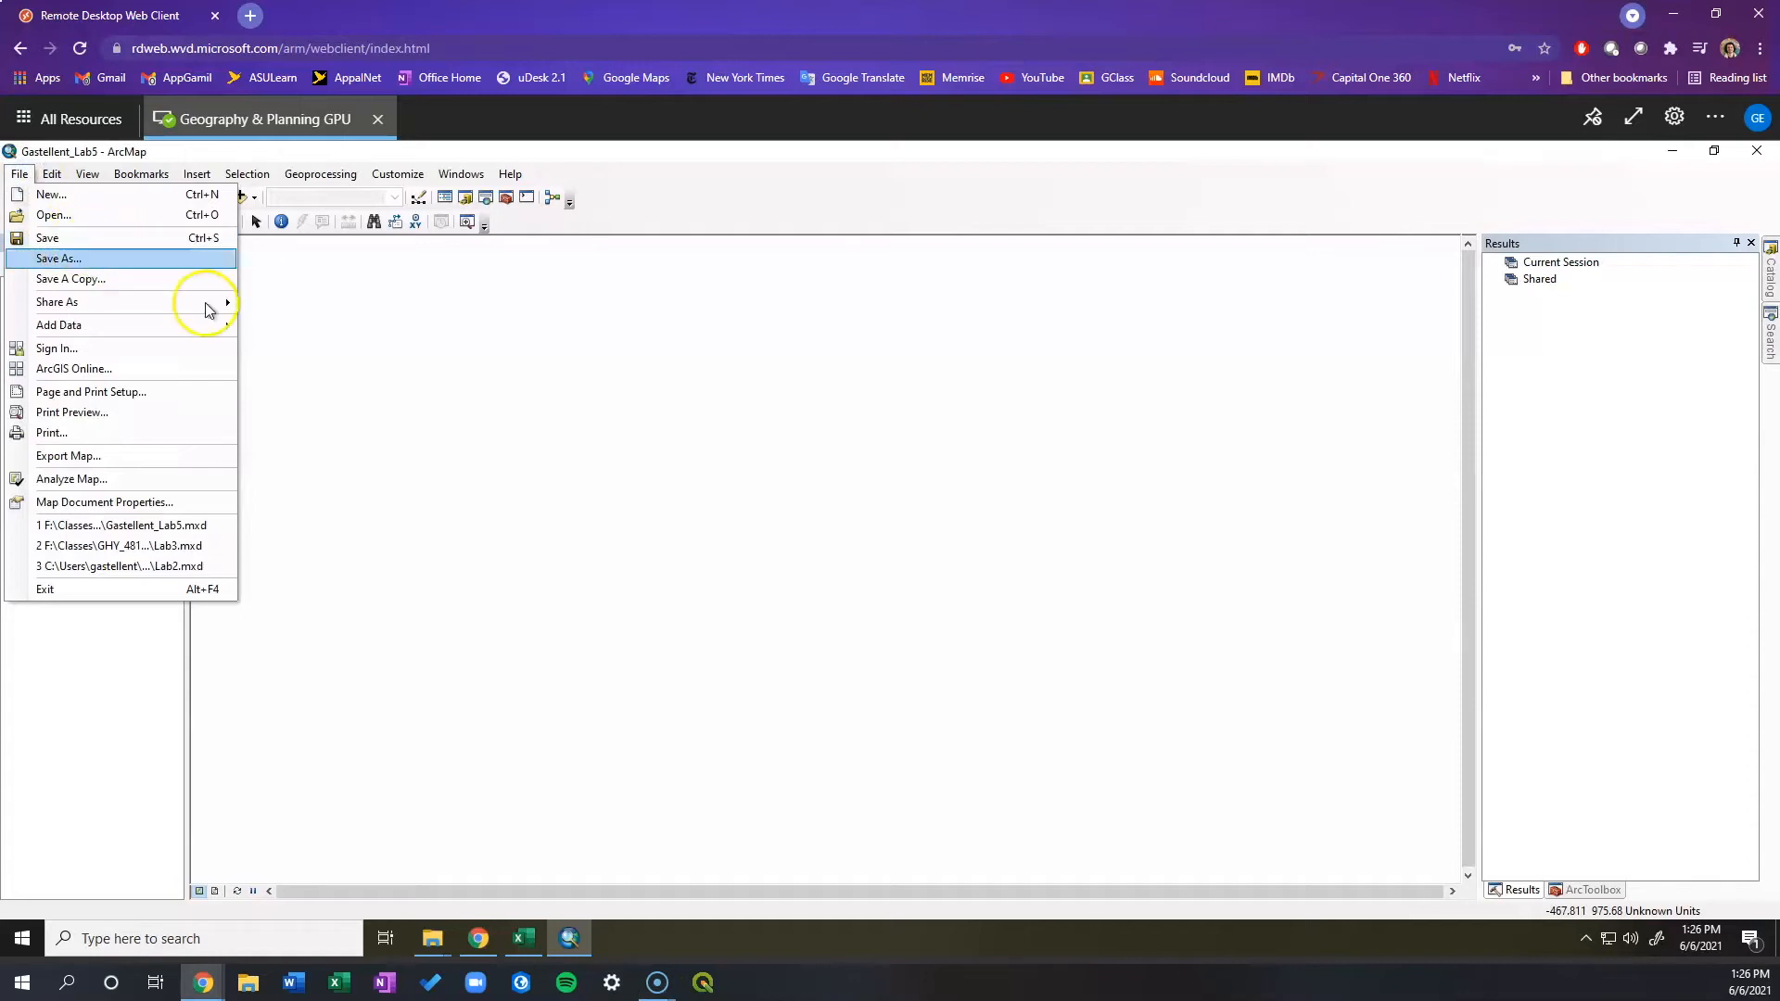
{"action": "left_click", "coordinate": [506, 339]}
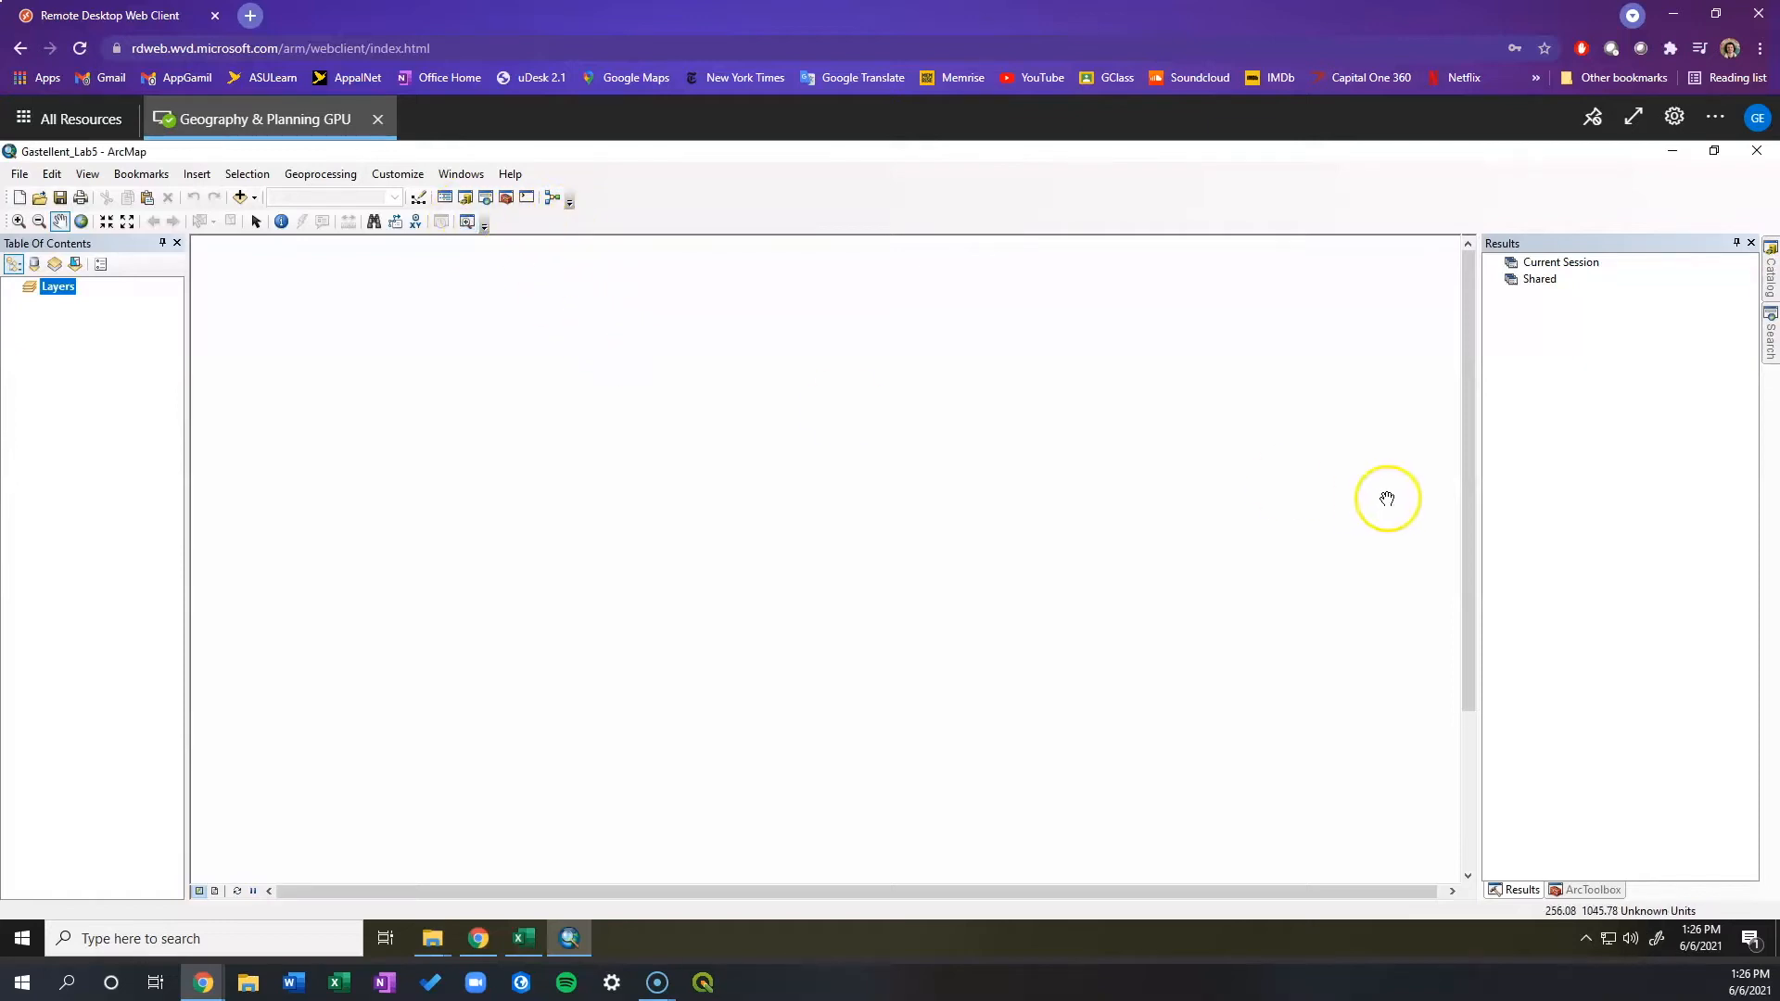
{"action": "left_click", "coordinate": [1660, 333]}
Open the Catalog, expand the Data folder under the Lab 5 home folder, and add SLDL_2010Census_DP1.shp to the map as a layer.
{"action": "left_click", "coordinate": [1769, 289]}
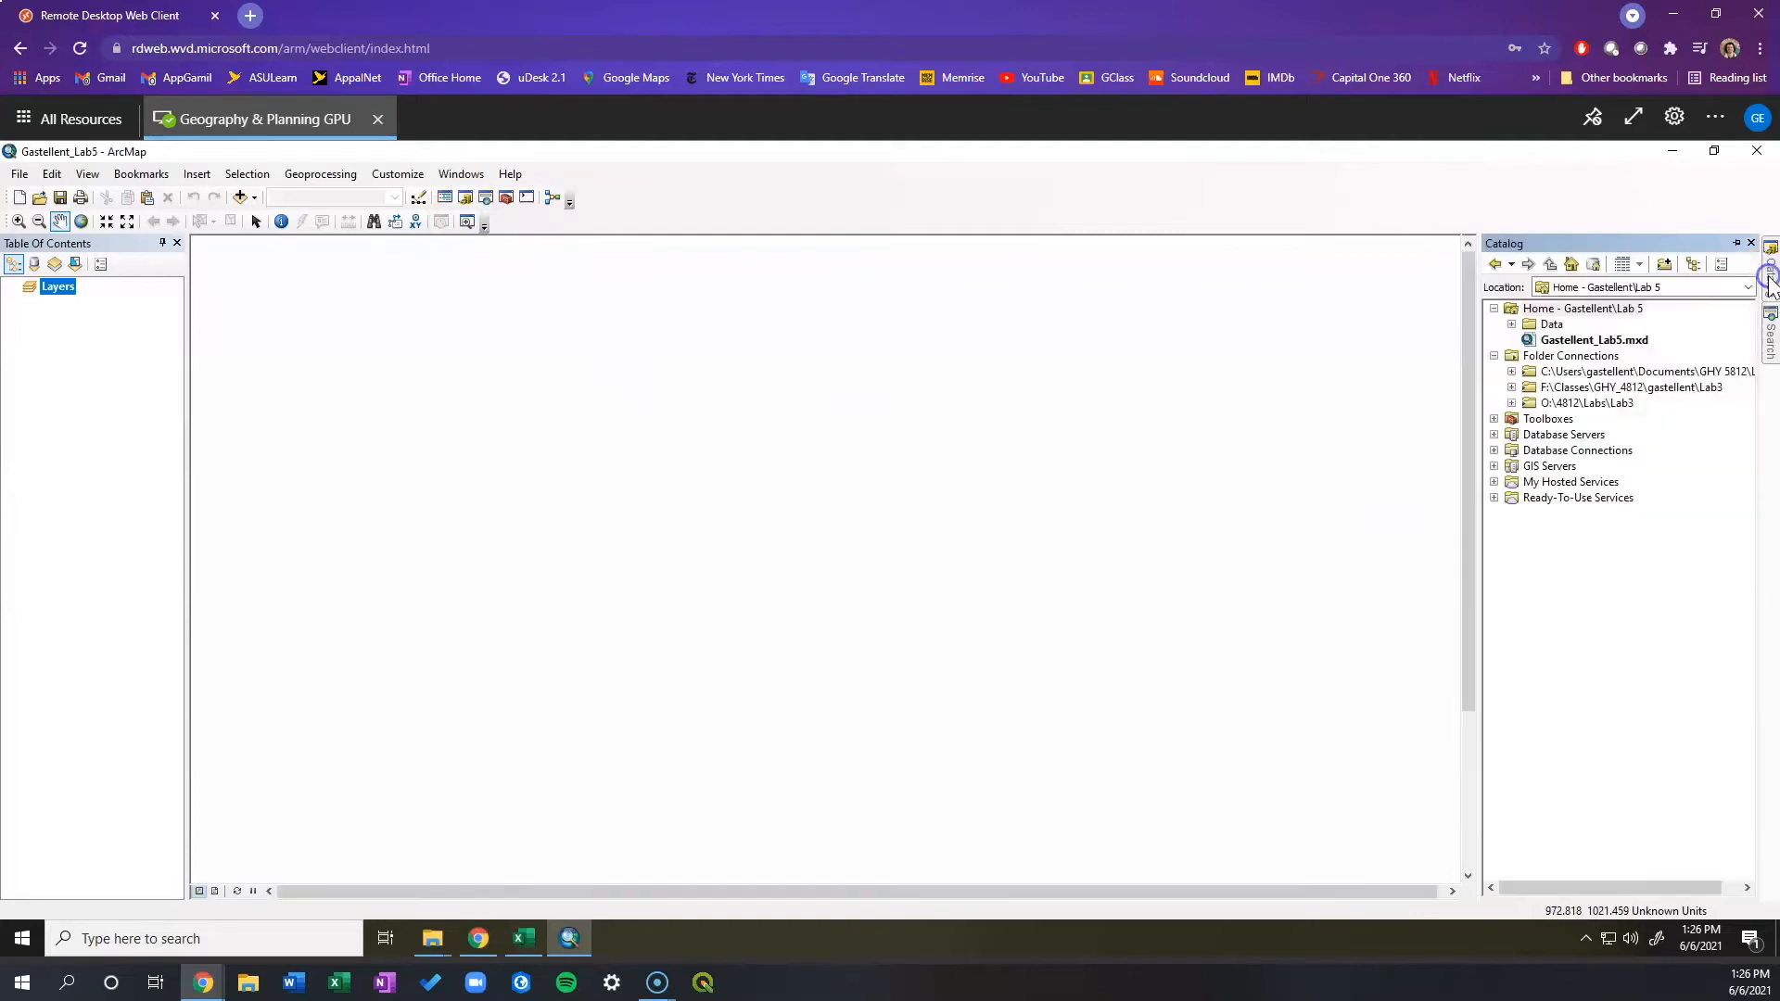
{"action": "left_click", "coordinate": [467, 178]}
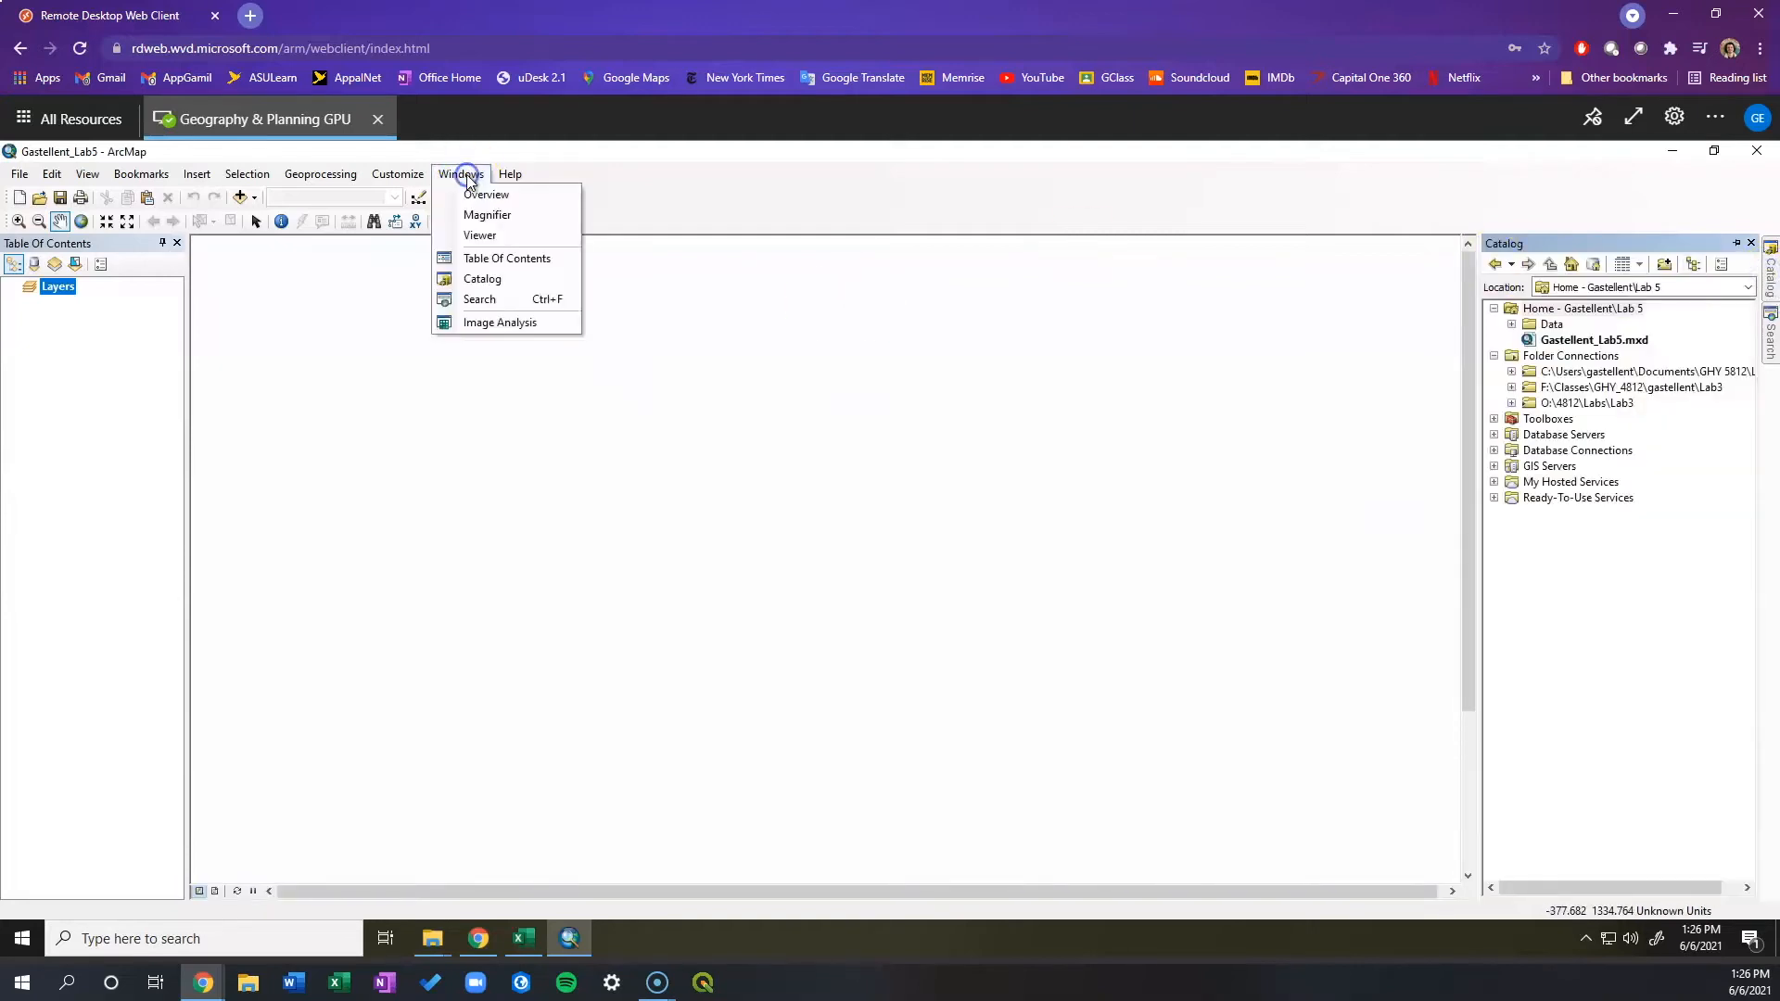
{"action": "left_click", "coordinate": [497, 282]}
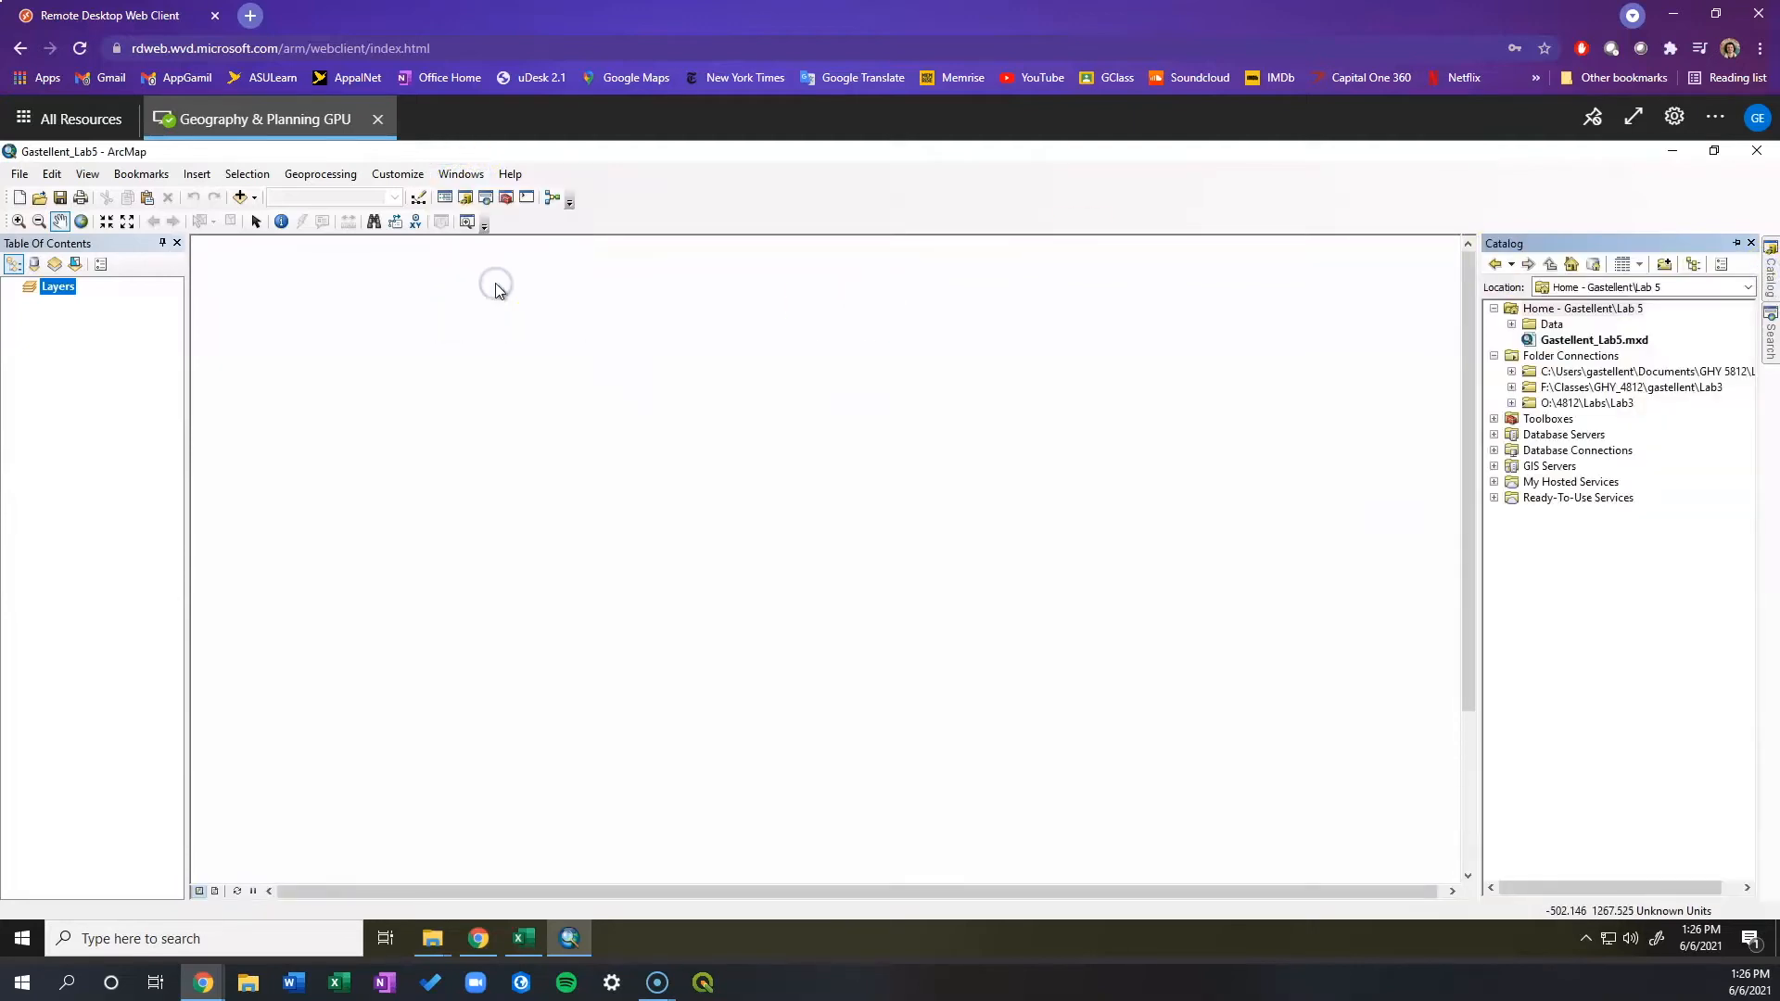
{"action": "left_click", "coordinate": [1493, 309]}
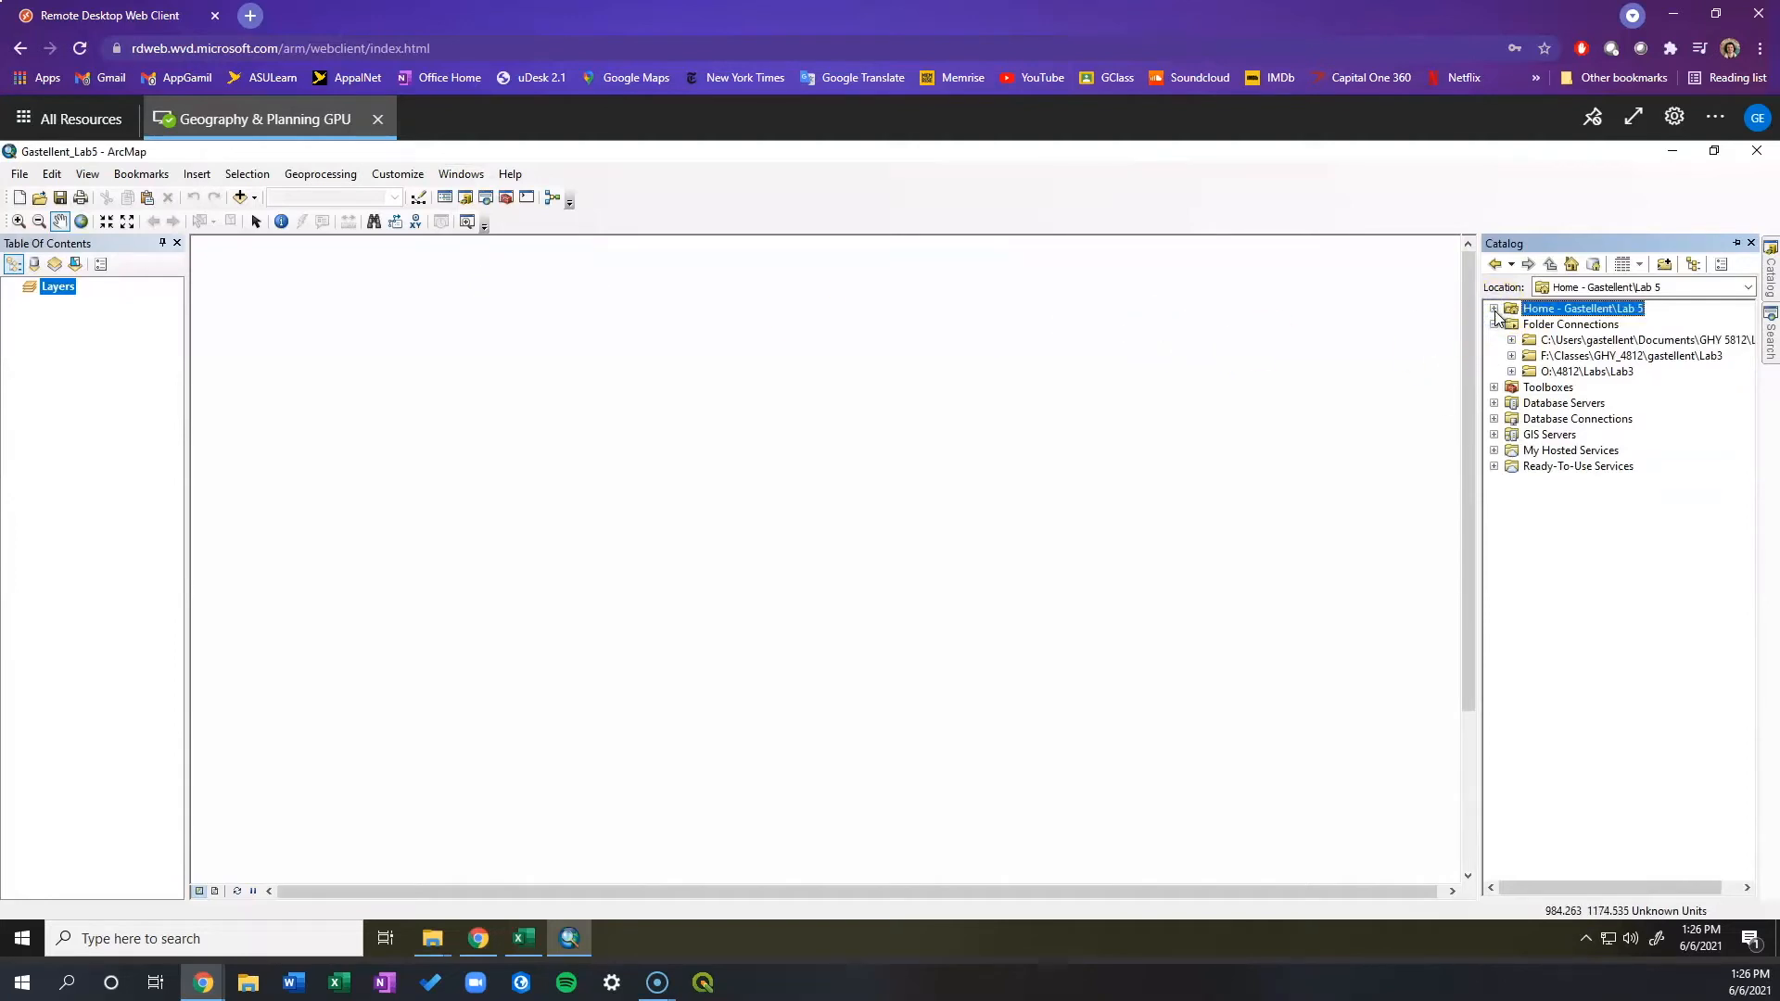
{"action": "left_click", "coordinate": [1495, 310]}
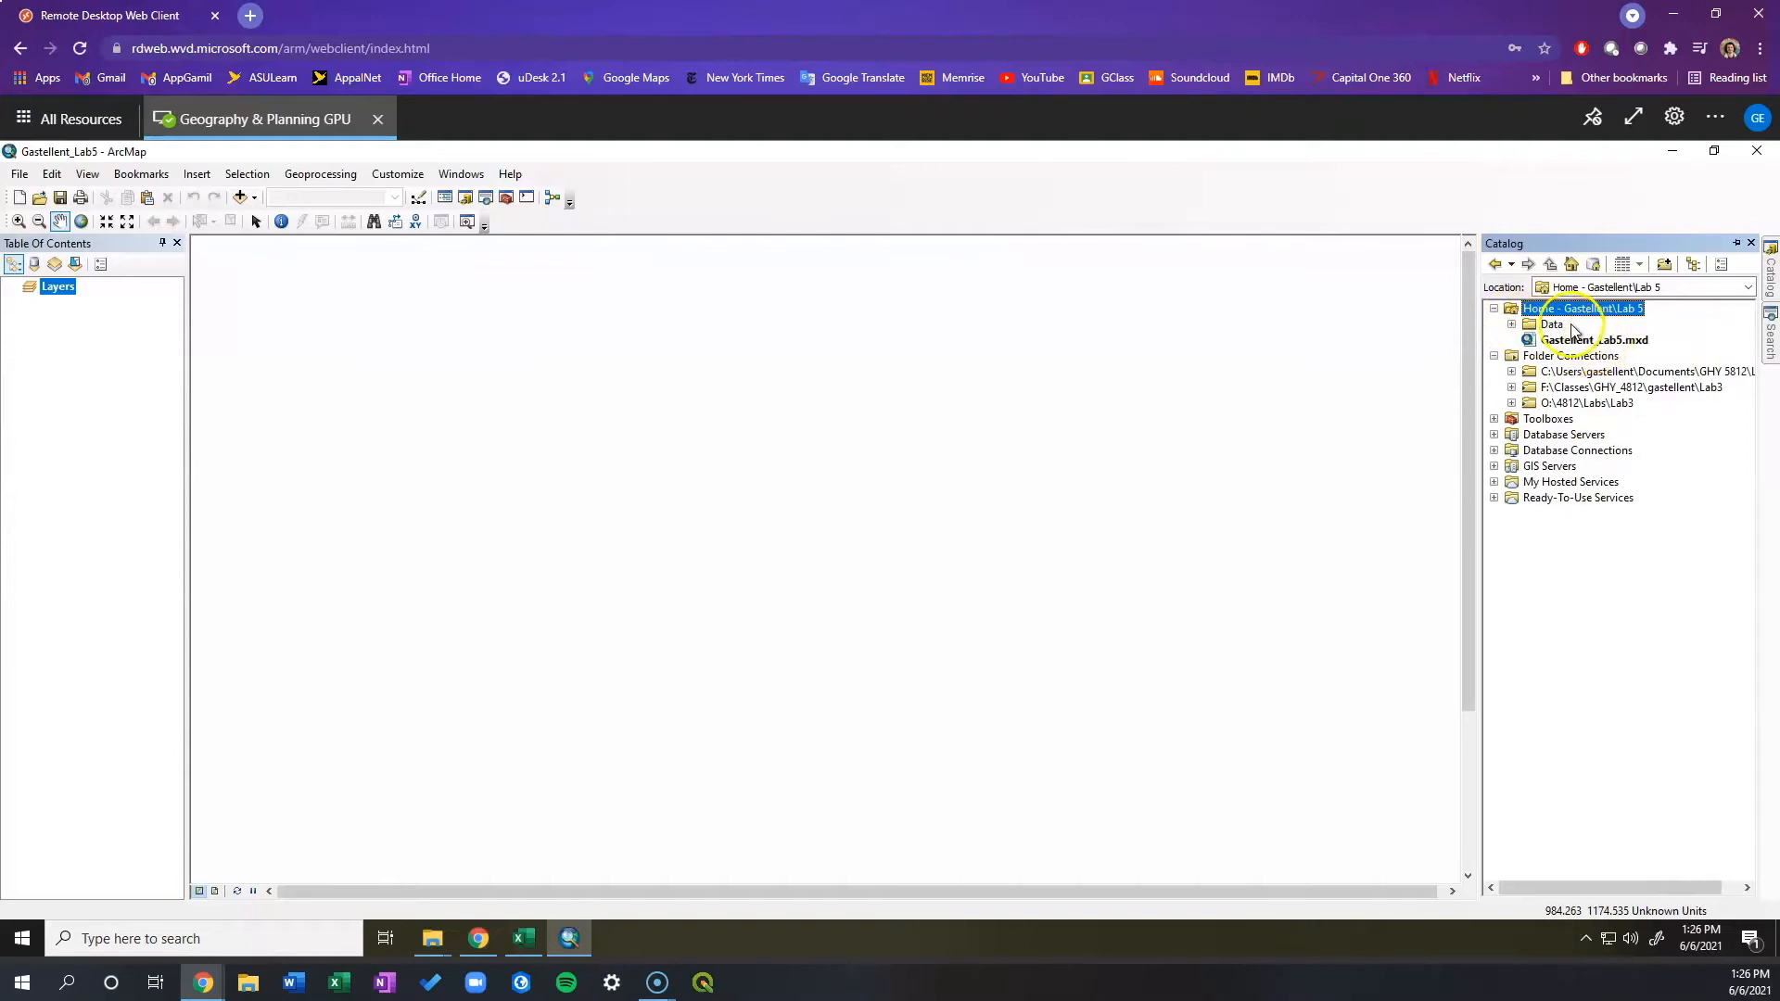
{"action": "left_click", "coordinate": [1513, 325]}
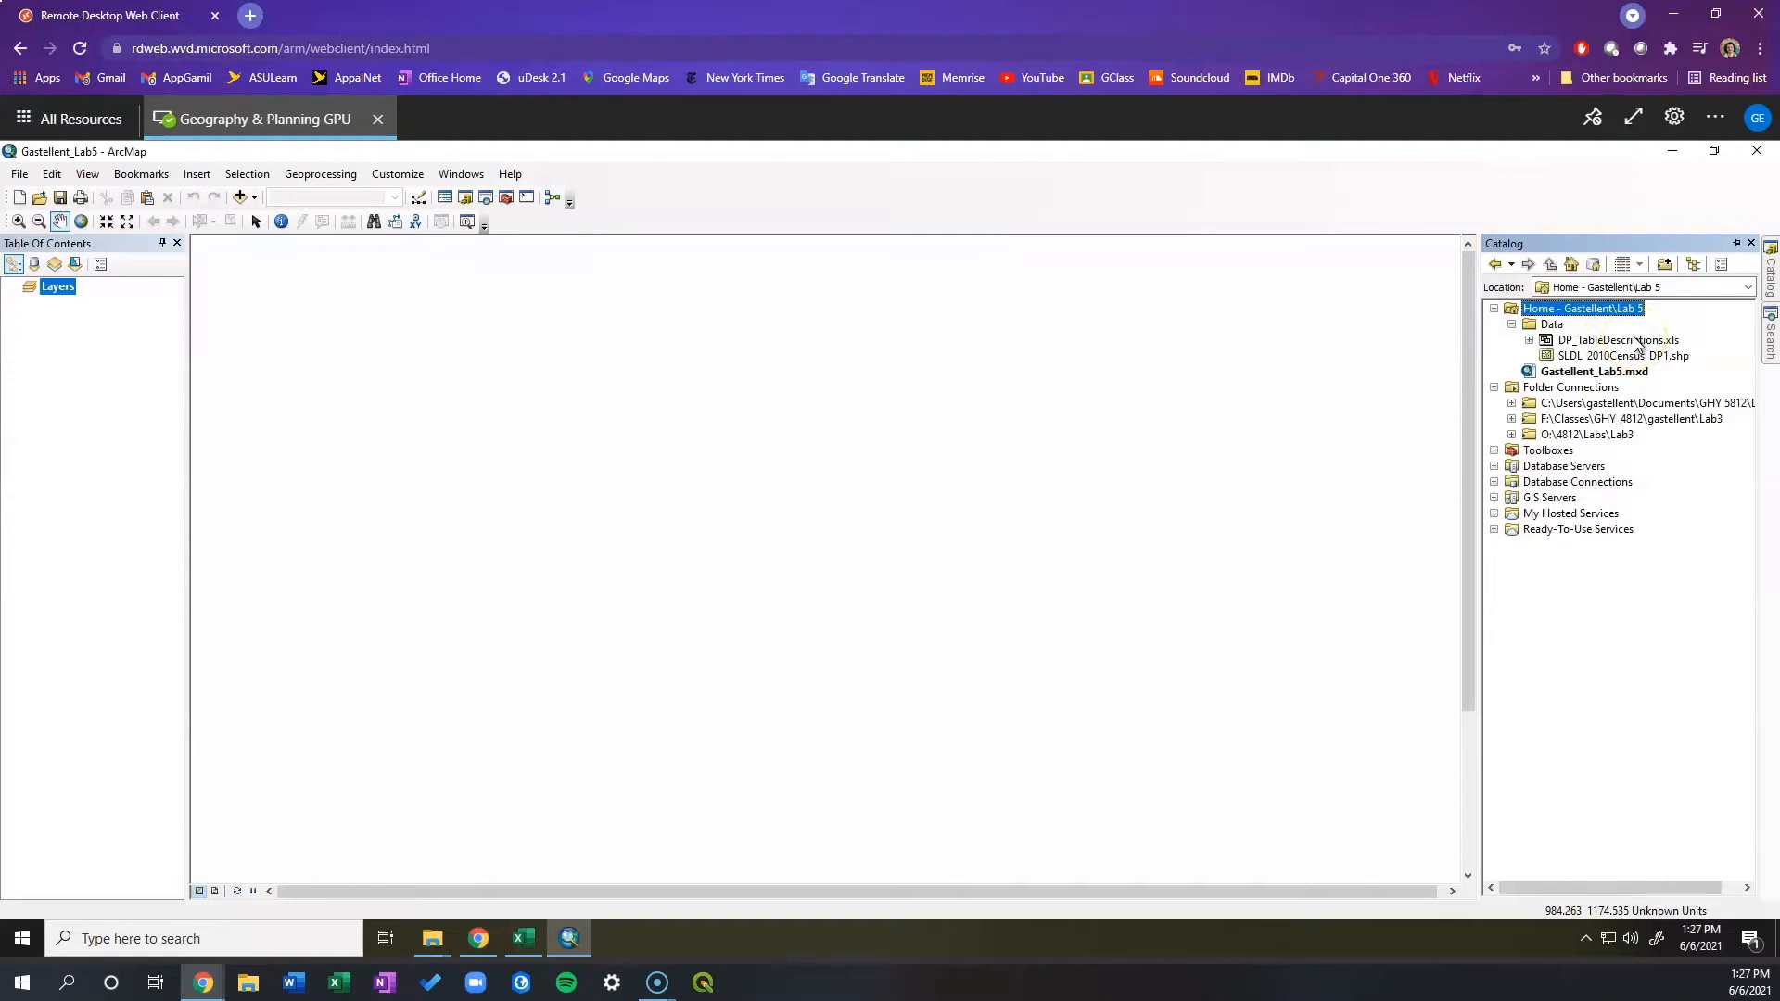
{"action": "left_click_drag", "start_coordinate": [1640, 356], "coordinate": [104, 384]}
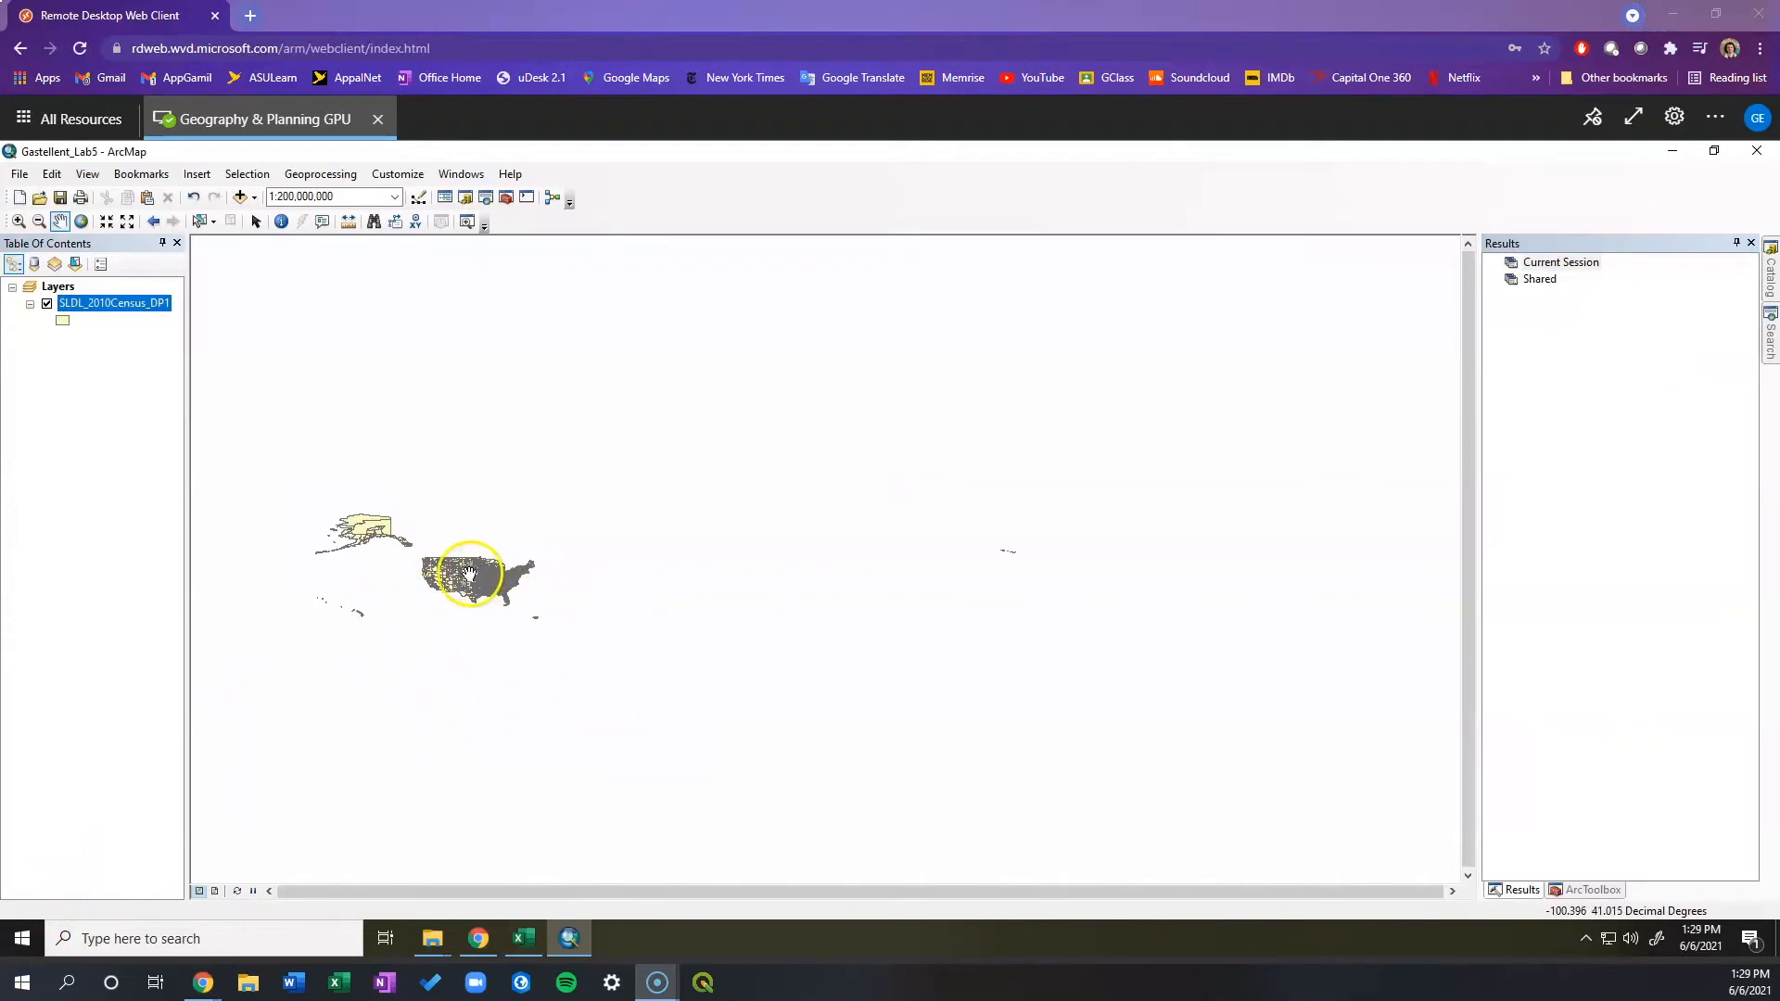
Zoom in on the legislative districts around North Carolina to a scale of 1:6,000,000 and pan the state fully into view.
{"action": "left_click", "coordinate": [19, 221]}
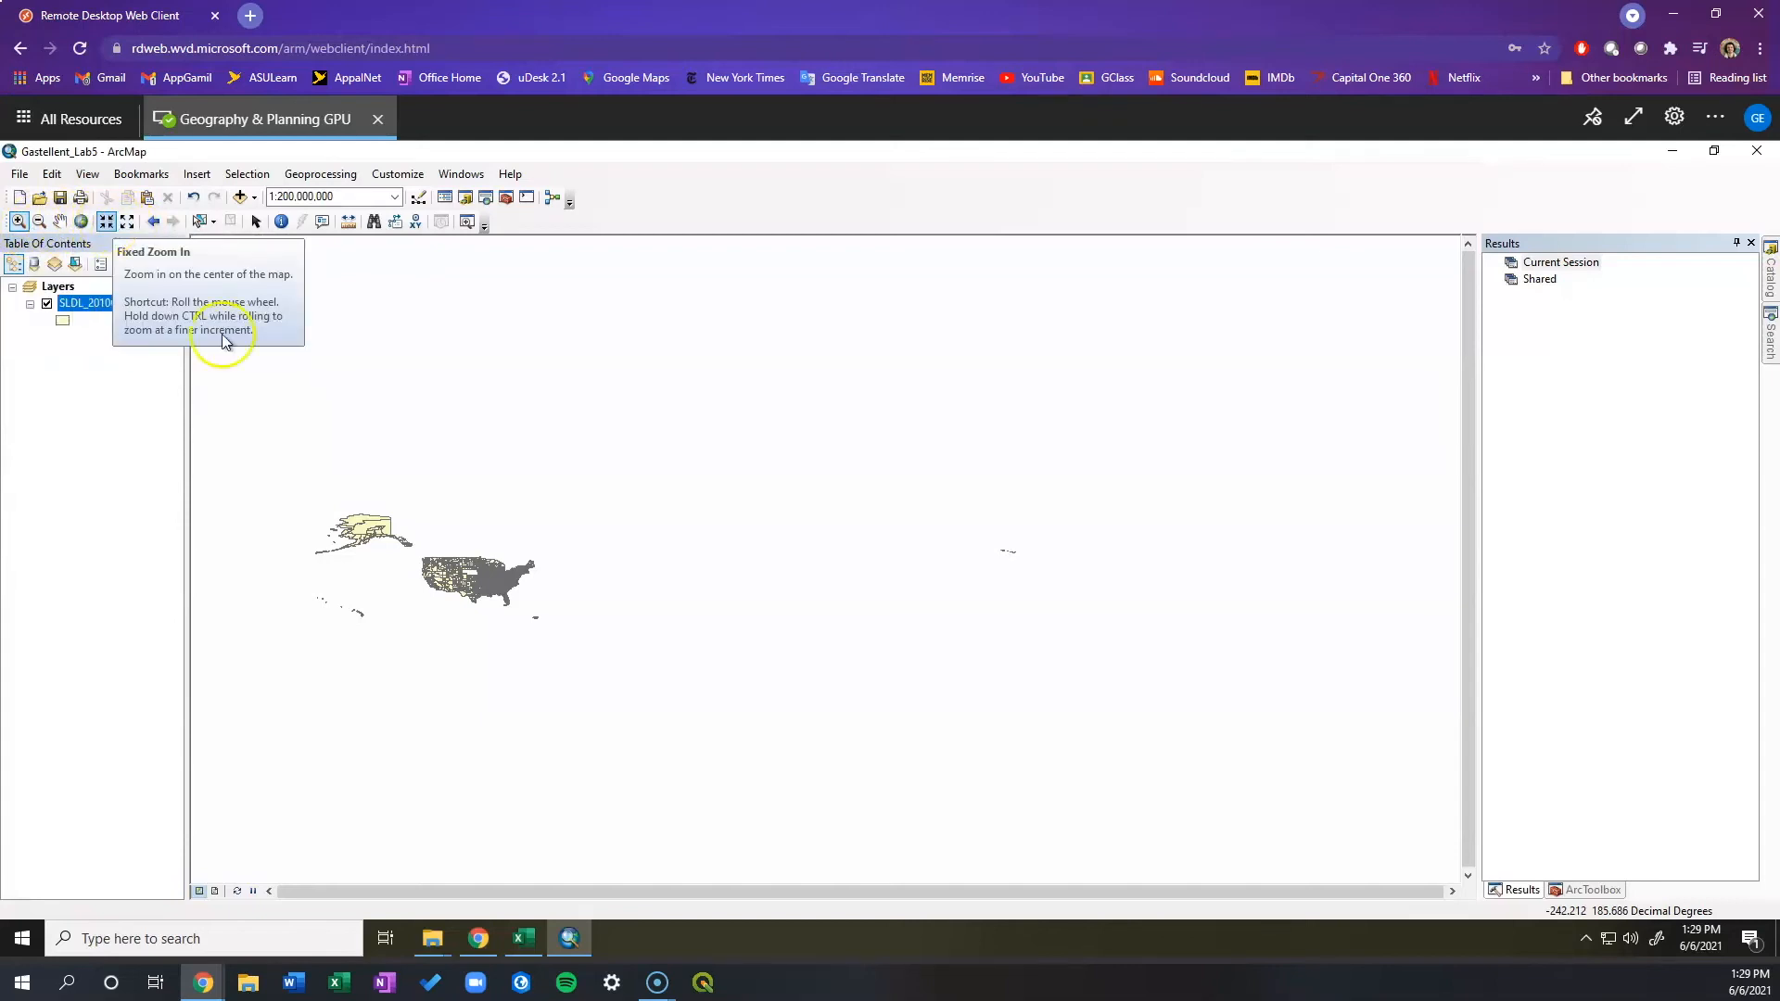
{"action": "left_click", "coordinate": [506, 587]}
{"action": "left_click", "coordinate": [505, 587]}
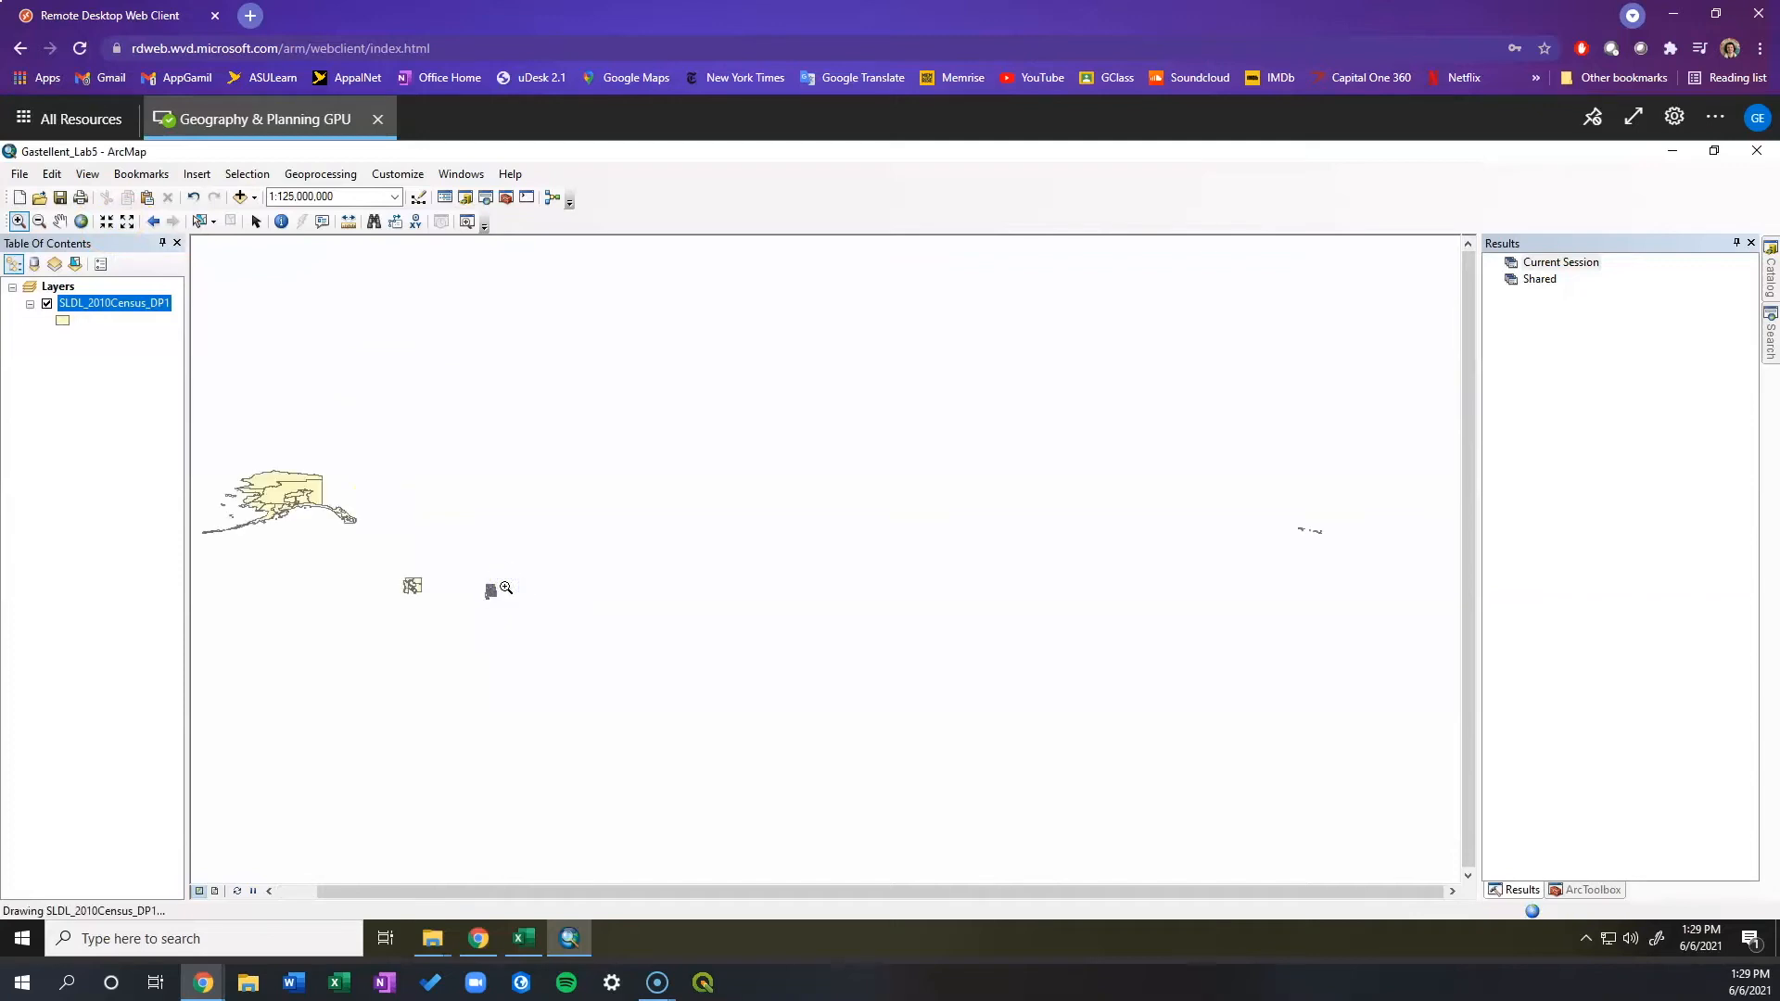
{"action": "left_click", "coordinate": [505, 586]}
{"action": "left_click", "coordinate": [489, 580]}
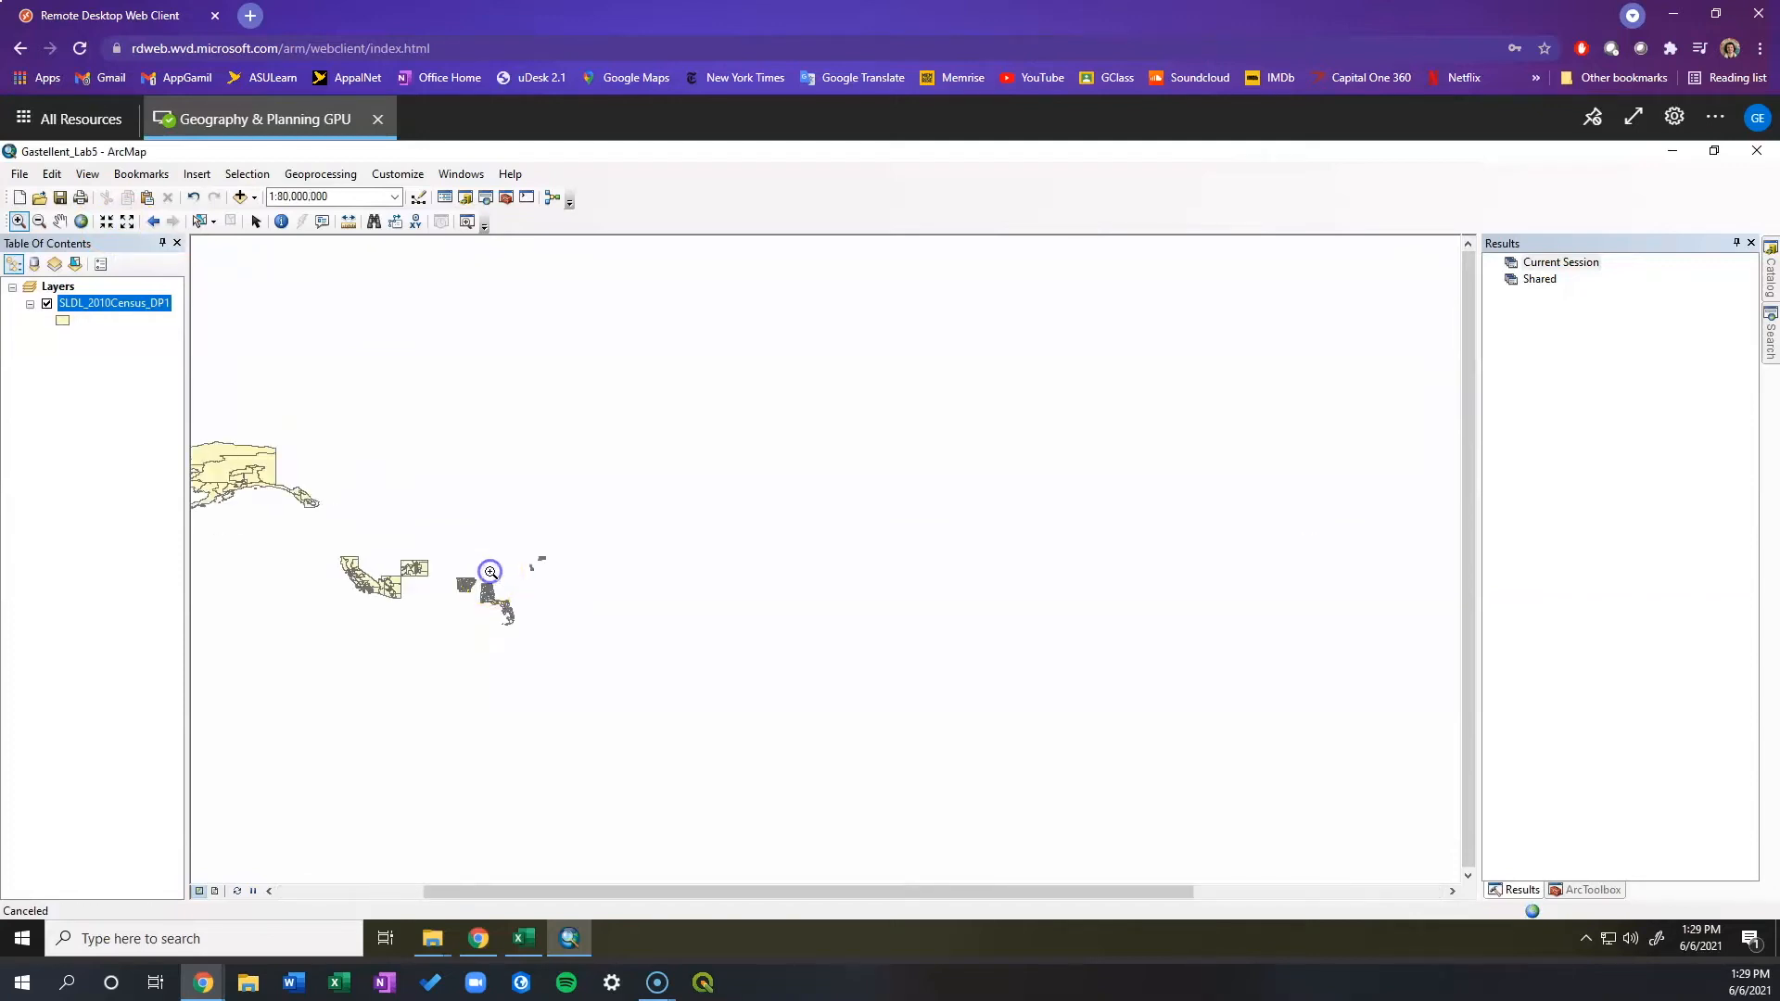
{"action": "left_click", "coordinate": [522, 581]}
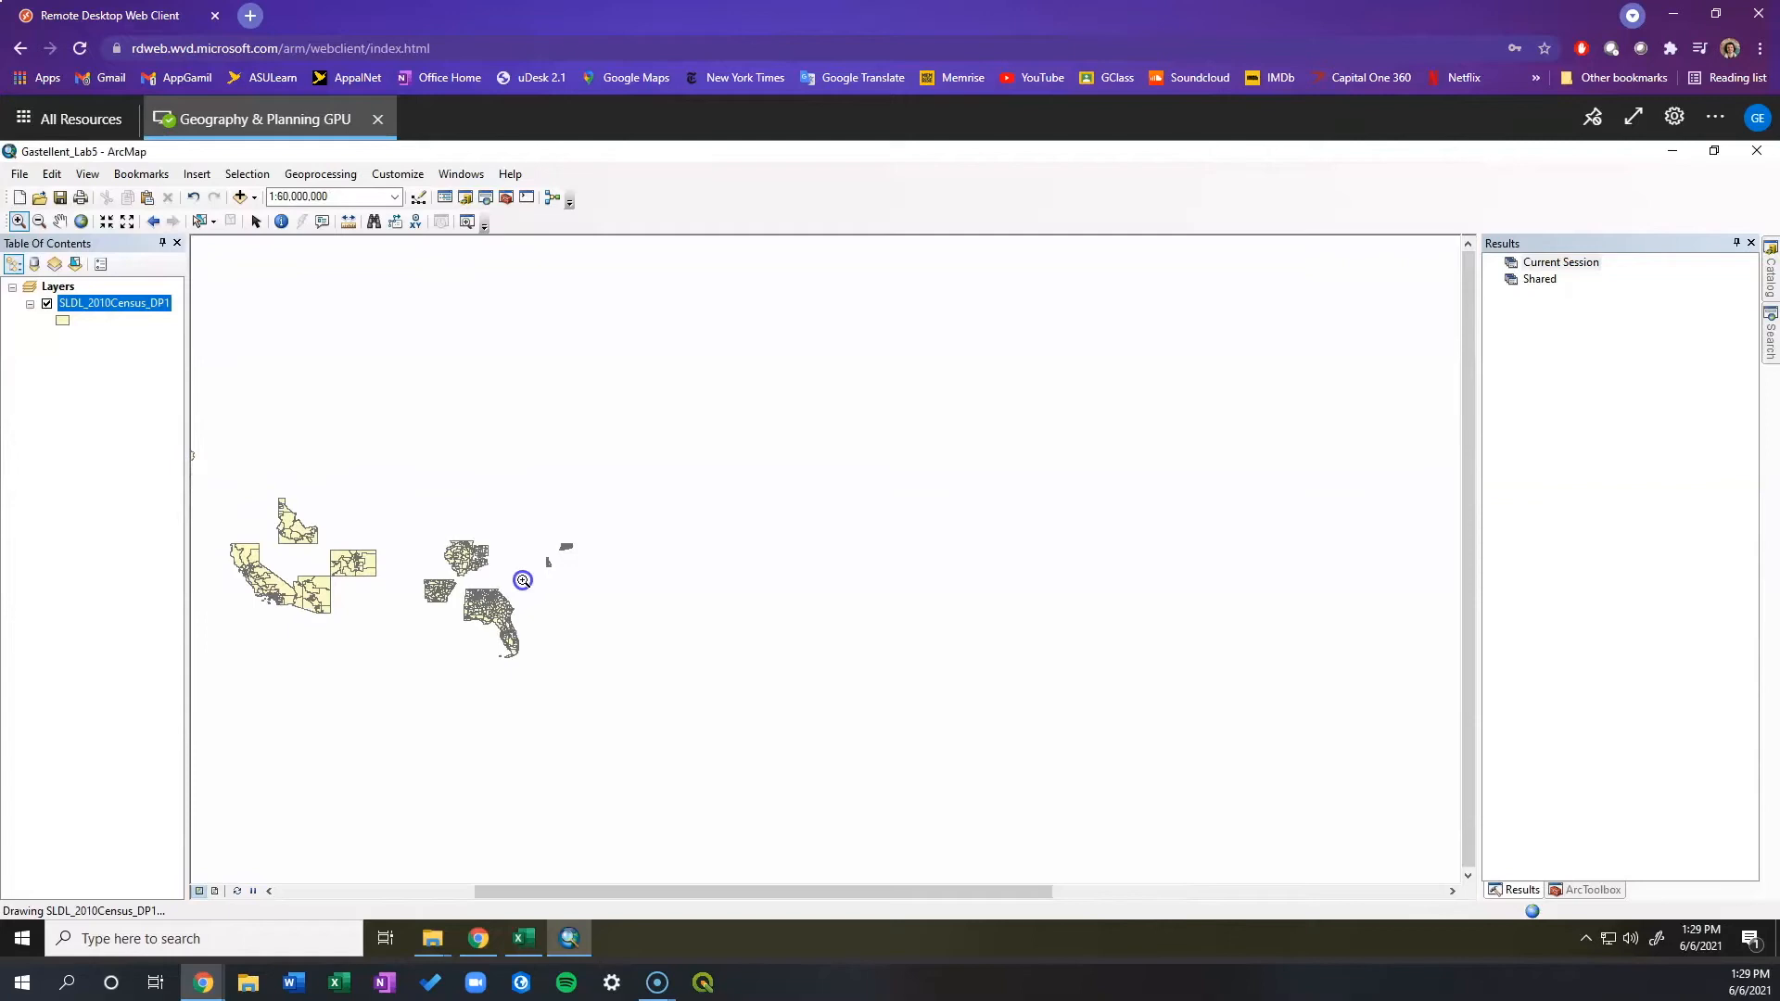
{"action": "left_click", "coordinate": [526, 569]}
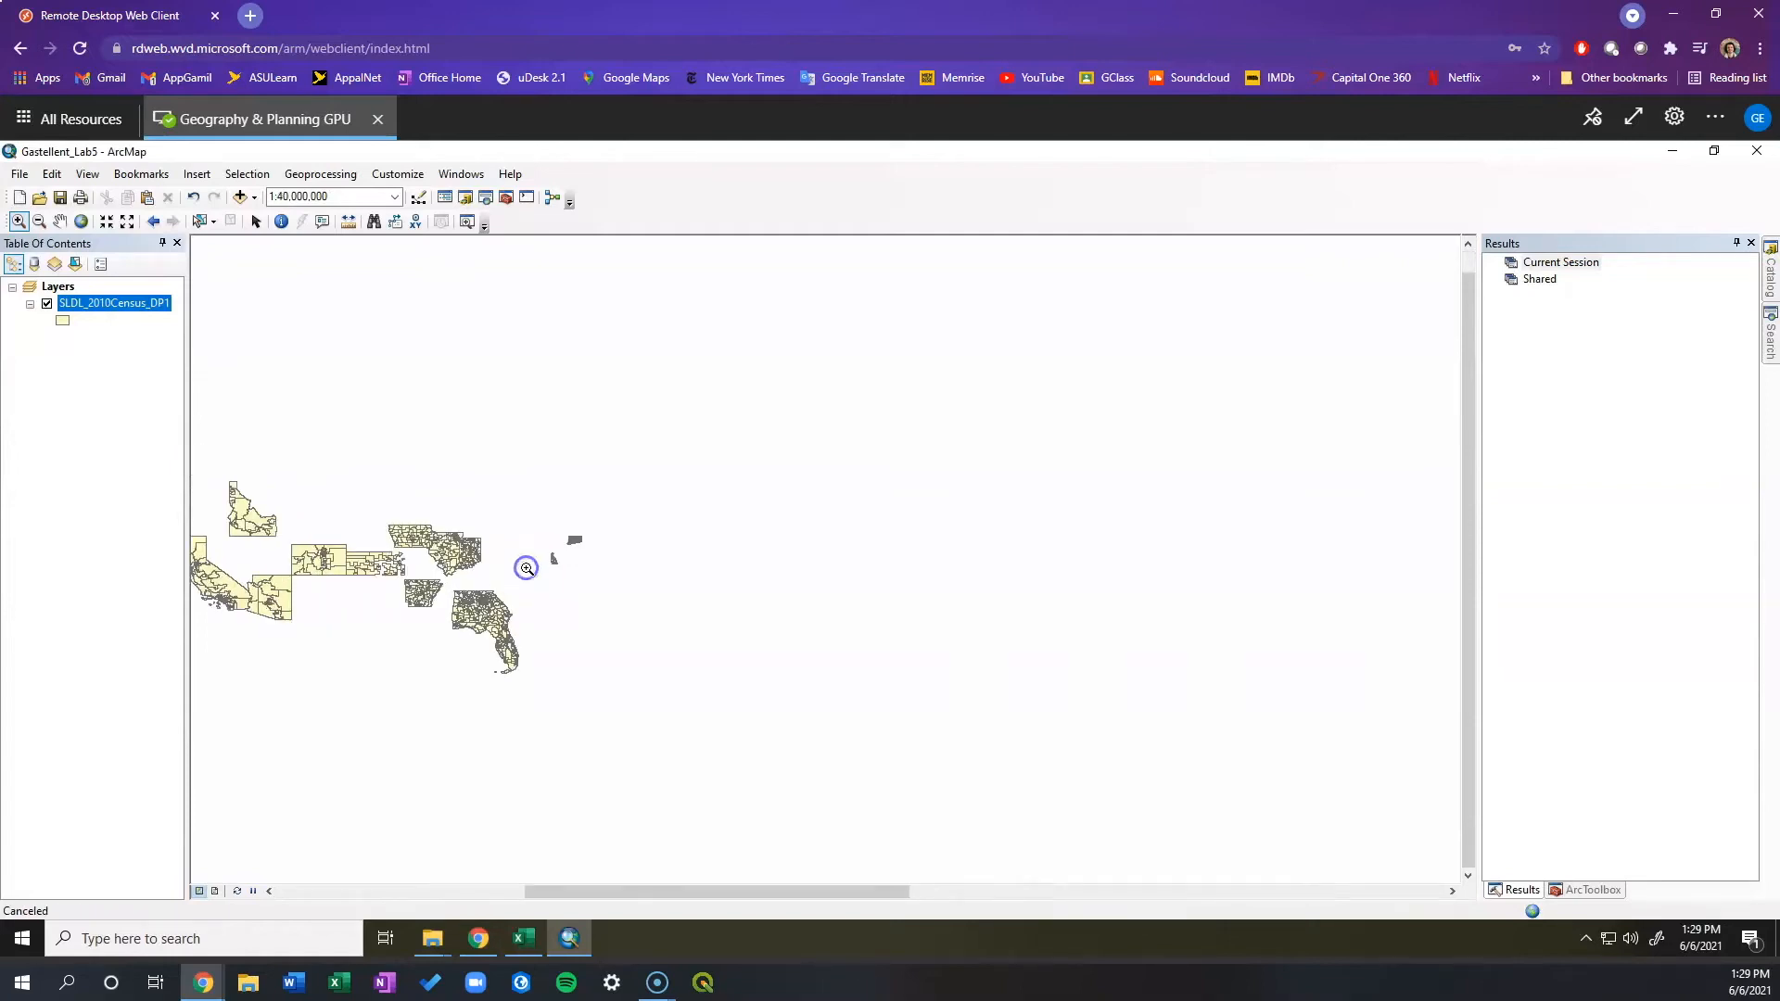
{"action": "left_click", "coordinate": [526, 569]}
{"action": "left_click", "coordinate": [527, 569]}
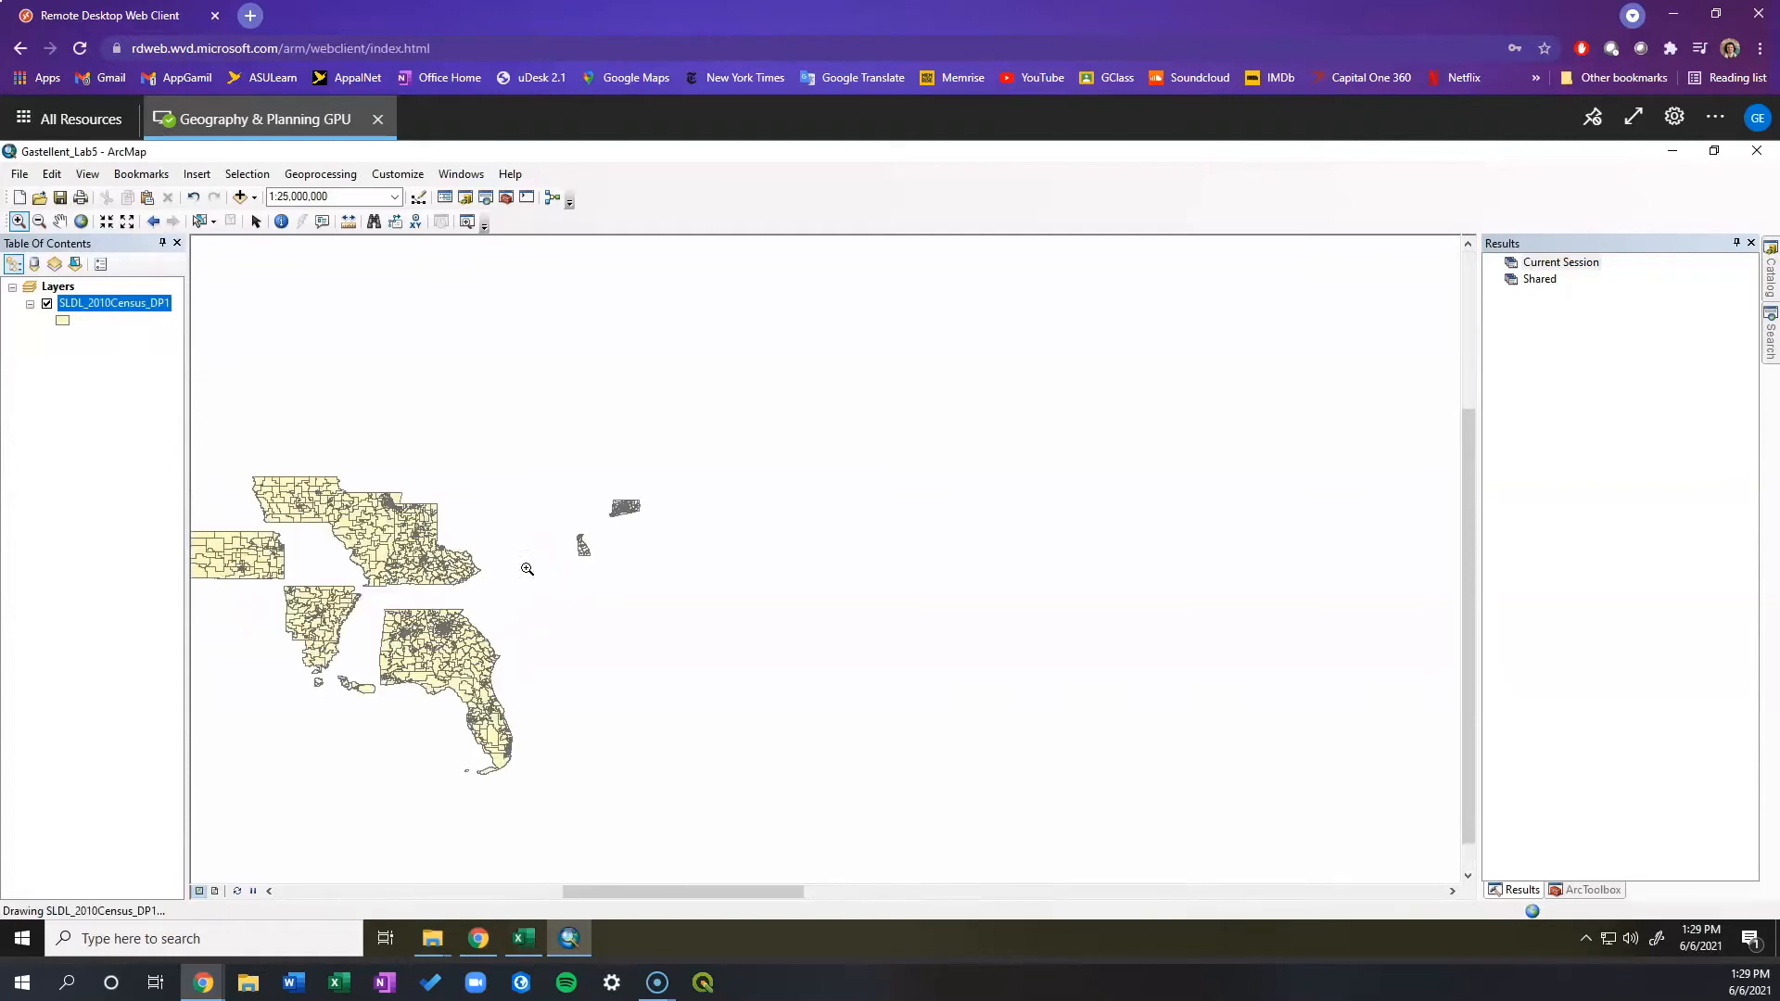
{"action": "left_click", "coordinate": [527, 568]}
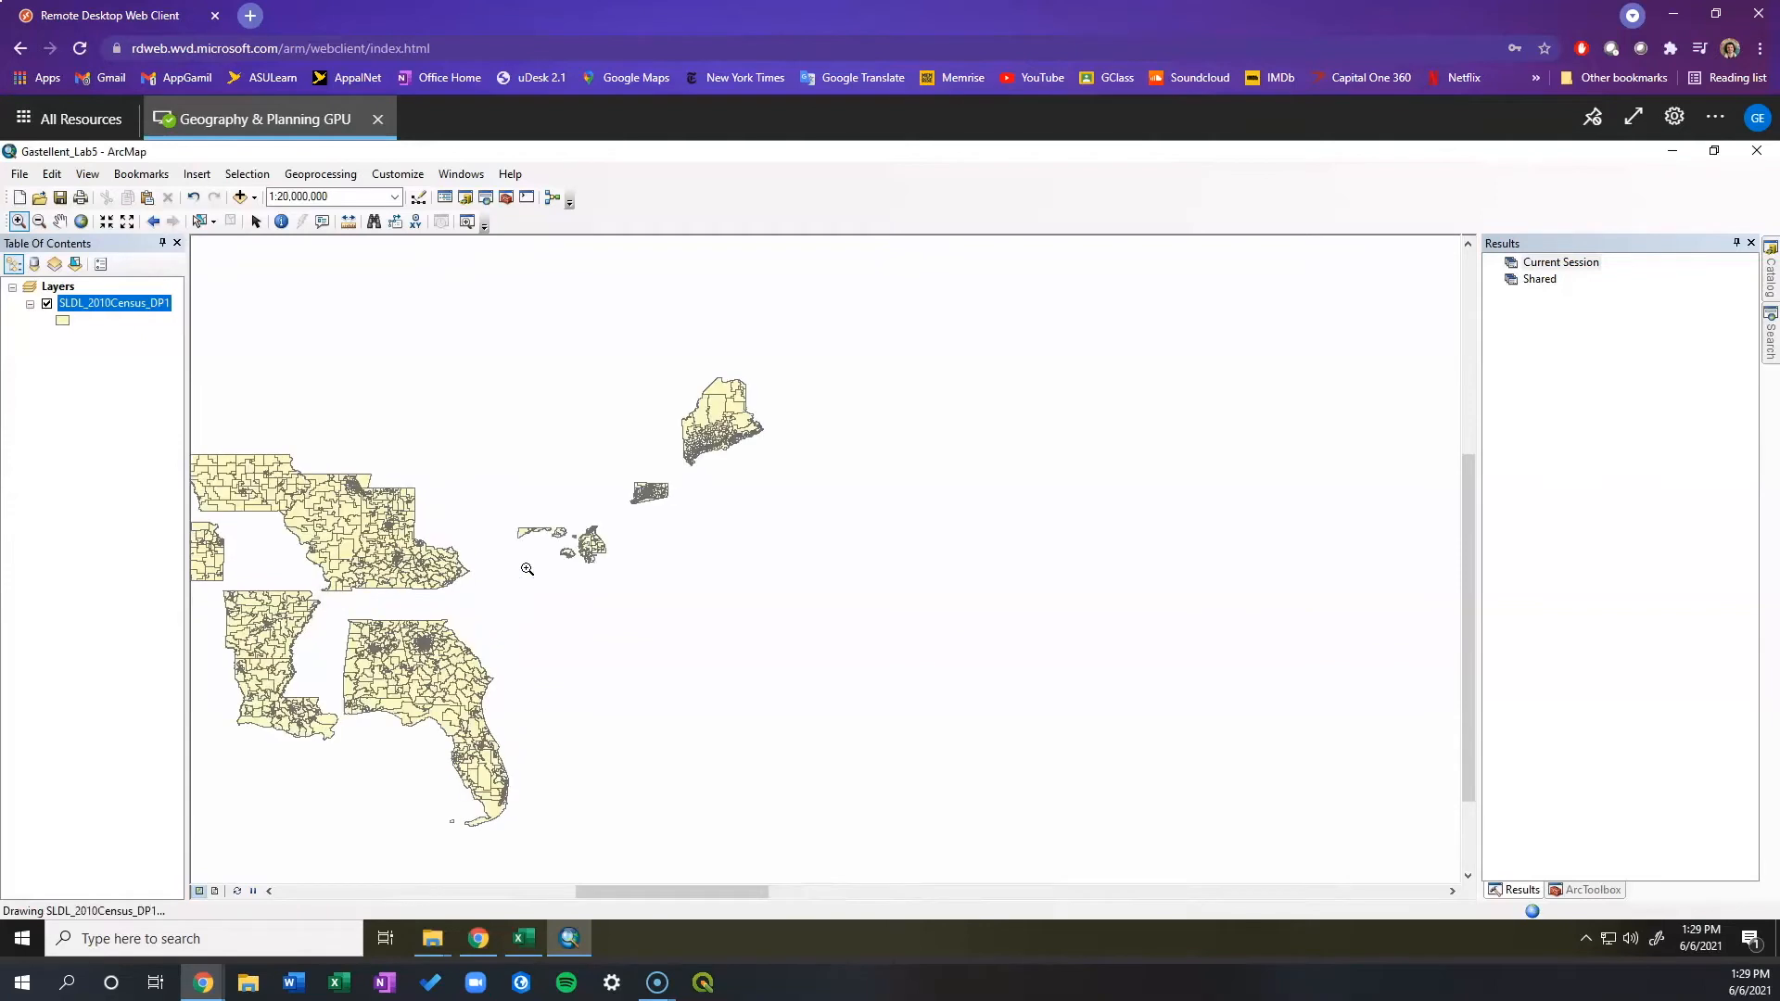
{"action": "left_click", "coordinate": [528, 585]}
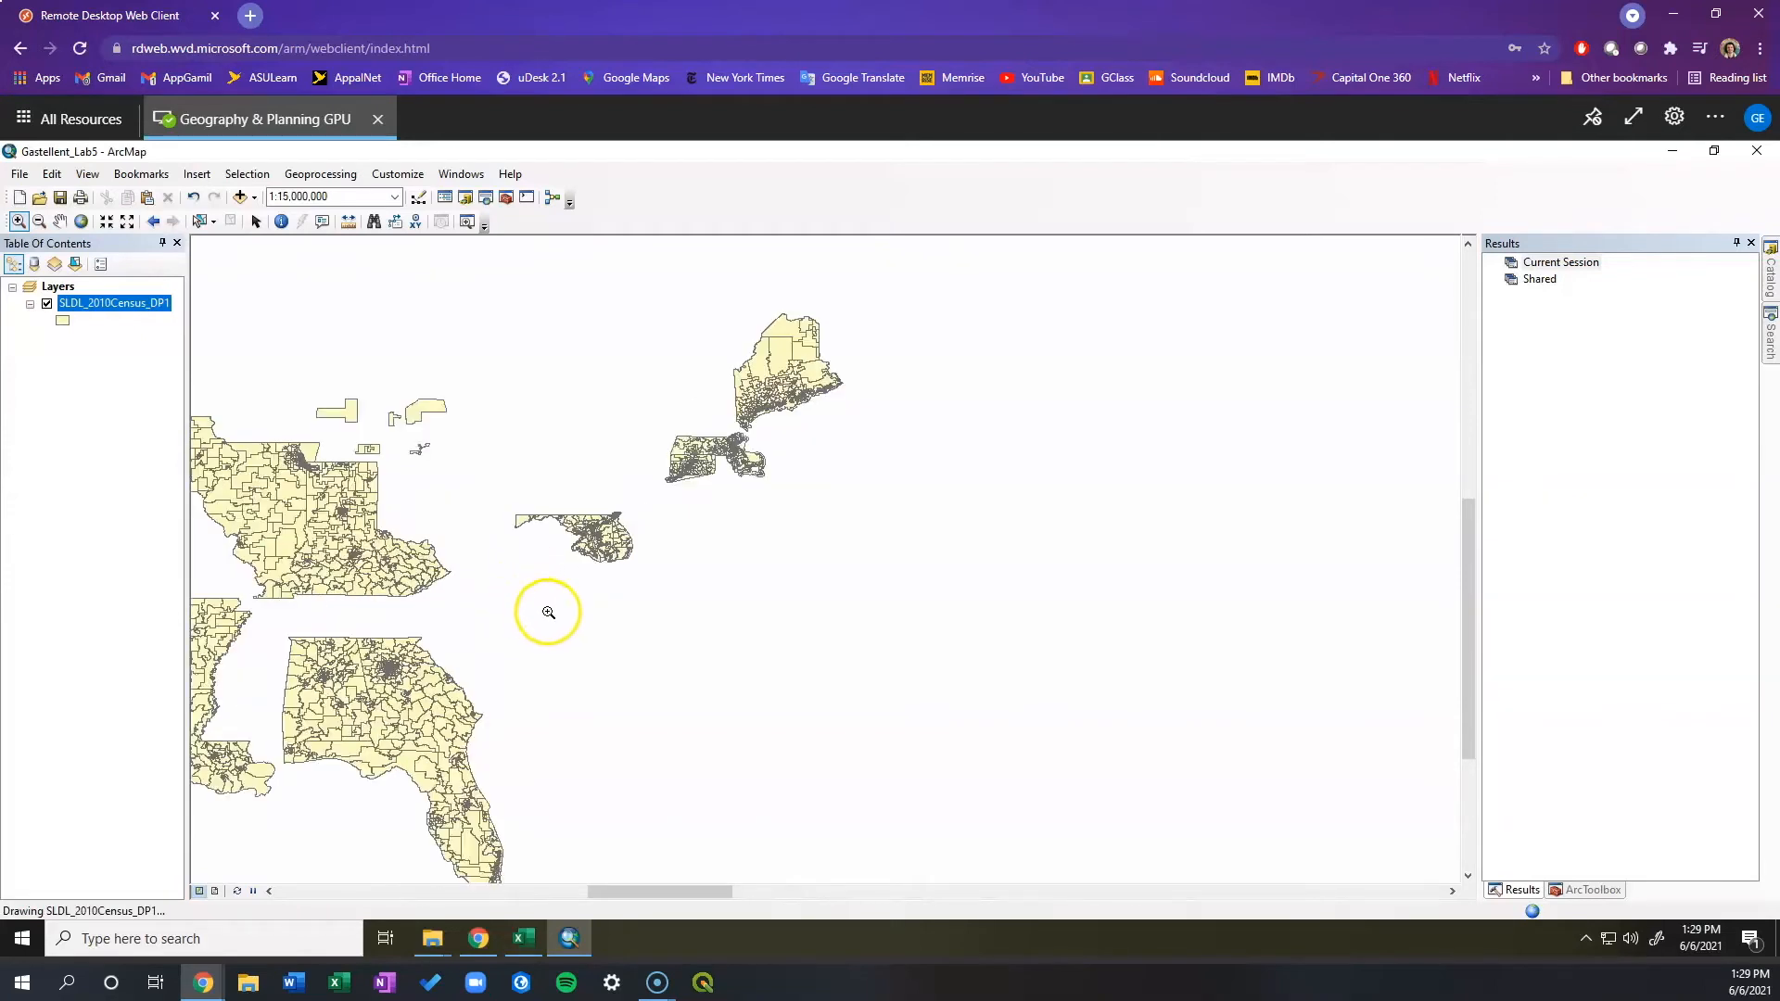
{"action": "left_click", "coordinate": [512, 630]}
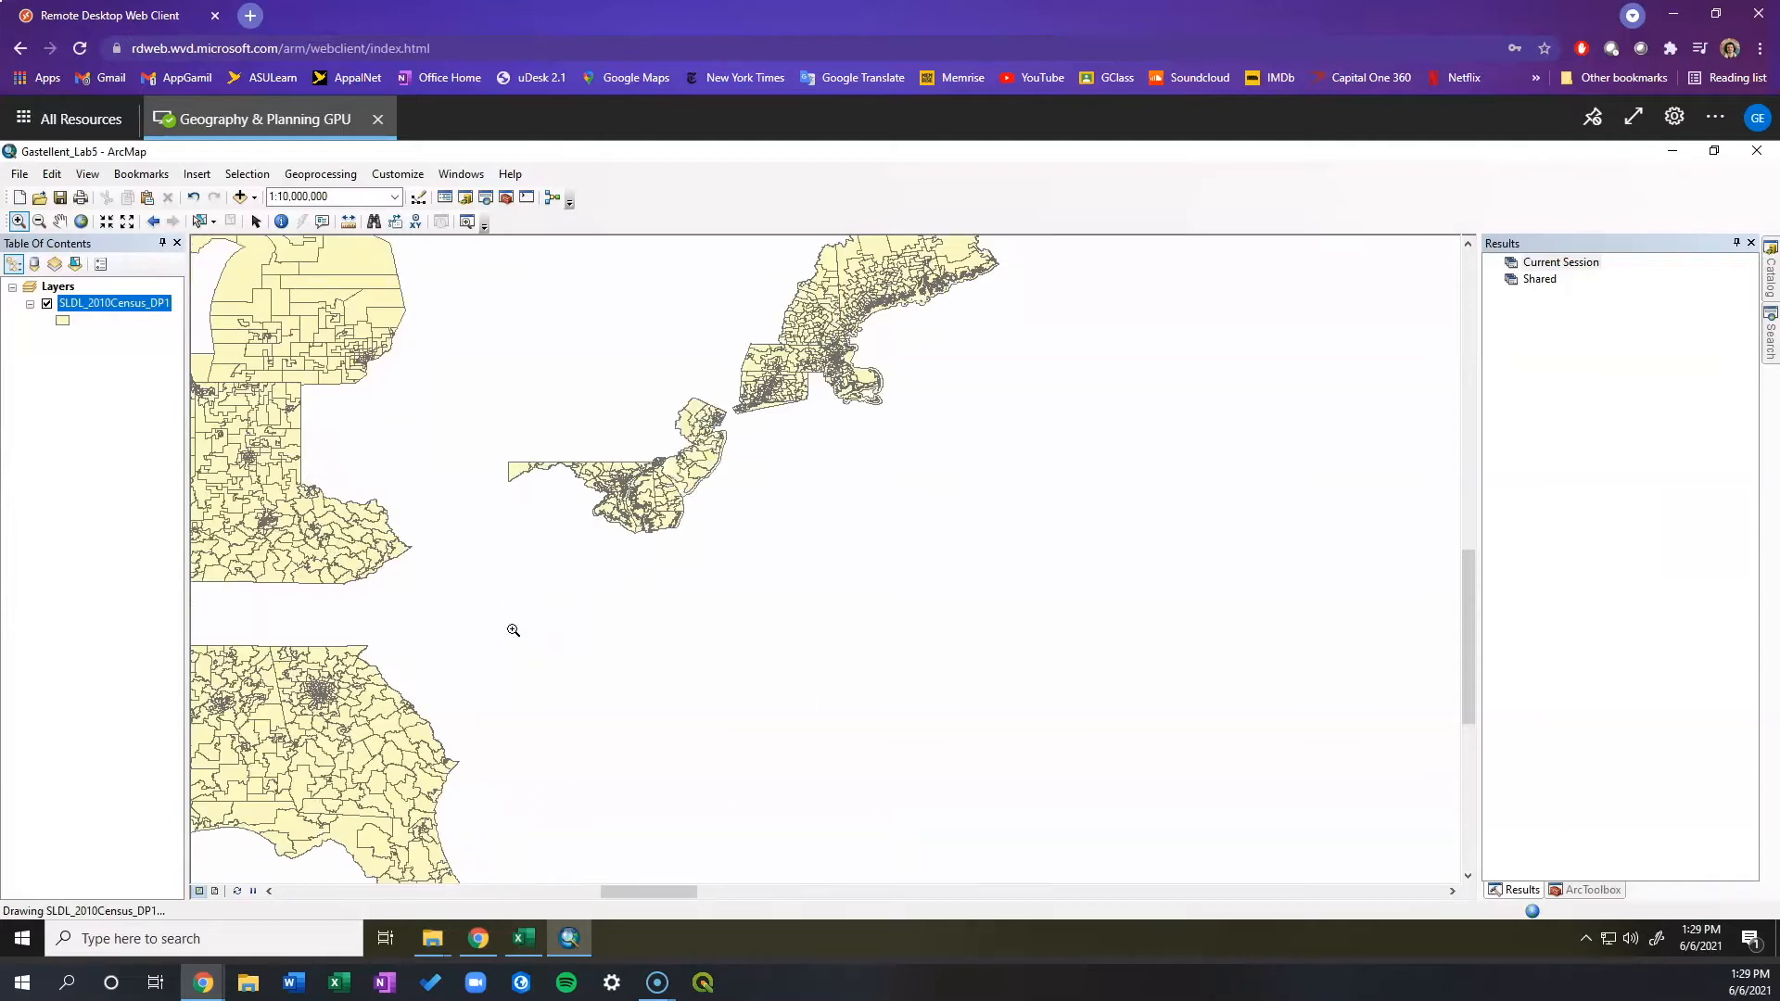
{"action": "left_click", "coordinate": [501, 594]}
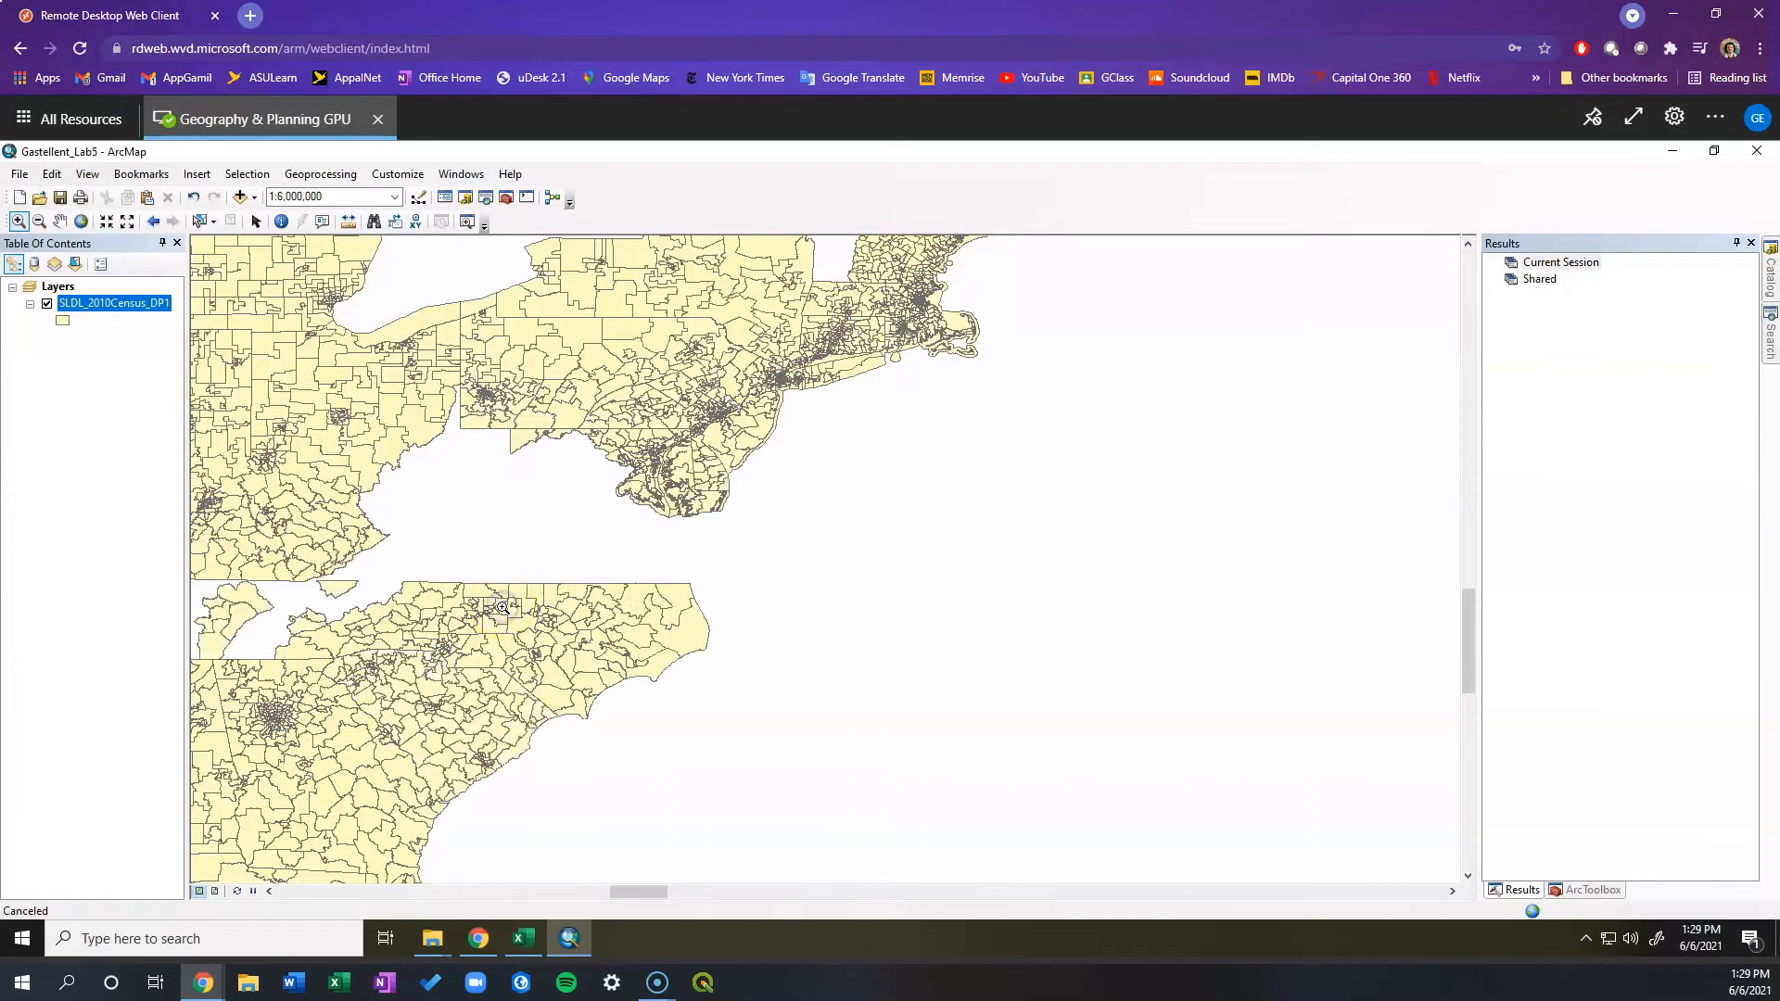
{"action": "left_click", "coordinate": [503, 607]}
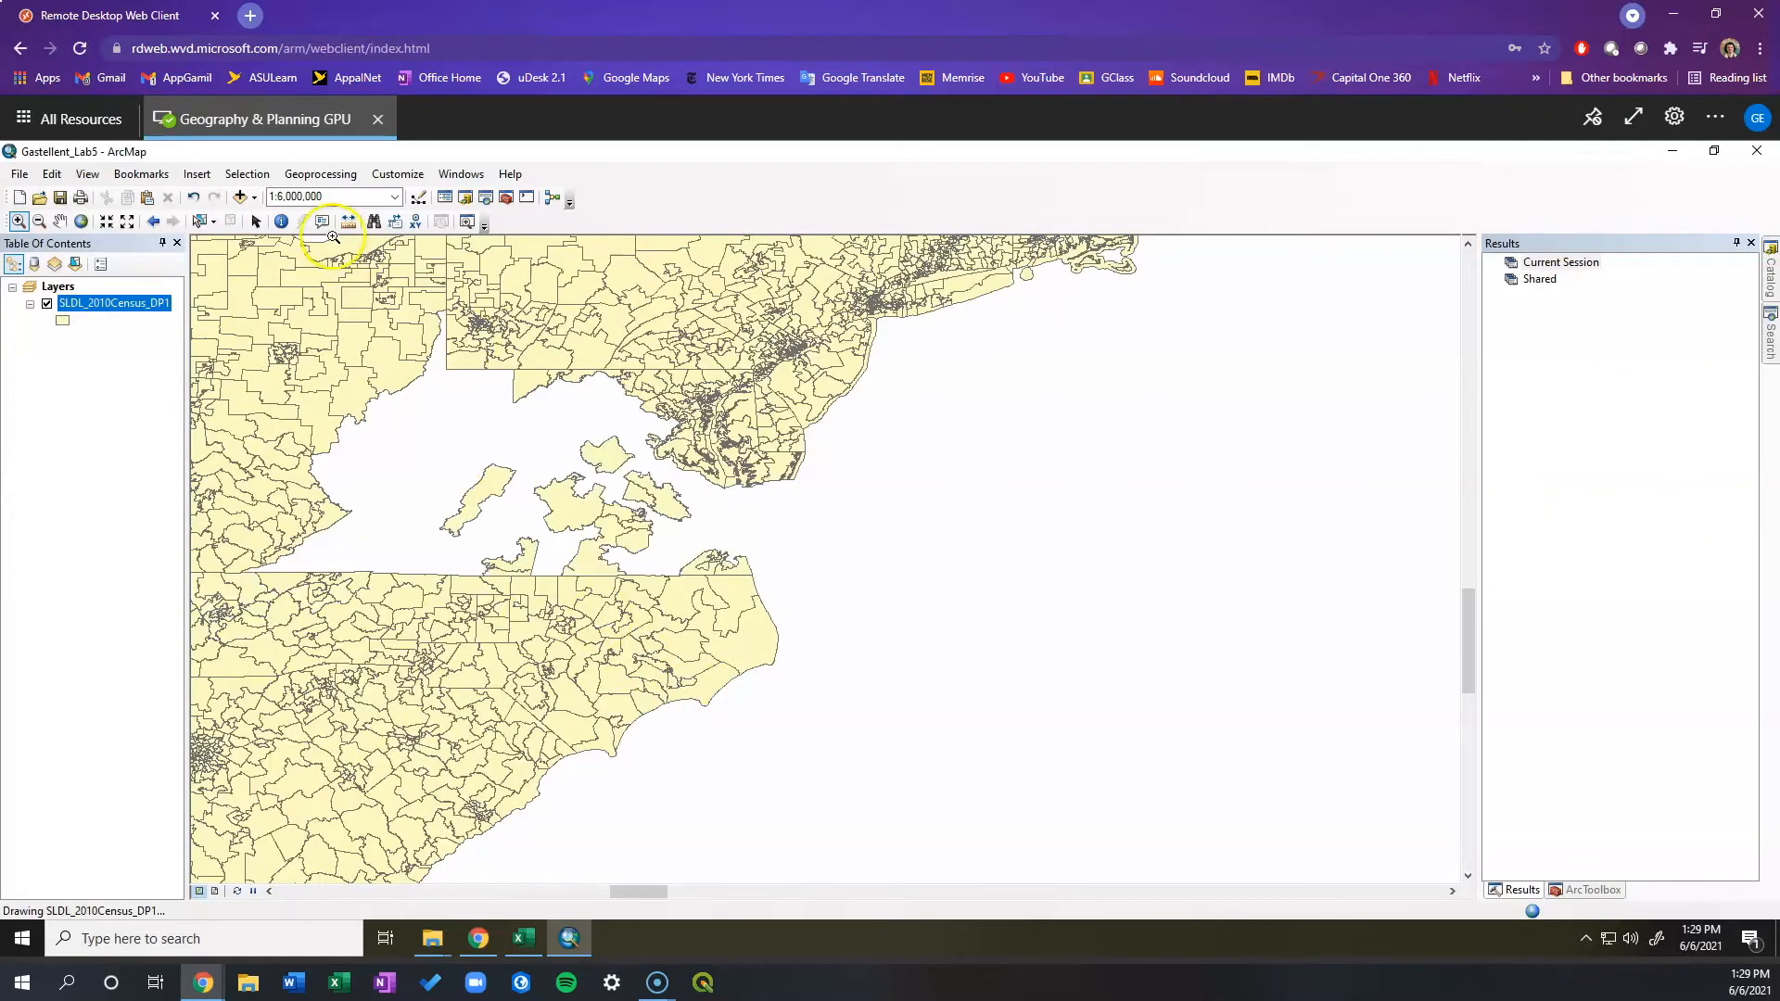
{"action": "left_click", "coordinate": [284, 442]}
{"action": "left_click", "coordinate": [60, 221]}
{"action": "left_click_drag", "start_coordinate": [551, 555], "coordinate": [613, 517]}
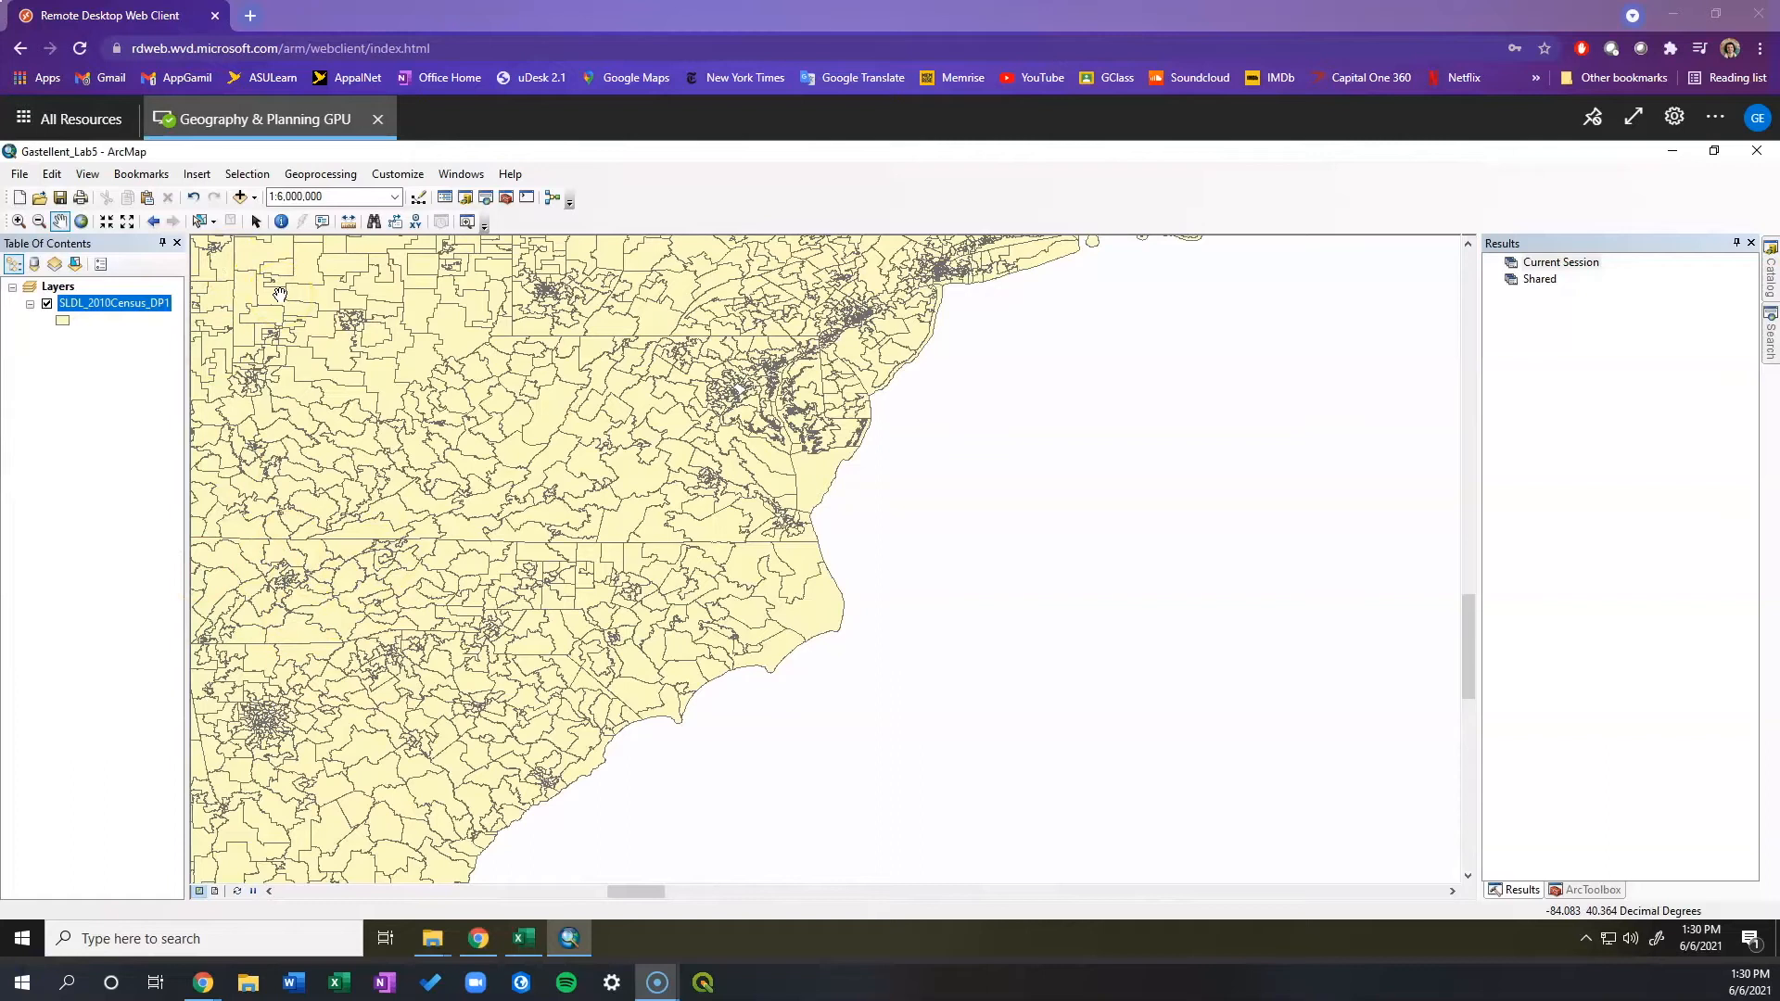
Identify State House Districts 28 and 52 in North Carolina to examine their census attributes, closing the results after each.
{"action": "left_click", "coordinate": [283, 221]}
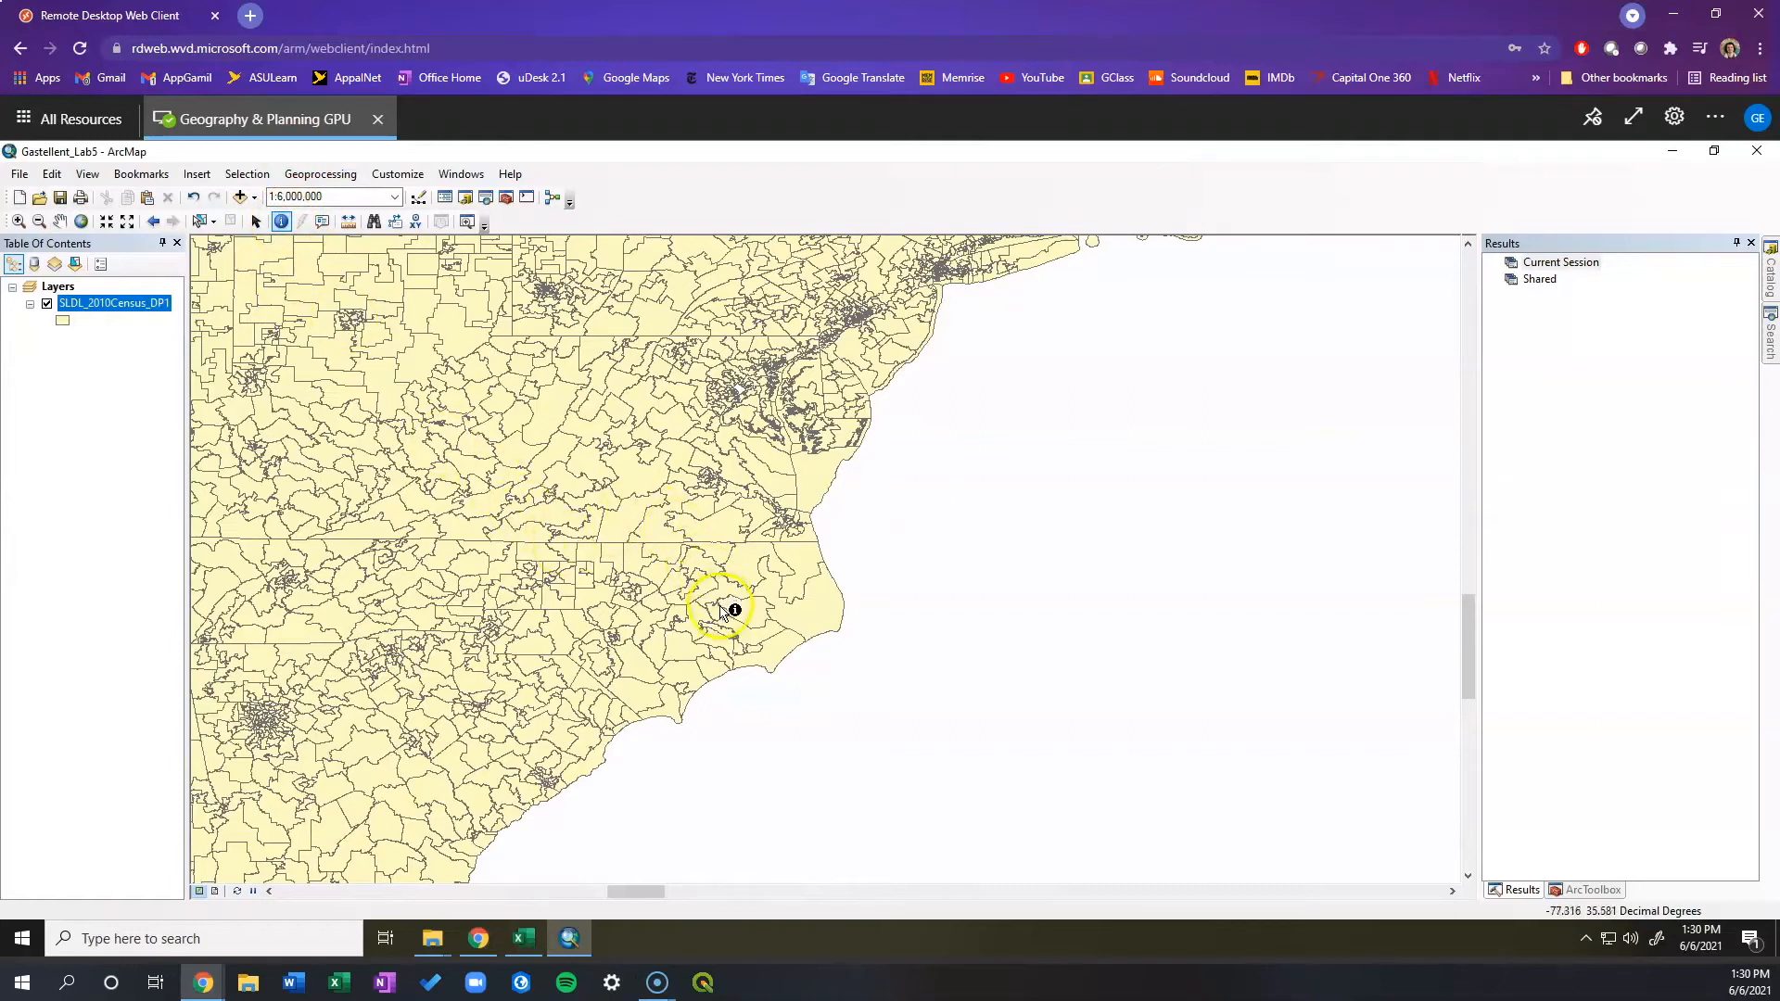
{"action": "left_click", "coordinate": [653, 617]}
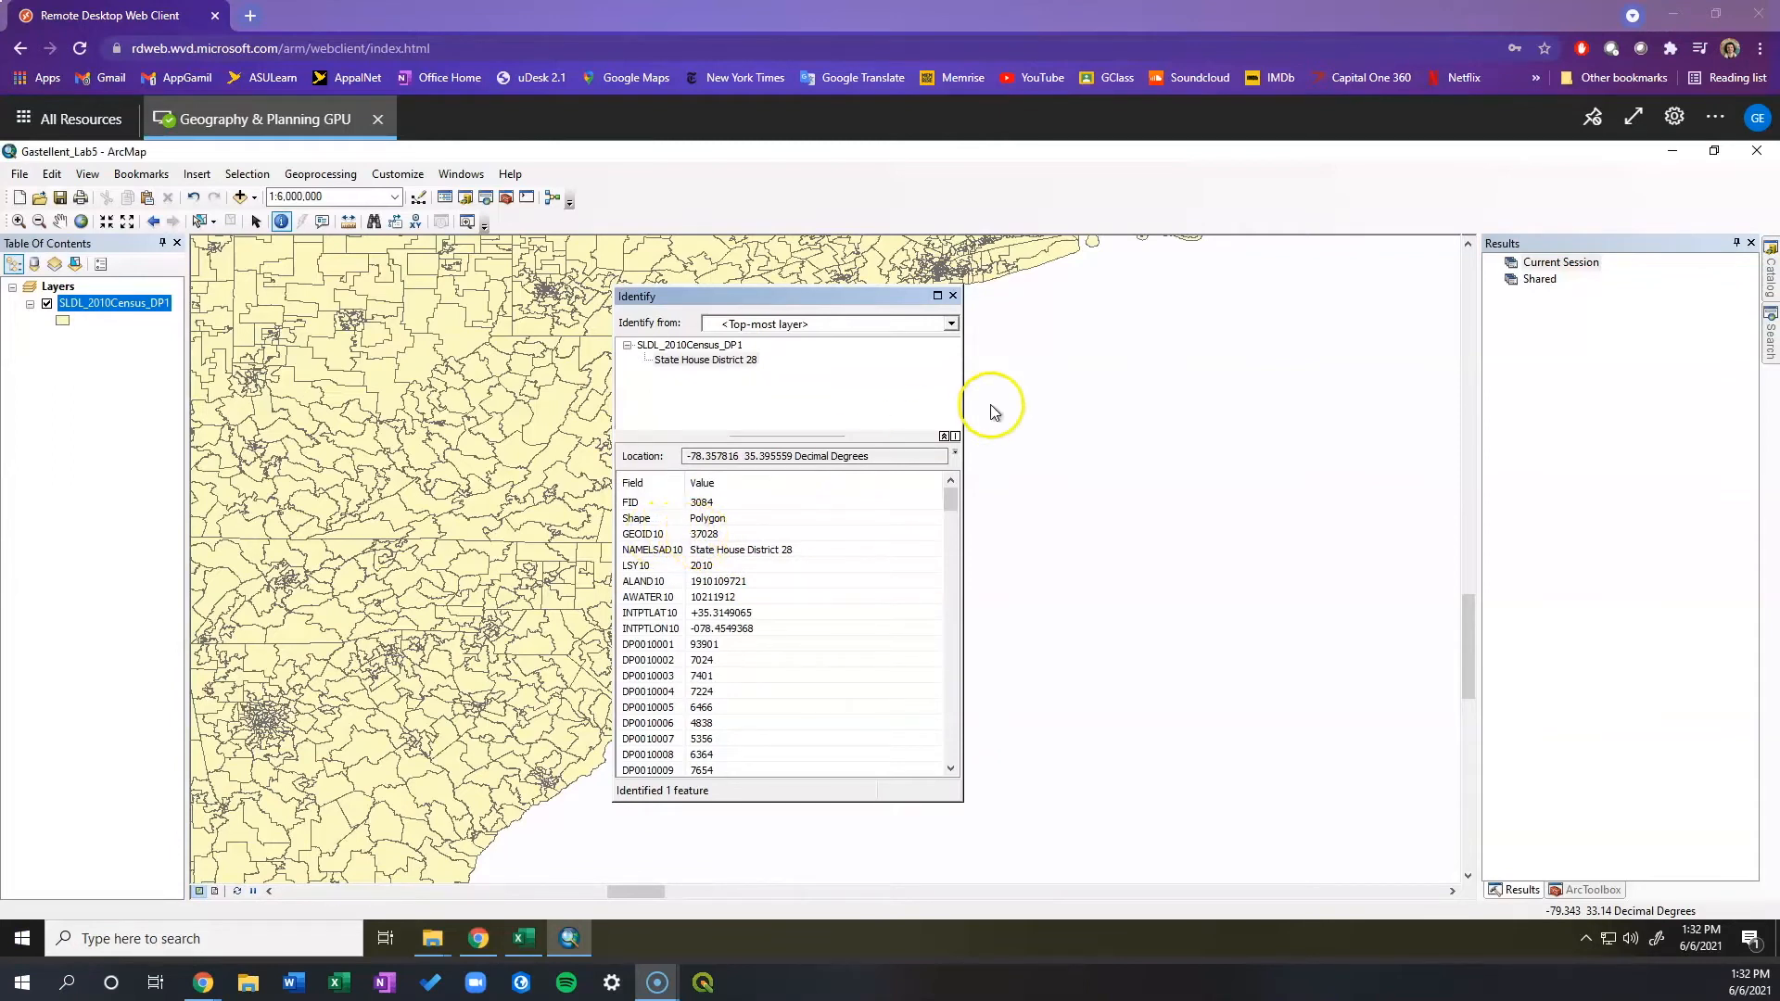
{"action": "left_click", "coordinate": [952, 296]}
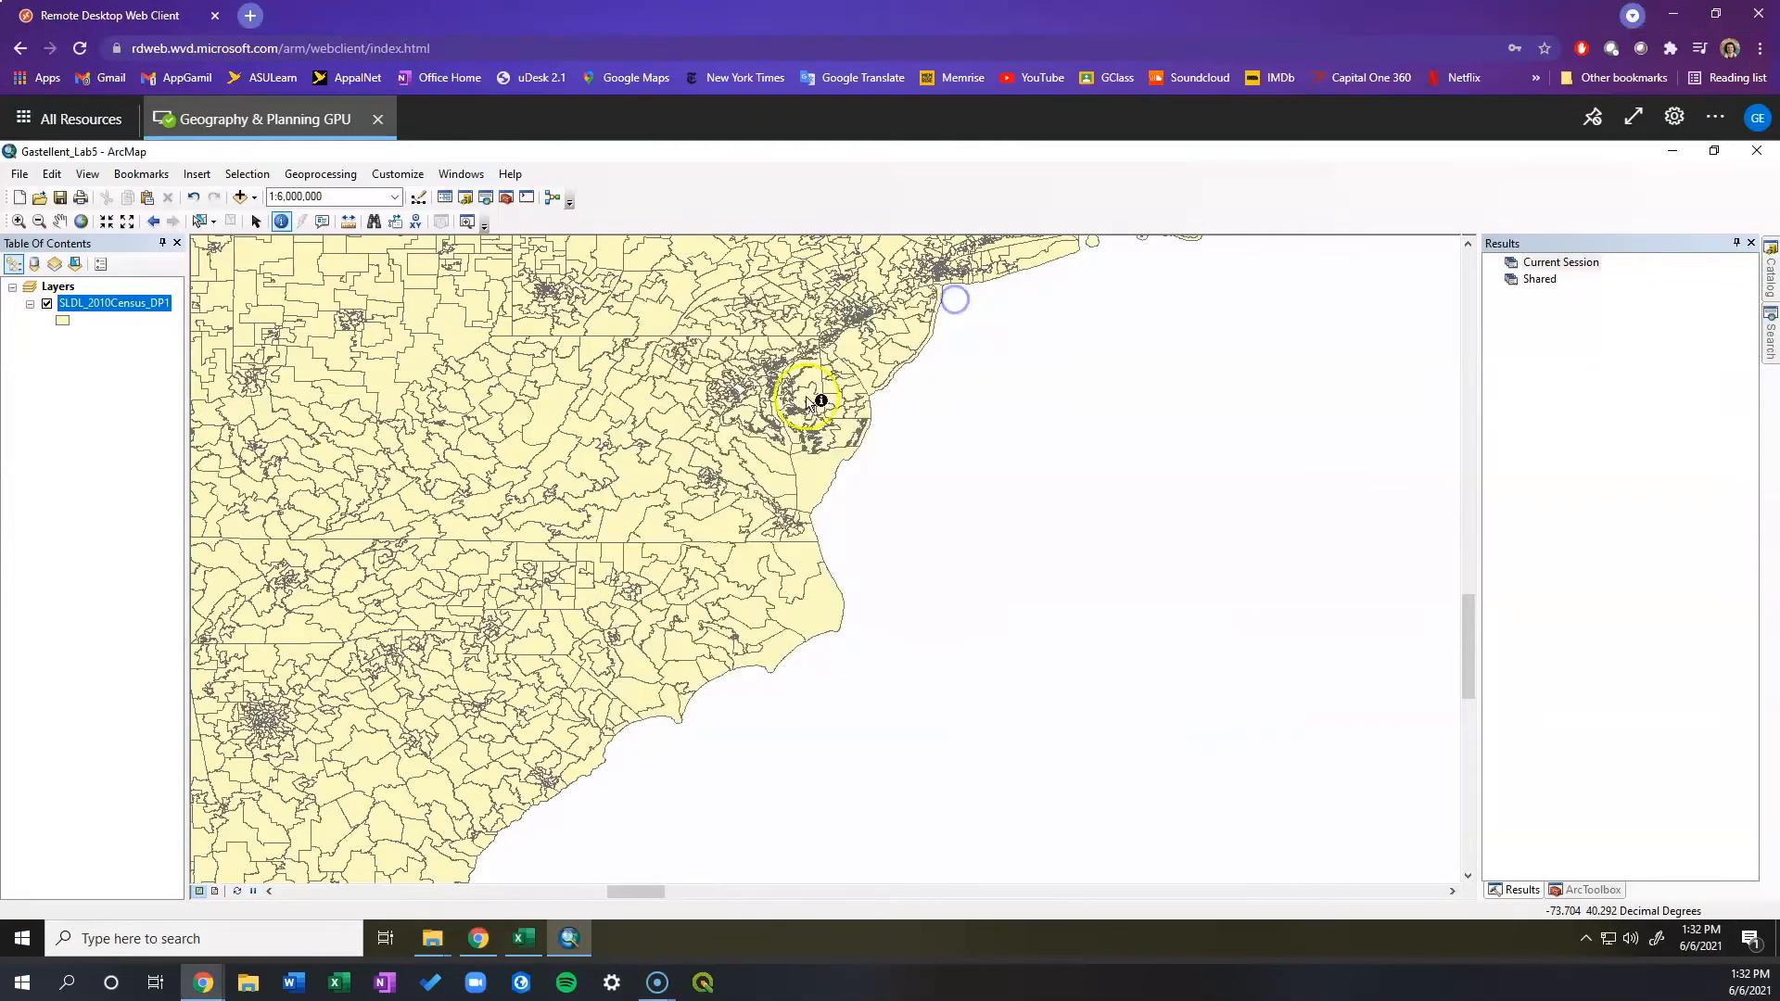
{"action": "left_click", "coordinate": [579, 633]}
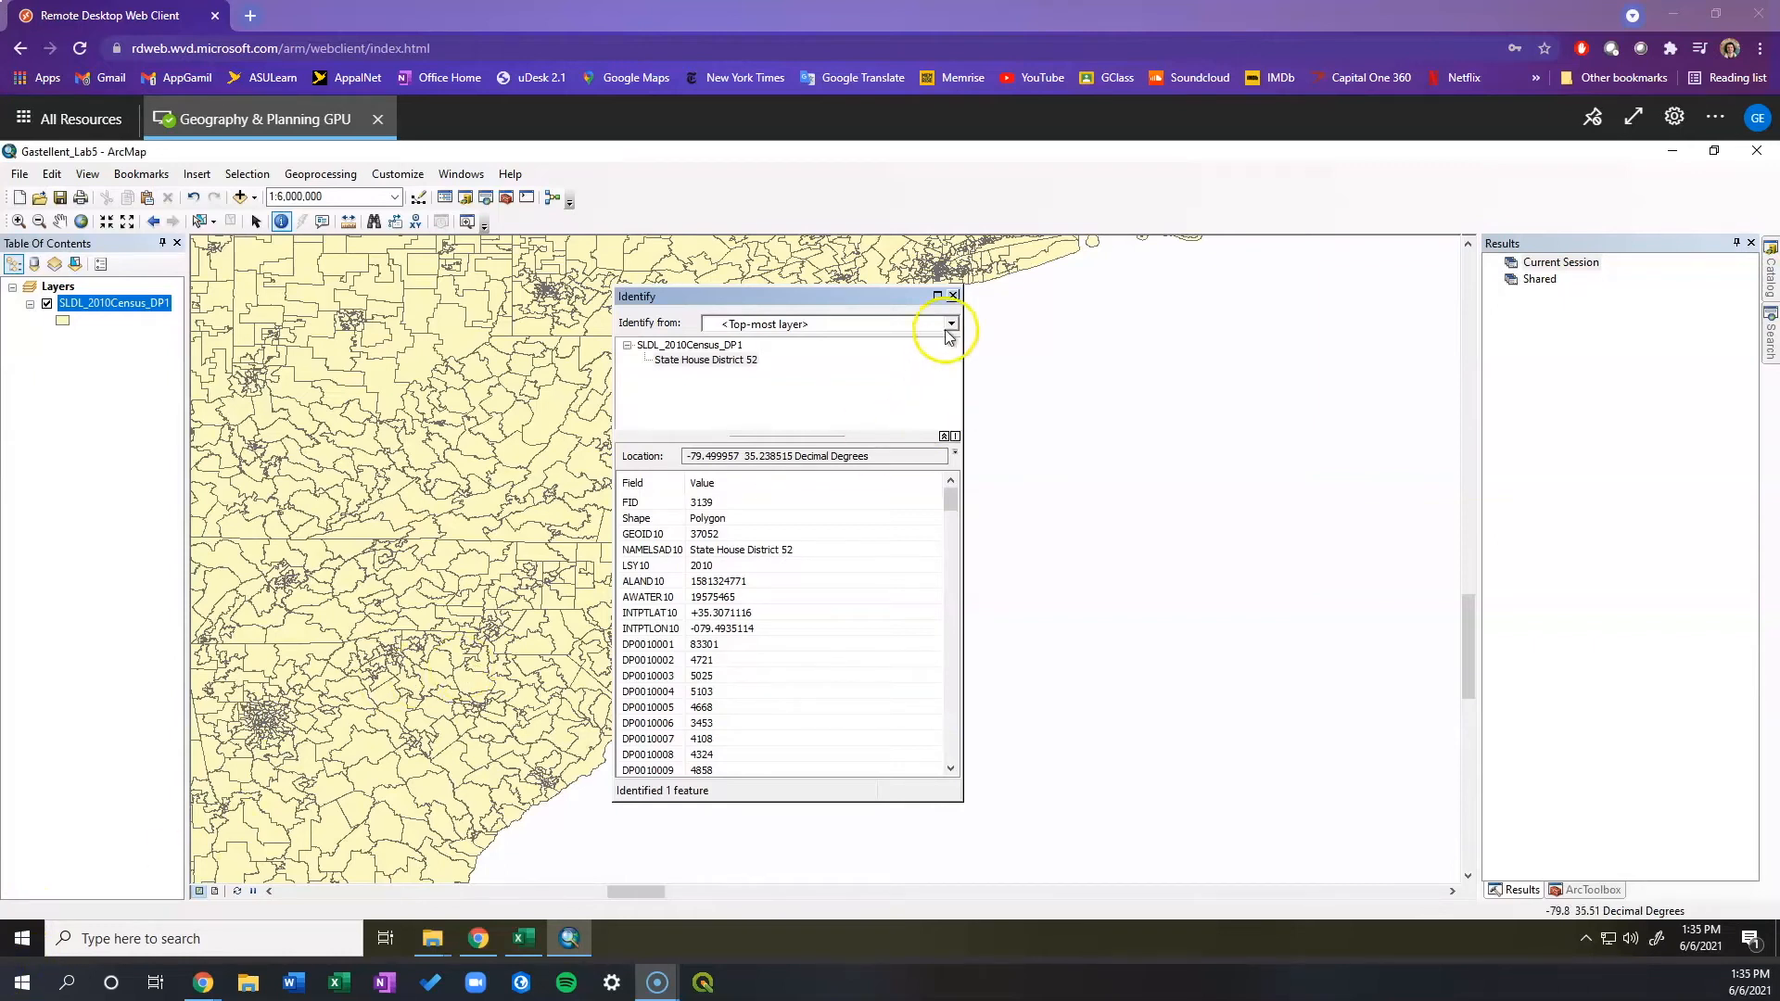
{"action": "left_click", "coordinate": [953, 296]}
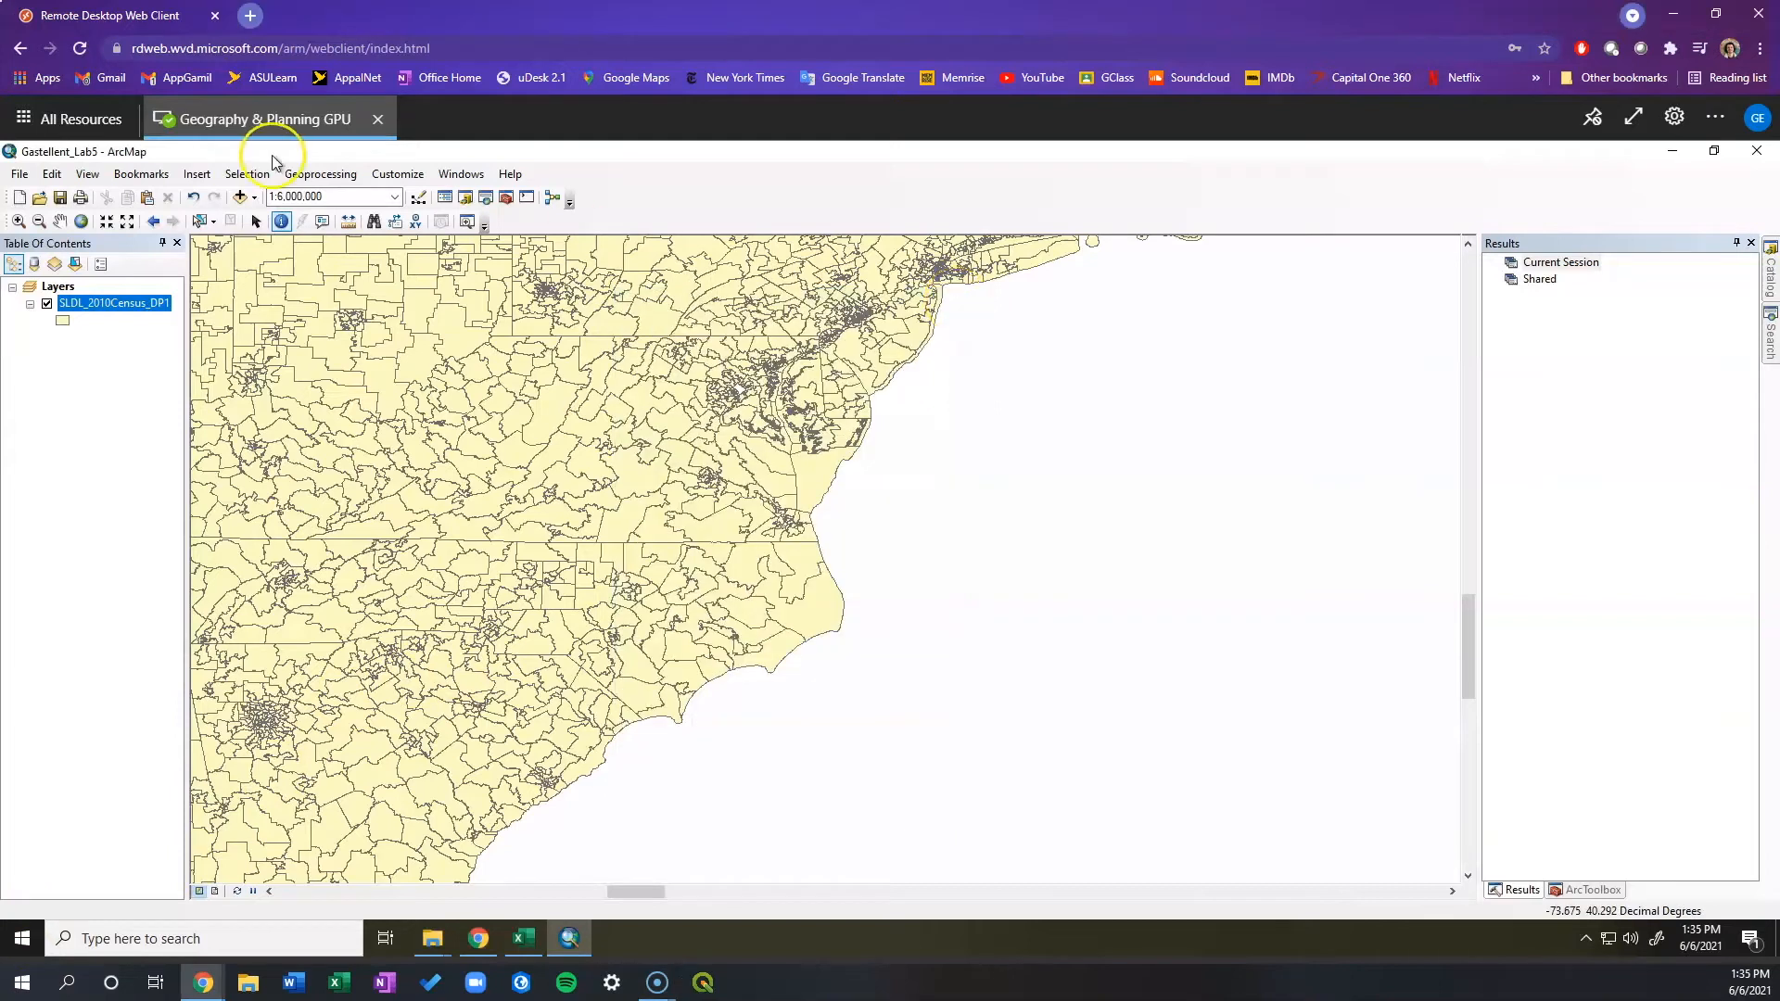
Start a definition query for the SLDL_2010Census_DP1 layer in the Query Builder with the condition "GEOID10" >= '37000'.
{"action": "right_click", "coordinate": [142, 313]}
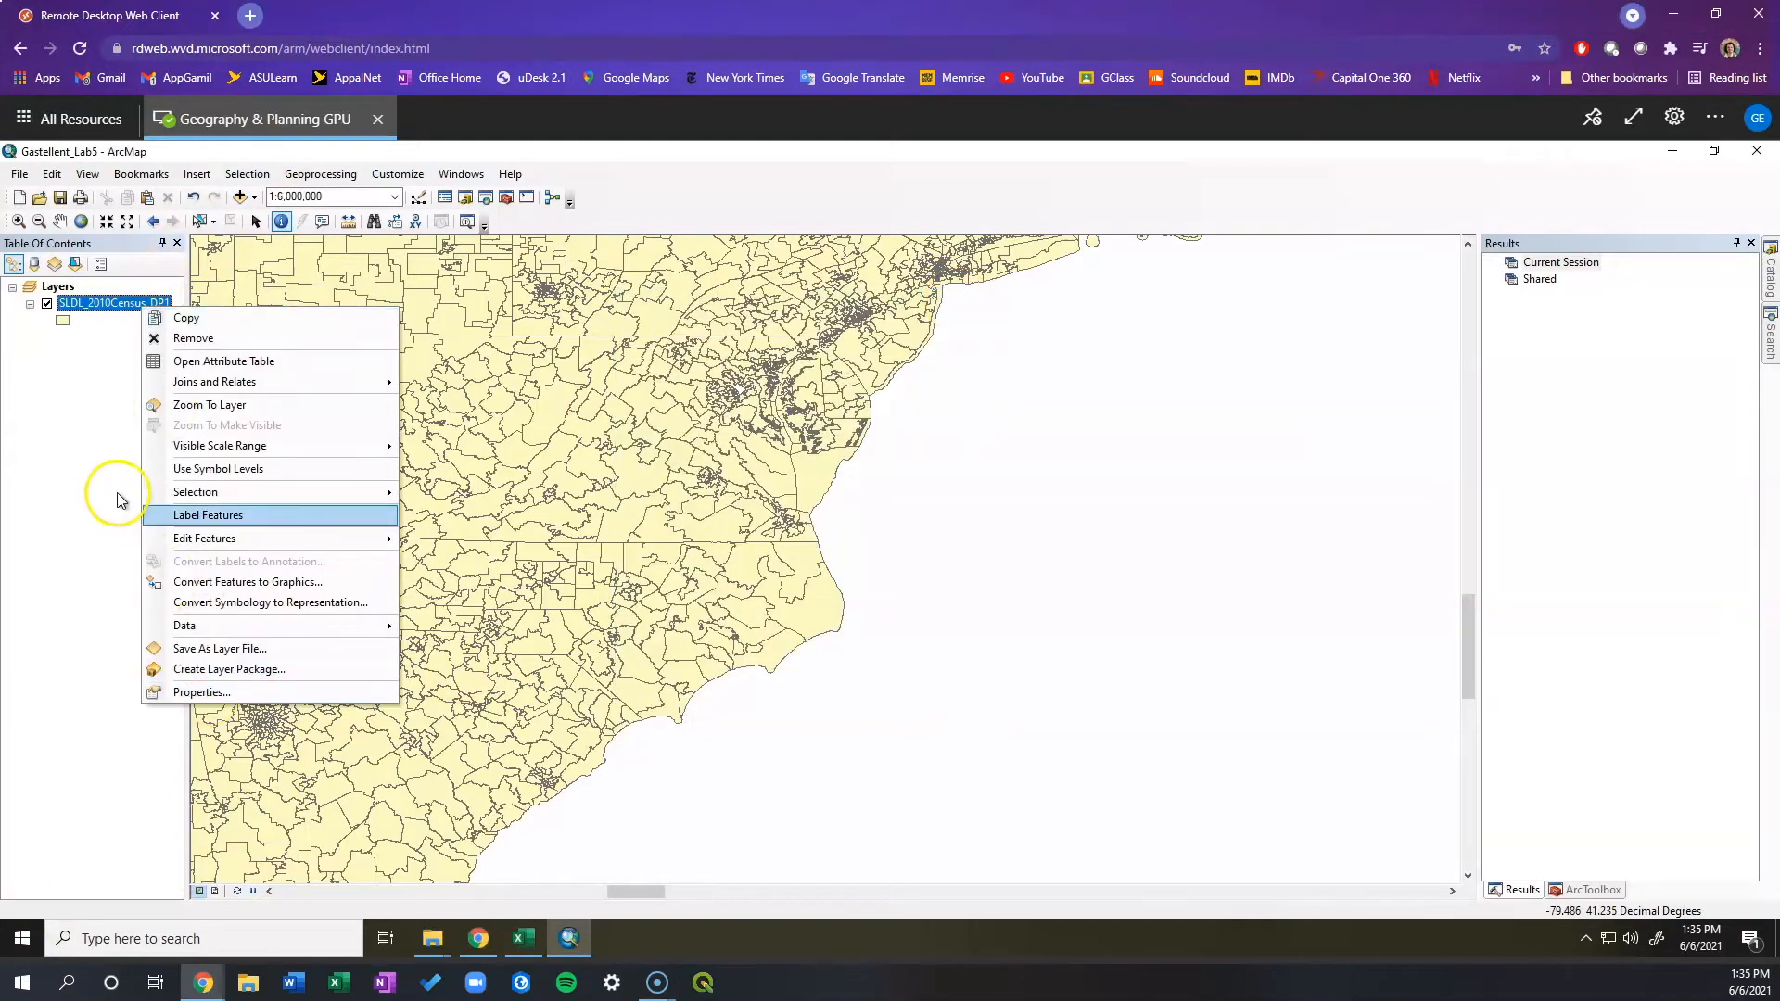
{"action": "left_click", "coordinate": [94, 471]}
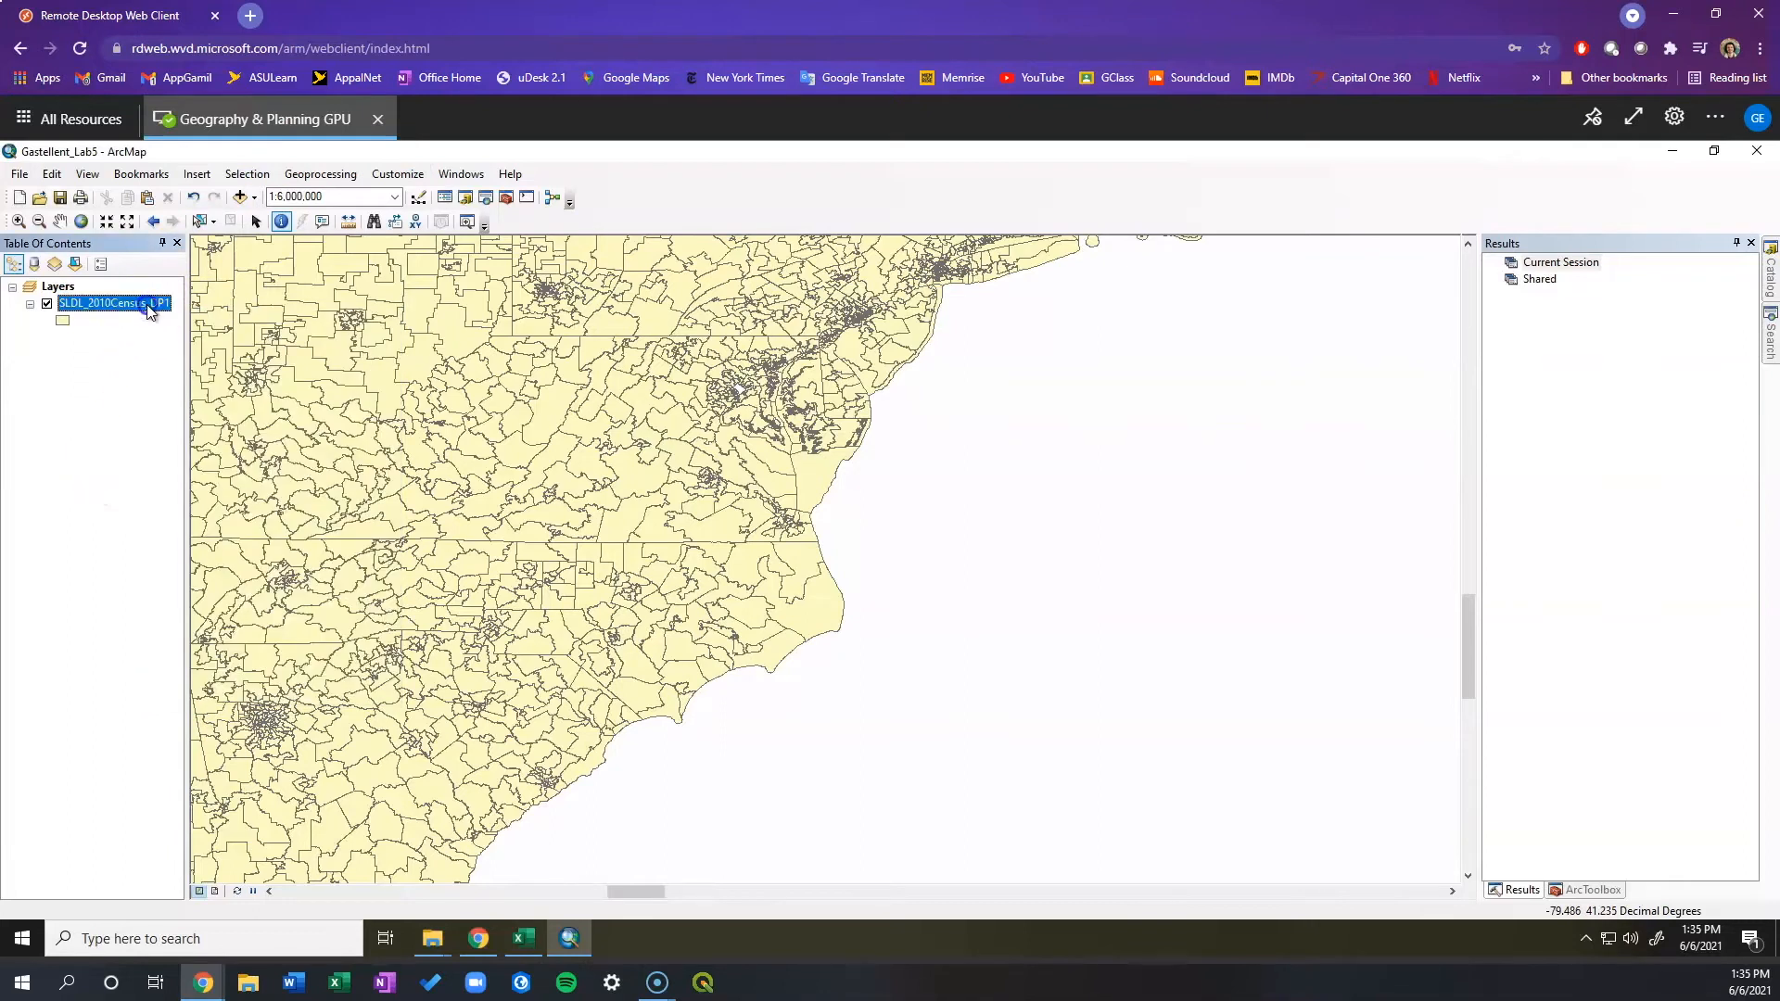
{"action": "left_click", "coordinate": [514, 468]}
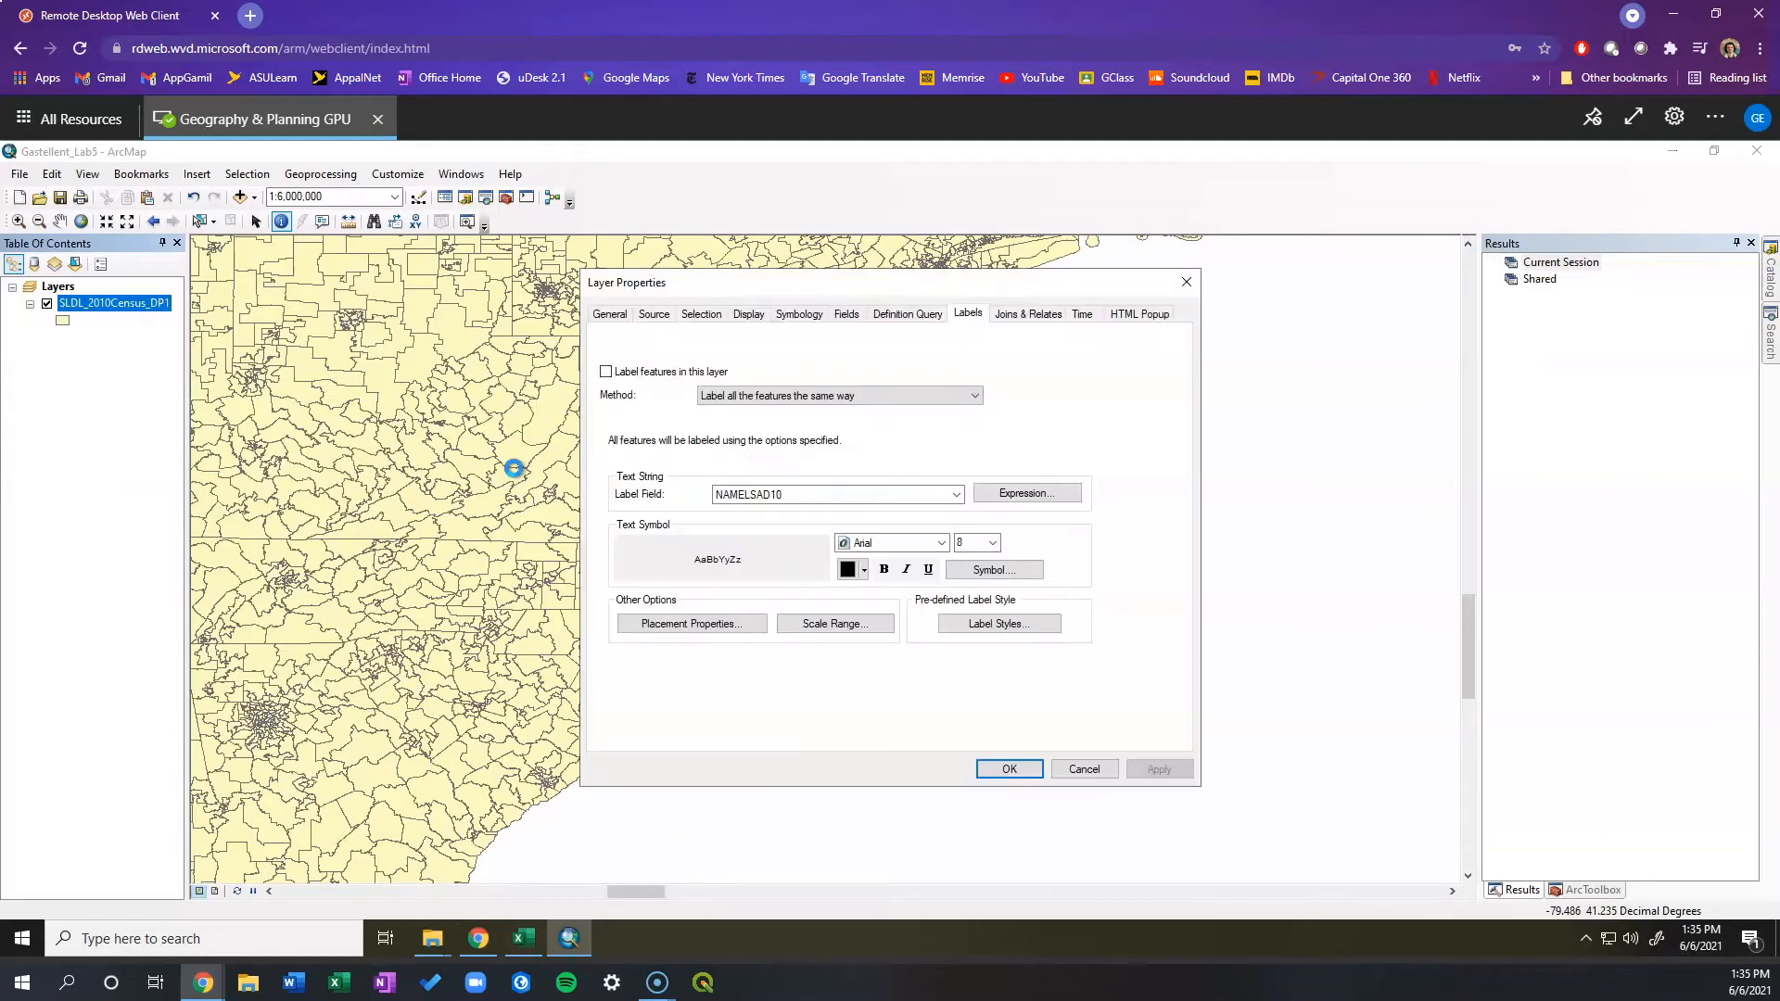
{"action": "left_click", "coordinate": [921, 321]}
{"action": "left_click", "coordinate": [673, 535]}
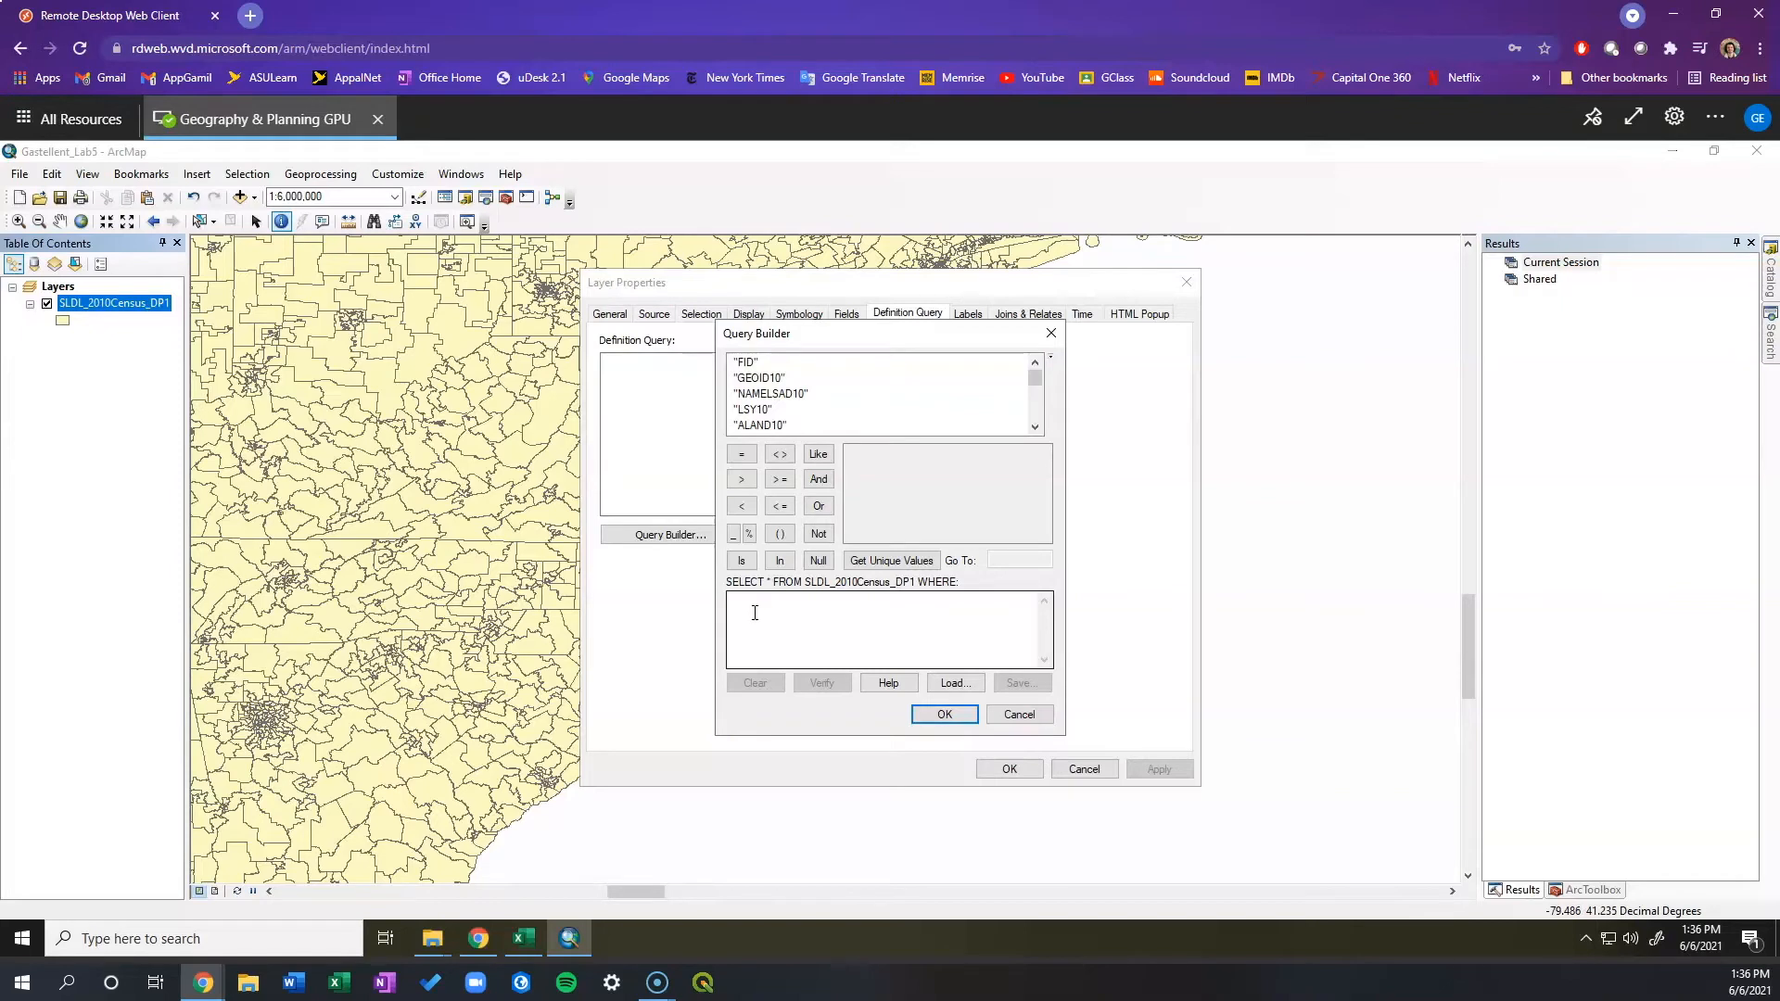
{"action": "left_click", "coordinate": [762, 378]}
{"action": "double_click", "coordinate": [762, 377]}
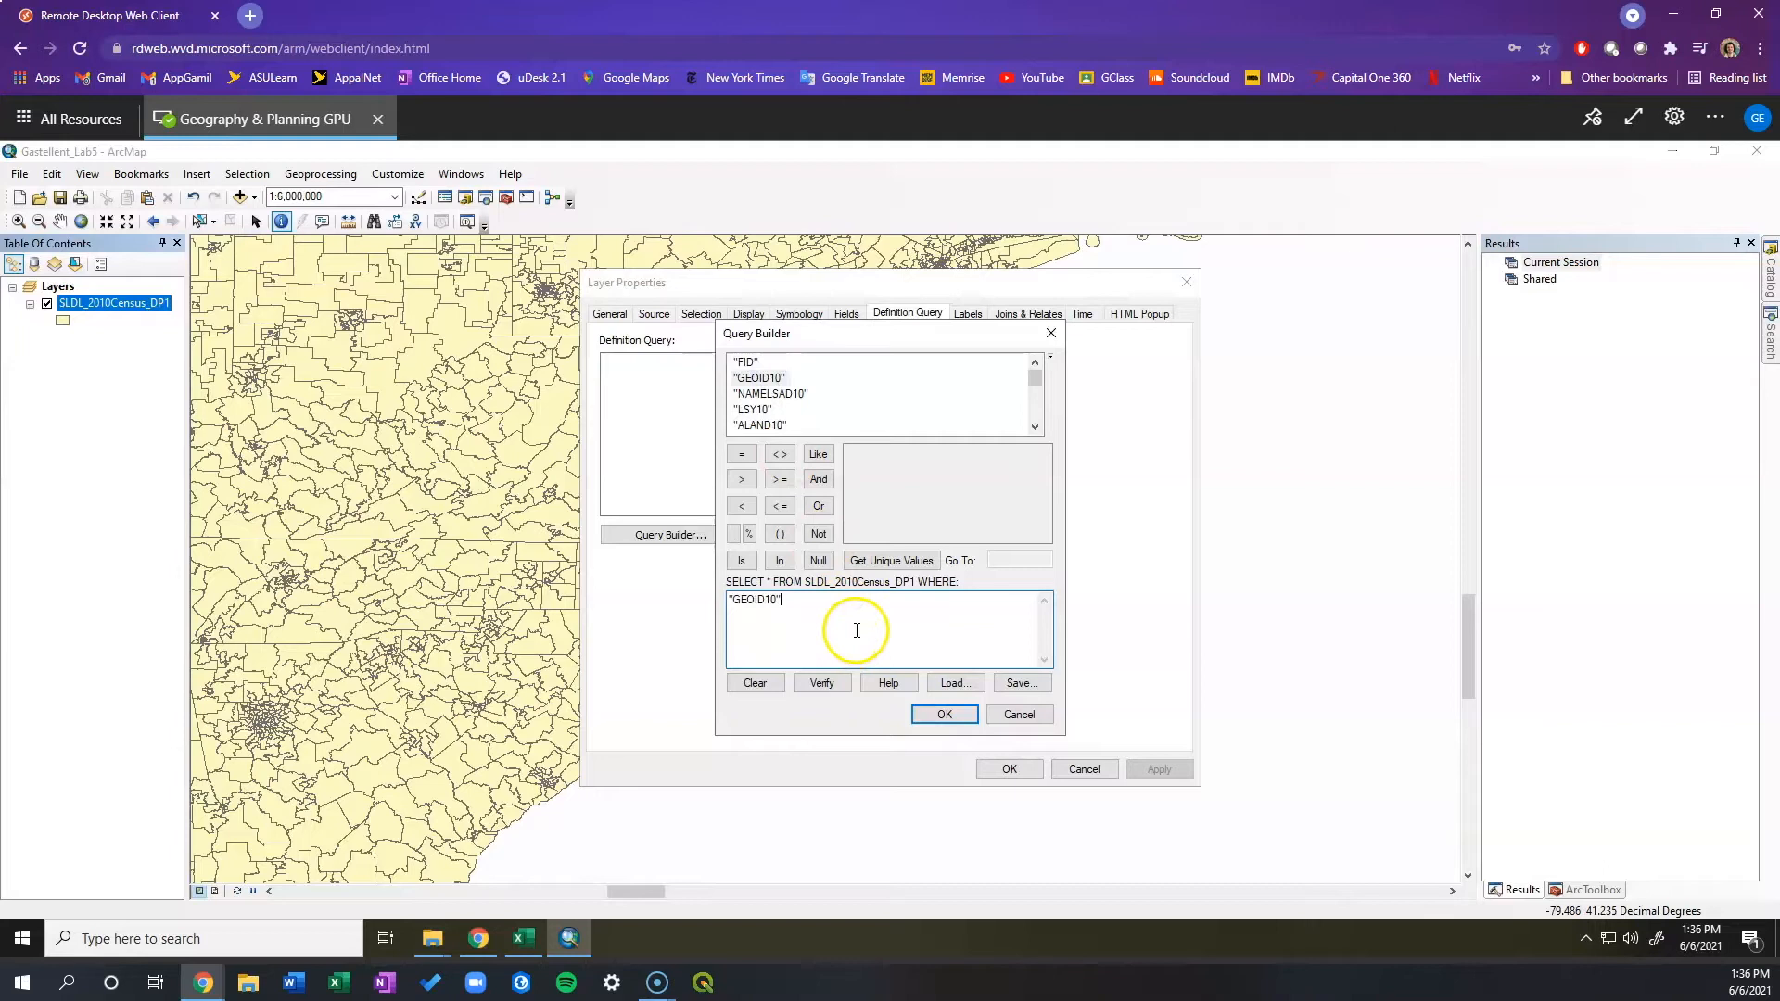
{"action": "left_click", "coordinate": [780, 480]}
{"action": "type", "text": "'37000"}
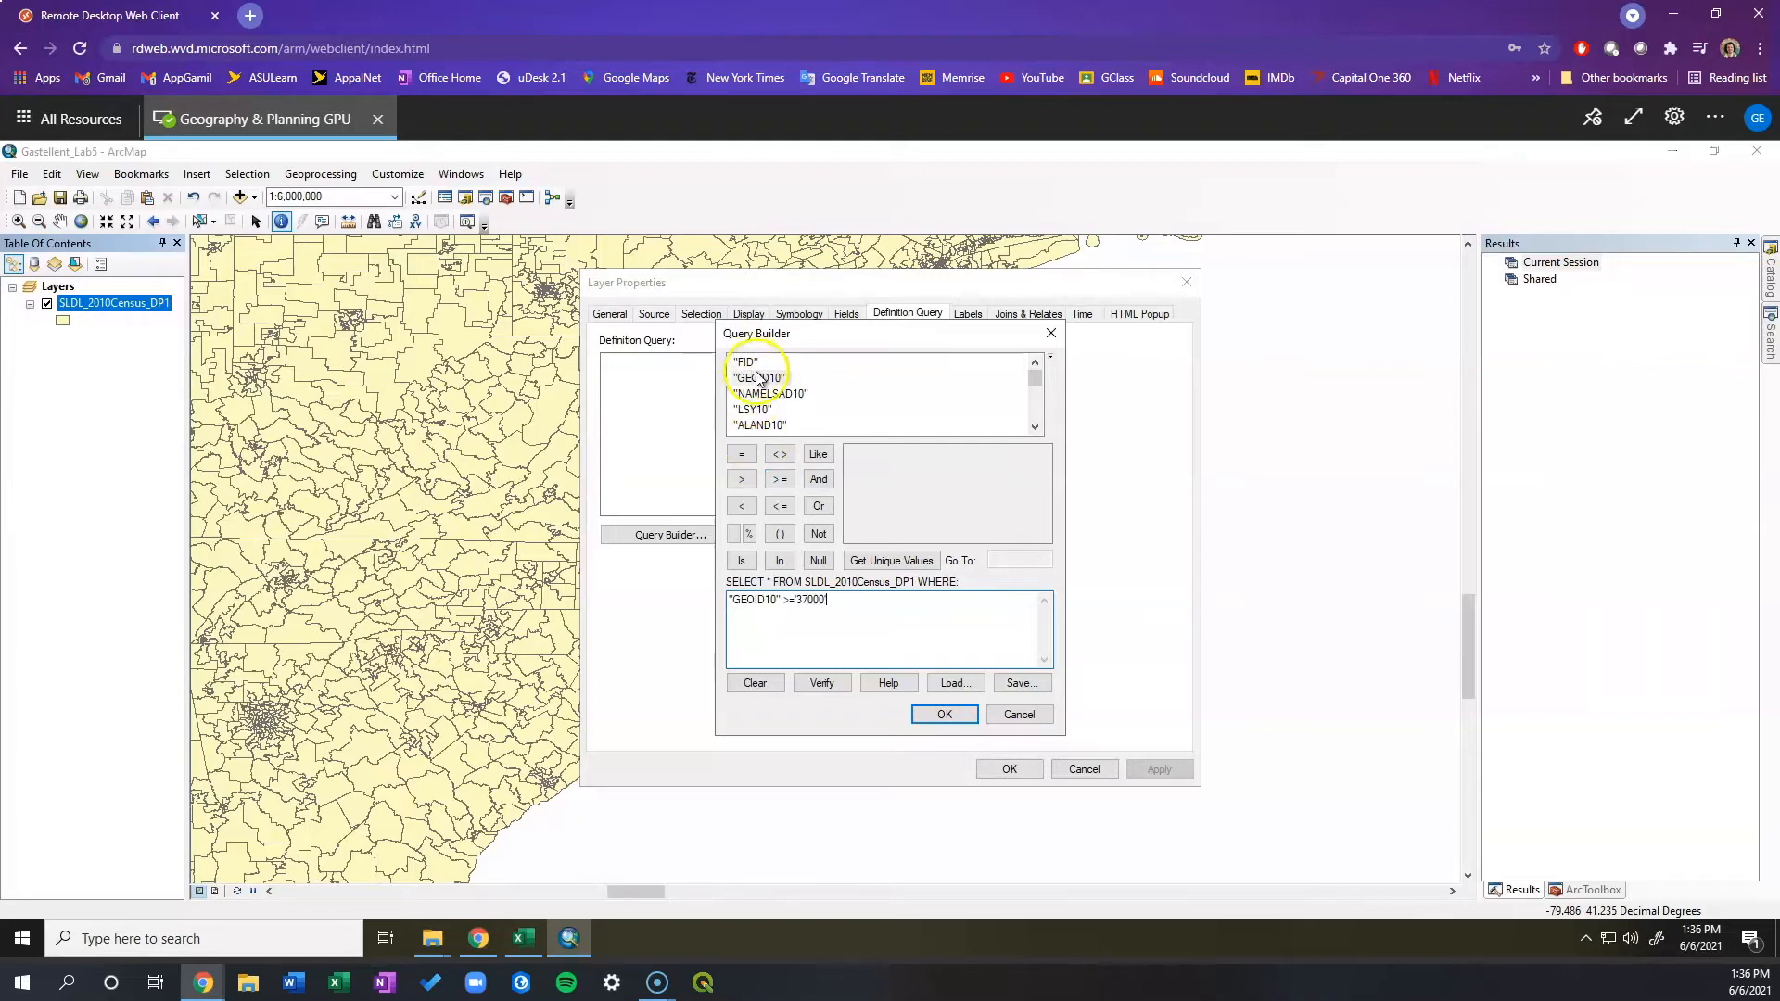
{"action": "type", "text": "'"}
Extend the definition query with AND "GEOID10" < '38000' and apply it to the layer.
{"action": "left_click", "coordinate": [821, 479]}
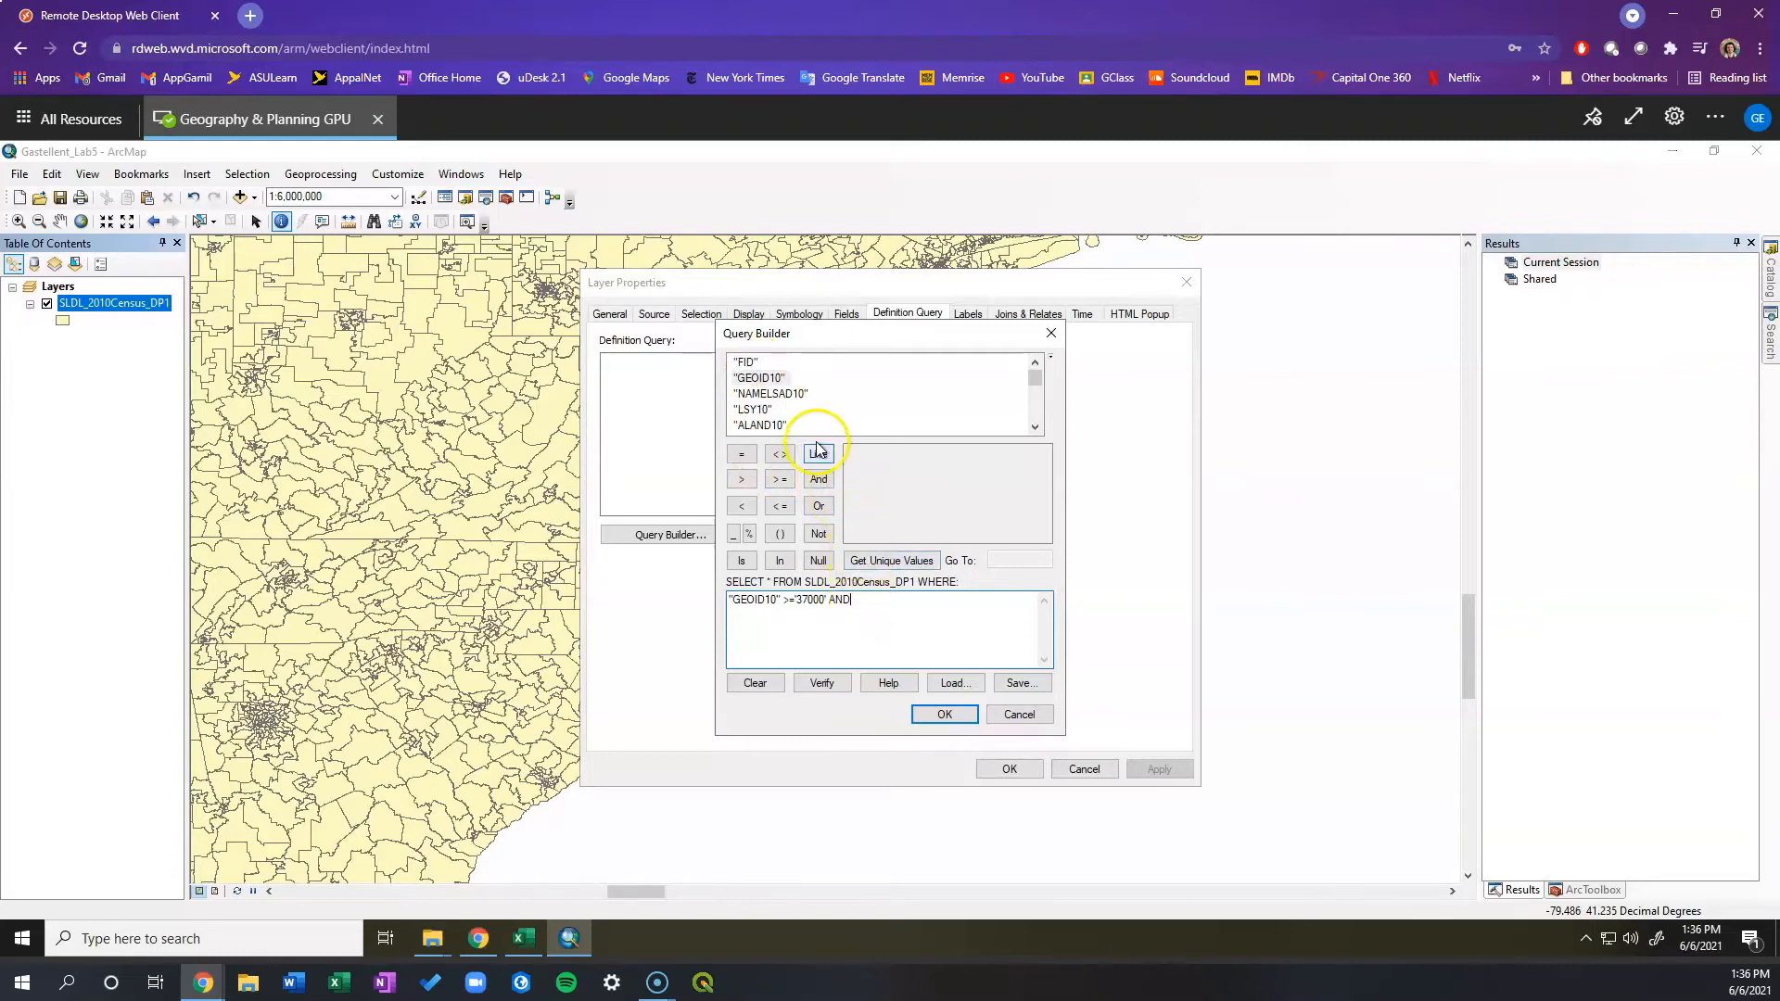
{"action": "double_click", "coordinate": [764, 378]}
{"action": "left_click", "coordinate": [749, 504]}
{"action": "type", "text": "'38000"}
{"action": "left_click", "coordinate": [966, 716]}
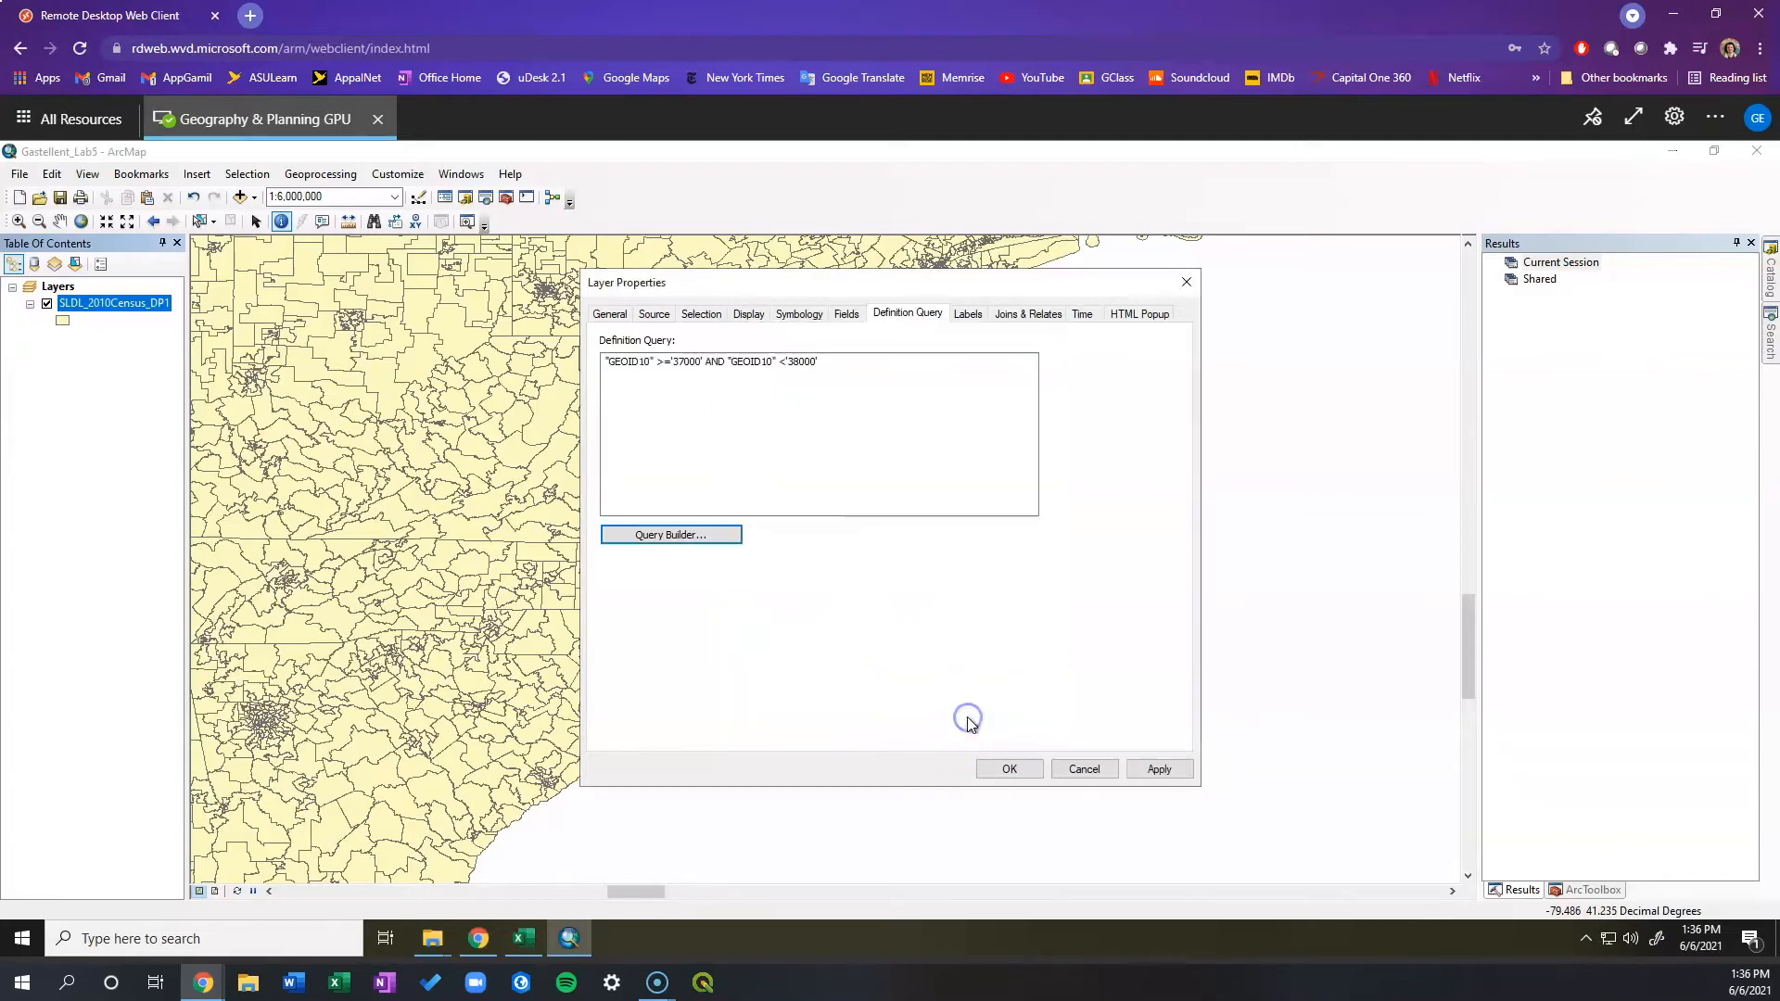
{"action": "left_click", "coordinate": [1150, 770]}
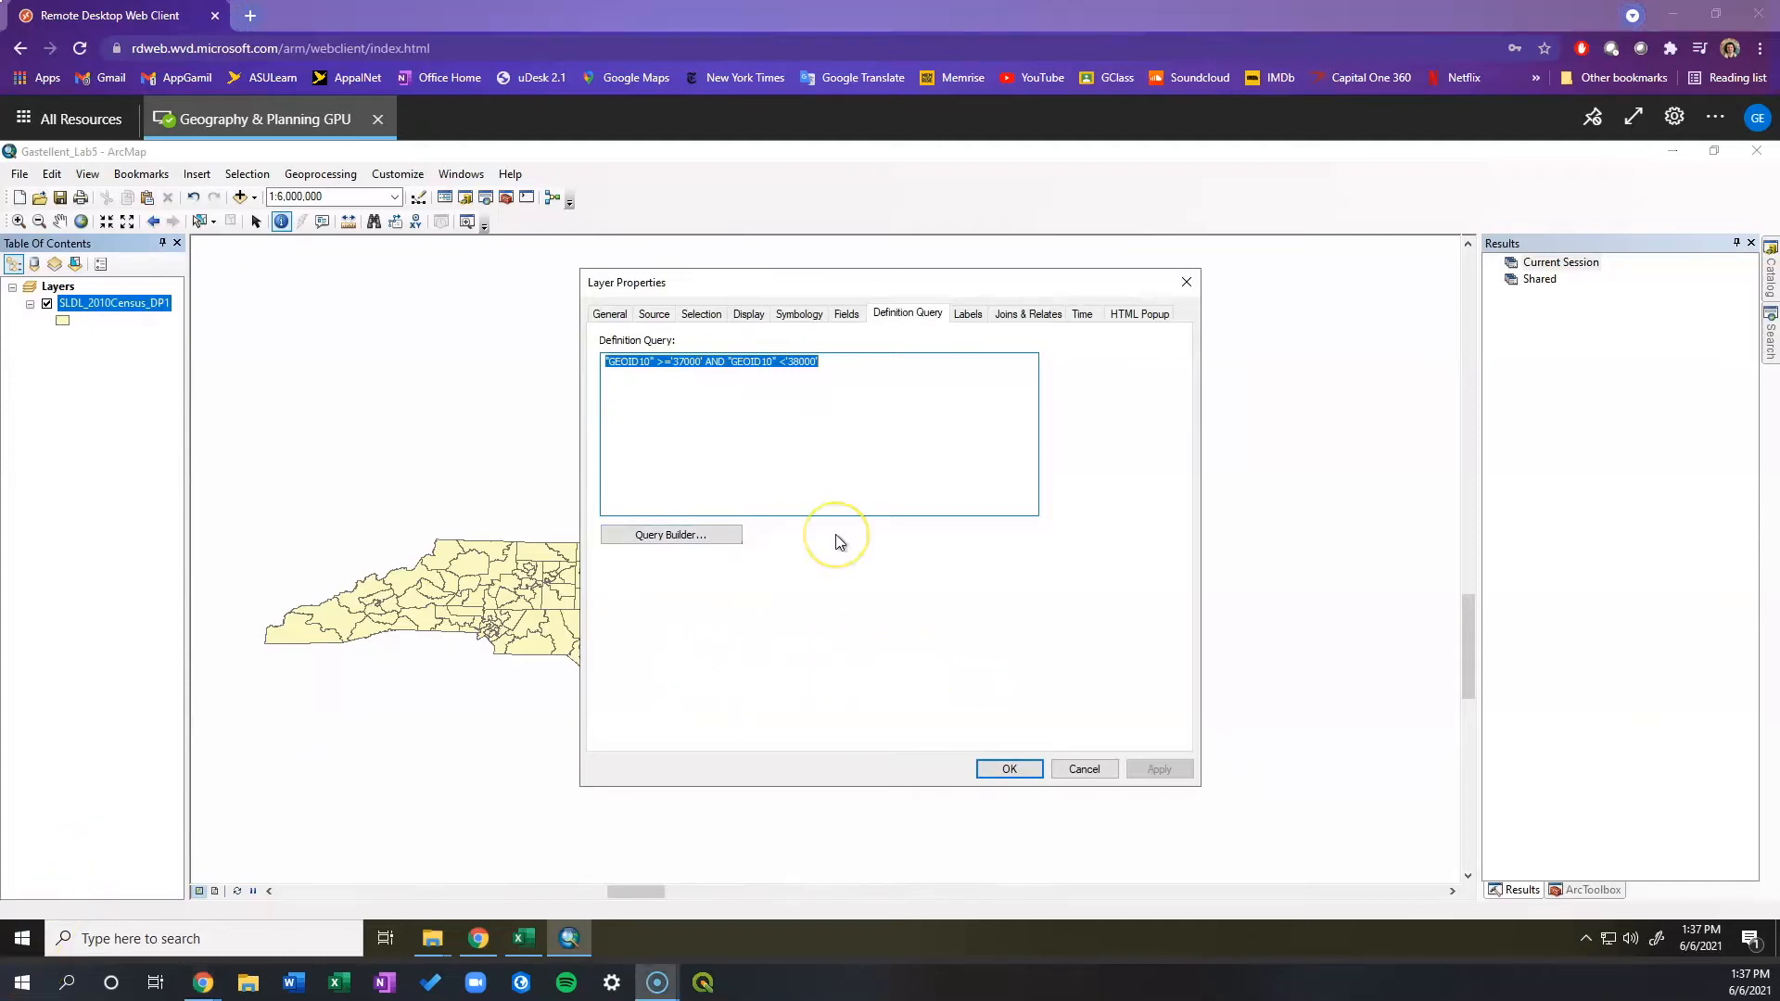
Check the layer's geographic coordinate system in its source information, and close the layer properties.
{"action": "left_click", "coordinate": [836, 536]}
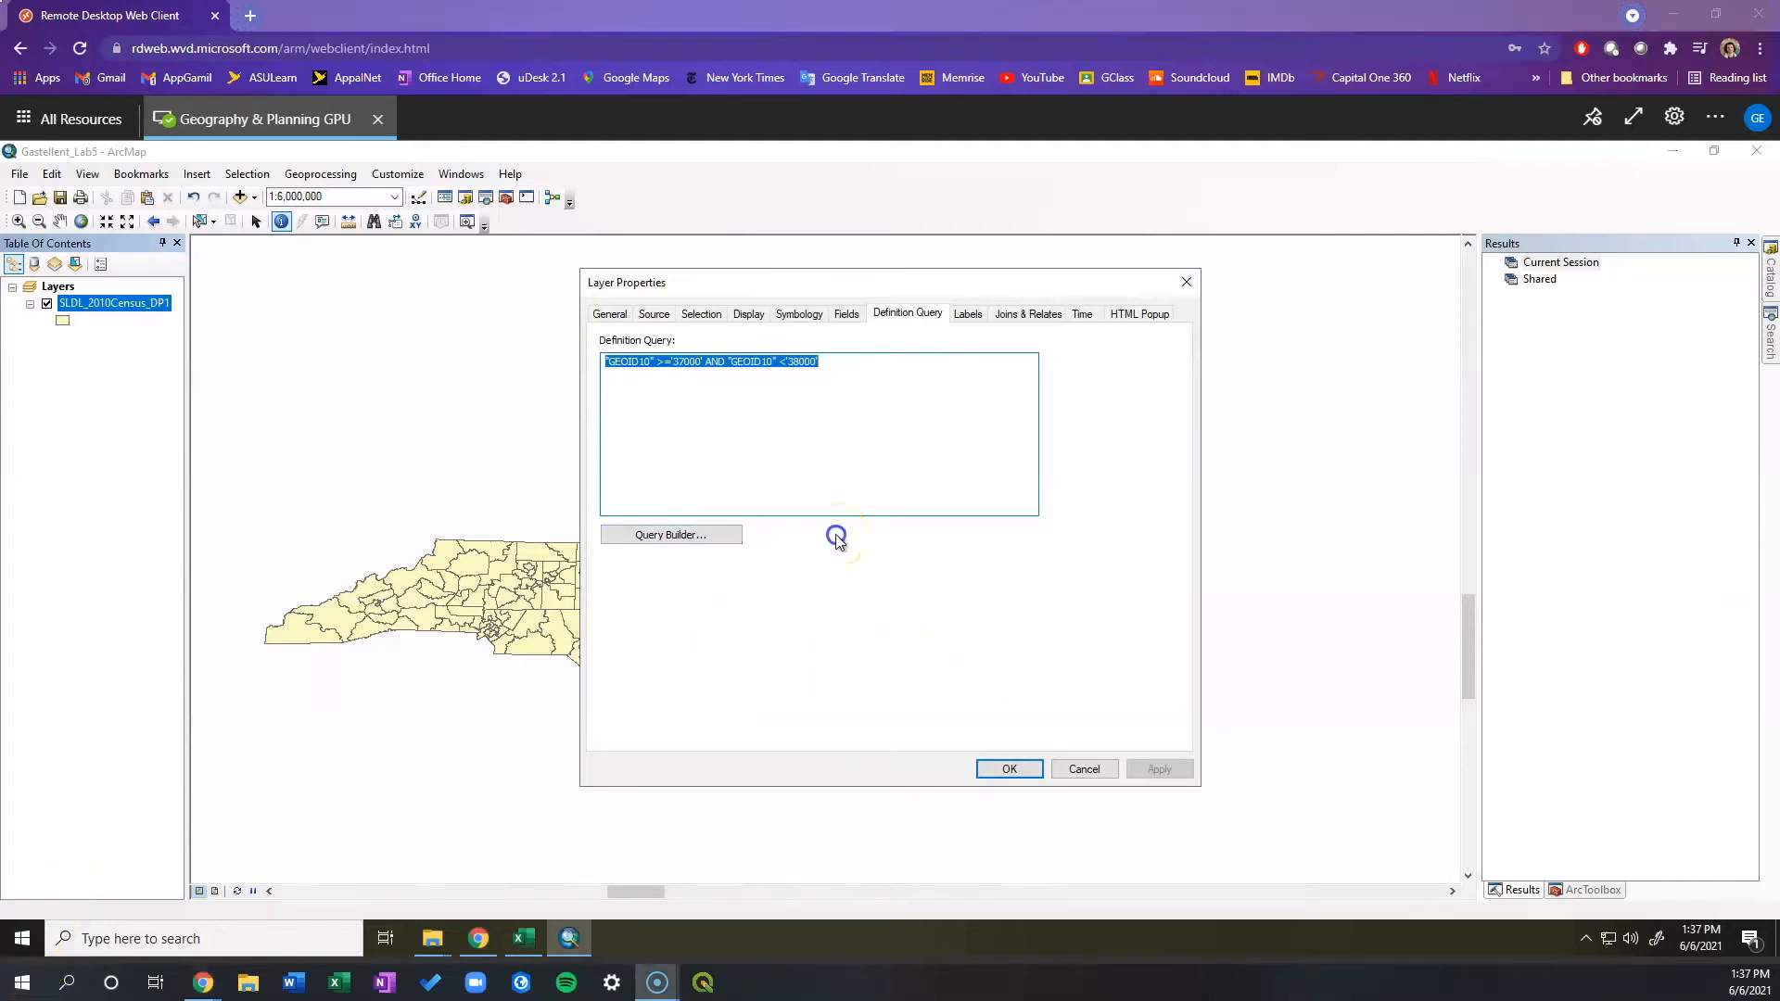
{"action": "left_click", "coordinate": [668, 313]}
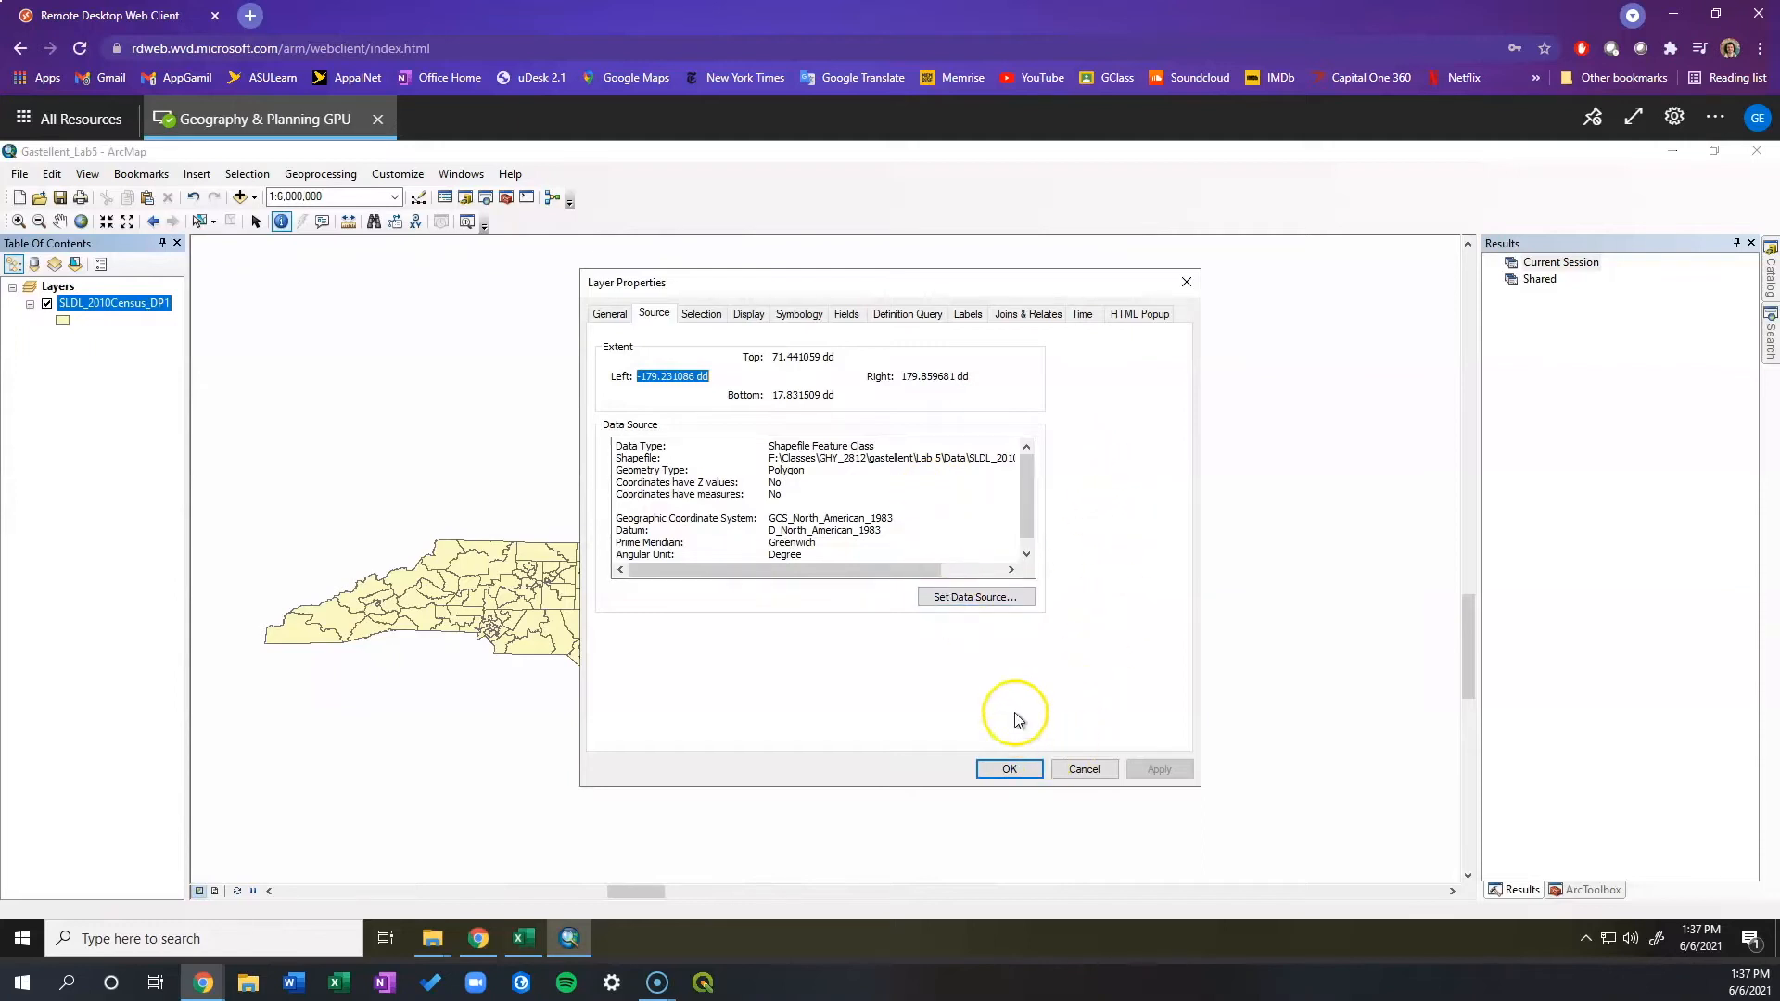
{"action": "left_click", "coordinate": [1009, 770]}
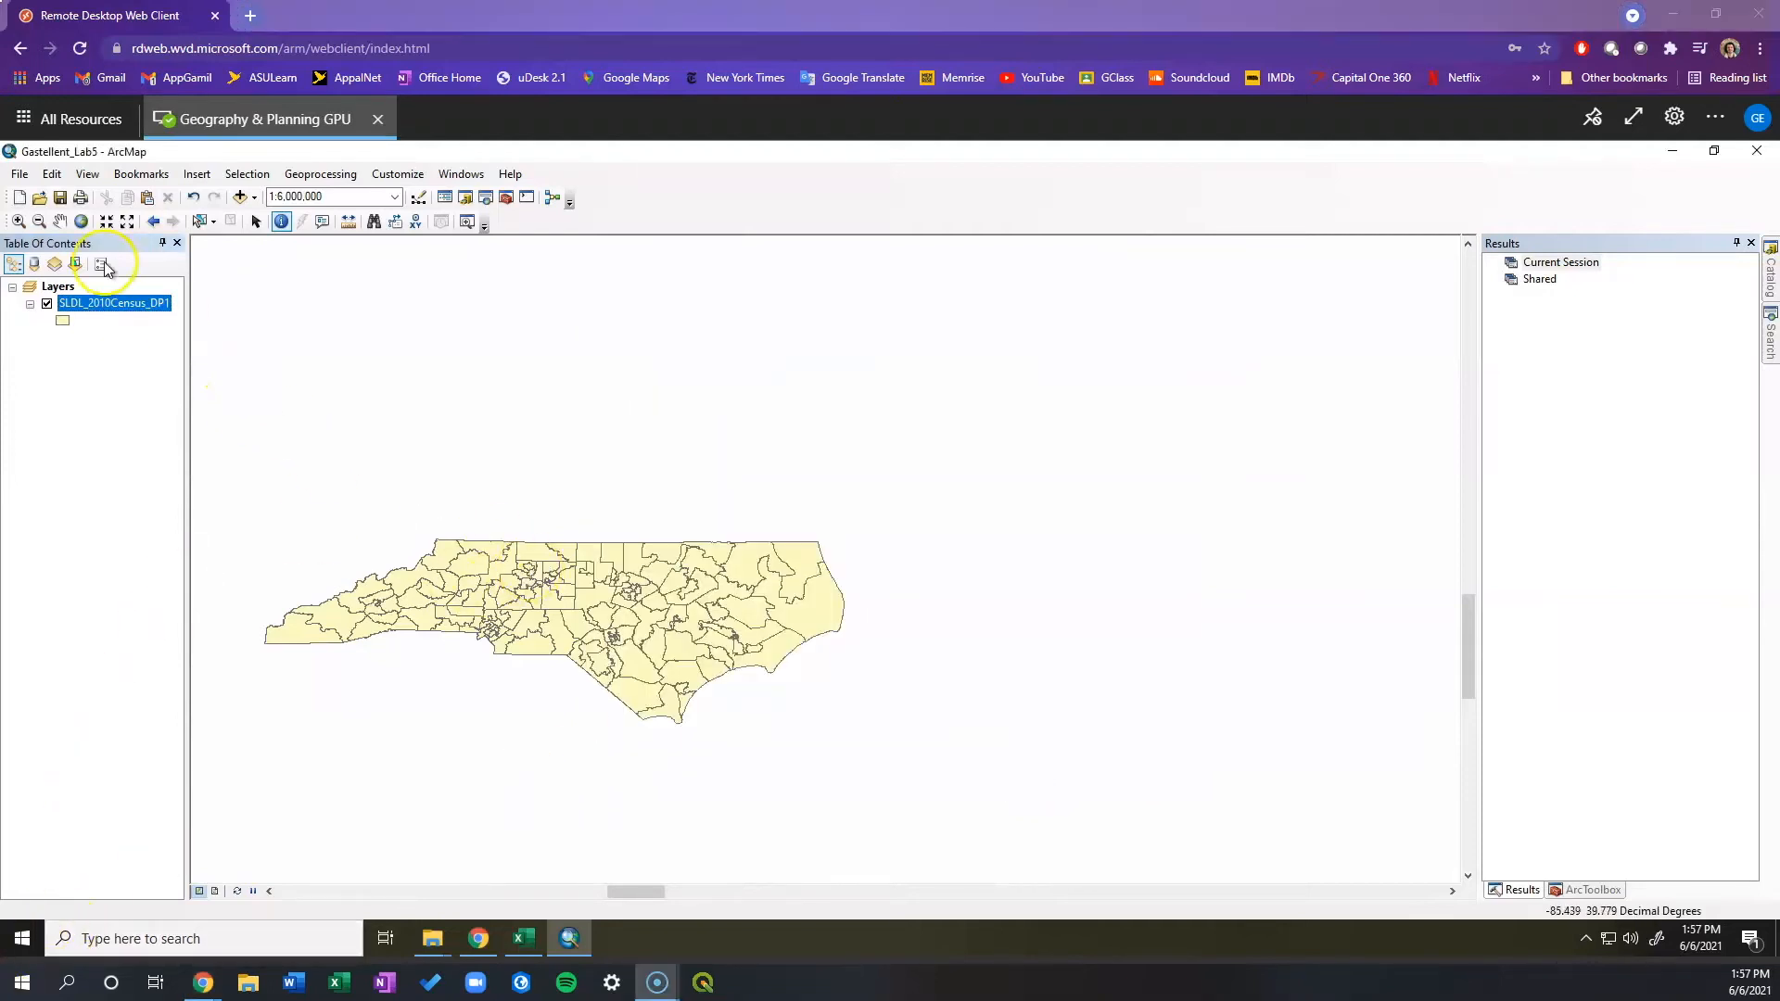
Open the Project tool from the Projections and Transformations toolset of Data Management Tools and choose SLDL_2010Census_DP1 as the input.
{"action": "left_click", "coordinate": [59, 223]}
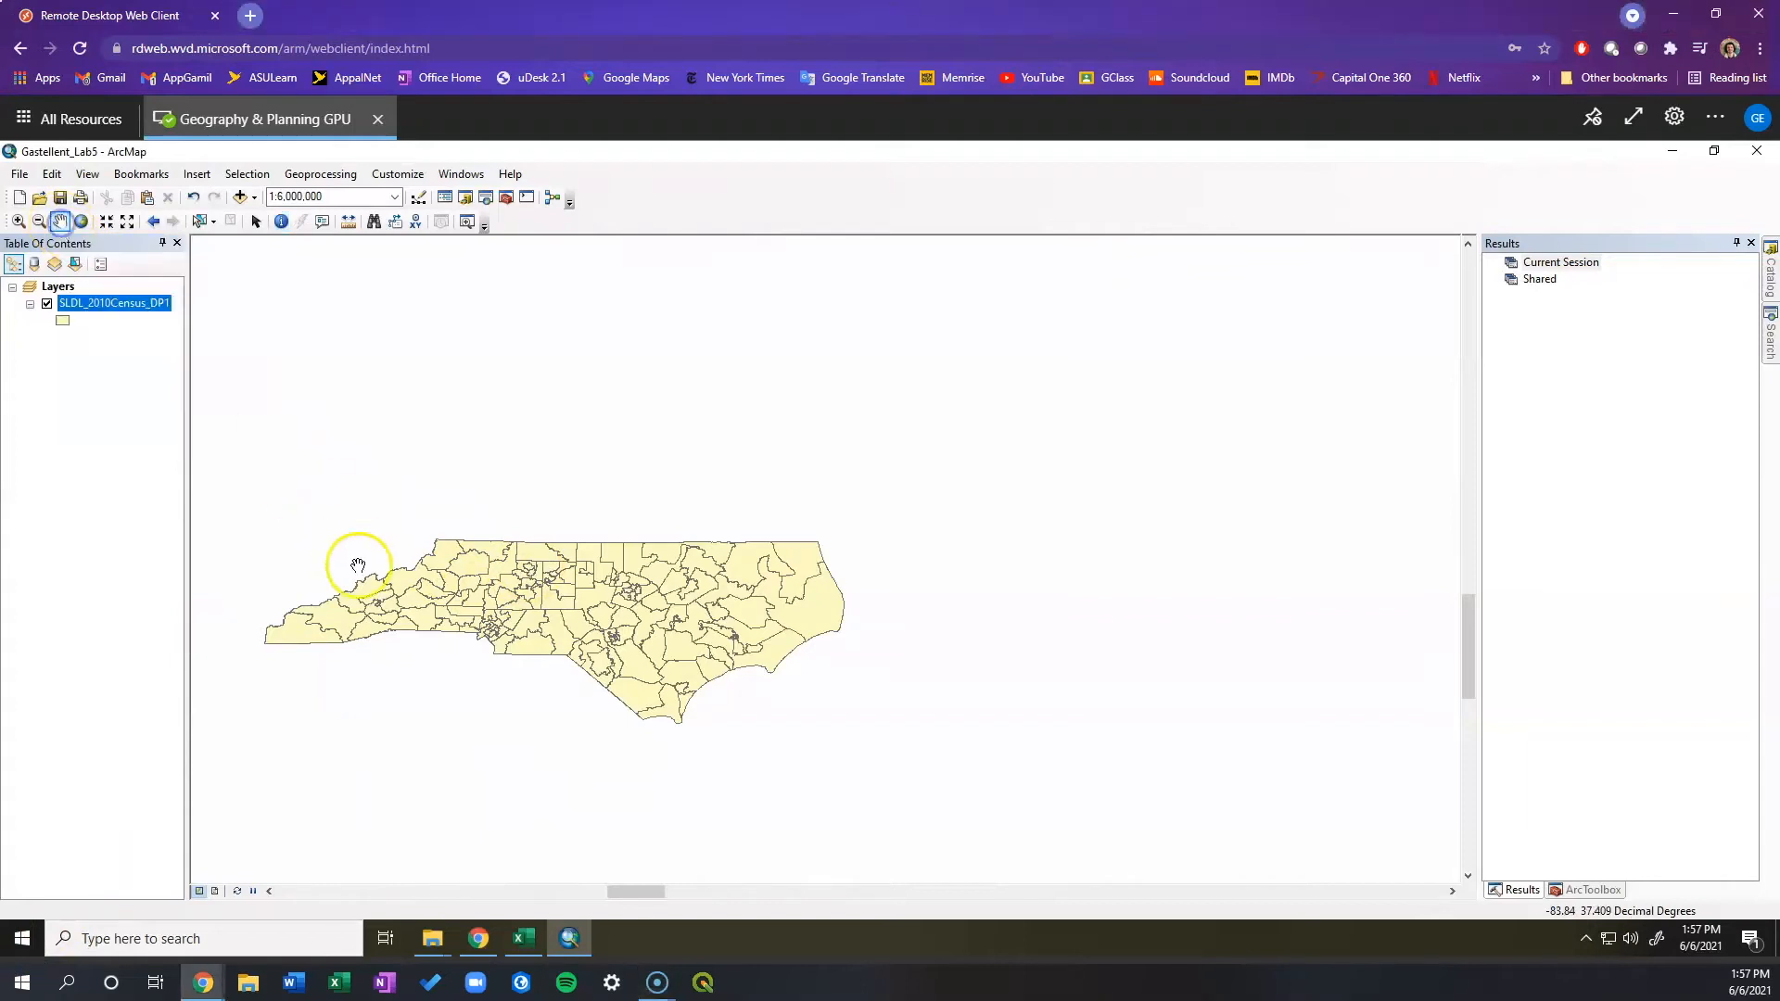
{"action": "left_click_drag", "start_coordinate": [437, 590], "coordinate": [510, 566]}
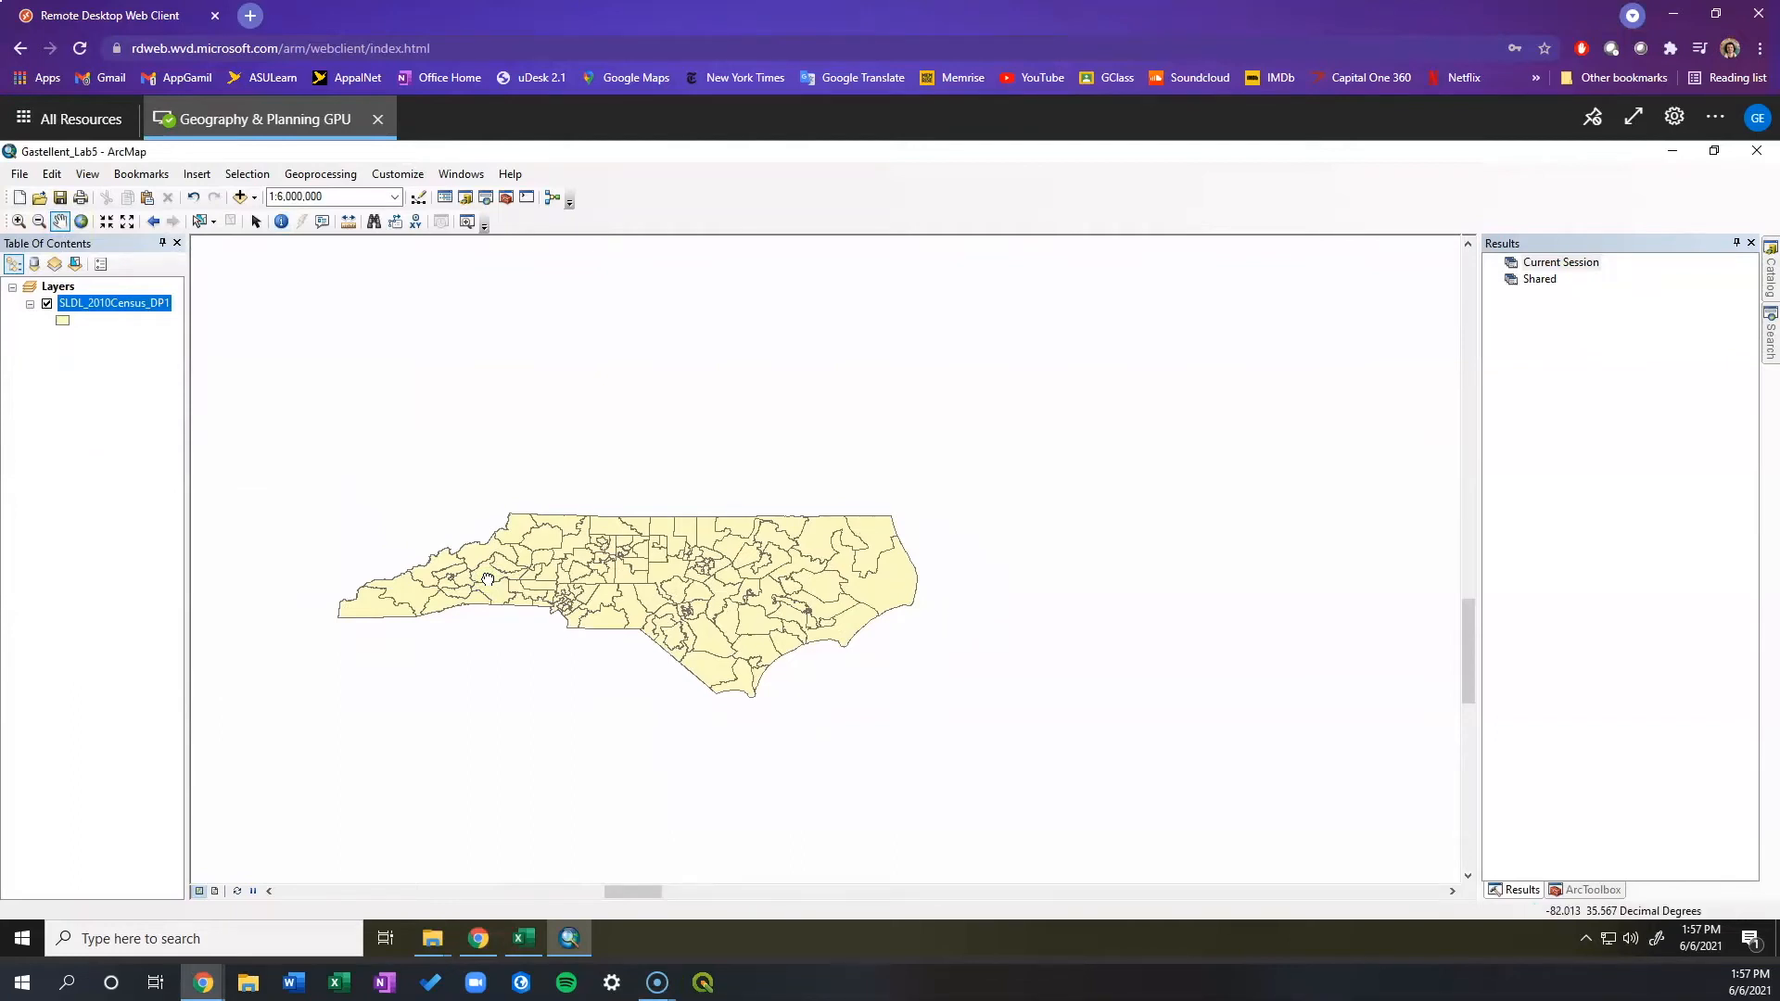
{"action": "left_click", "coordinate": [525, 197]}
{"action": "left_click", "coordinate": [708, 445]}
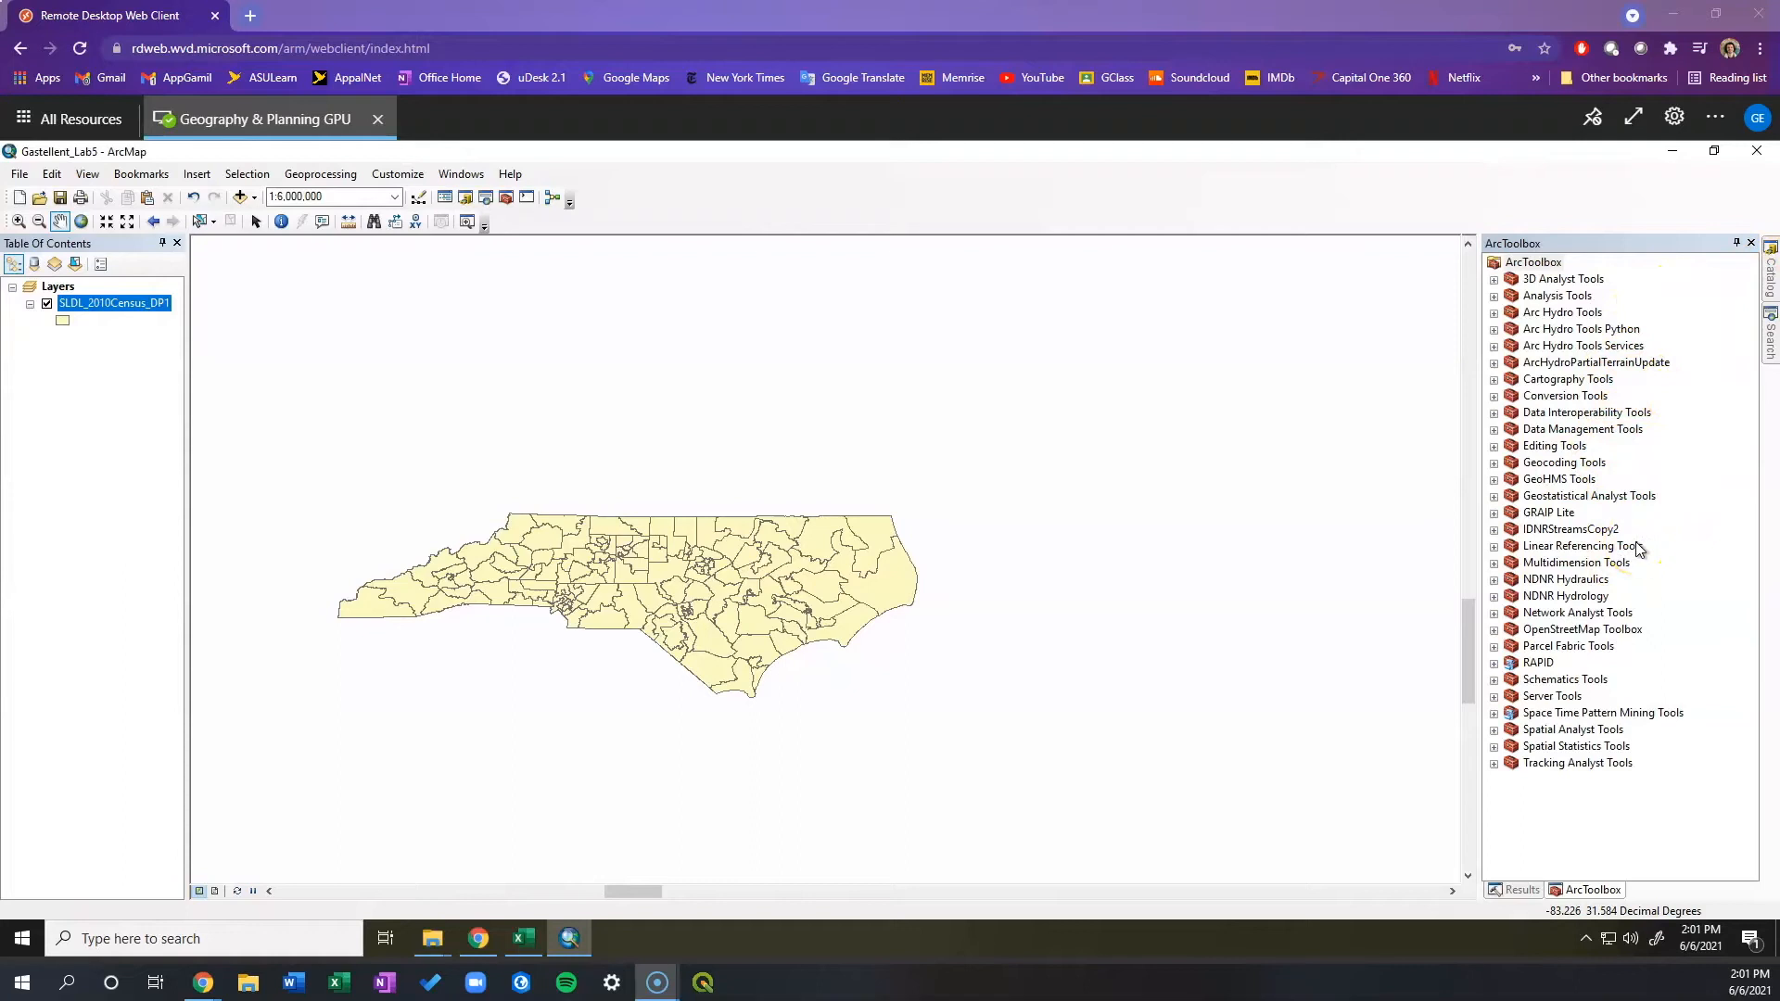
{"action": "left_click", "coordinate": [1495, 430]}
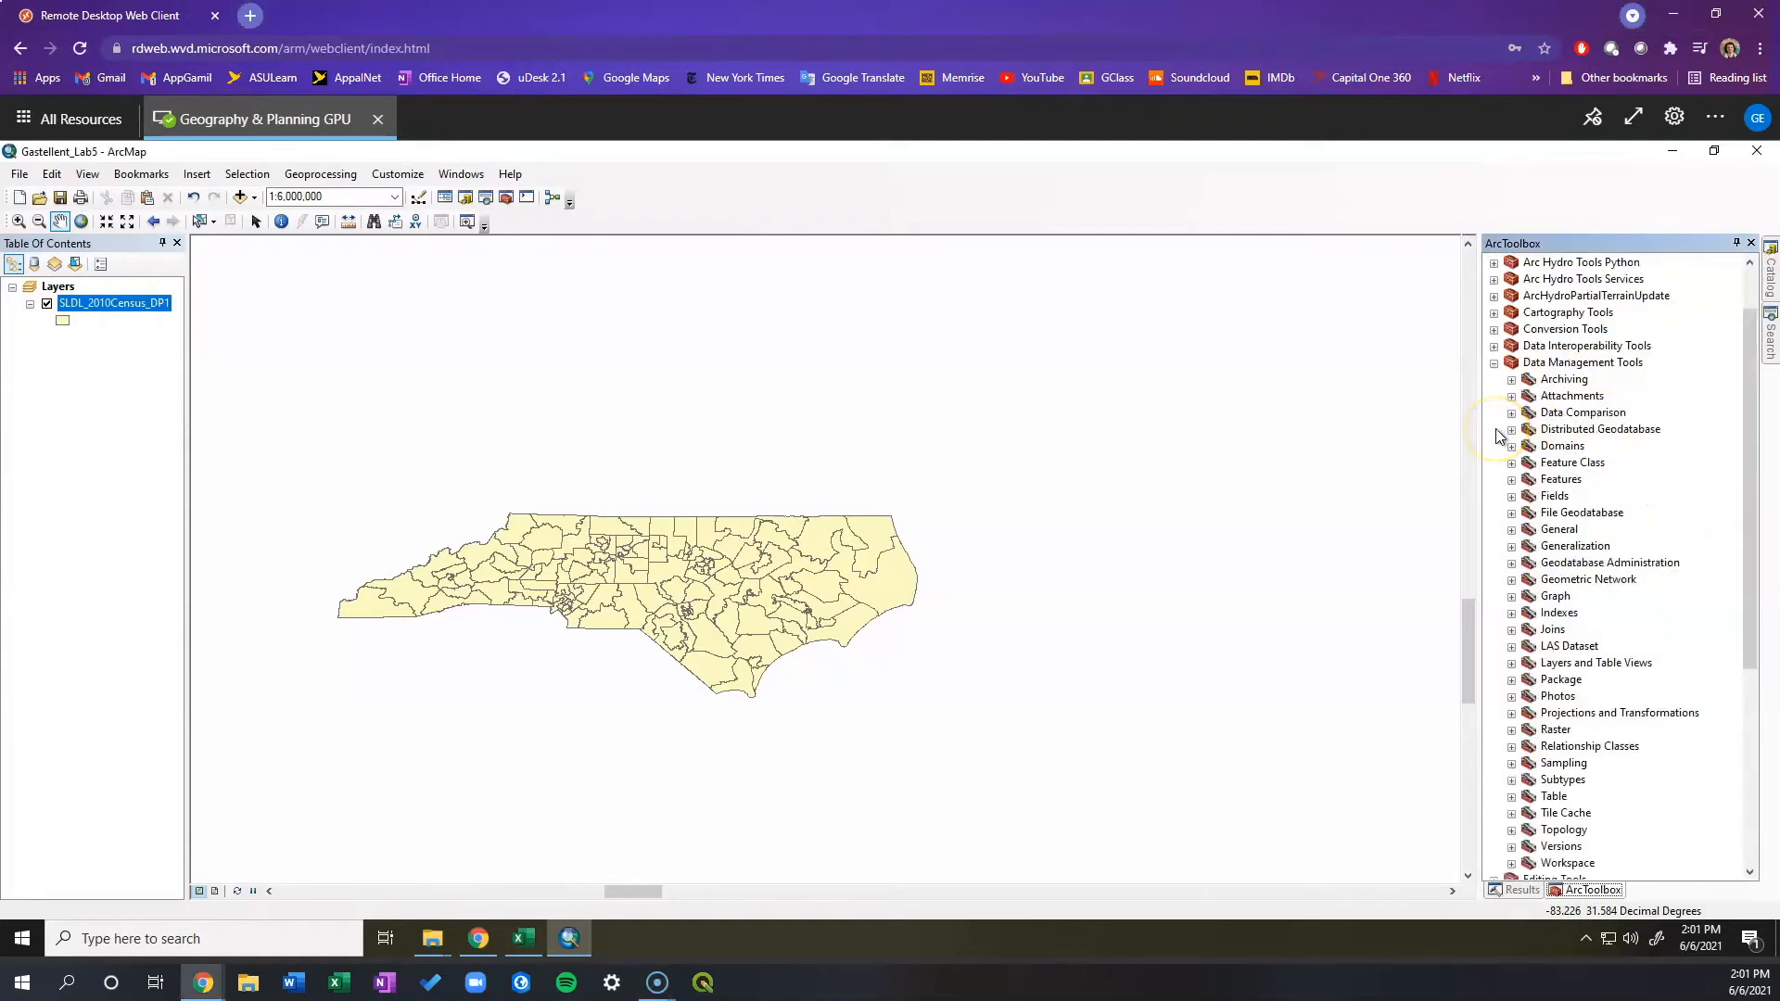
{"action": "left_click_drag", "start_coordinate": [1754, 457], "coordinate": [1760, 493]}
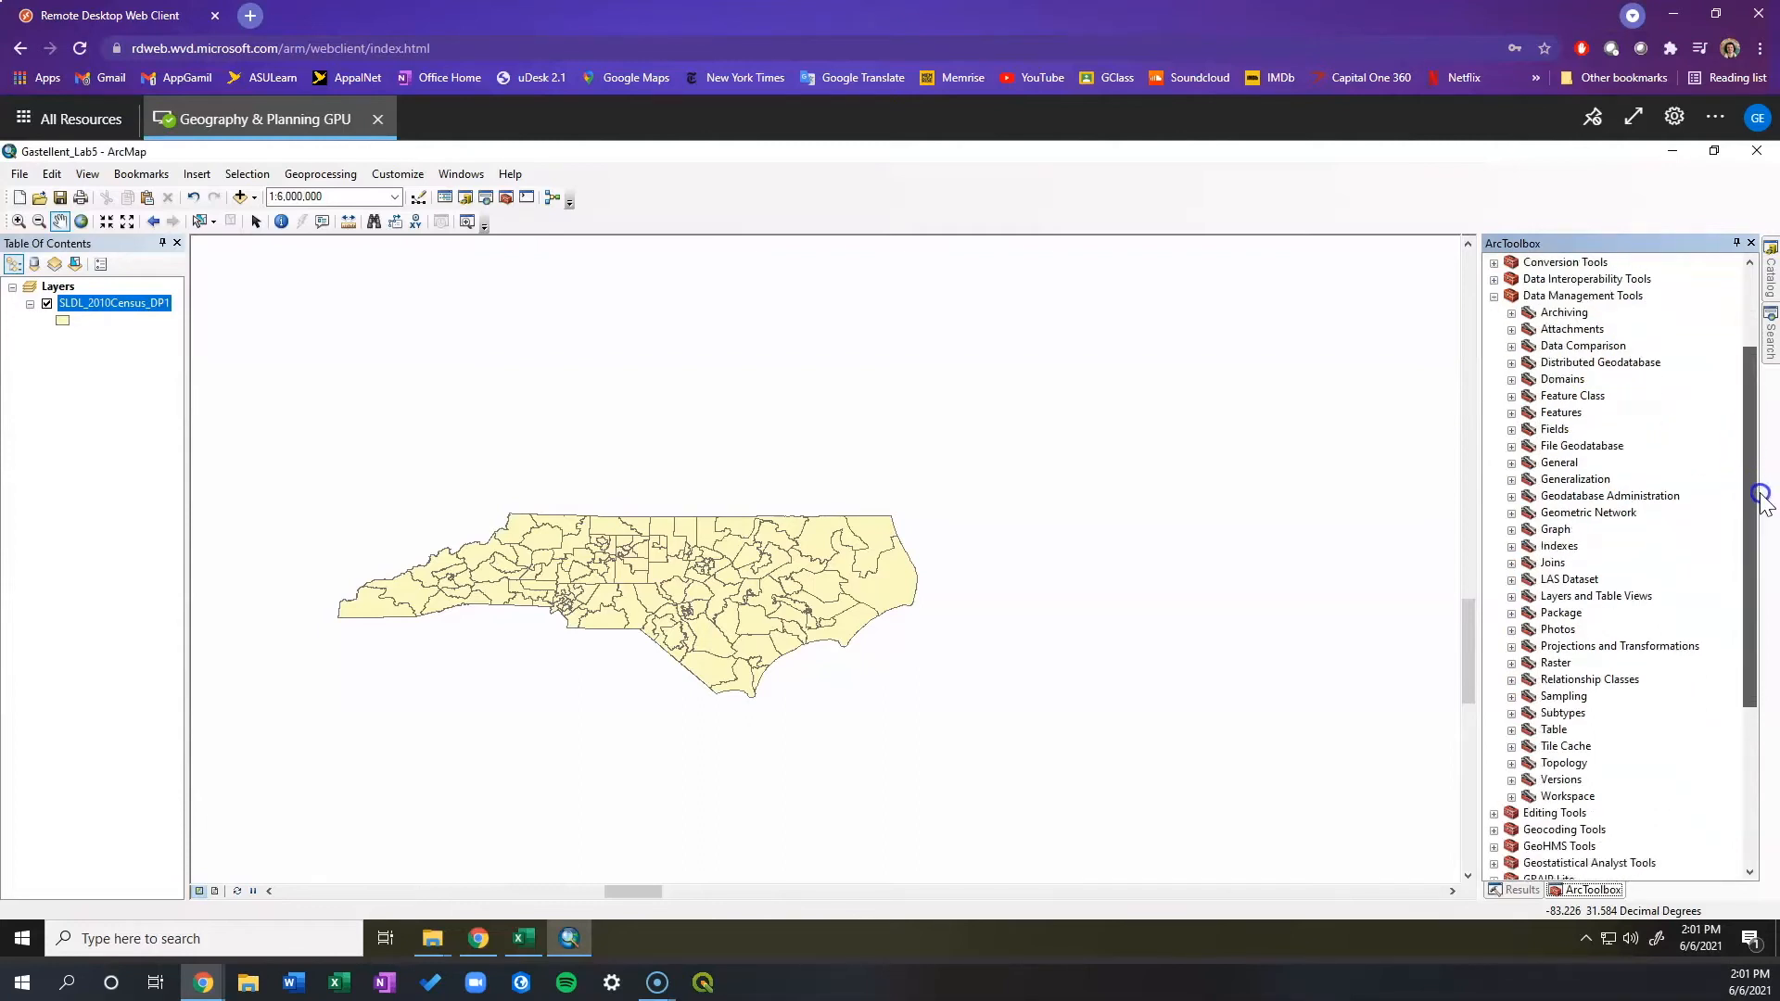
{"action": "left_click", "coordinate": [1513, 647]}
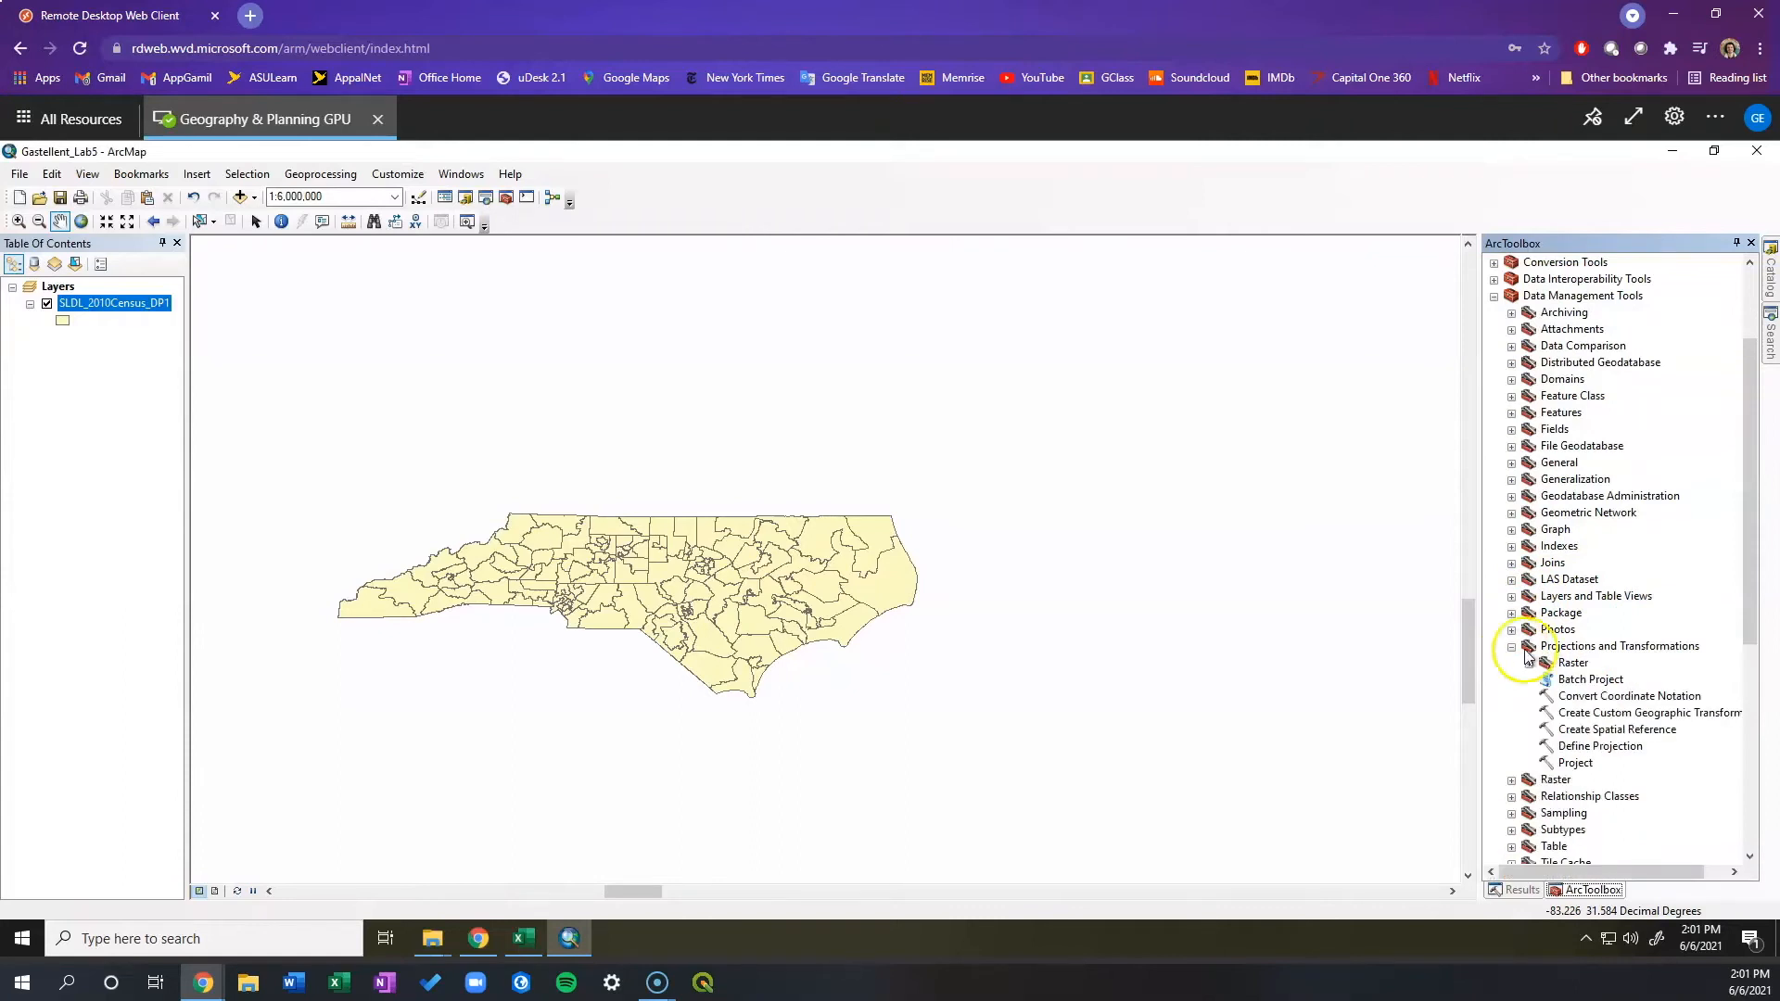
{"action": "double_click", "coordinate": [1576, 763]}
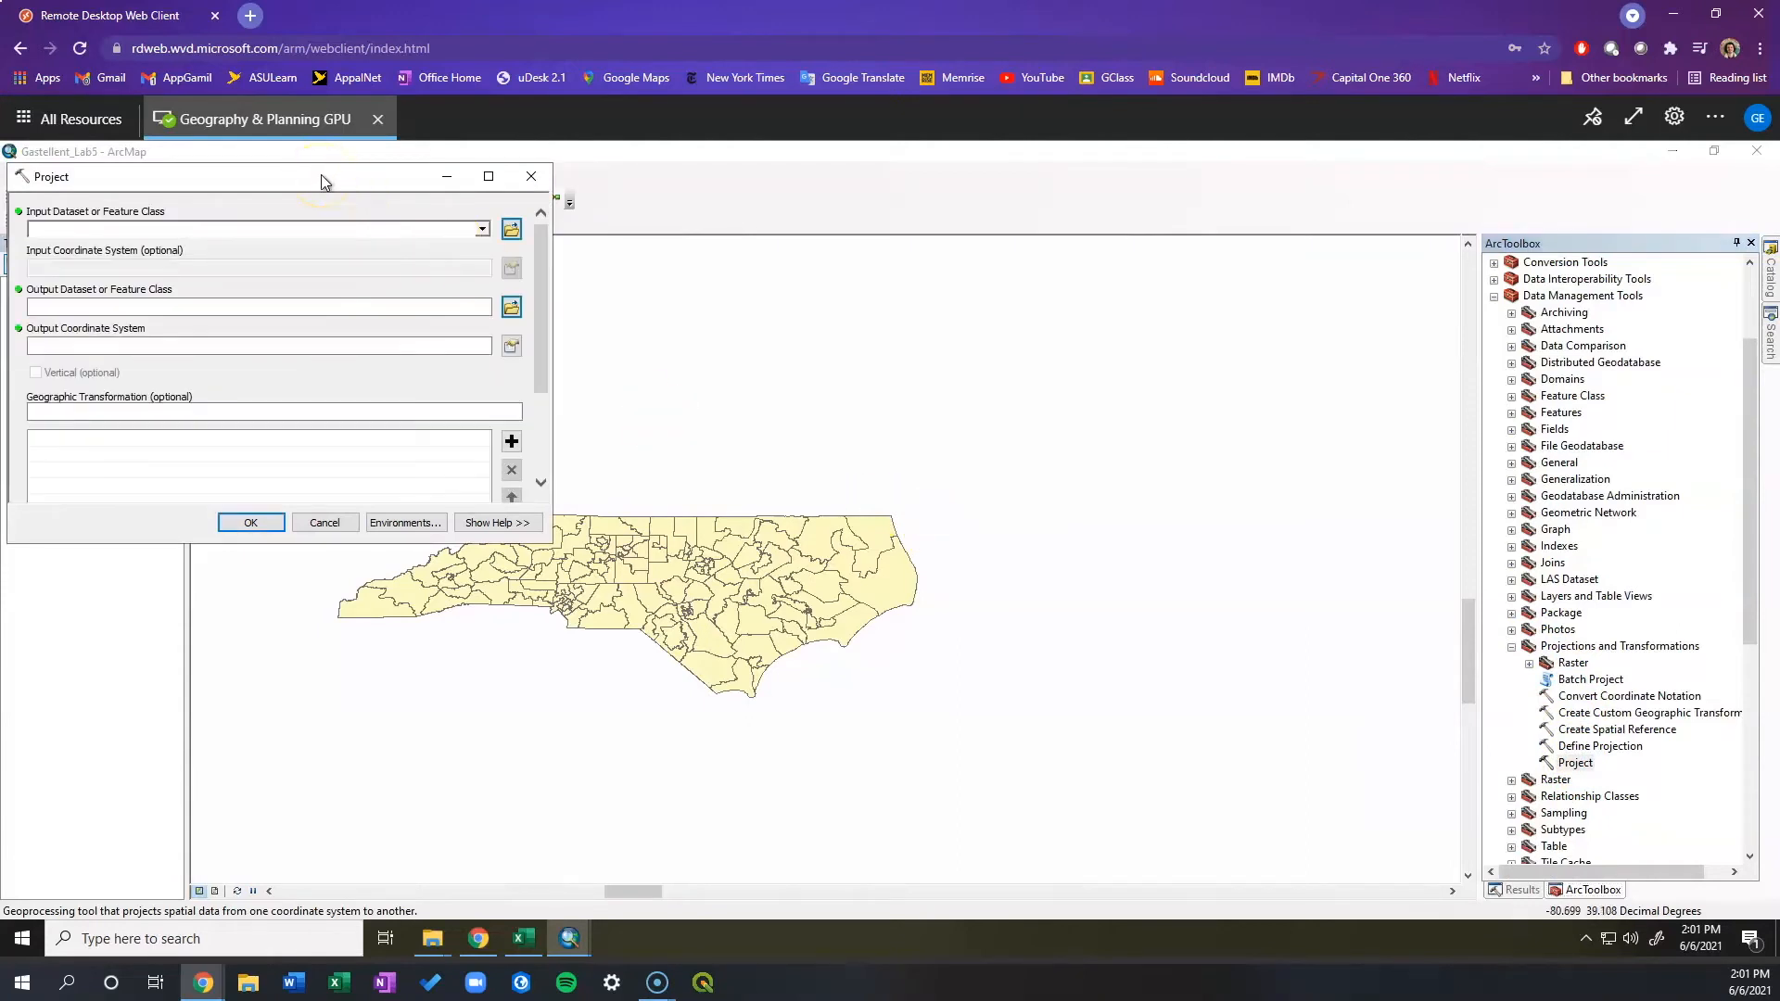
{"action": "left_click", "coordinate": [483, 230]}
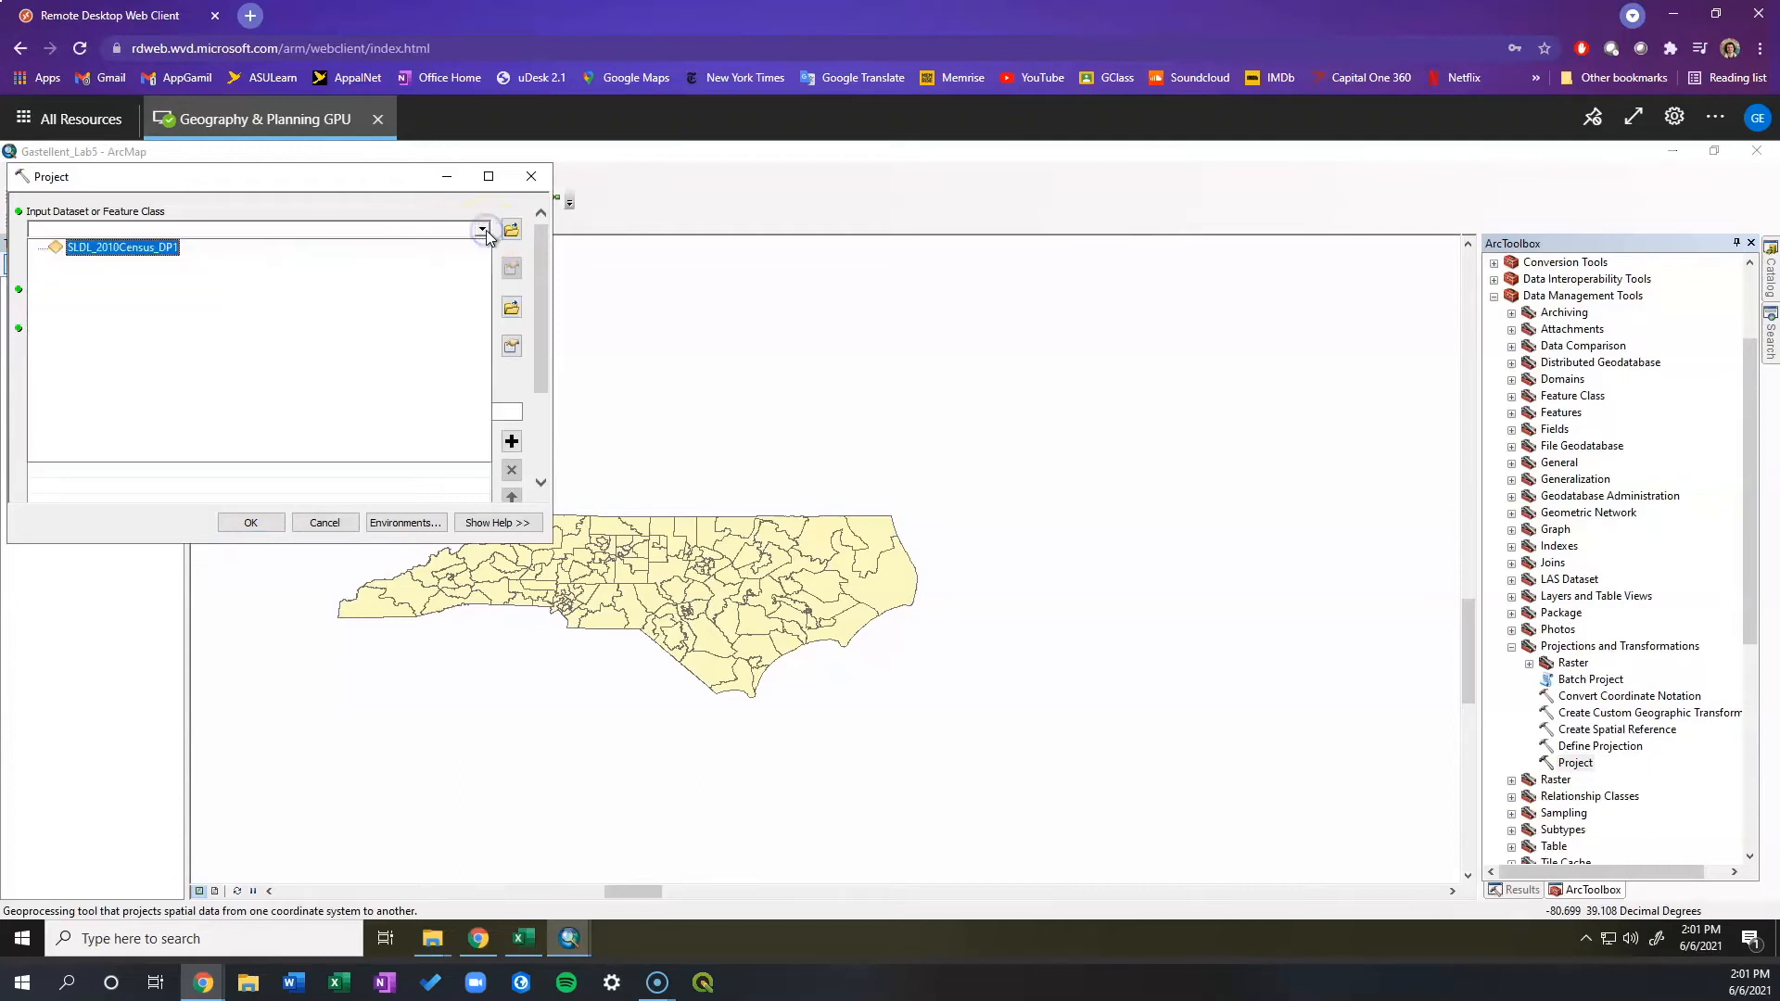
{"action": "left_click", "coordinate": [139, 248]}
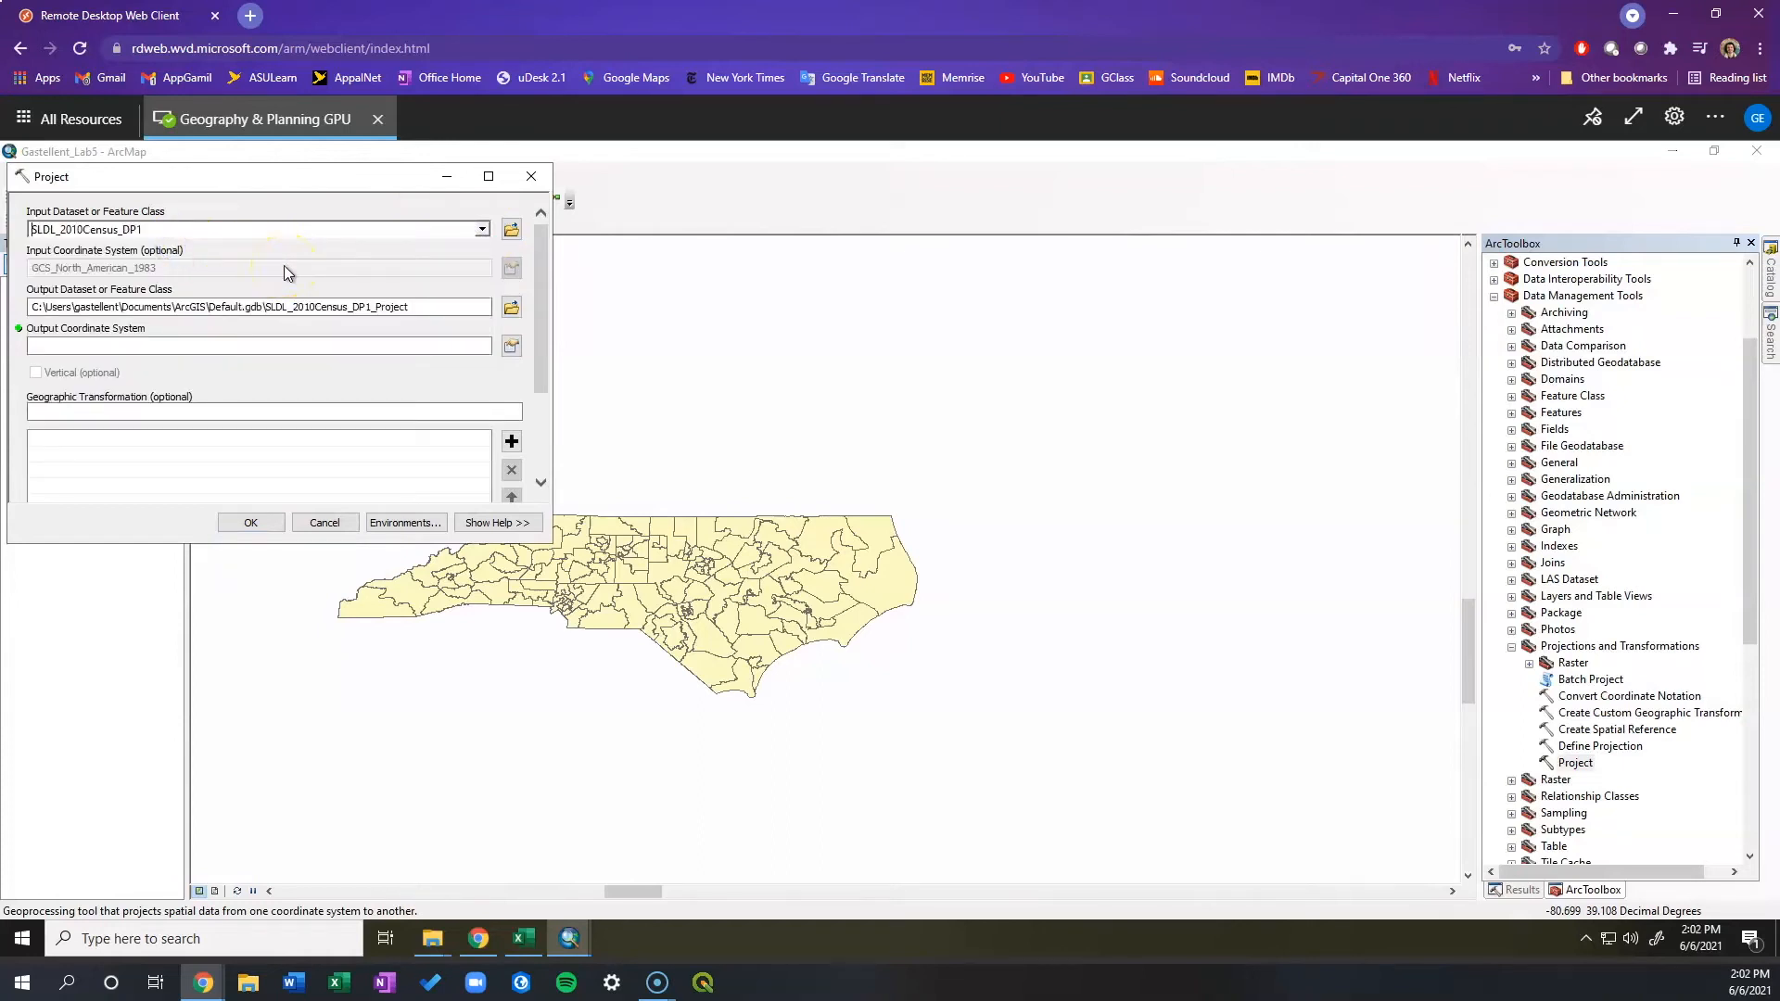
Set the Project tool's output to a feature class named SLDL_2020Census_DP1_Project in the Data folder of Lab 5.
{"action": "left_click", "coordinate": [406, 304]}
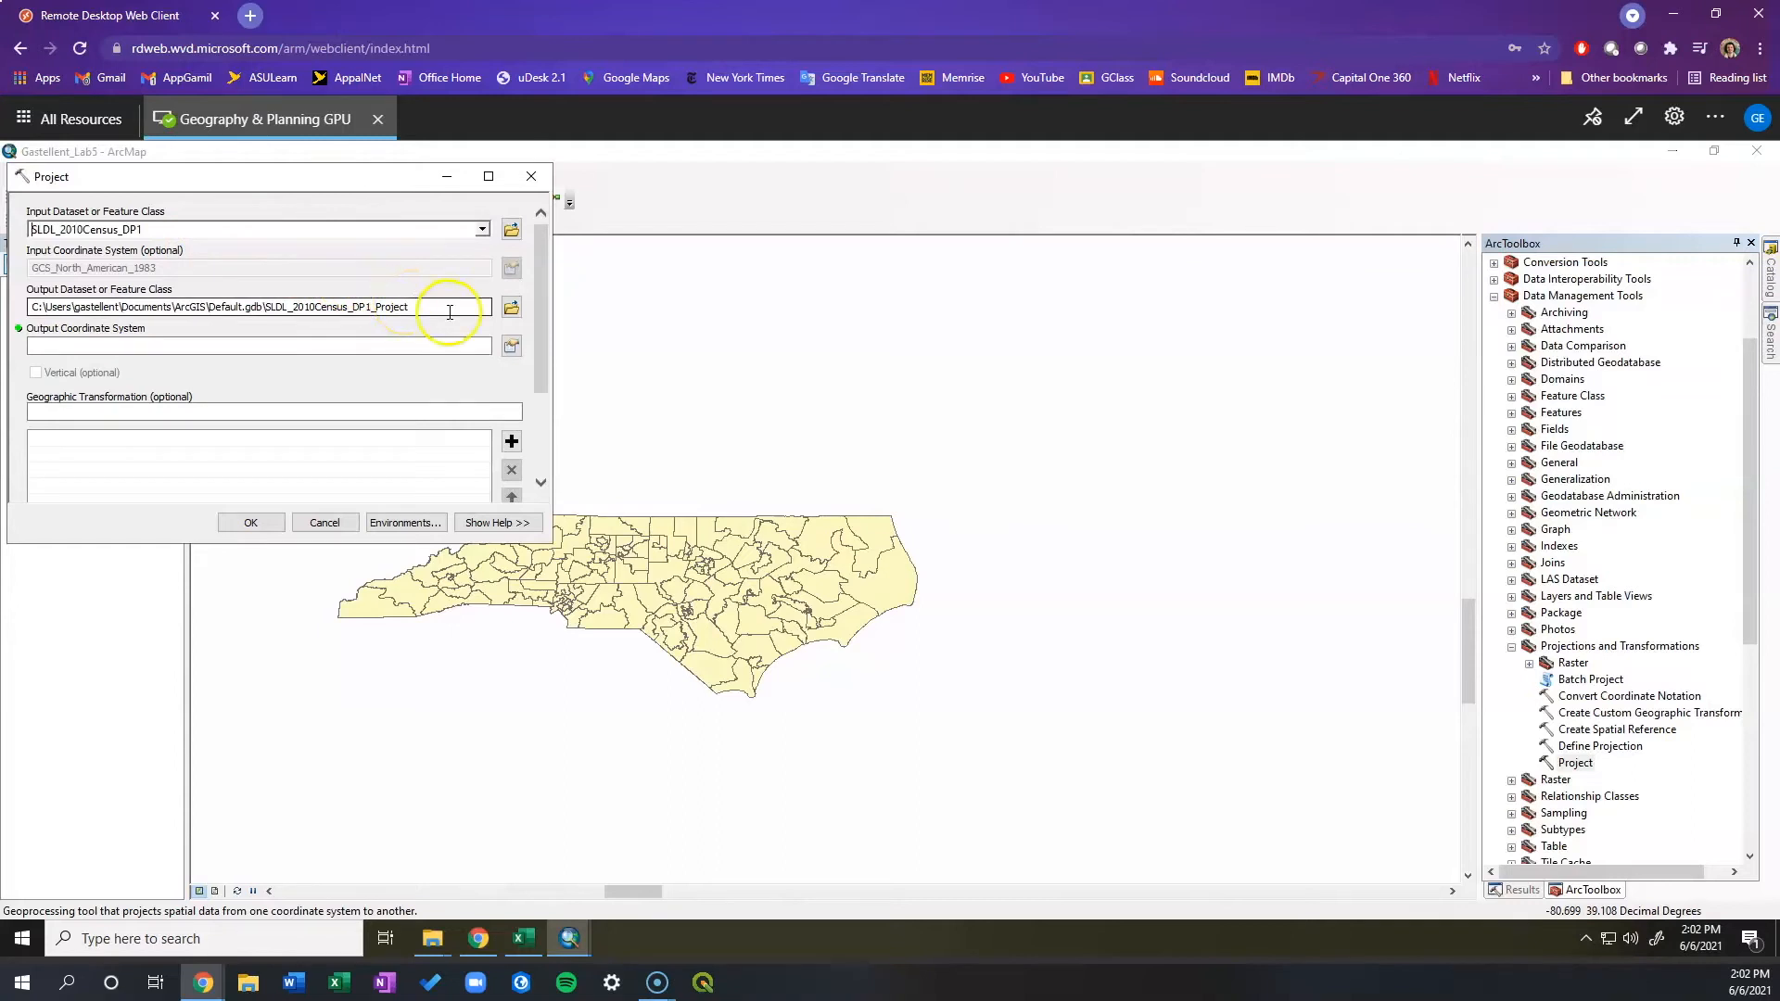
{"action": "left_click", "coordinate": [513, 309]}
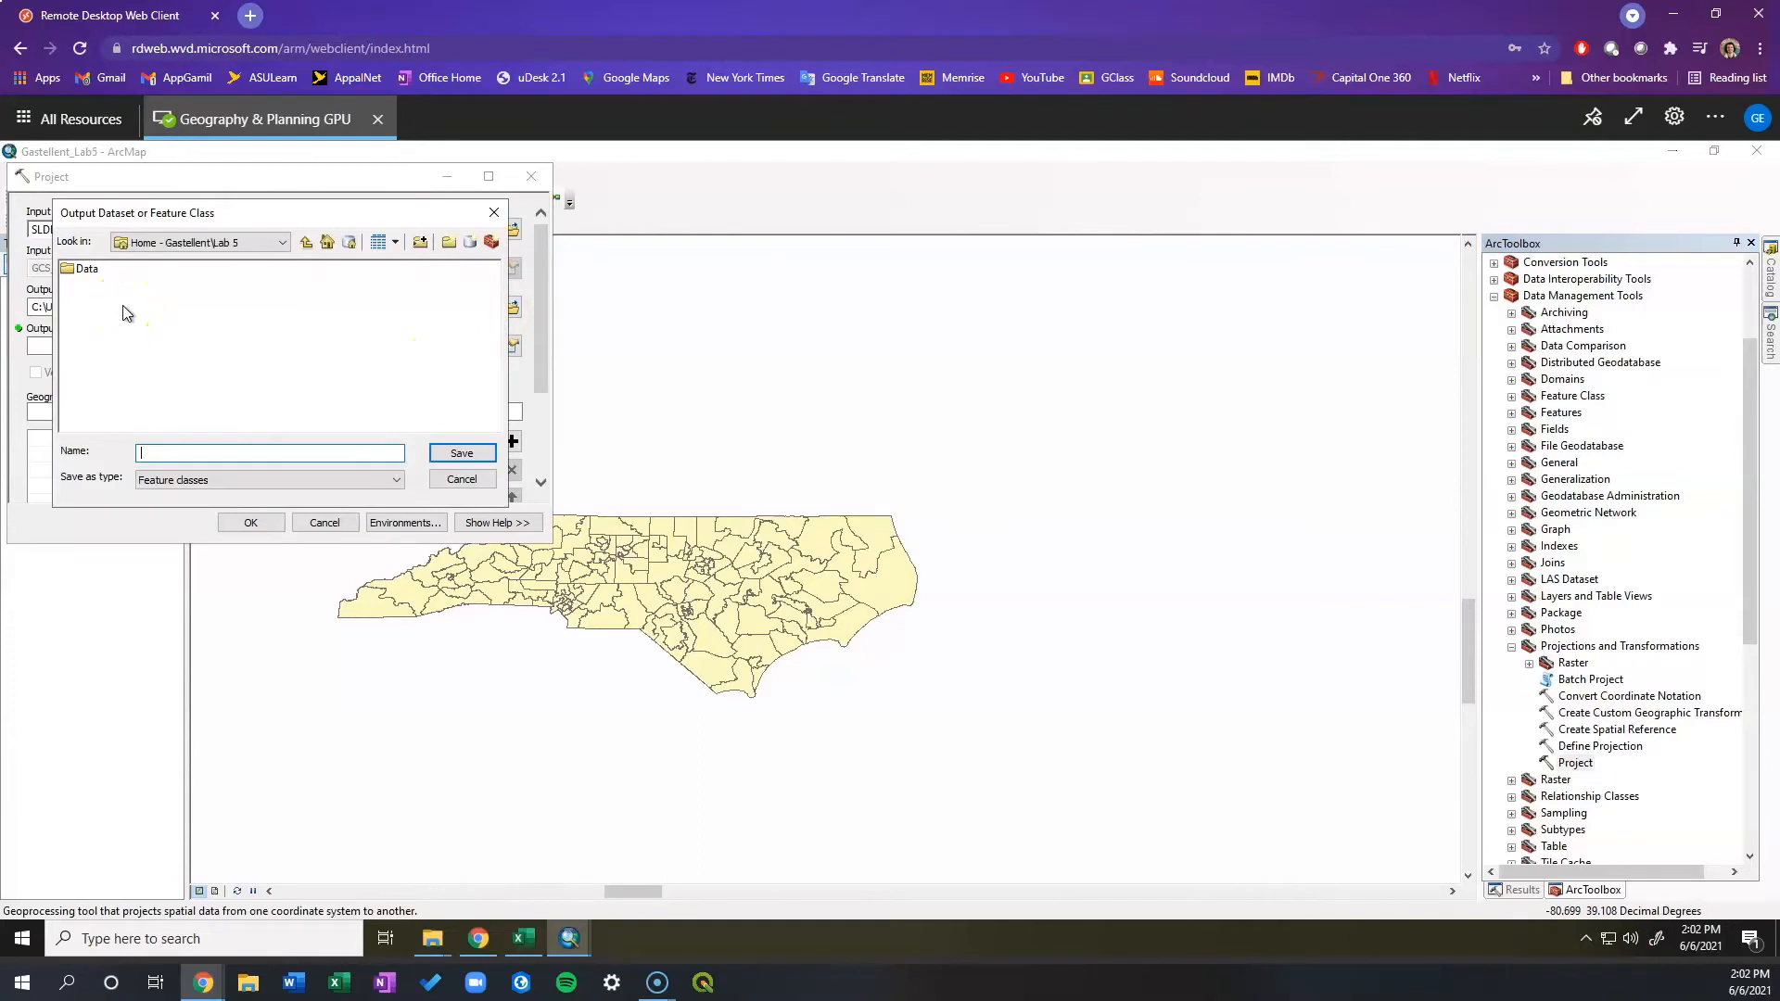
{"action": "left_click", "coordinate": [88, 271]}
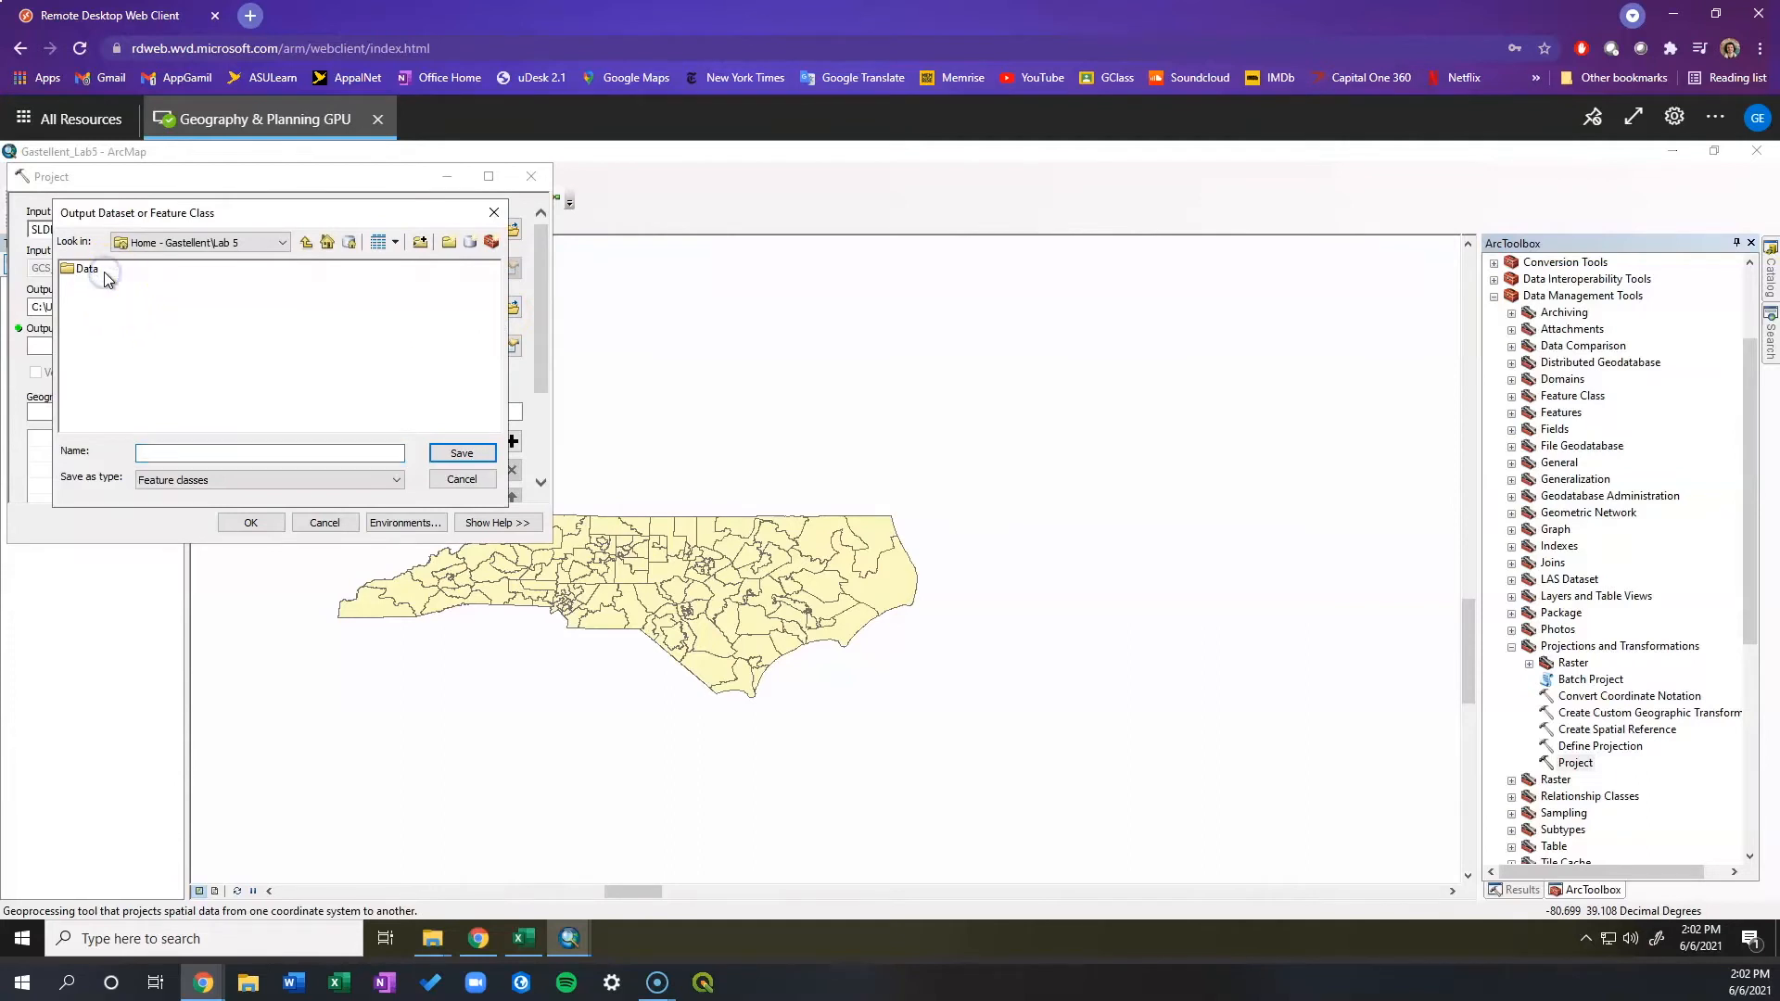
{"action": "double_click", "coordinate": [88, 271]}
{"action": "left_click", "coordinate": [202, 371]}
{"action": "left_click", "coordinate": [188, 448]}
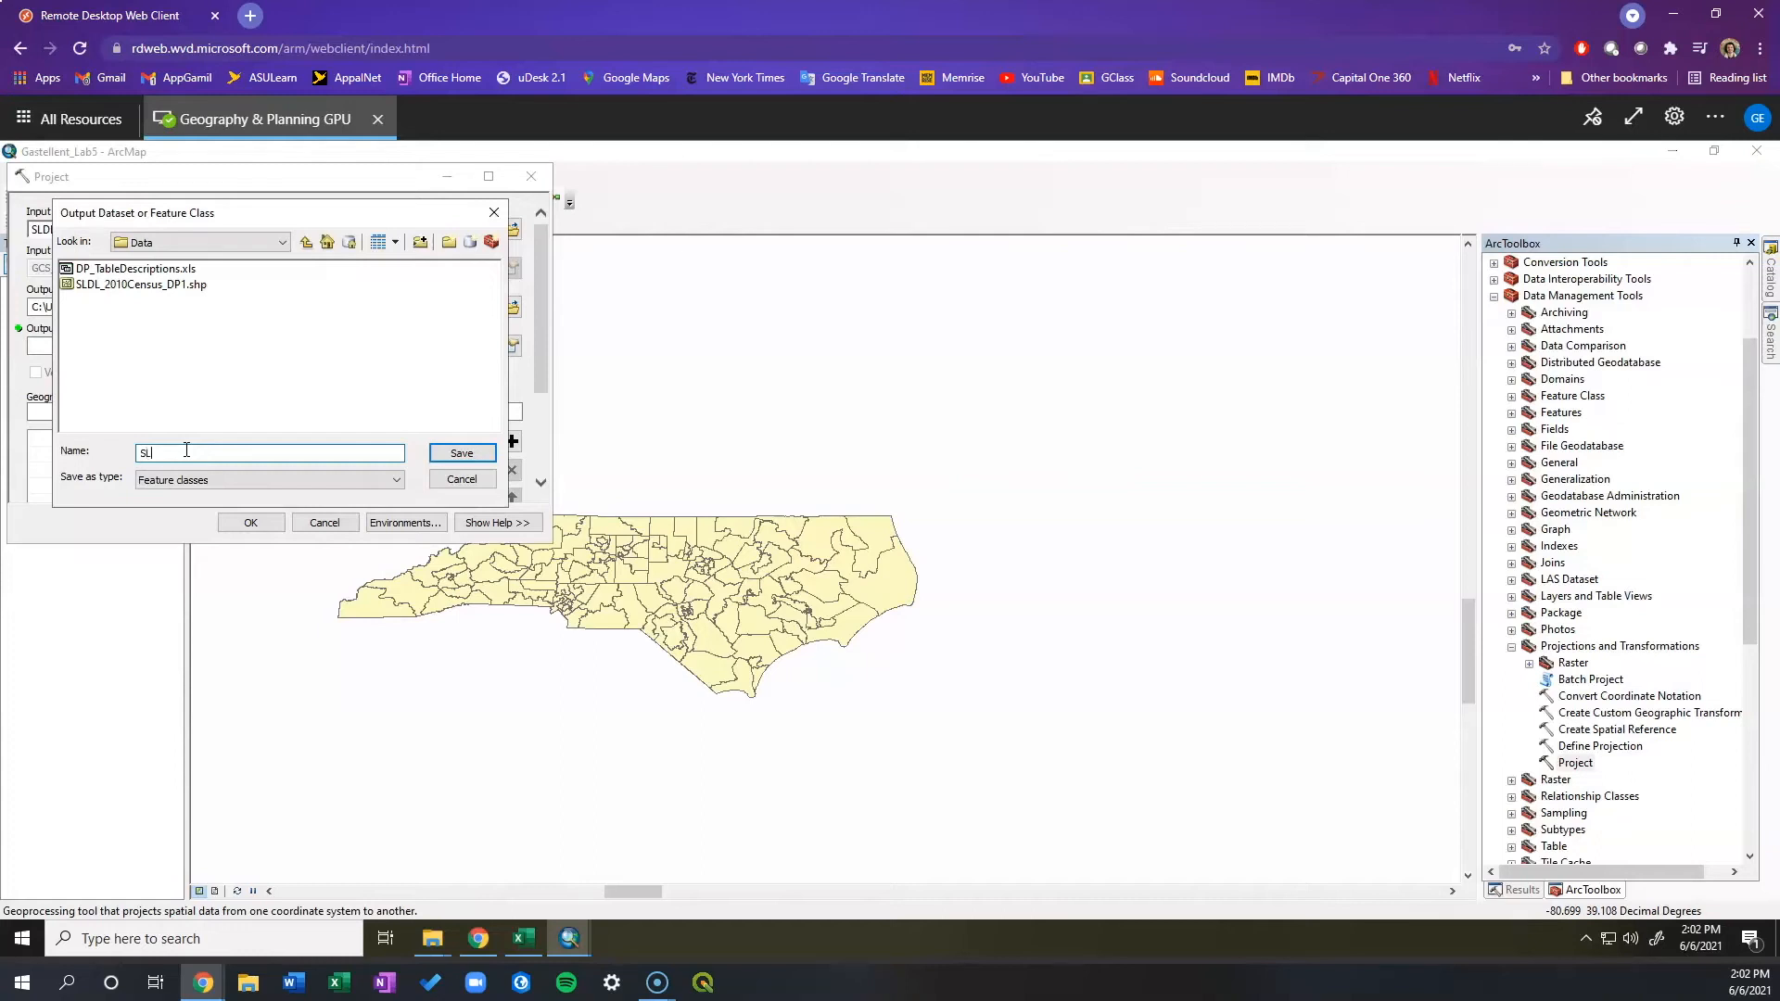
{"action": "type", "text": "020Census_DP1_Project"}
{"action": "left_click", "coordinate": [480, 458]}
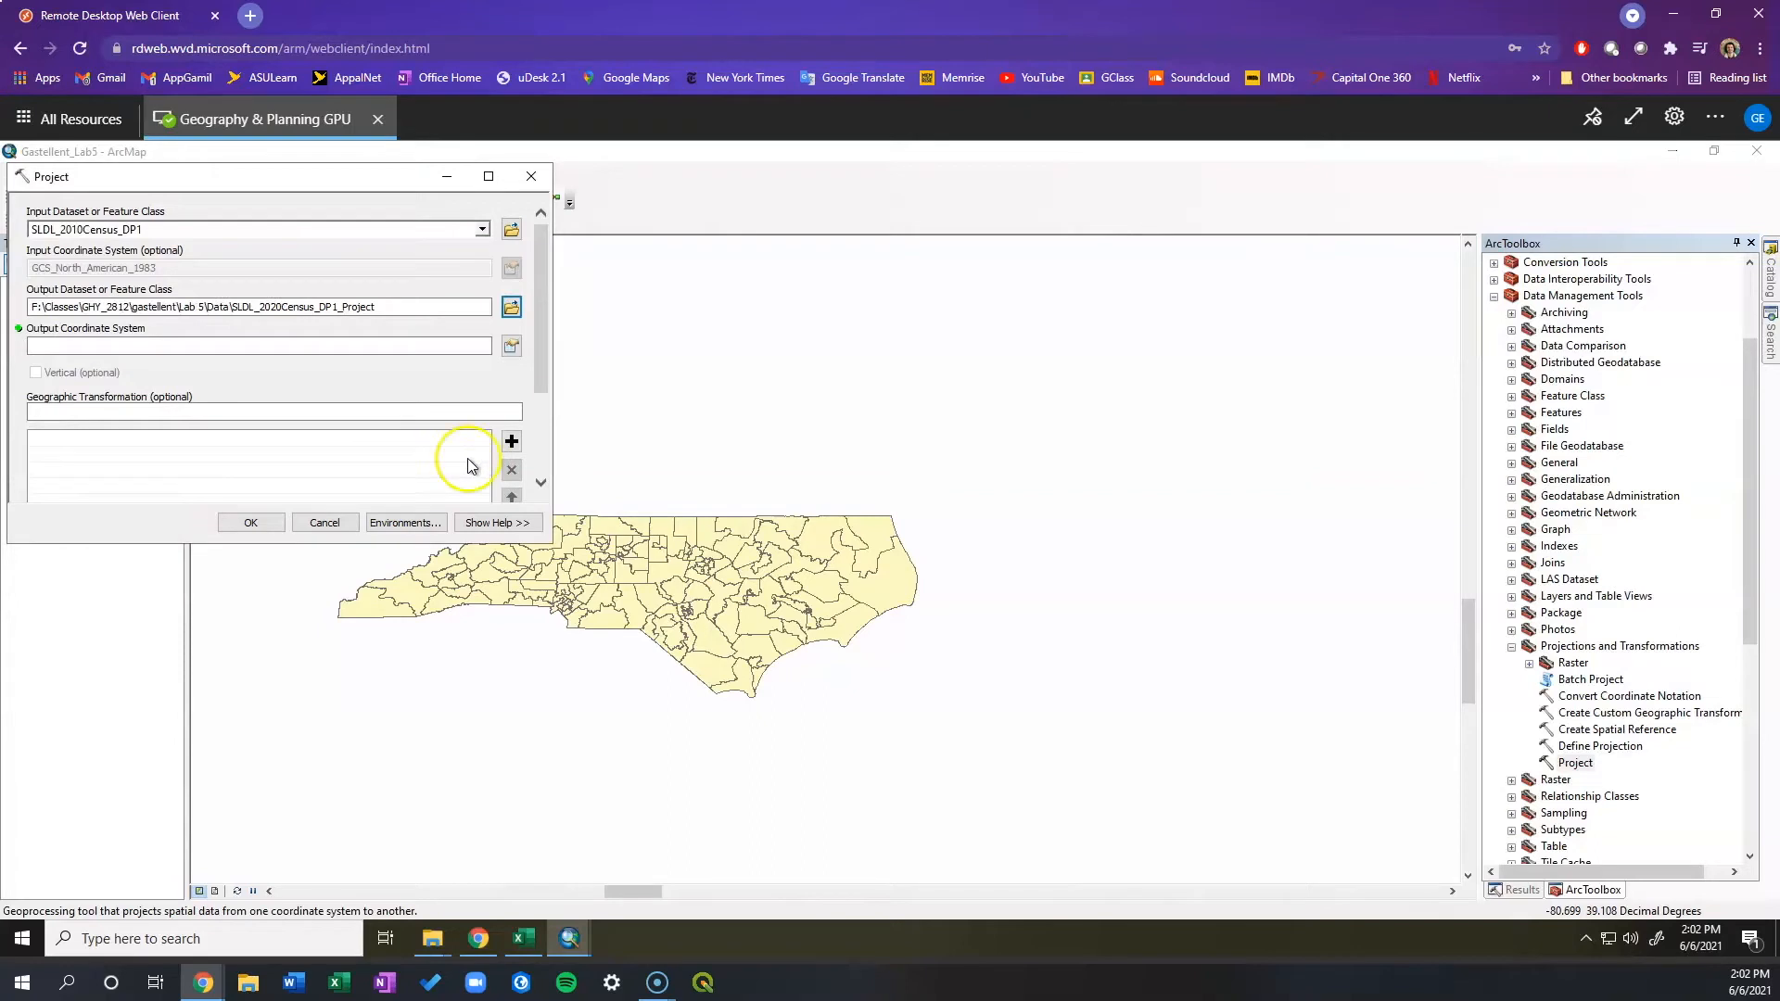
Choose the projected State Plane system NAD 1983 StatePlane North Carolina FIPS 3200 (US Feet) as the output coordinate system.
{"action": "left_click", "coordinate": [512, 347]}
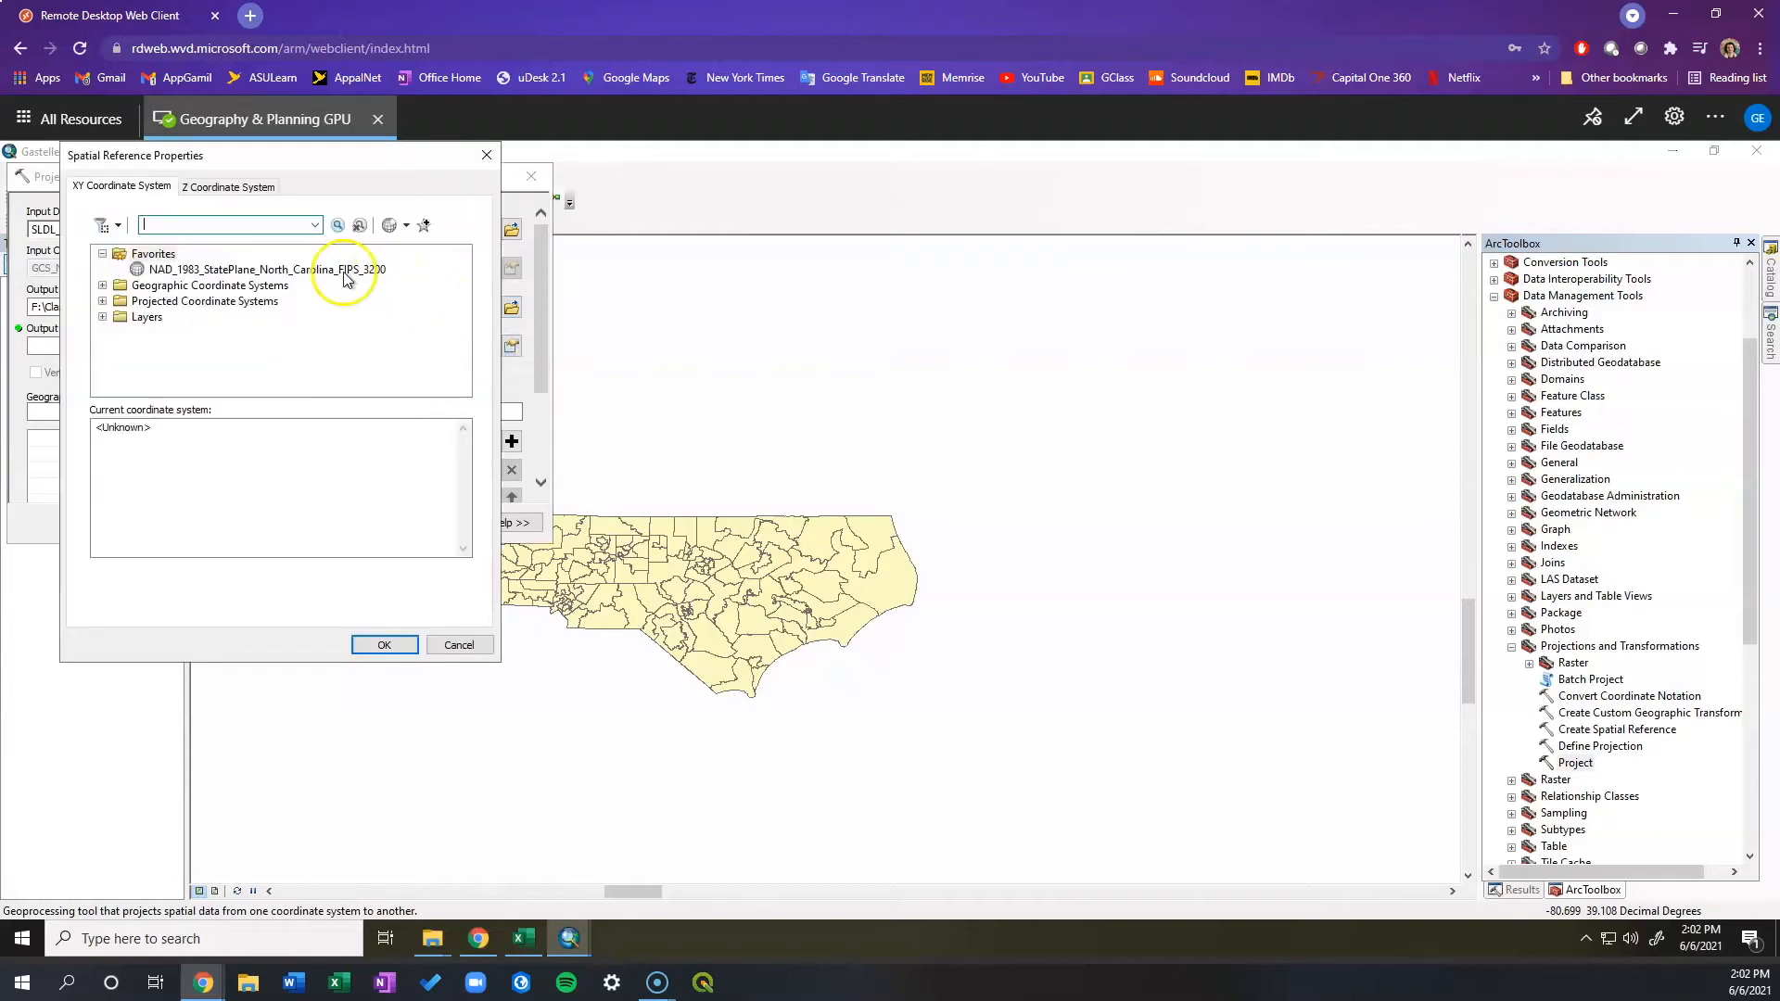
{"action": "left_click", "coordinate": [103, 300]}
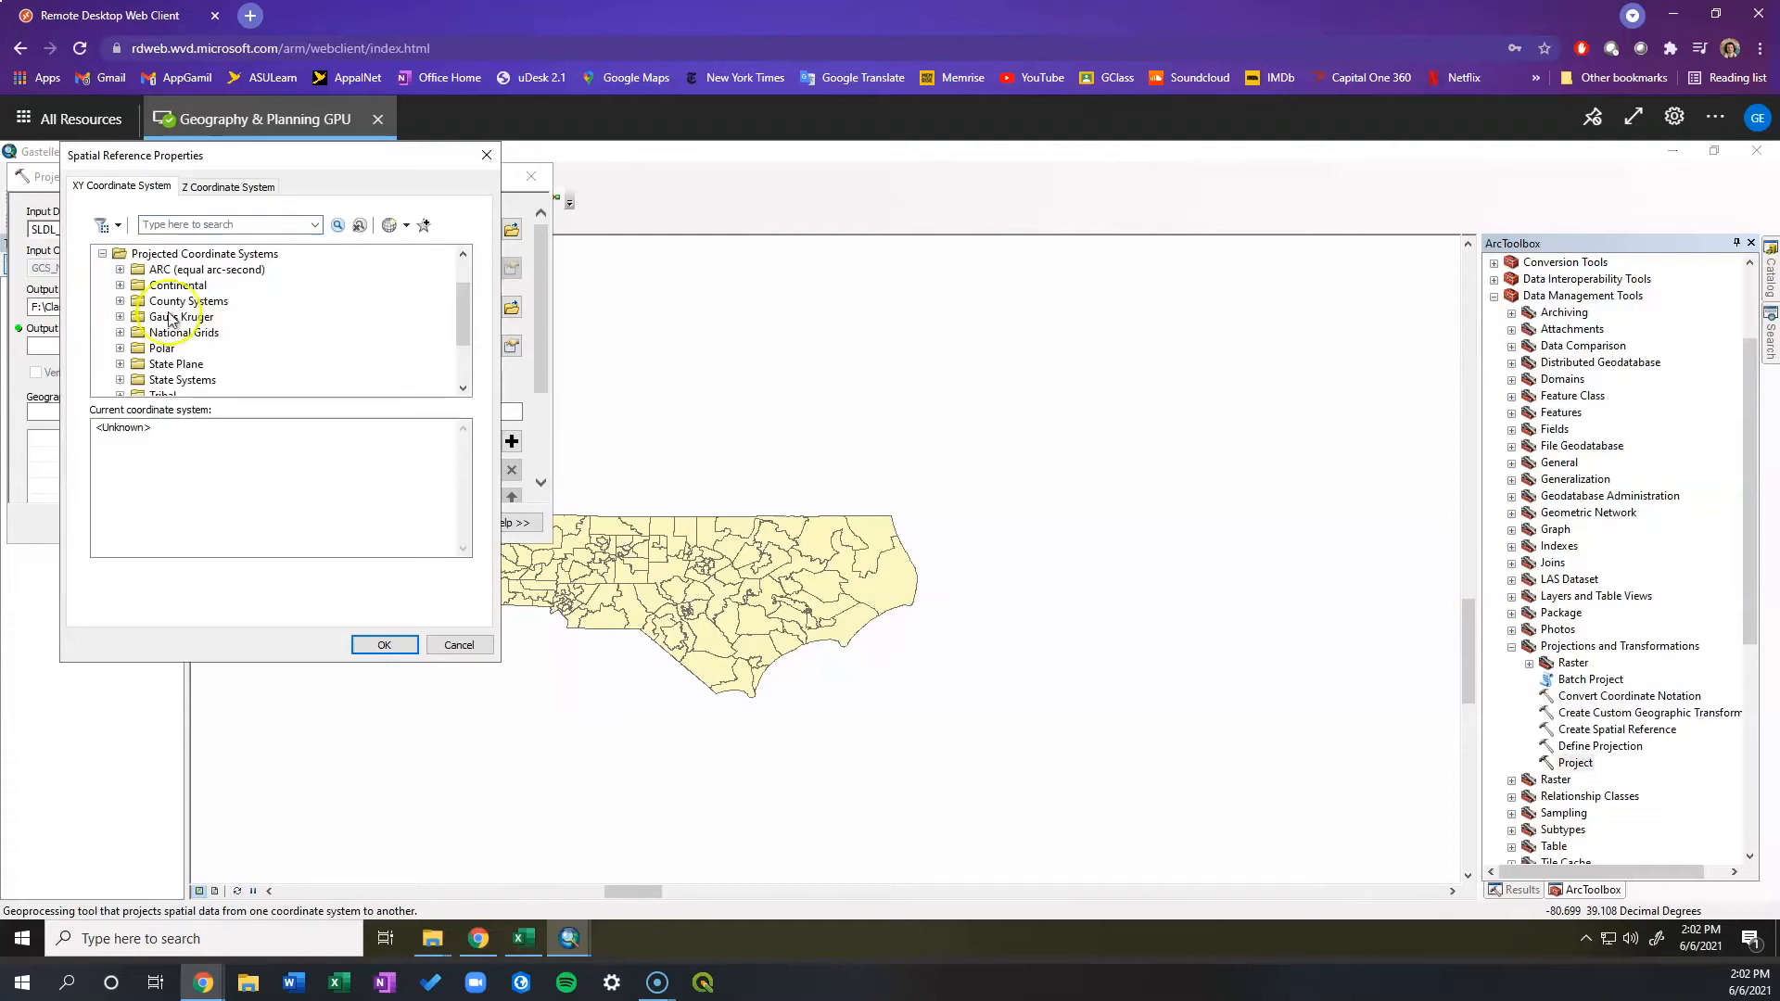
{"action": "left_click", "coordinate": [119, 364]}
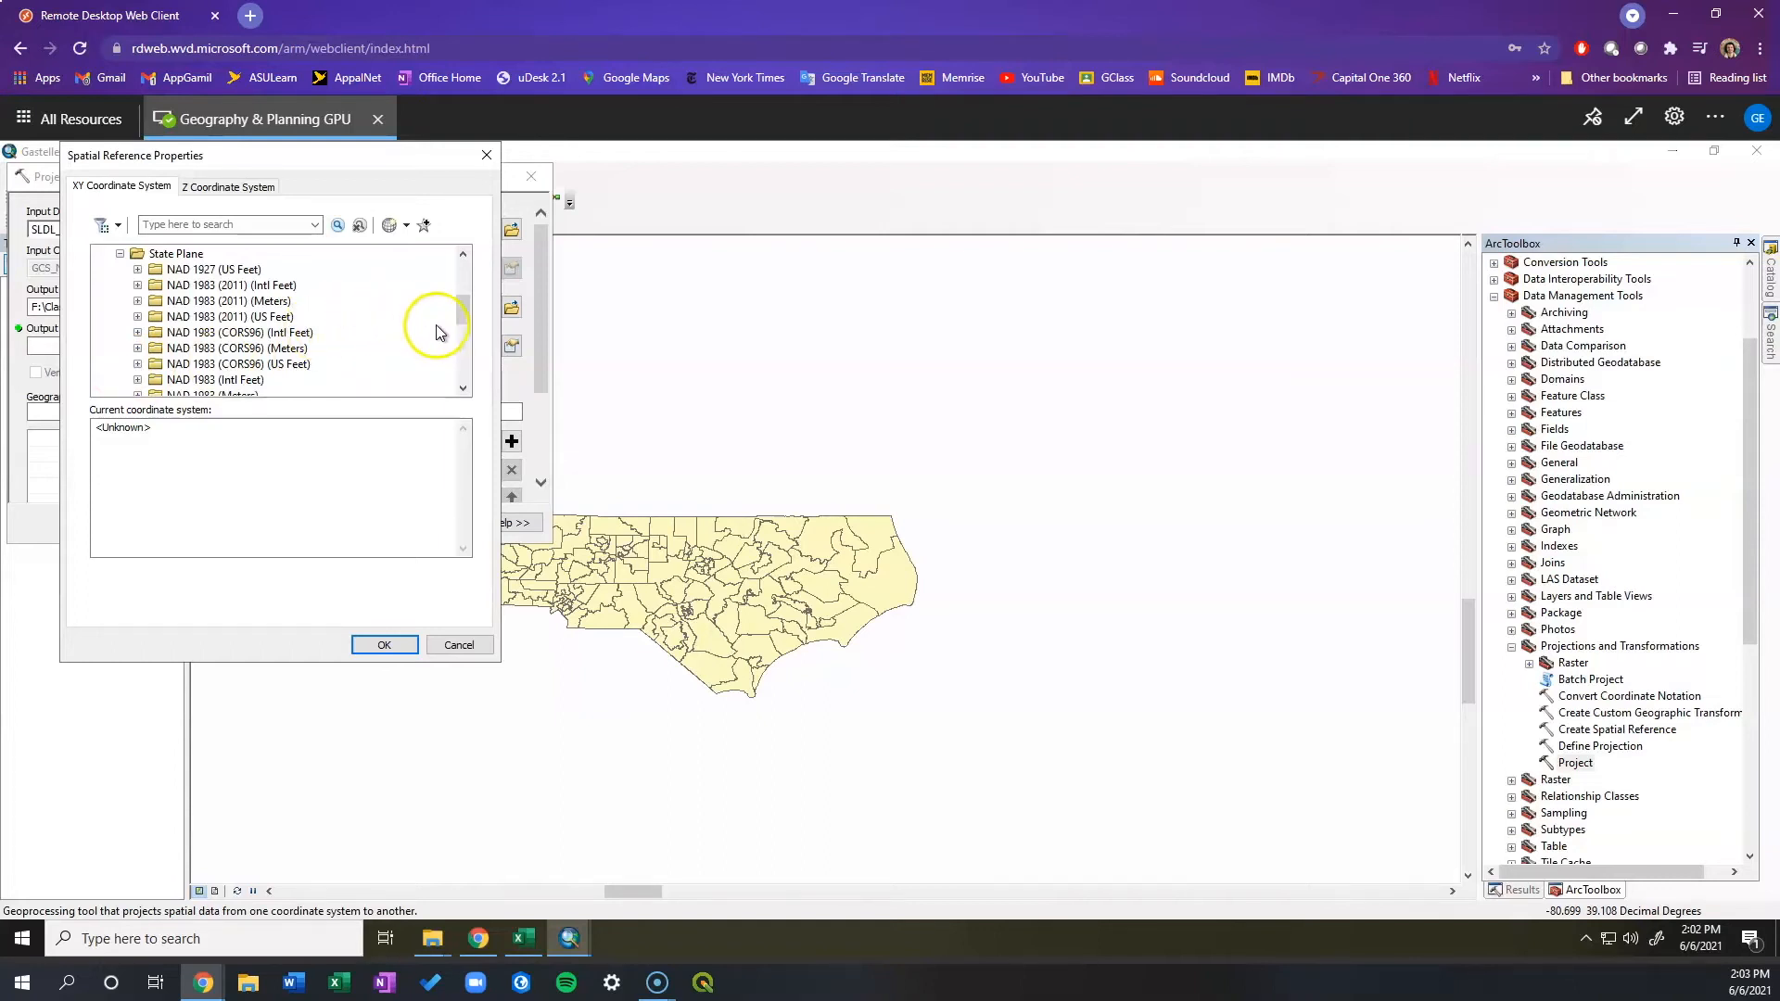
{"action": "left_click_drag", "start_coordinate": [461, 318], "coordinate": [461, 335]}
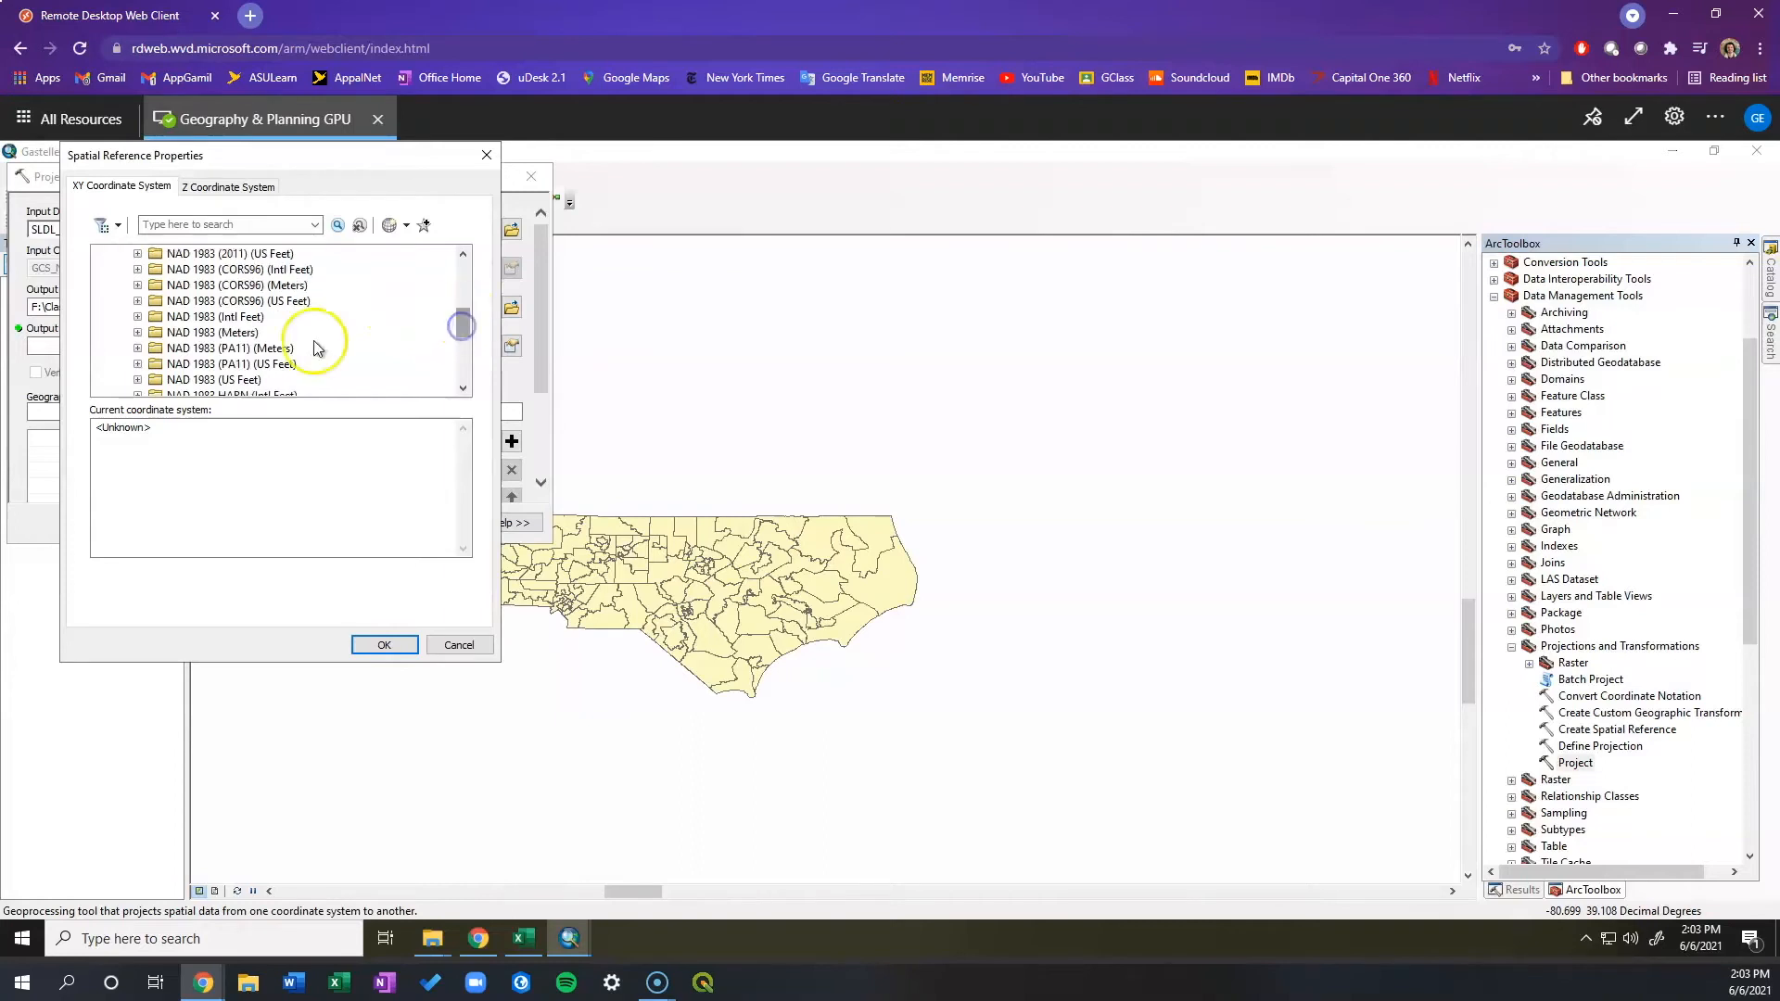
{"action": "double_click", "coordinate": [154, 381]}
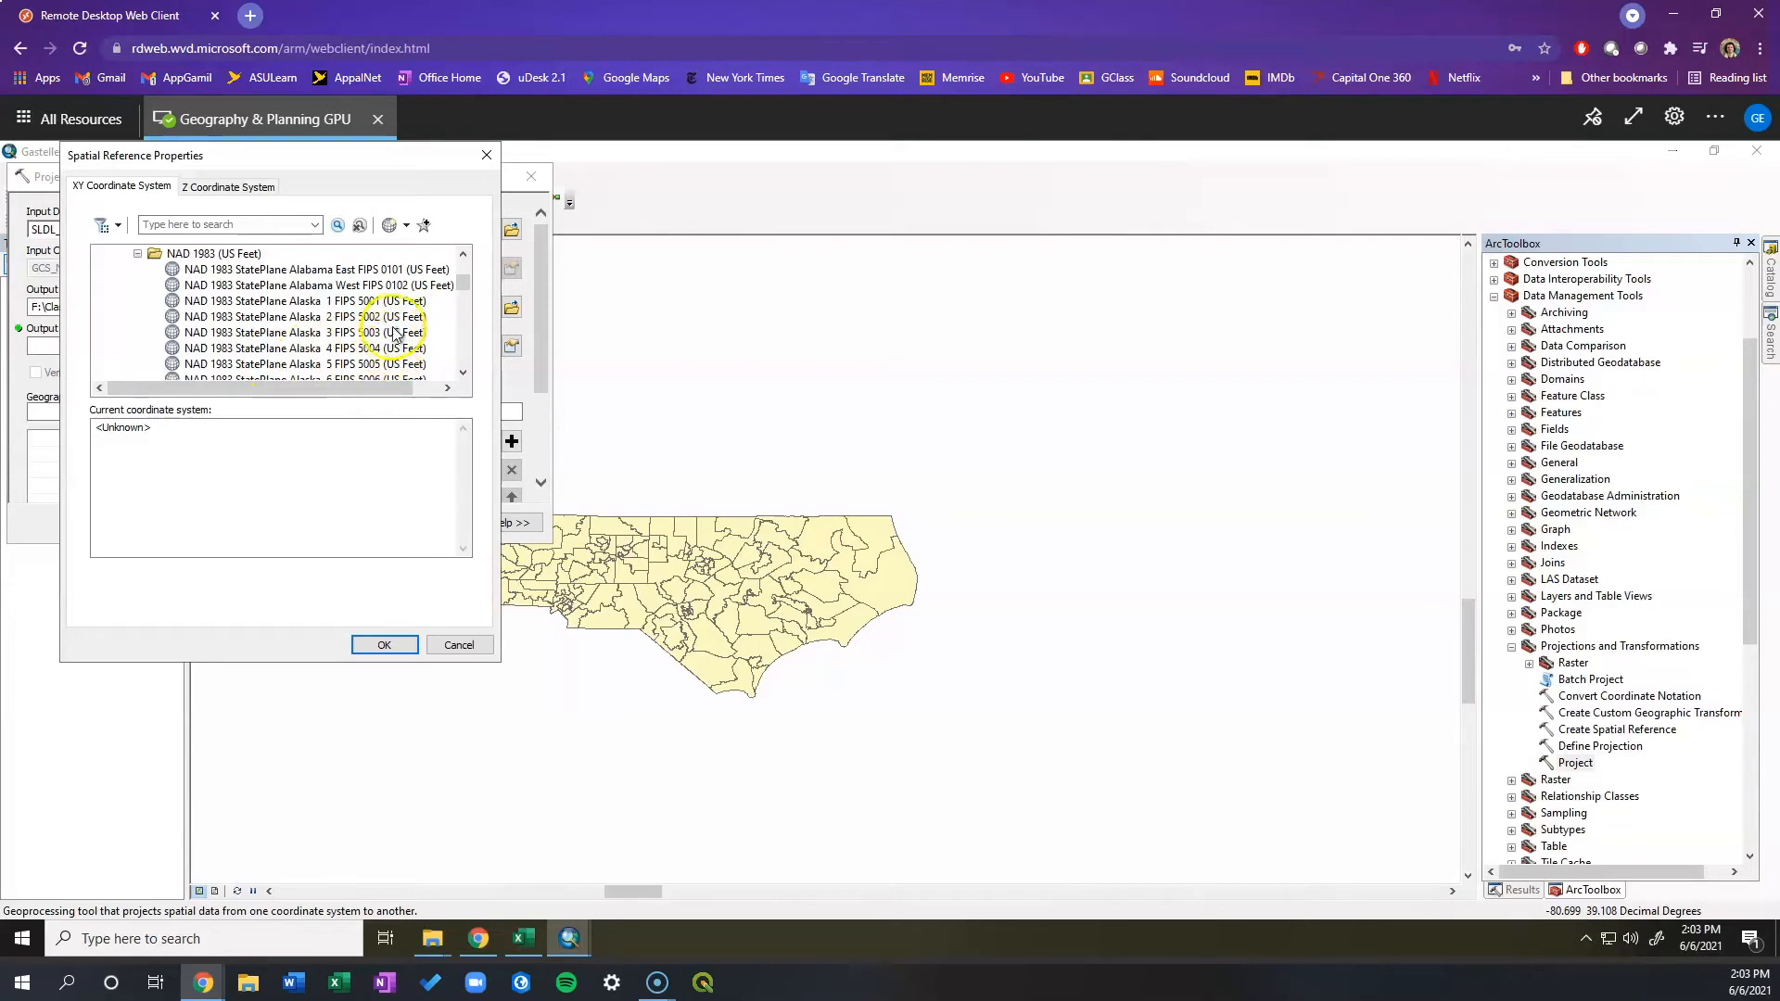
{"action": "left_click", "coordinate": [465, 303]}
{"action": "left_click_drag", "start_coordinate": [466, 302], "coordinate": [466, 325]}
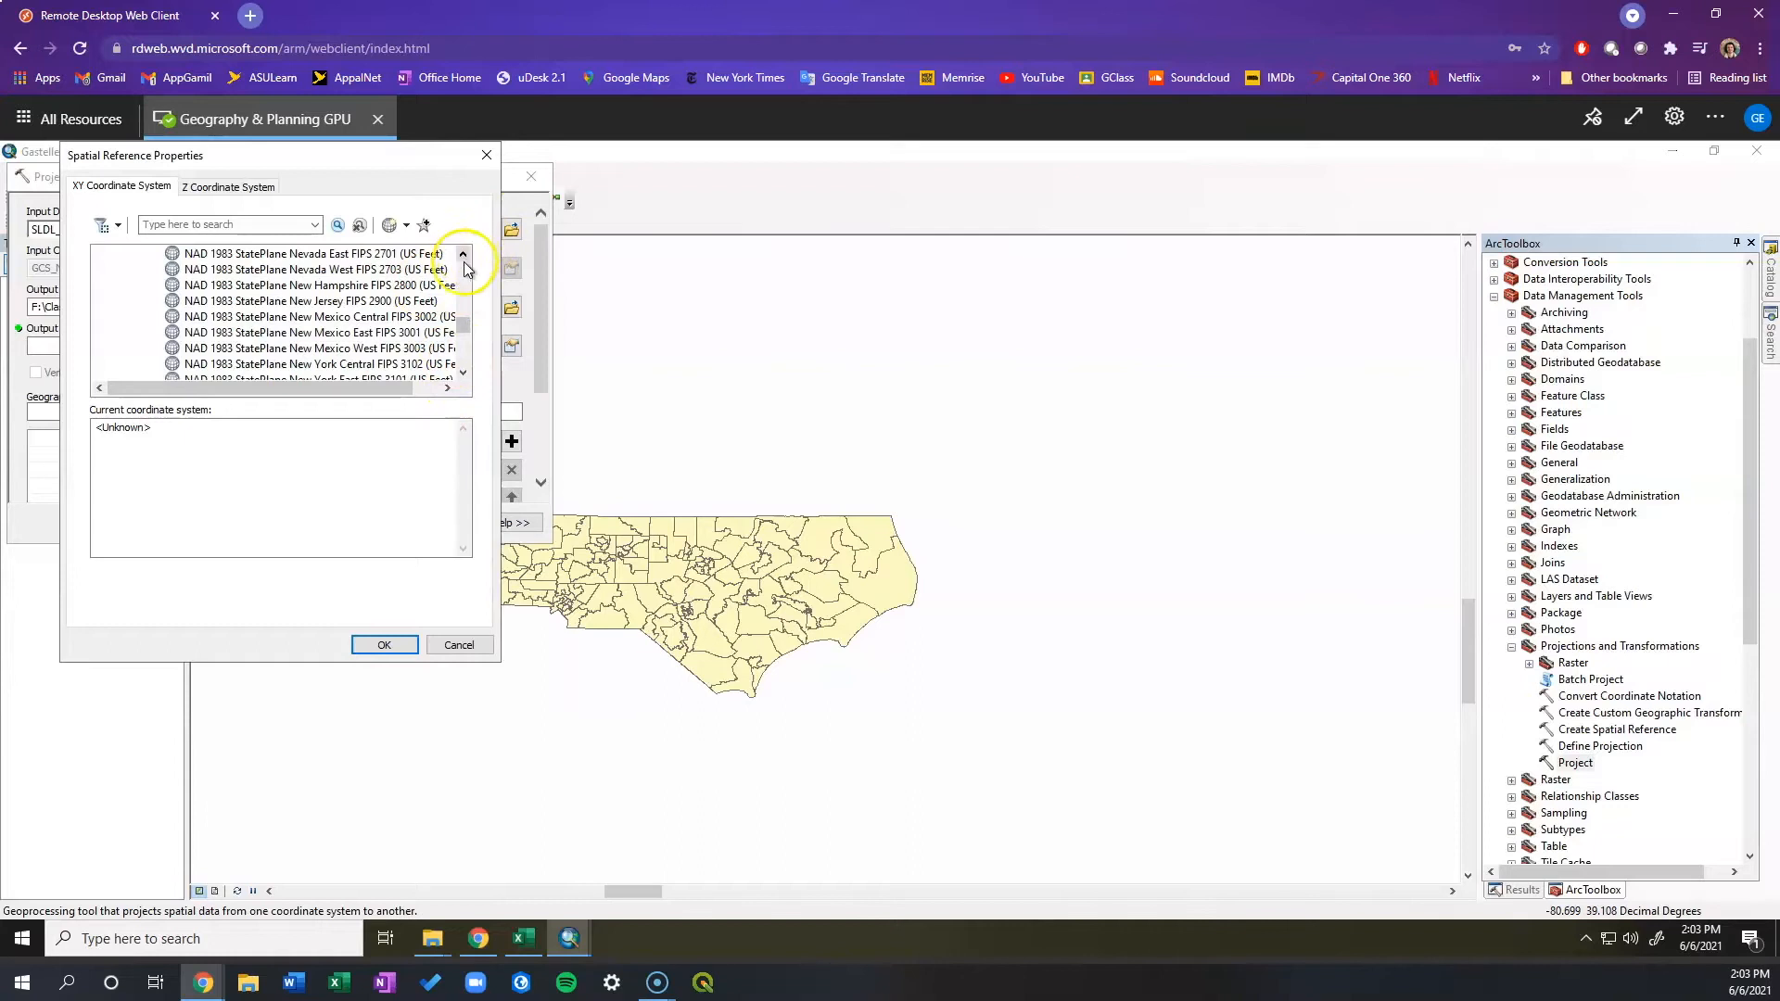
{"action": "left_click", "coordinate": [455, 373]}
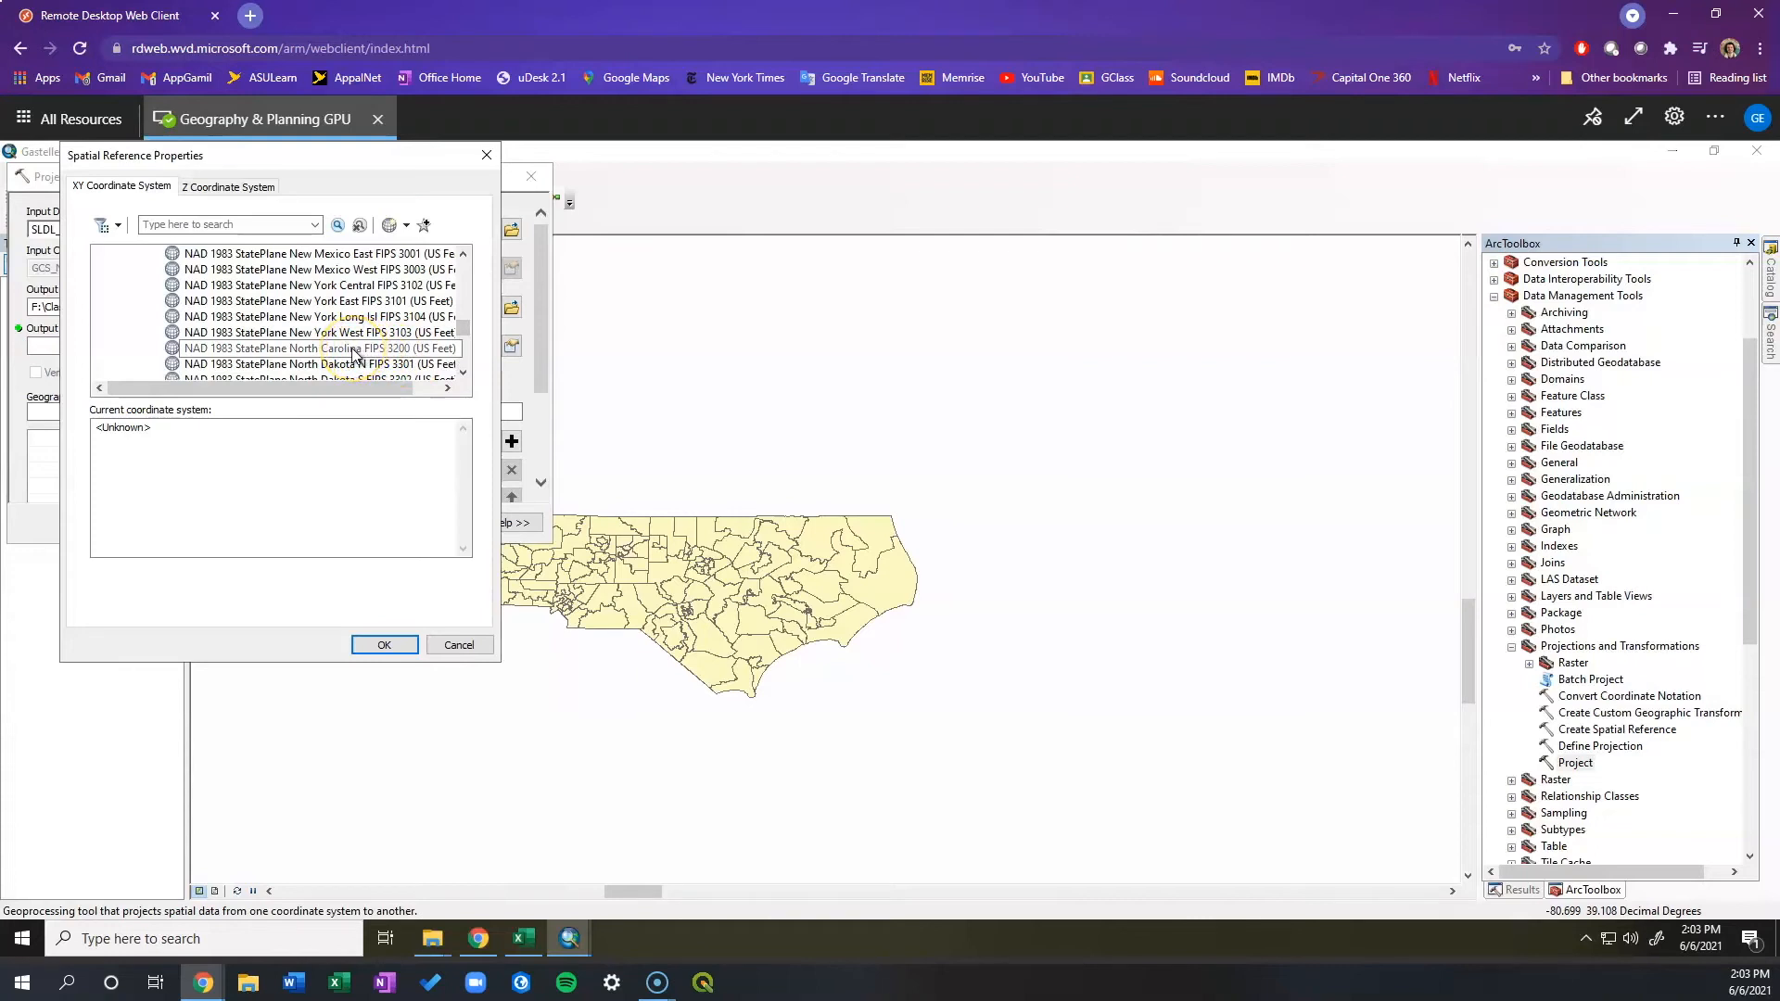
{"action": "left_click", "coordinate": [353, 350]}
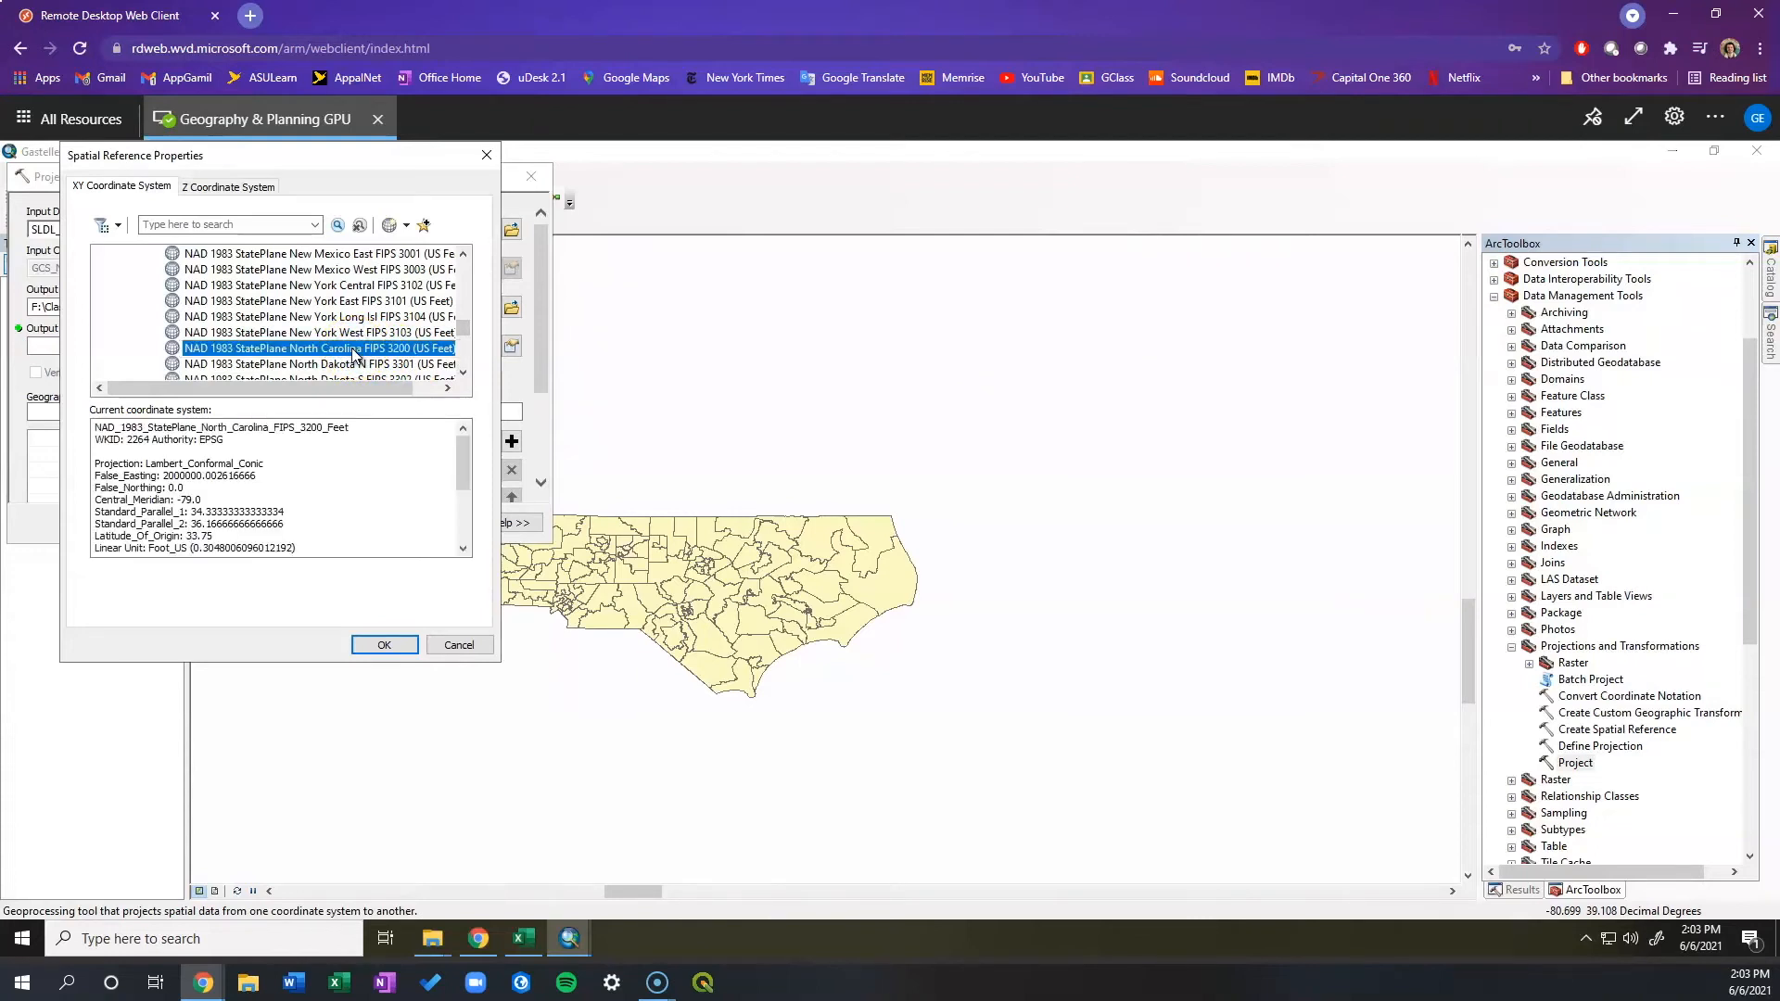
{"action": "left_click", "coordinate": [377, 646]}
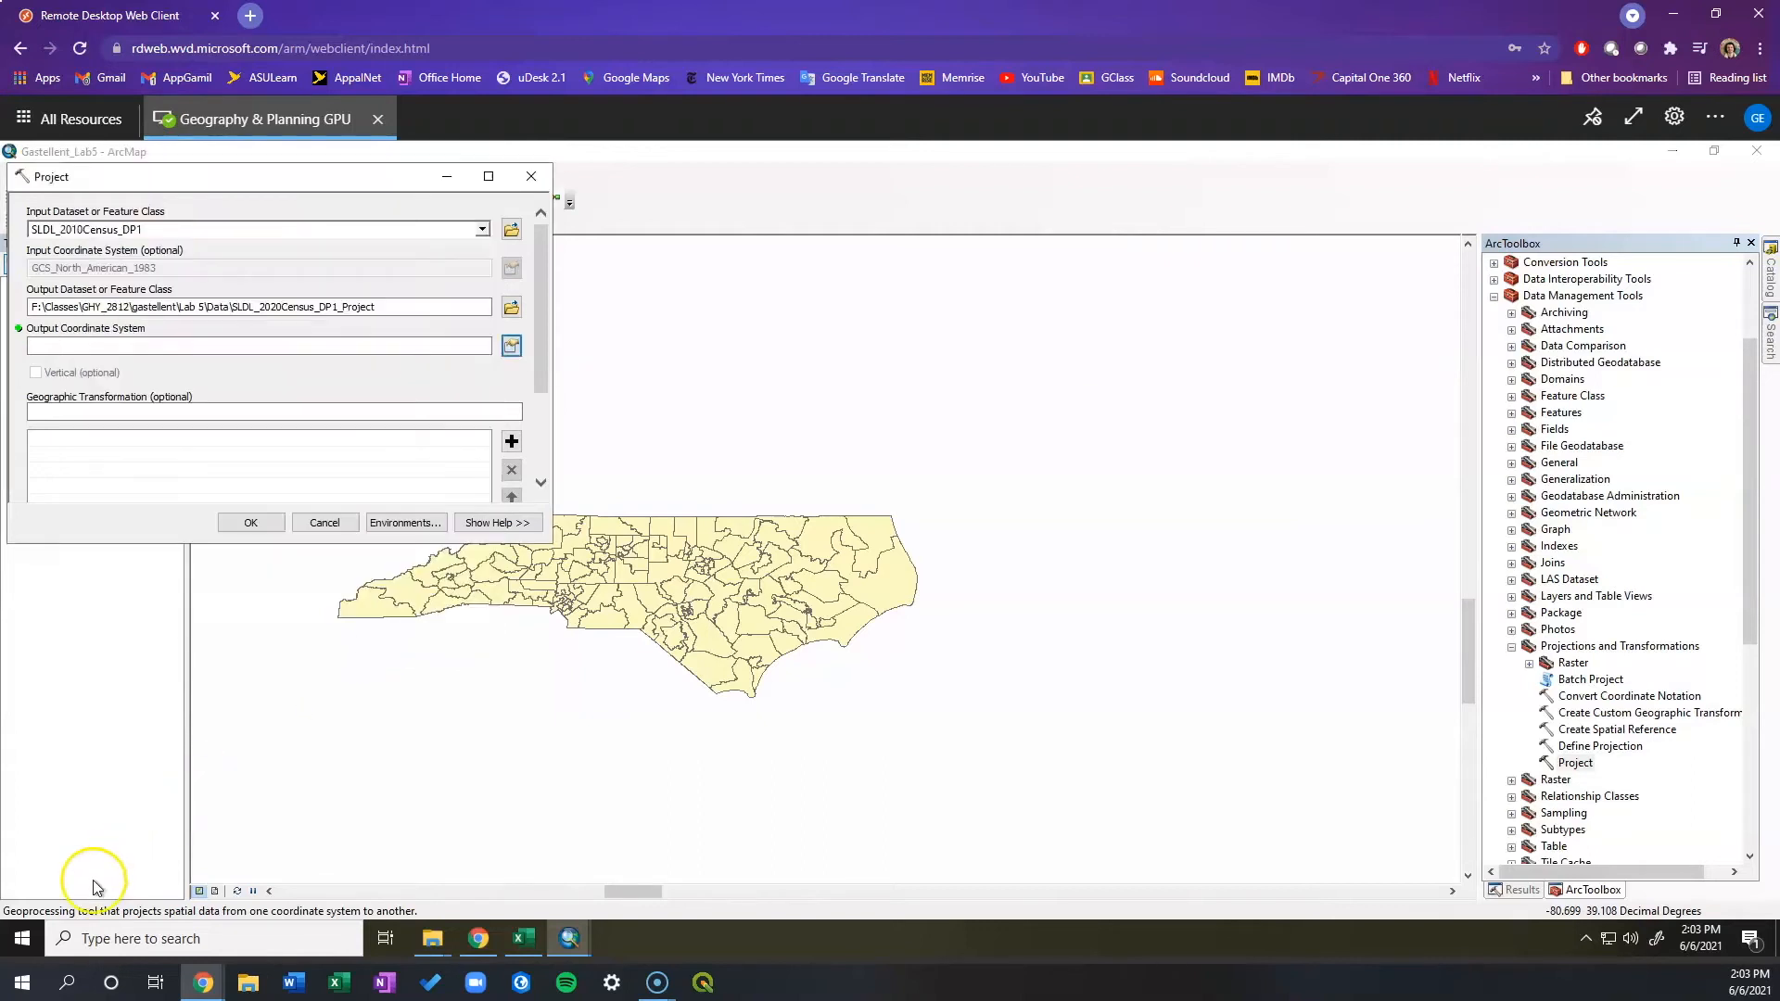
Run the Project tool, and add SLDL_2020Census_DP1_Project.shp from the Data folder of Lab 5 to the map.
{"action": "left_click", "coordinate": [259, 533]}
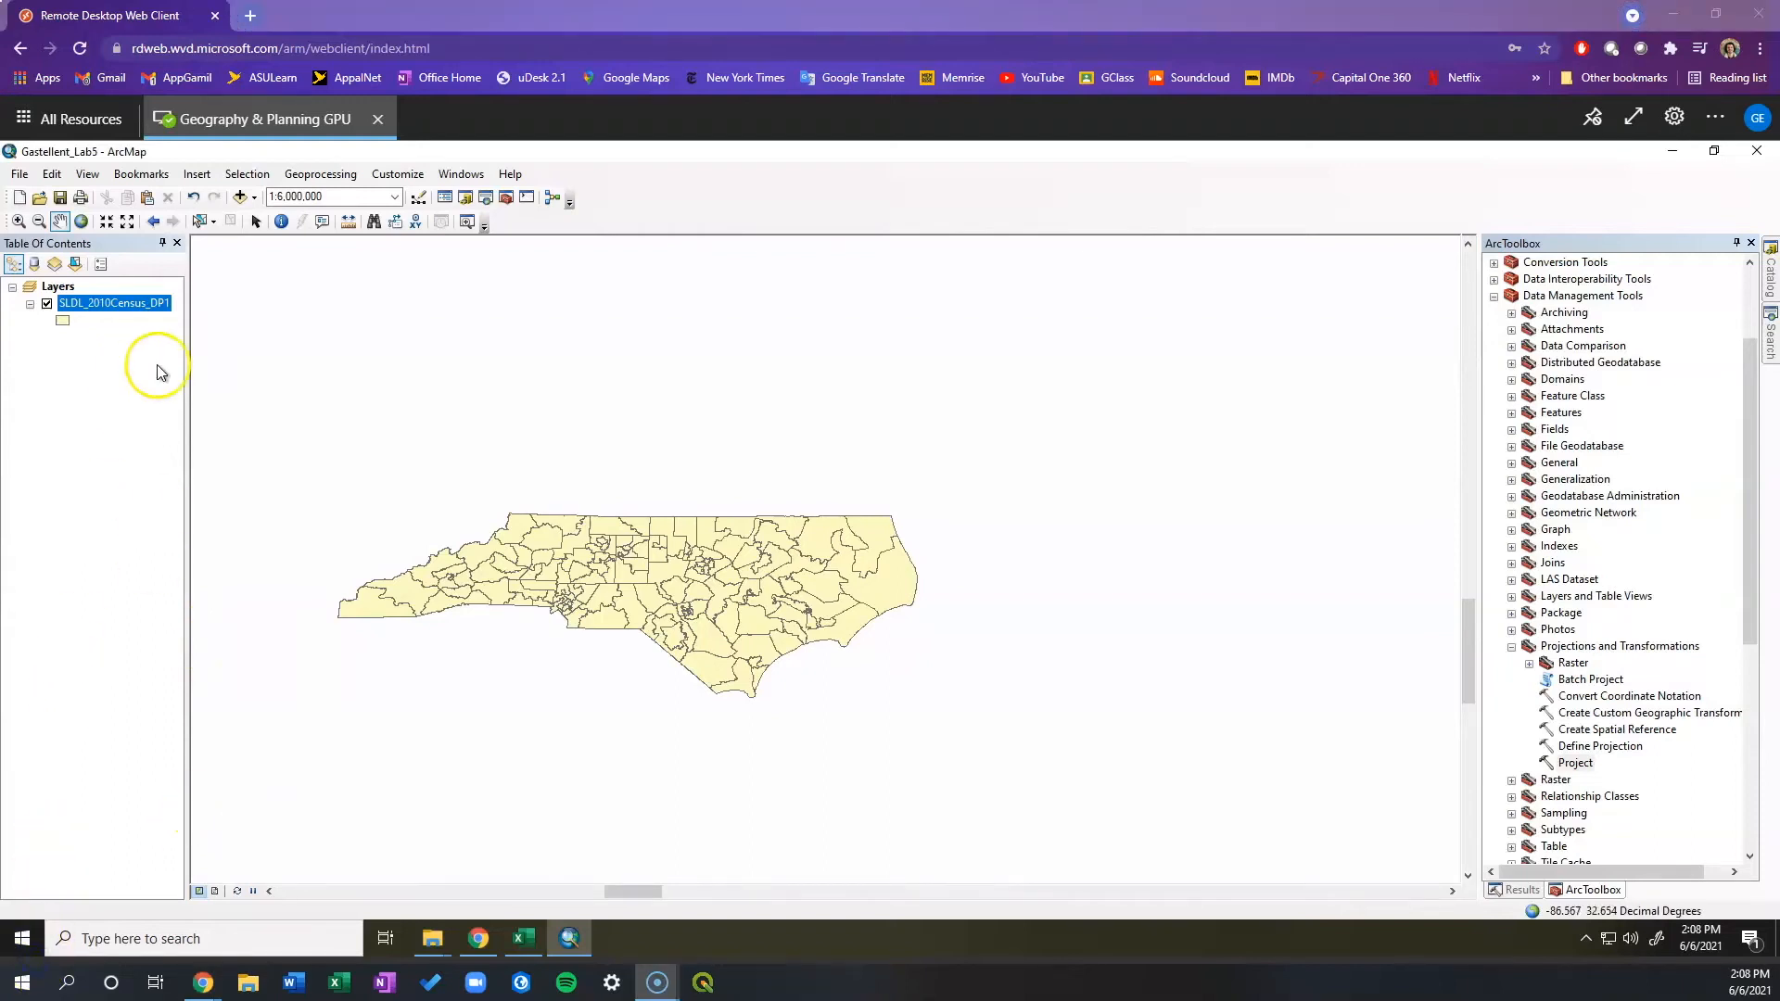
{"action": "left_click", "coordinate": [20, 176]}
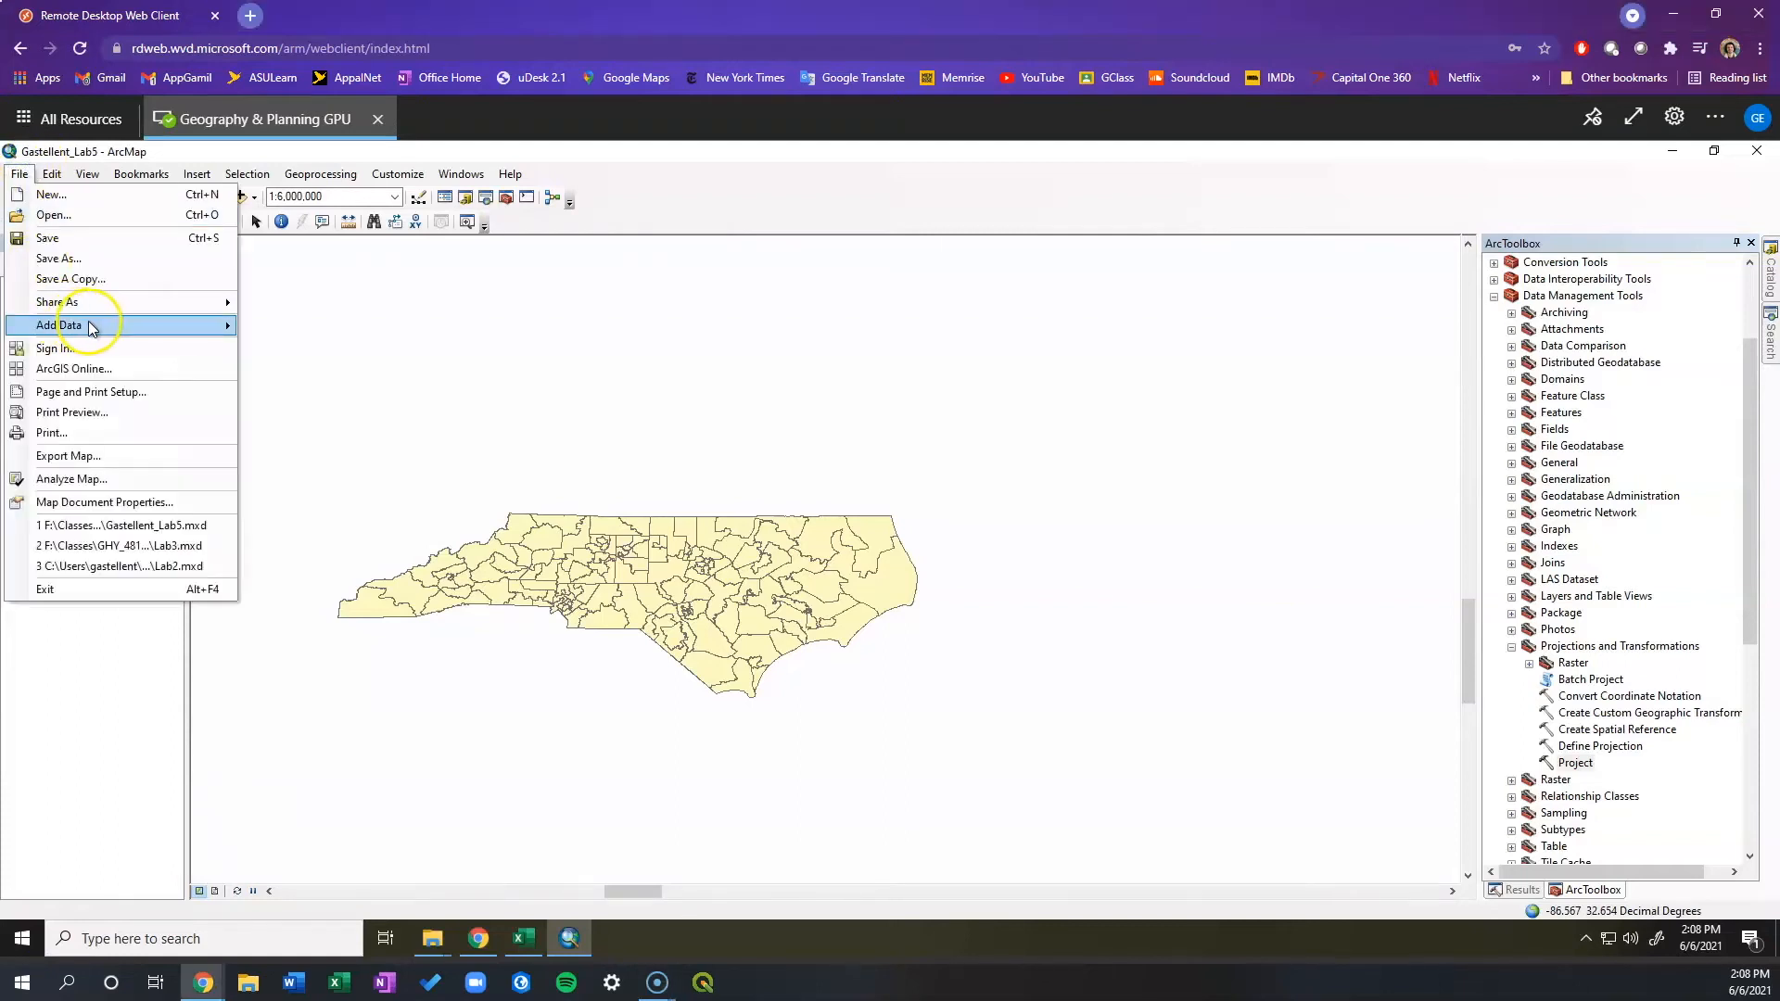
{"action": "mouse_move", "coordinate": [113, 328]}
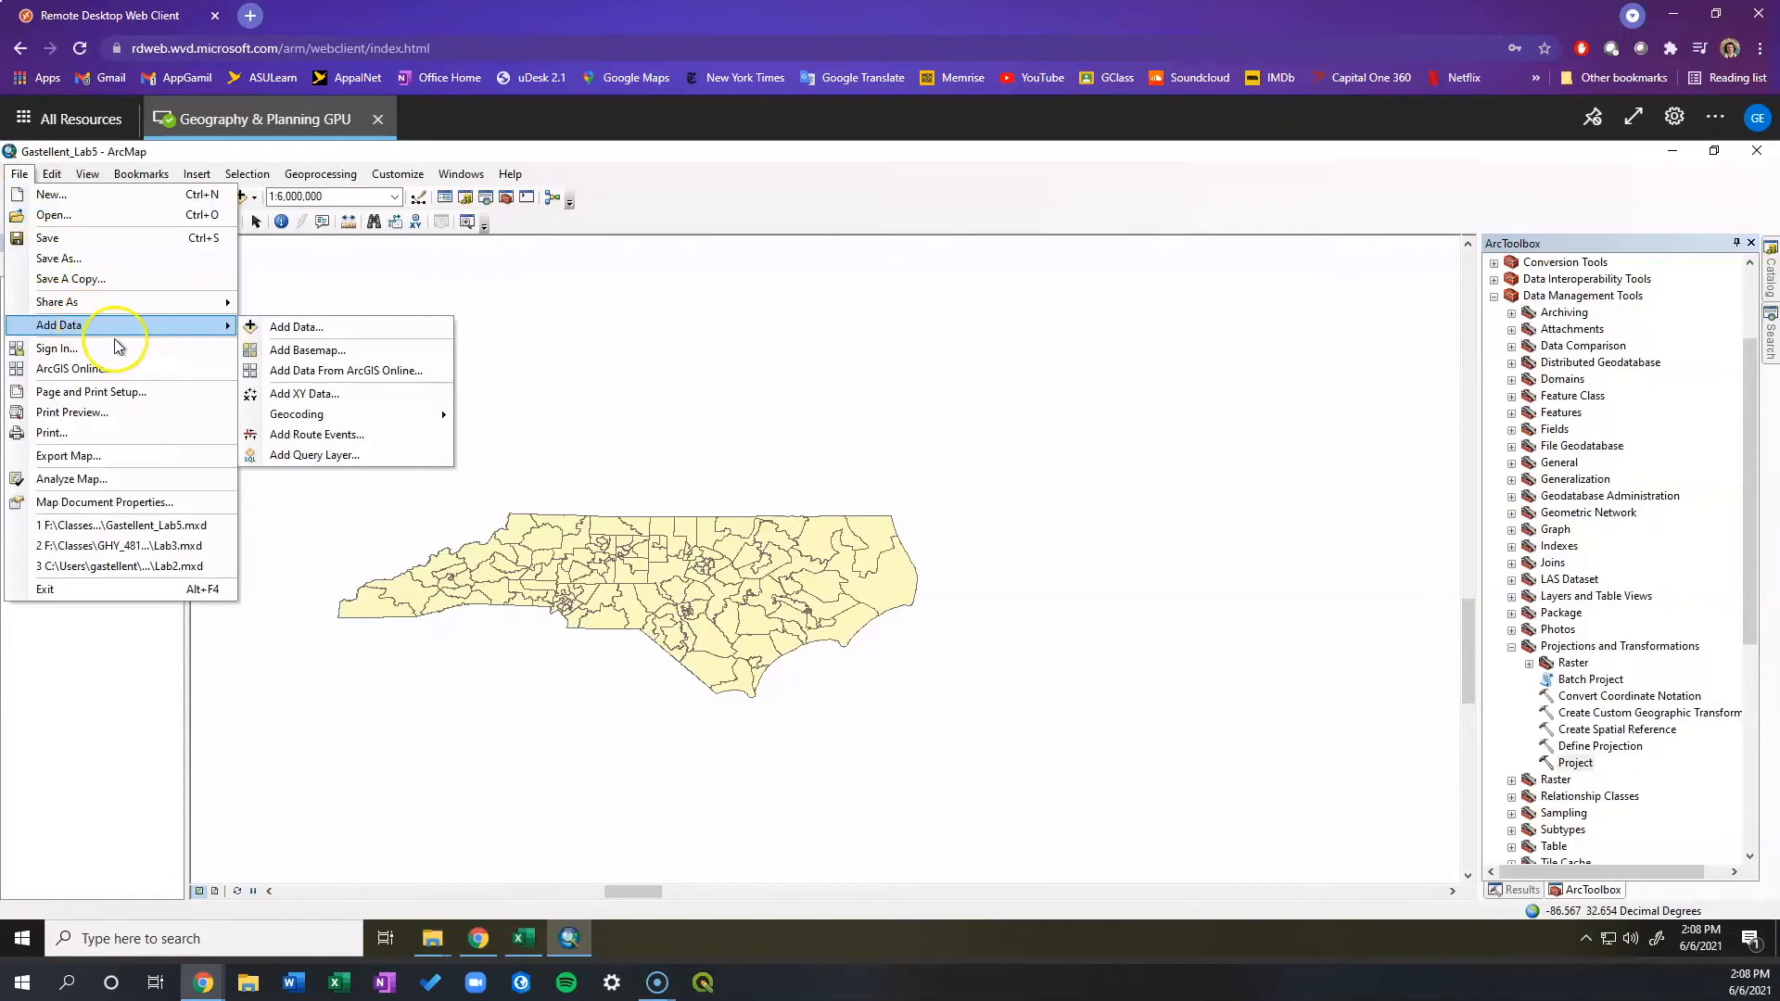
{"action": "left_click", "coordinate": [264, 331]}
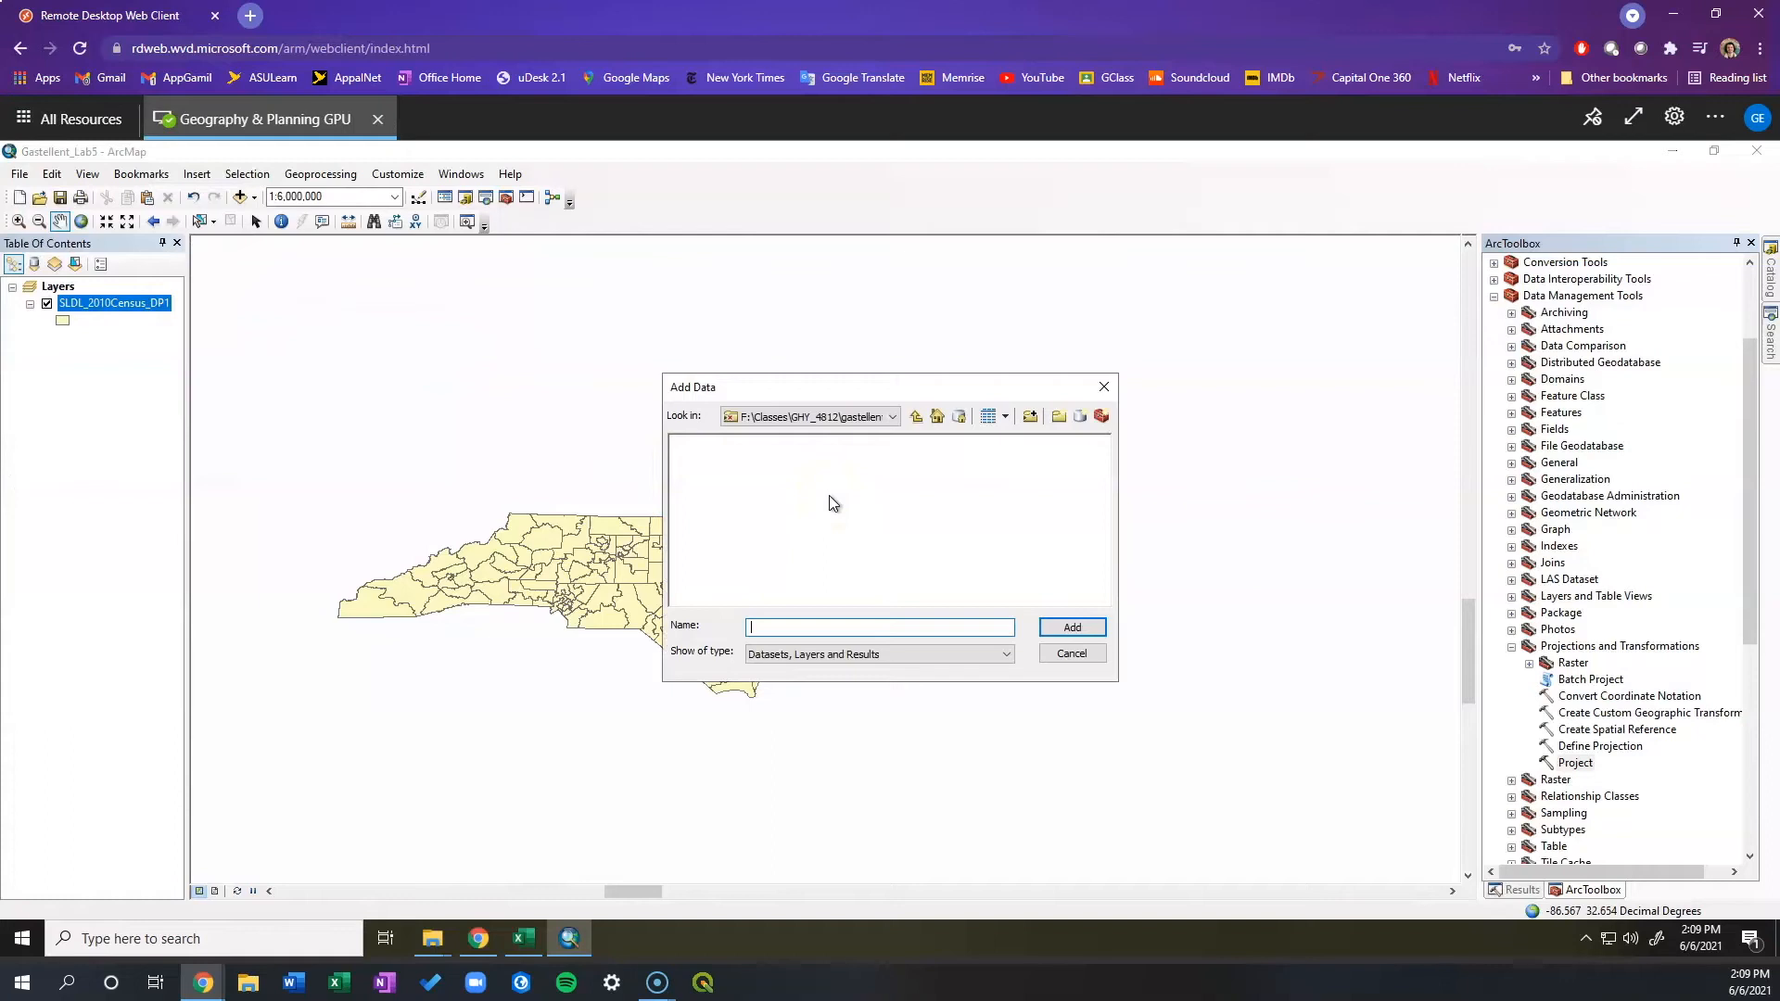
{"action": "left_click", "coordinate": [882, 417]}
{"action": "left_click", "coordinate": [882, 421]}
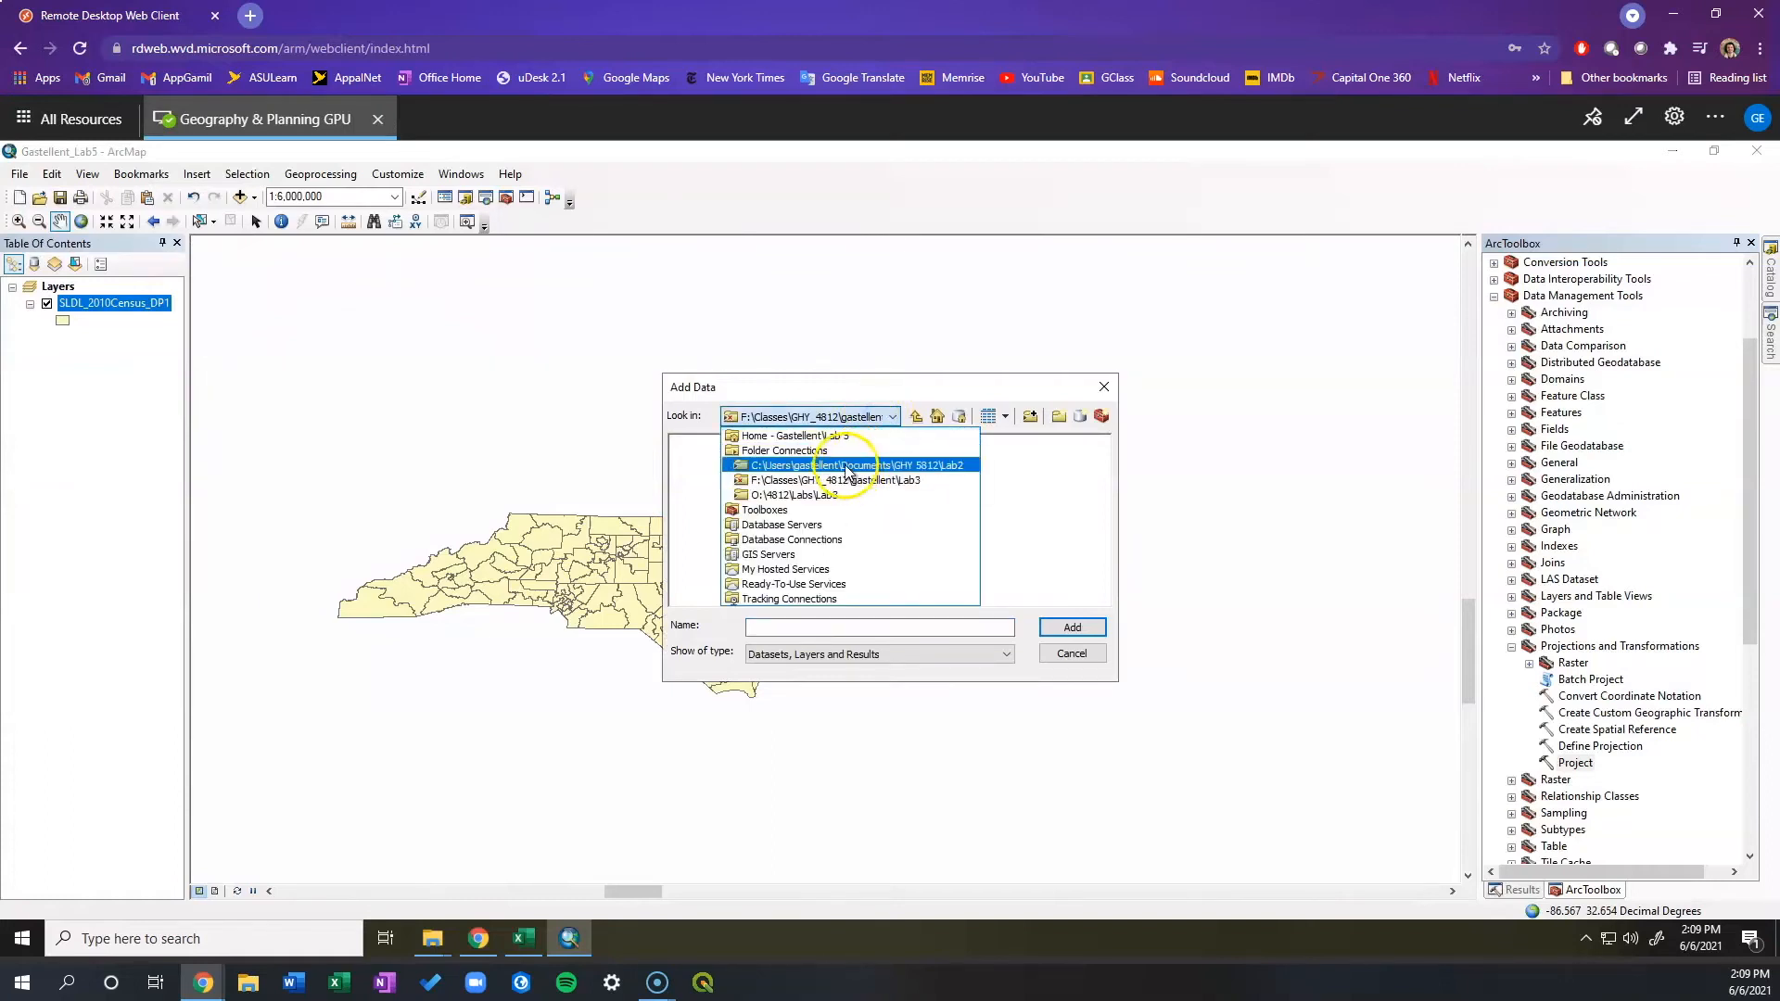
{"action": "left_click", "coordinate": [778, 438]}
{"action": "double_click", "coordinate": [697, 442]}
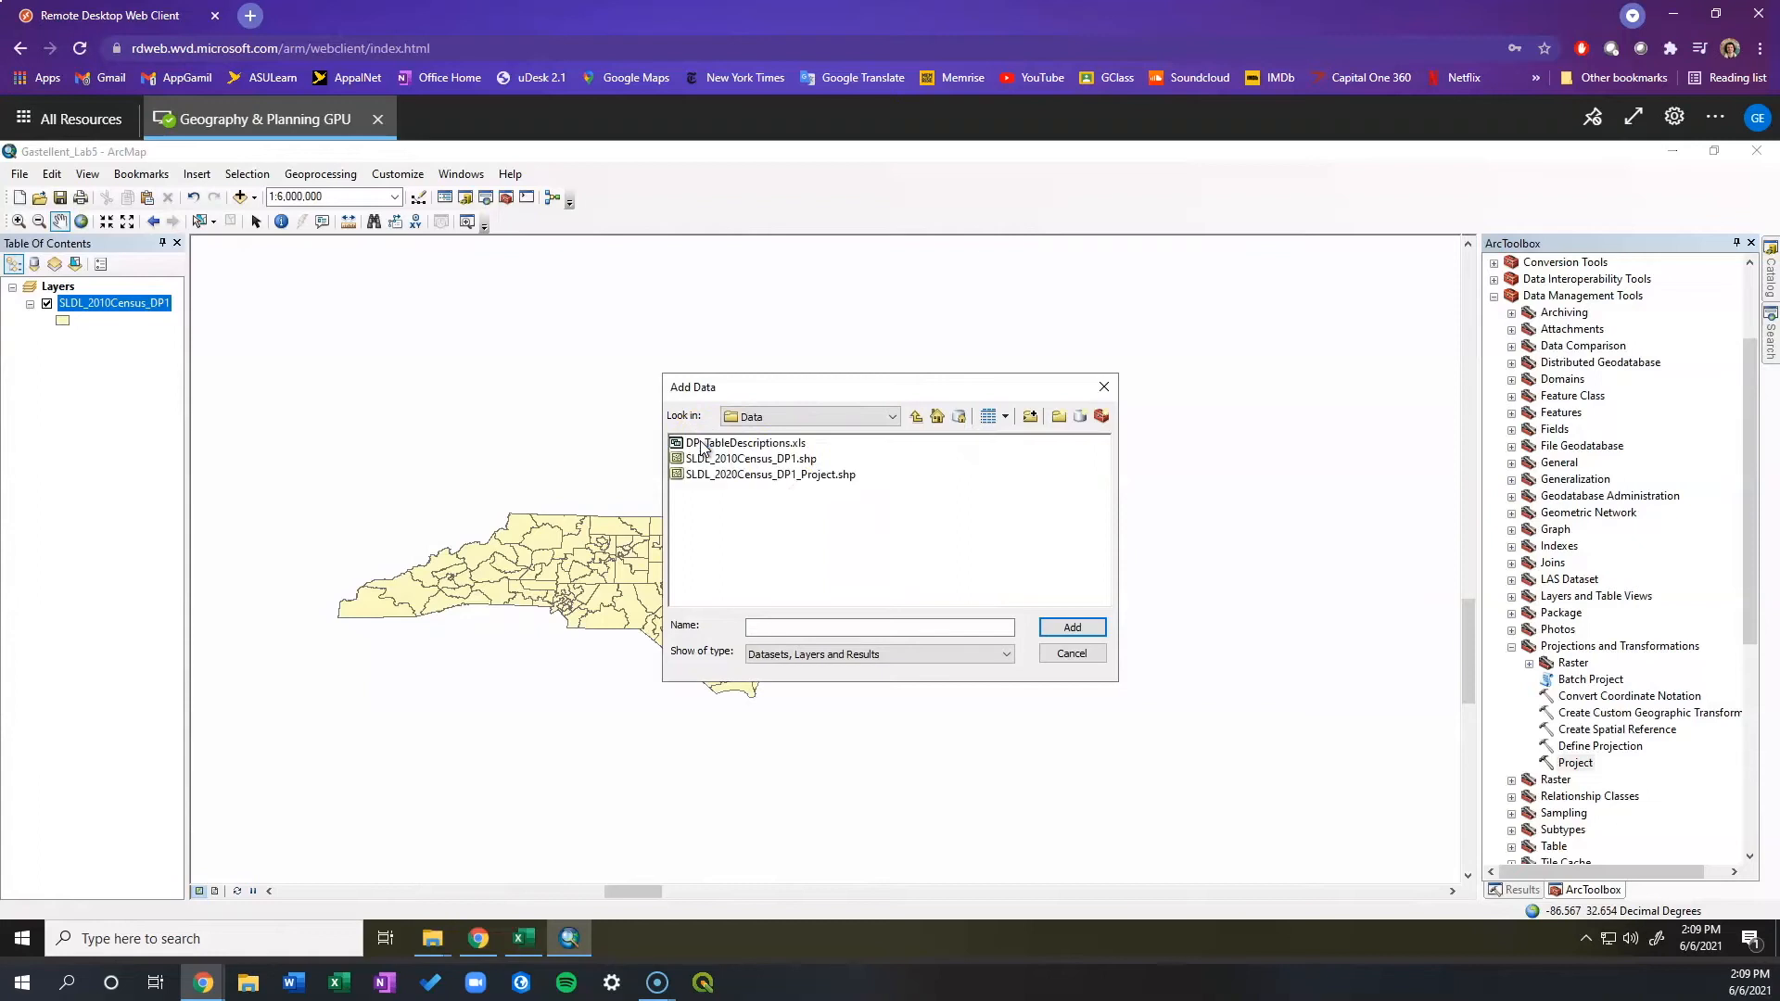
{"action": "left_click", "coordinate": [783, 475]}
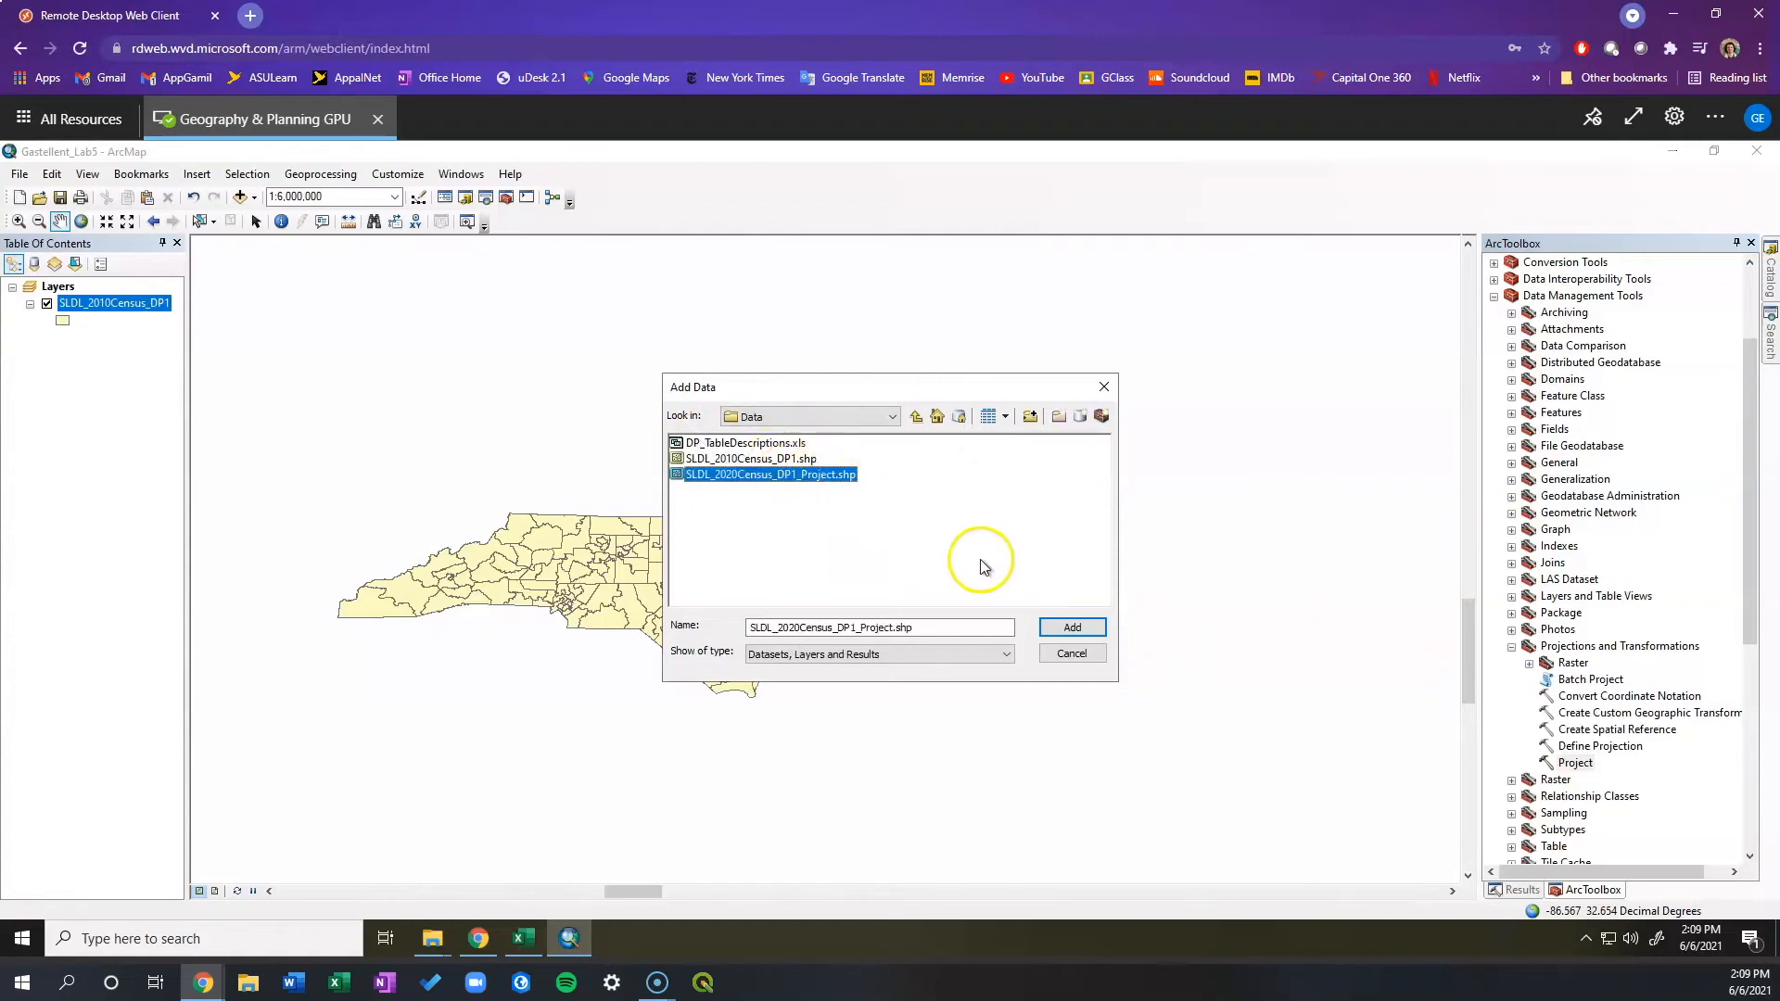
{"action": "left_click", "coordinate": [1072, 628]}
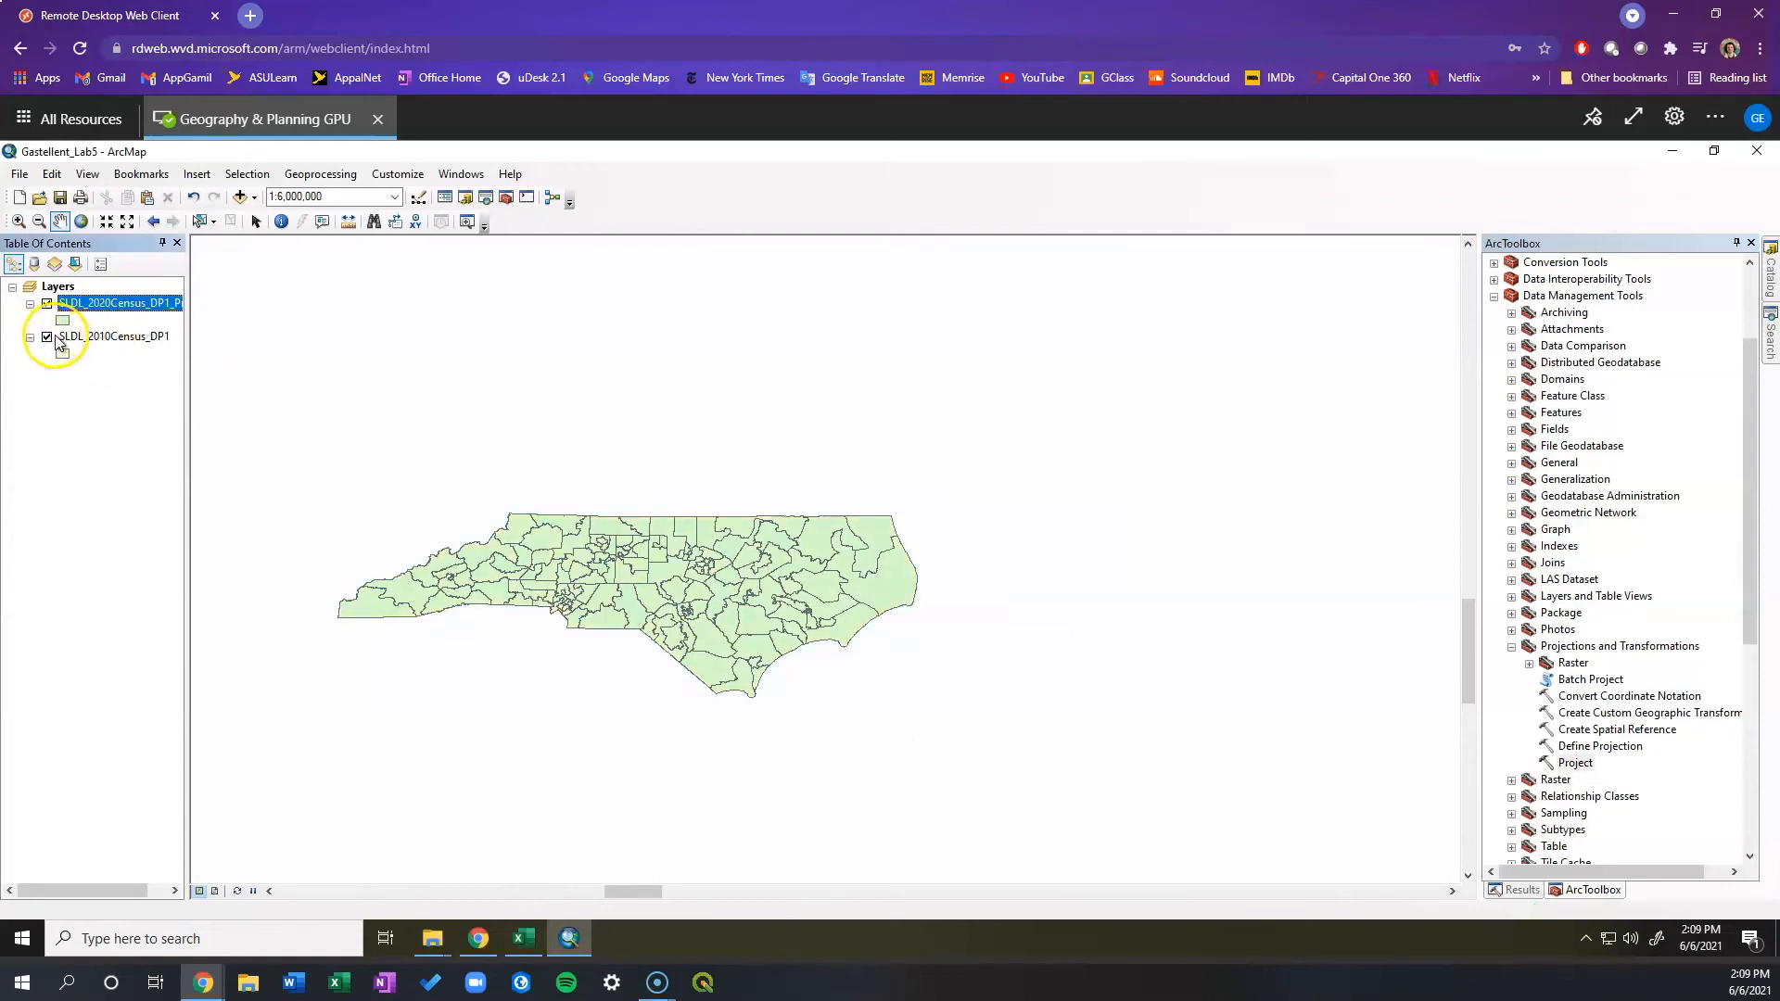
Turn off the display of the original SLDL_2010Census_DP1 layer.
{"action": "left_click", "coordinate": [58, 335]}
{"action": "right_click", "coordinate": [70, 337]}
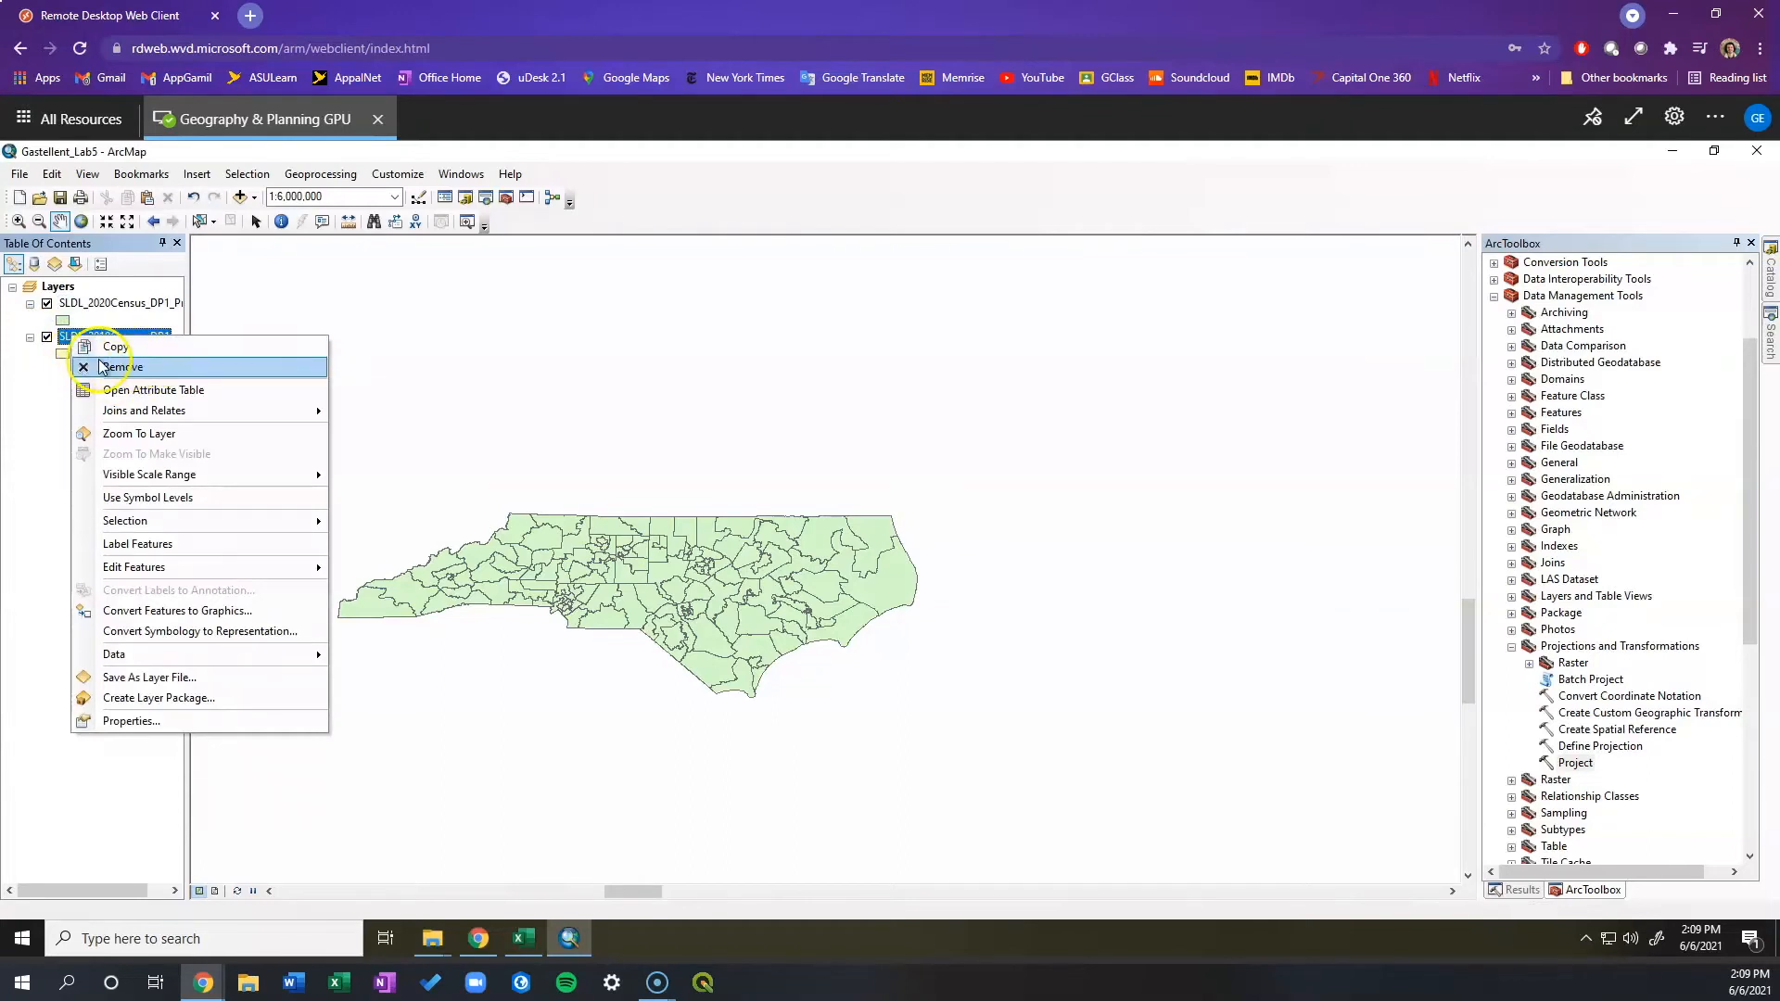
{"action": "left_click", "coordinate": [53, 372]}
{"action": "left_click", "coordinate": [46, 338]}
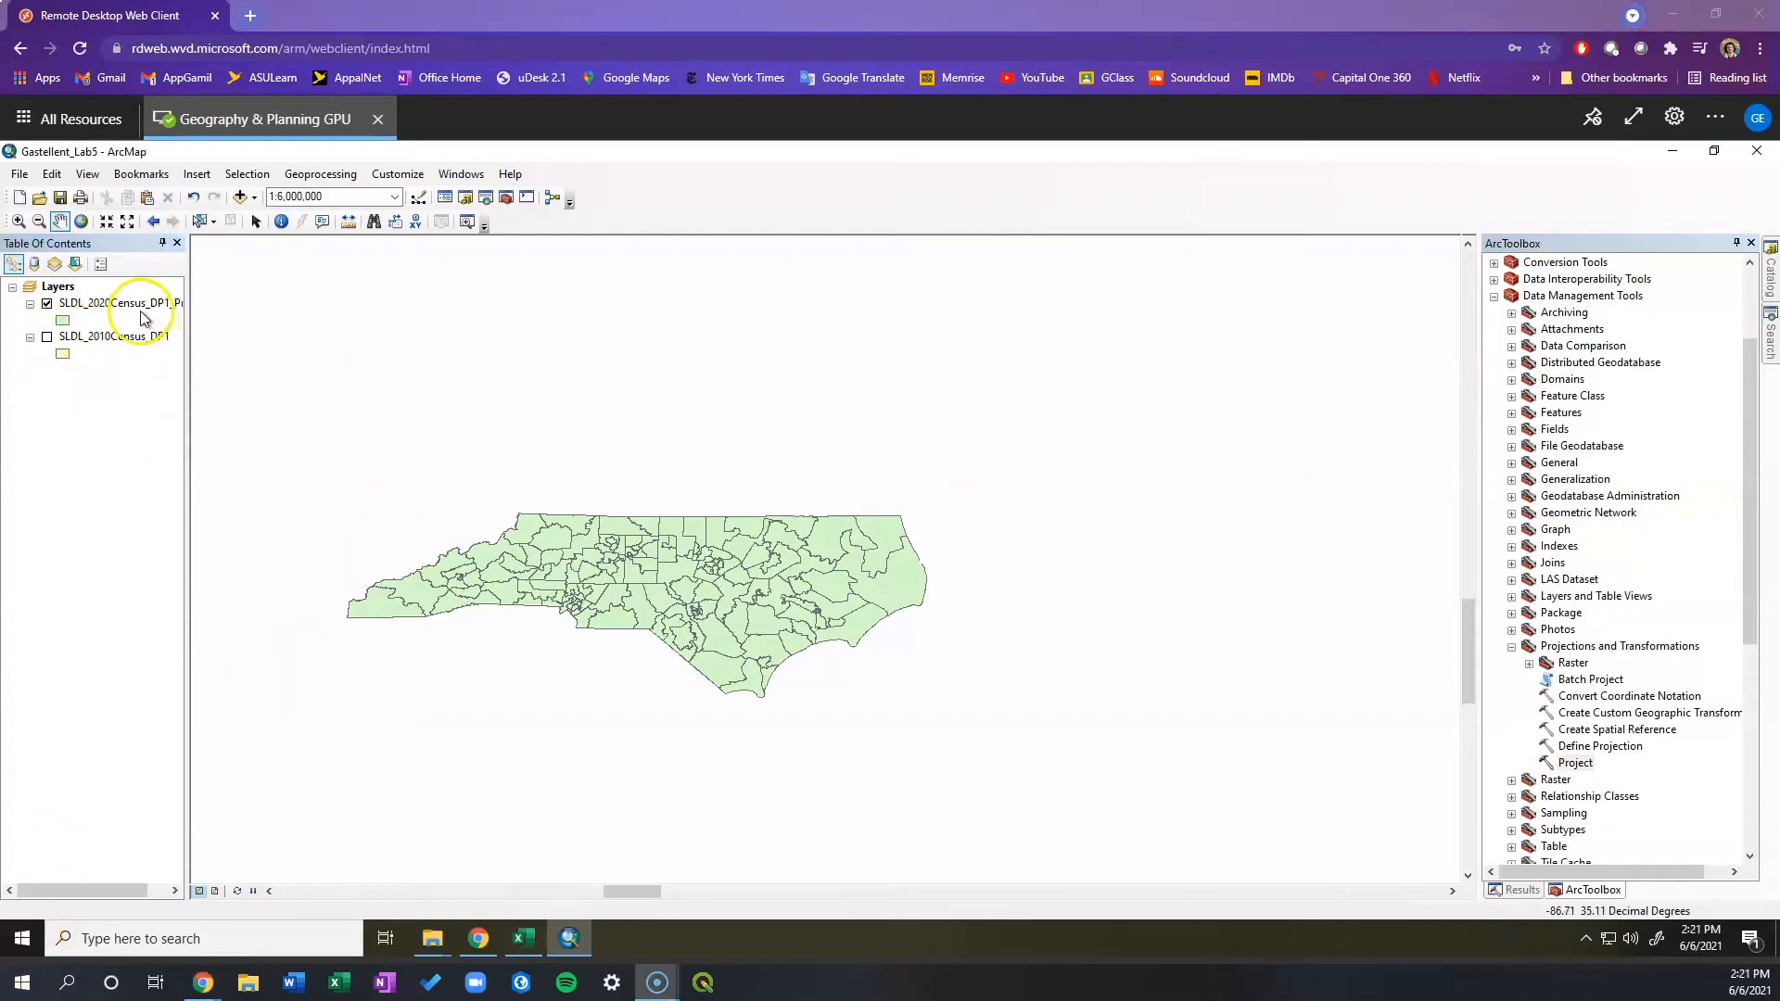
Check the projected layer's coordinate system in its source information, and close the layer properties.
{"action": "left_click", "coordinate": [139, 305]}
{"action": "left_click", "coordinate": [157, 302]}
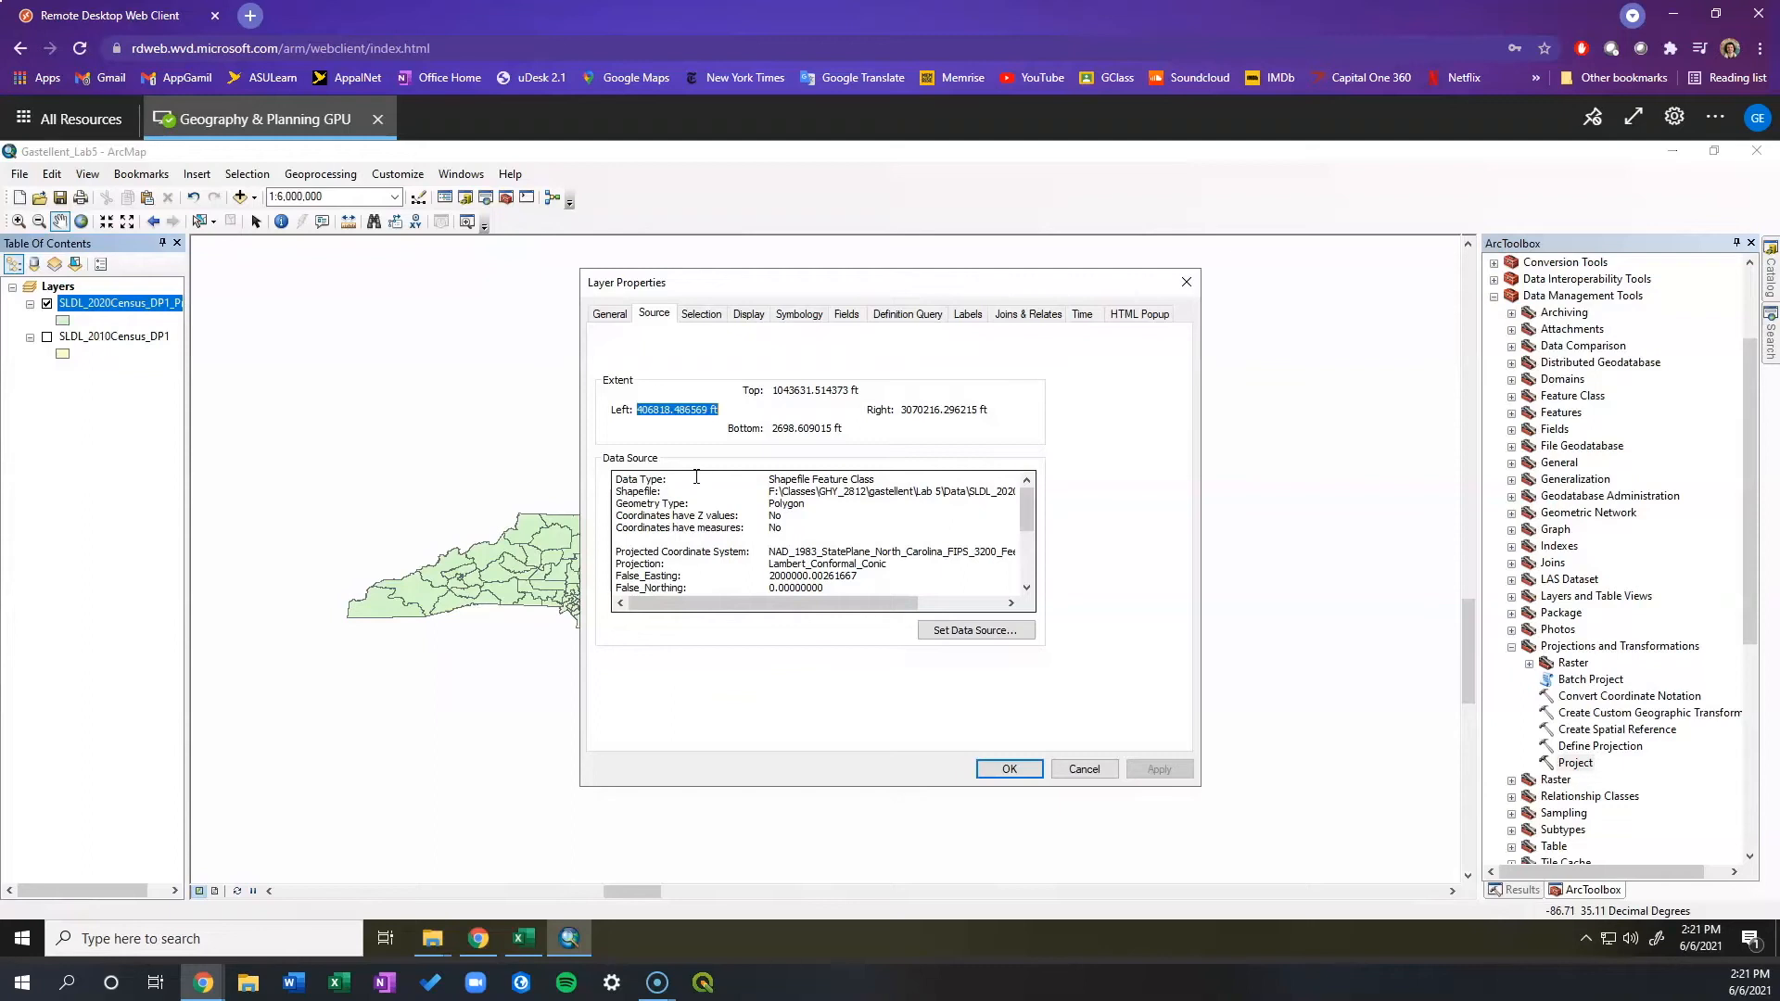
{"action": "left_click", "coordinate": [994, 768]}
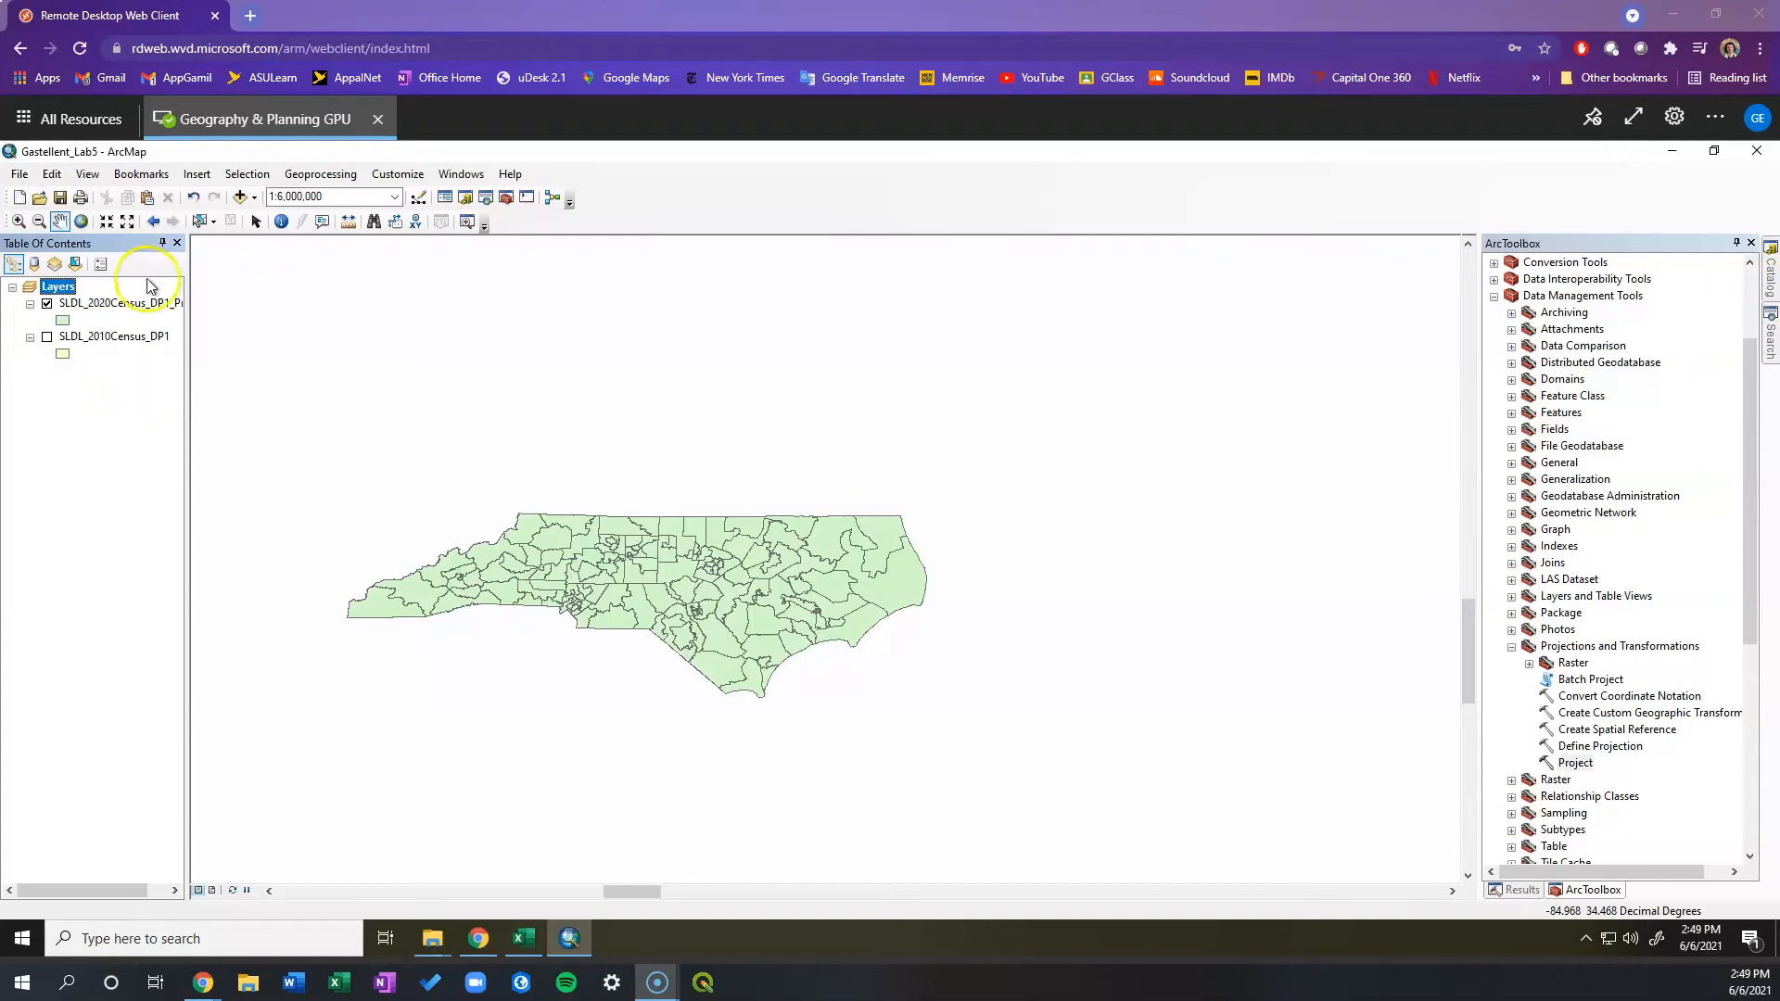
Set the data frame's coordinate system to NAD_1983_StatePlane_North_Carolina_FIPS_3200_Feet, taken from the map's layers, and apply it.
{"action": "left_click", "coordinate": [67, 288]}
{"action": "double_click", "coordinate": [66, 288]}
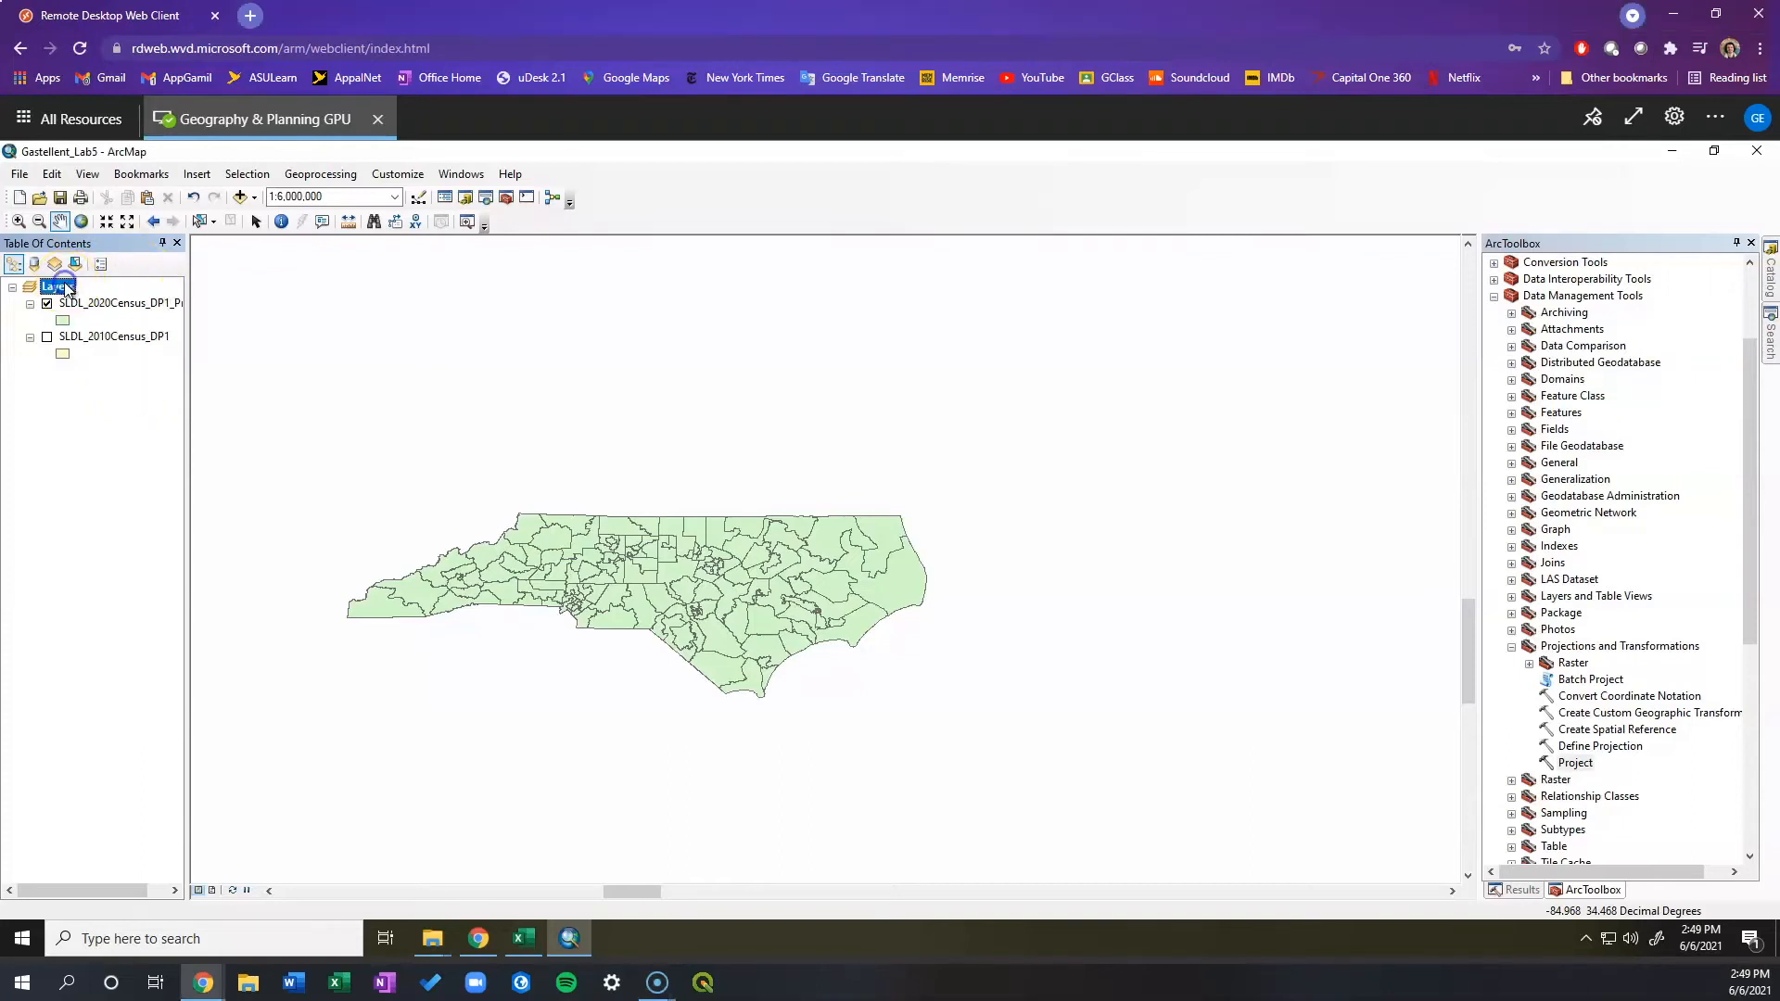
{"action": "left_click", "coordinate": [615, 405]}
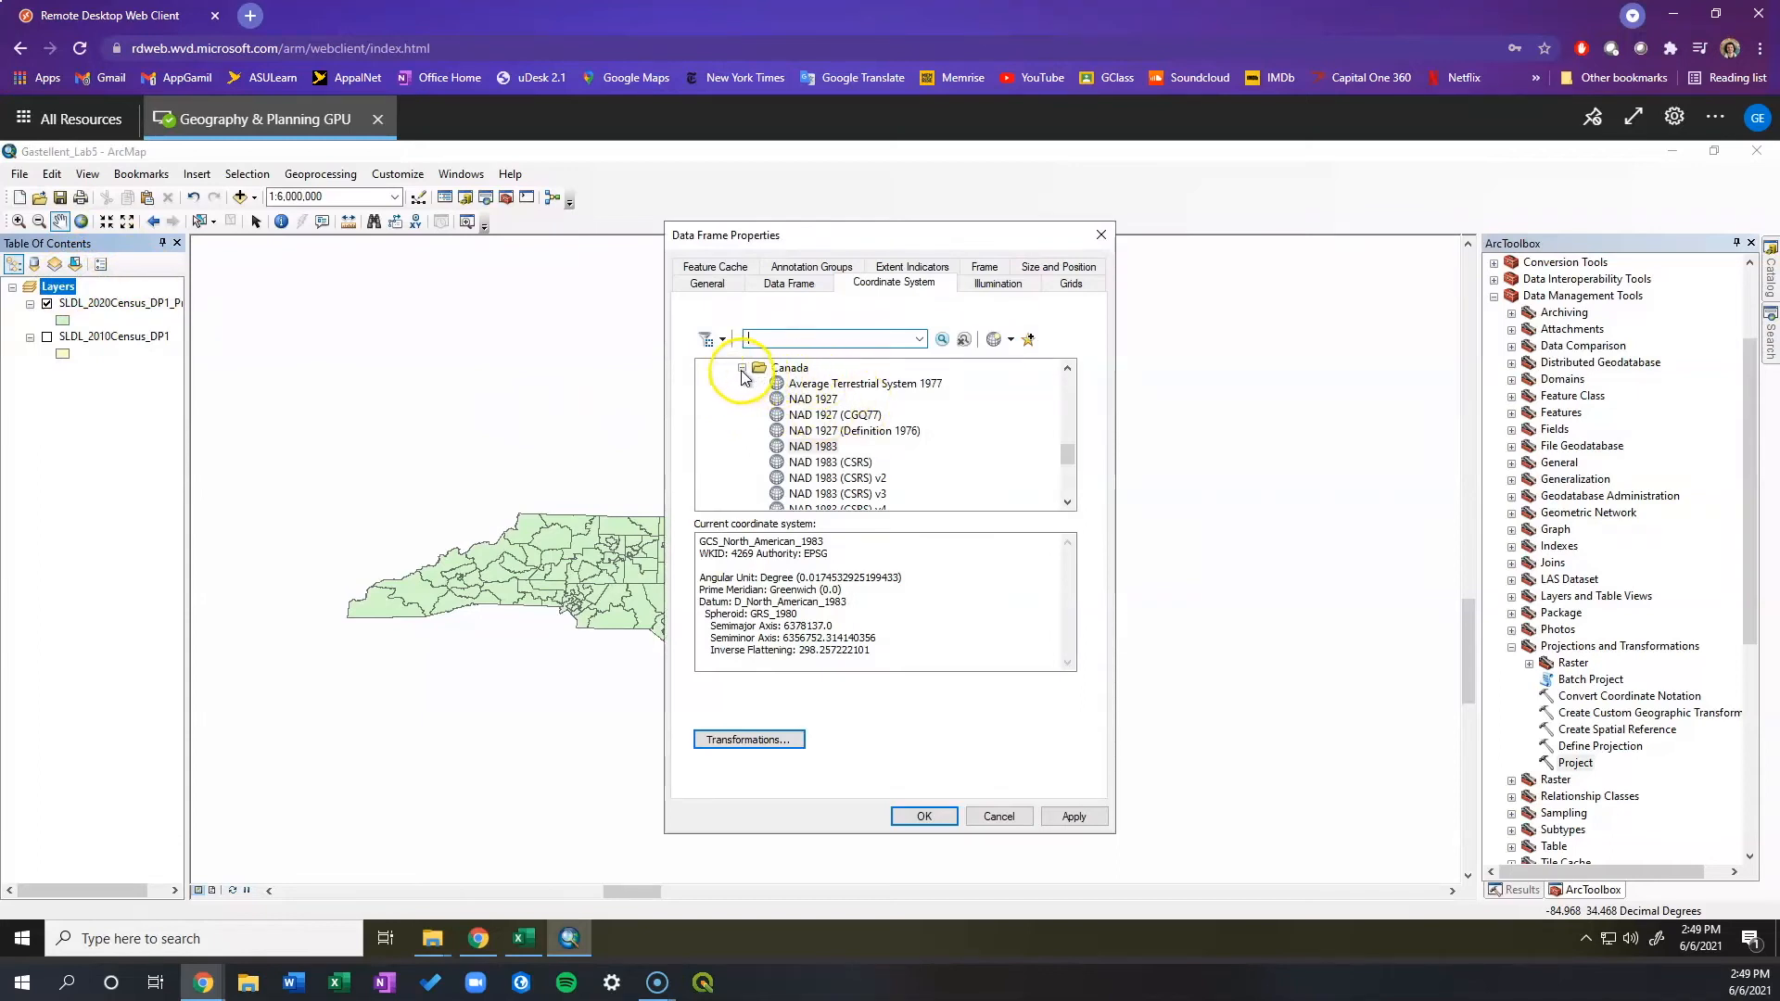
{"action": "left_click", "coordinate": [816, 290]}
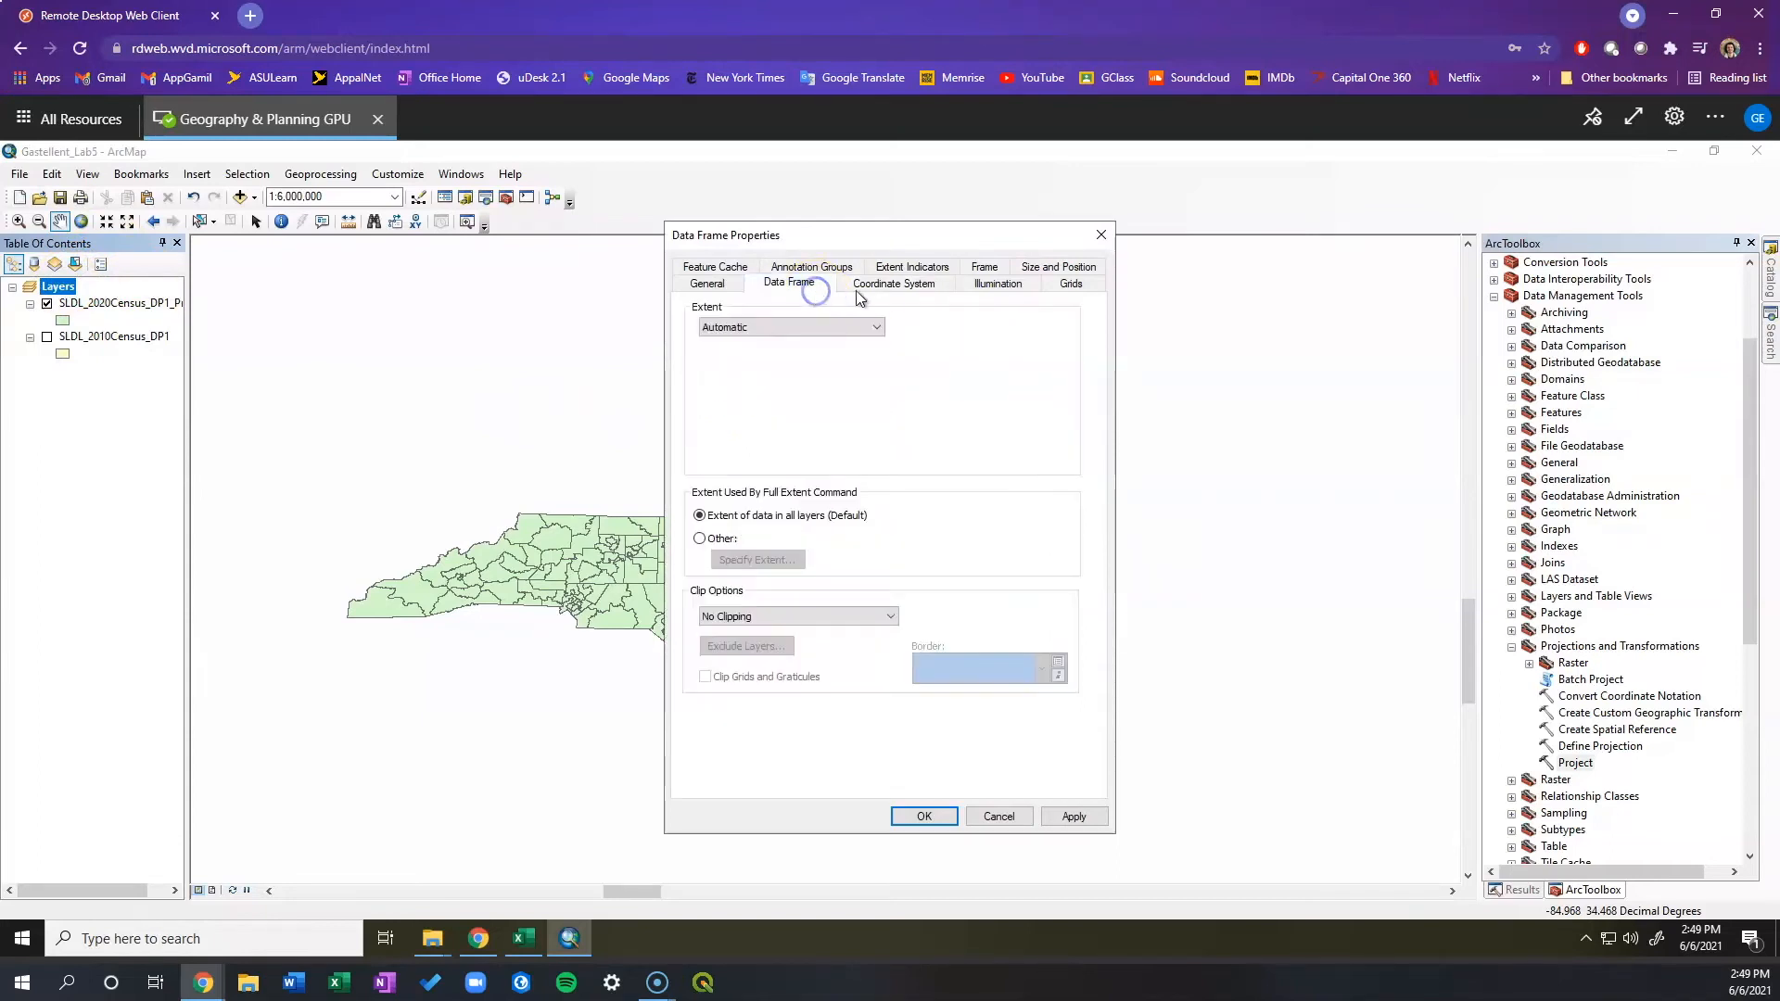
{"action": "left_click", "coordinate": [865, 292]}
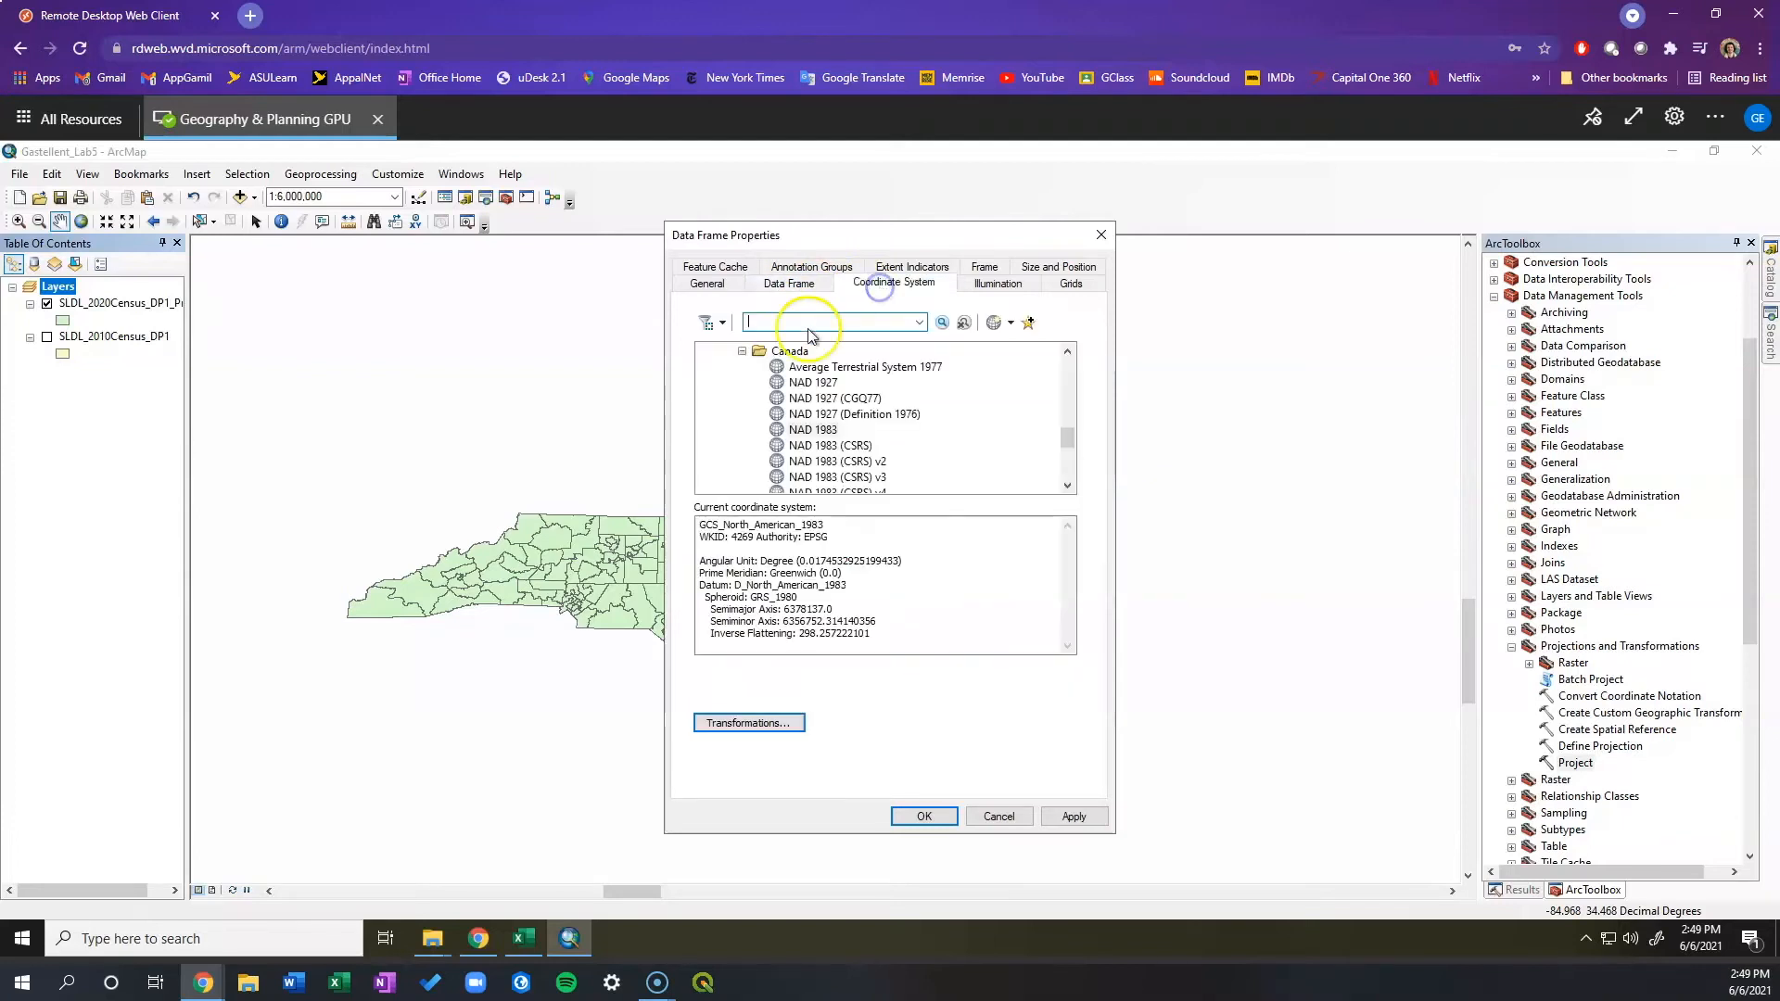
{"action": "left_click", "coordinate": [742, 353]}
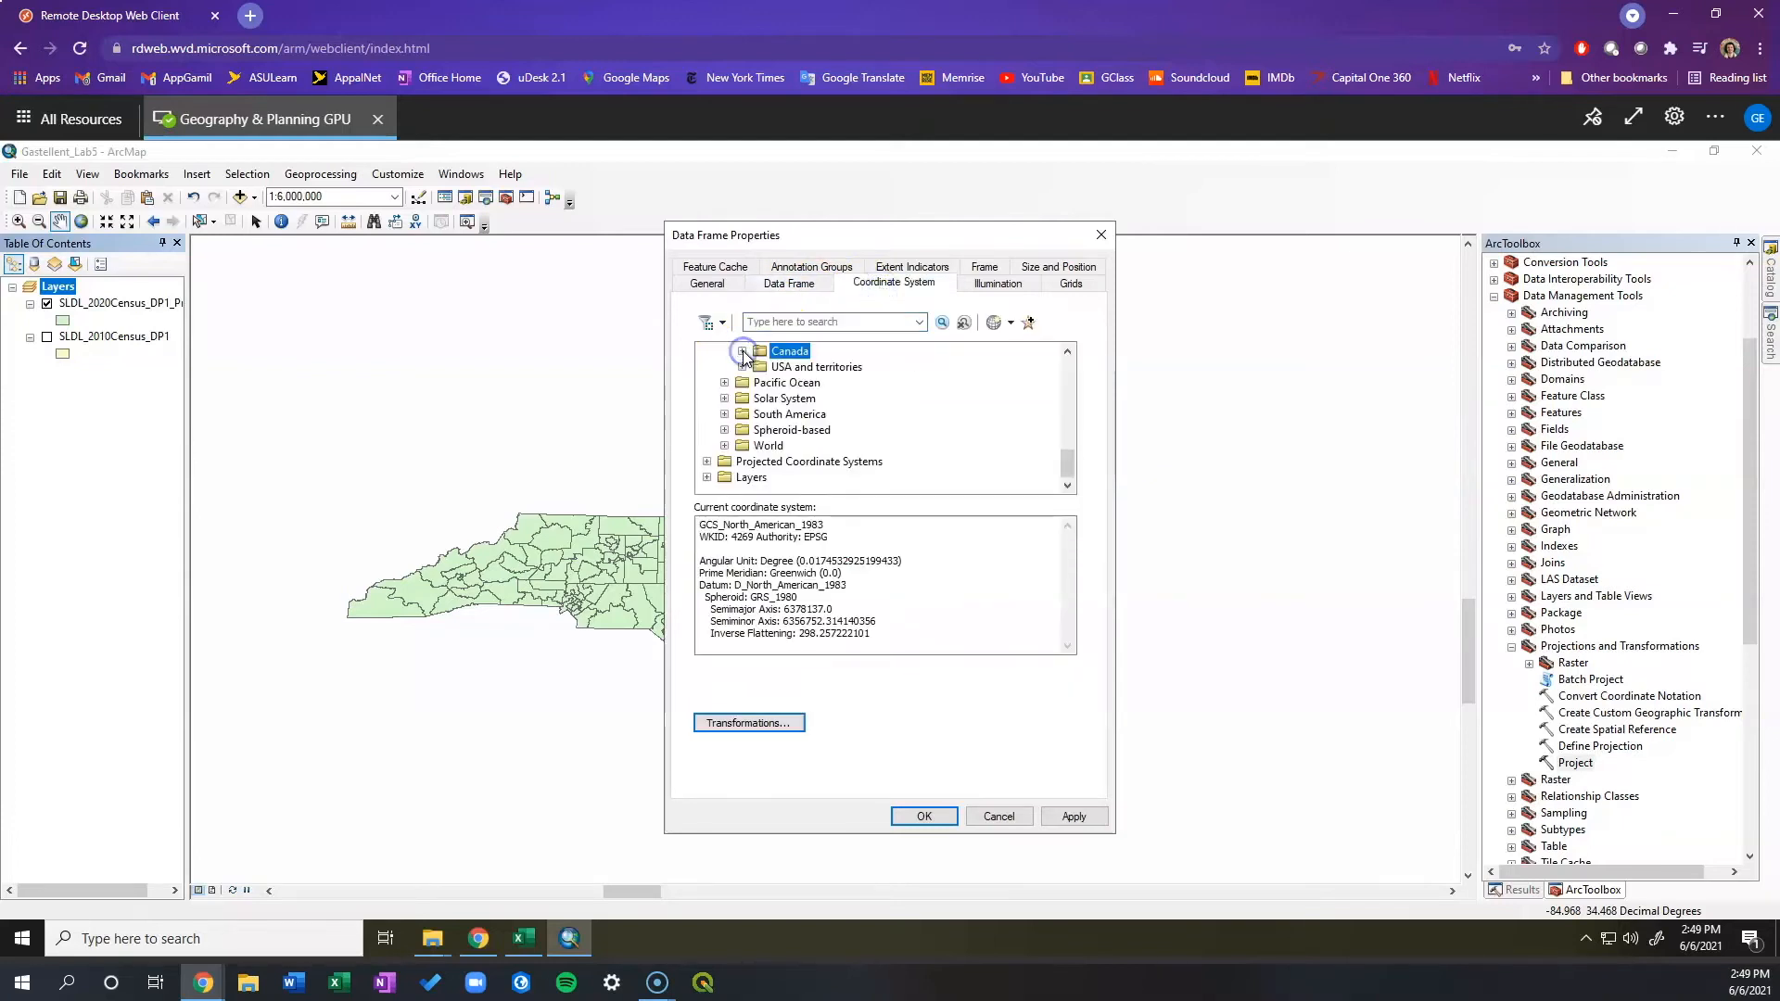
{"action": "left_click", "coordinate": [708, 476]}
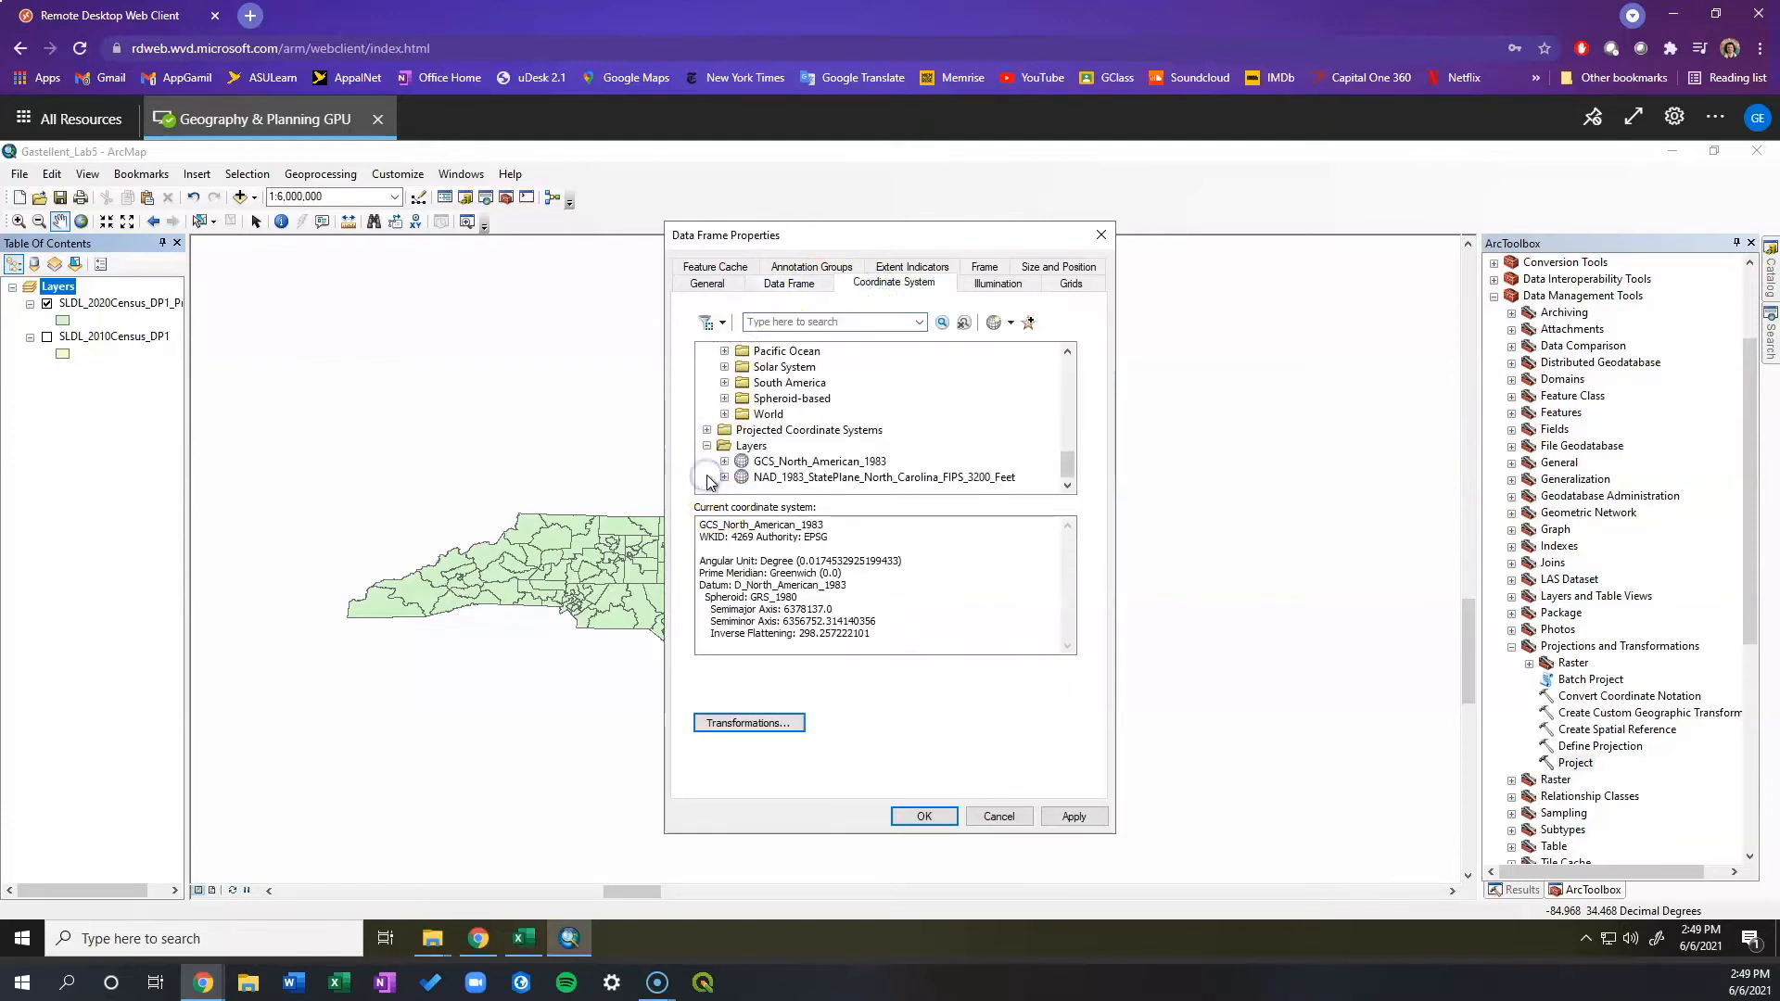
{"action": "left_click", "coordinate": [828, 479]}
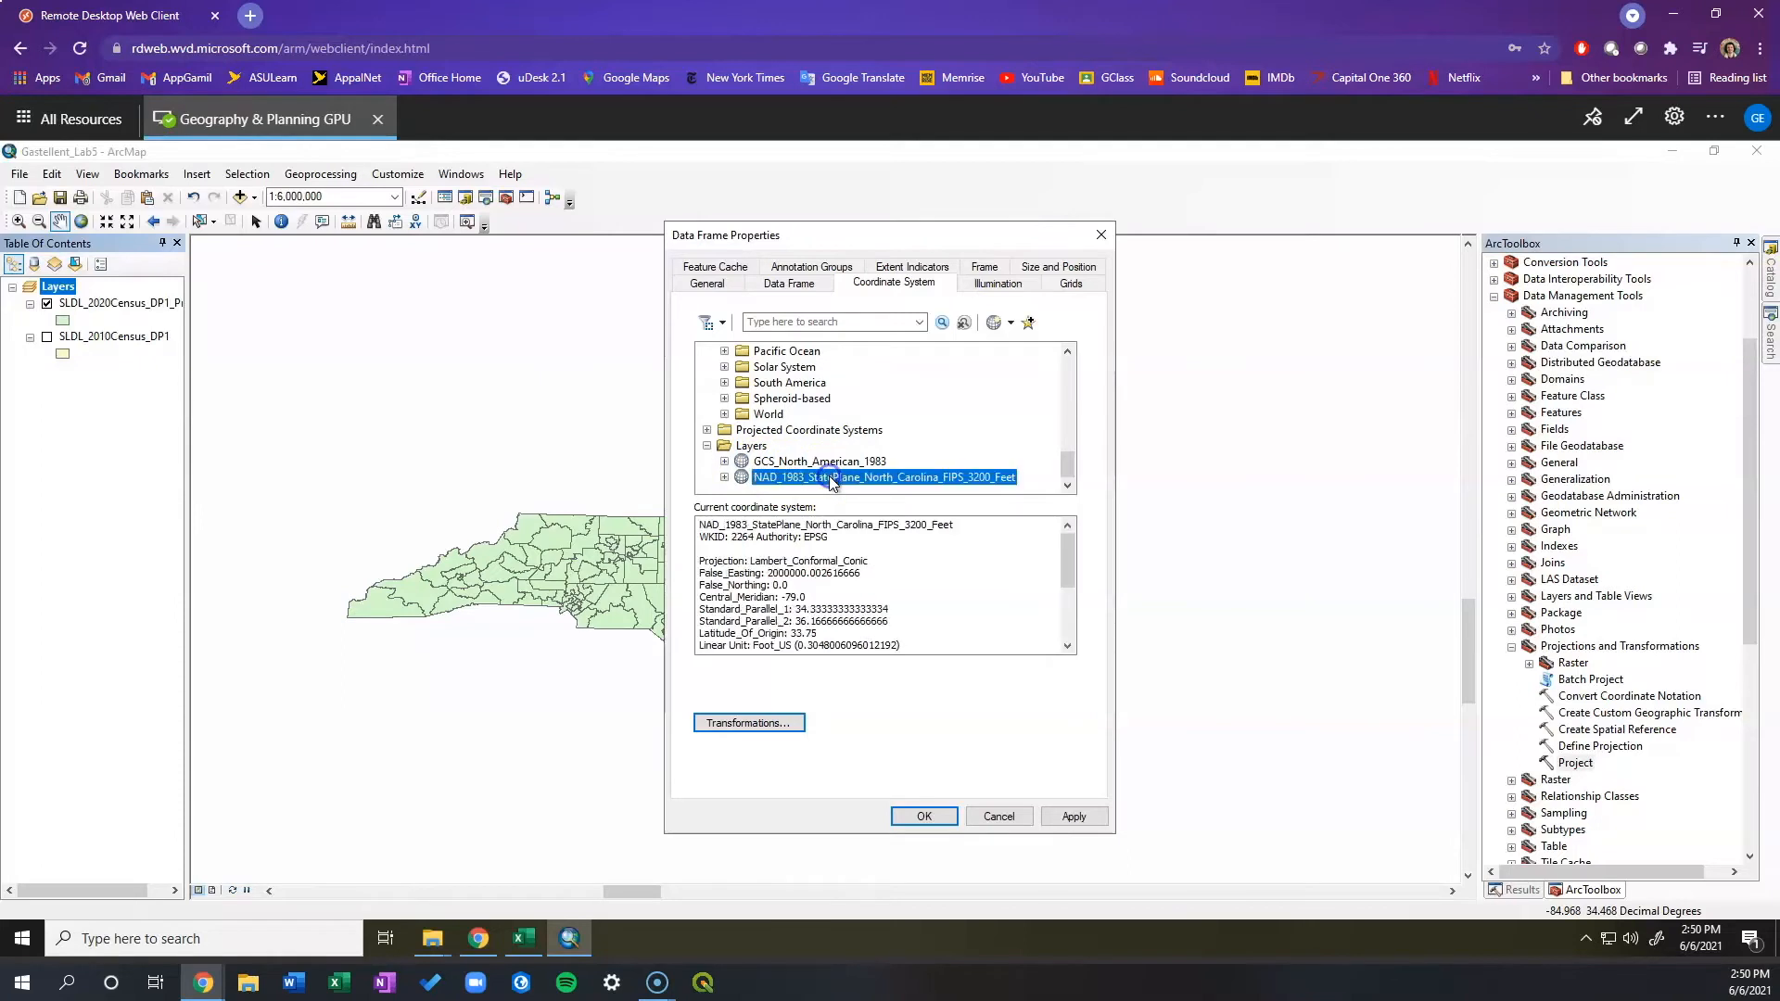
{"action": "left_click", "coordinate": [1072, 816]}
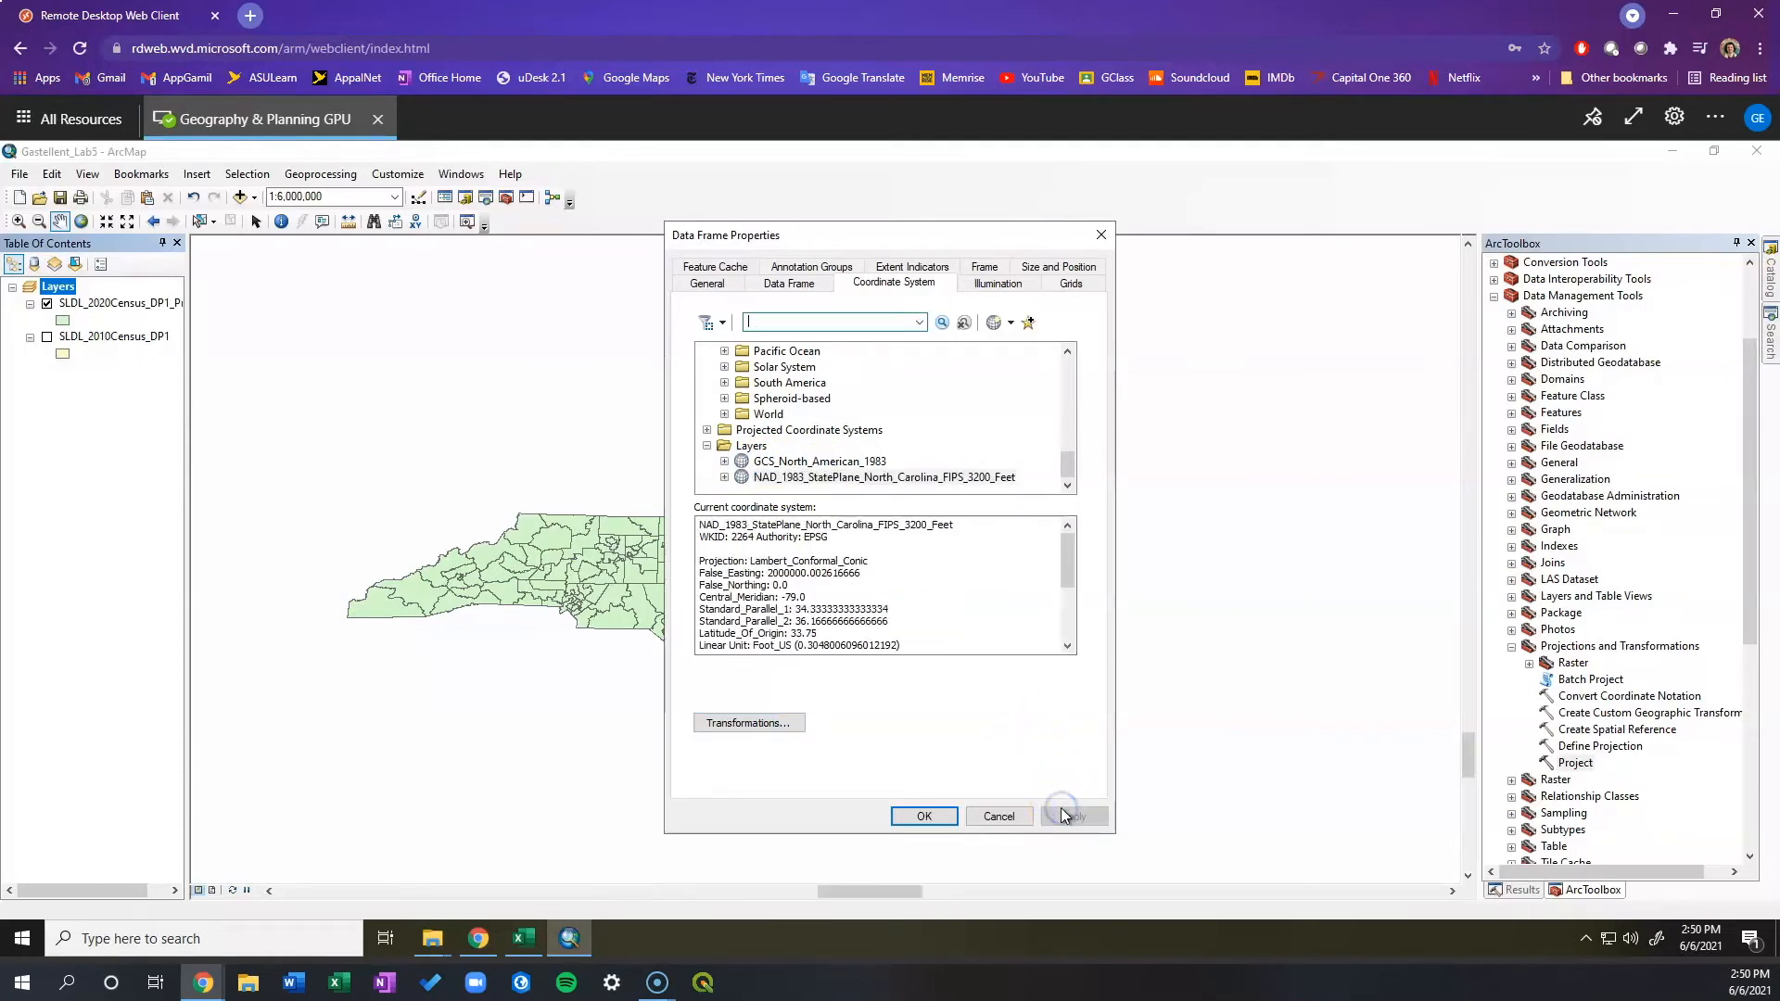
{"action": "left_click", "coordinate": [947, 817]}
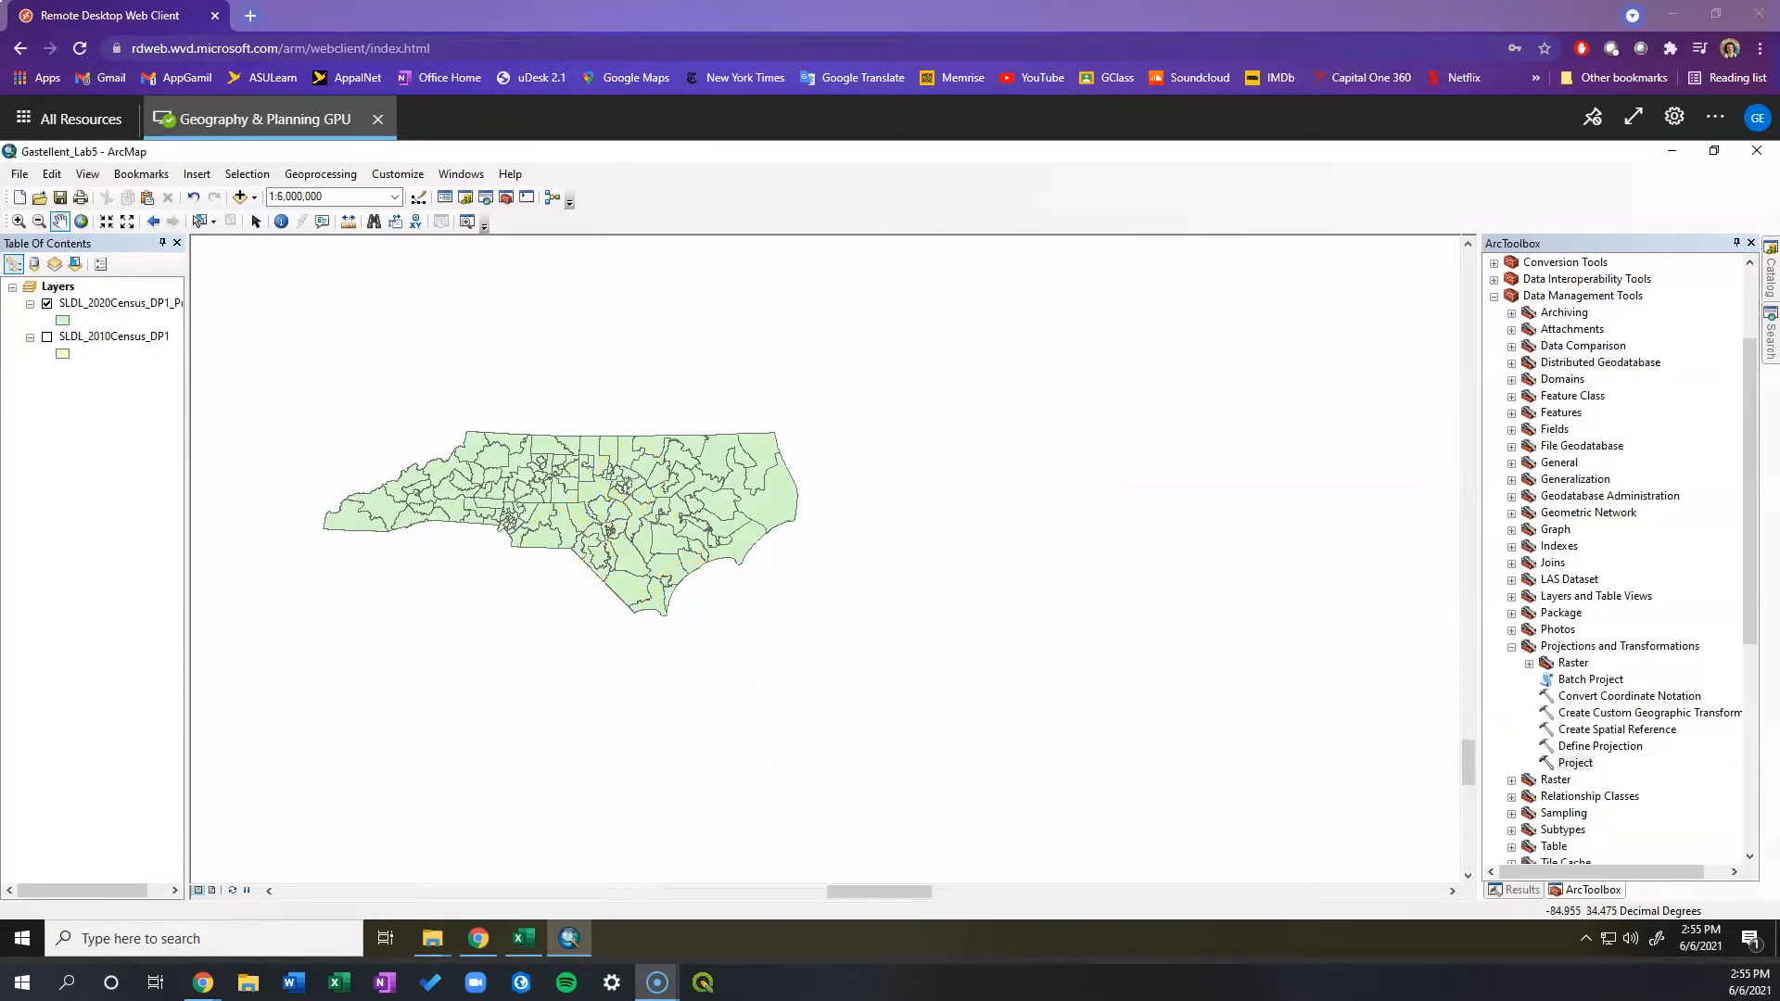
{"action": "left_click", "coordinate": [114, 424]}
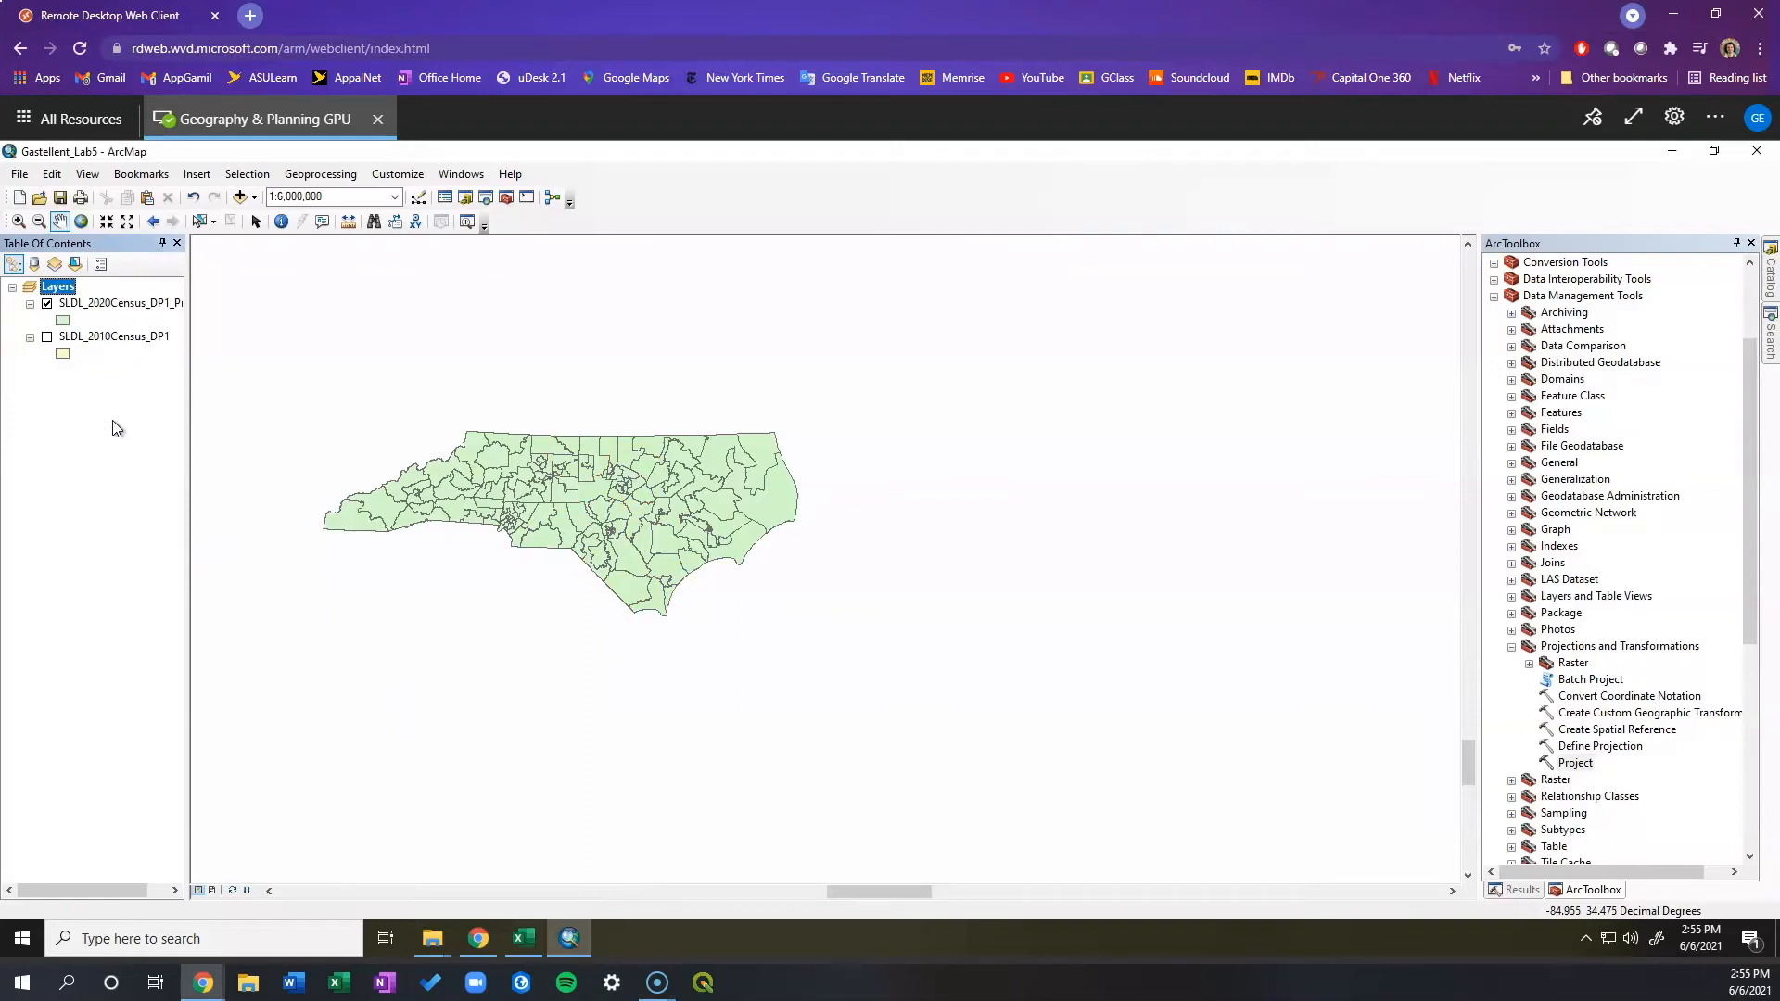
Review the projected layer's attribute table alongside the DP_TableDescriptions workbook in Excel, and close the table.
{"action": "right_click", "coordinate": [111, 305]}
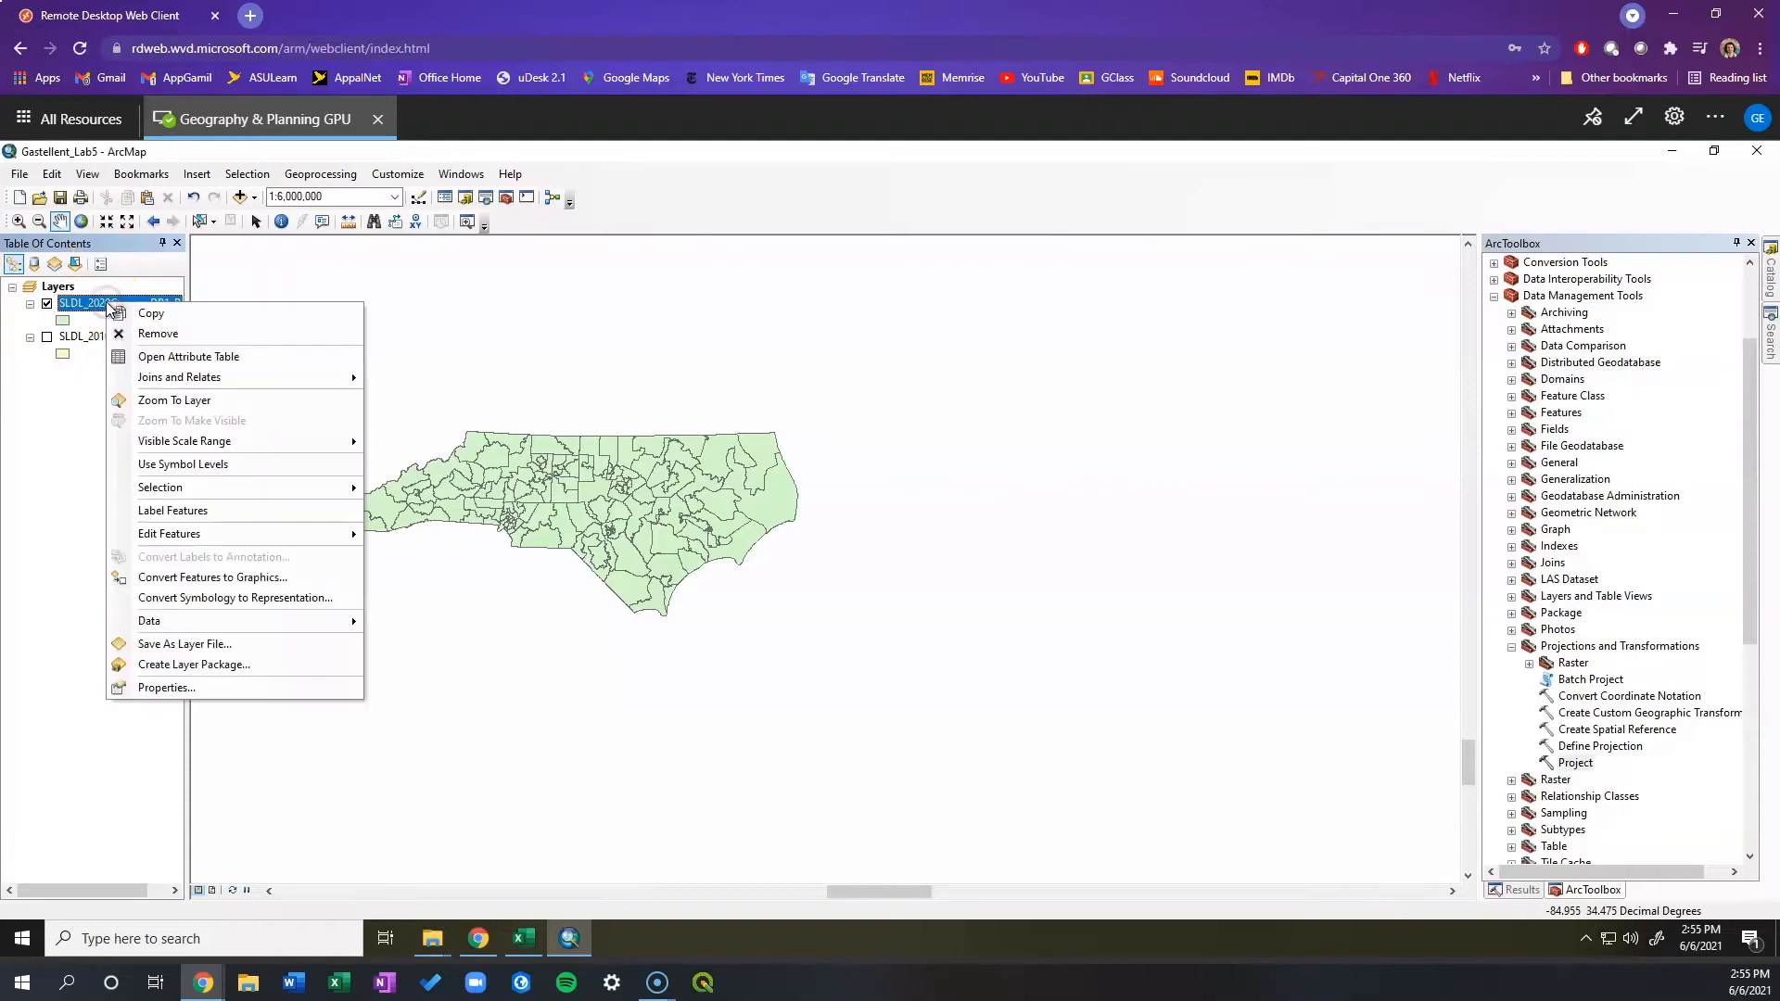
{"action": "left_click", "coordinate": [181, 357]}
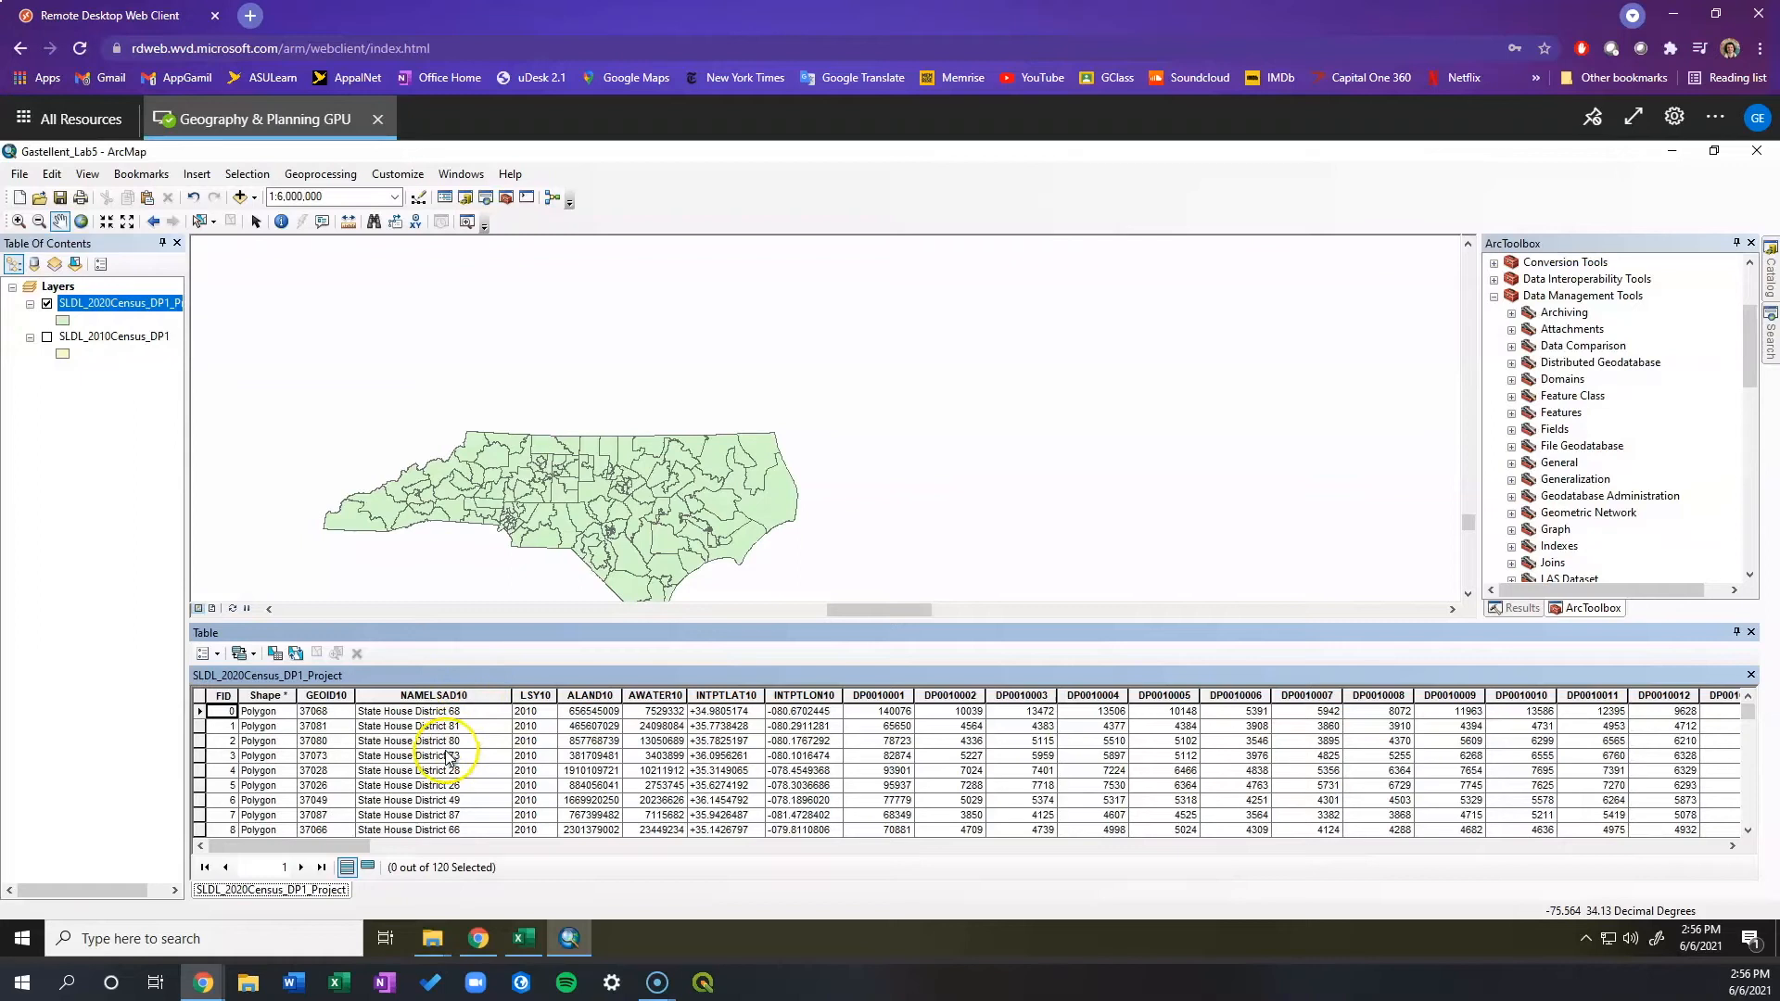
{"action": "left_click", "coordinate": [524, 939]}
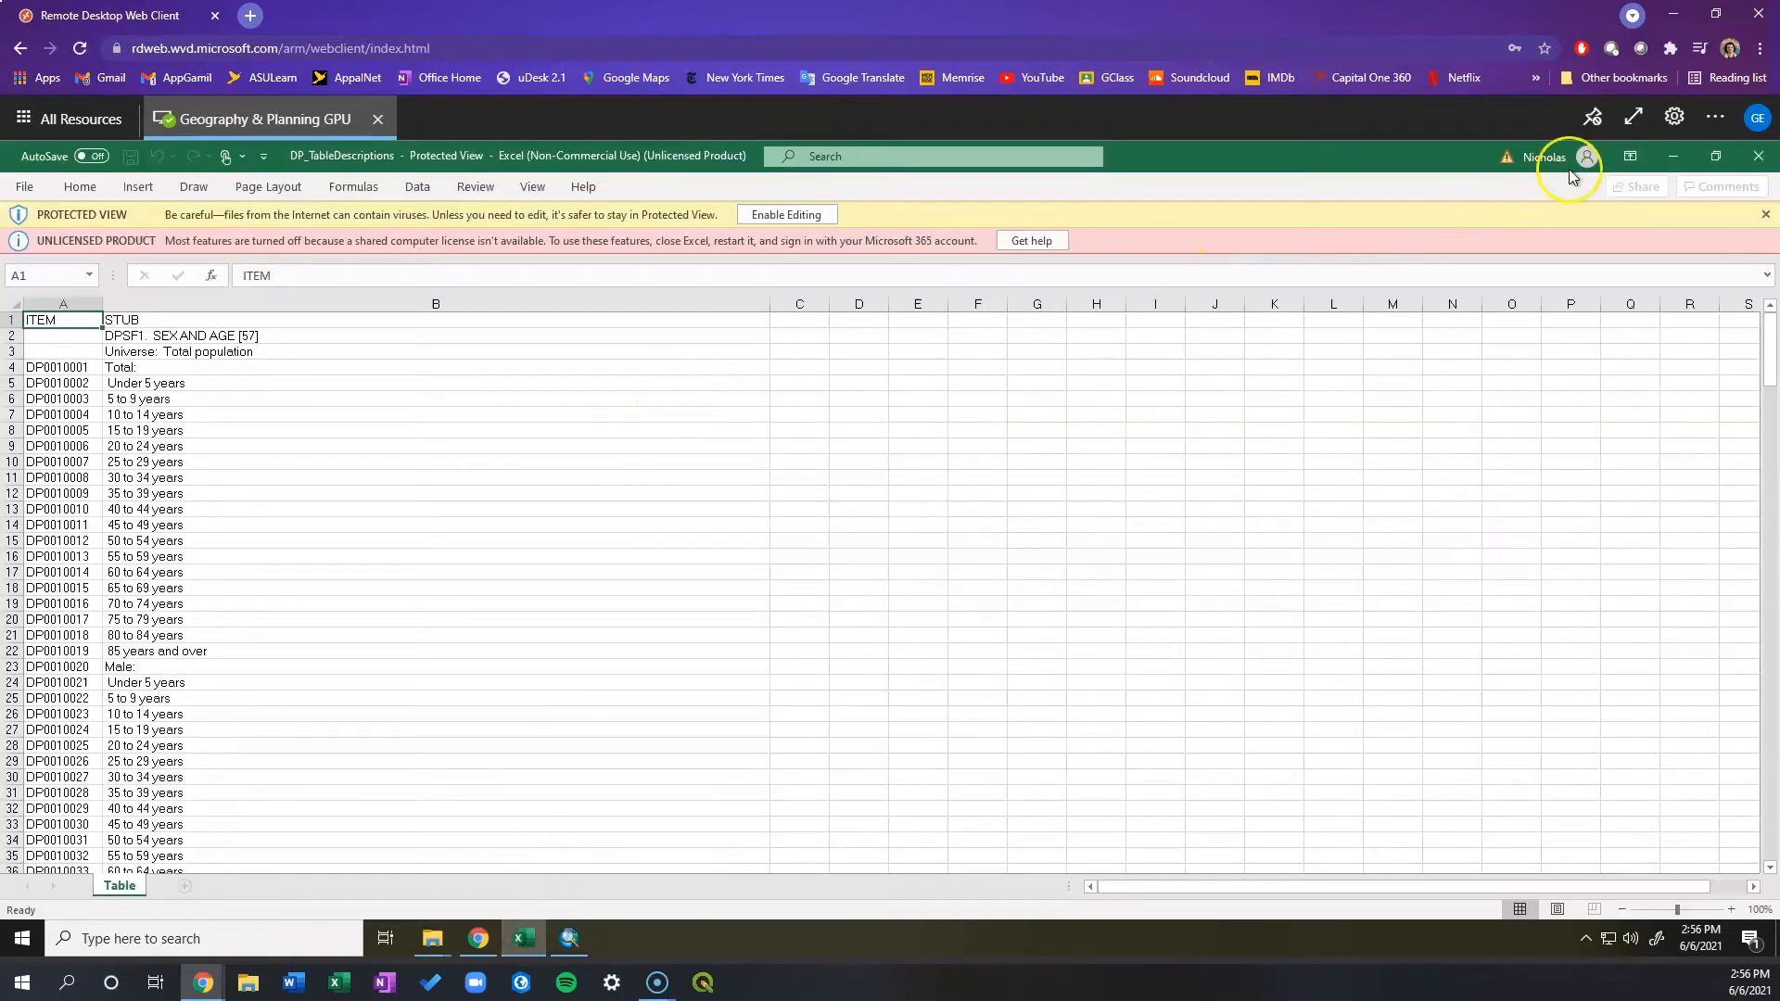
{"action": "left_click", "coordinate": [1674, 158]}
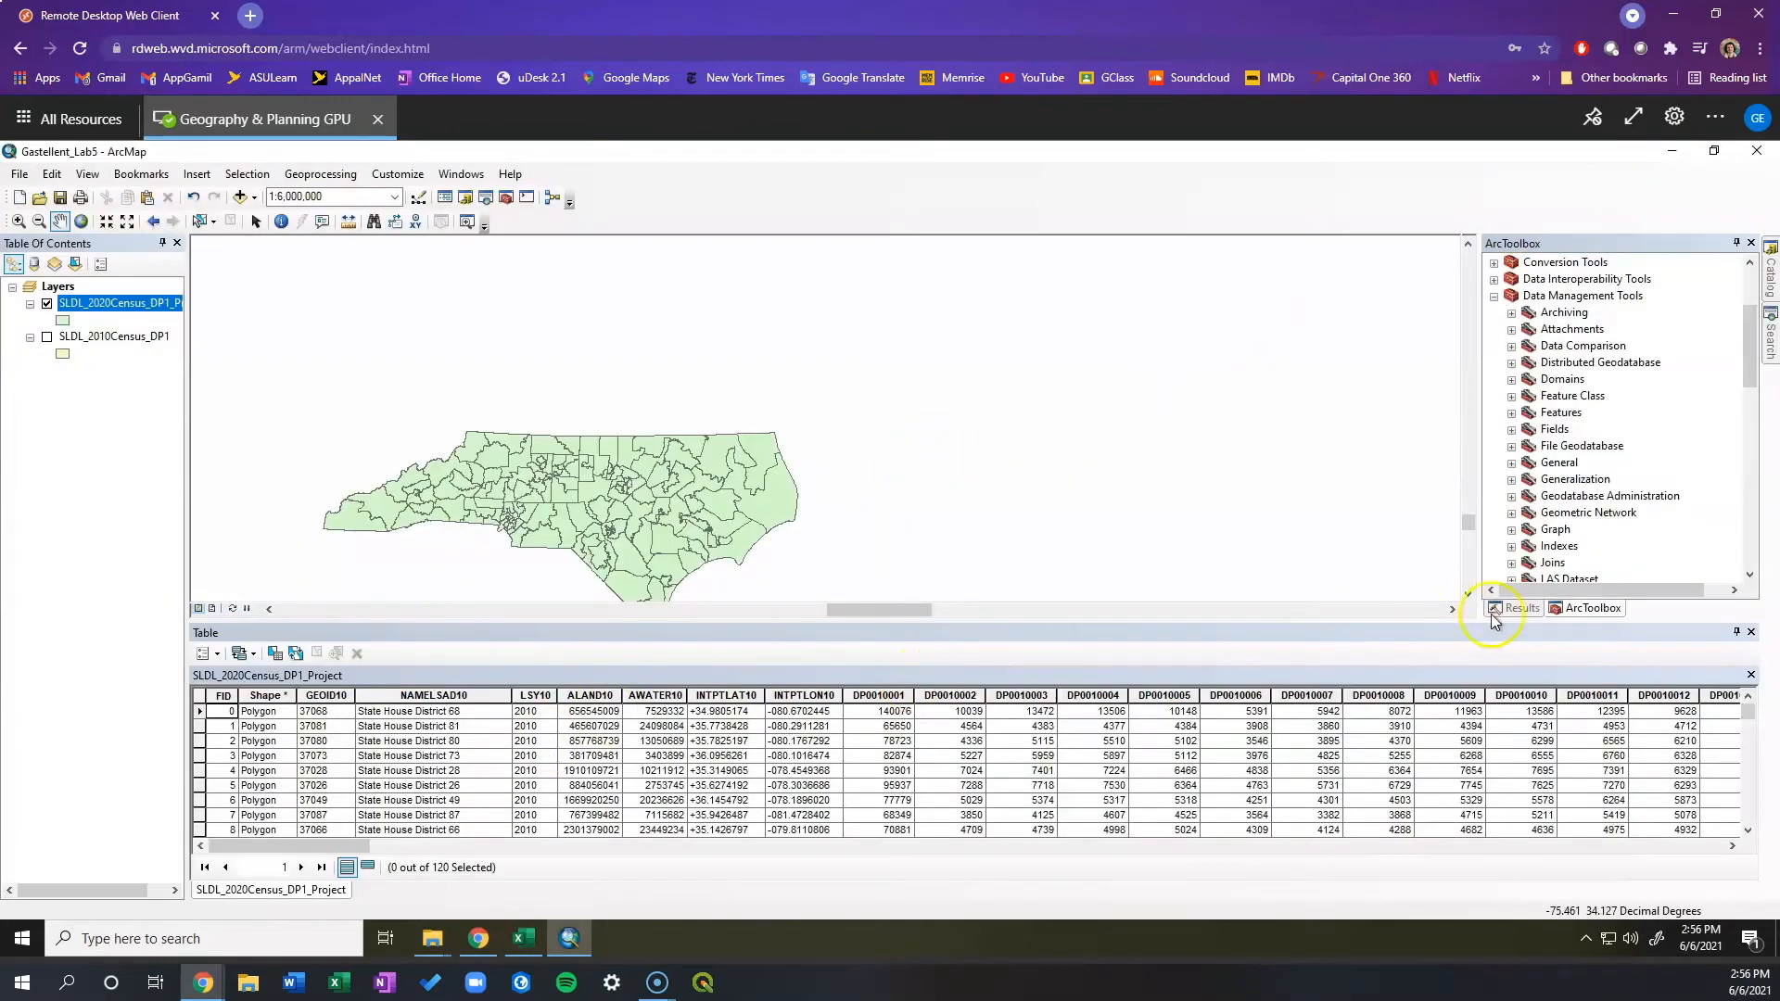
{"action": "left_click", "coordinate": [1751, 634]}
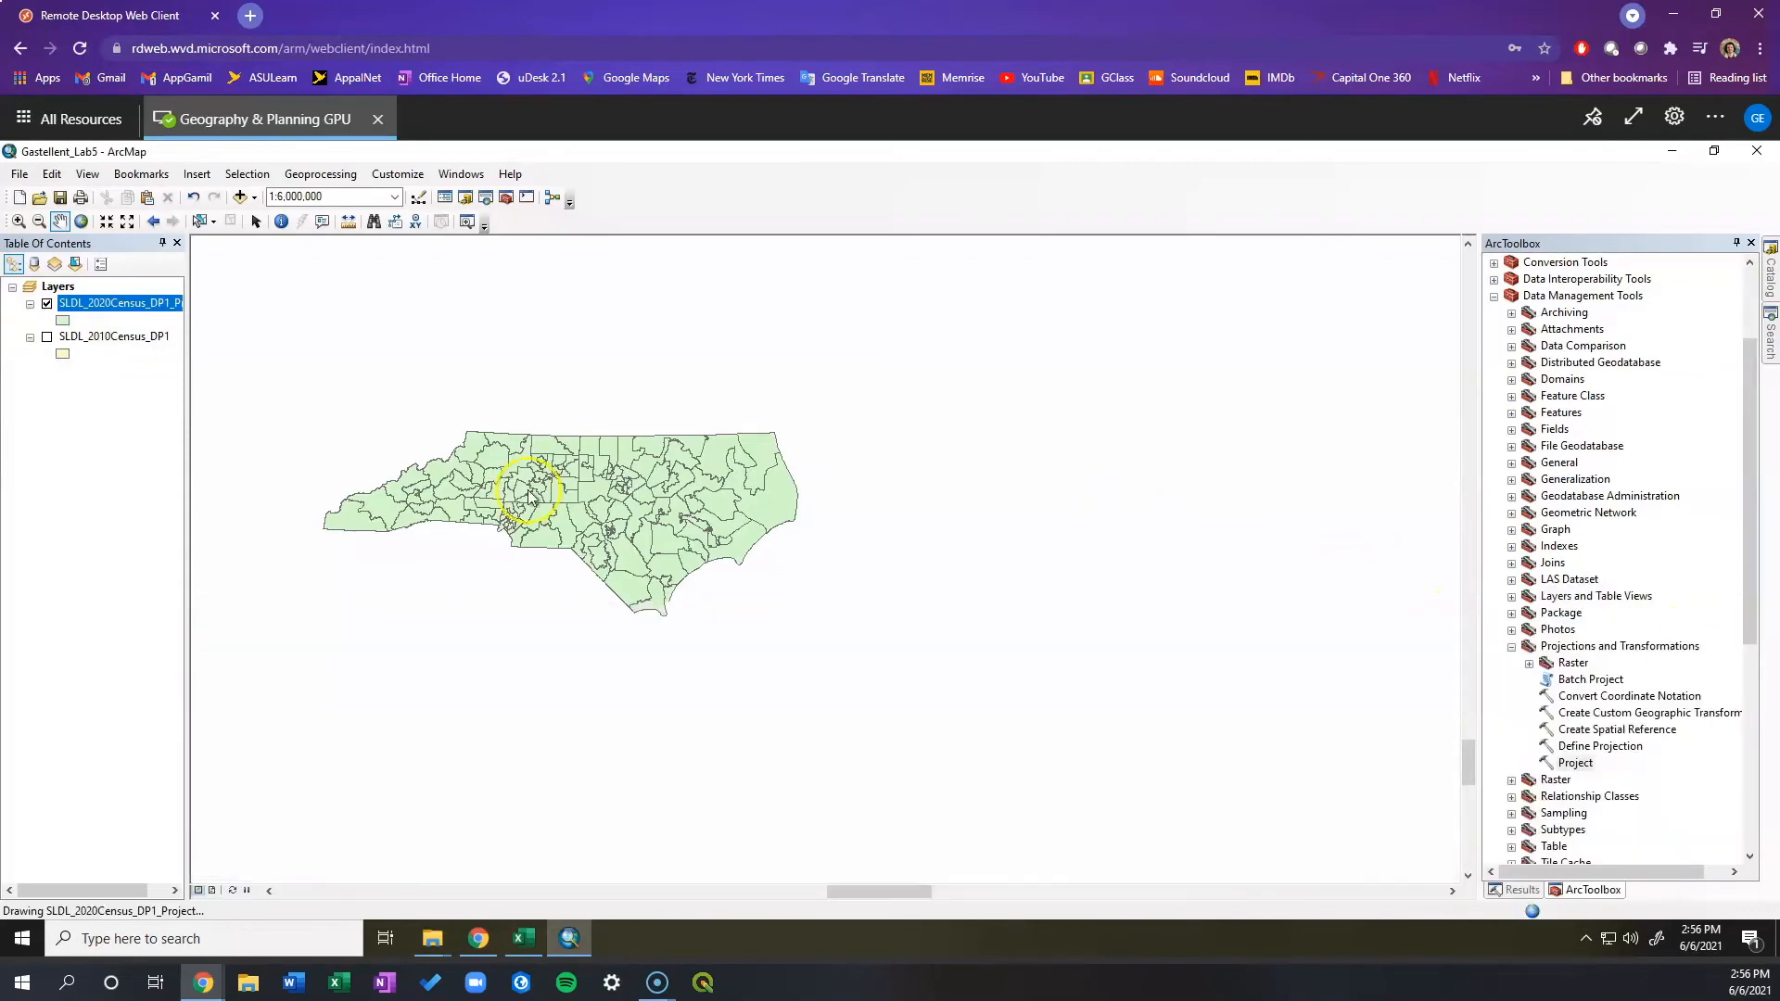
Set the projected layer's symbology to Quantities with graduated colors, and open the choices for its value field.
{"action": "left_click", "coordinate": [132, 459]}
{"action": "left_click", "coordinate": [123, 307]}
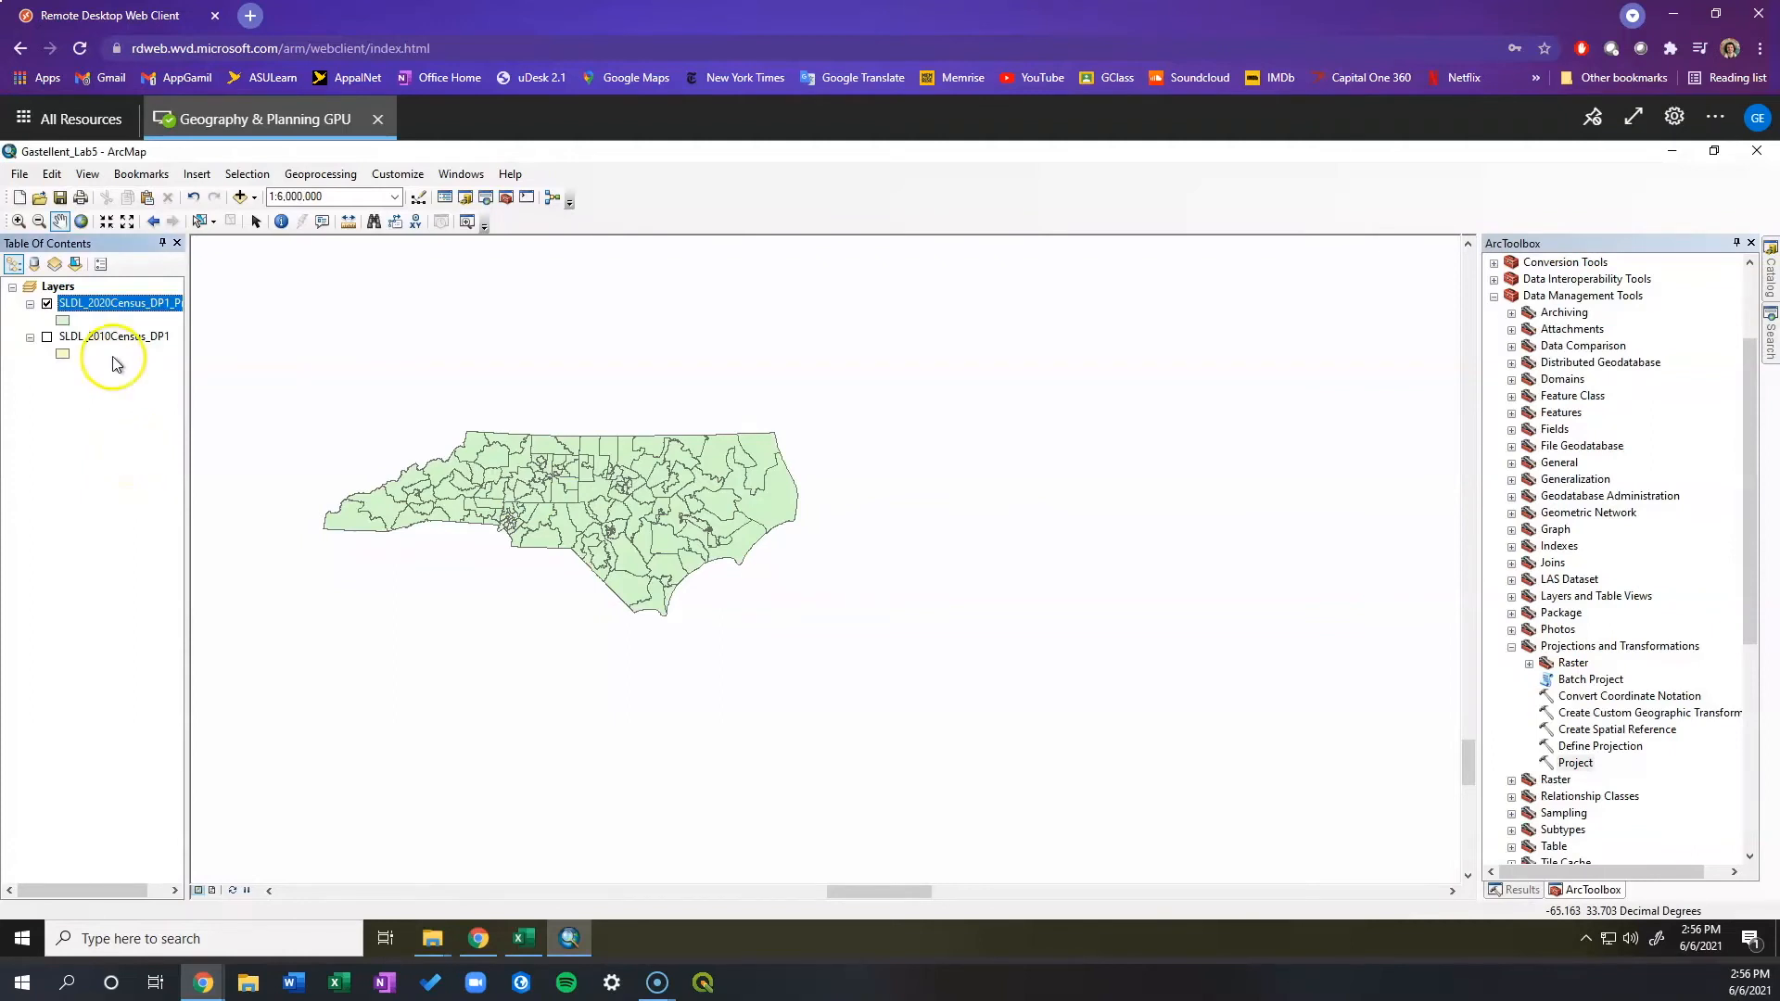
{"action": "double_click", "coordinate": [127, 304]}
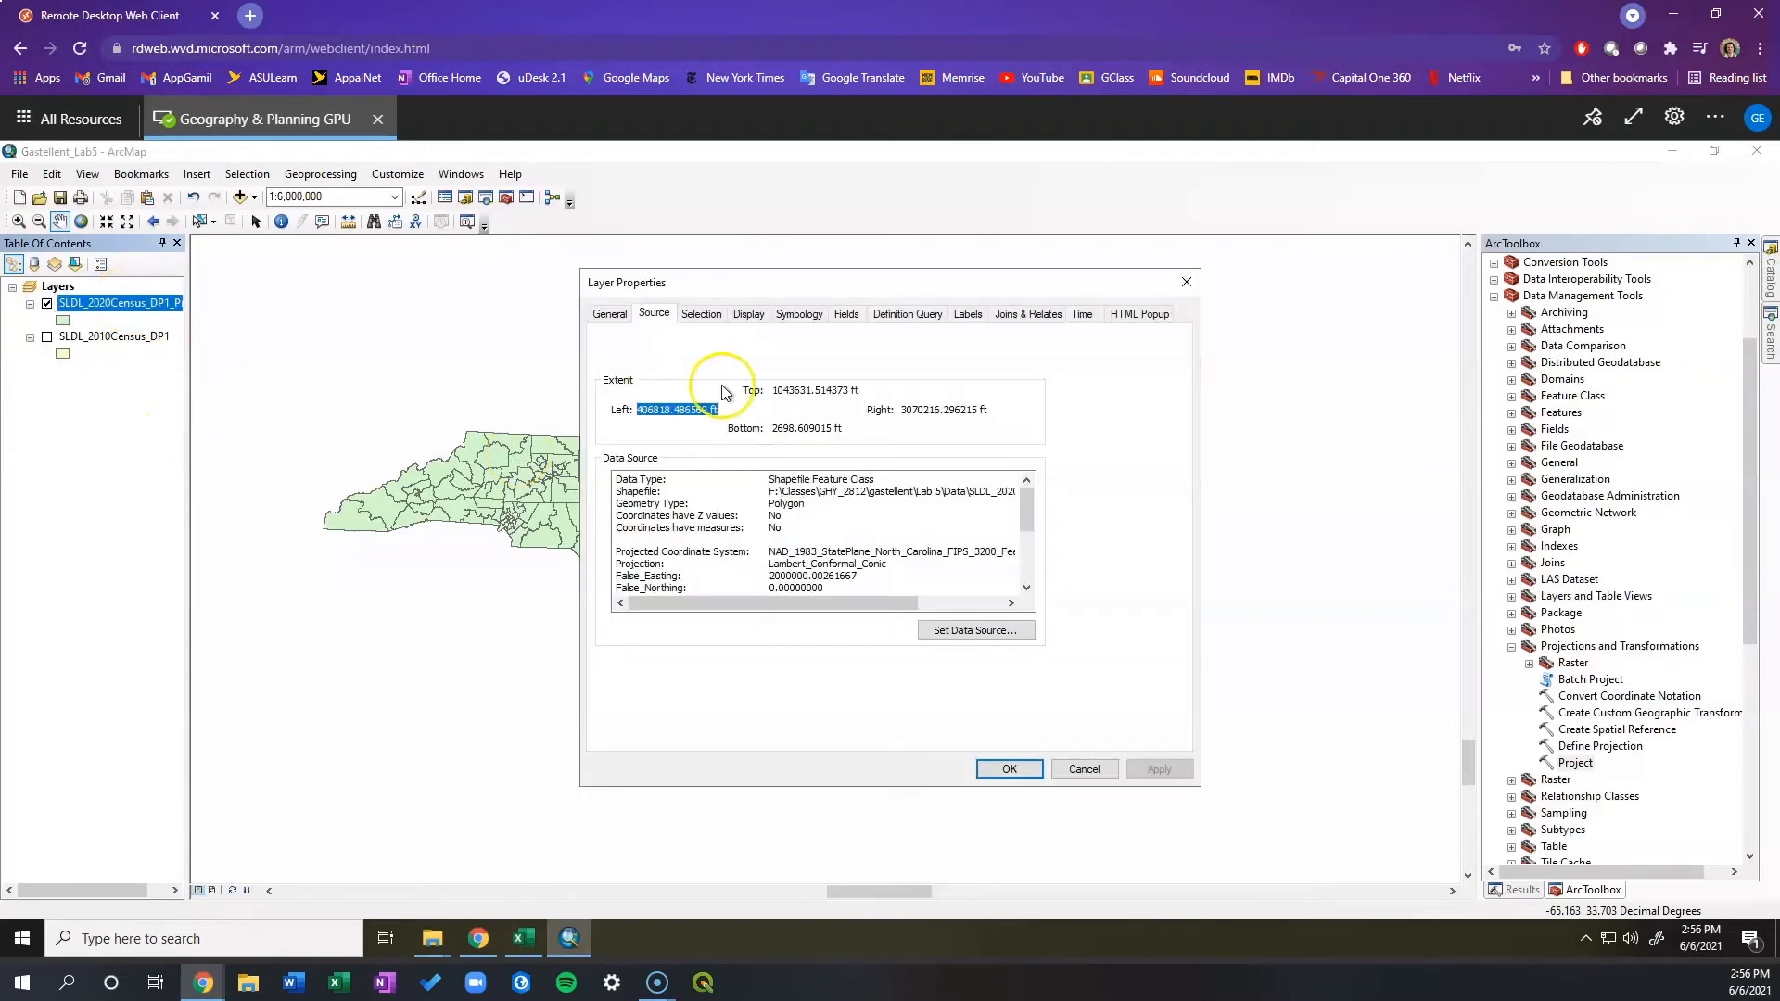
{"action": "left_click", "coordinate": [803, 315]}
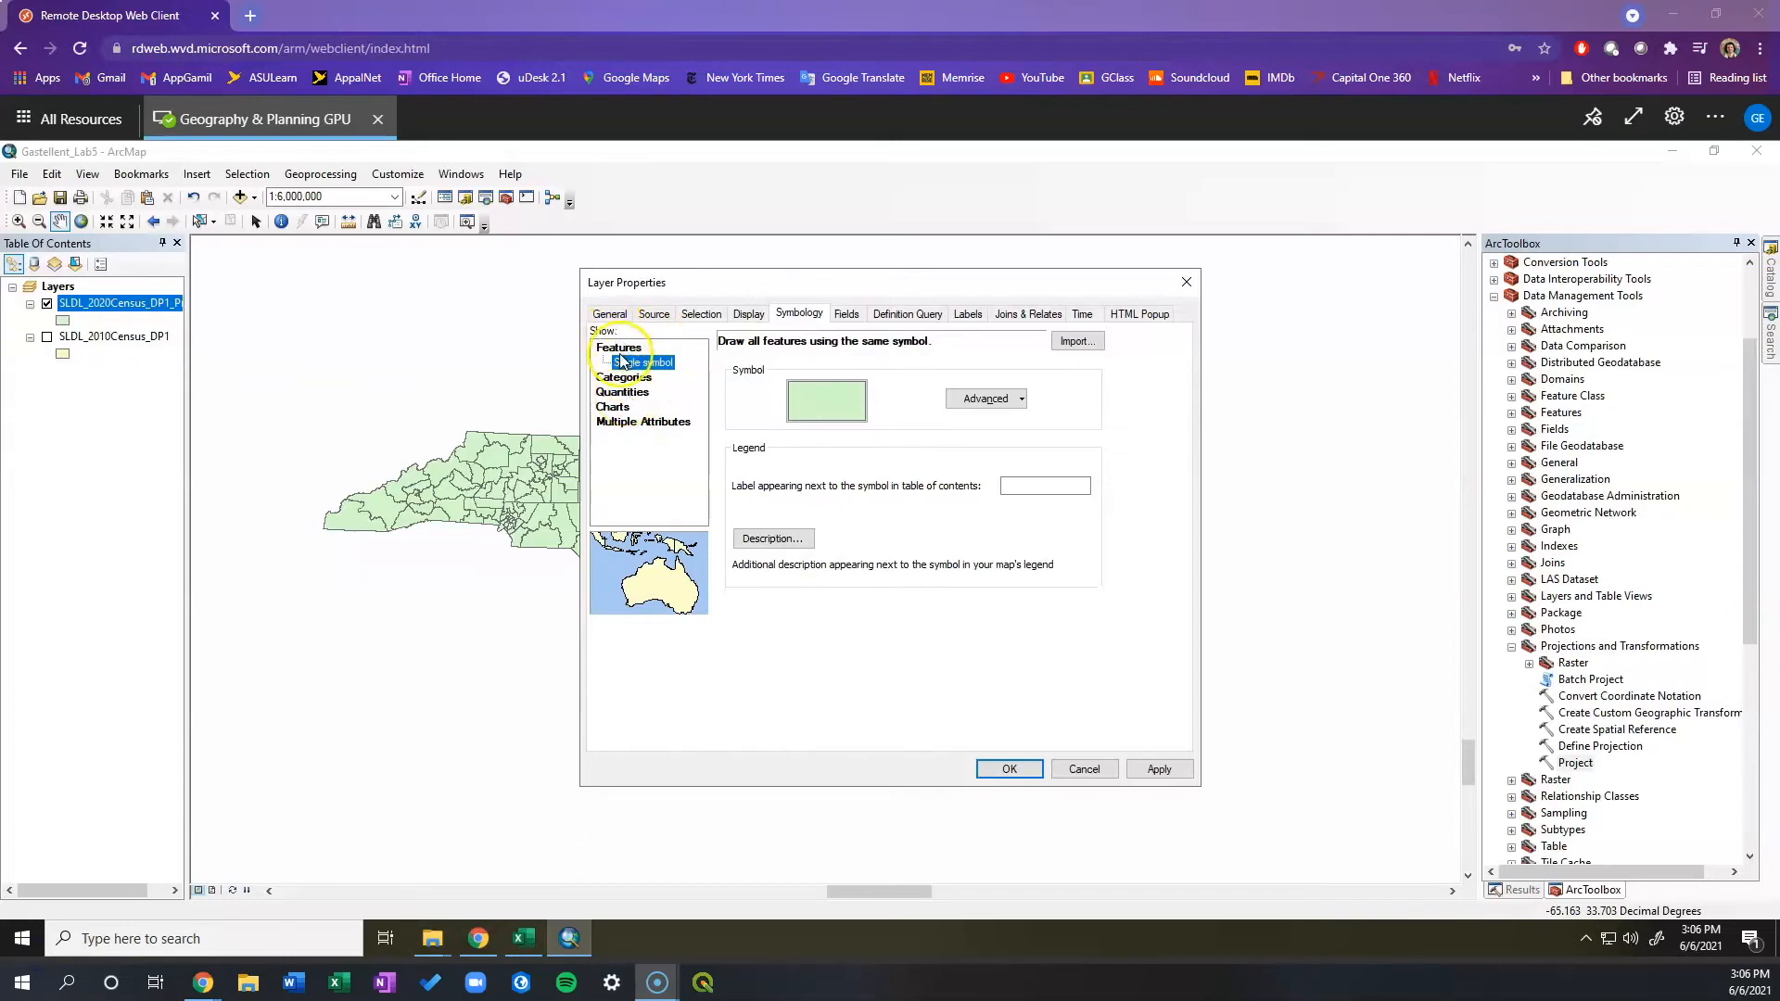
{"action": "left_click", "coordinate": [633, 392]}
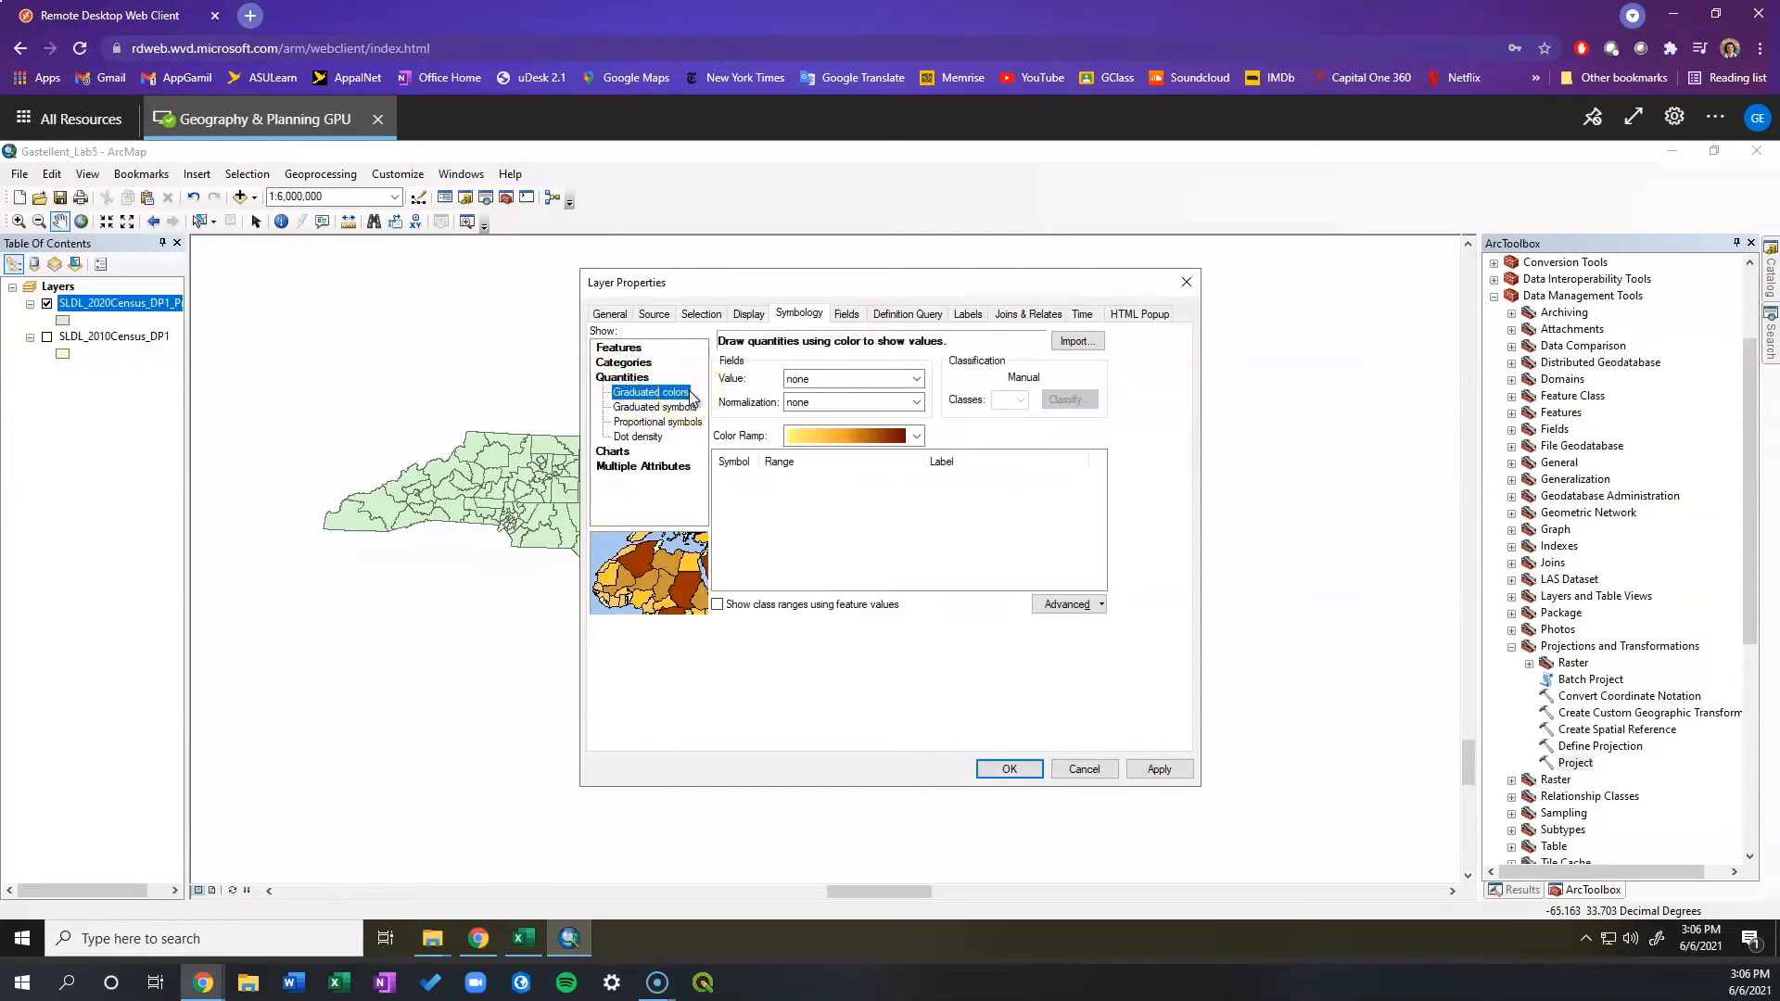
{"action": "left_click", "coordinate": [914, 381]}
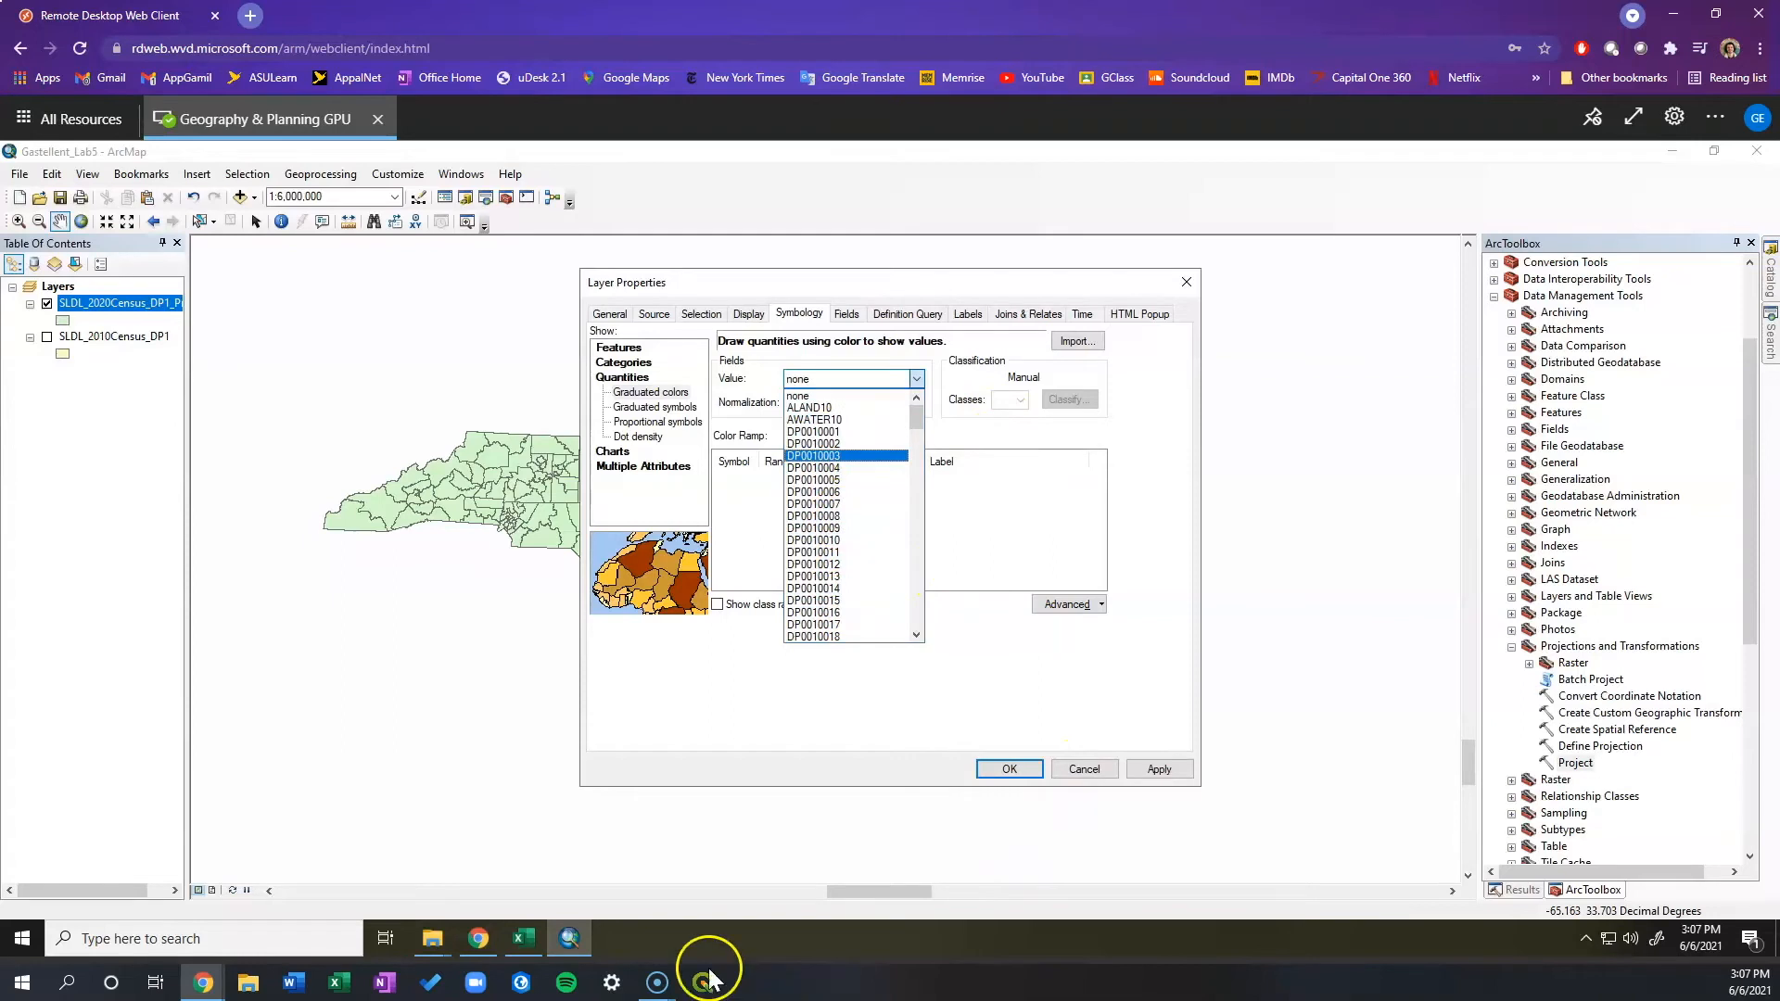
Switch to the DP_TableDescriptions workbook in Excel and search it for "Black or".
{"action": "left_click", "coordinate": [524, 932]}
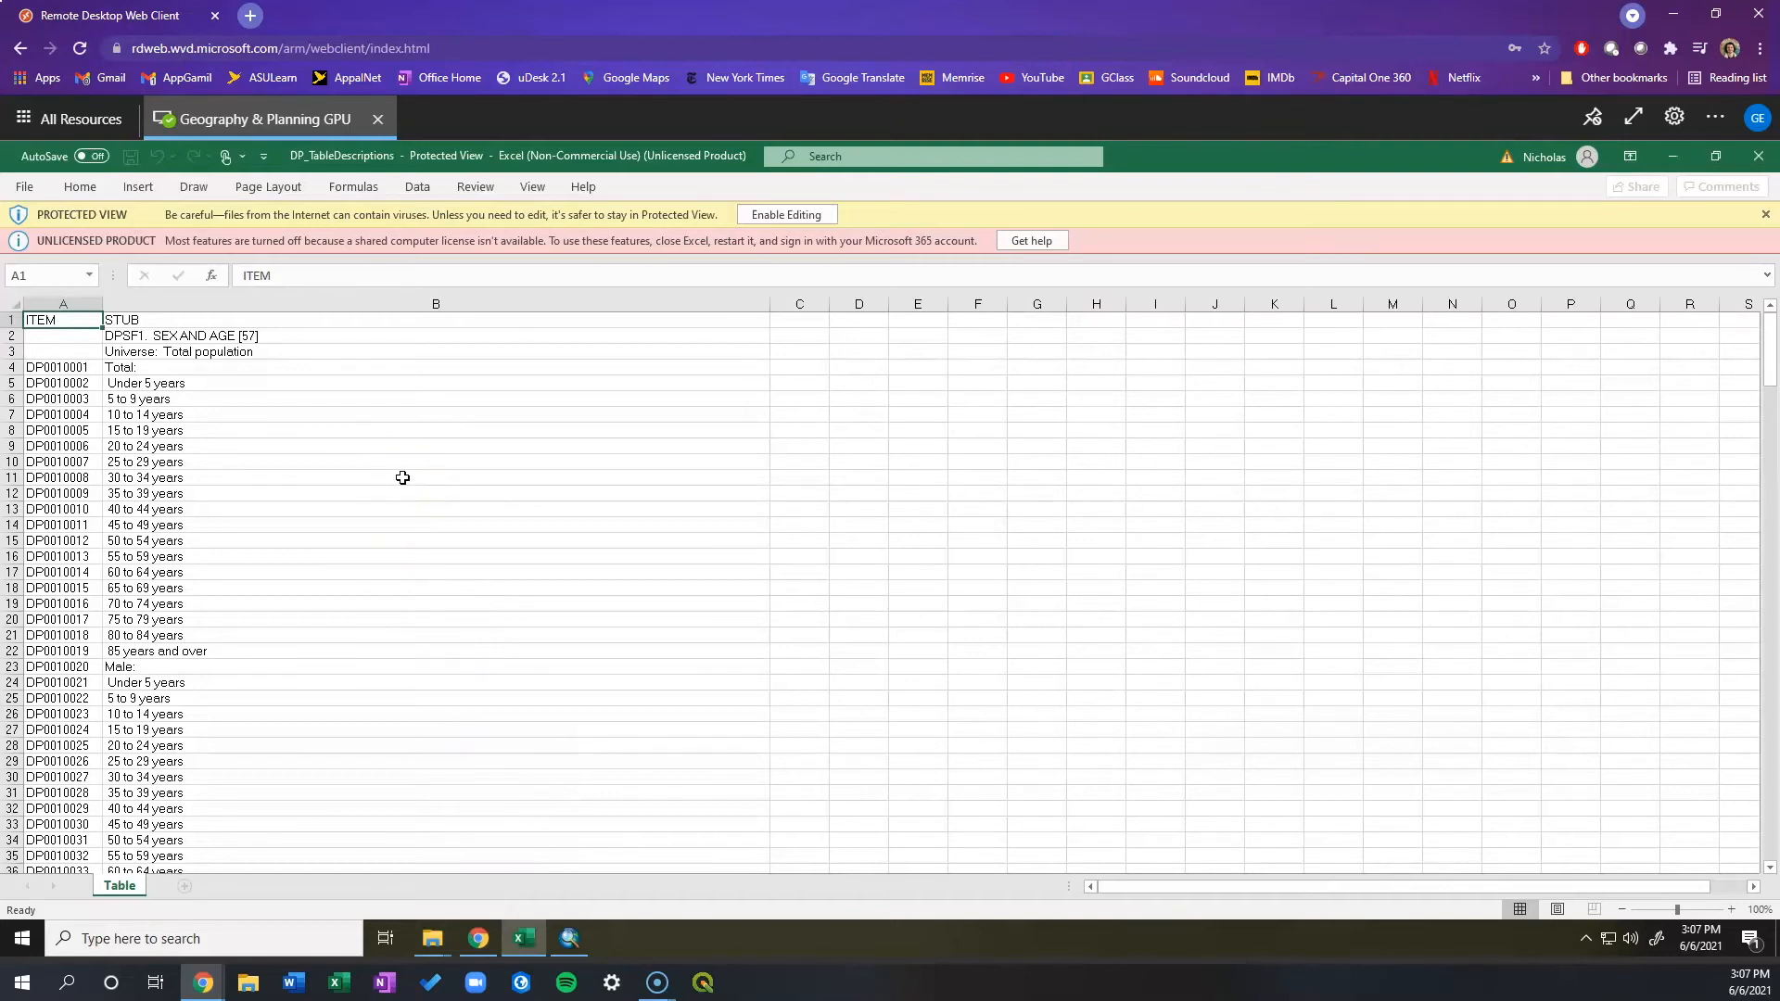
{"action": "key", "text": "ctrl+f"}
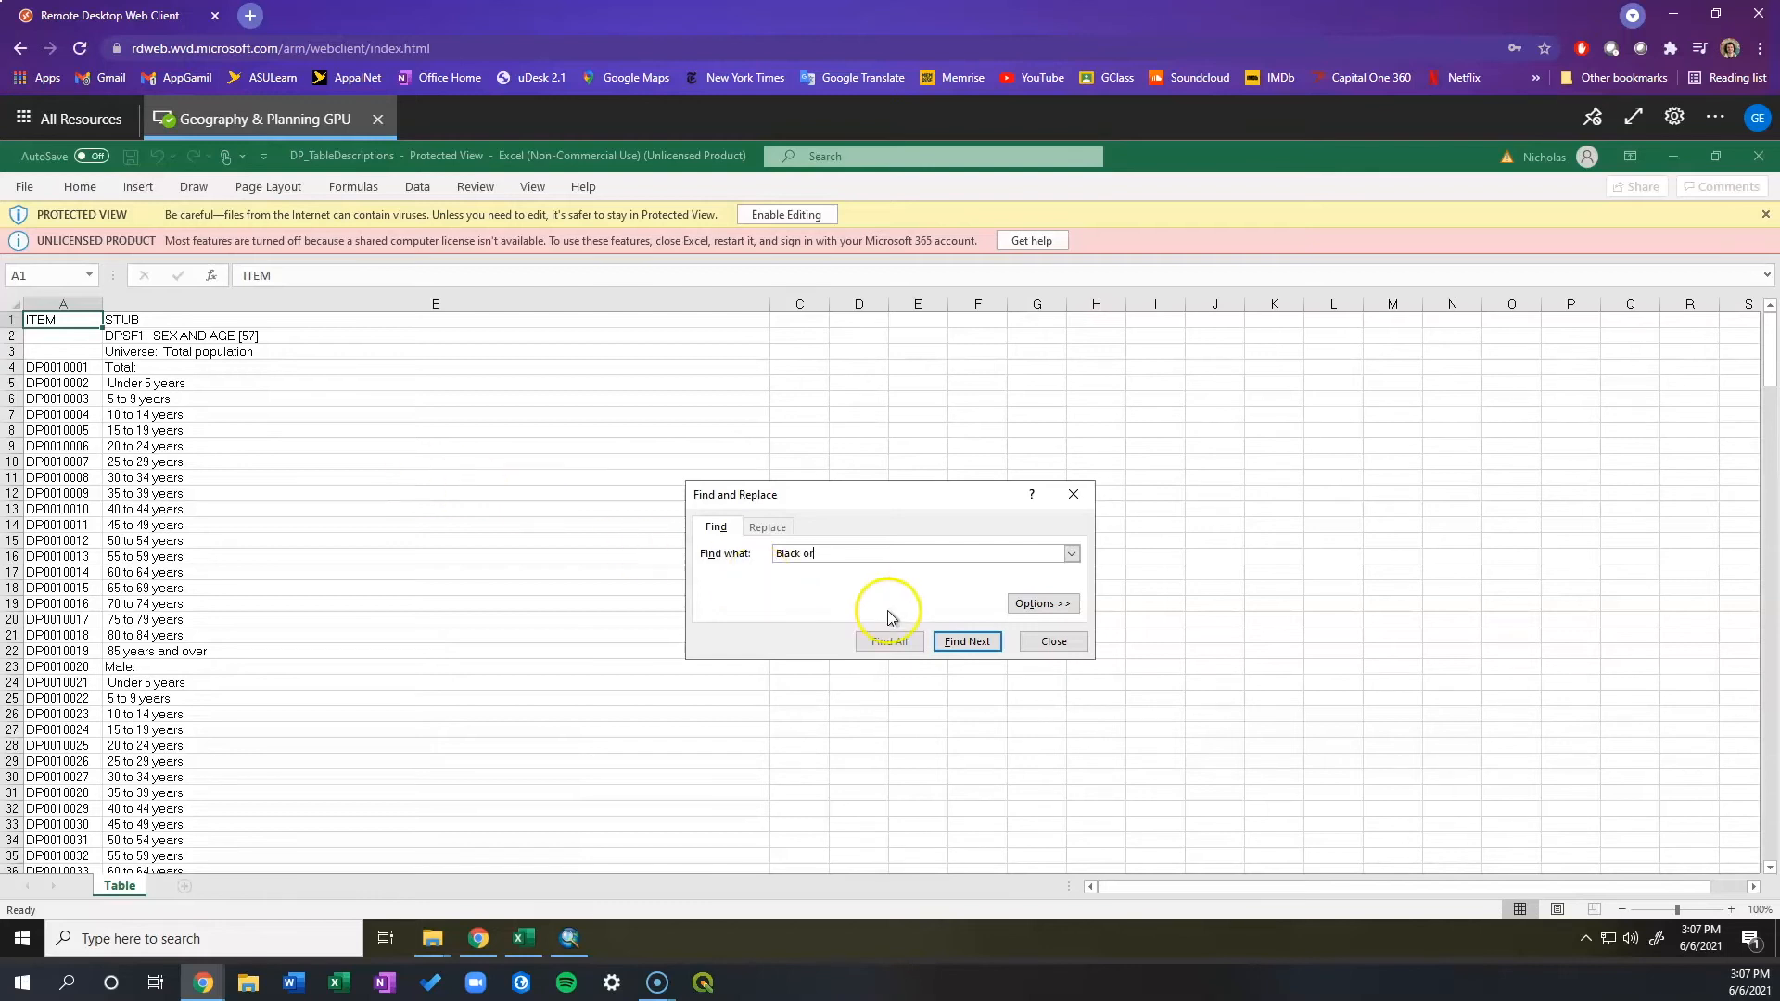
{"action": "left_click", "coordinate": [941, 642]}
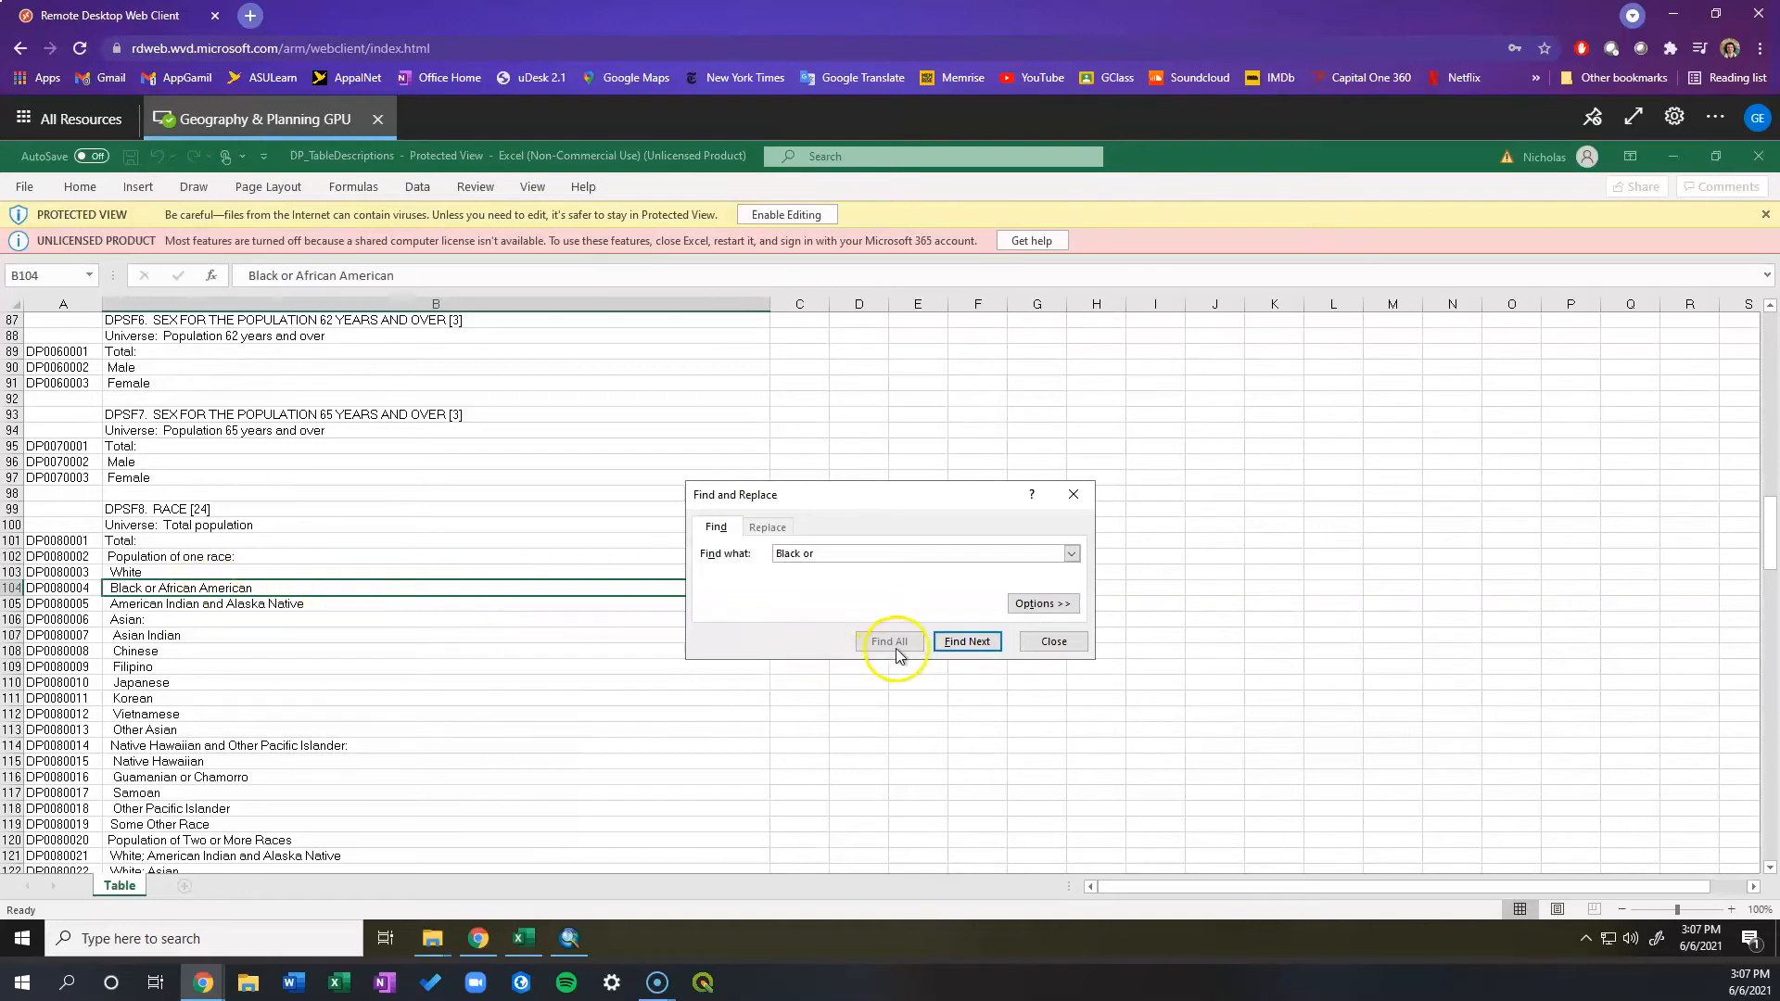
Find the workbook's code for Black or African American alone or in combination, return to ArcMap, and set the value field to DP0090002.
{"action": "left_click", "coordinate": [974, 649]}
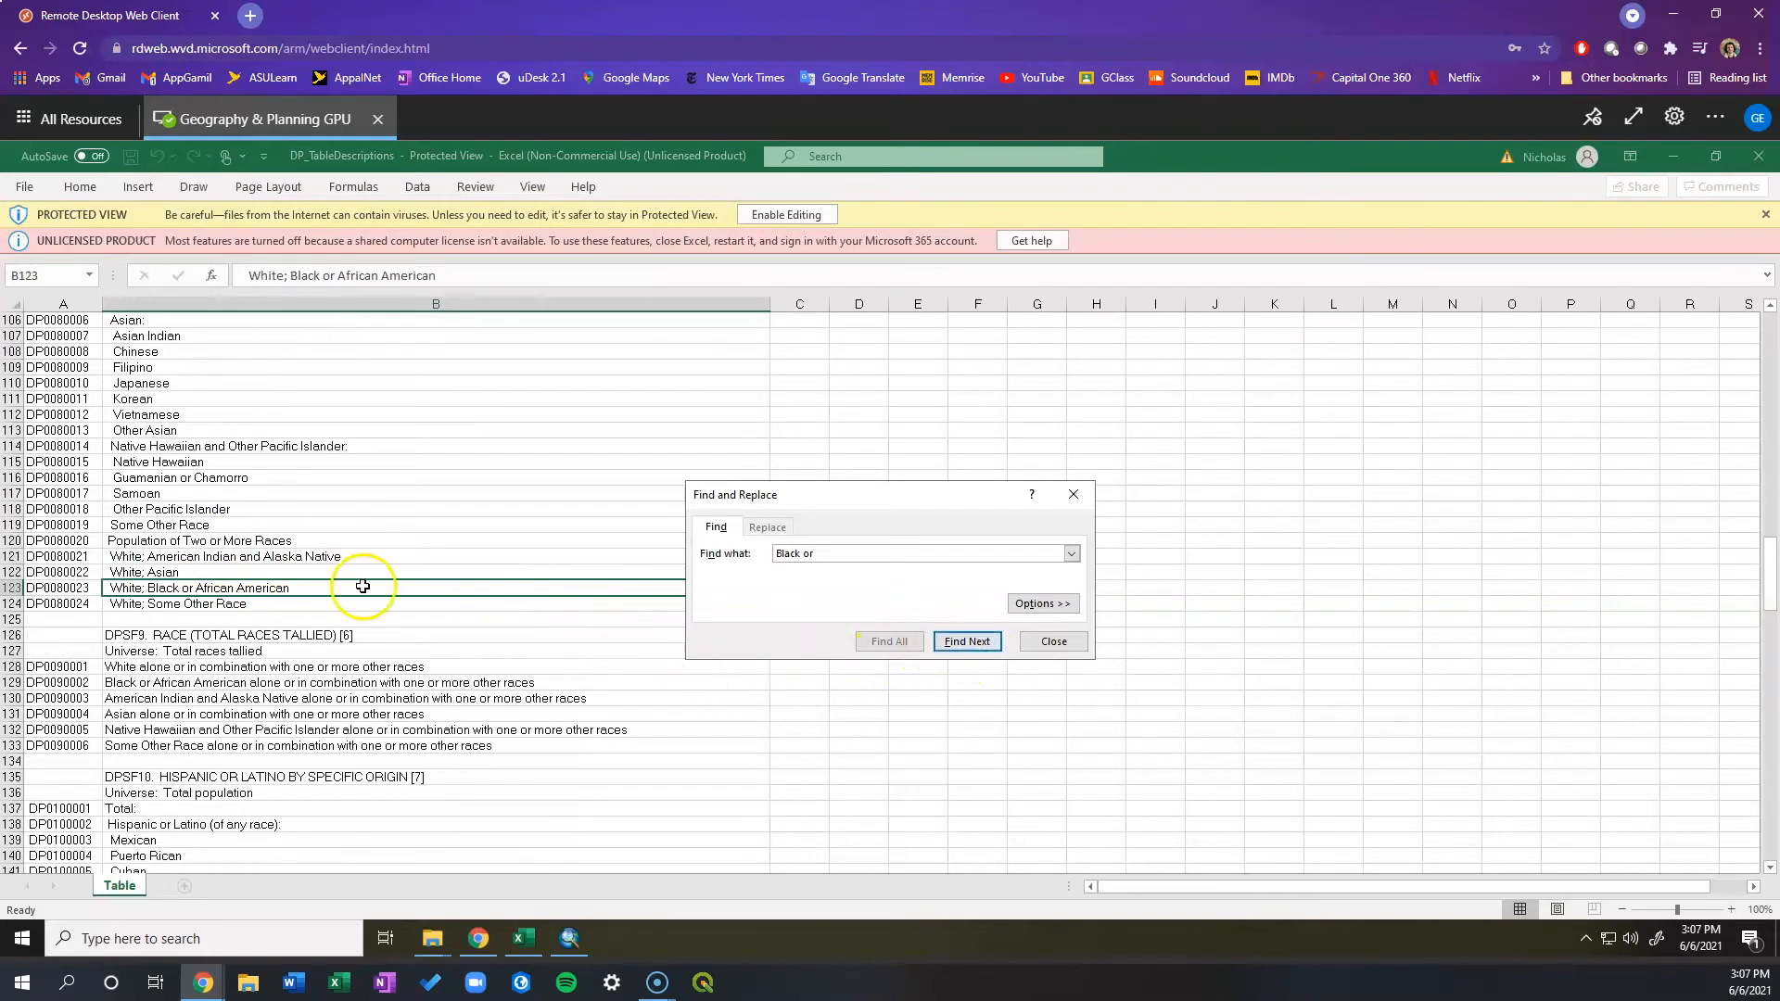
{"action": "left_click", "coordinate": [962, 643]}
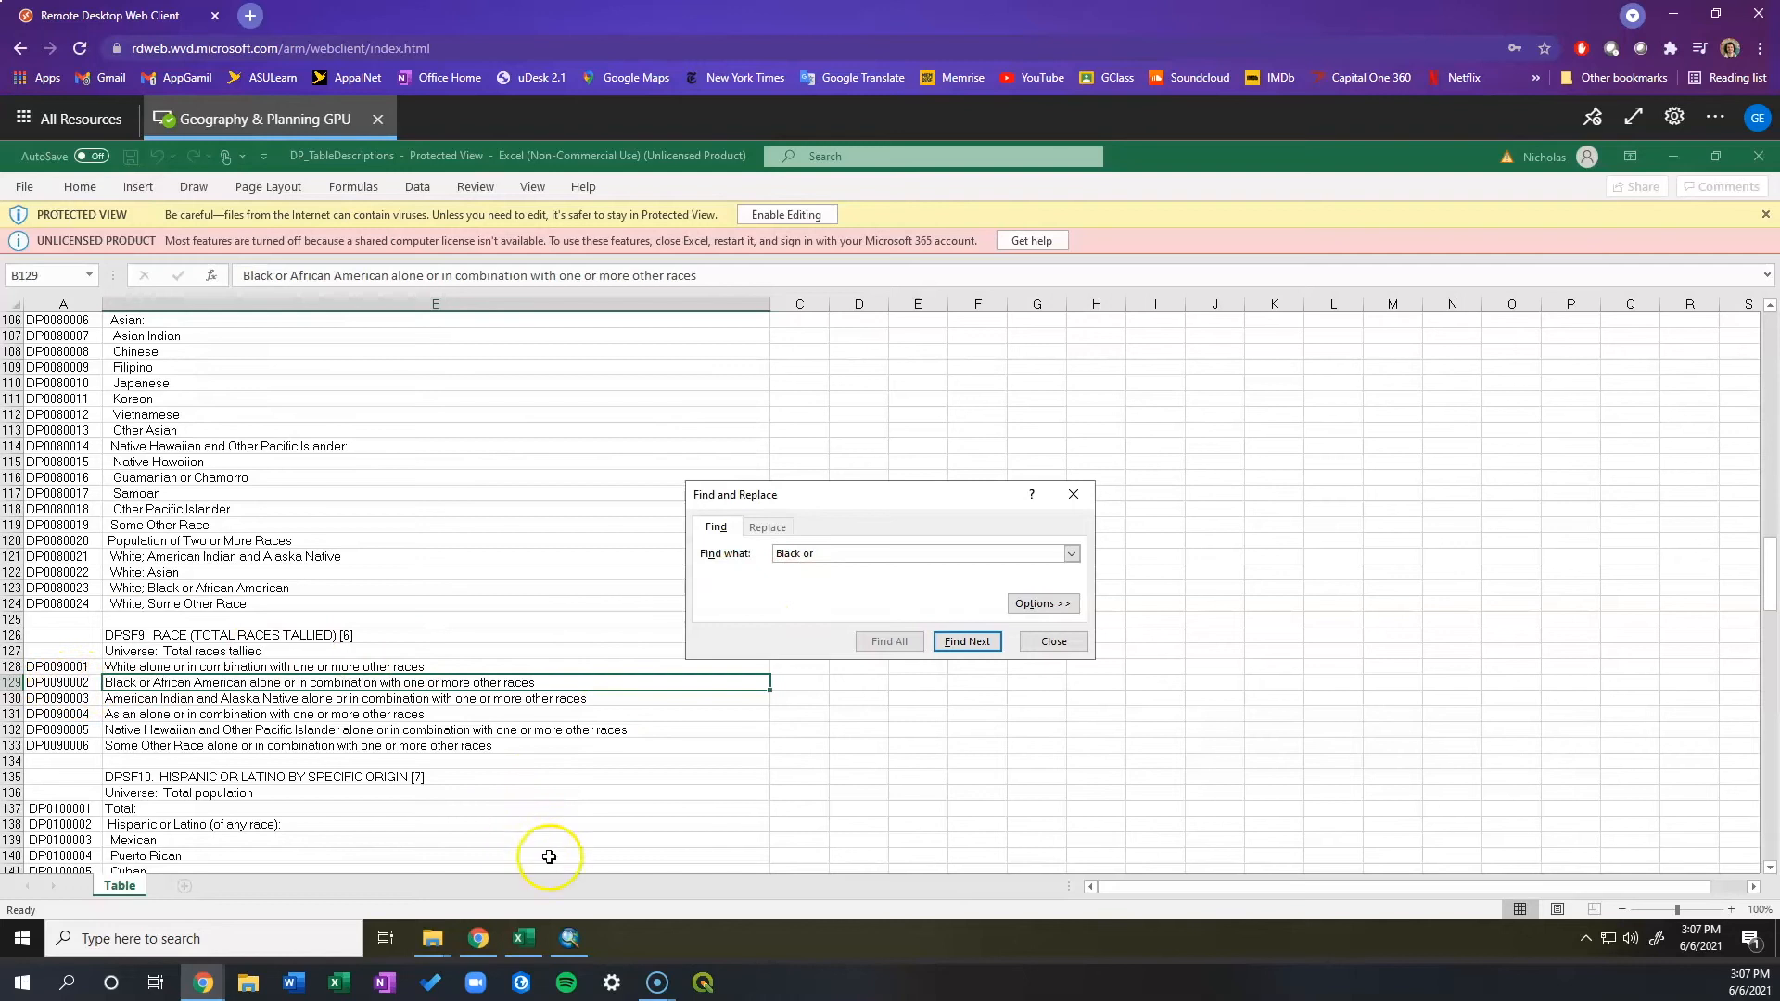
{"action": "left_click", "coordinate": [571, 939]}
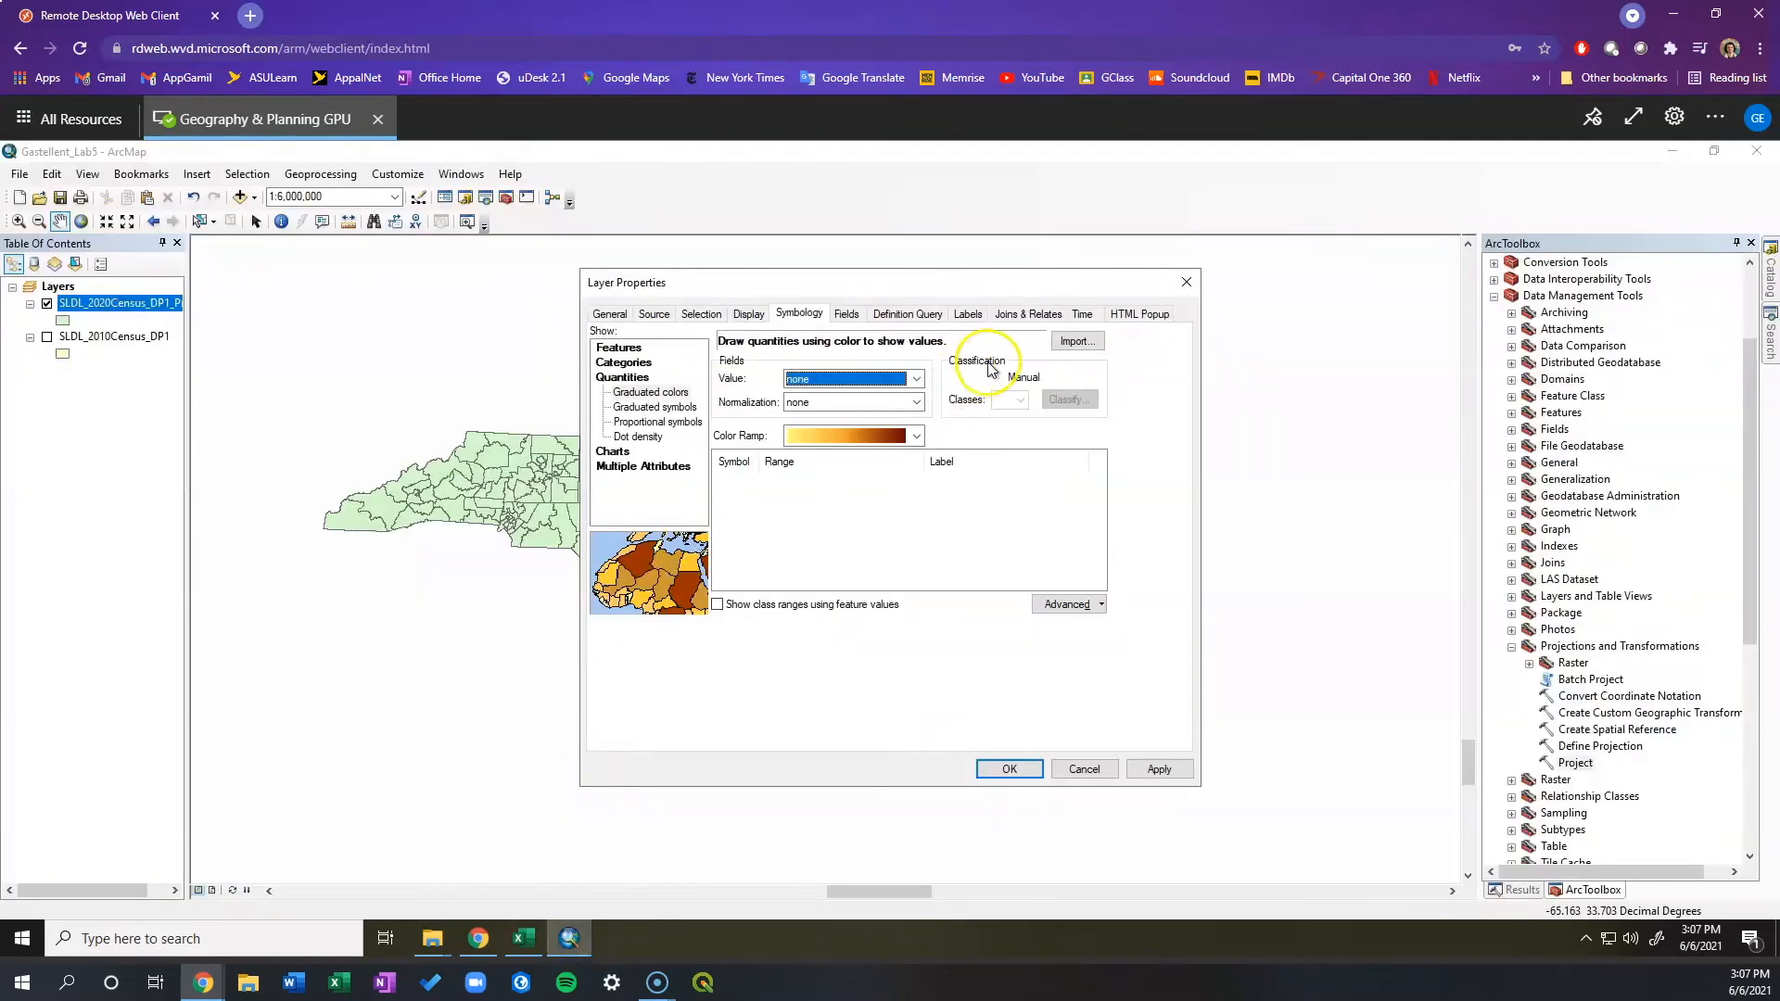
{"action": "left_click", "coordinate": [916, 378]}
{"action": "left_click_drag", "start_coordinate": [915, 422], "coordinate": [919, 523]}
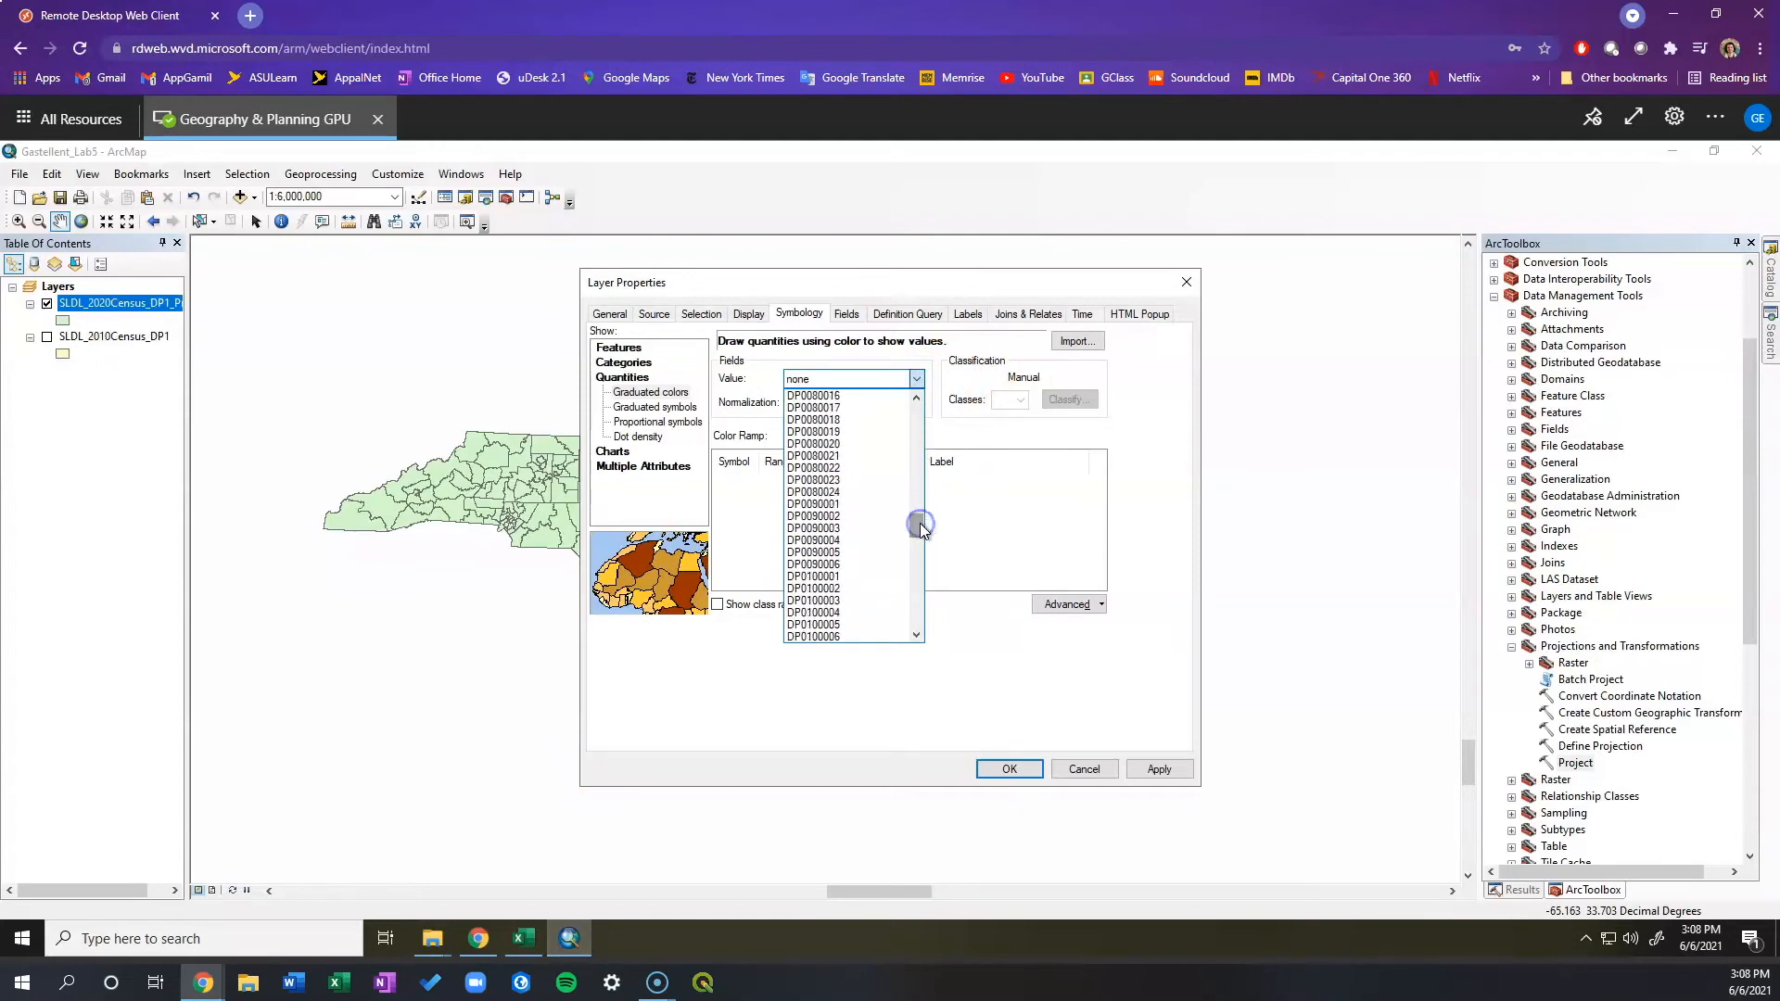
{"action": "left_click", "coordinate": [865, 517]}
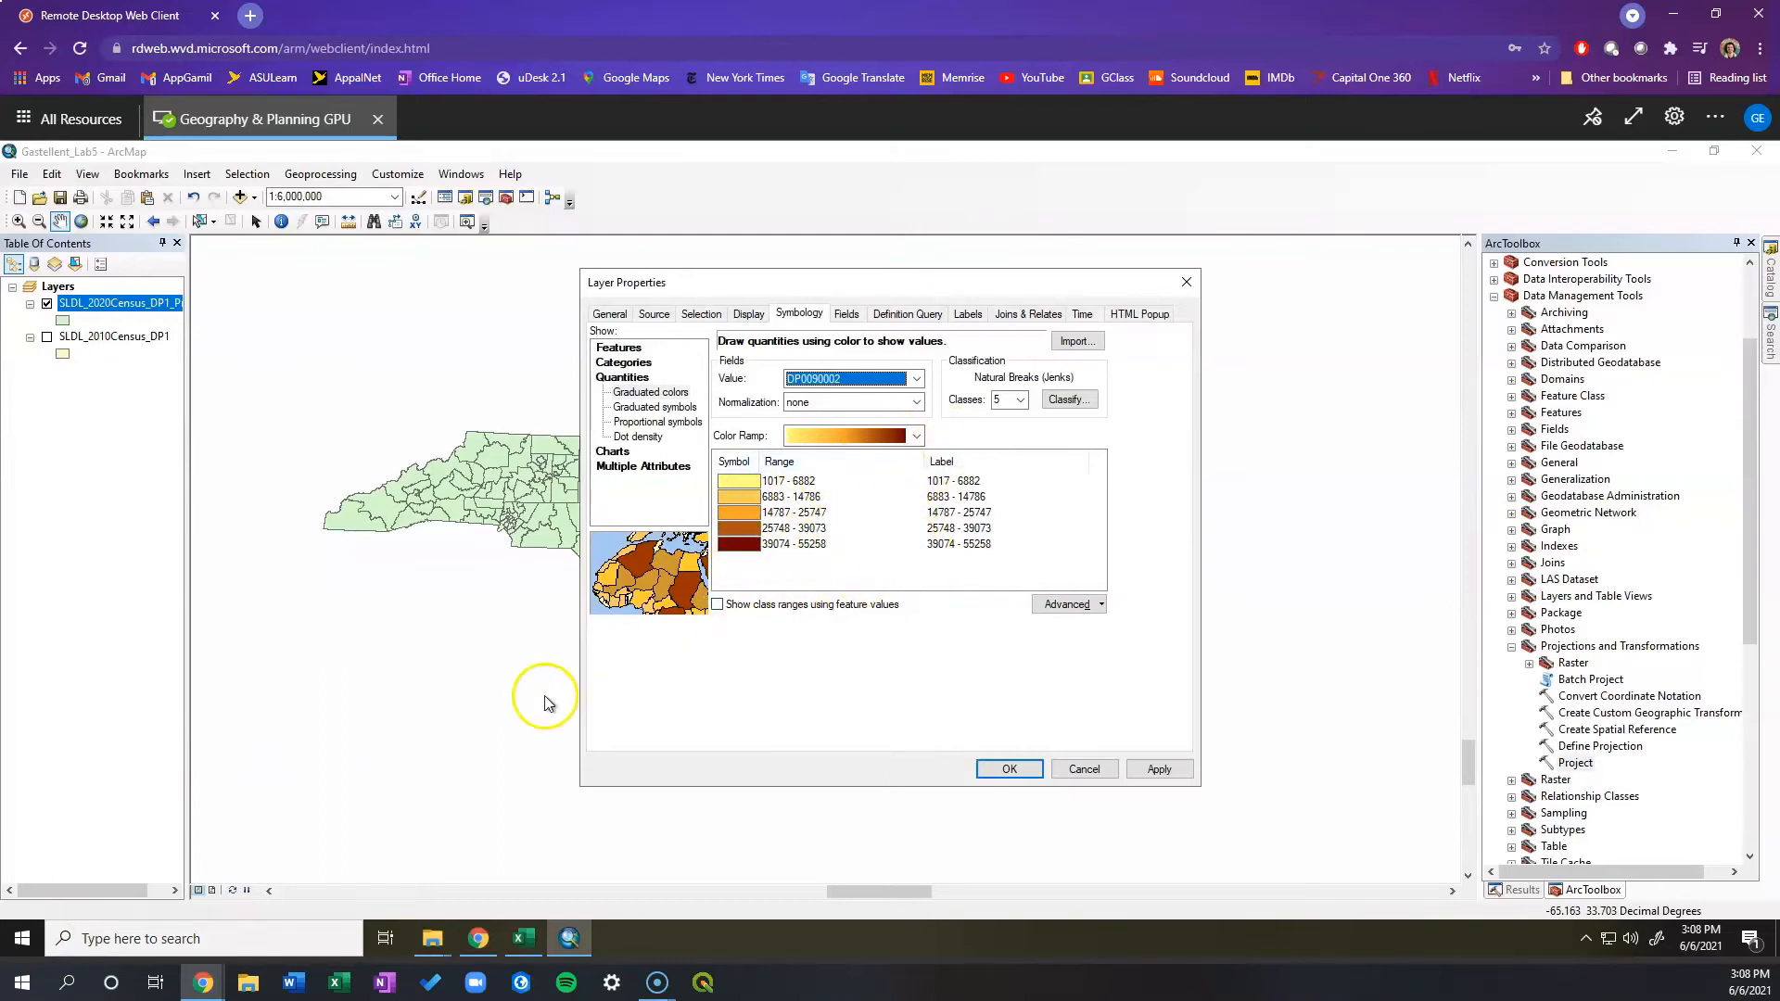
Normalize the graduated colors by DP0010001 and apply the muted light-to-dark green color ramp.
{"action": "left_click", "coordinate": [917, 402]}
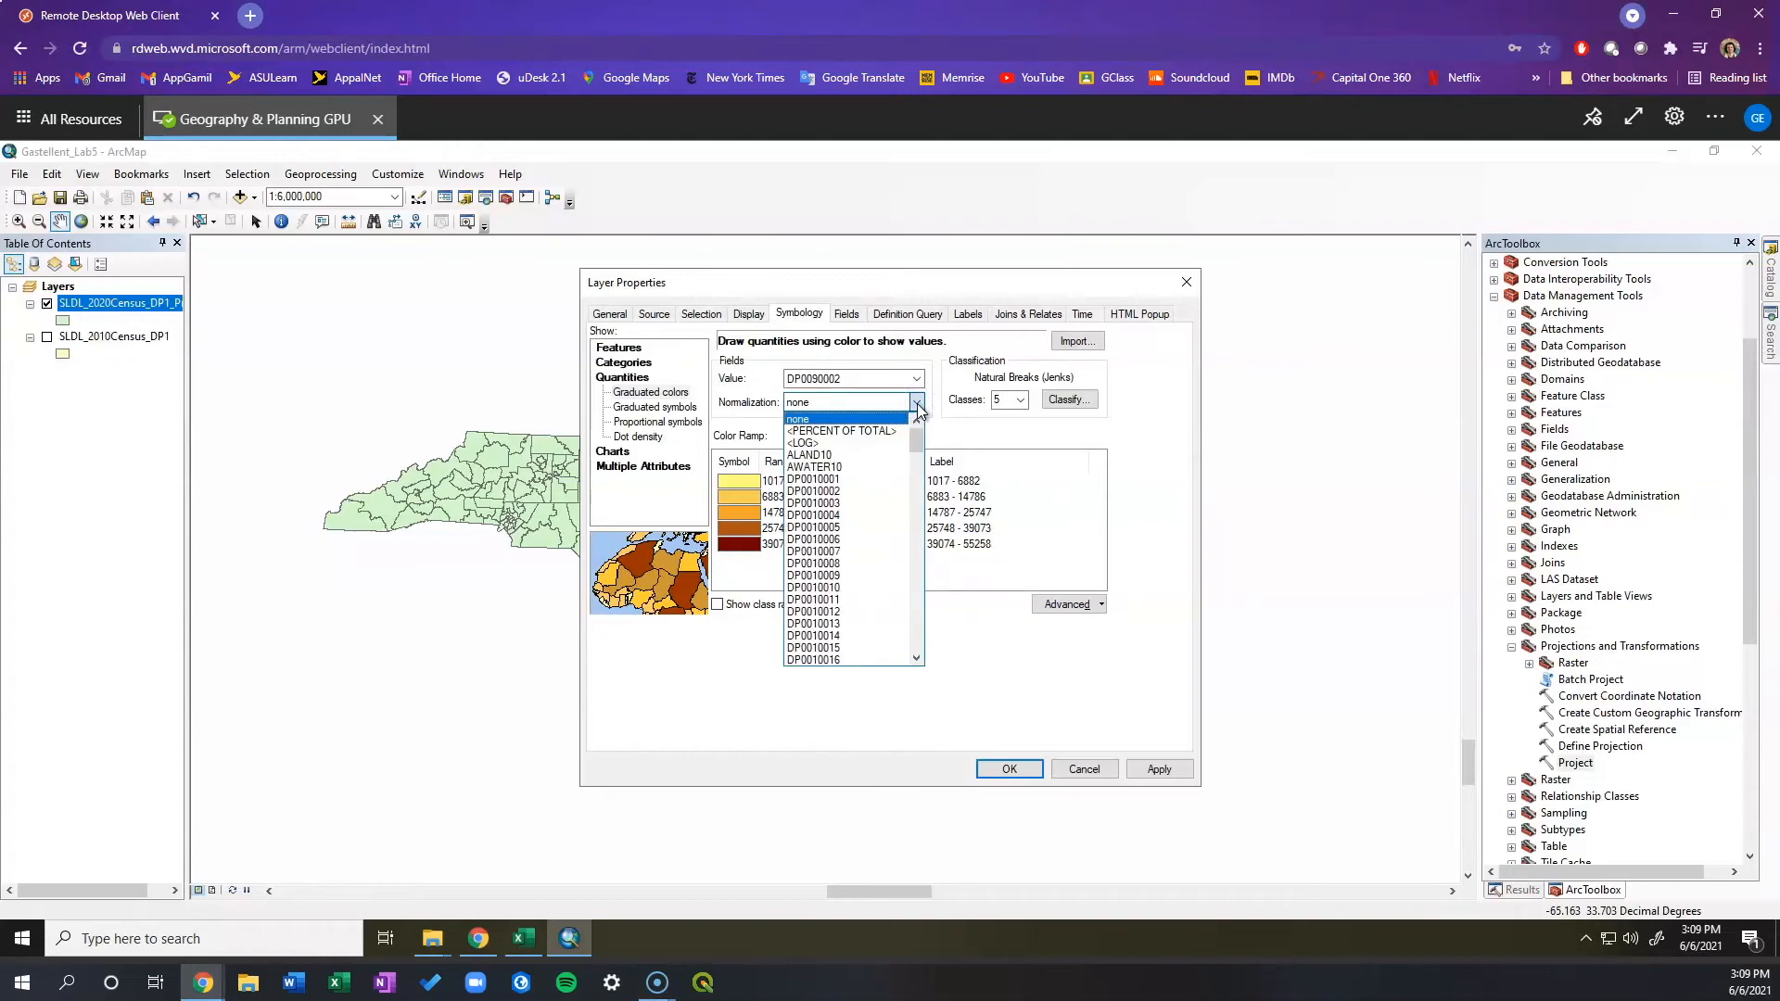
{"action": "left_click", "coordinate": [877, 480]}
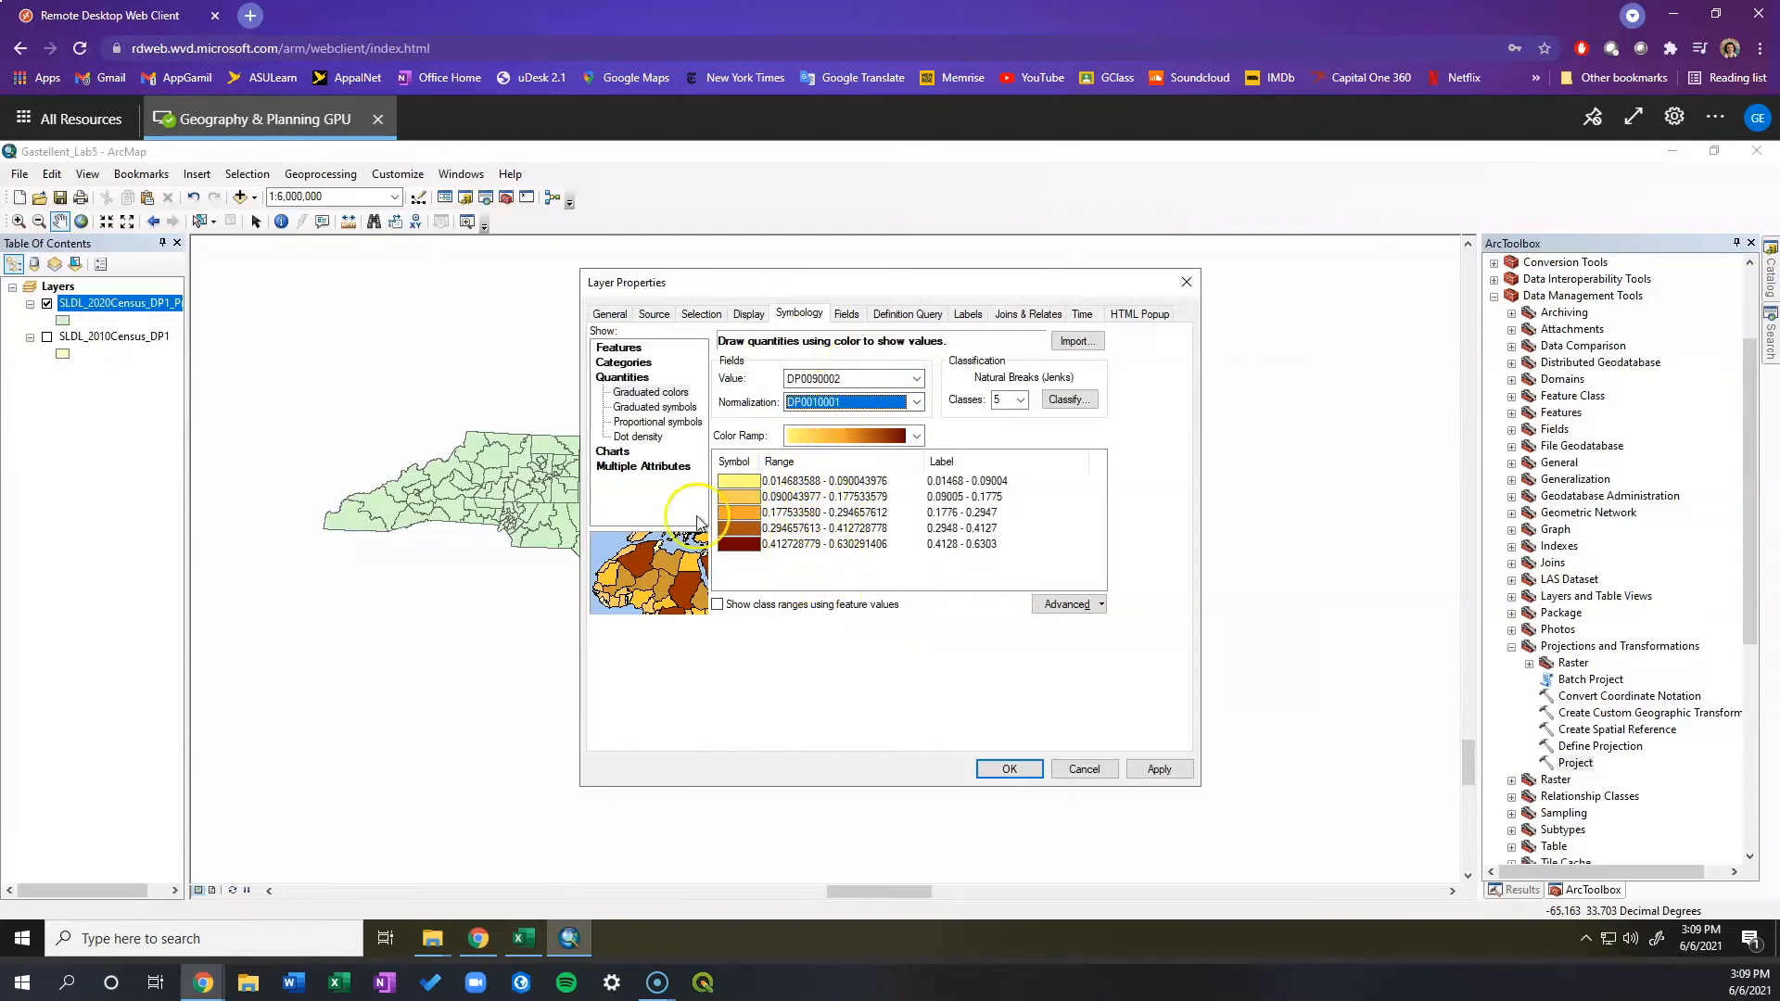
{"action": "left_click", "coordinate": [34, 953]}
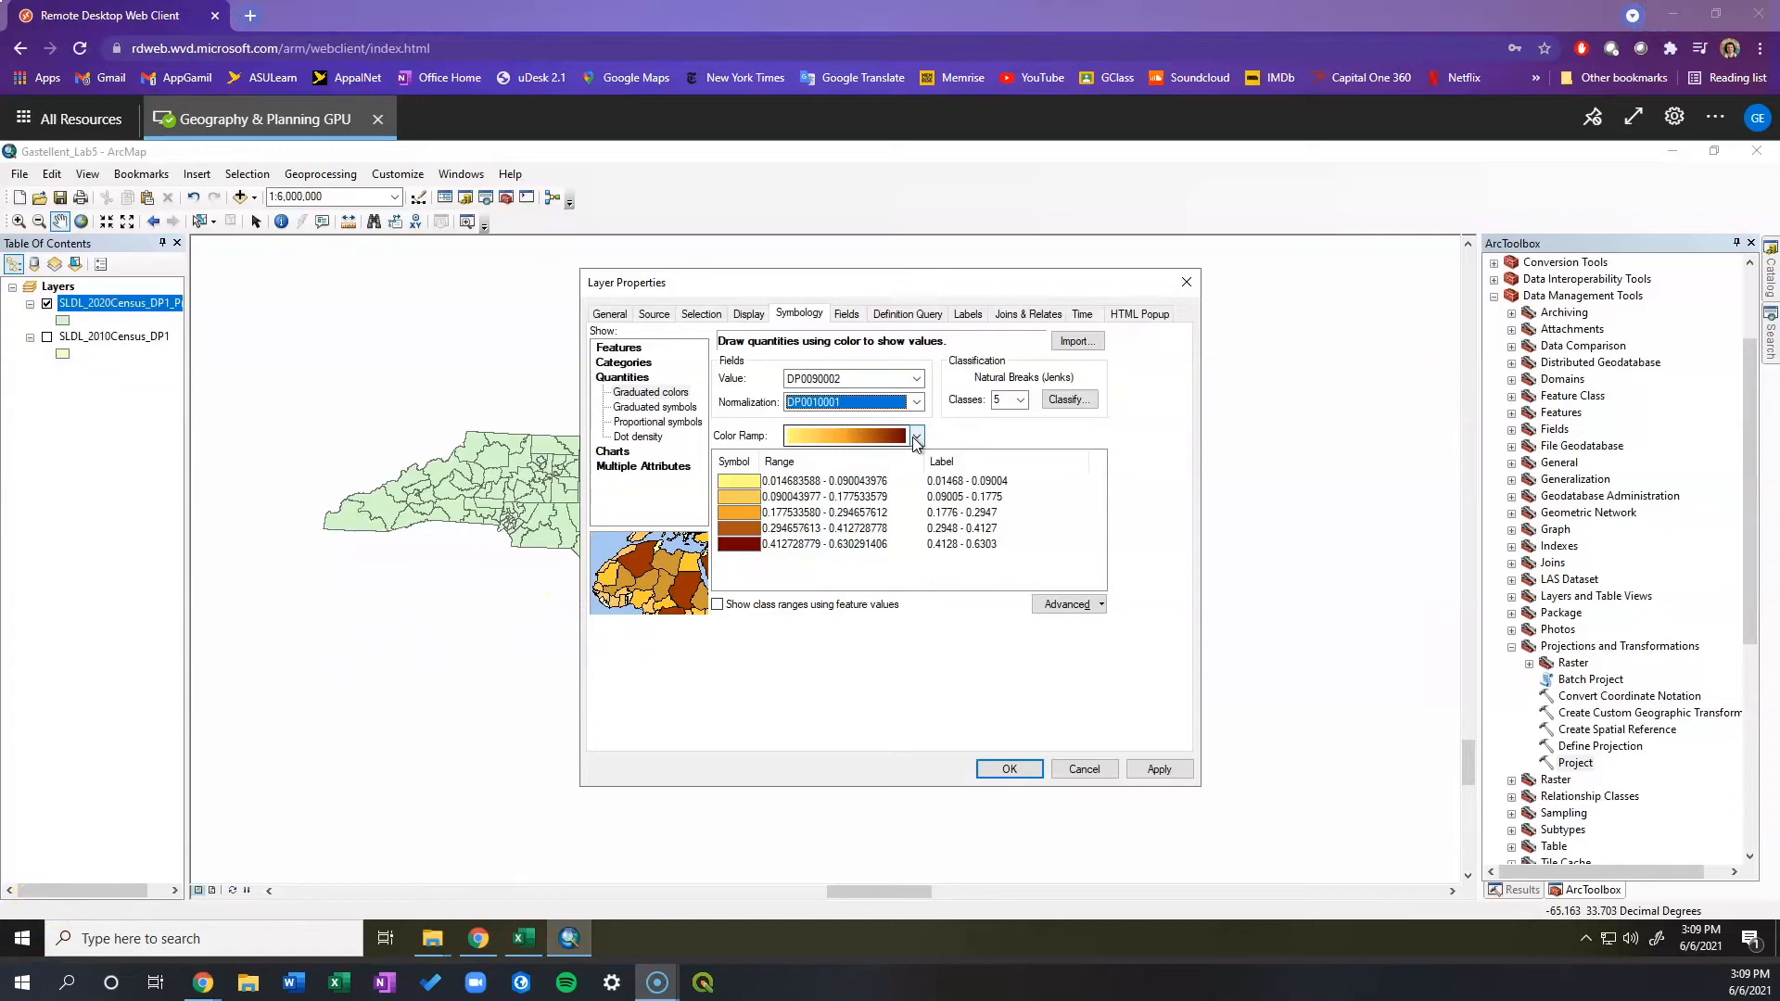
{"action": "left_click", "coordinate": [915, 437]}
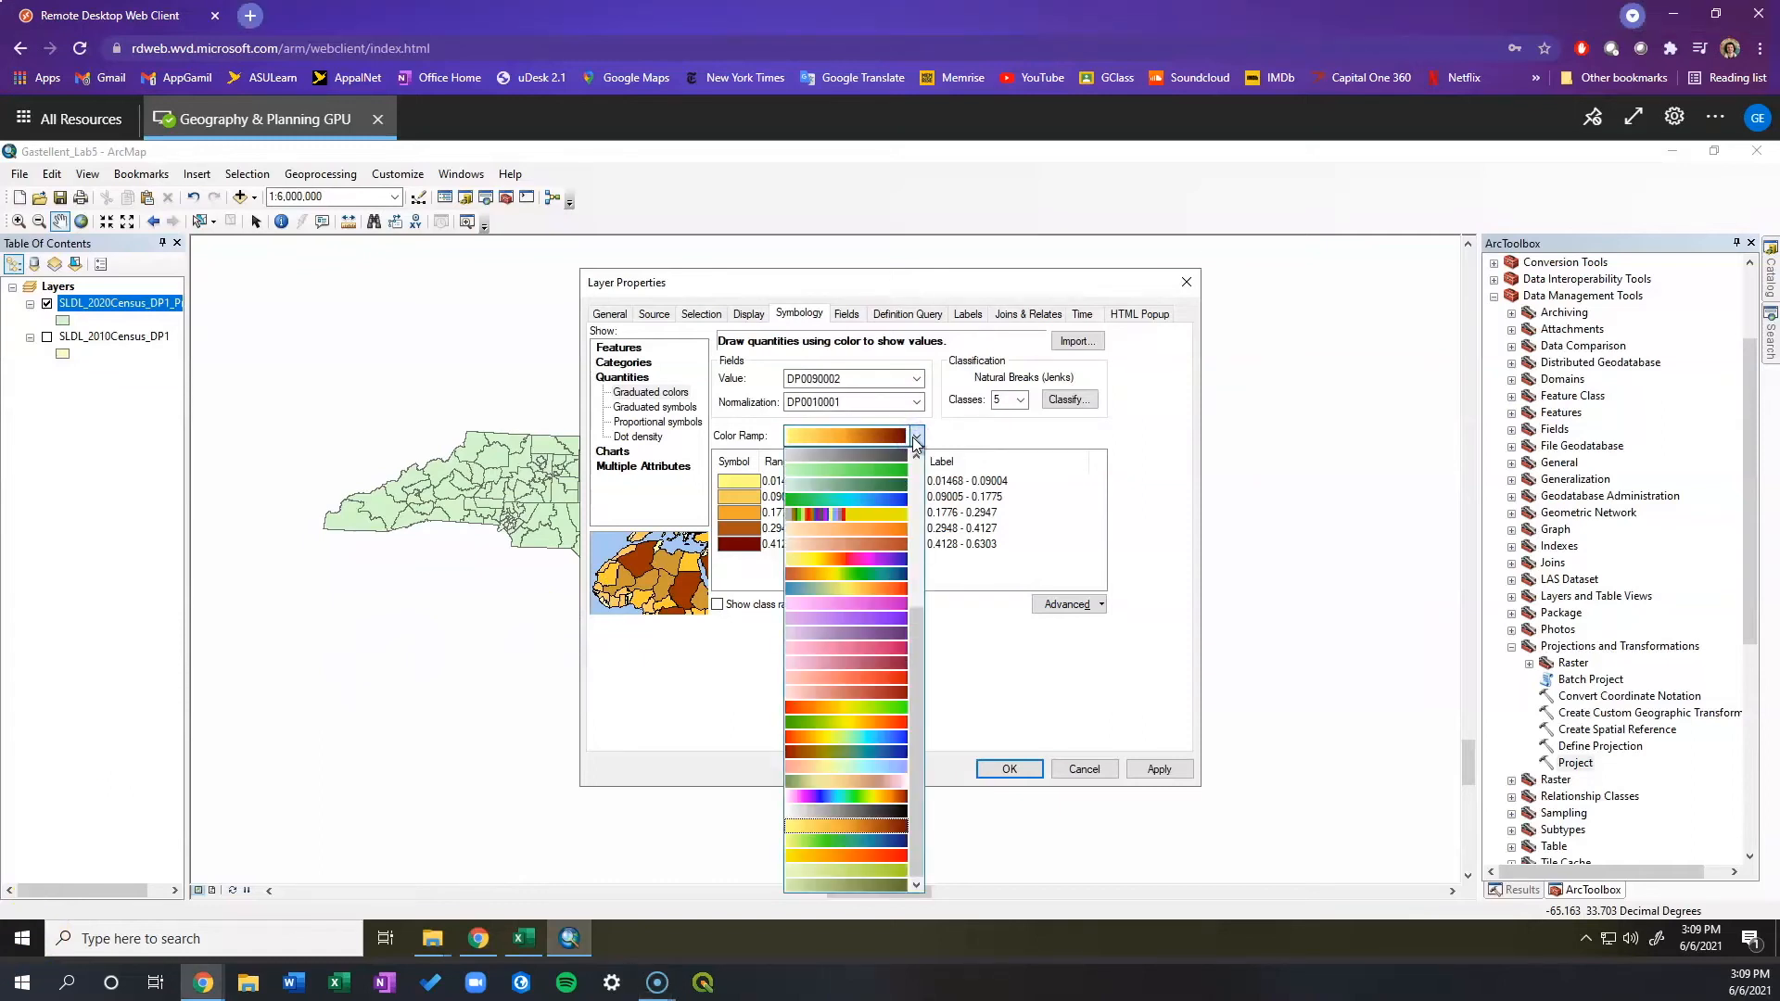
{"action": "left_click", "coordinate": [888, 484]}
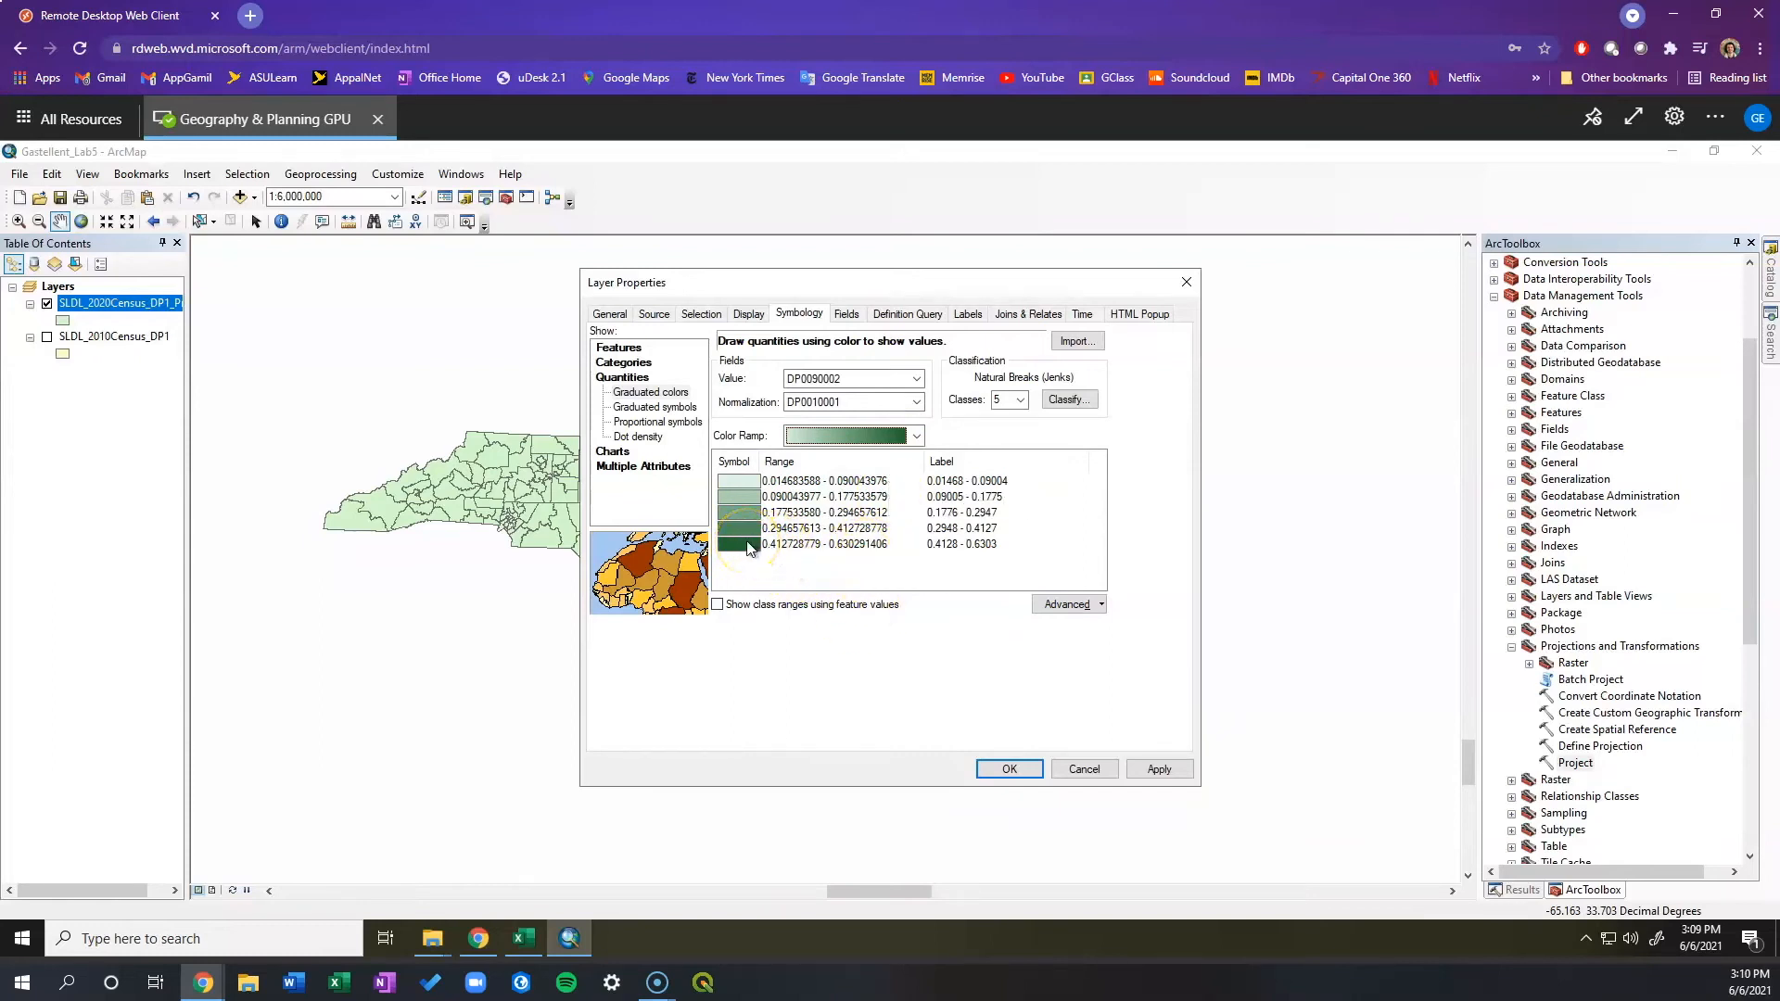
{"action": "left_click", "coordinate": [916, 436]}
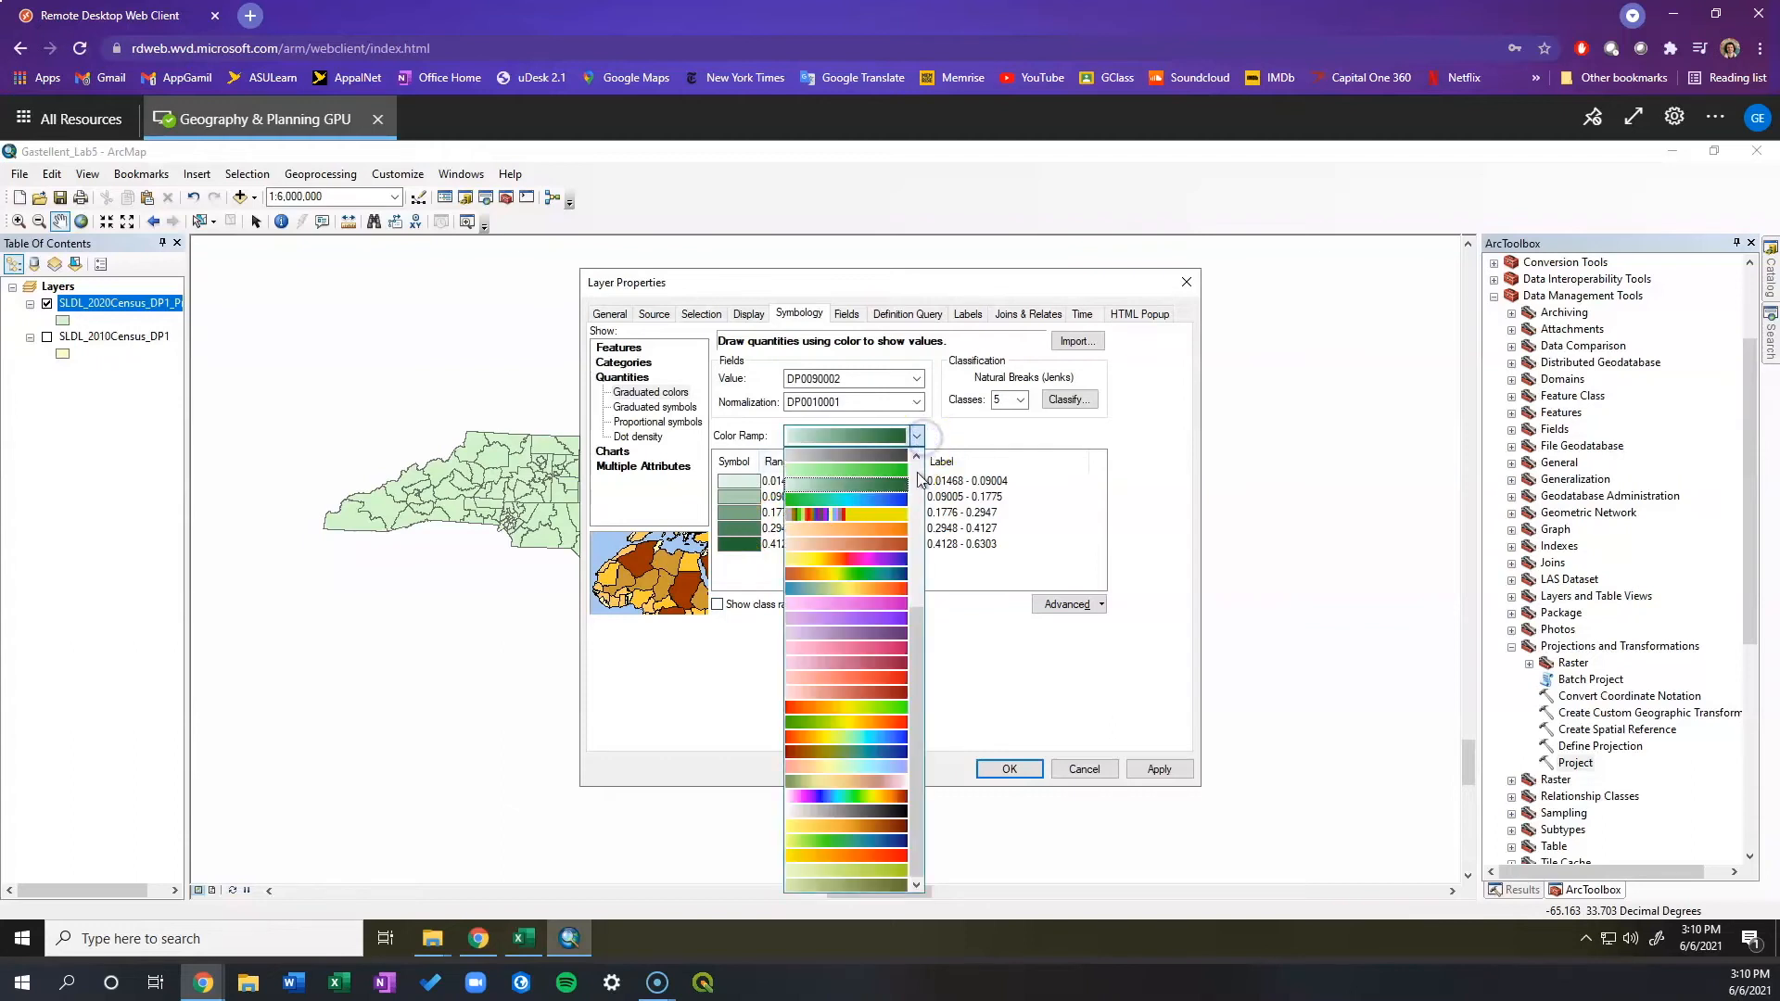
{"action": "left_click", "coordinate": [918, 434]}
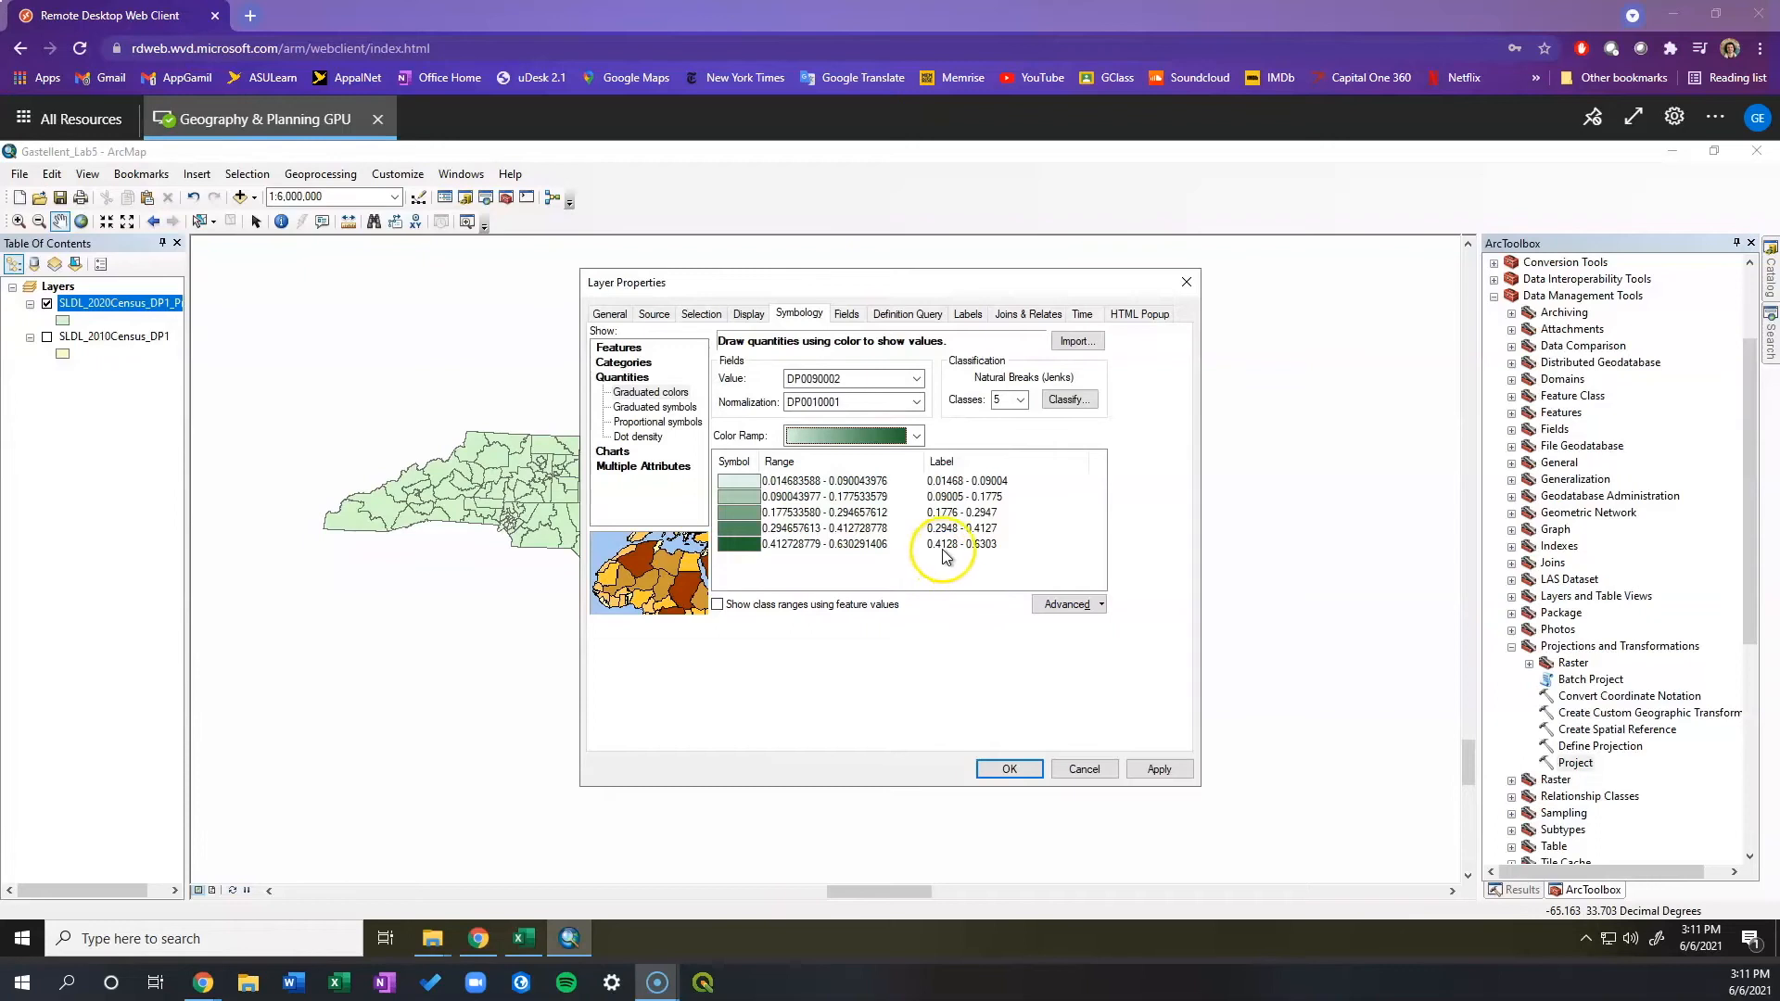
Format the class labels as percentages, adjusting the numbers from fractions and rounding to 0 decimal places.
{"action": "right_click", "coordinate": [982, 461]}
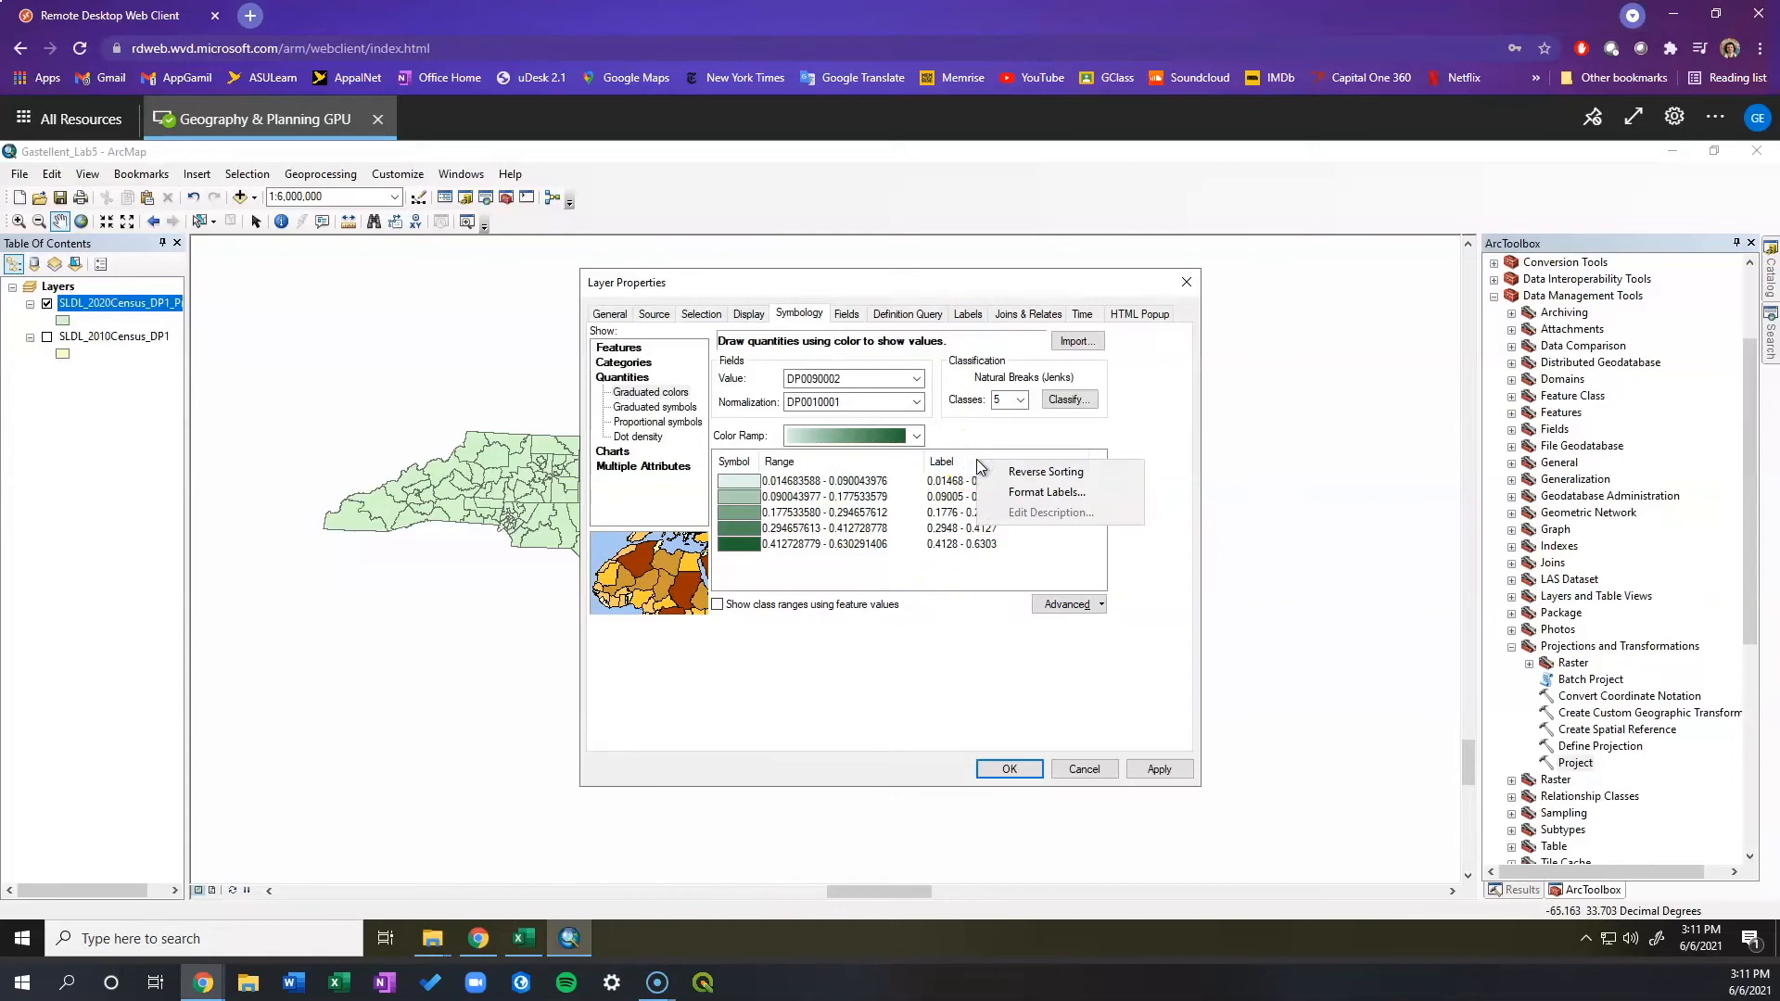
{"action": "left_click", "coordinate": [1033, 492]}
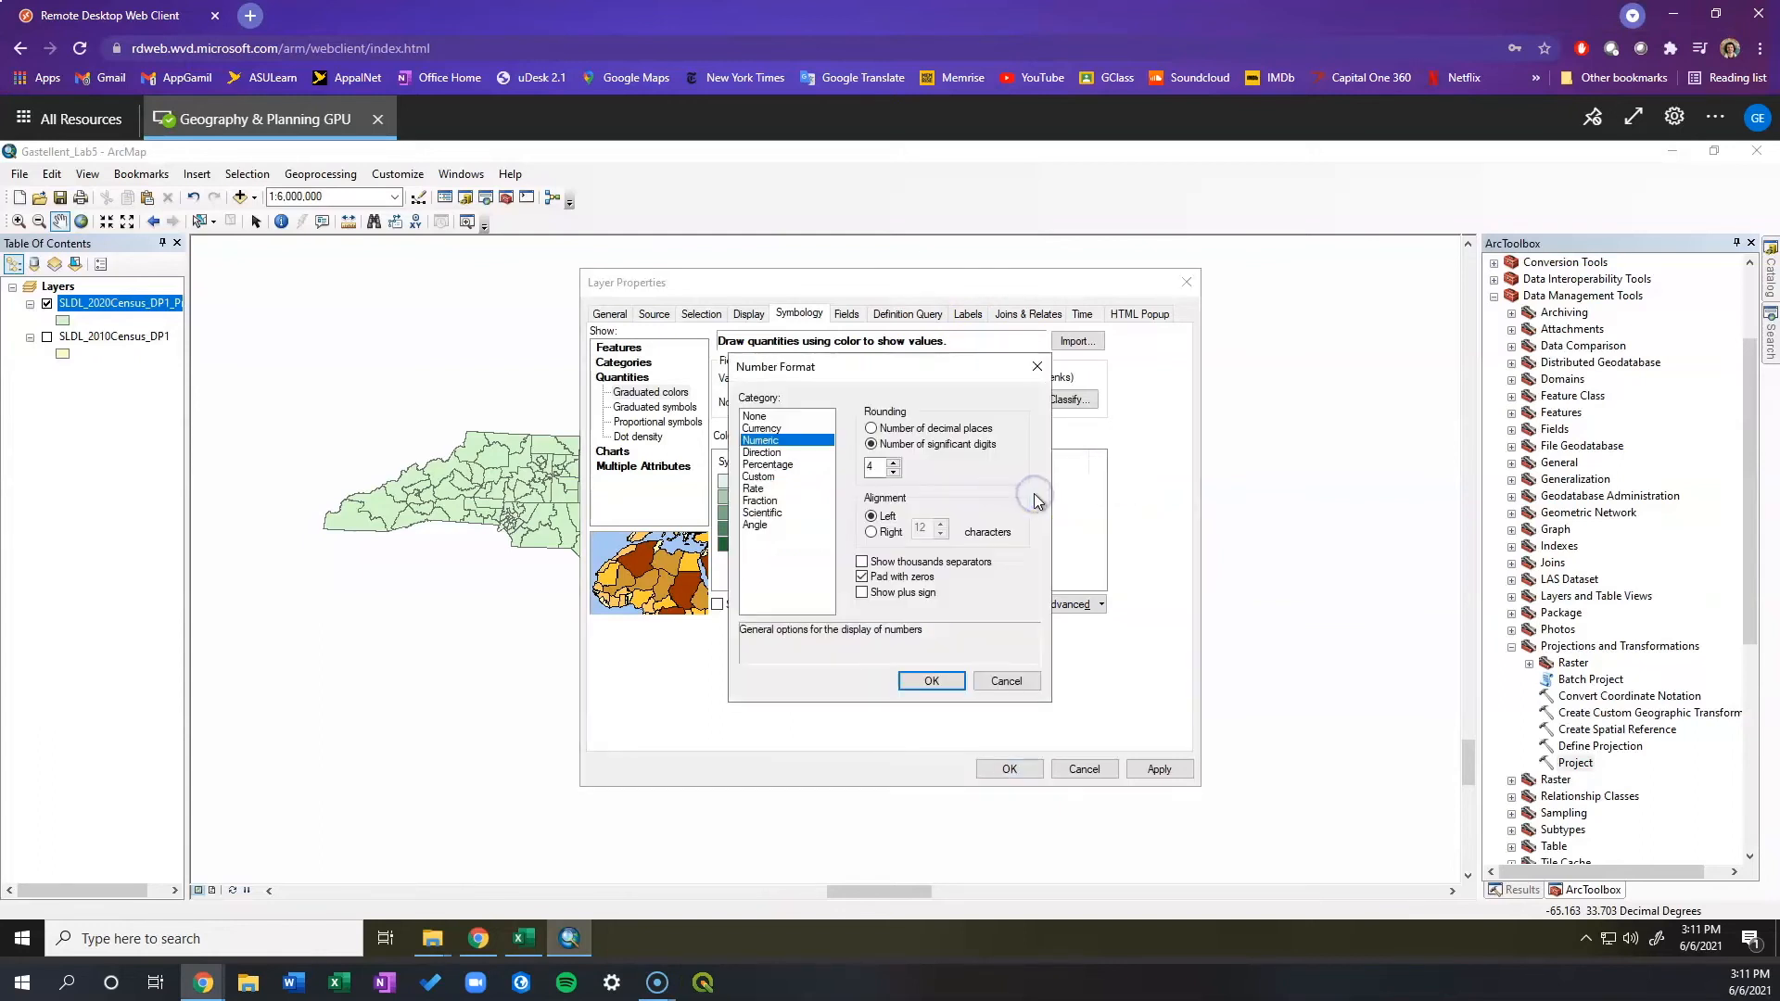
{"action": "left_click", "coordinate": [784, 465]}
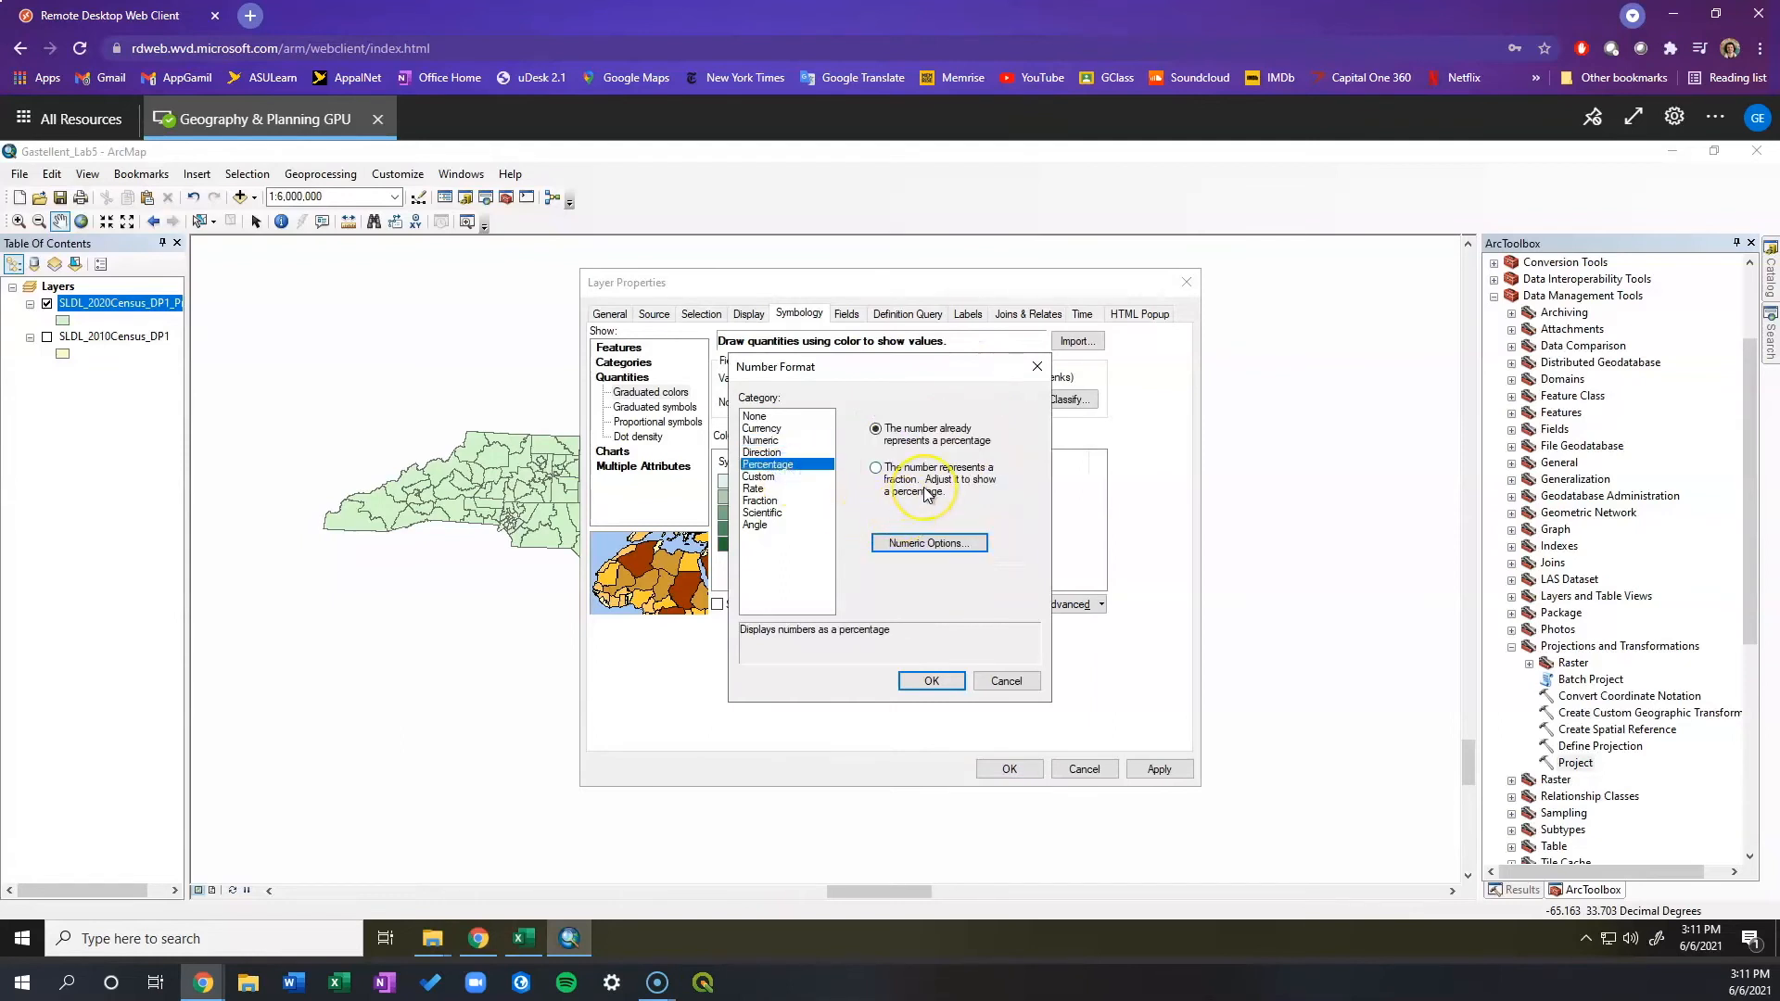
{"action": "left_click", "coordinate": [925, 492]}
{"action": "left_click", "coordinate": [932, 542]}
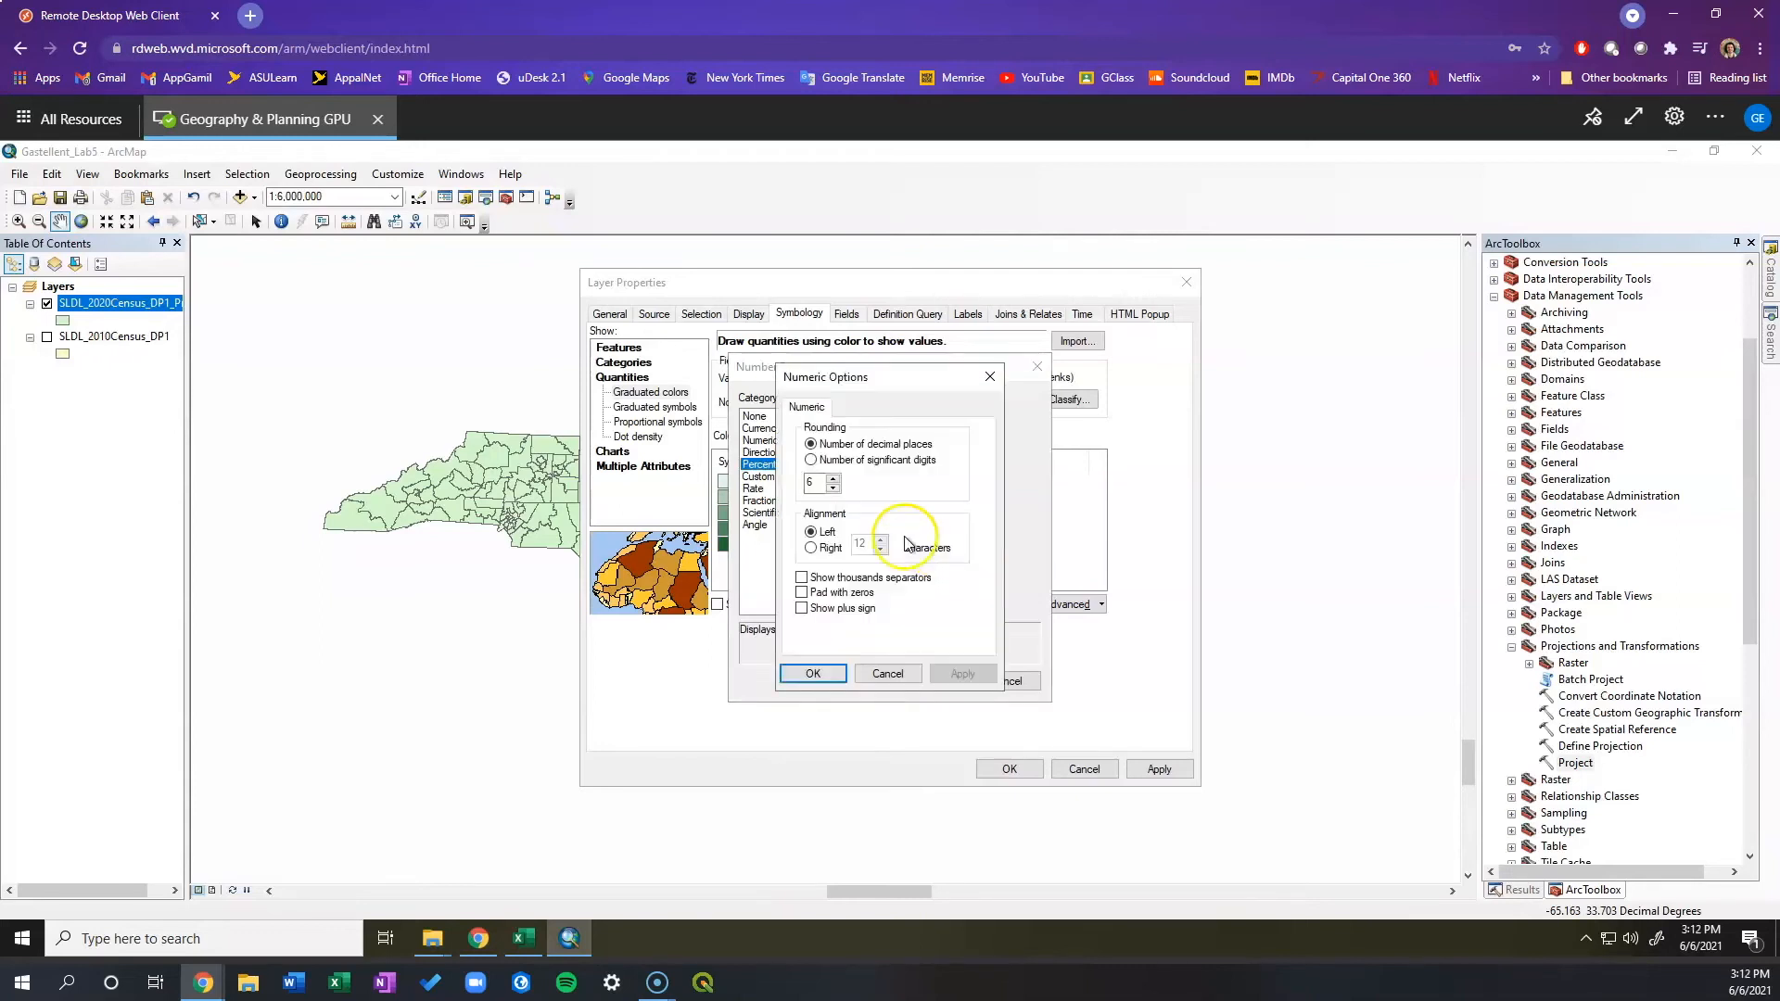
{"action": "left_click", "coordinate": [820, 486]}
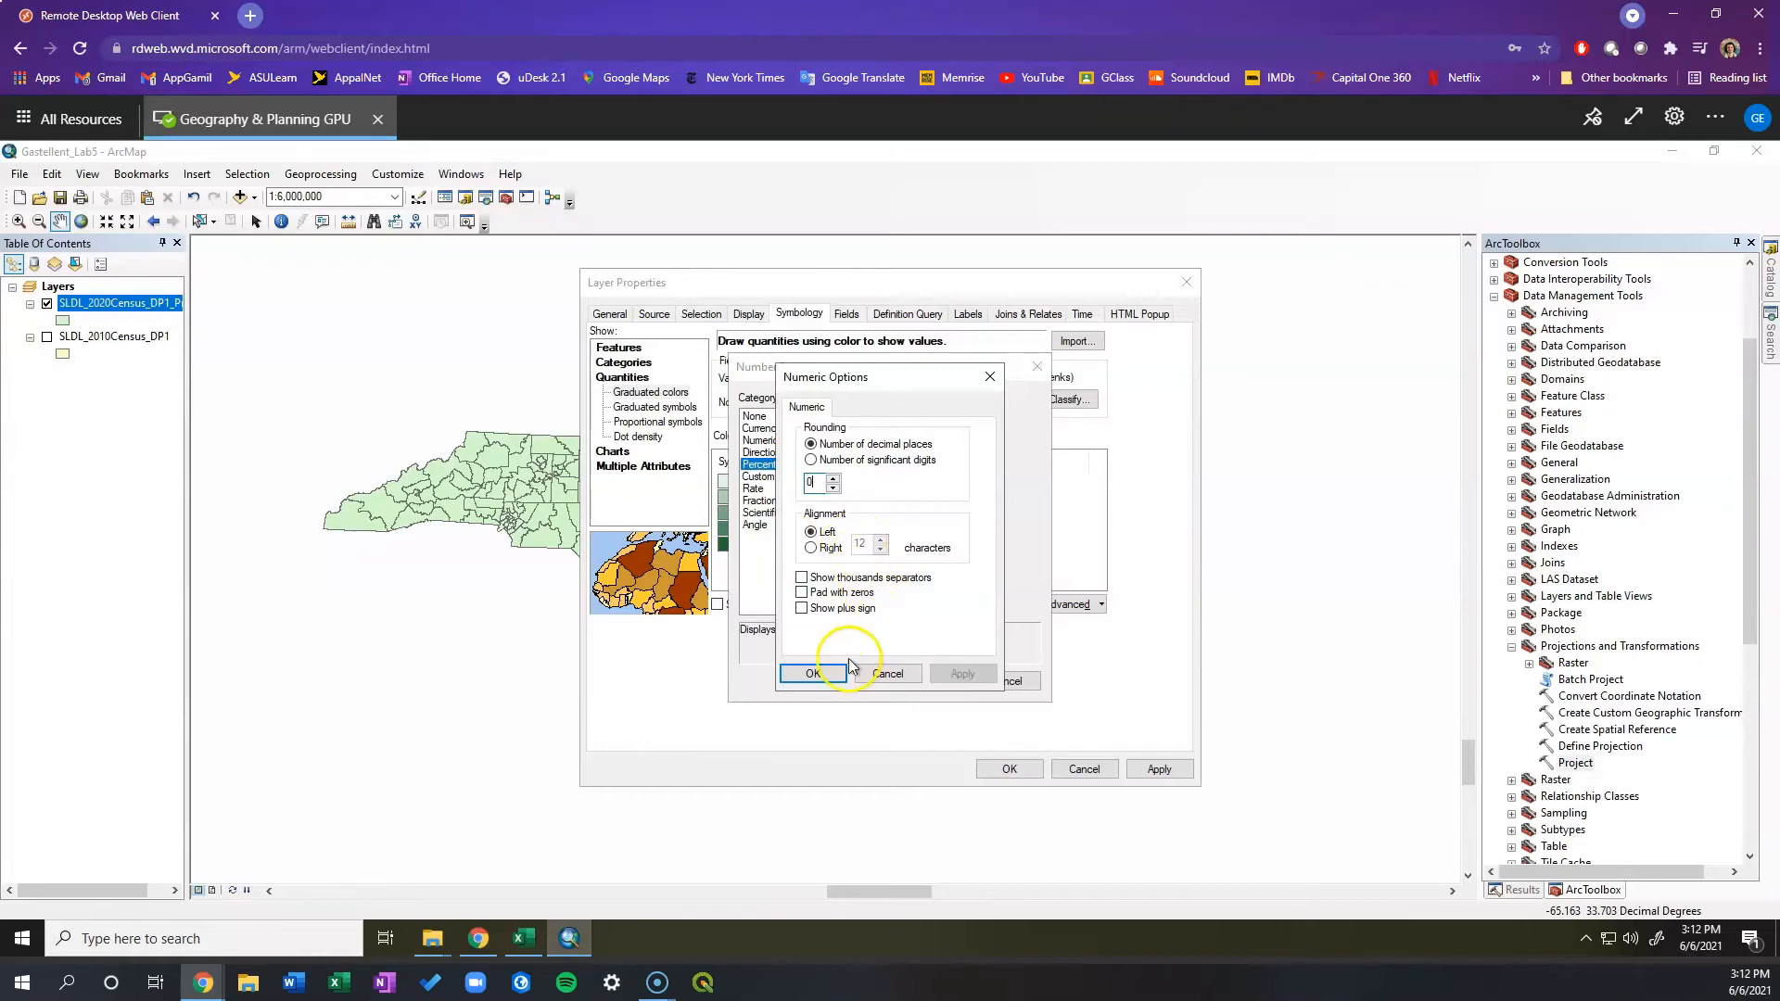
{"action": "left_click", "coordinate": [813, 673]}
{"action": "left_click", "coordinate": [931, 681]}
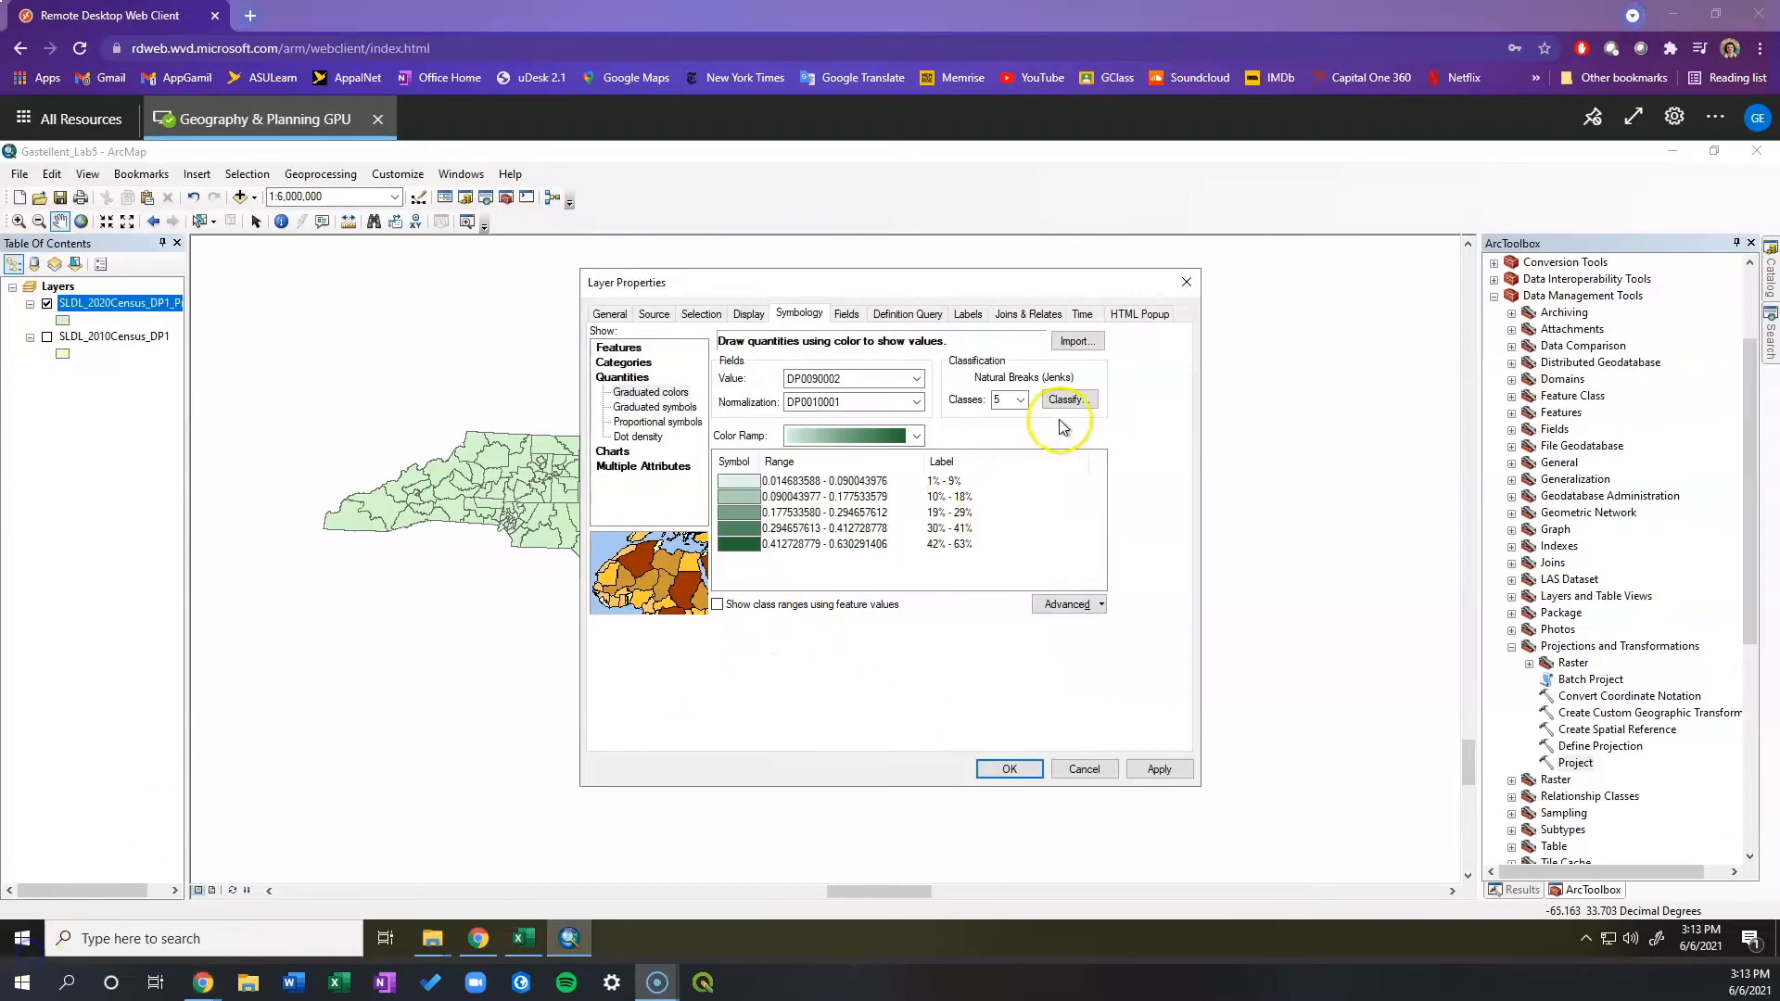
Set the classification method of the layer's graduated colors to Equal Interval.
{"action": "left_click", "coordinate": [1001, 400]}
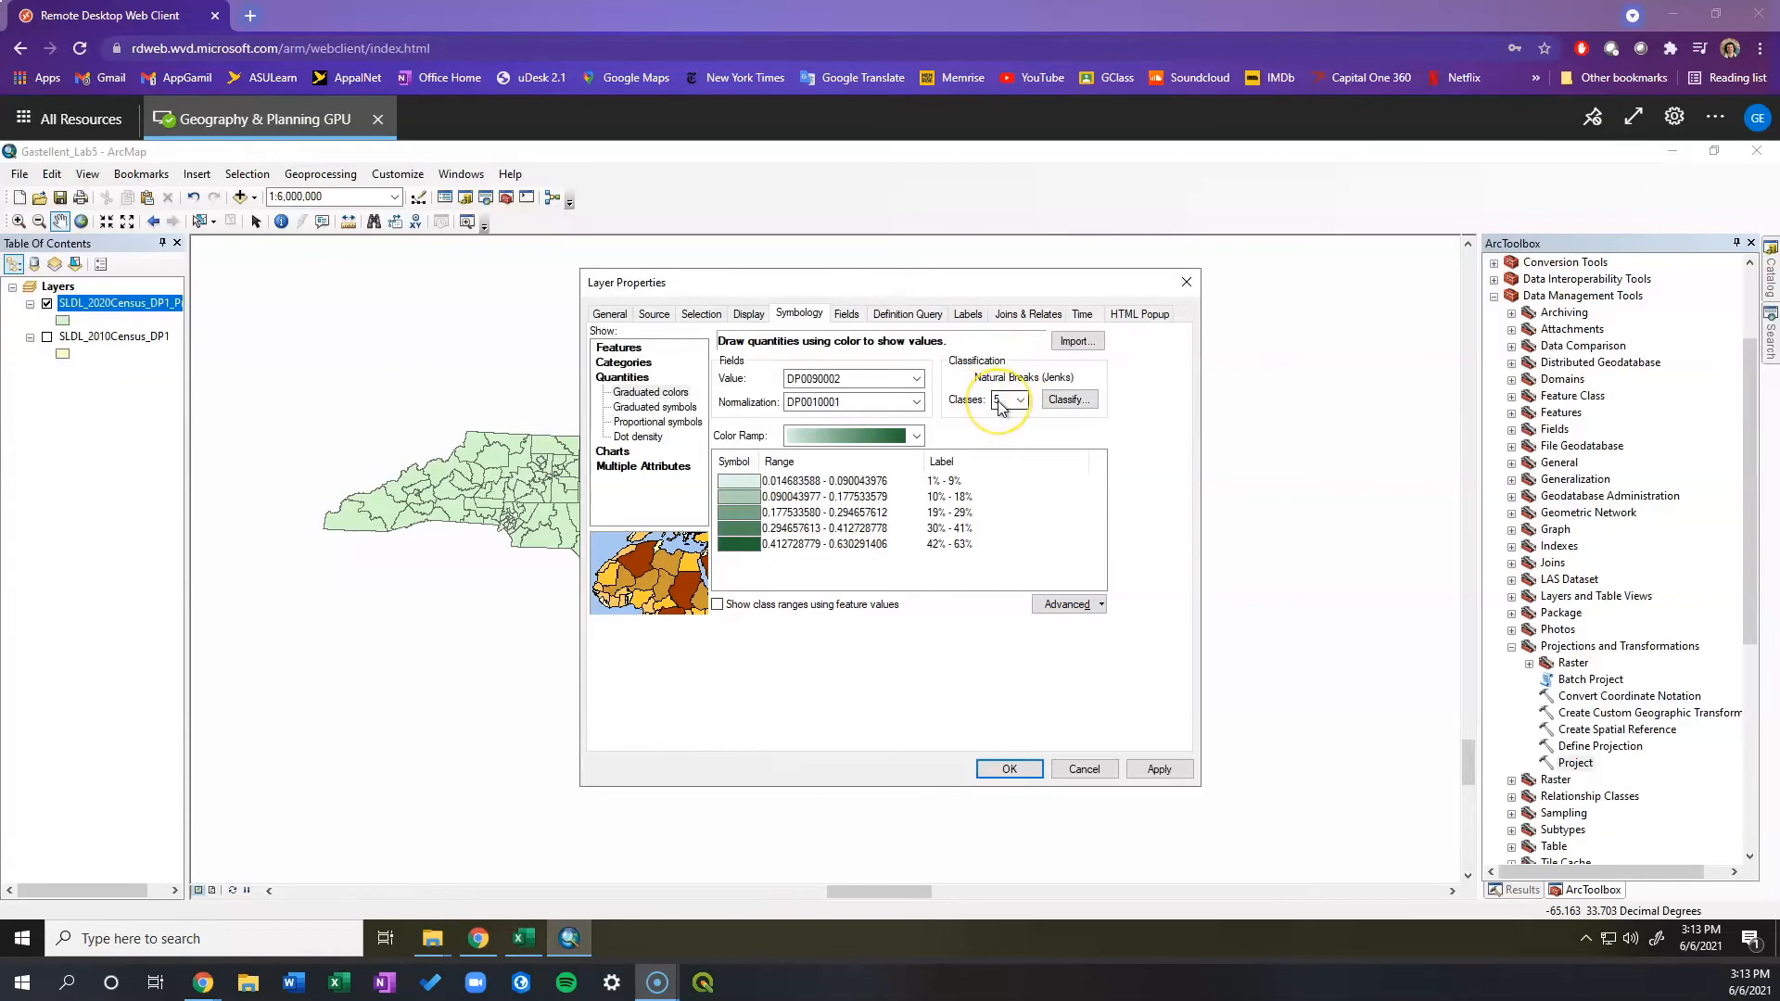
{"action": "left_click", "coordinate": [1068, 400]}
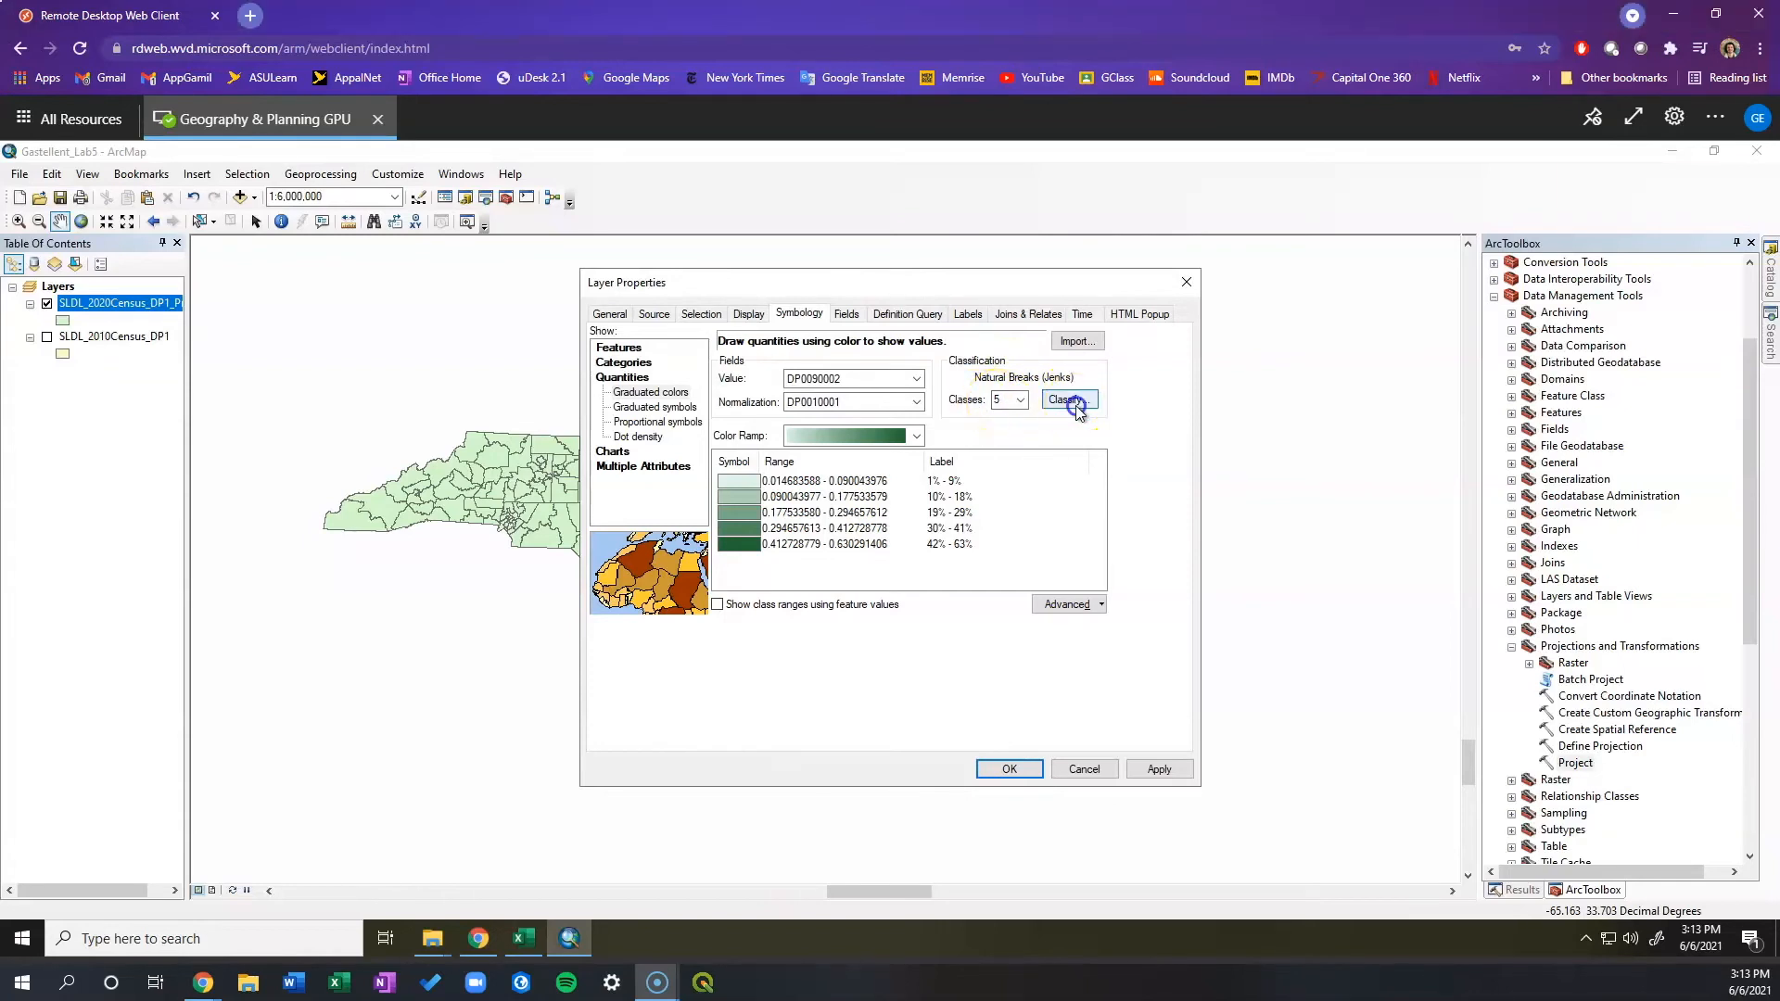
{"action": "left_click", "coordinate": [924, 367]}
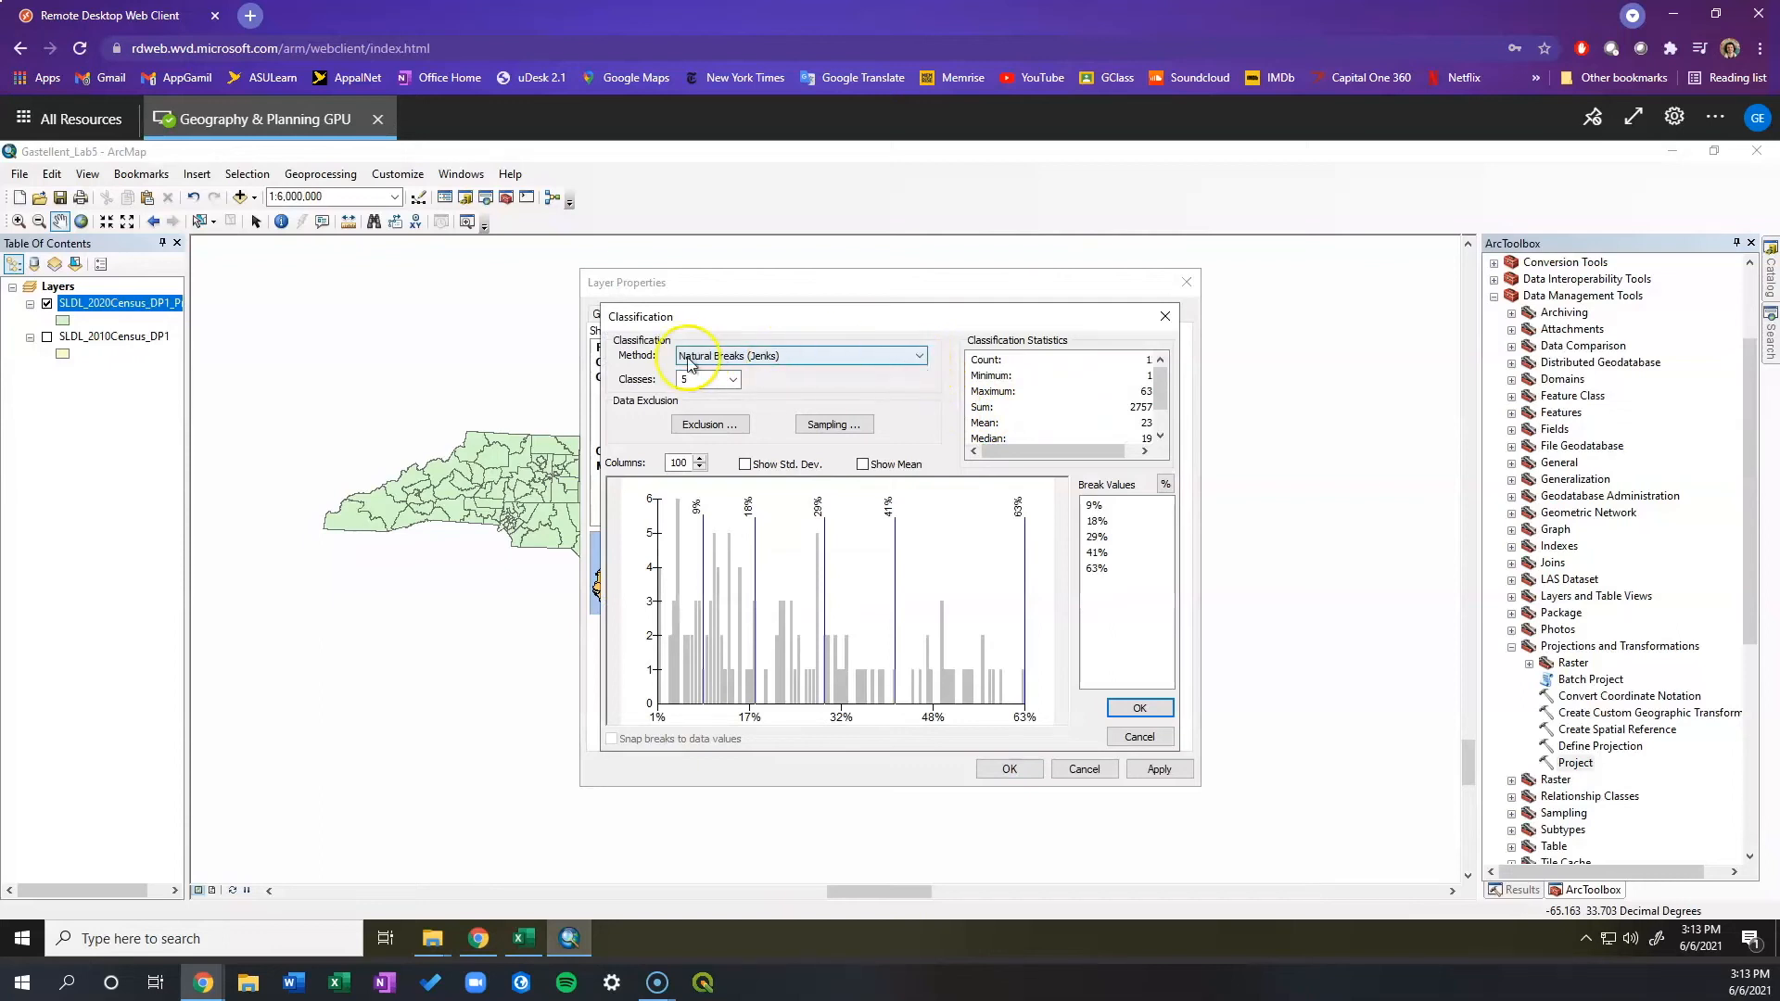
{"action": "left_click", "coordinate": [885, 355]}
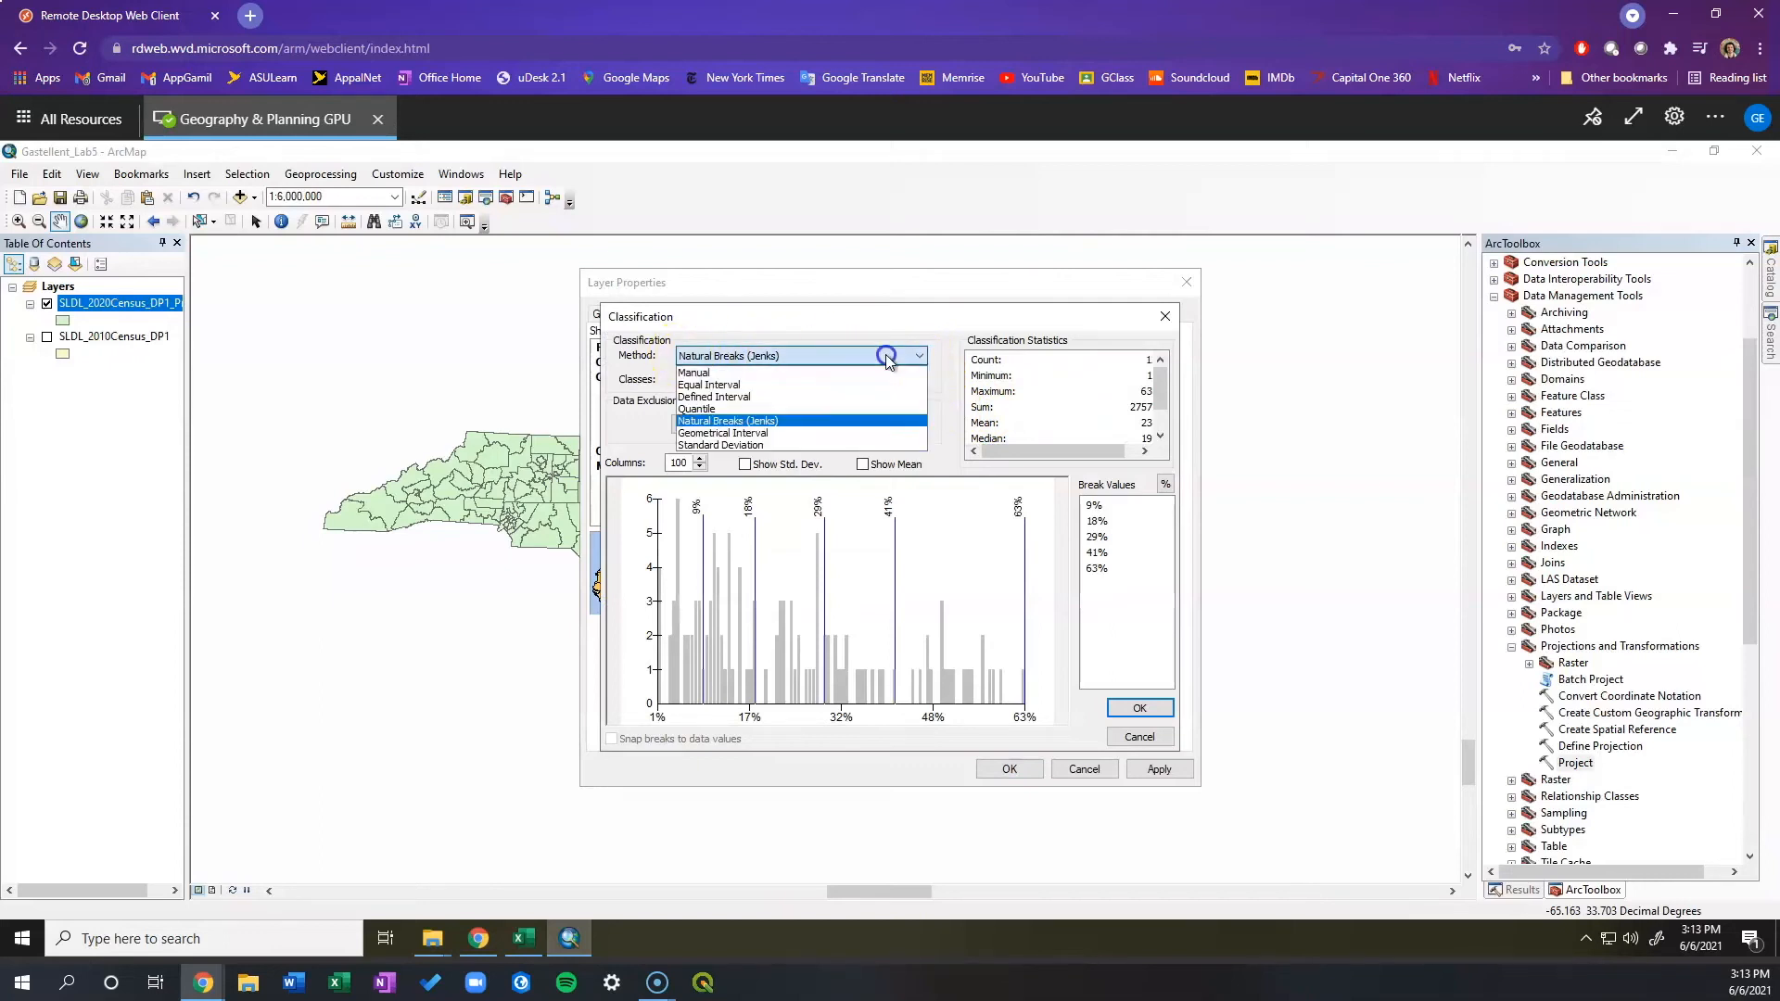
{"action": "left_click", "coordinate": [812, 385]}
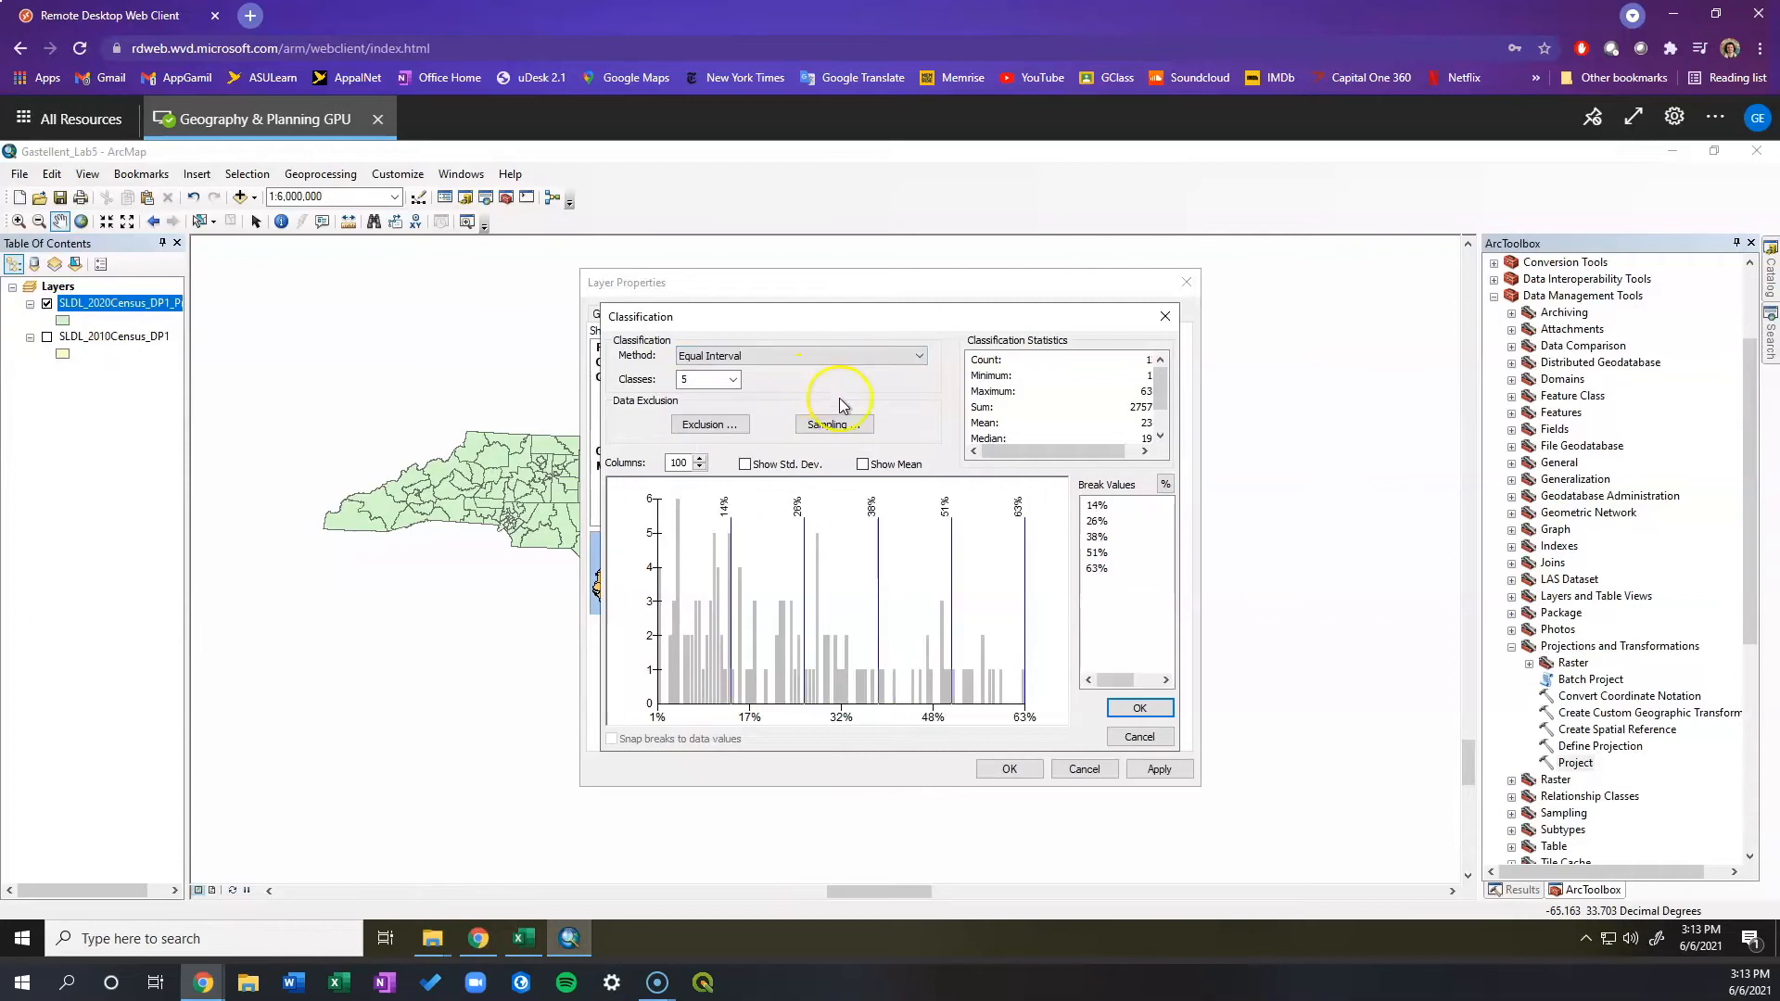
{"action": "left_click", "coordinate": [1140, 710]}
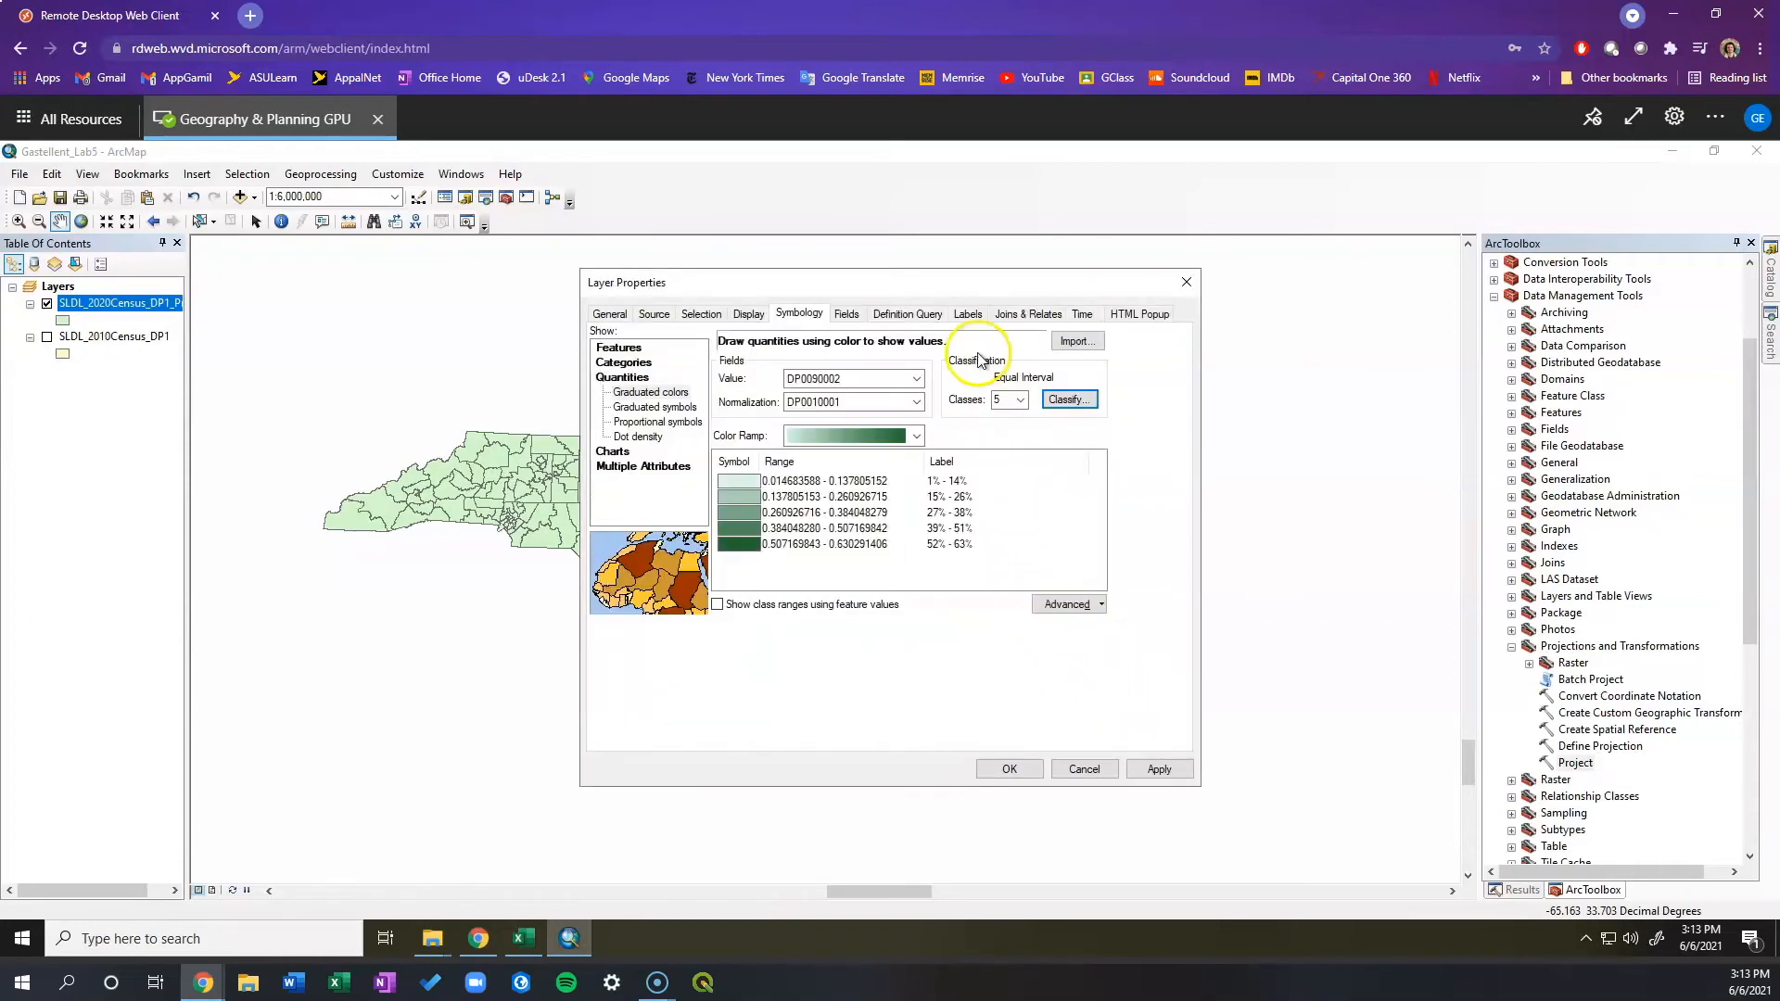
Apply the symbology to the projected layer, close its properties, and save the map document.
{"action": "left_click", "coordinate": [1154, 768]}
{"action": "left_click_drag", "start_coordinate": [830, 283], "coordinate": [1160, 267]}
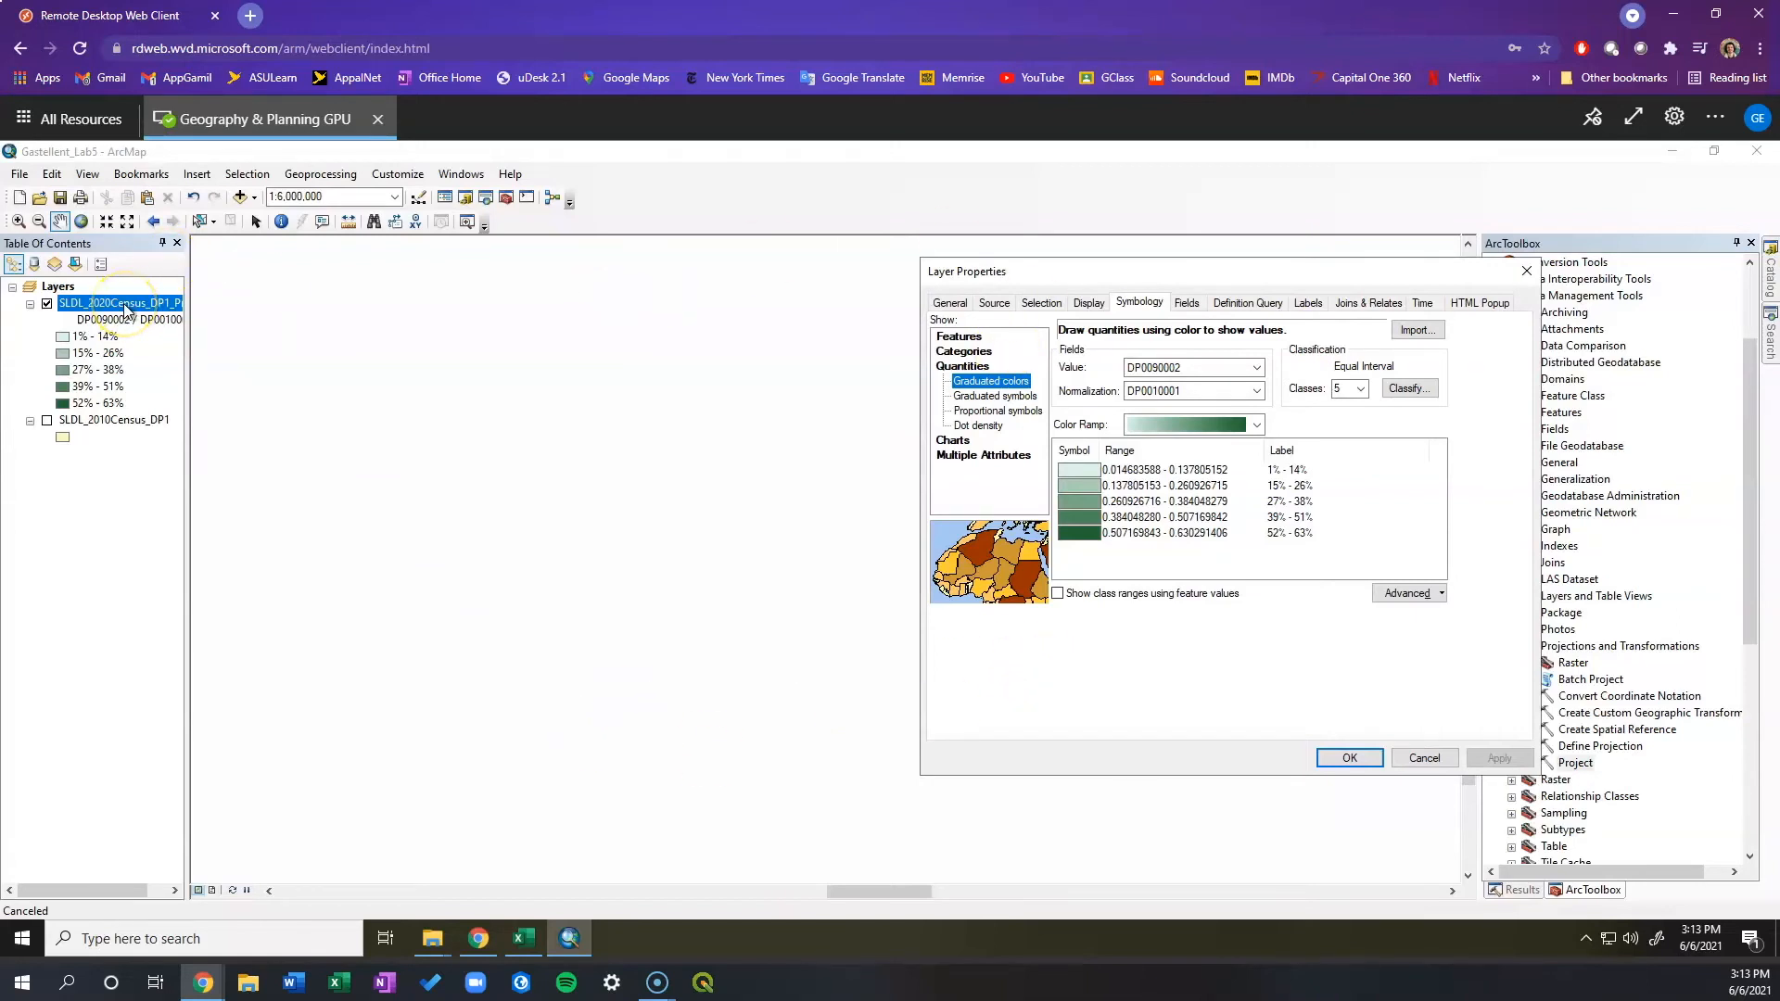
{"action": "mouse_move", "coordinate": [1105, 275]}
{"action": "left_mouse_down"}
{"action": "mouse_move", "coordinate": [1058, 402]}
{"action": "mouse_move", "coordinate": [1121, 437]}
{"action": "mouse_move", "coordinate": [1105, 286]}
{"action": "left_mouse_up"}
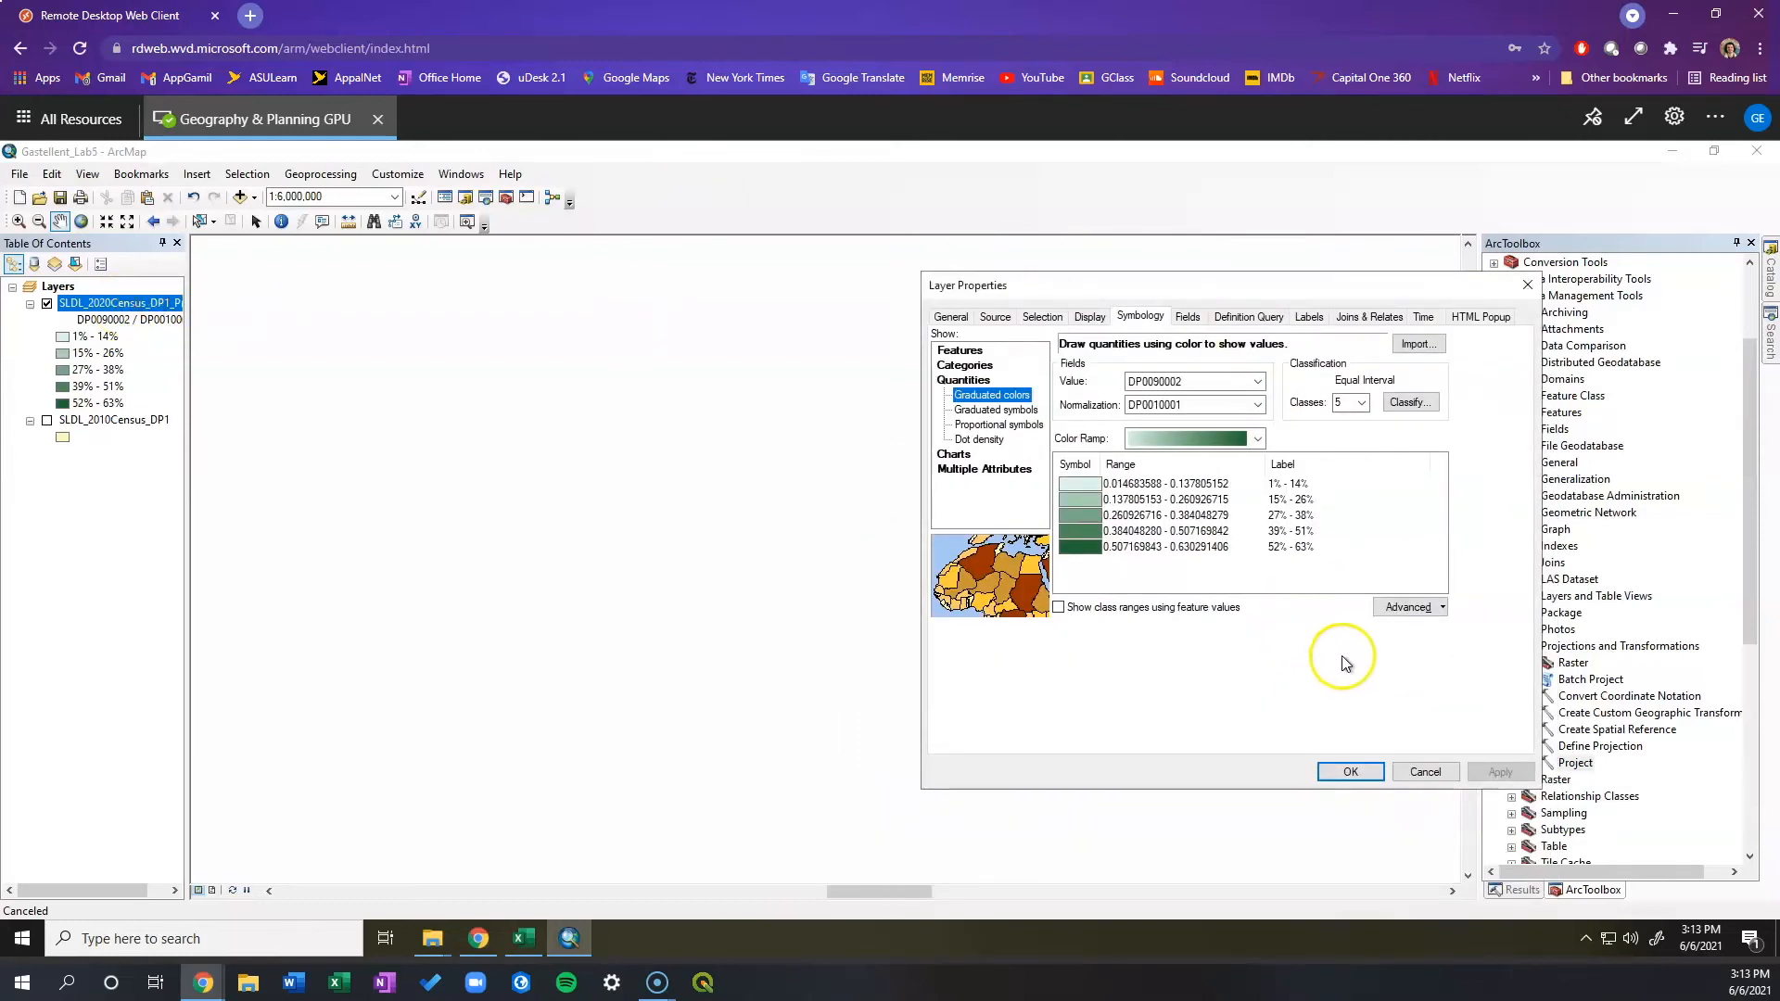
{"action": "left_click", "coordinate": [1365, 773]}
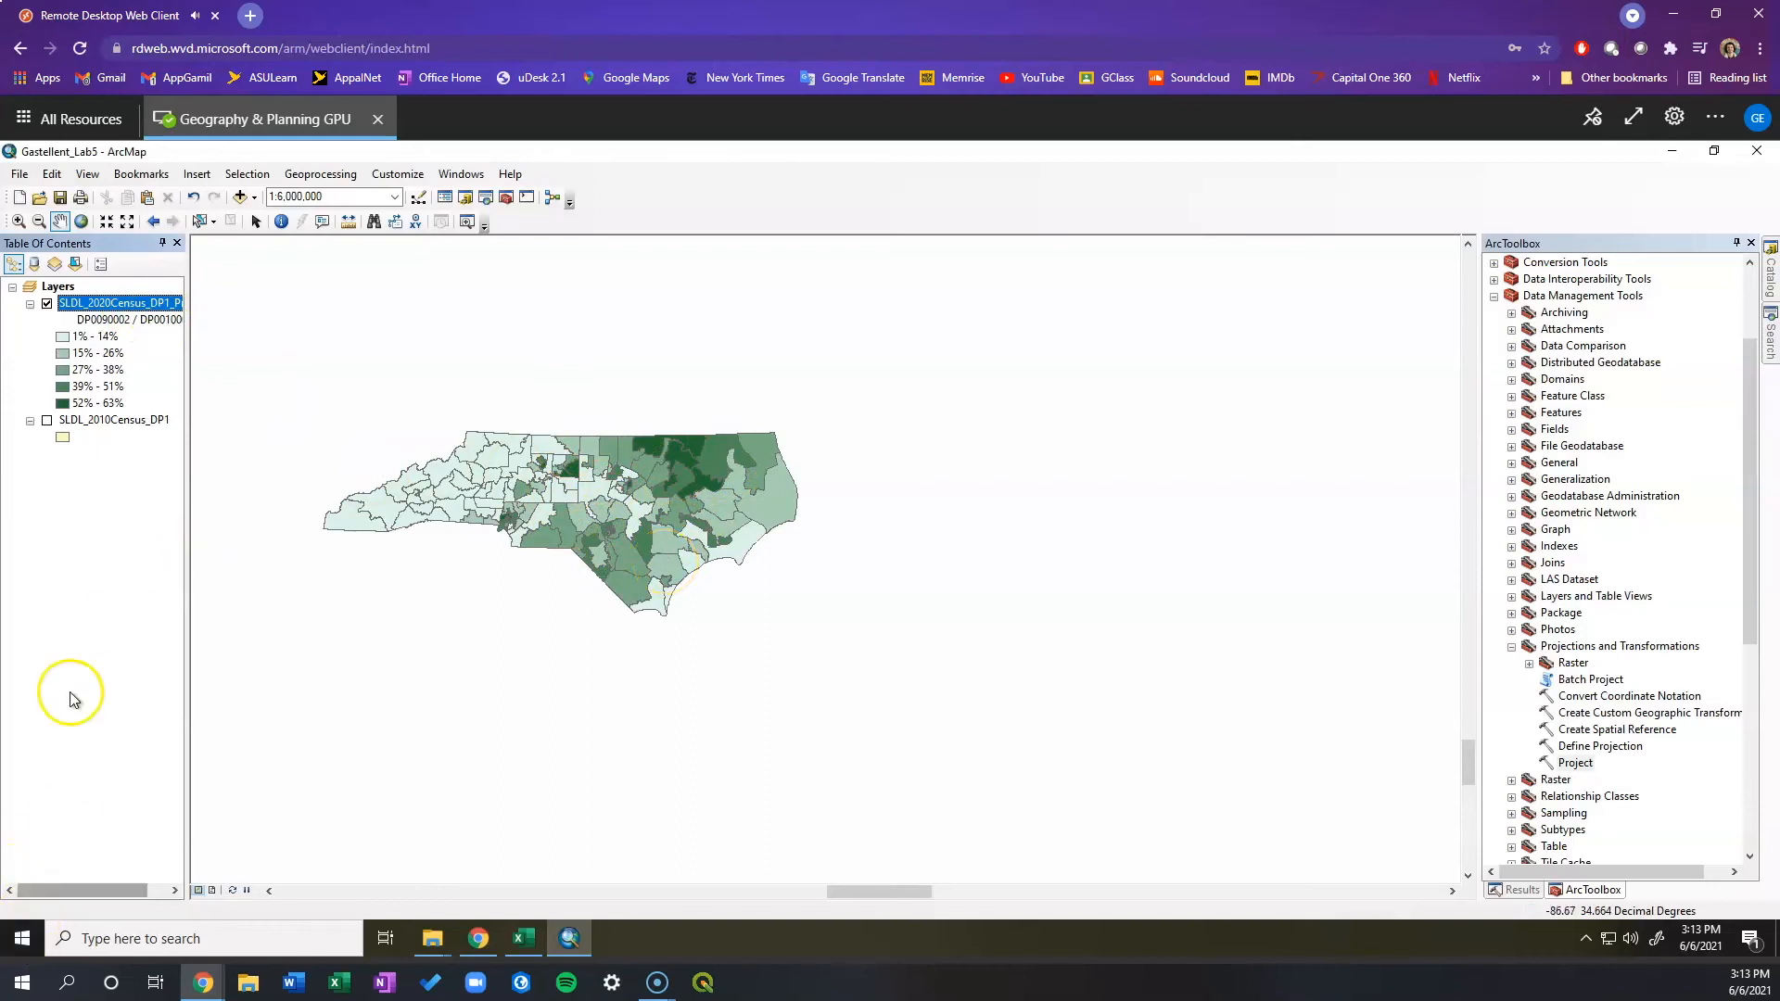
{"action": "left_click", "coordinate": [19, 174]}
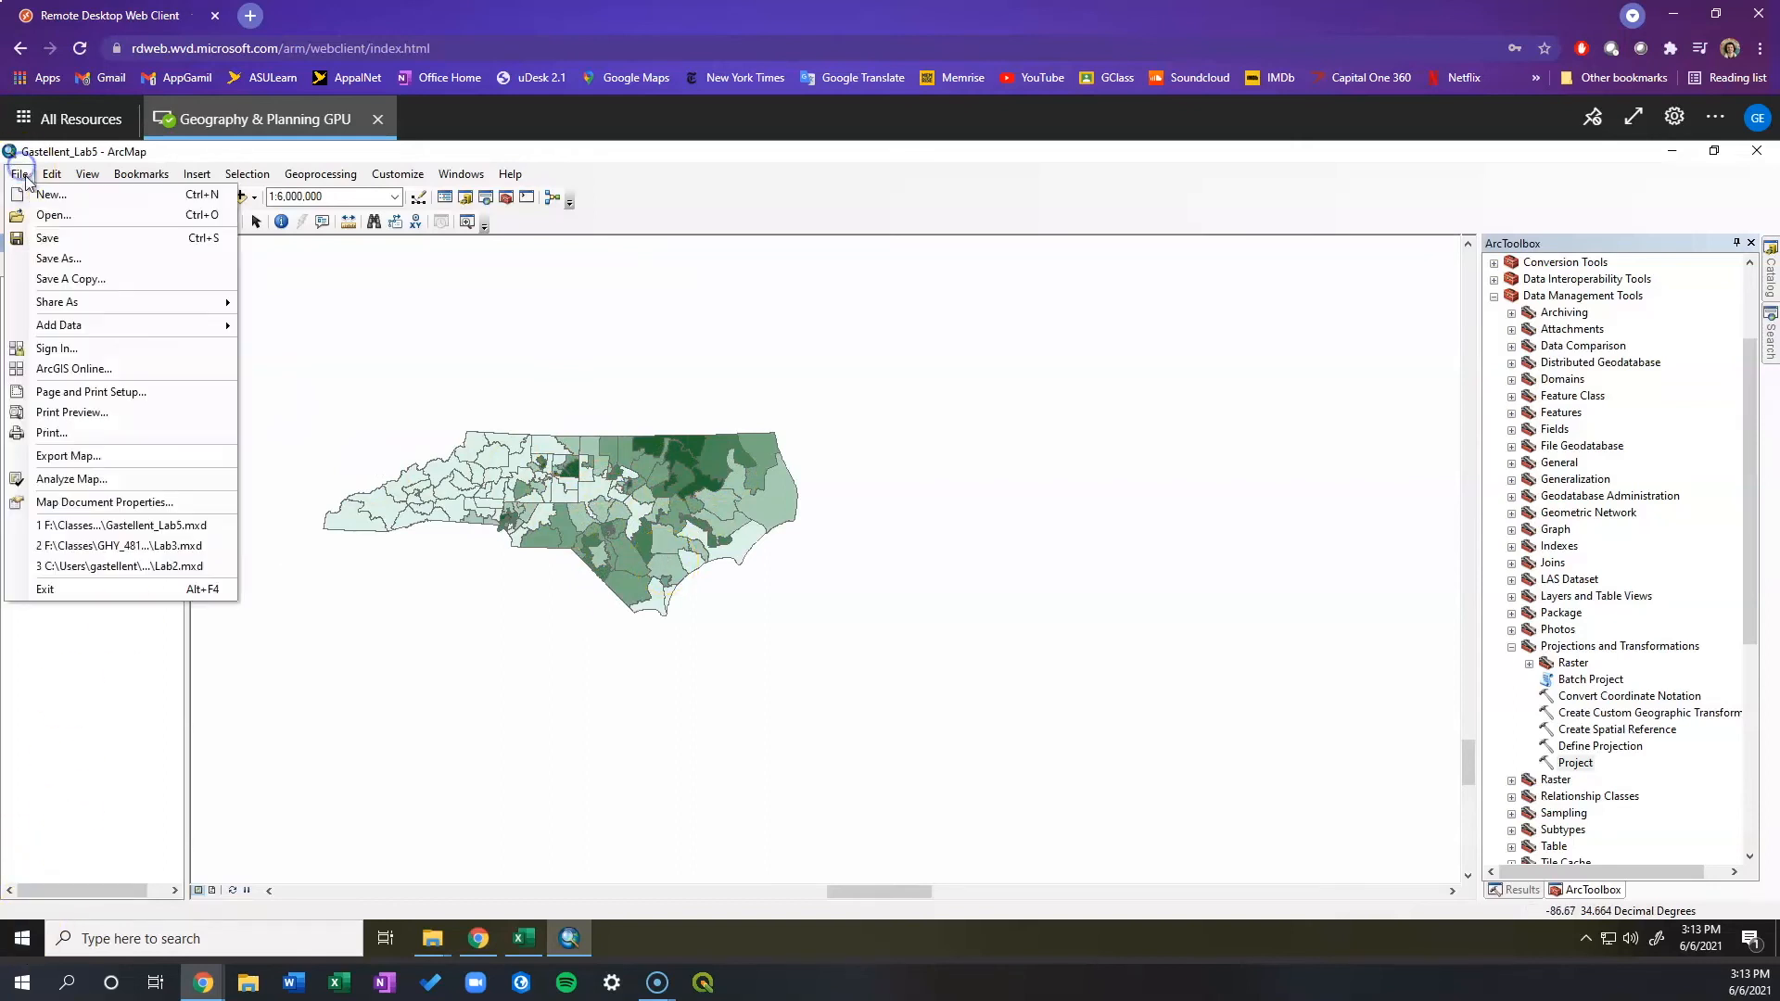
{"action": "left_click", "coordinate": [47, 237]}
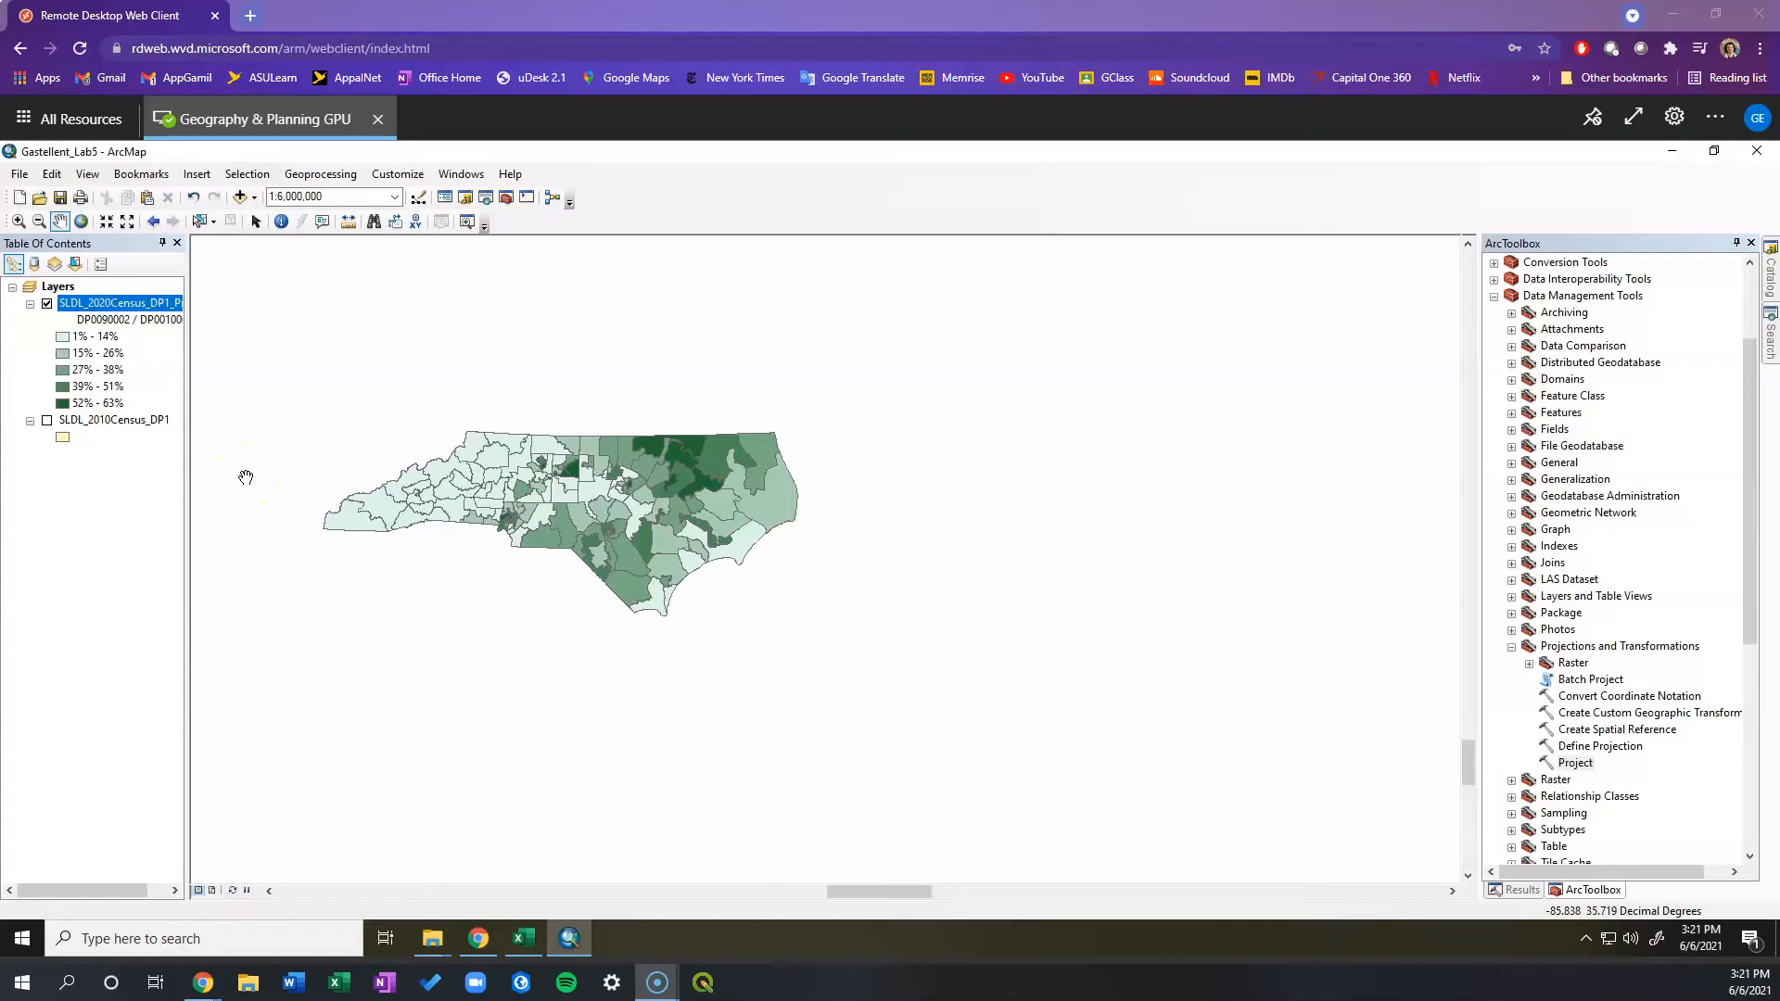
Switch the map to layout view and set the paper orientation to landscape.
{"action": "left_click", "coordinate": [238, 399]}
{"action": "left_click", "coordinate": [103, 183]}
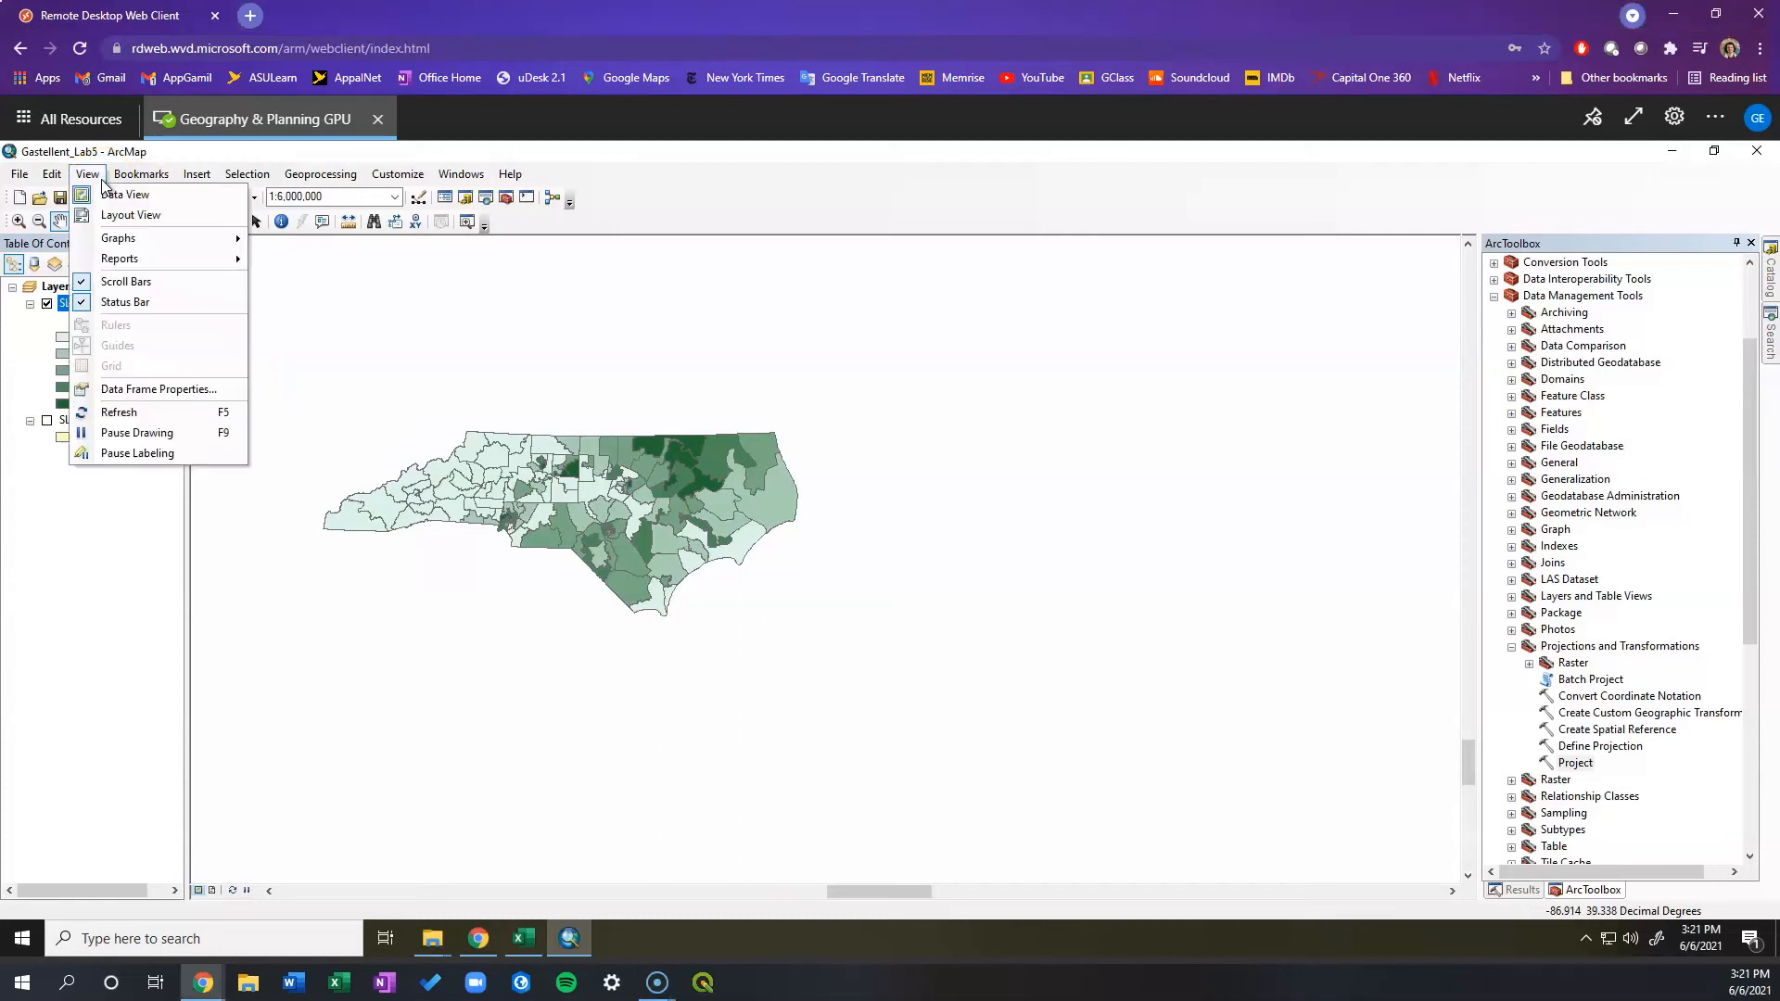
{"action": "left_click", "coordinate": [113, 210]}
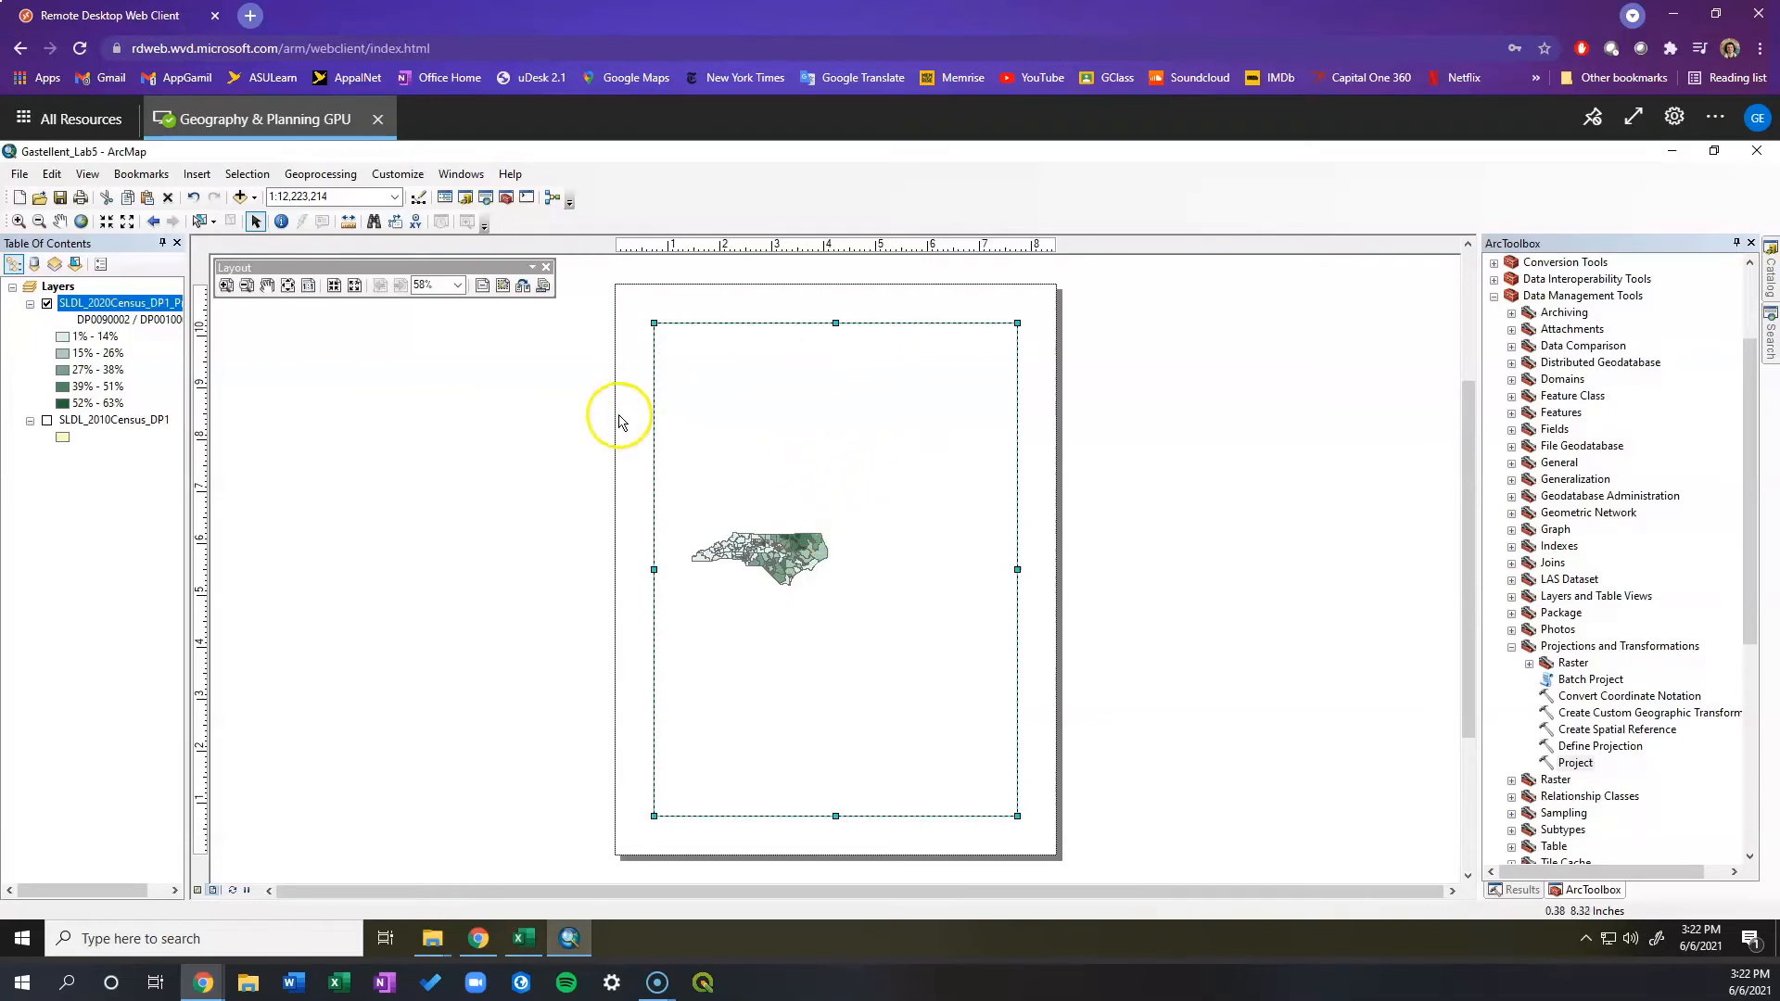
{"action": "left_click", "coordinate": [19, 176]}
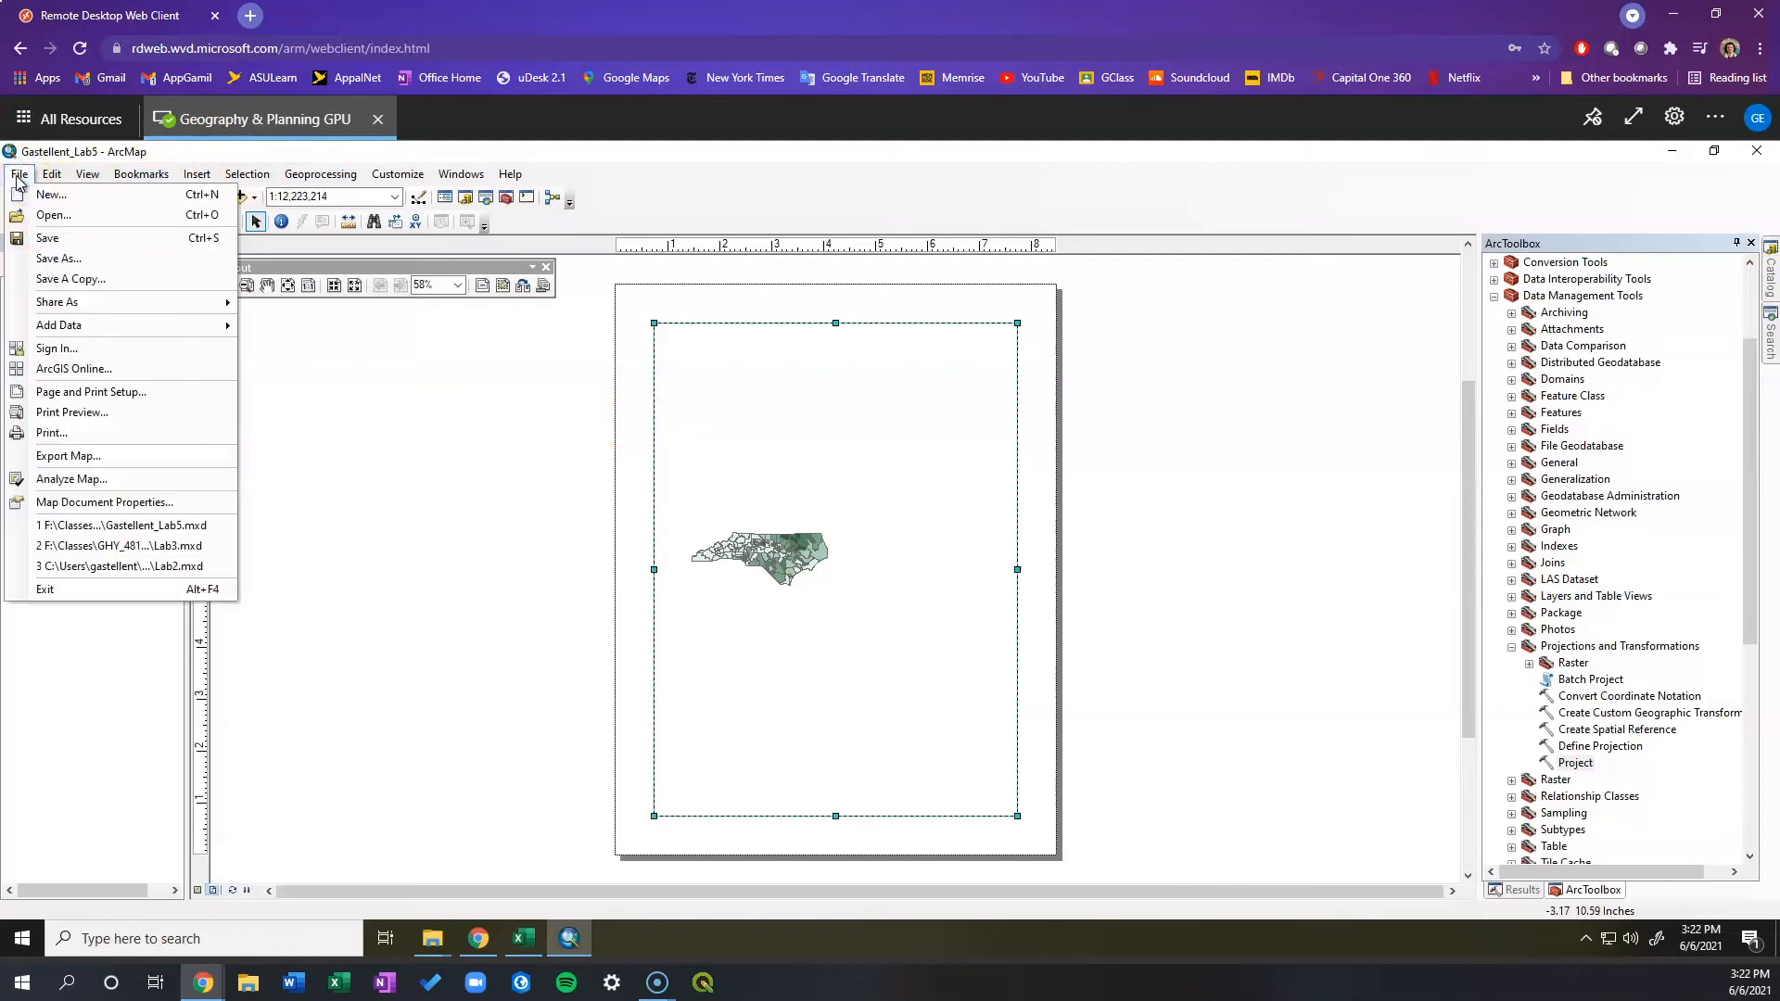
{"action": "left_click", "coordinate": [85, 391]}
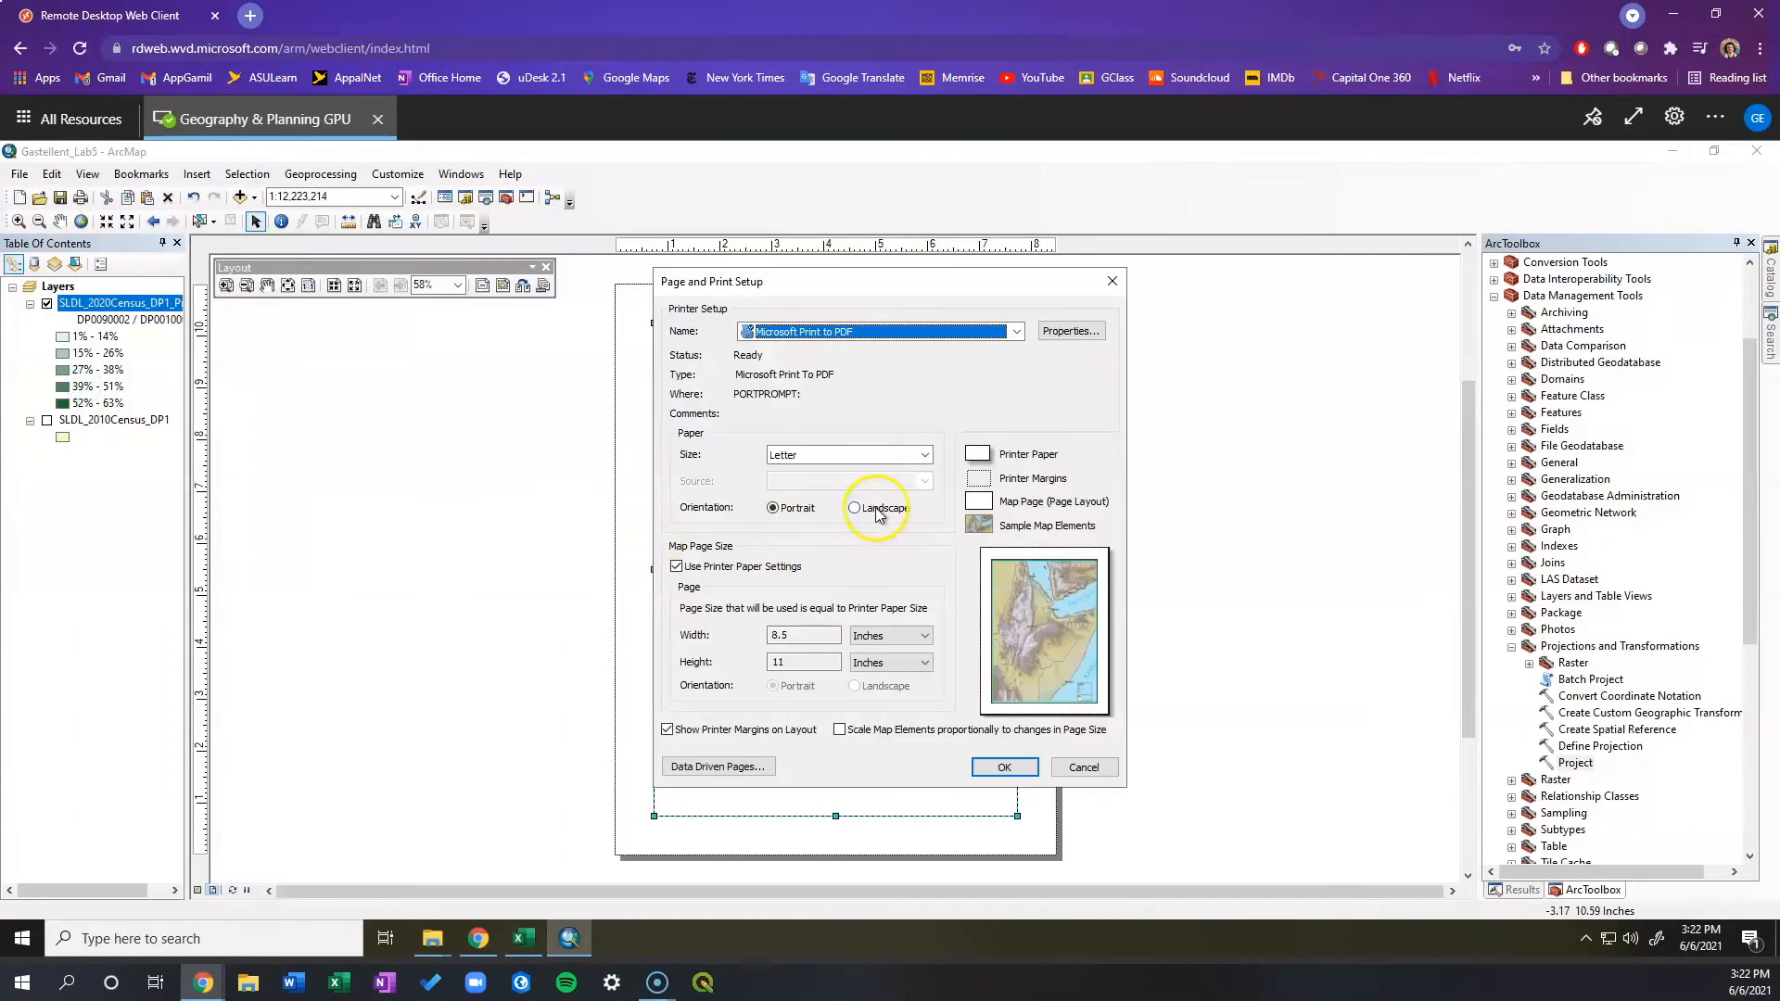
{"action": "left_click", "coordinate": [879, 512]}
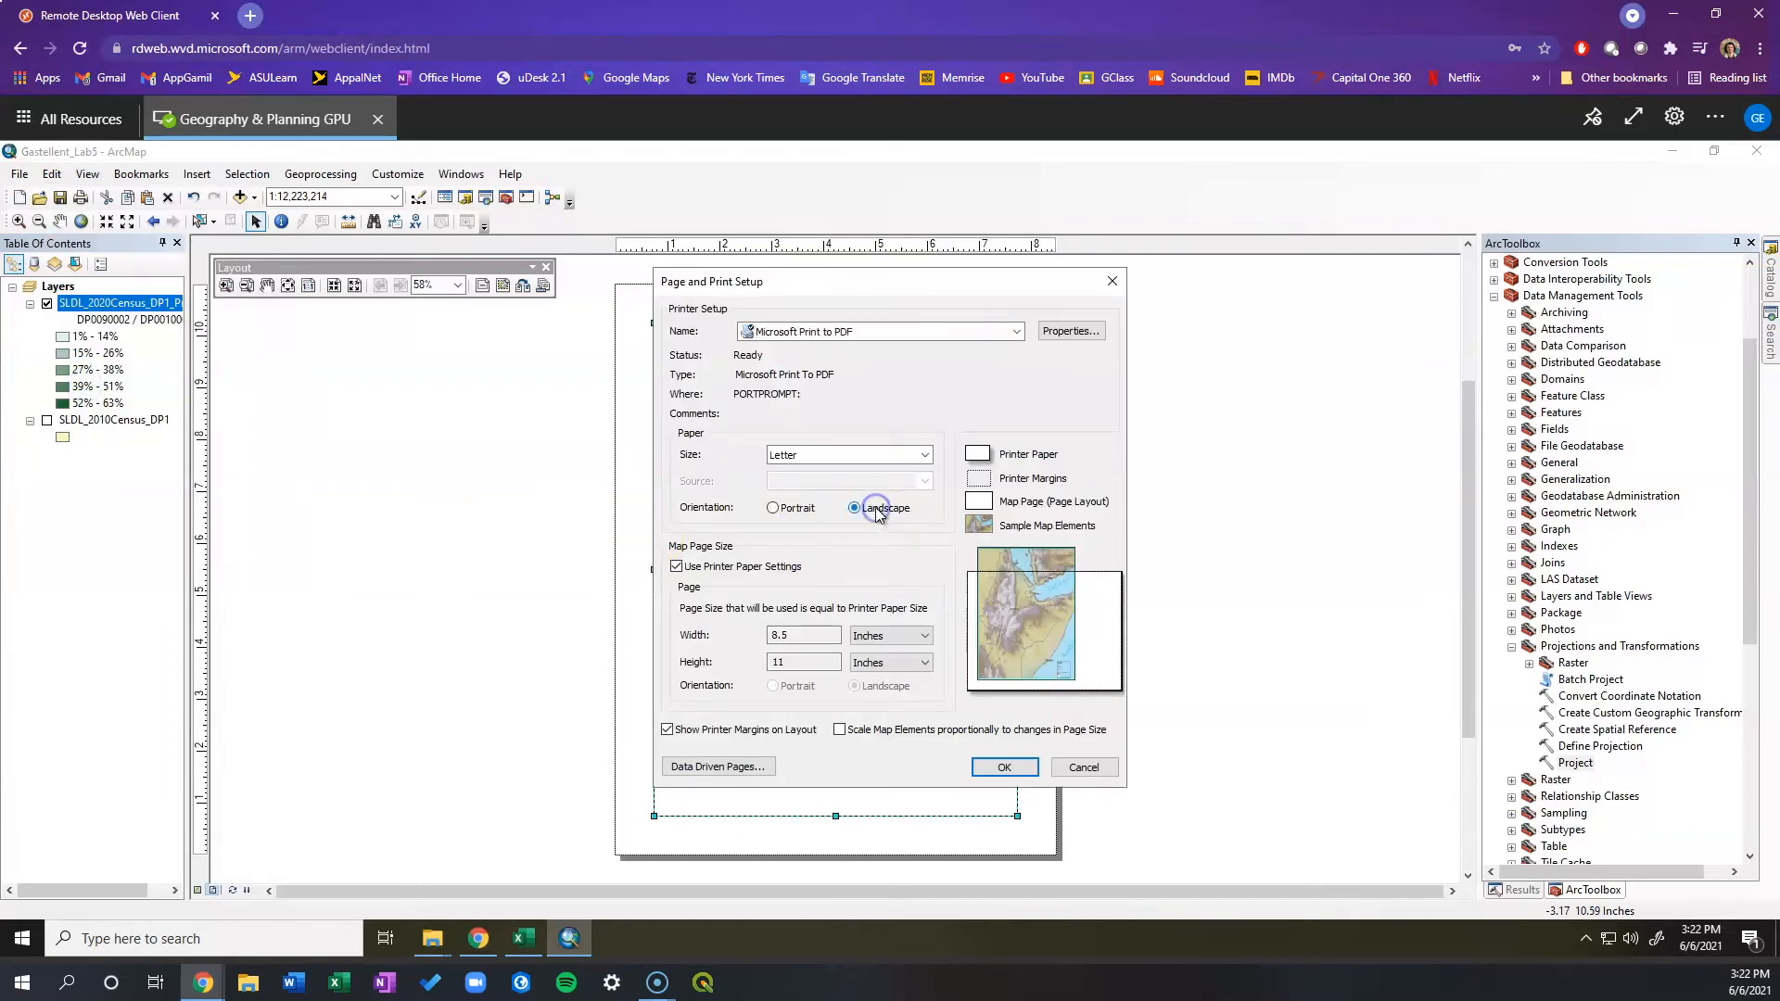
{"action": "left_click", "coordinate": [999, 768]}
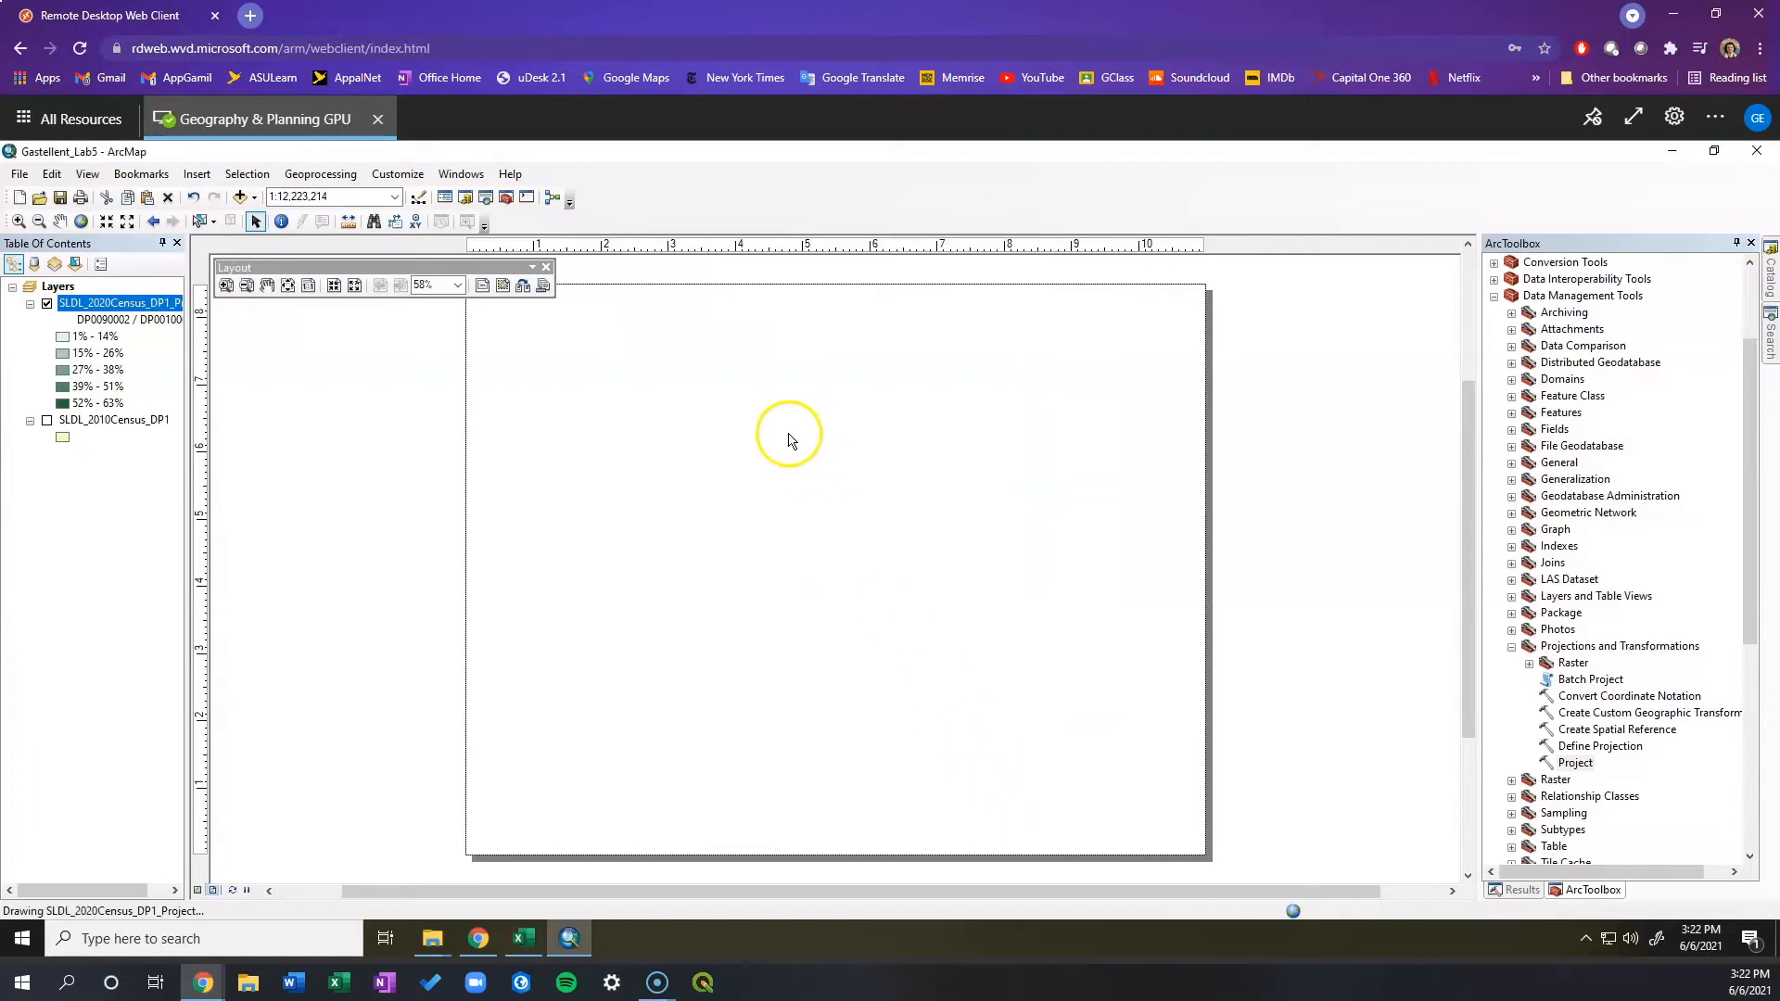
Enlarge the map's data frame and fit it to the page margins.
{"action": "left_click", "coordinate": [797, 501]}
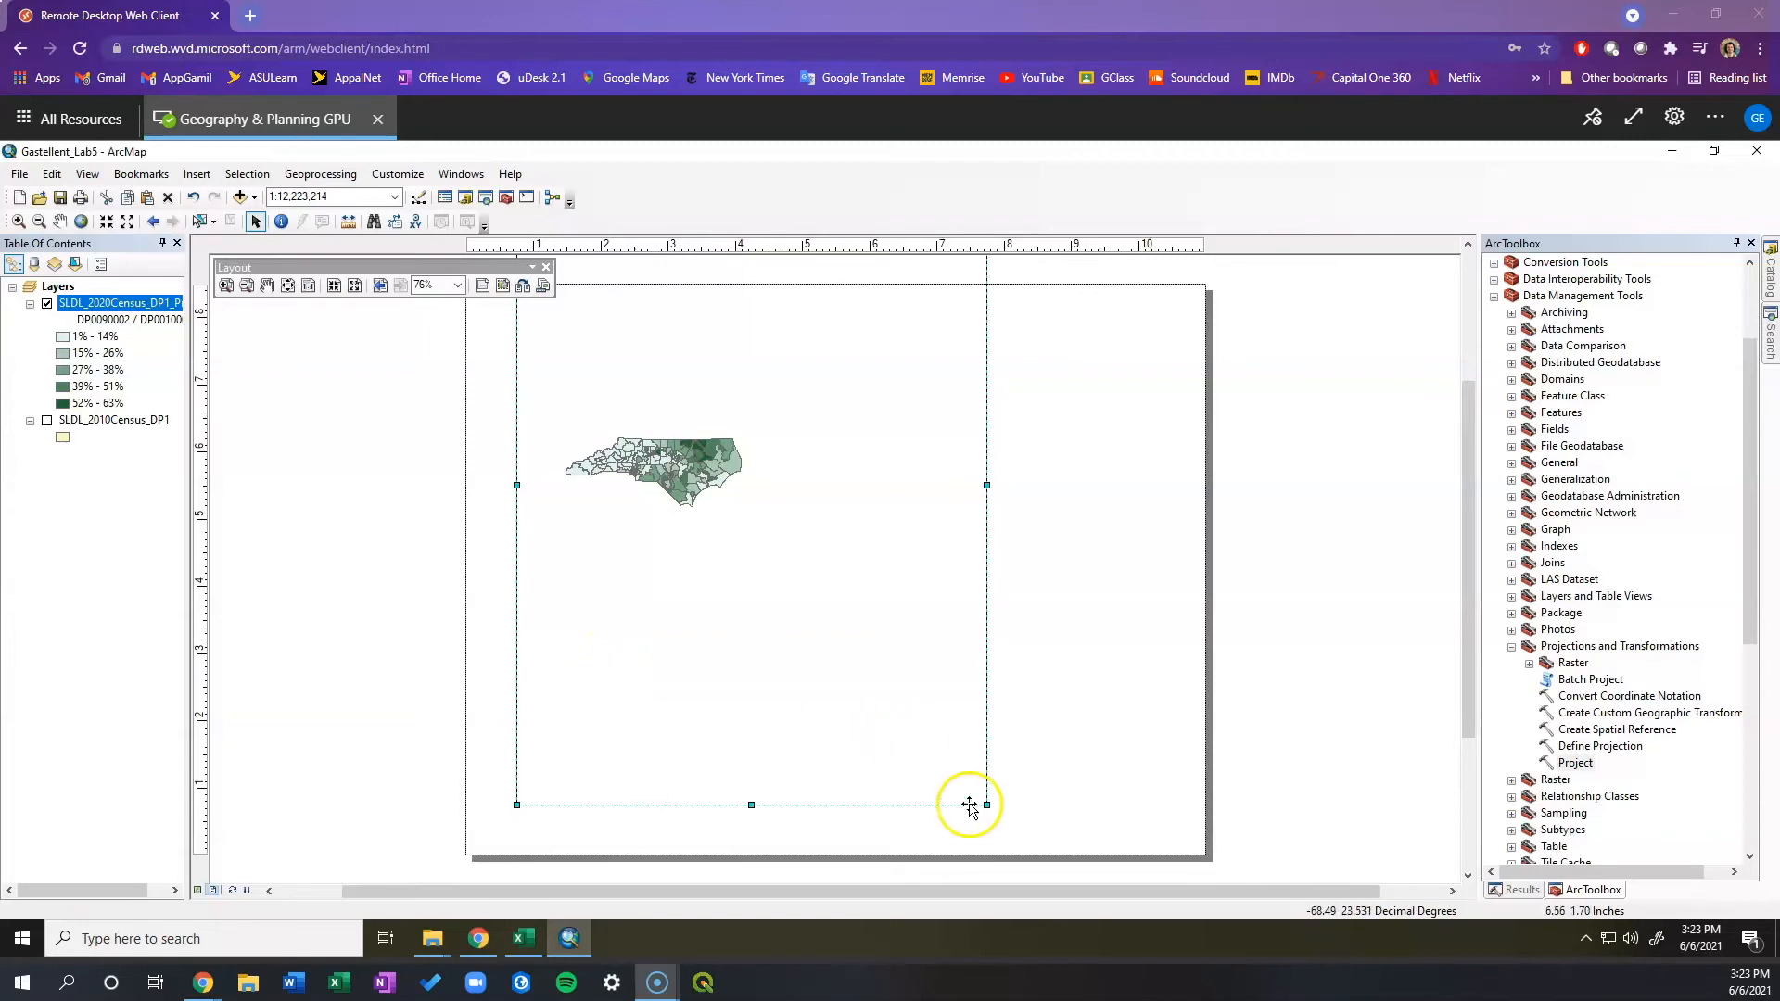
{"action": "left_click_drag", "start_coordinate": [986, 806], "coordinate": [1006, 806]}
{"action": "left_click_drag", "start_coordinate": [1090, 821], "coordinate": [1134, 838]}
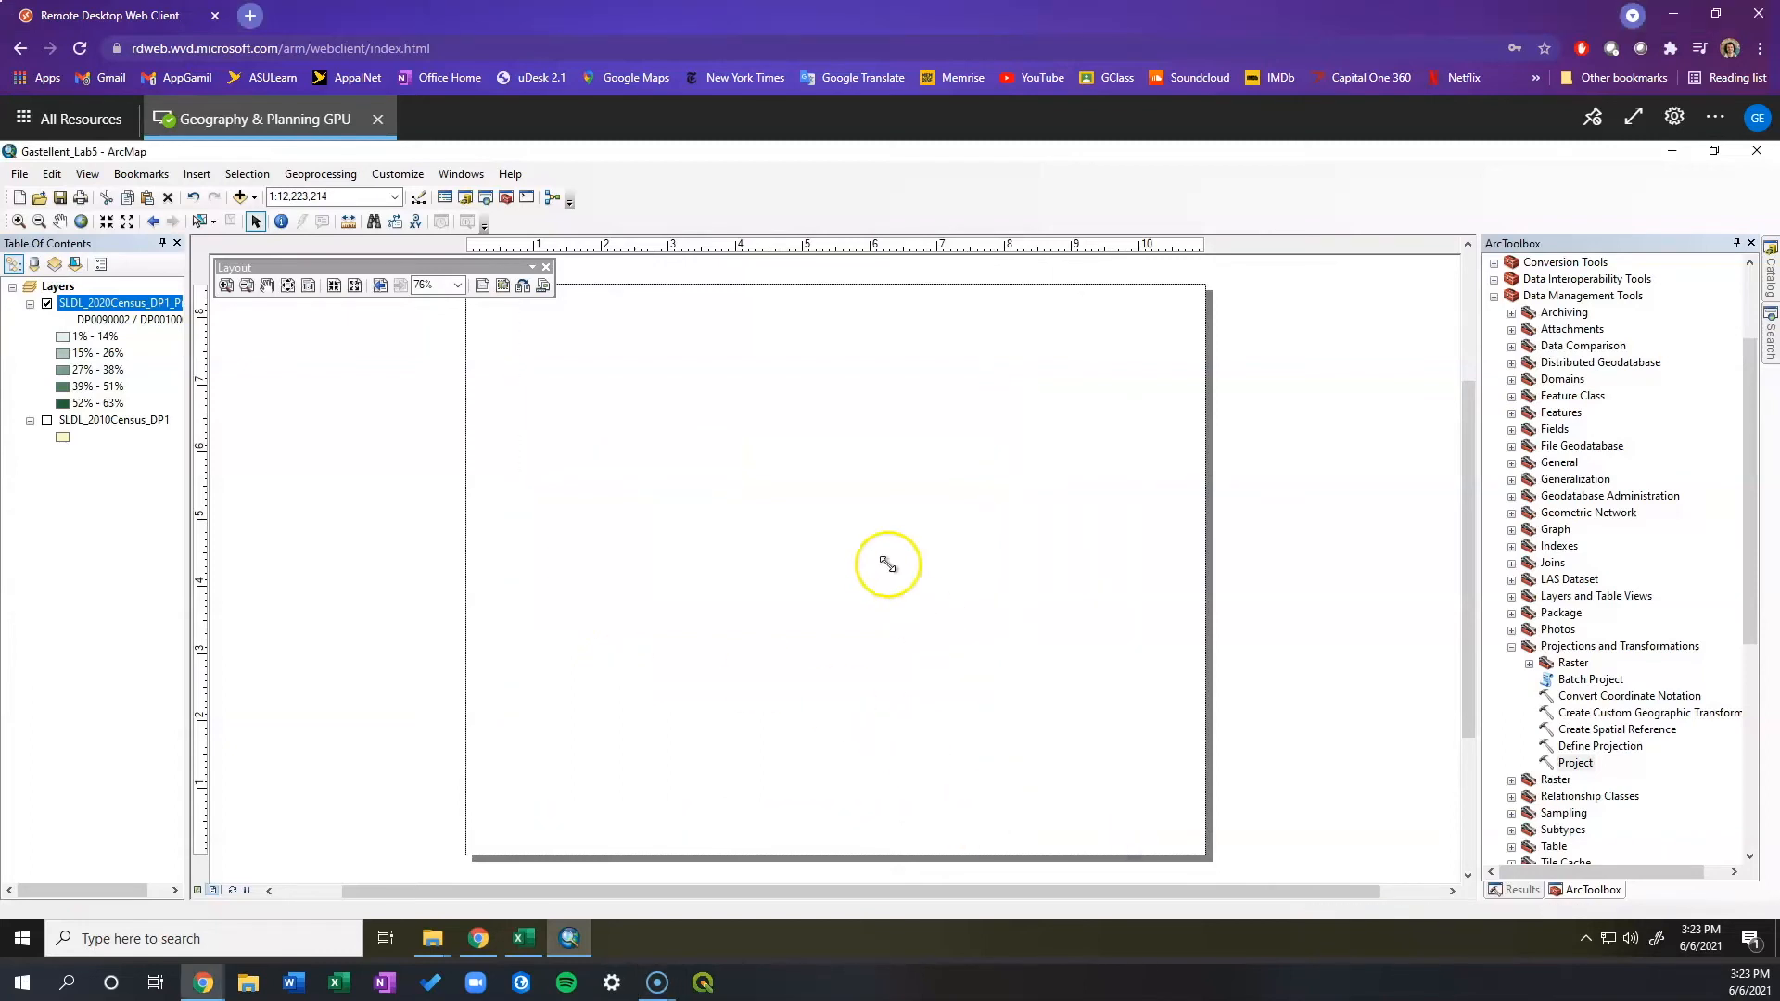
{"action": "right_click", "coordinate": [820, 570]}
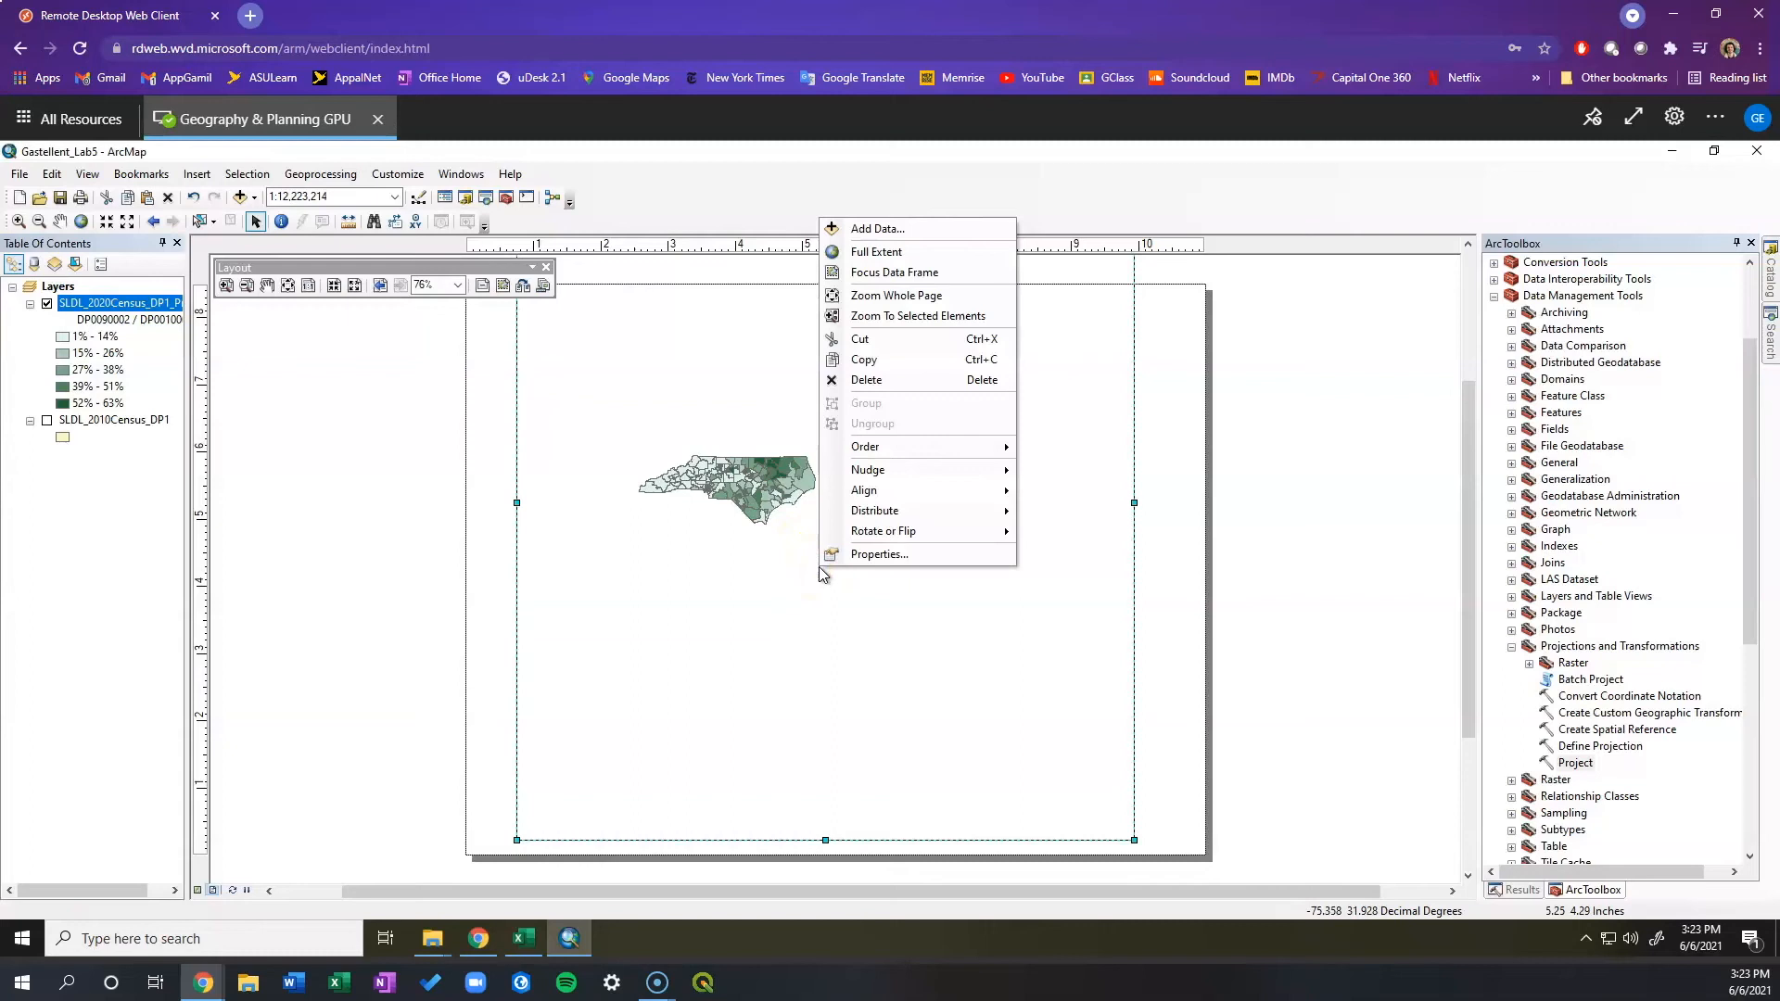
{"action": "left_click", "coordinate": [899, 512]}
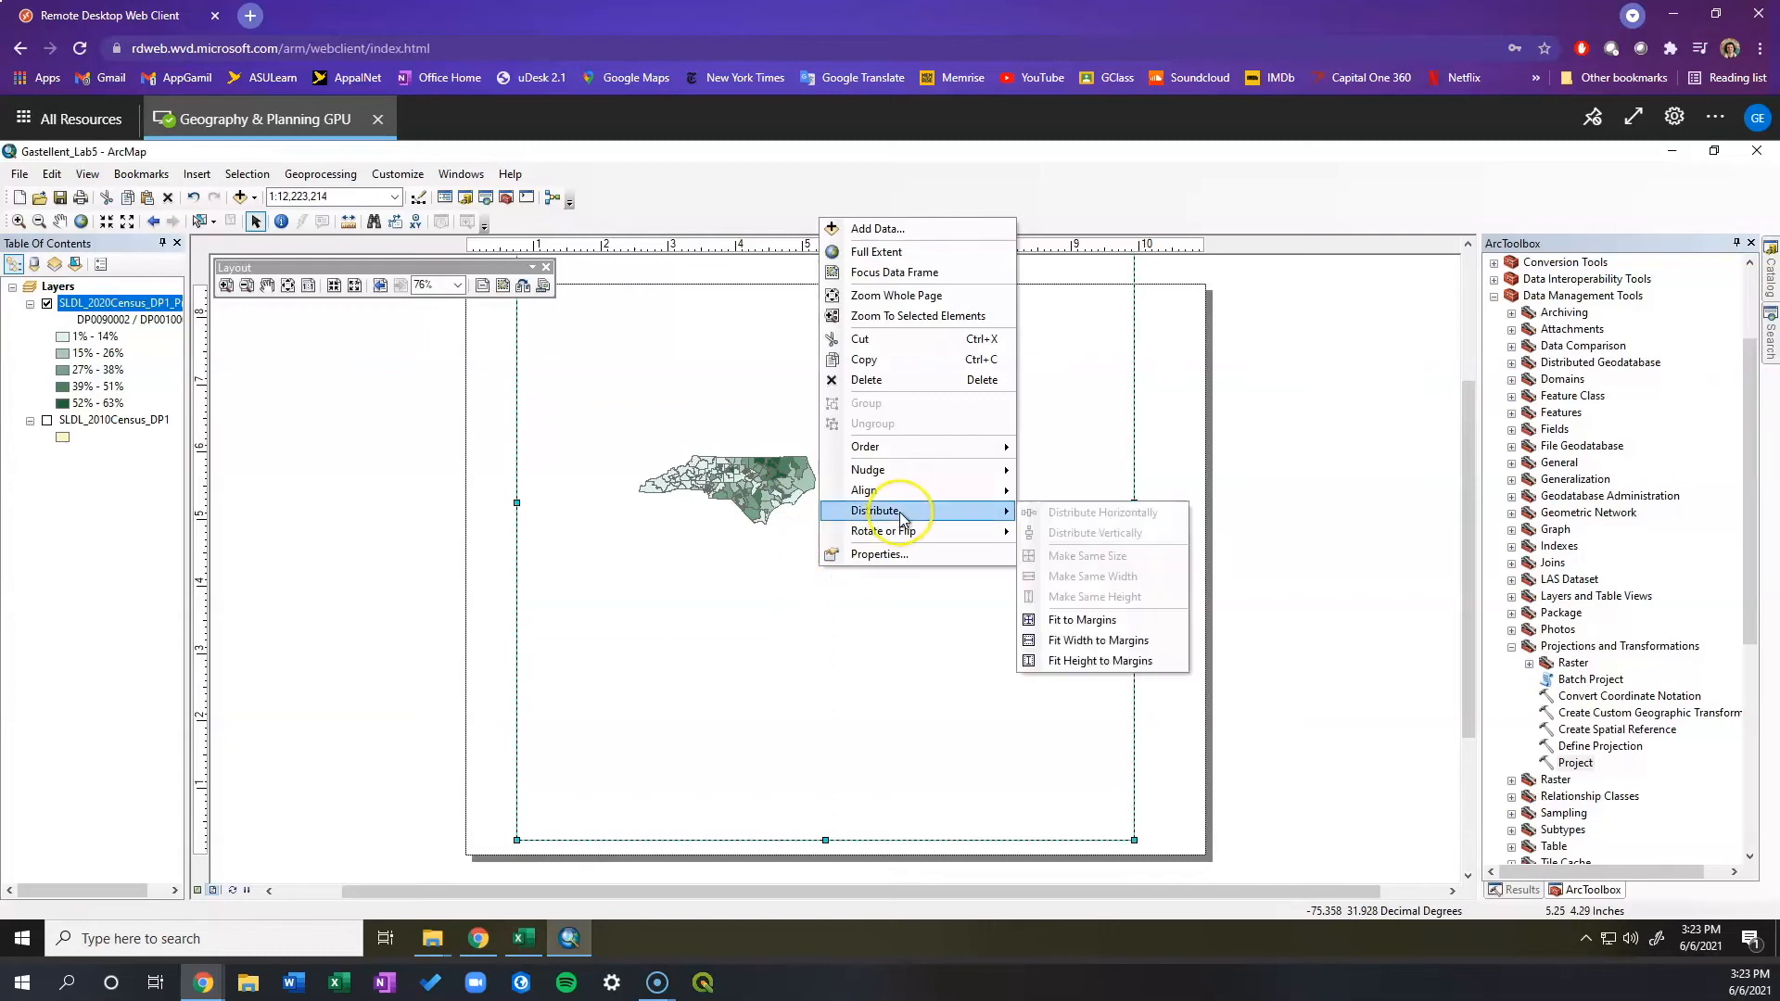
{"action": "left_click", "coordinate": [1050, 621]}
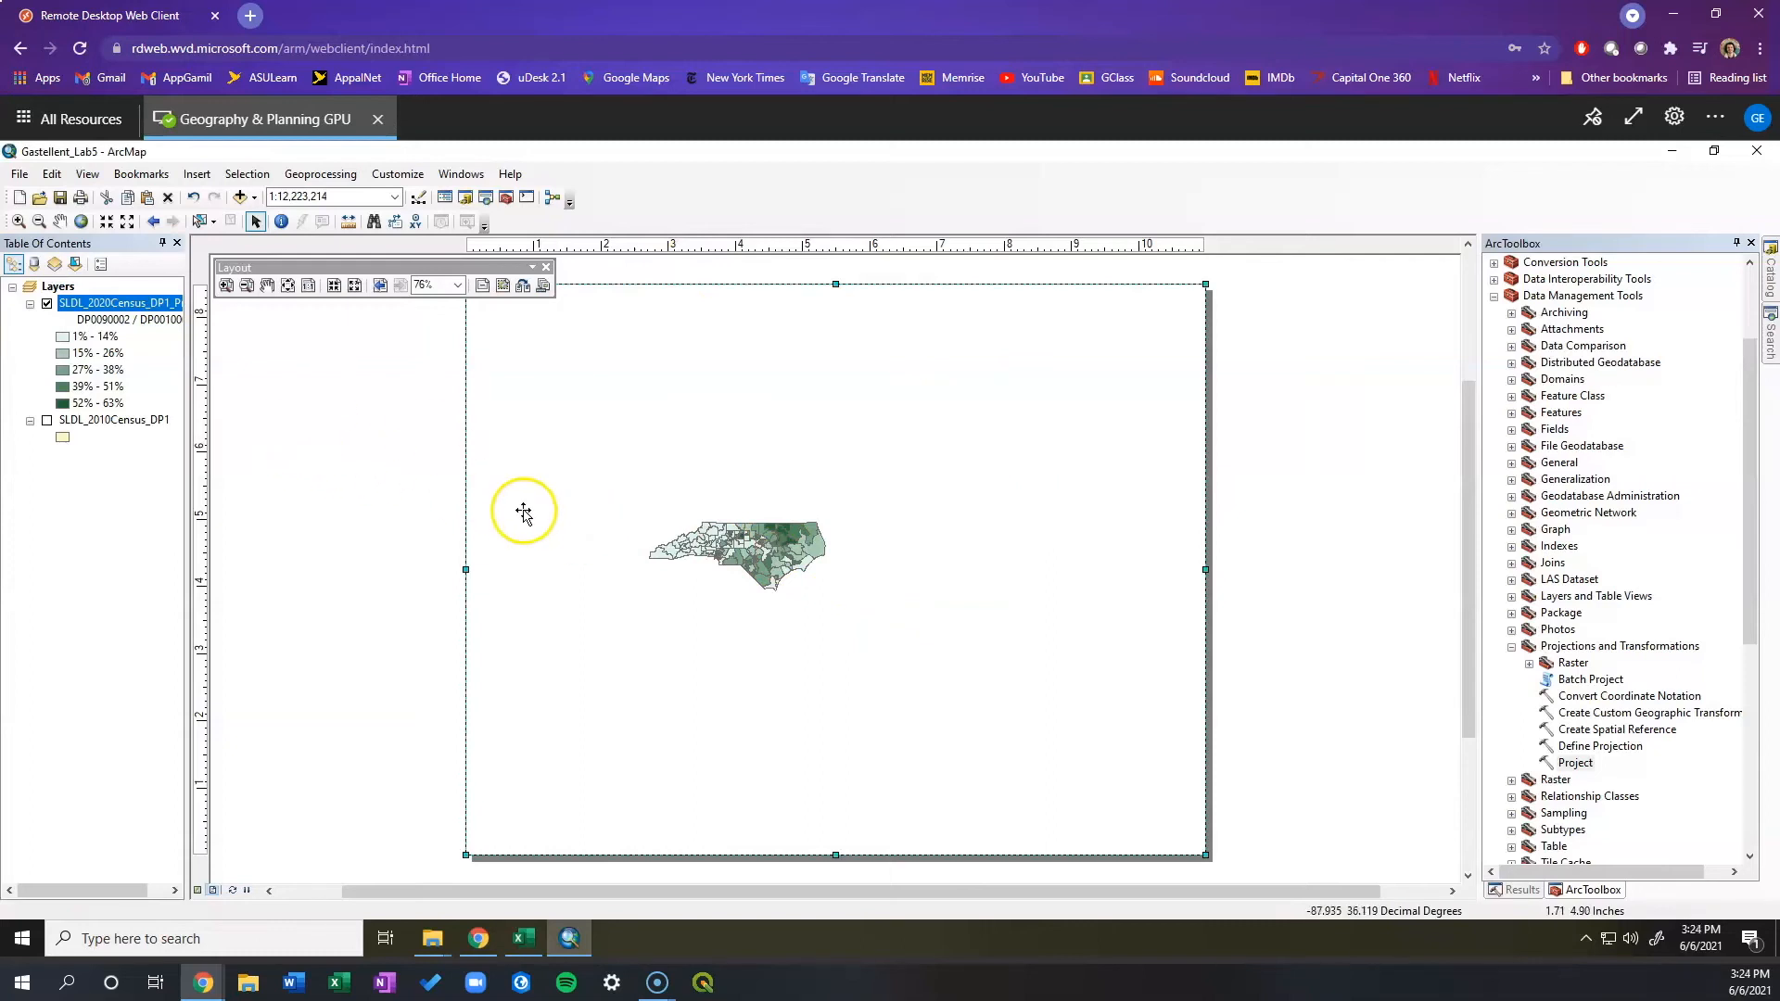
Zoom the data frame to the extent of the projected SLDL_2020Census_DP1 layer.
{"action": "right_click", "coordinate": [163, 311]}
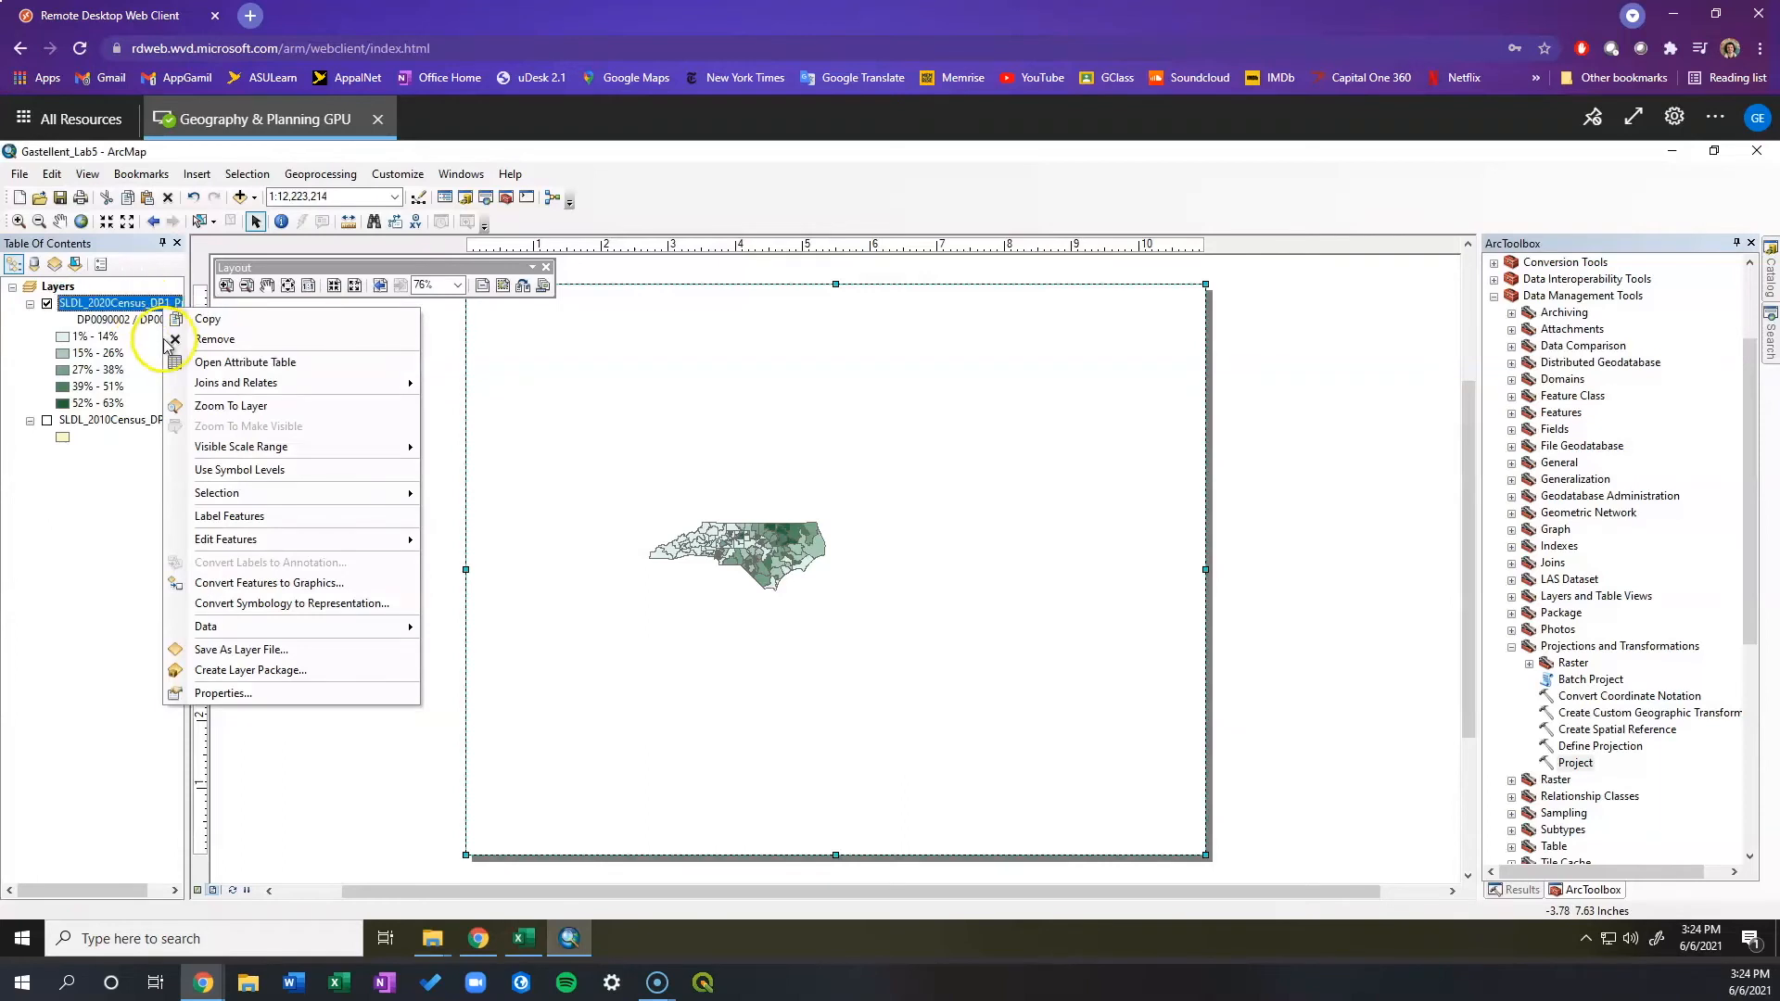
{"action": "left_click", "coordinate": [234, 414]}
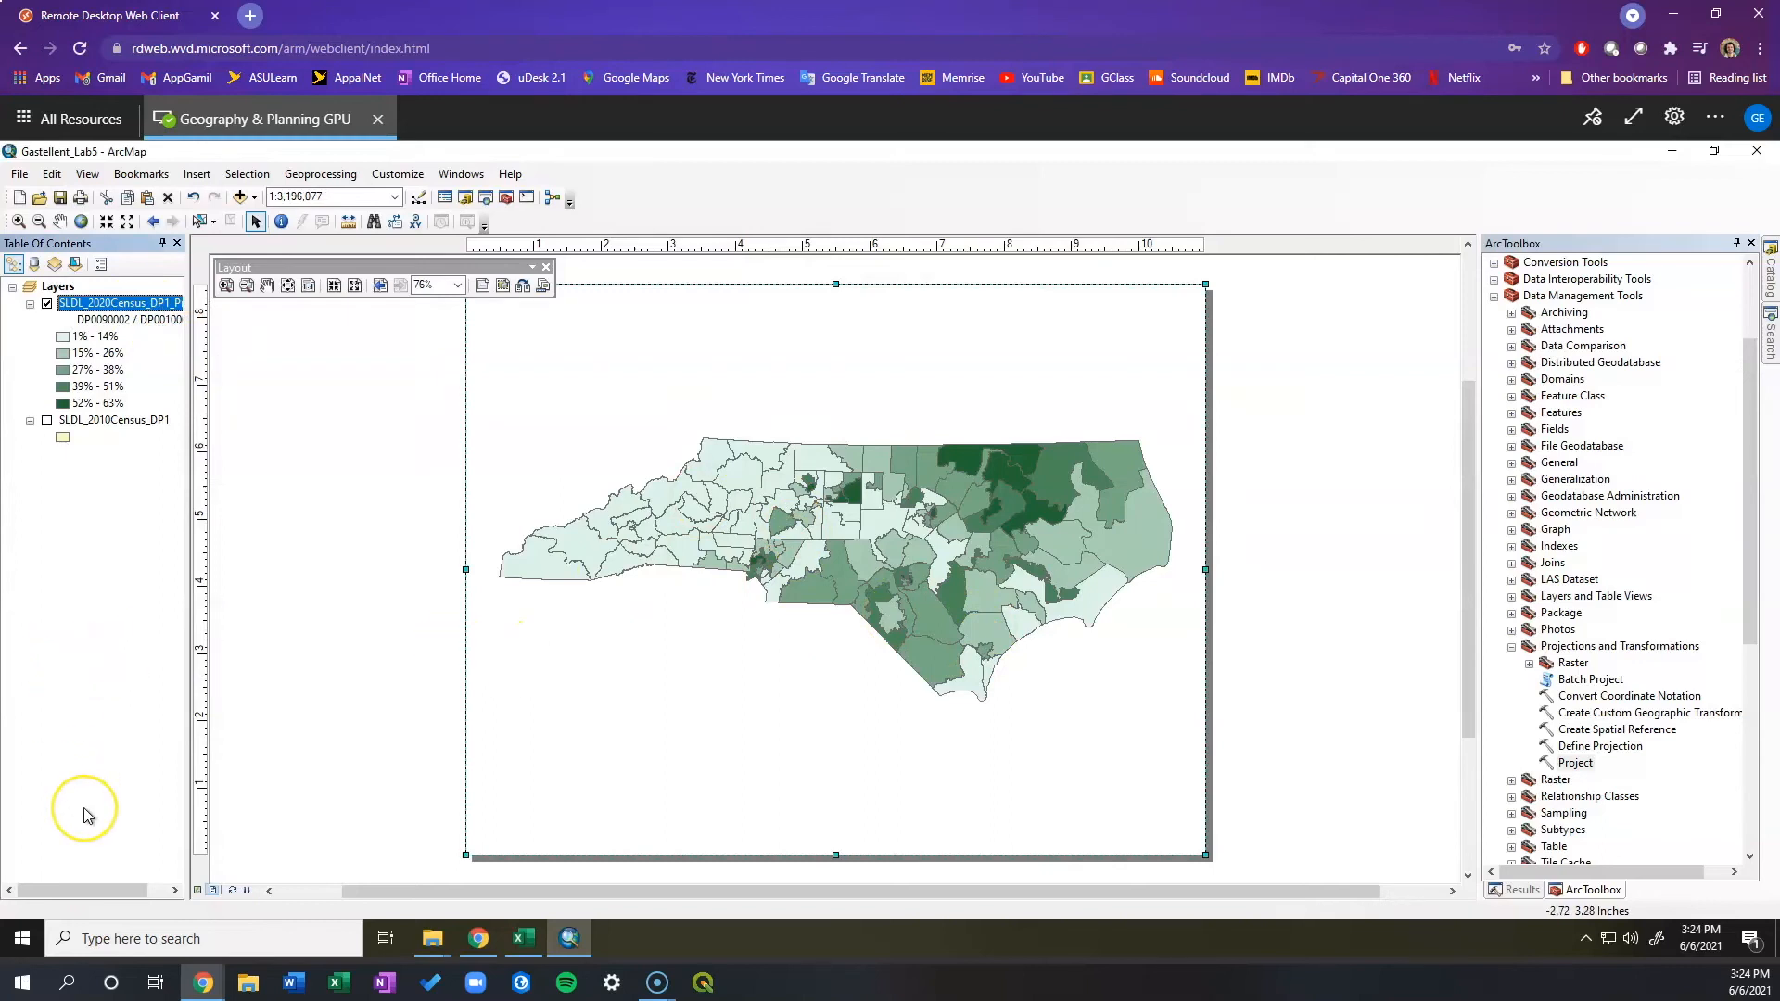
{"action": "left_click", "coordinate": [35, 976]}
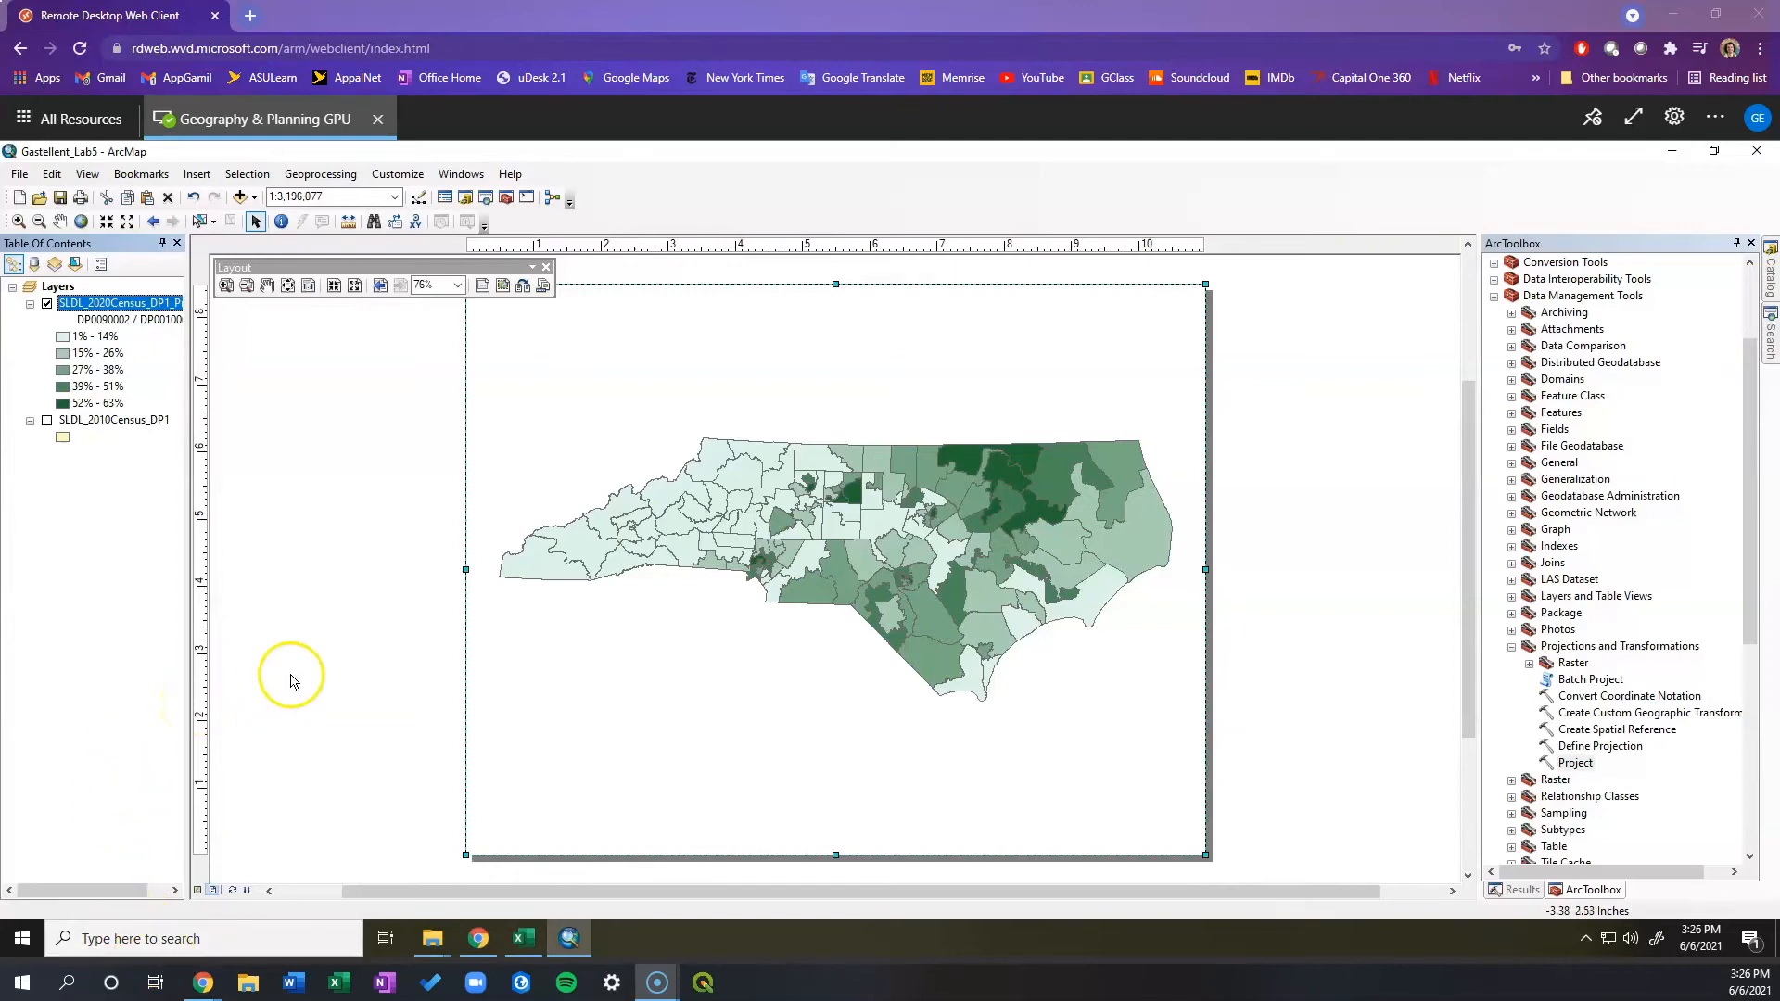
Insert the map title "2010 African American Population by North Carolina Legislative District".
{"action": "left_click", "coordinate": [209, 176]}
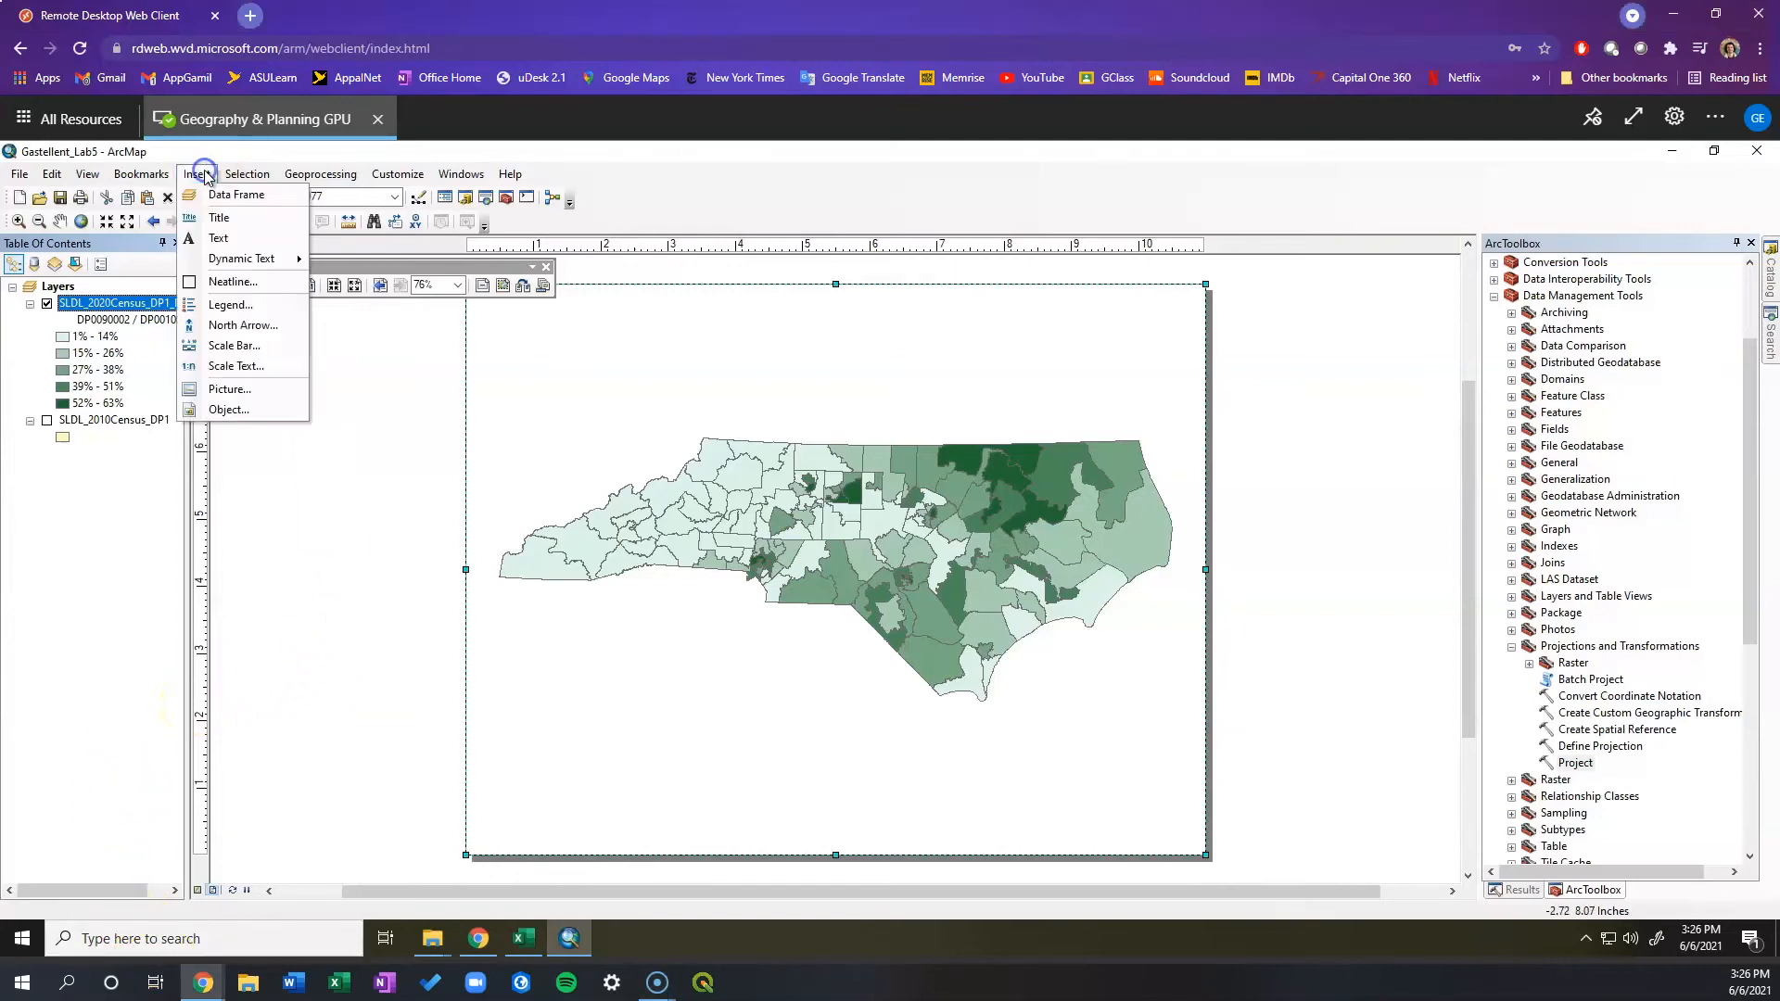
{"action": "left_click", "coordinate": [223, 217]}
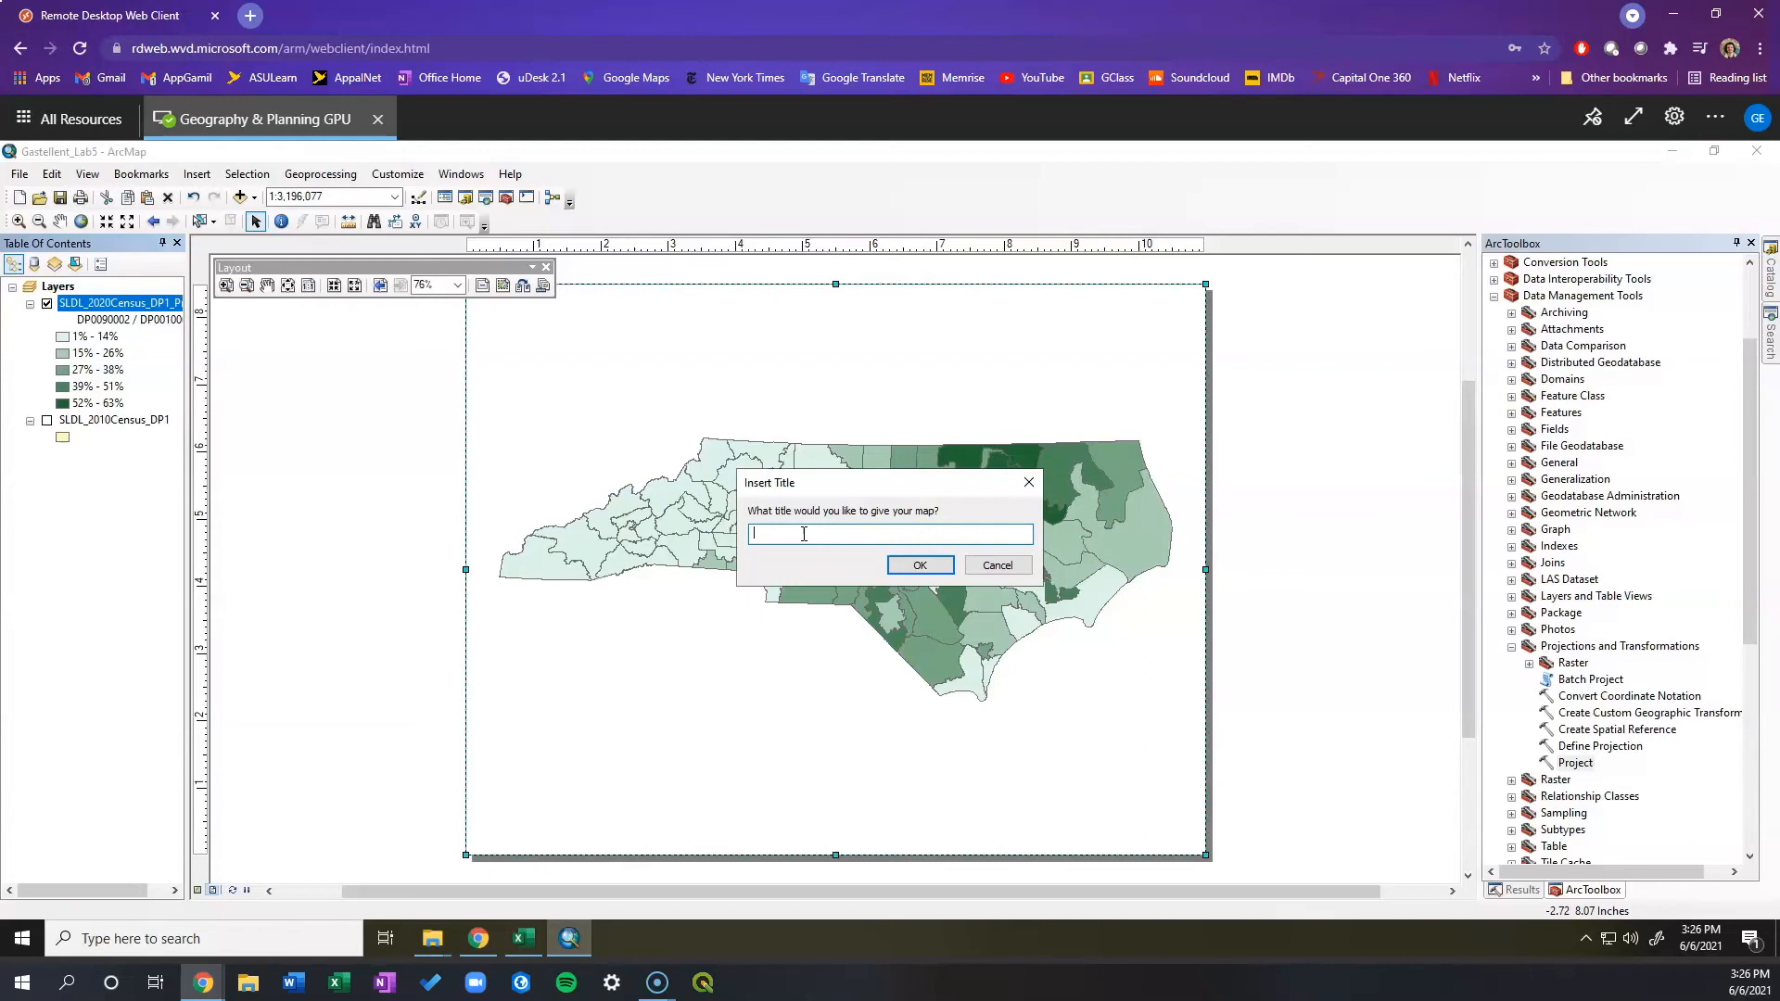
{"action": "type", "text": "2"}
{"action": "type", "text": "010African American Population by North Carolina Leg"}
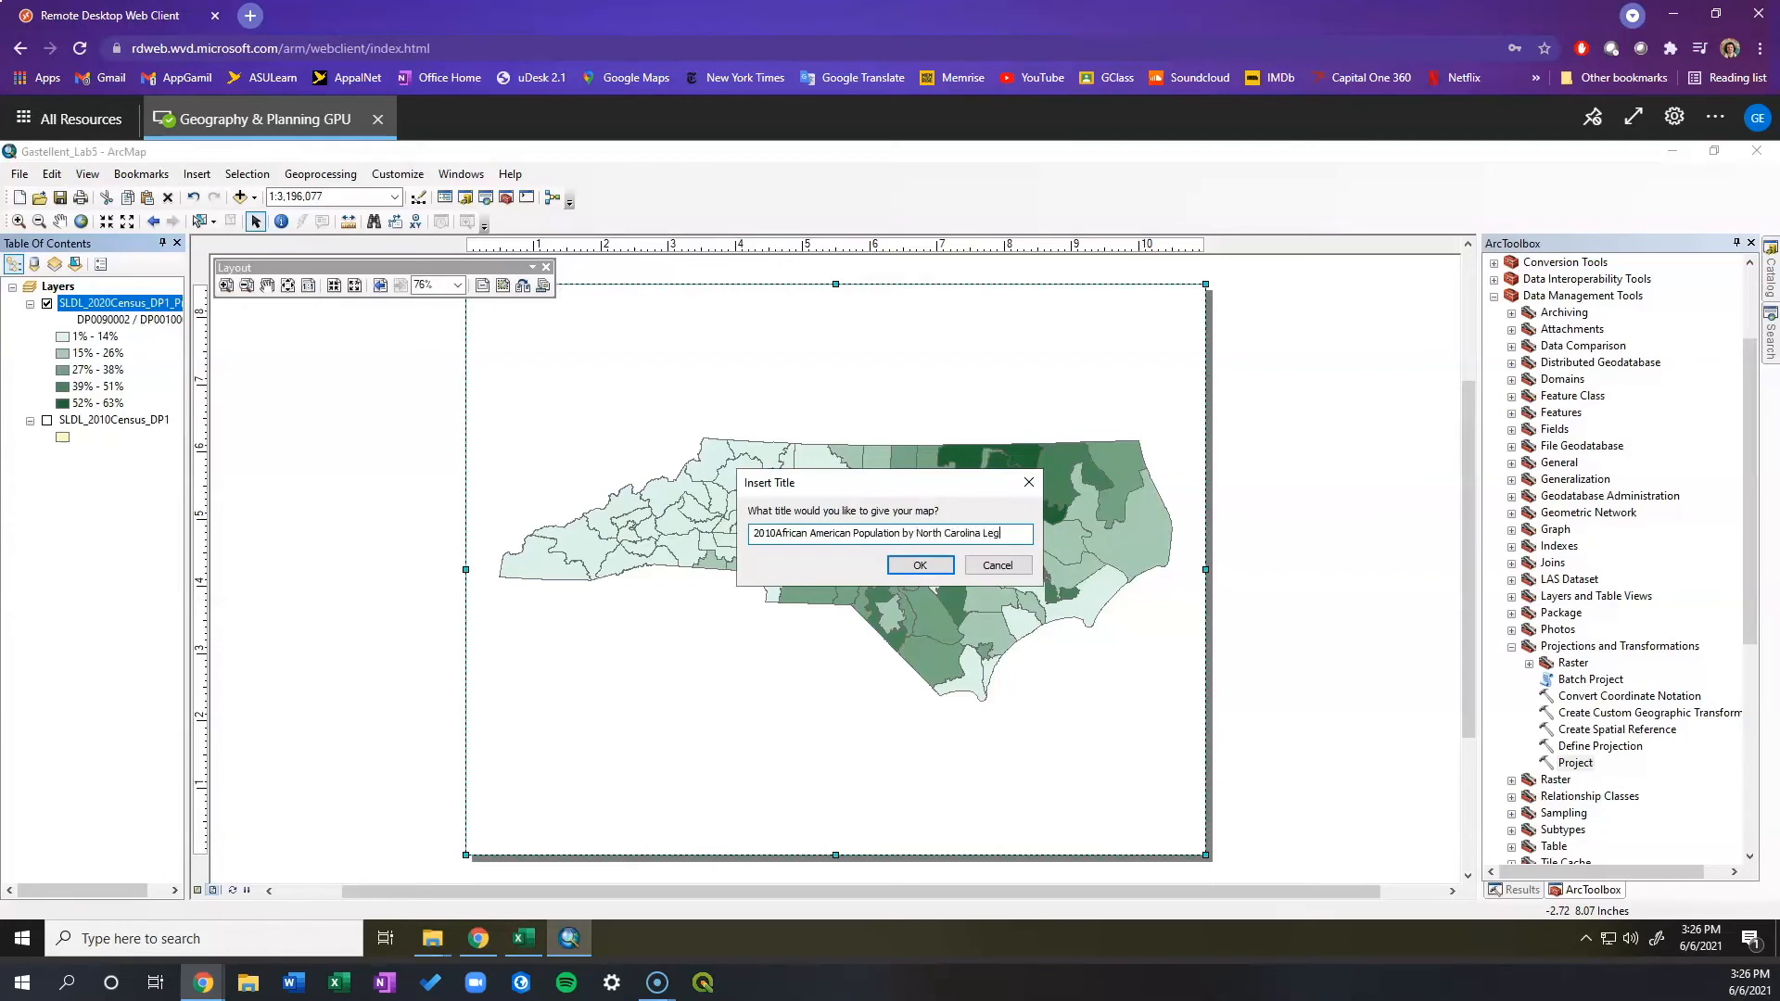
{"action": "type", "text": "islative District"}
{"action": "left_click", "coordinate": [919, 564]}
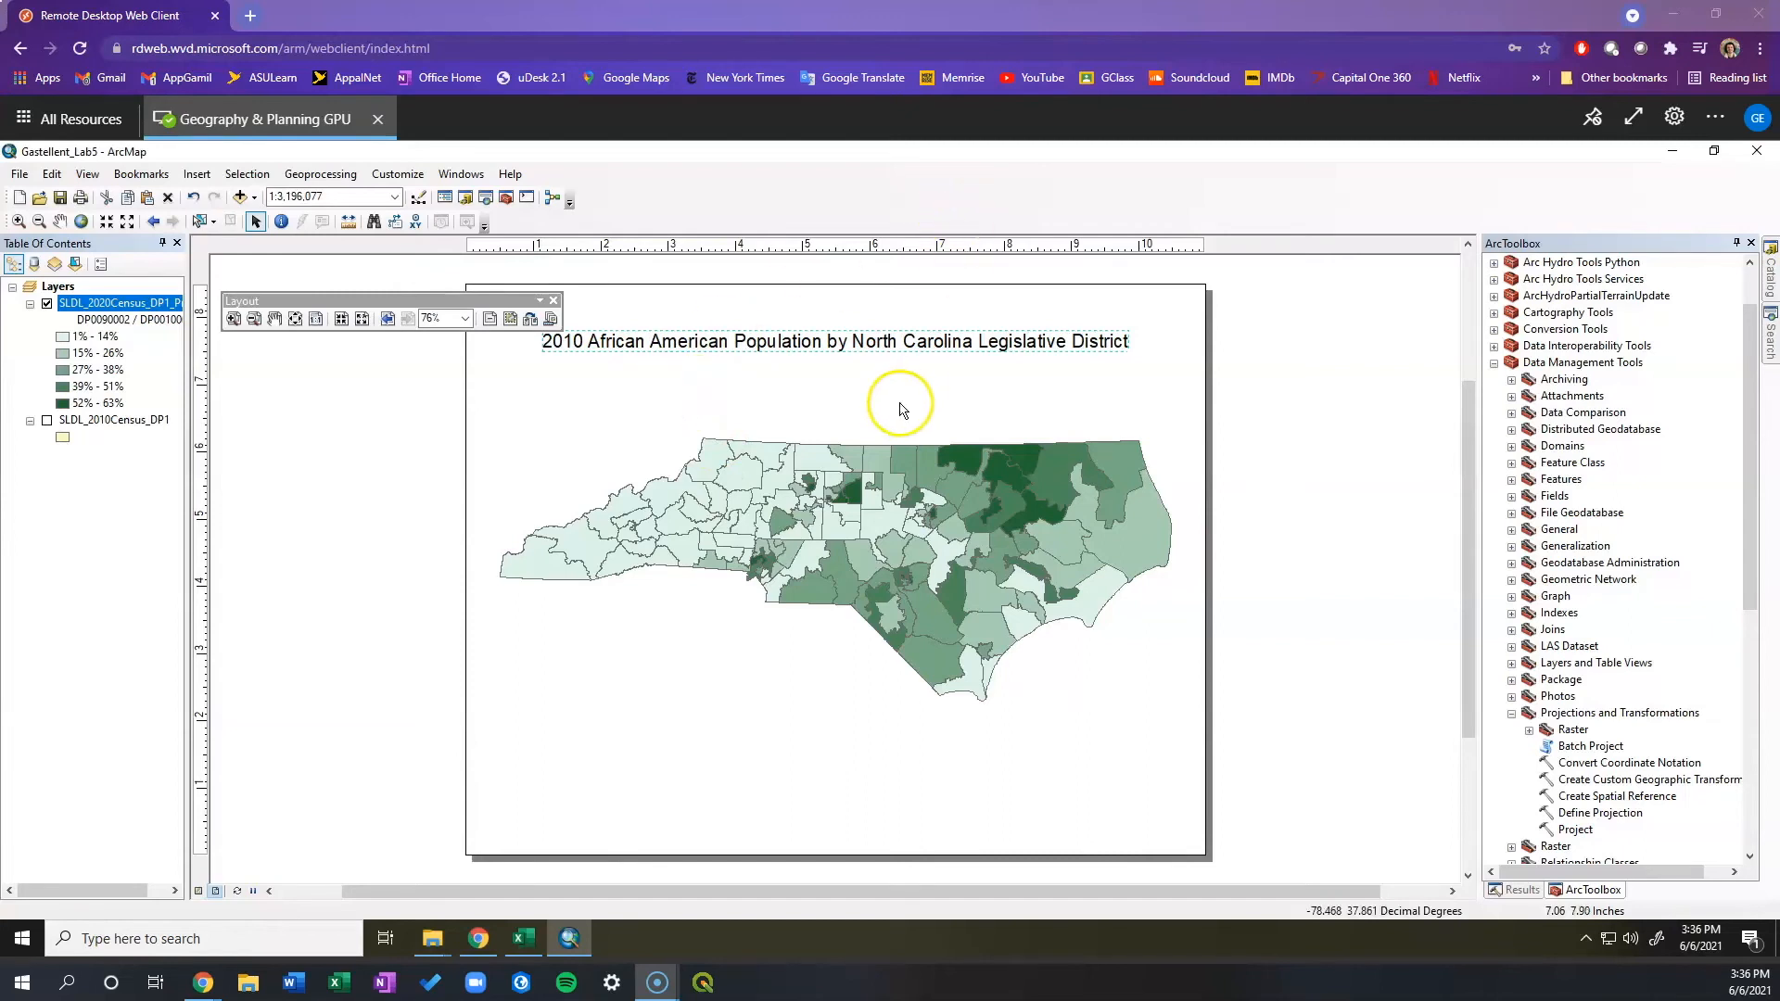
Restyle the map title in a green serif font with wider character spacing and nudge it slightly down.
{"action": "double_click", "coordinate": [883, 344]}
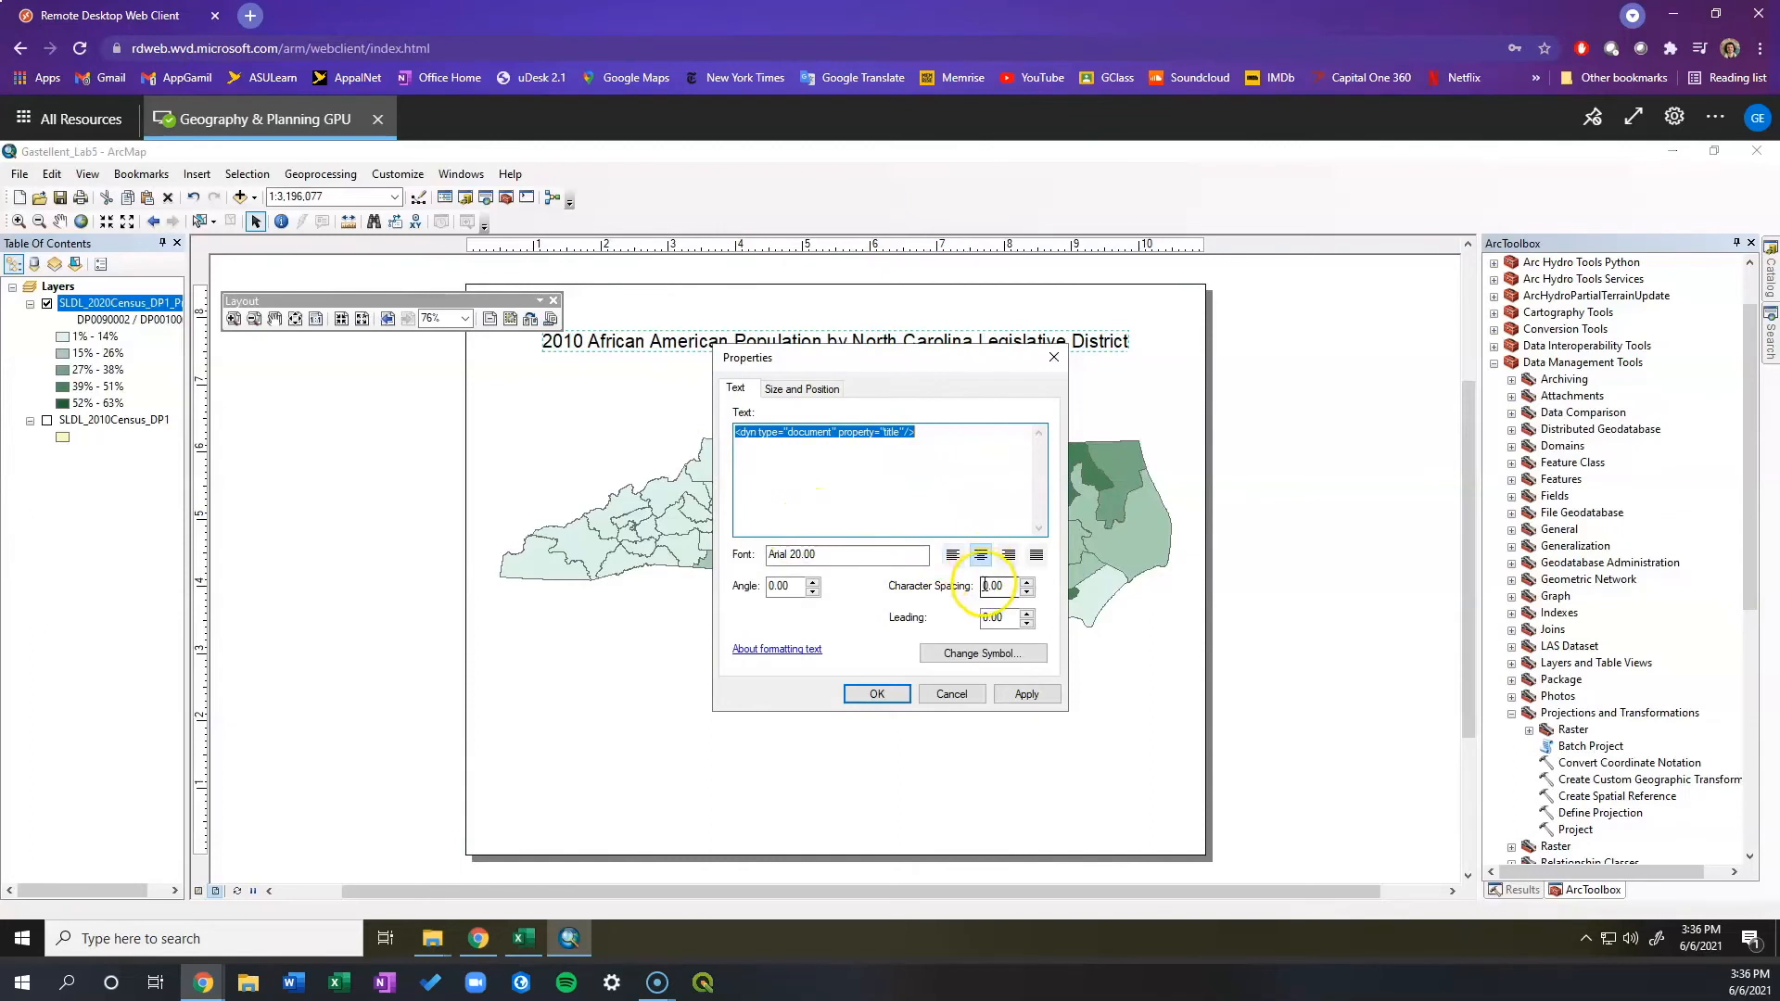
{"action": "left_click", "coordinate": [985, 586]}
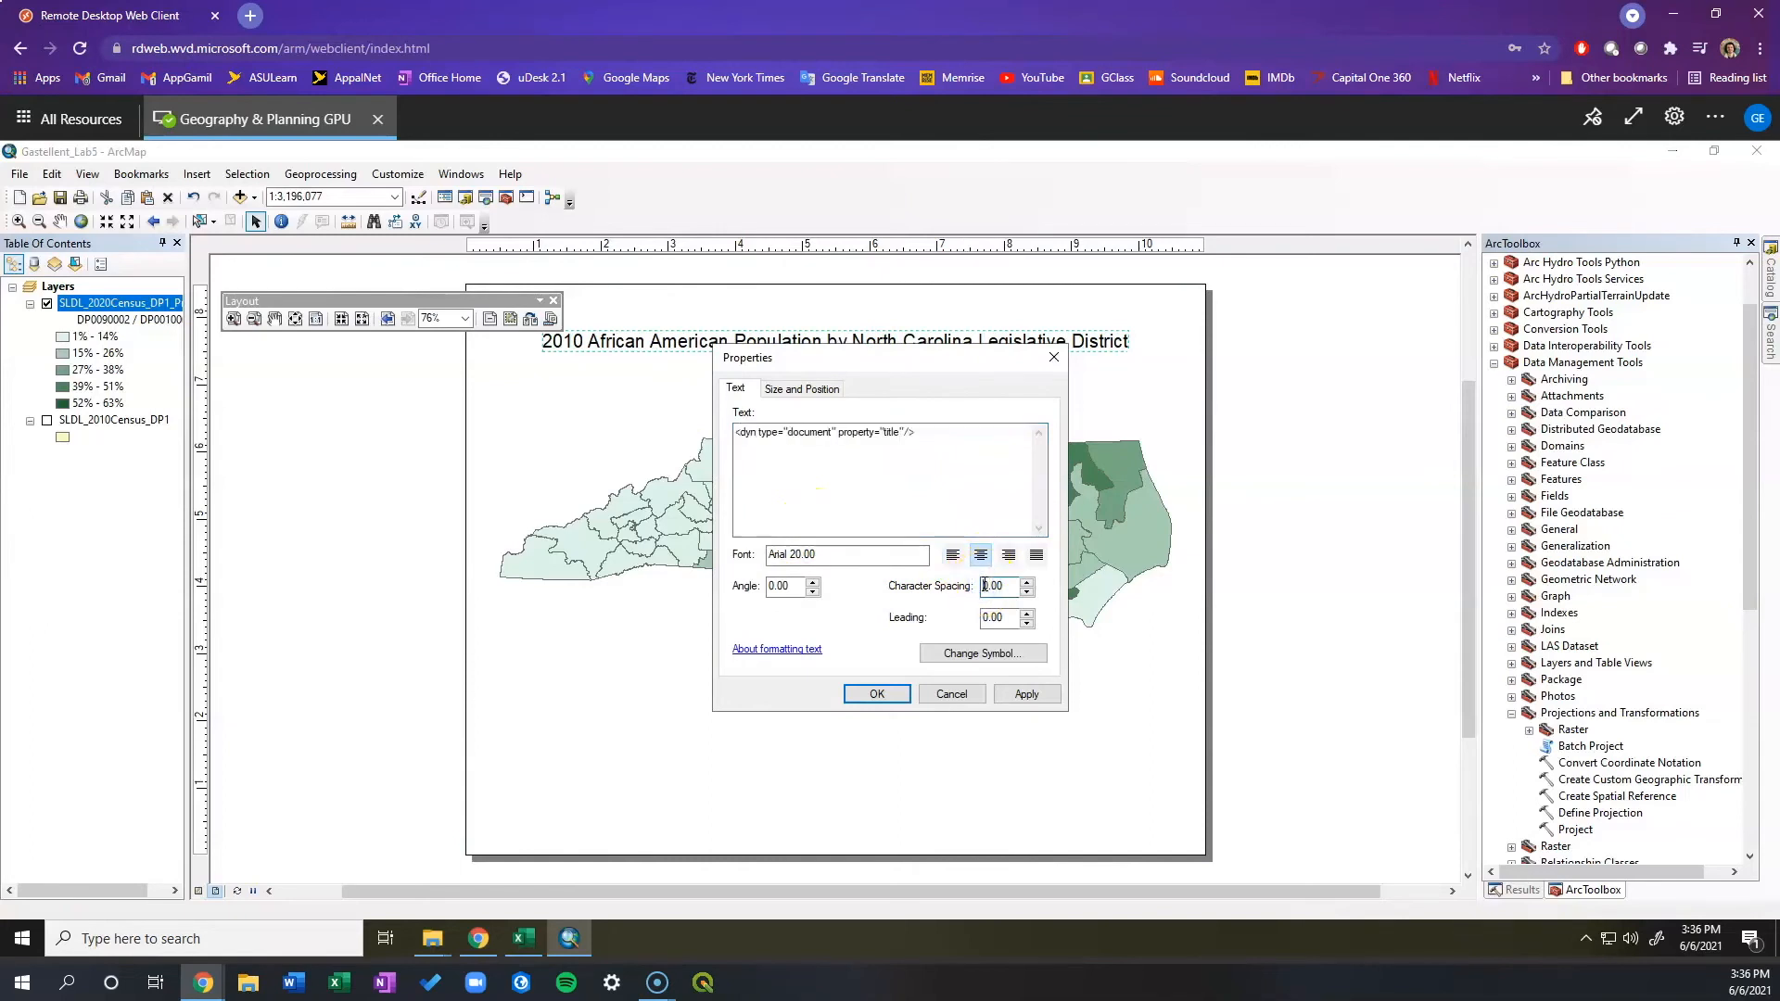
{"action": "type", "text": "1"}
{"action": "left_click", "coordinate": [1007, 662]}
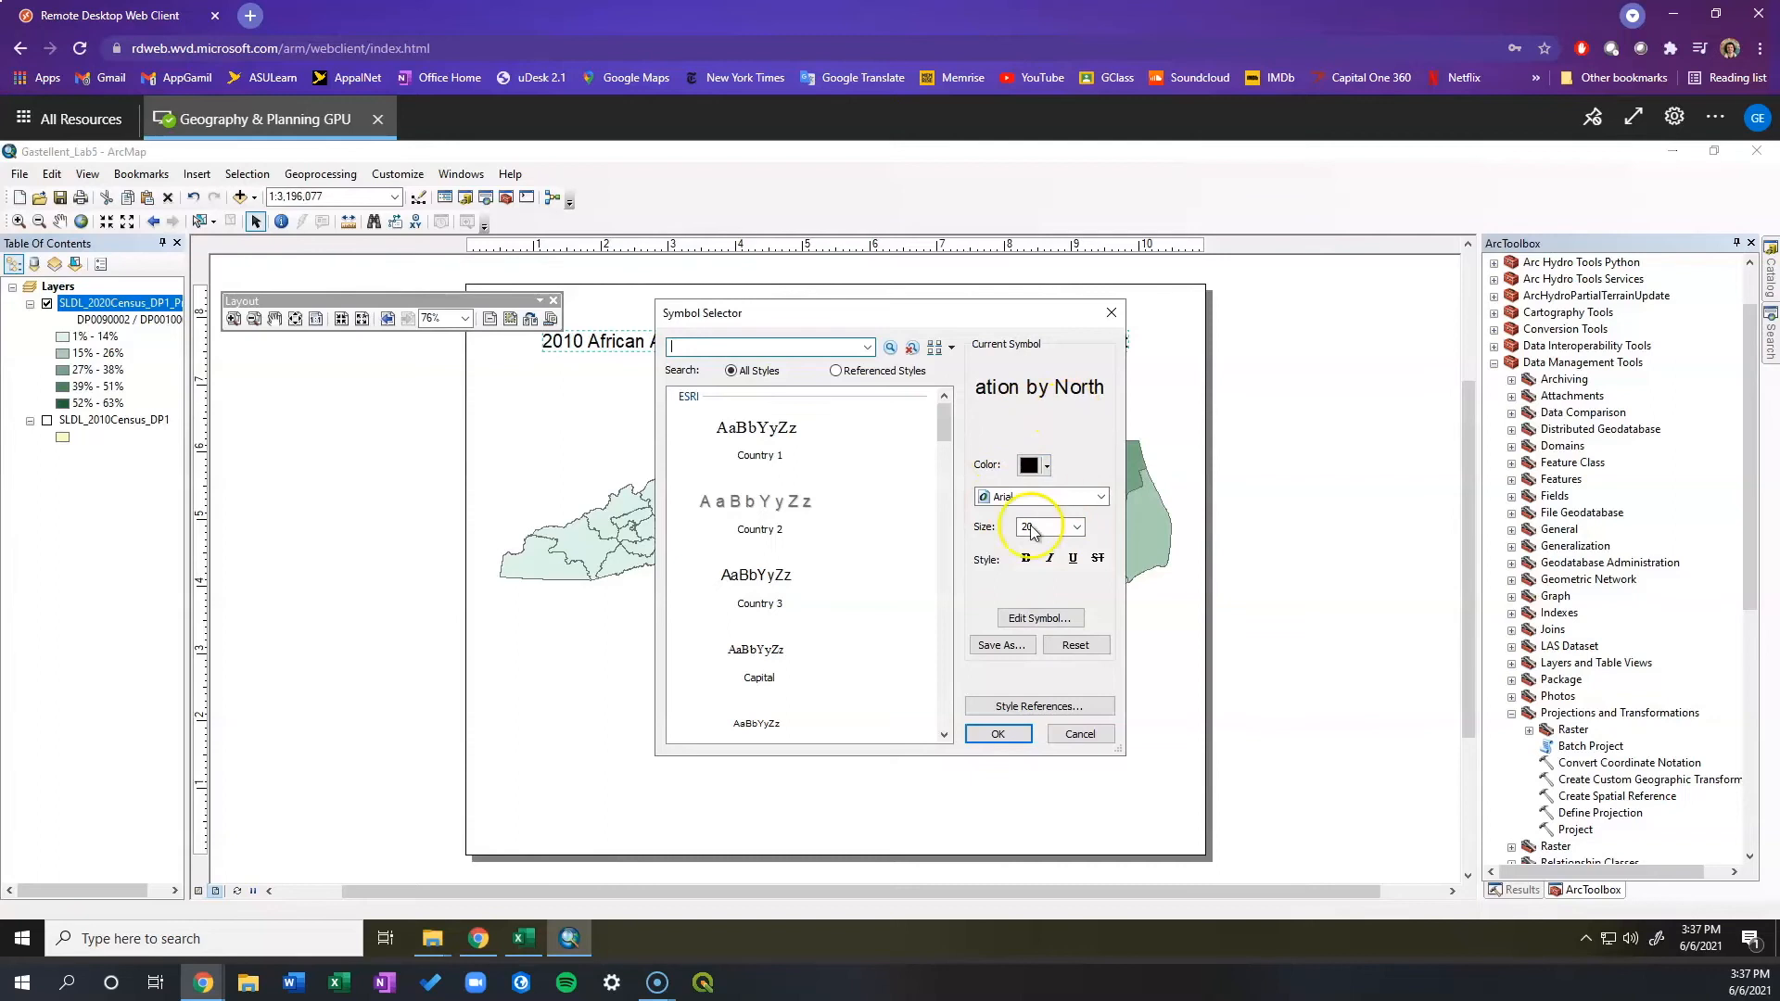
{"action": "left_click", "coordinate": [998, 733]}
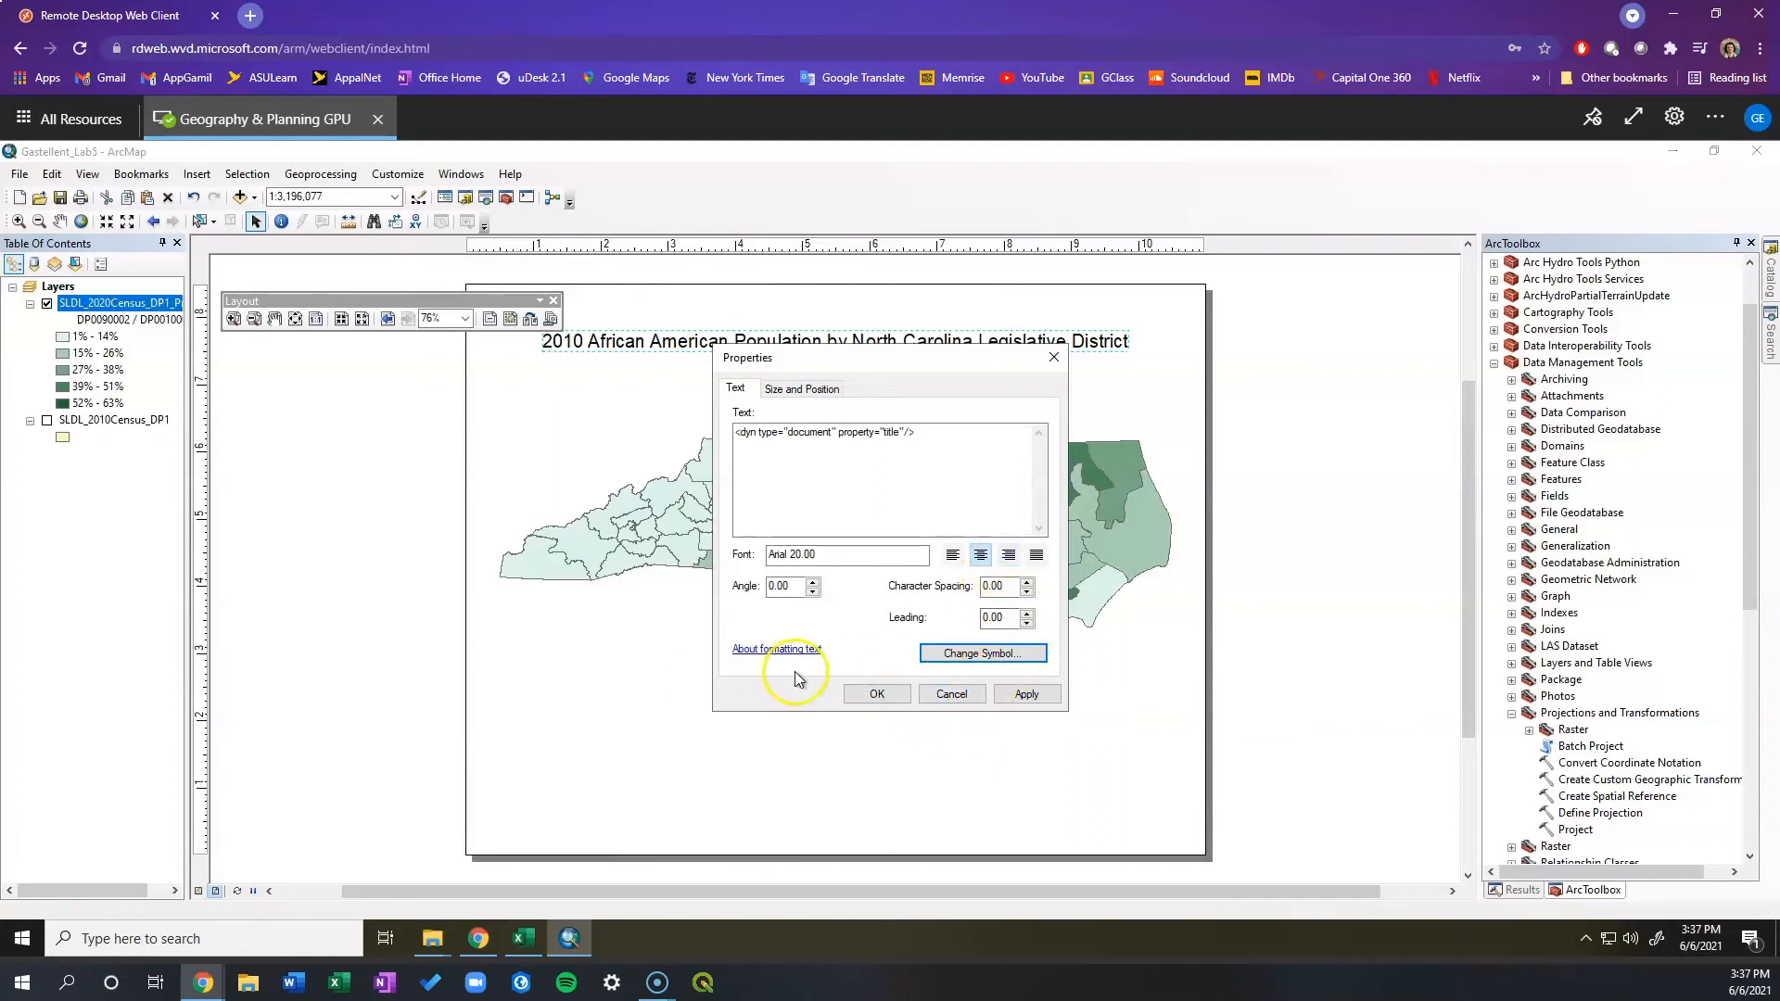
{"action": "left_click", "coordinate": [746, 435]}
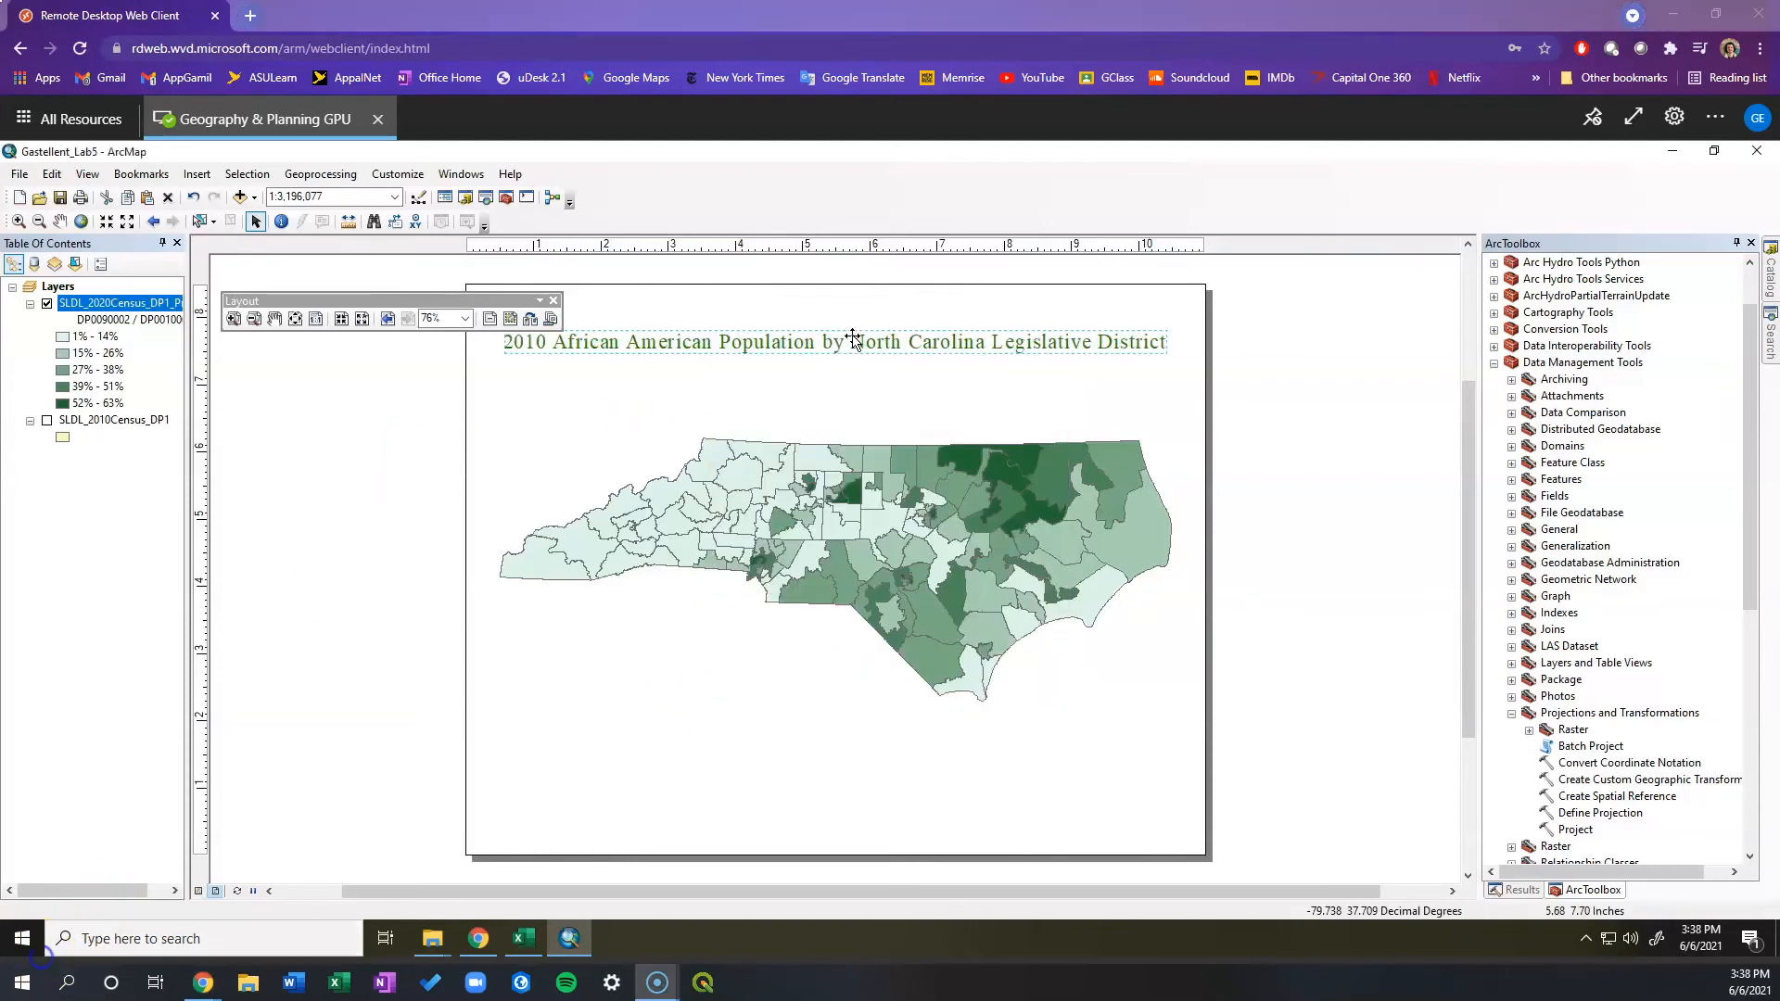
{"action": "left_click_drag", "start_coordinate": [853, 339], "coordinate": [853, 342]}
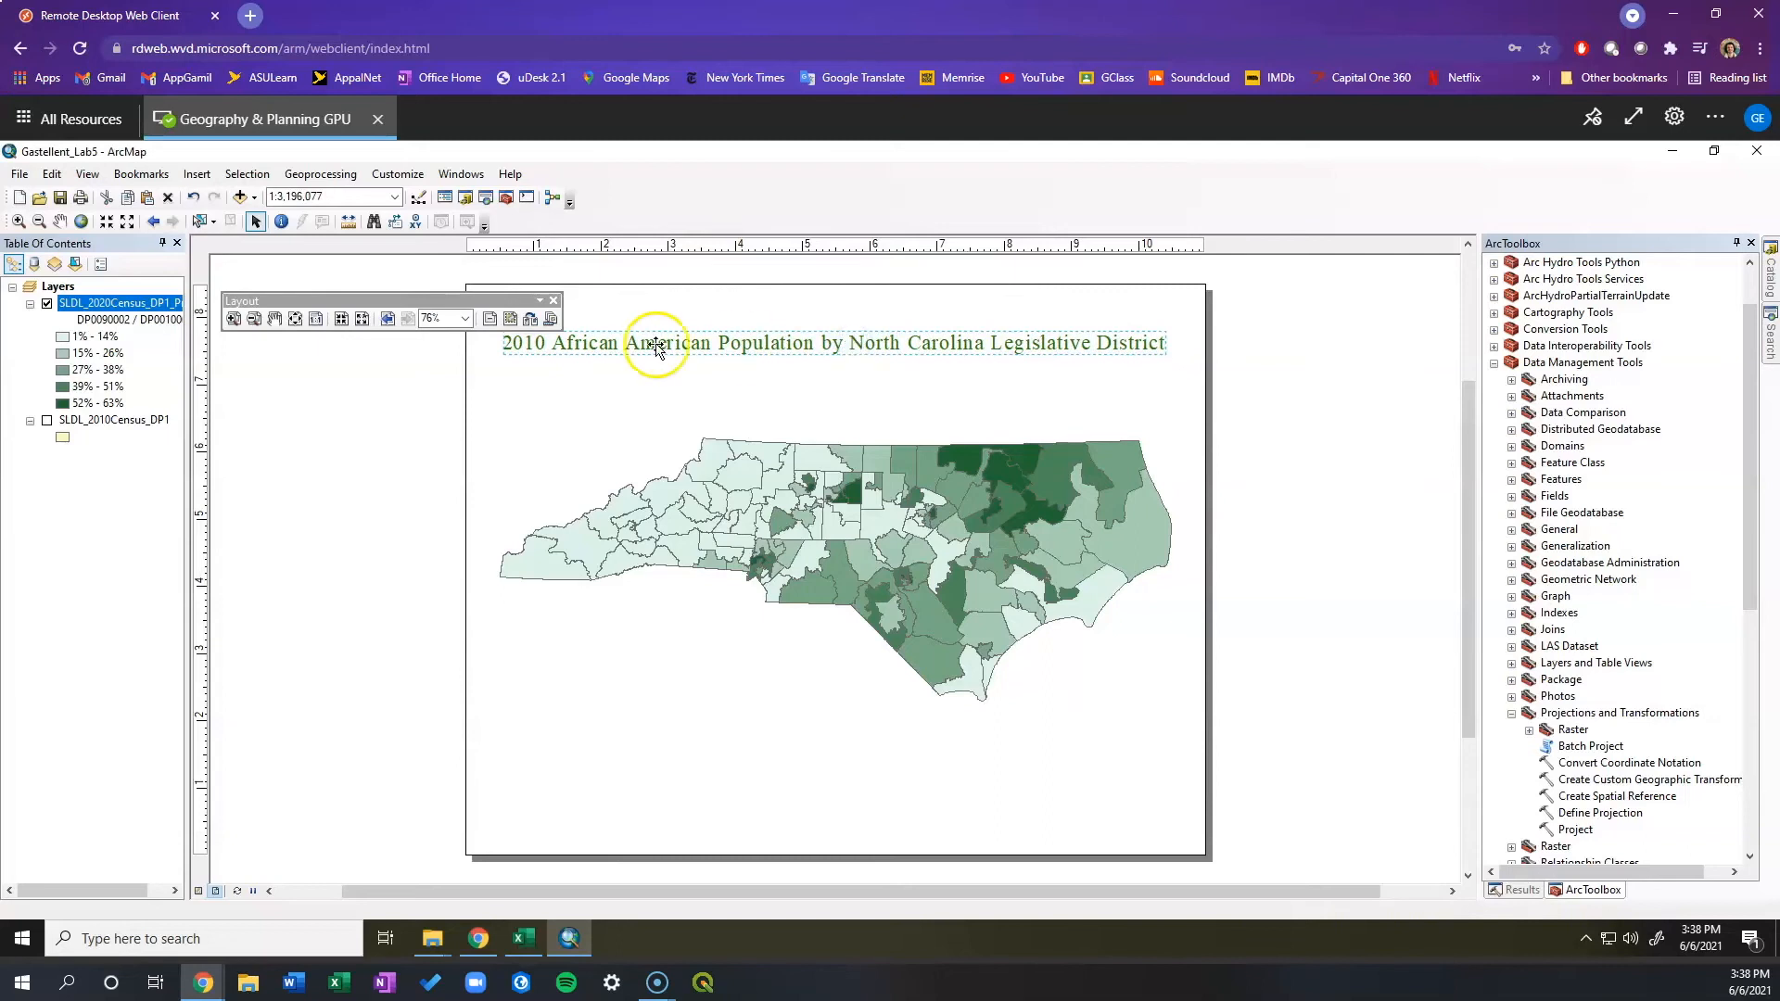
Start a one-column legend for the SLDL_2020Census_DP1_Project layer and title it "Percentage".
{"action": "left_click", "coordinate": [196, 175]}
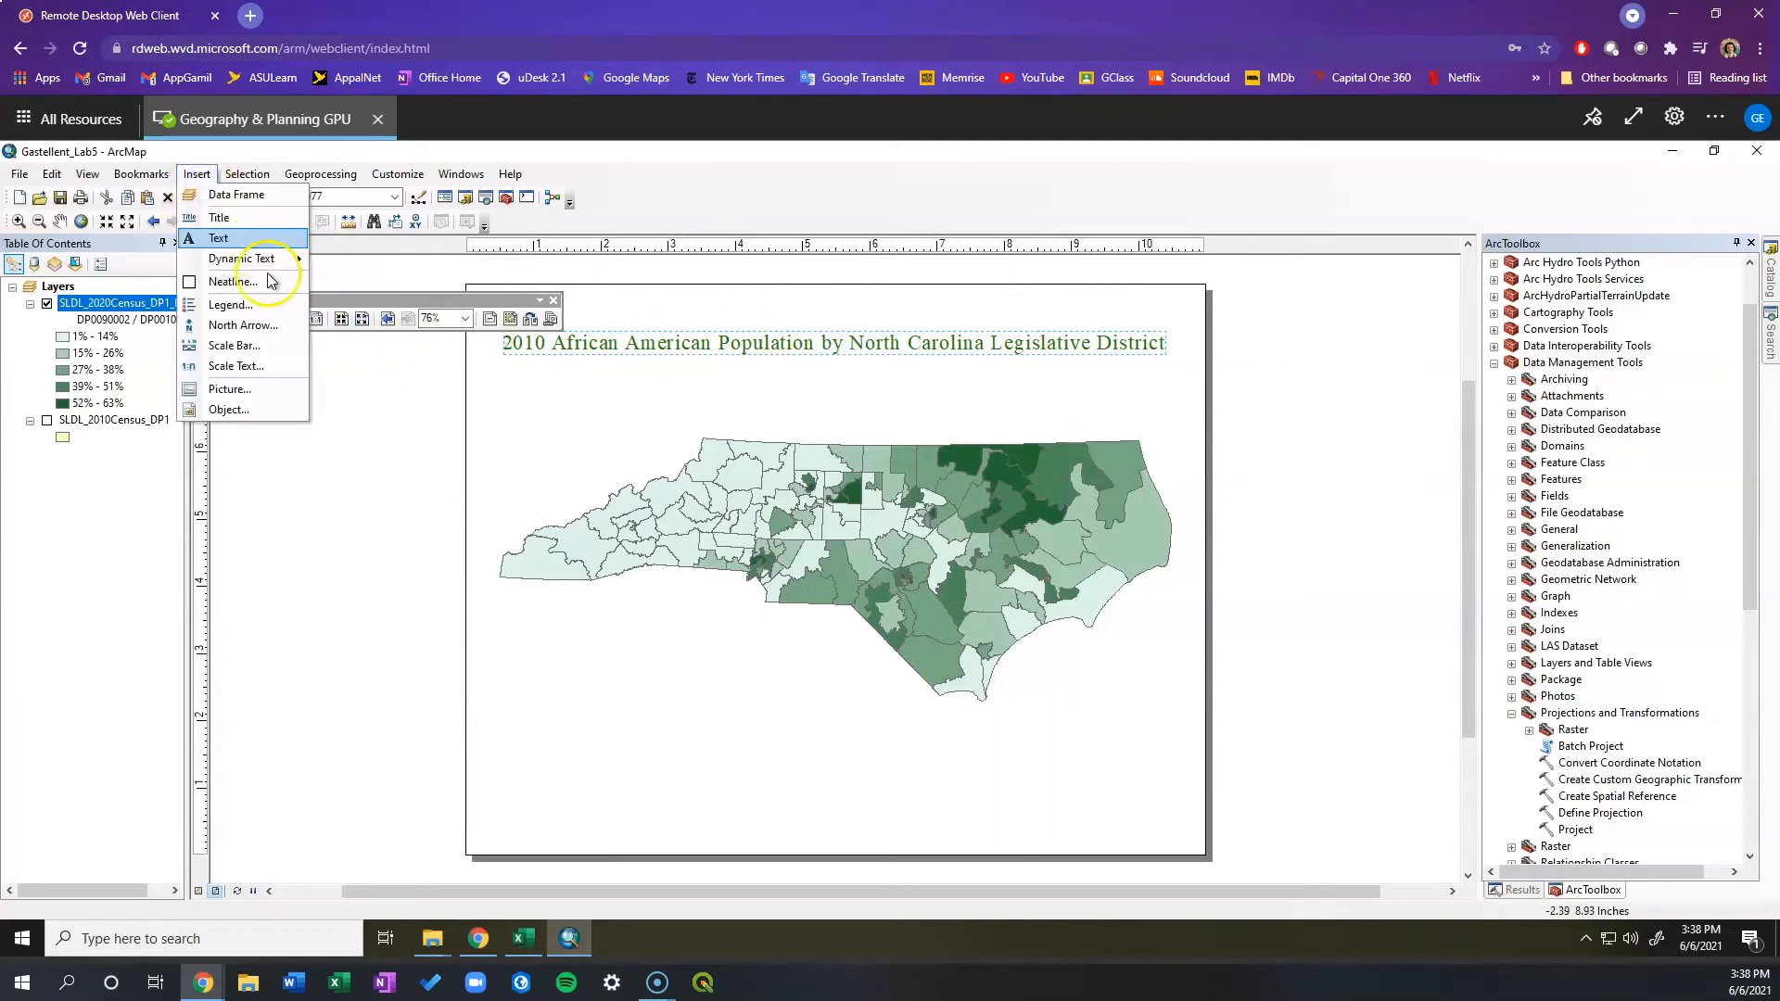
{"action": "left_click", "coordinate": [243, 299]}
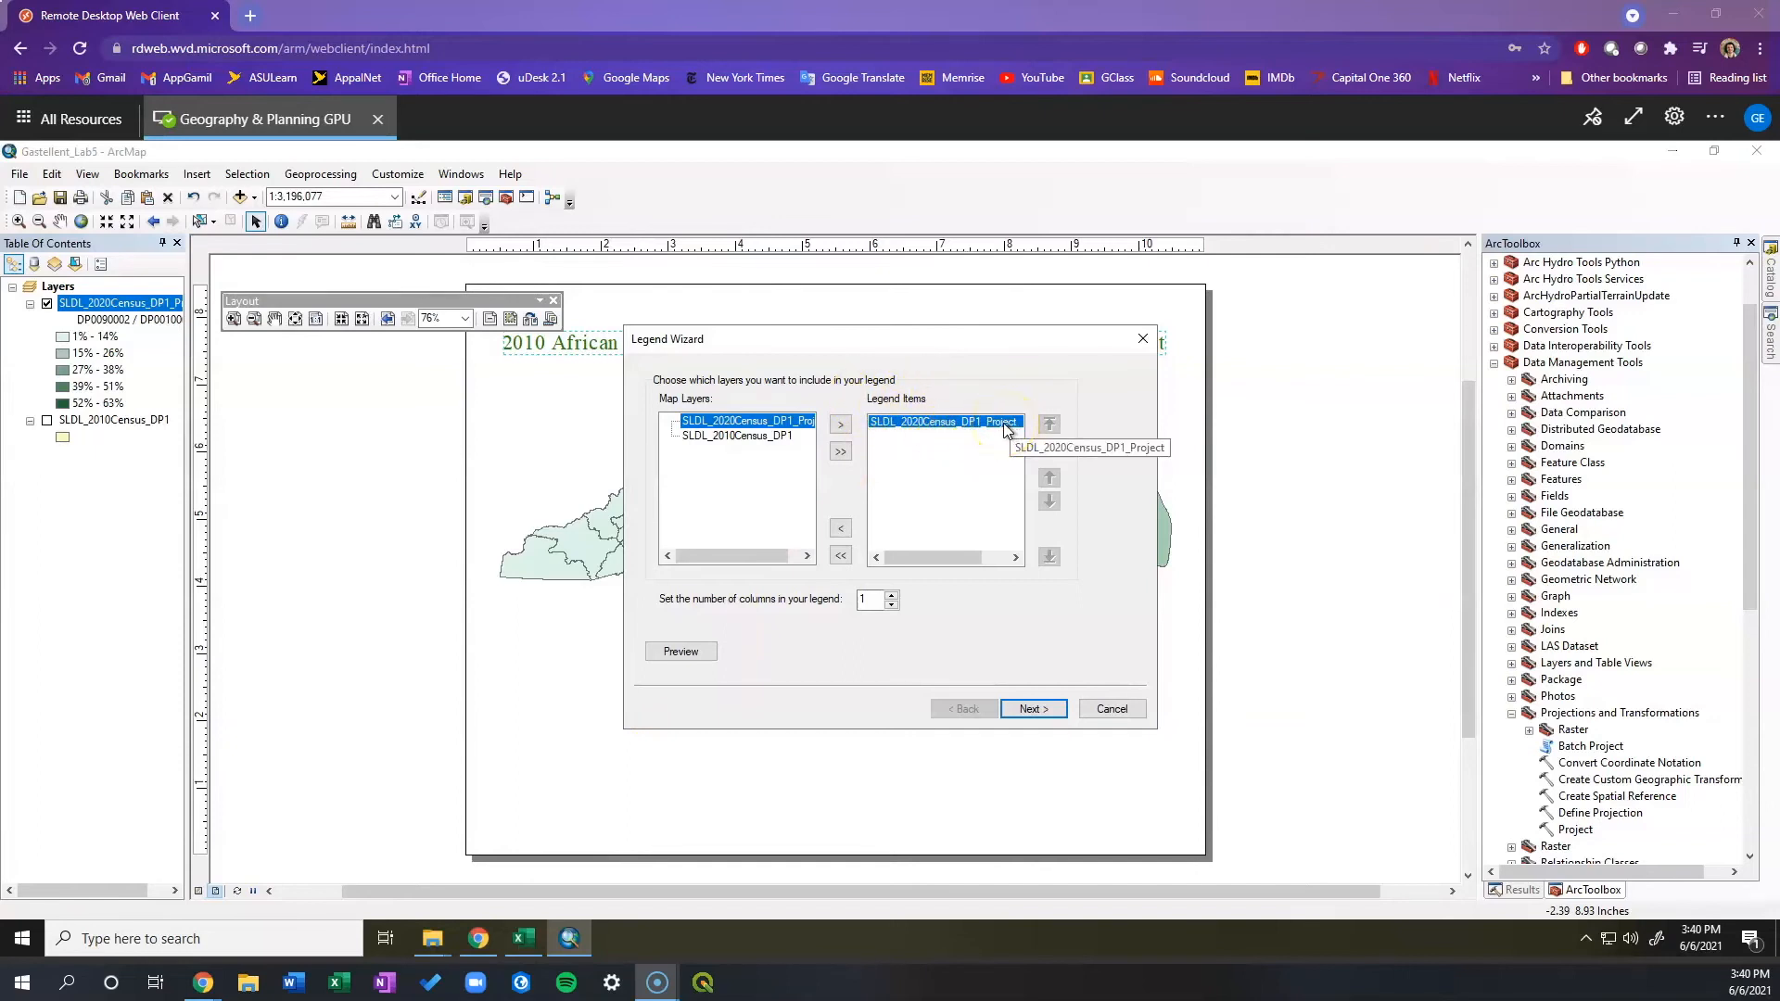
{"action": "left_click", "coordinate": [1001, 482]}
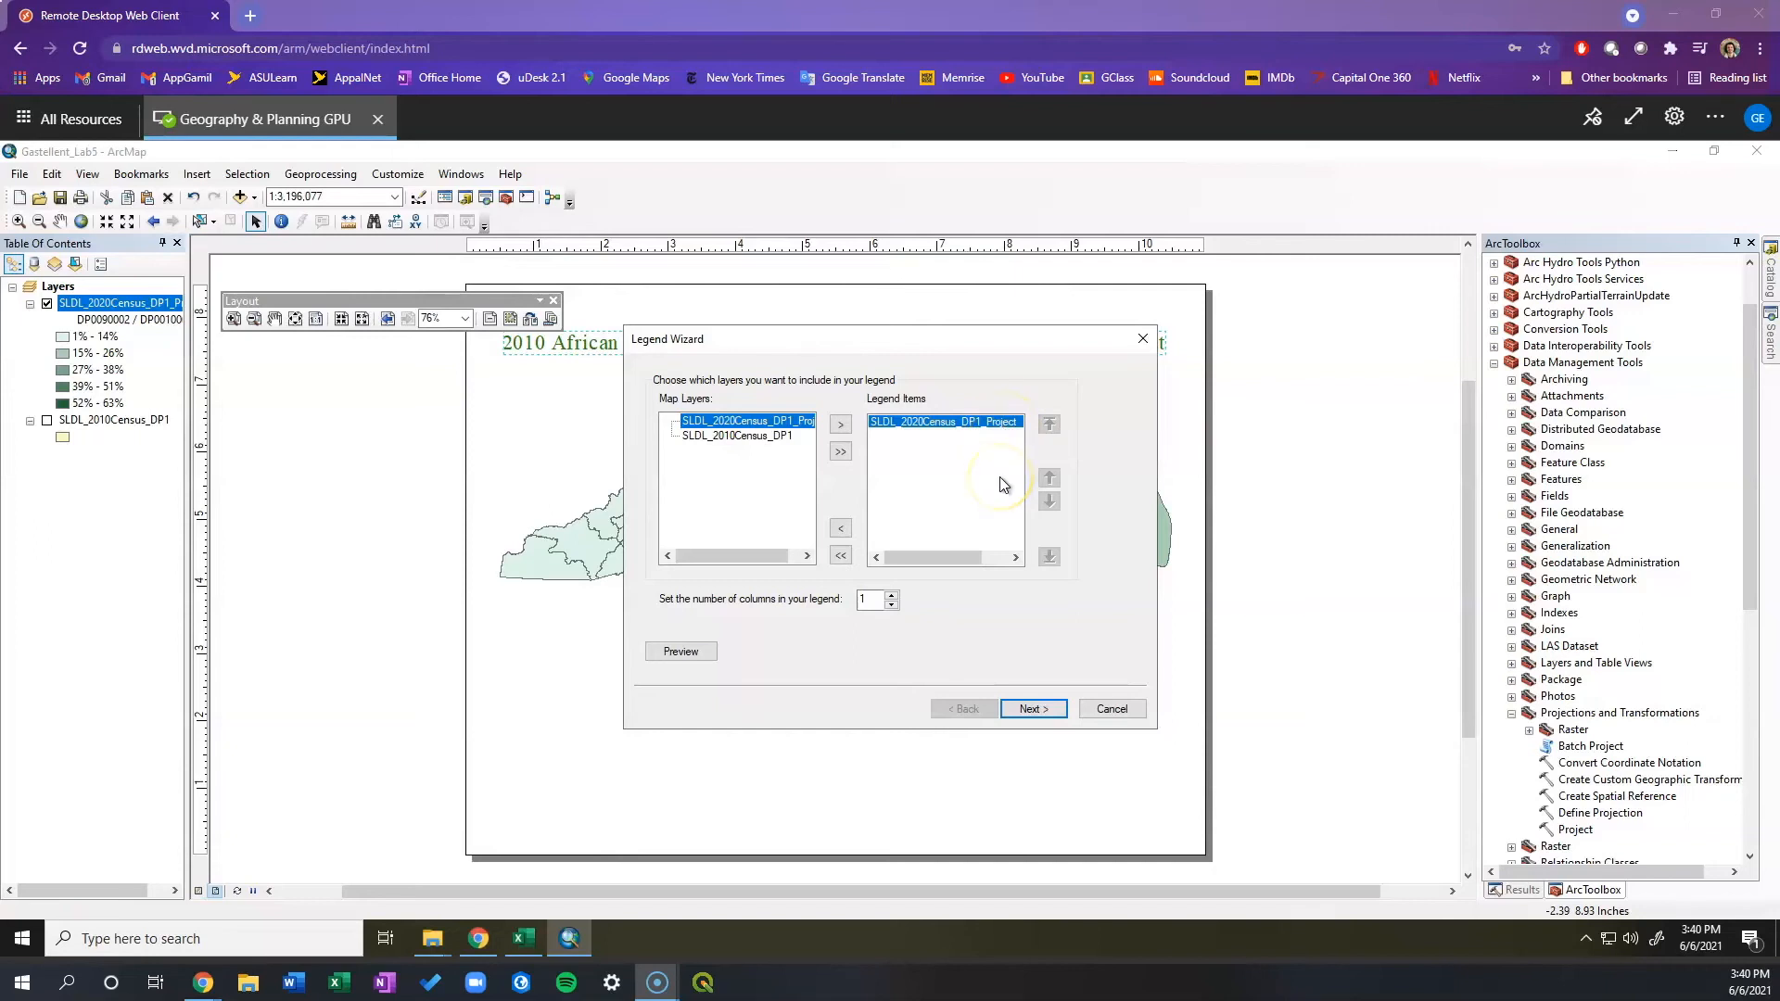
{"action": "left_click", "coordinate": [1011, 715]}
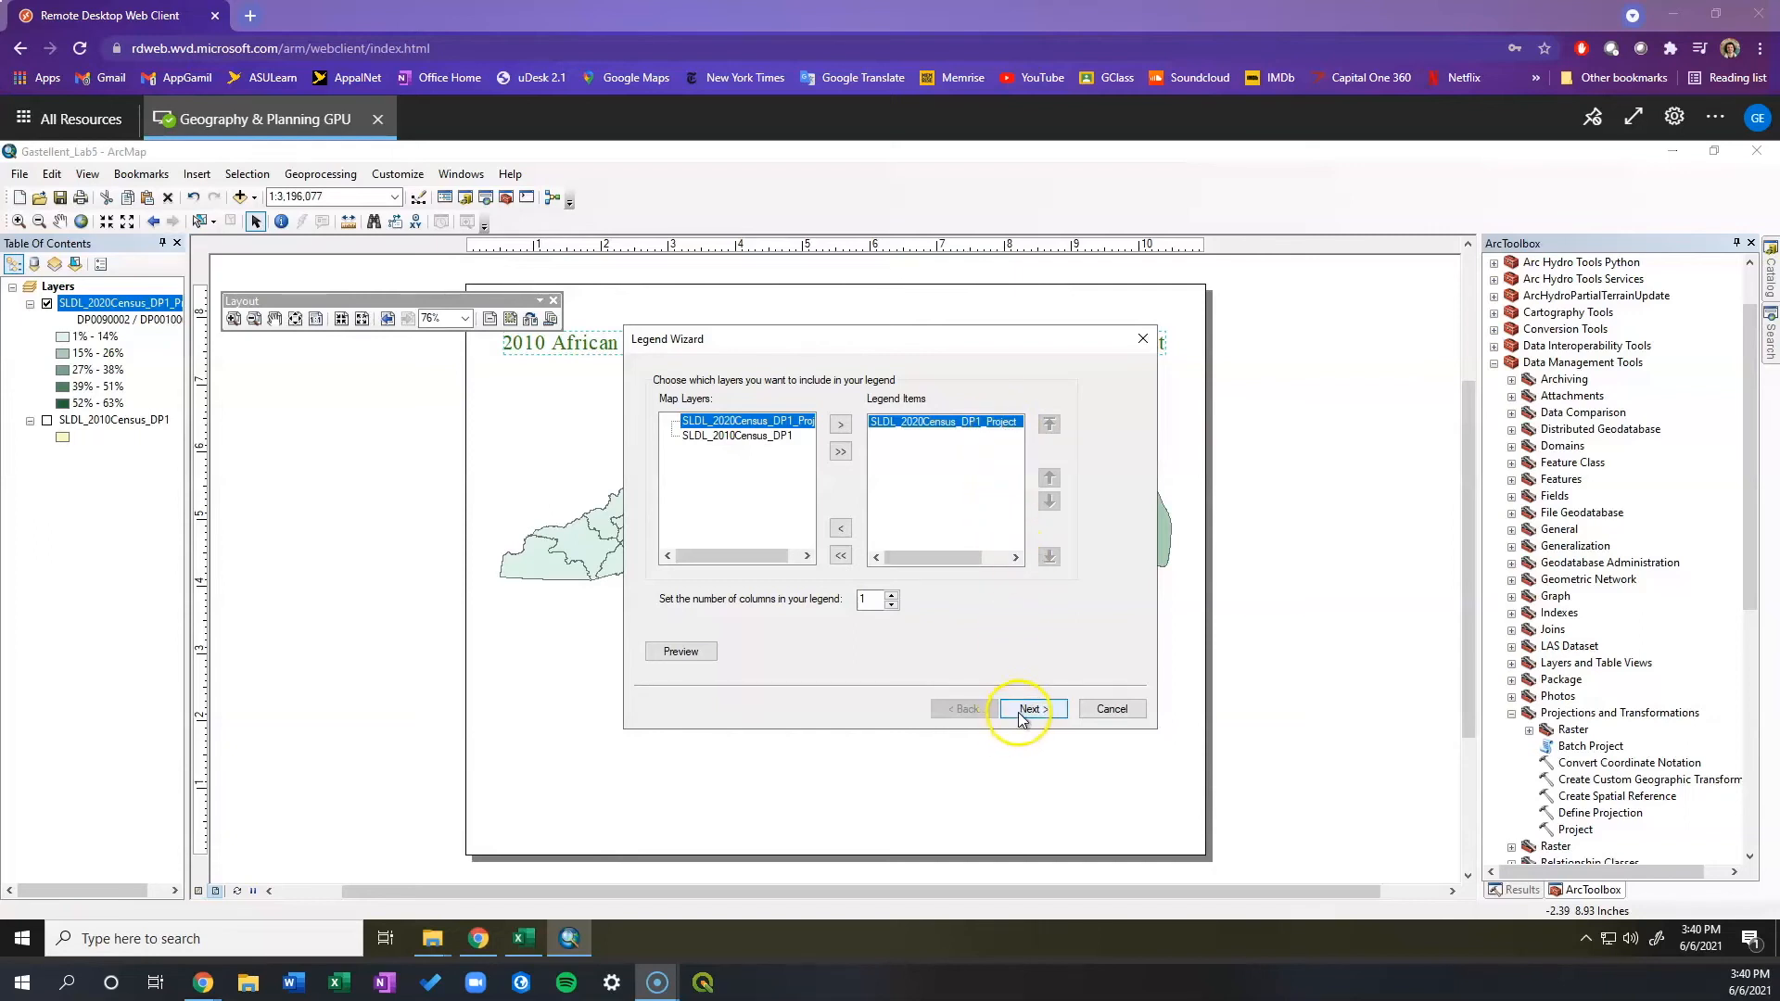
{"action": "left_click", "coordinate": [797, 409]}
{"action": "left_click_drag", "start_coordinate": [797, 409], "coordinate": [588, 404]}
{"action": "key", "text": "BackSpace"}
{"action": "type", "text": "Percentage"}
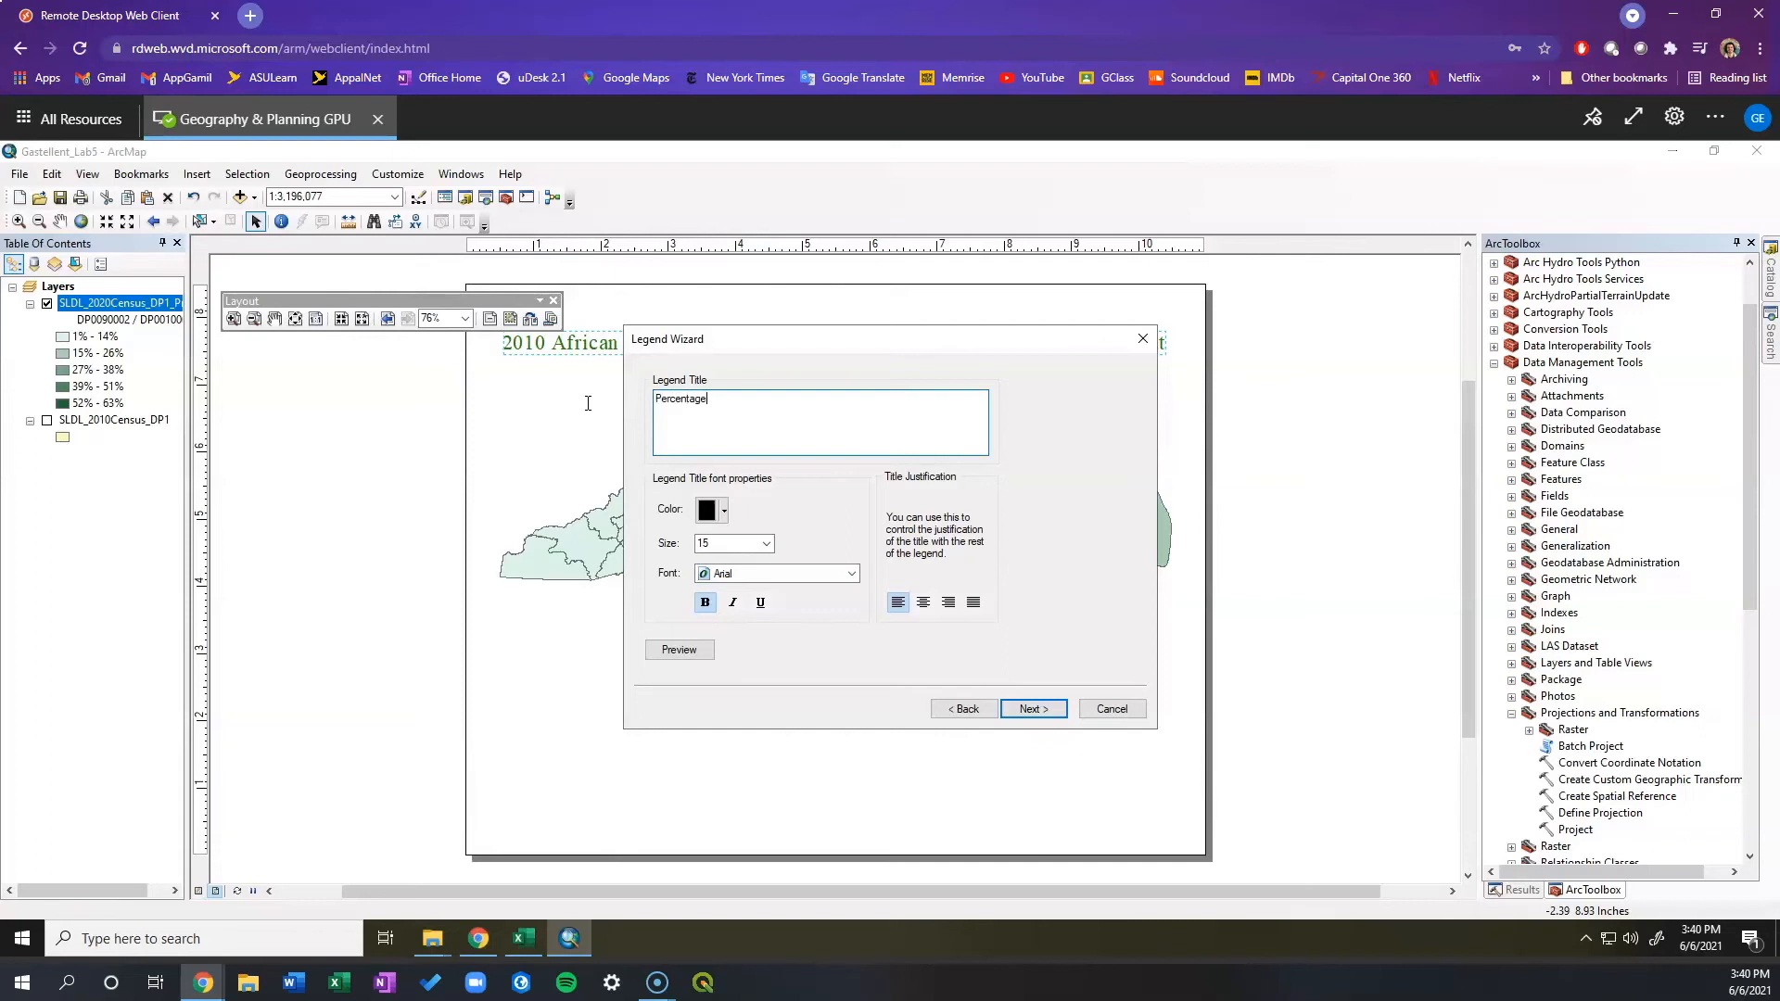
Set the legend title's color to dark green and its font to Times New Roman.
{"action": "left_click", "coordinate": [724, 510]}
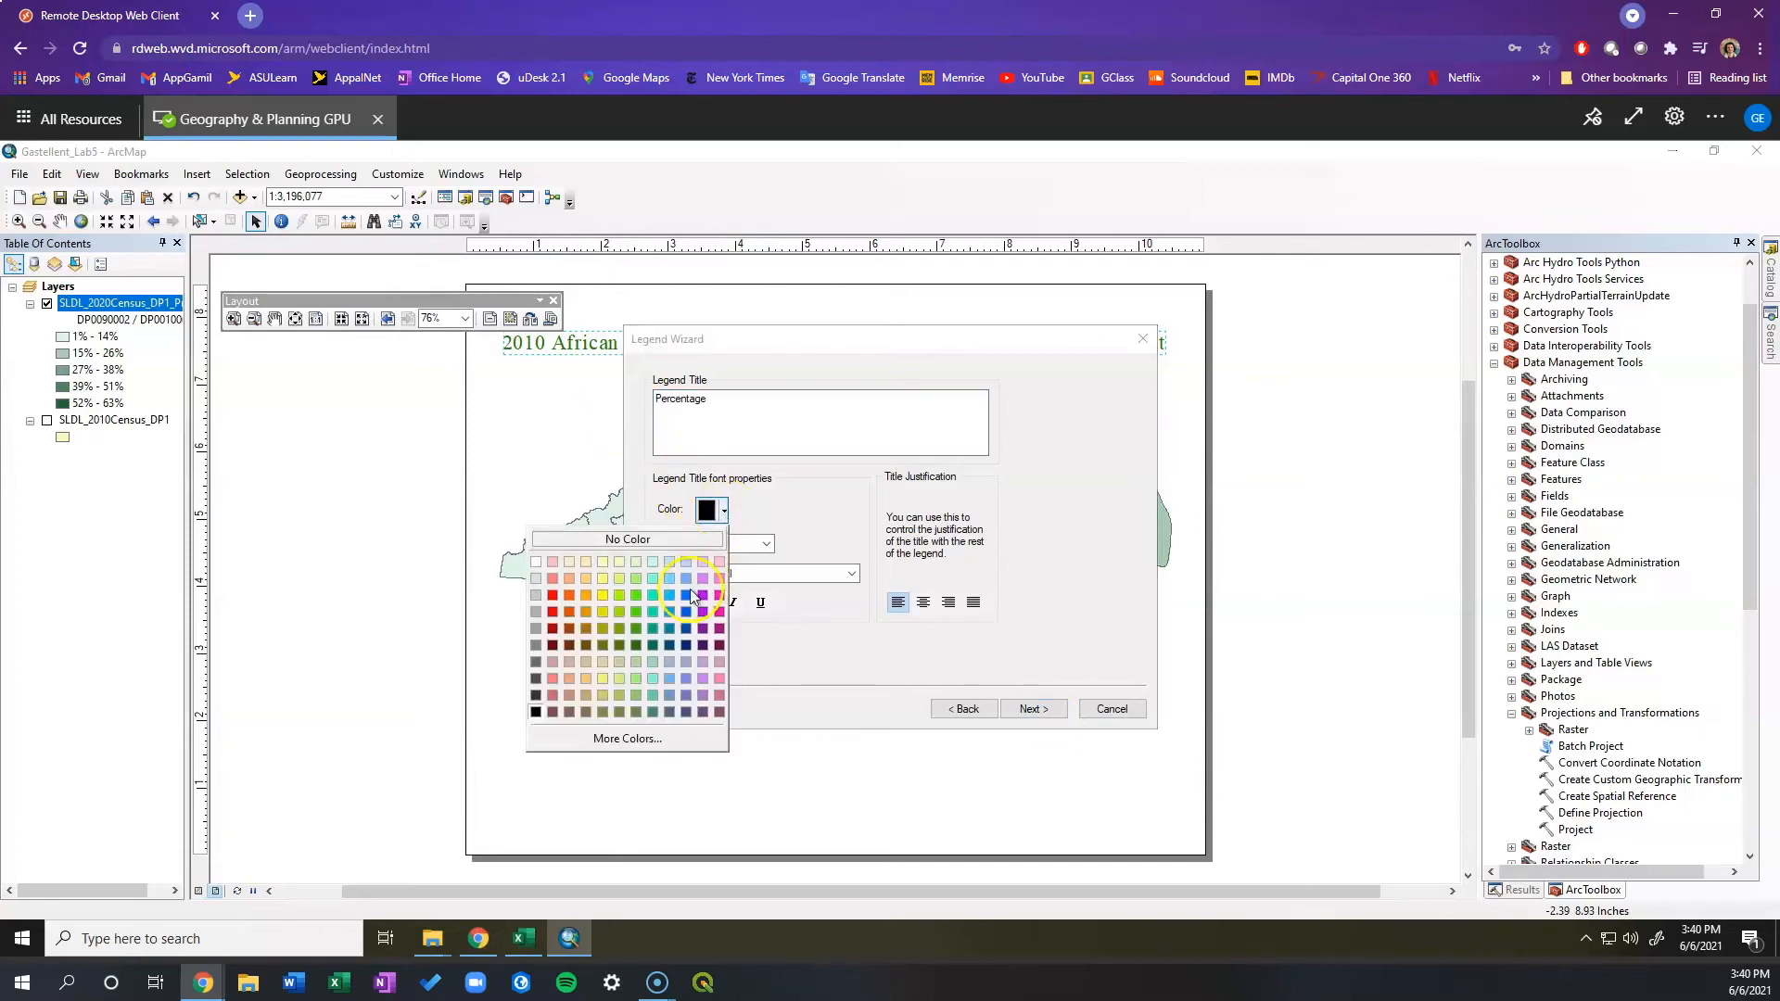
{"action": "left_click", "coordinate": [640, 643]}
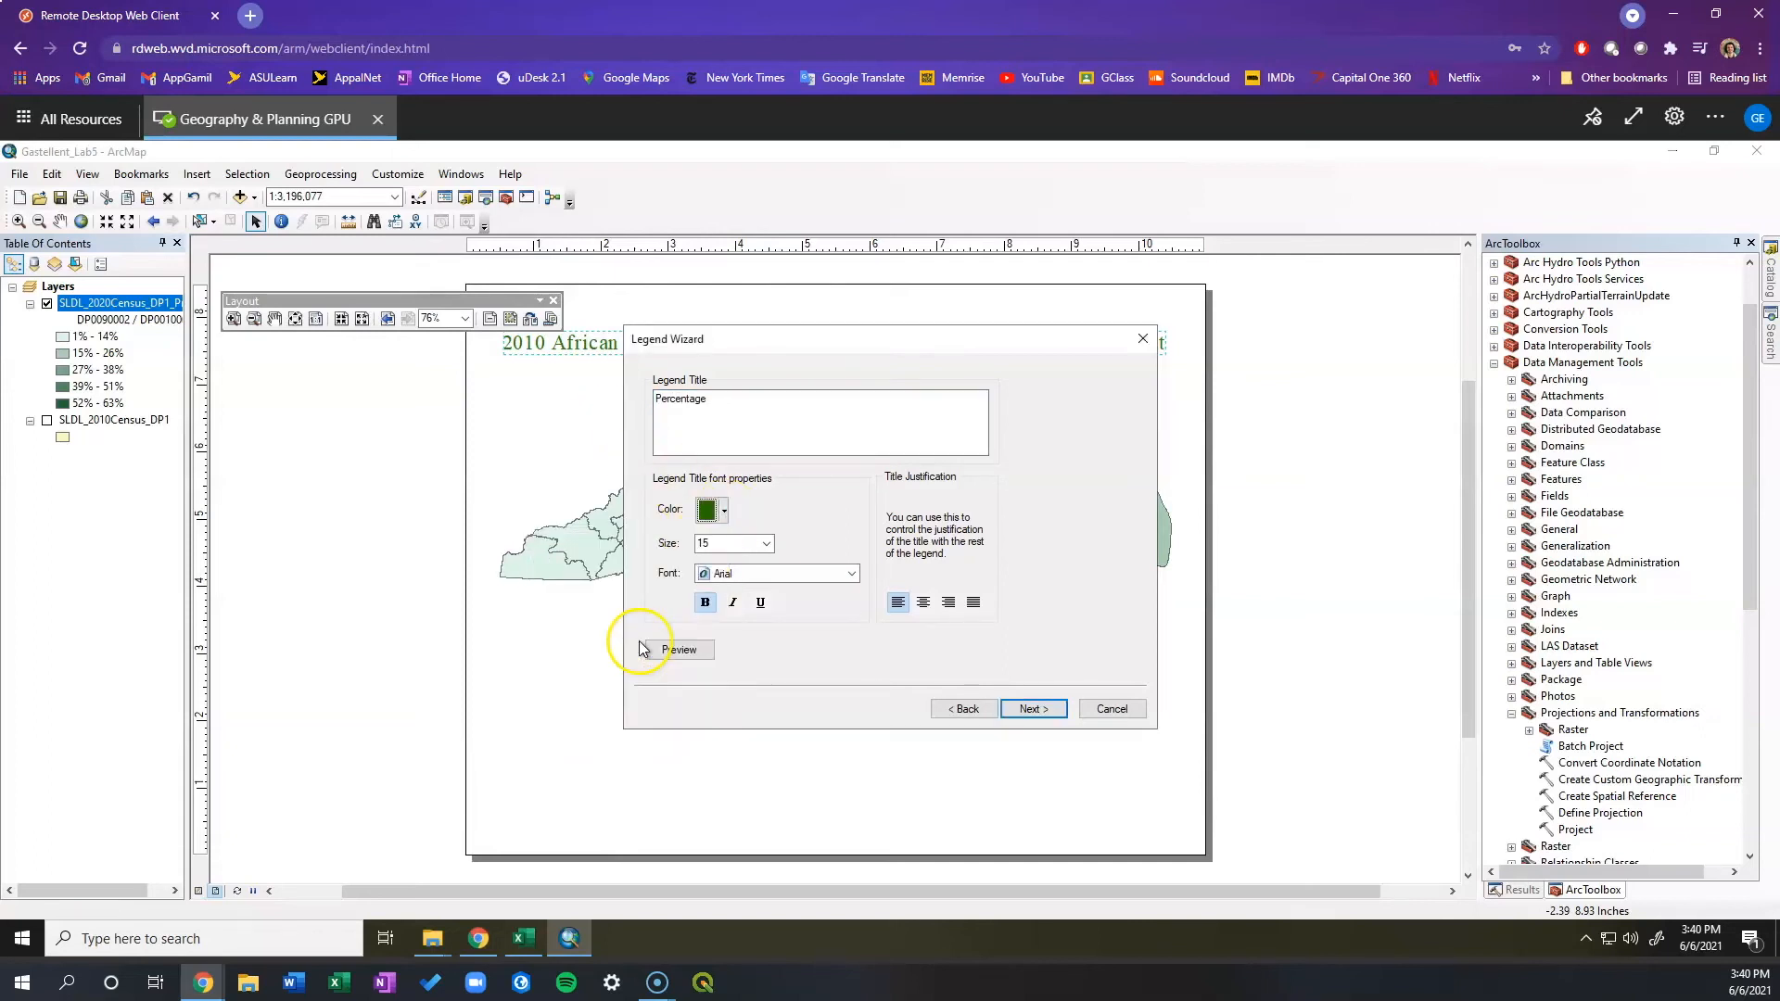
{"action": "left_click", "coordinate": [824, 578]}
{"action": "key", "text": "t"}
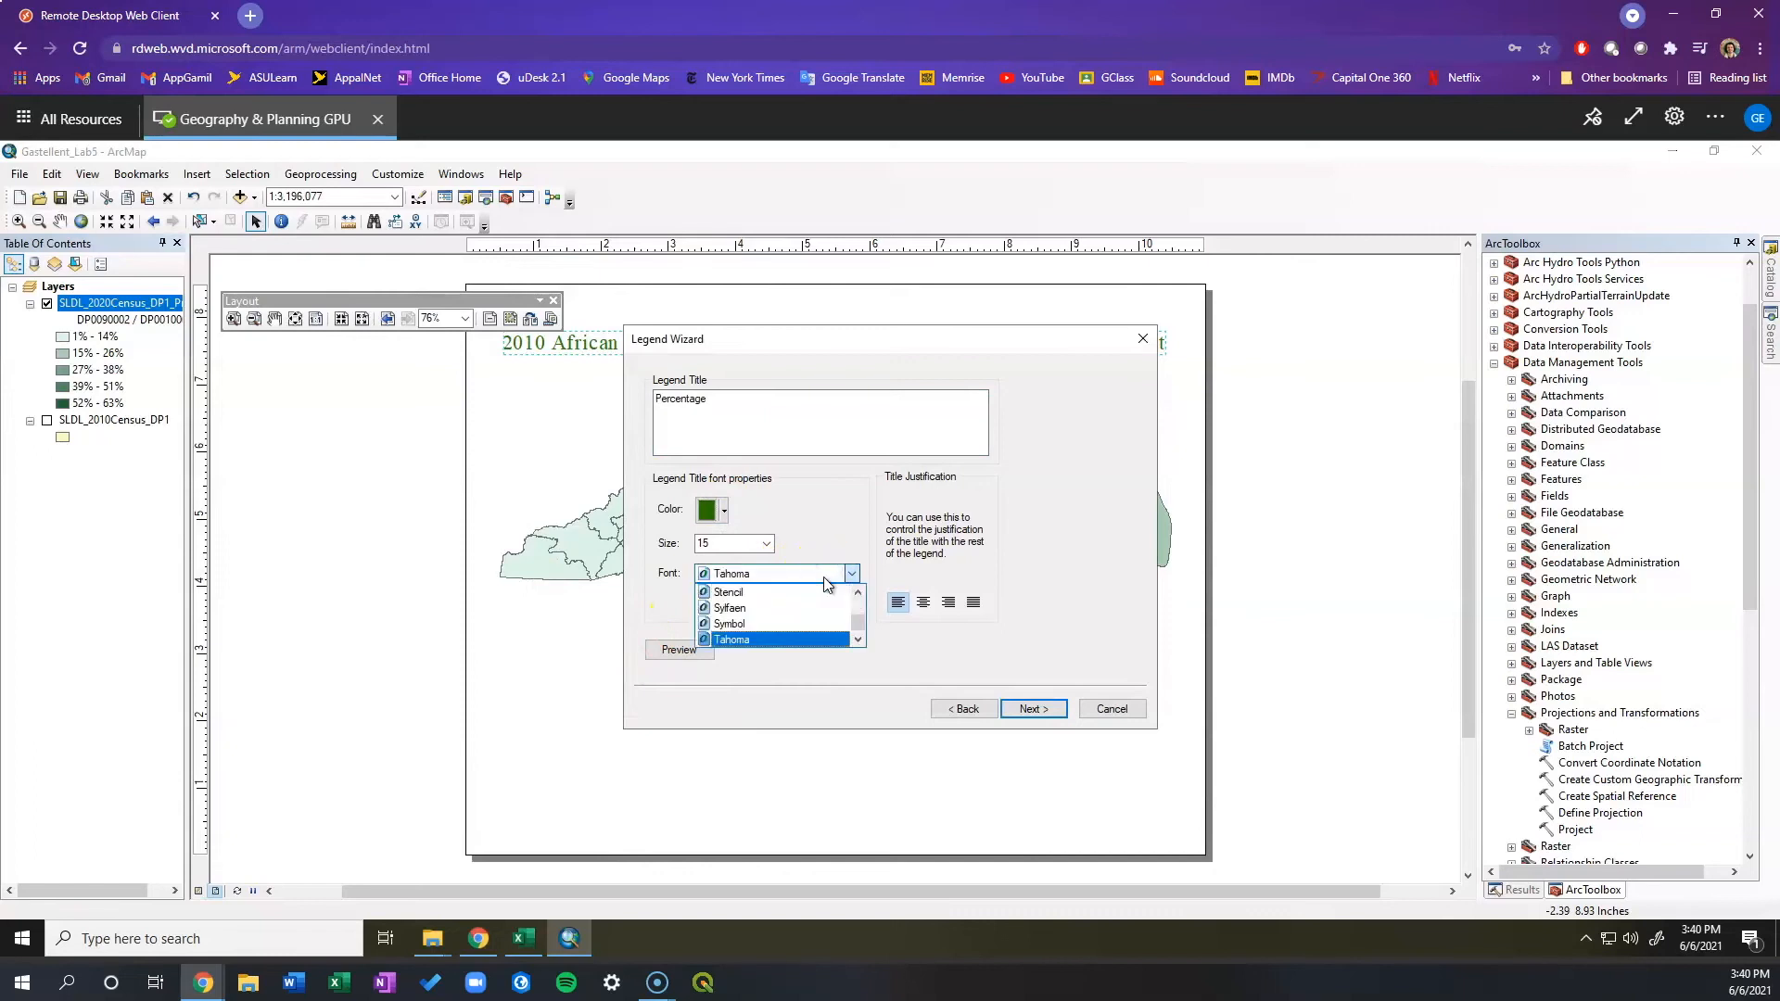
{"action": "left_click", "coordinate": [858, 640]}
{"action": "left_click", "coordinate": [858, 640]}
{"action": "left_click", "coordinate": [858, 639]}
{"action": "left_click", "coordinate": [858, 642]}
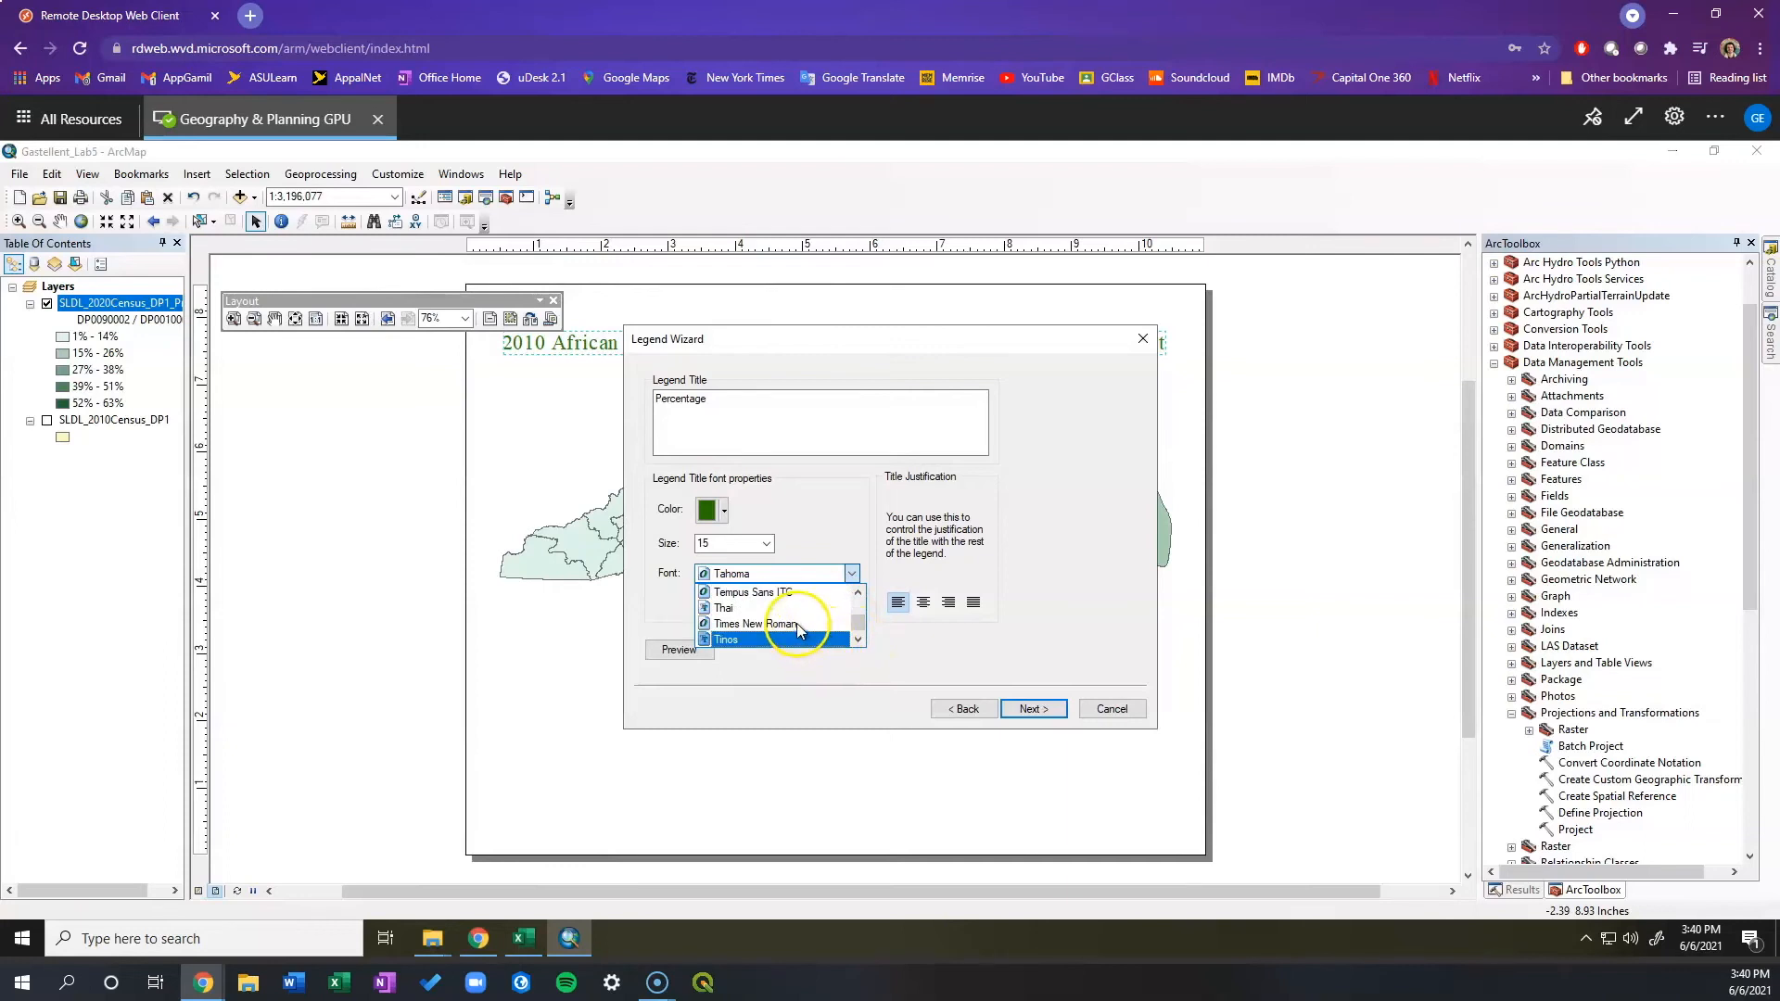
{"action": "left_click", "coordinate": [798, 625]}
{"action": "left_click", "coordinate": [1029, 708]}
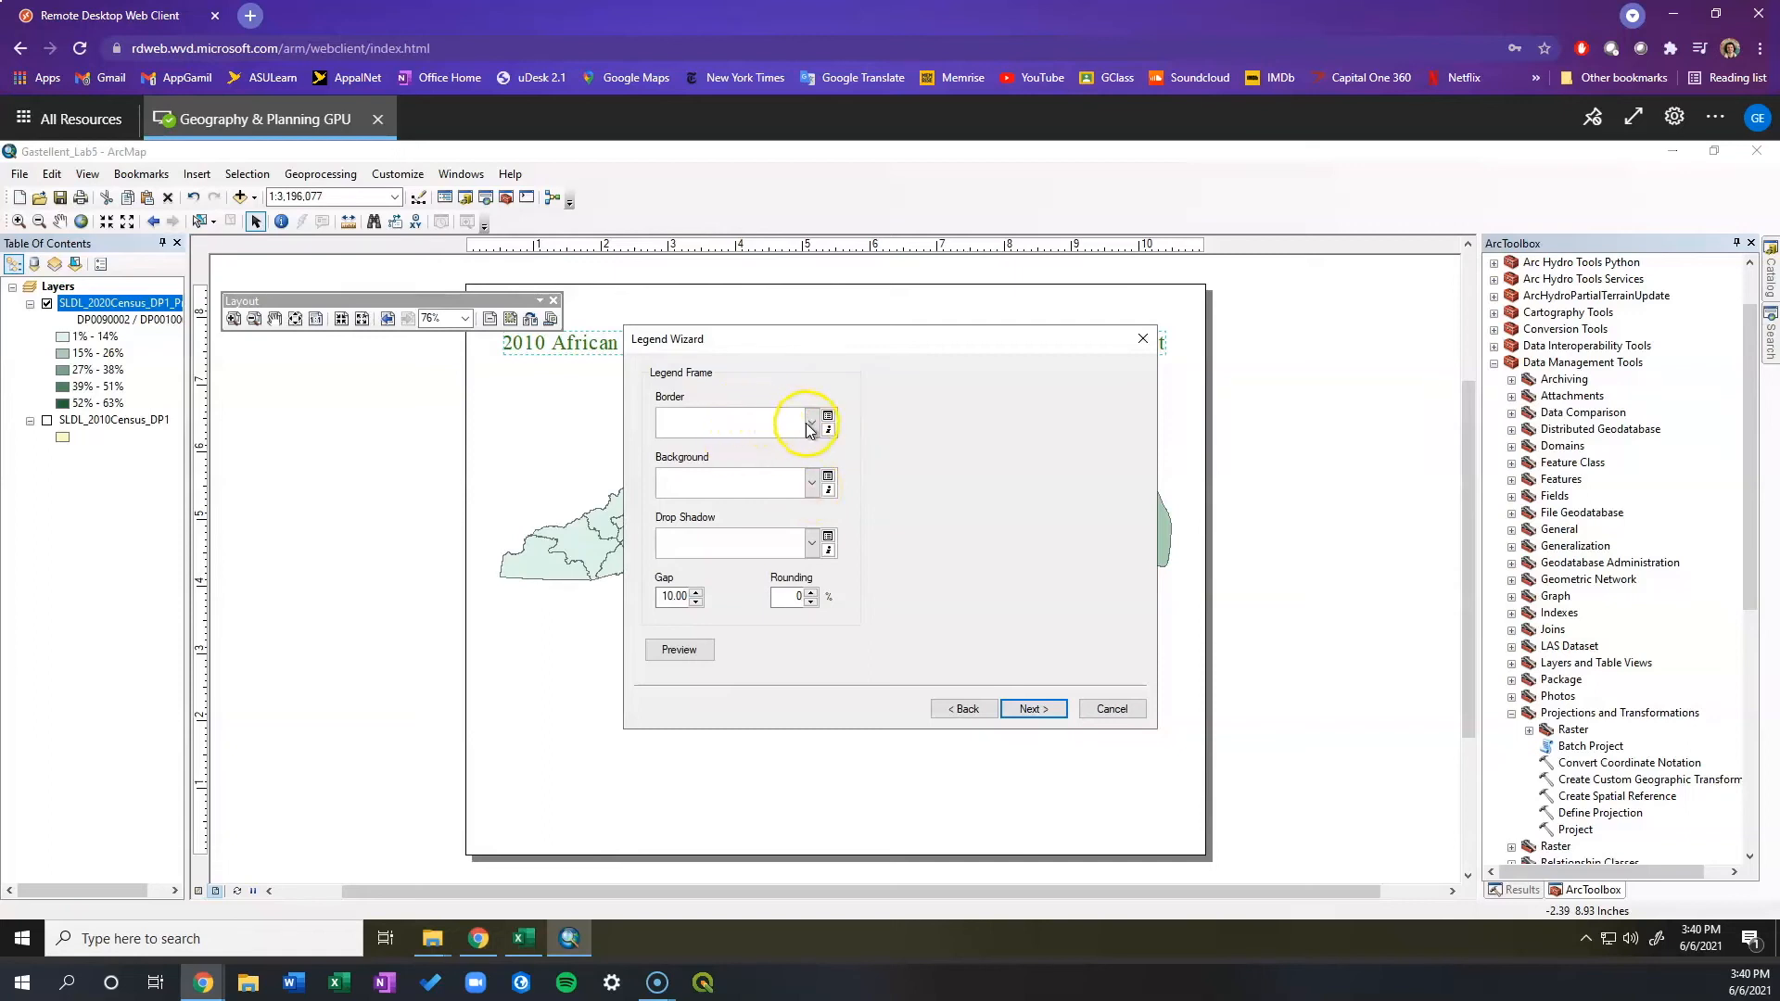
Finish the legend without a frame, keeping the default patches and spacing, and place it in the page's lower-left corner.
{"action": "left_click", "coordinate": [1024, 709]}
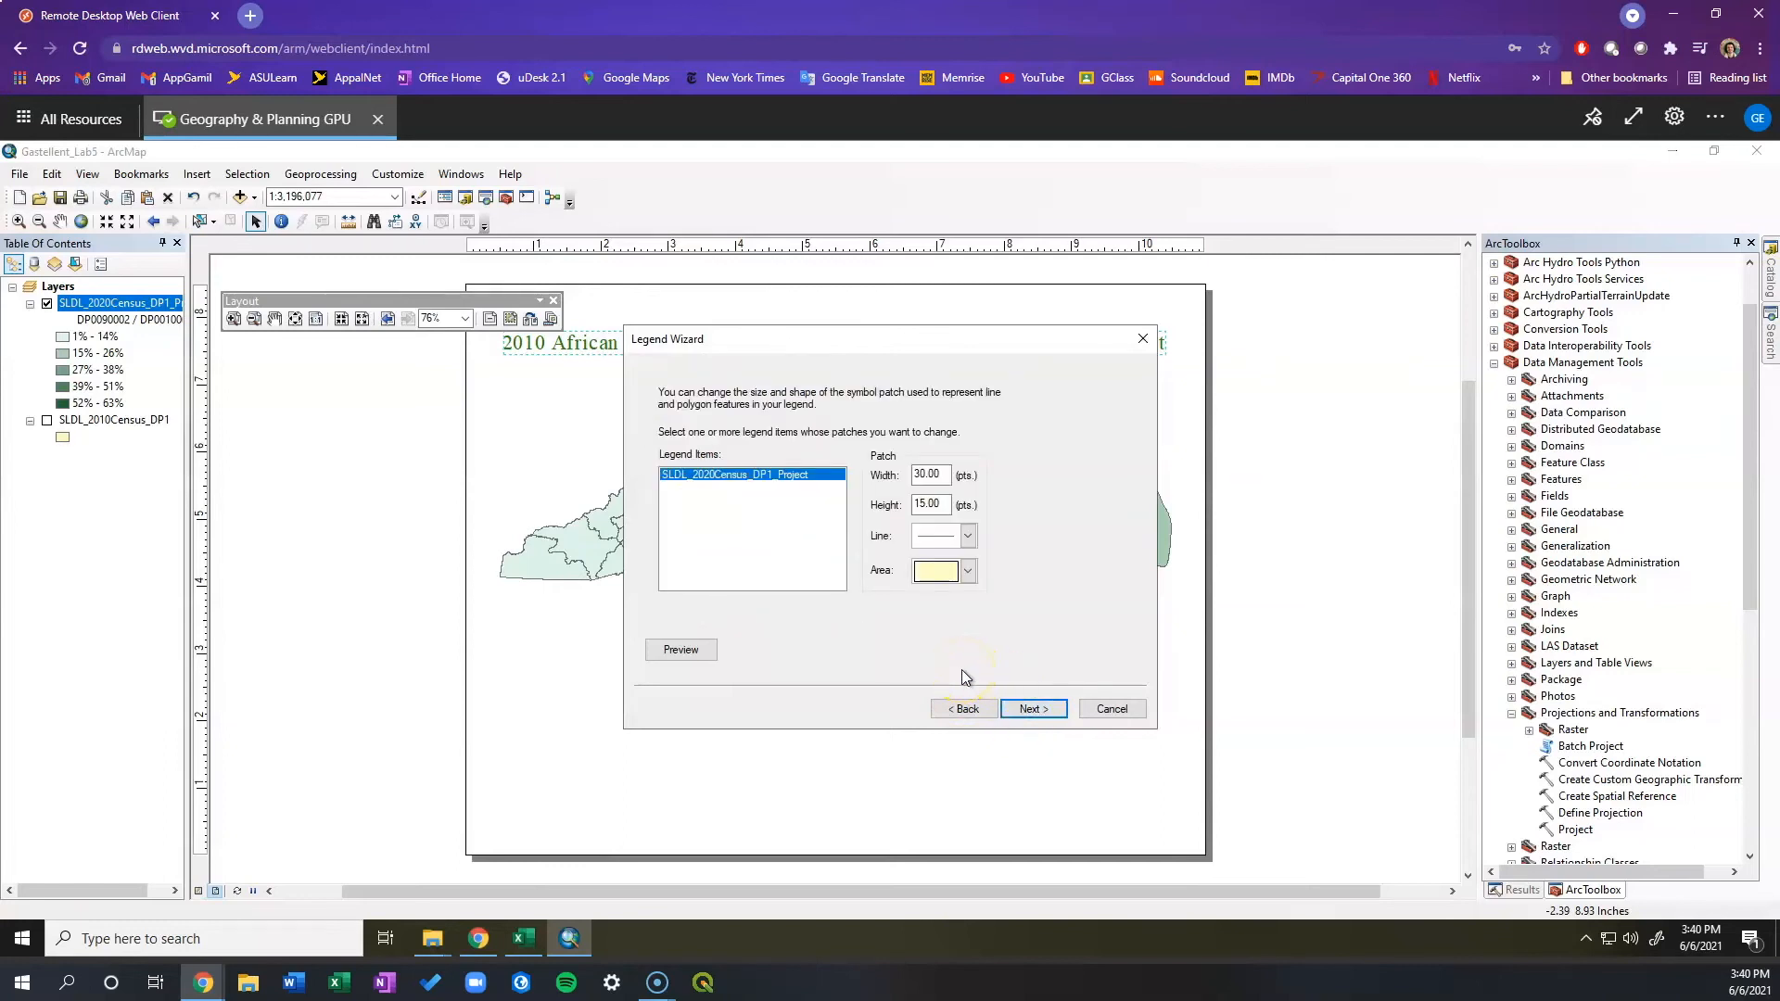
{"action": "left_click", "coordinate": [1016, 709]}
{"action": "left_click", "coordinate": [1013, 706]}
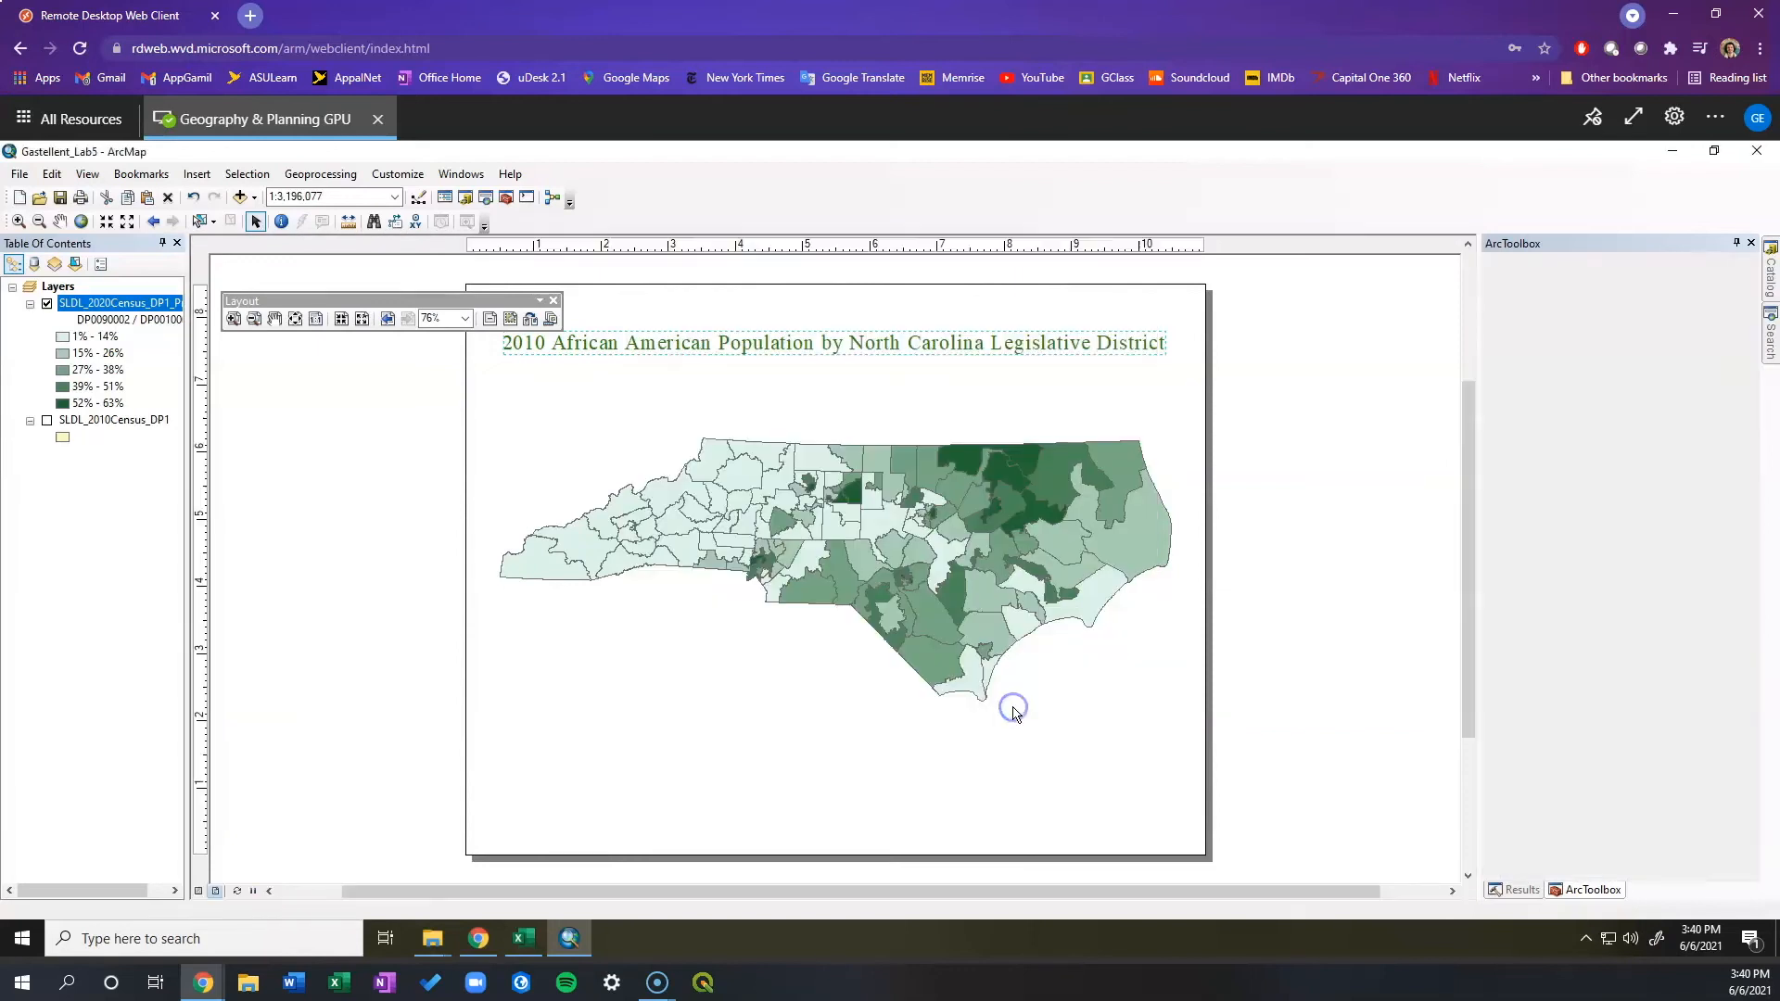
{"action": "left_click", "coordinate": [622, 710]}
{"action": "left_click_drag", "start_coordinate": [753, 607], "coordinate": [598, 763]}
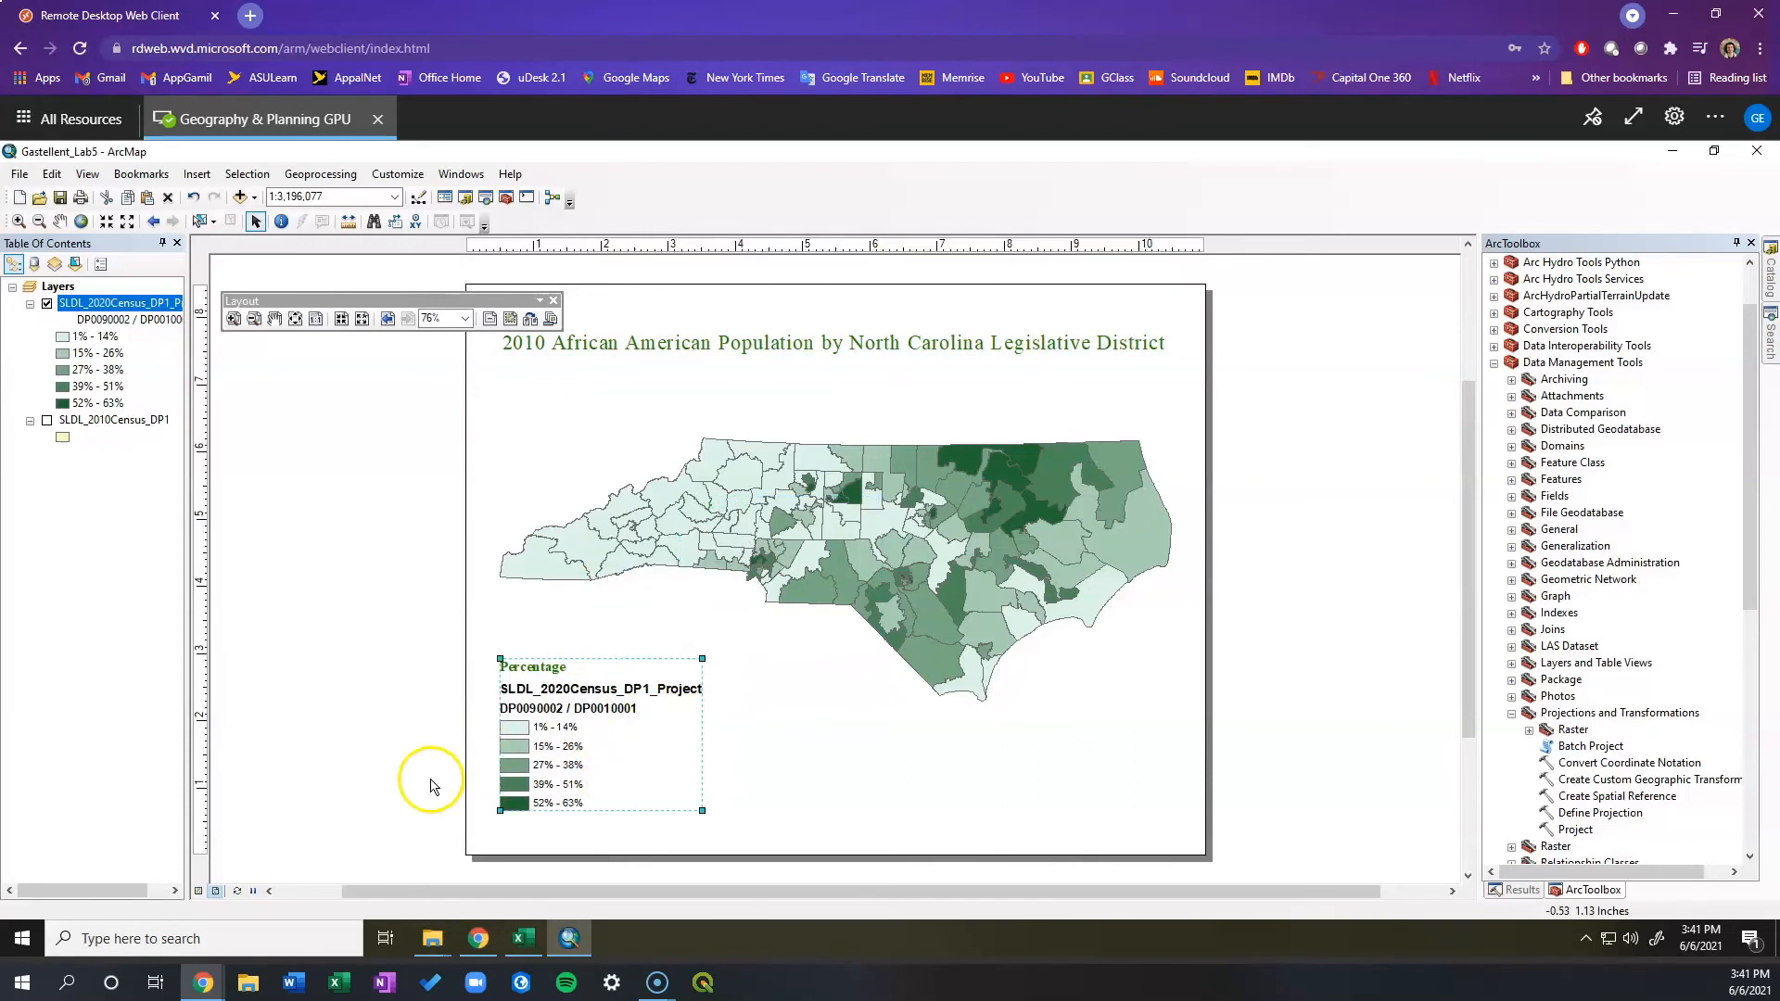
{"action": "left_click", "coordinate": [39, 962]}
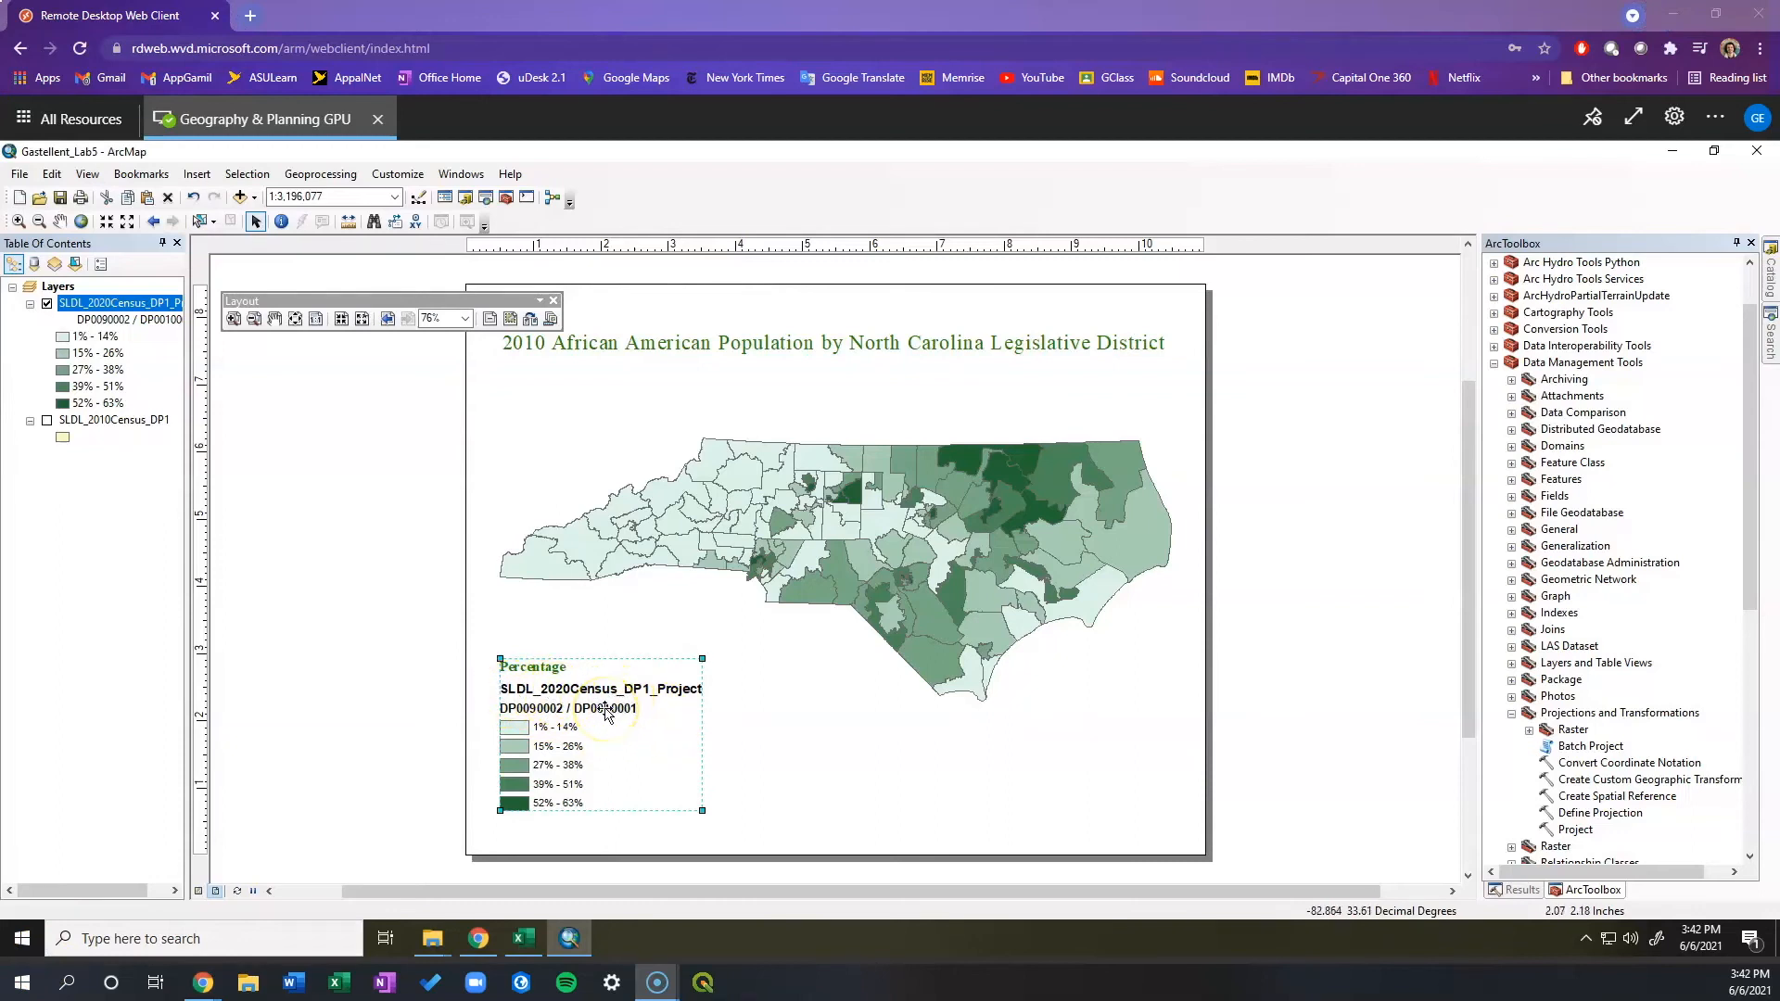
Change the legend item style to Horizontal Single Symbol Label Only and enlarge the legend slightly in the page's lower-left corner.
{"action": "double_click", "coordinate": [608, 712]}
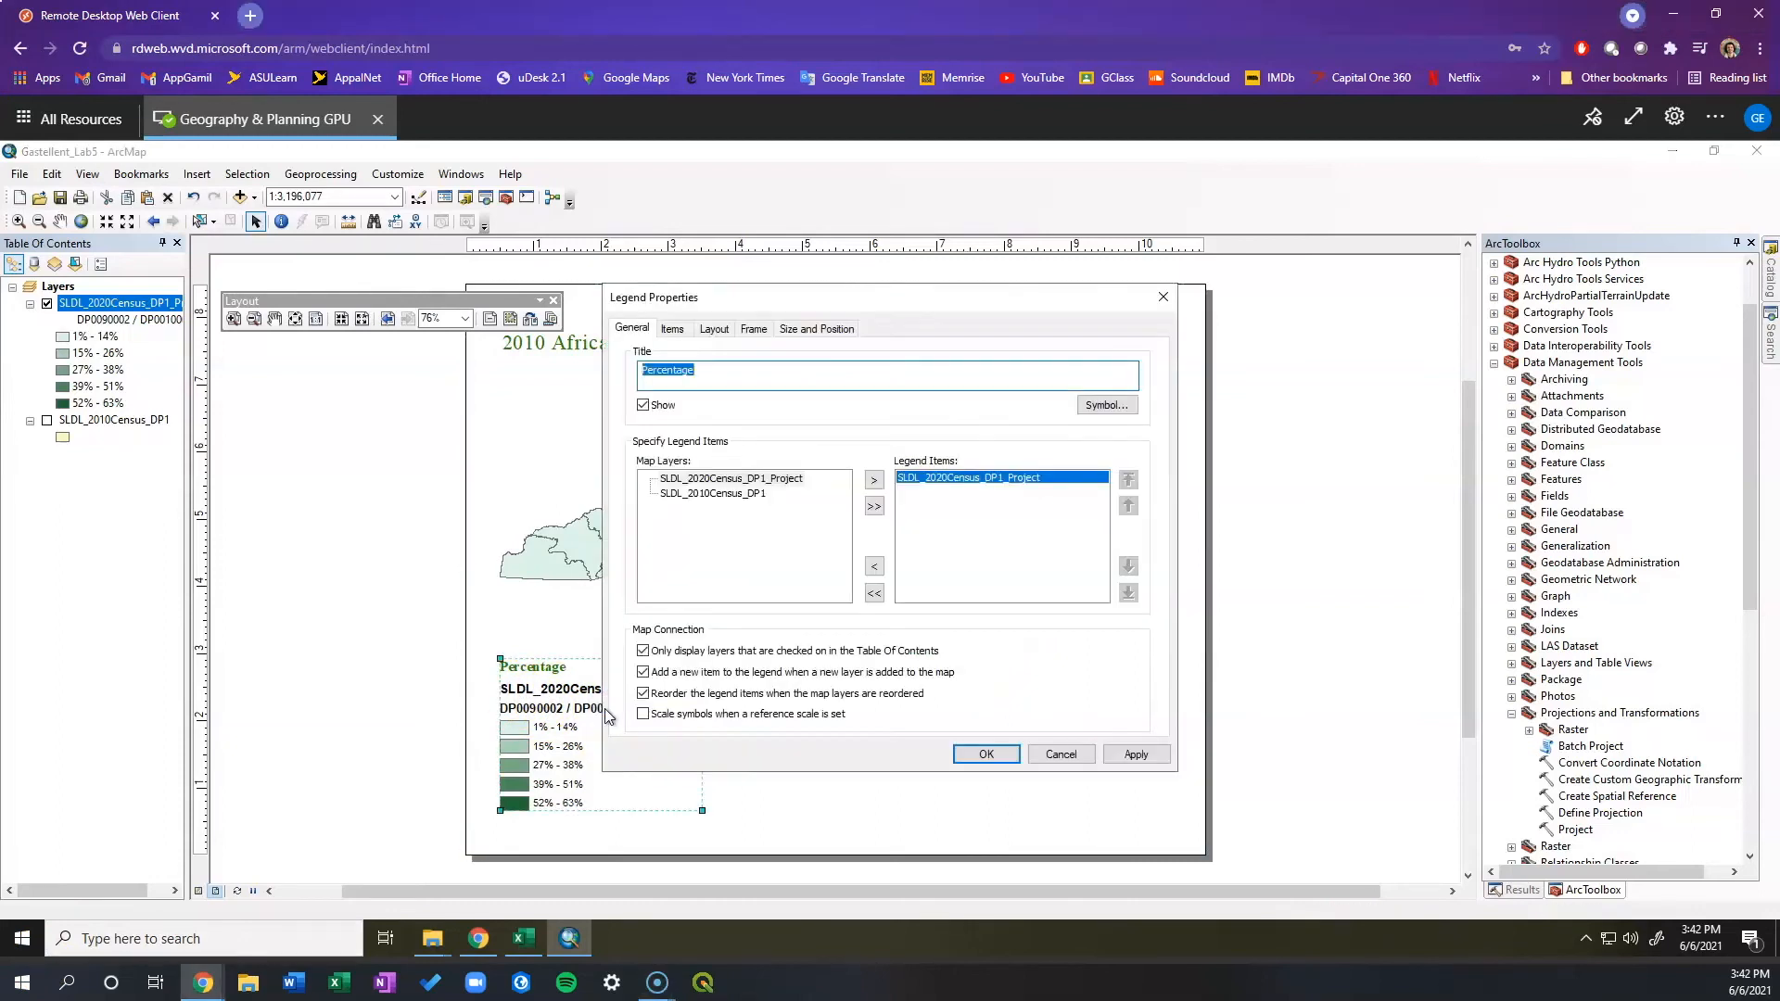
{"action": "left_click", "coordinate": [676, 330]}
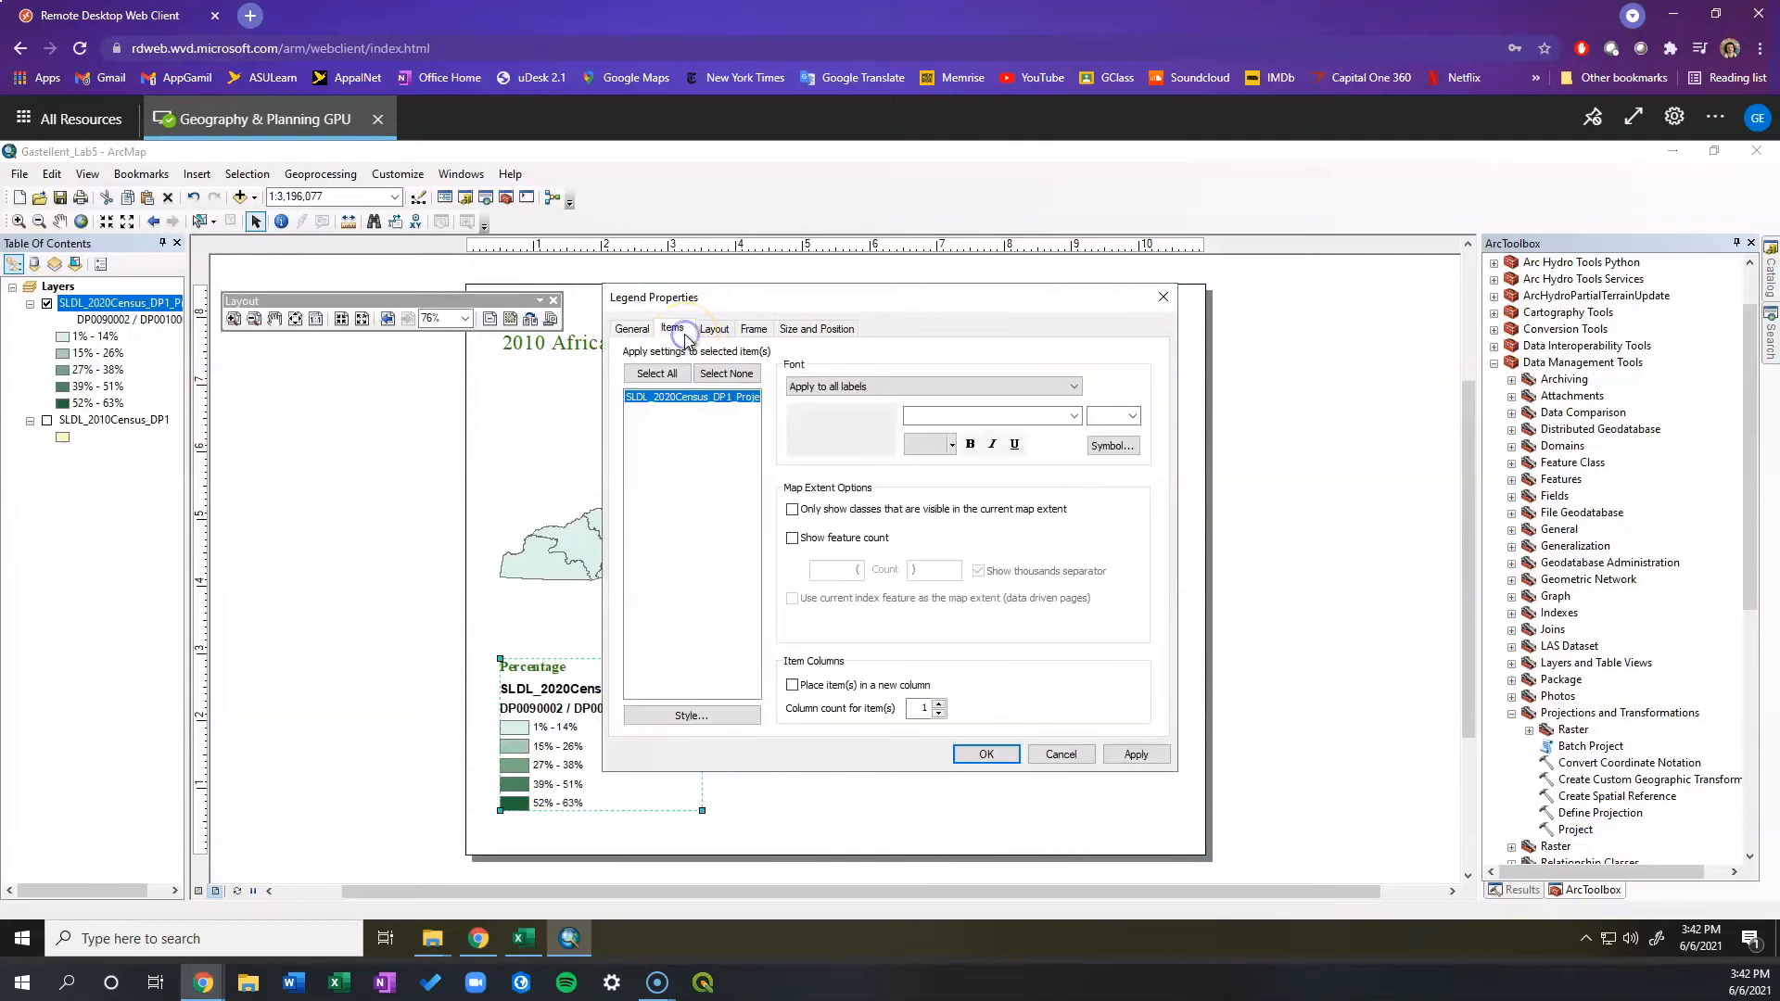
{"action": "left_click", "coordinate": [736, 711]}
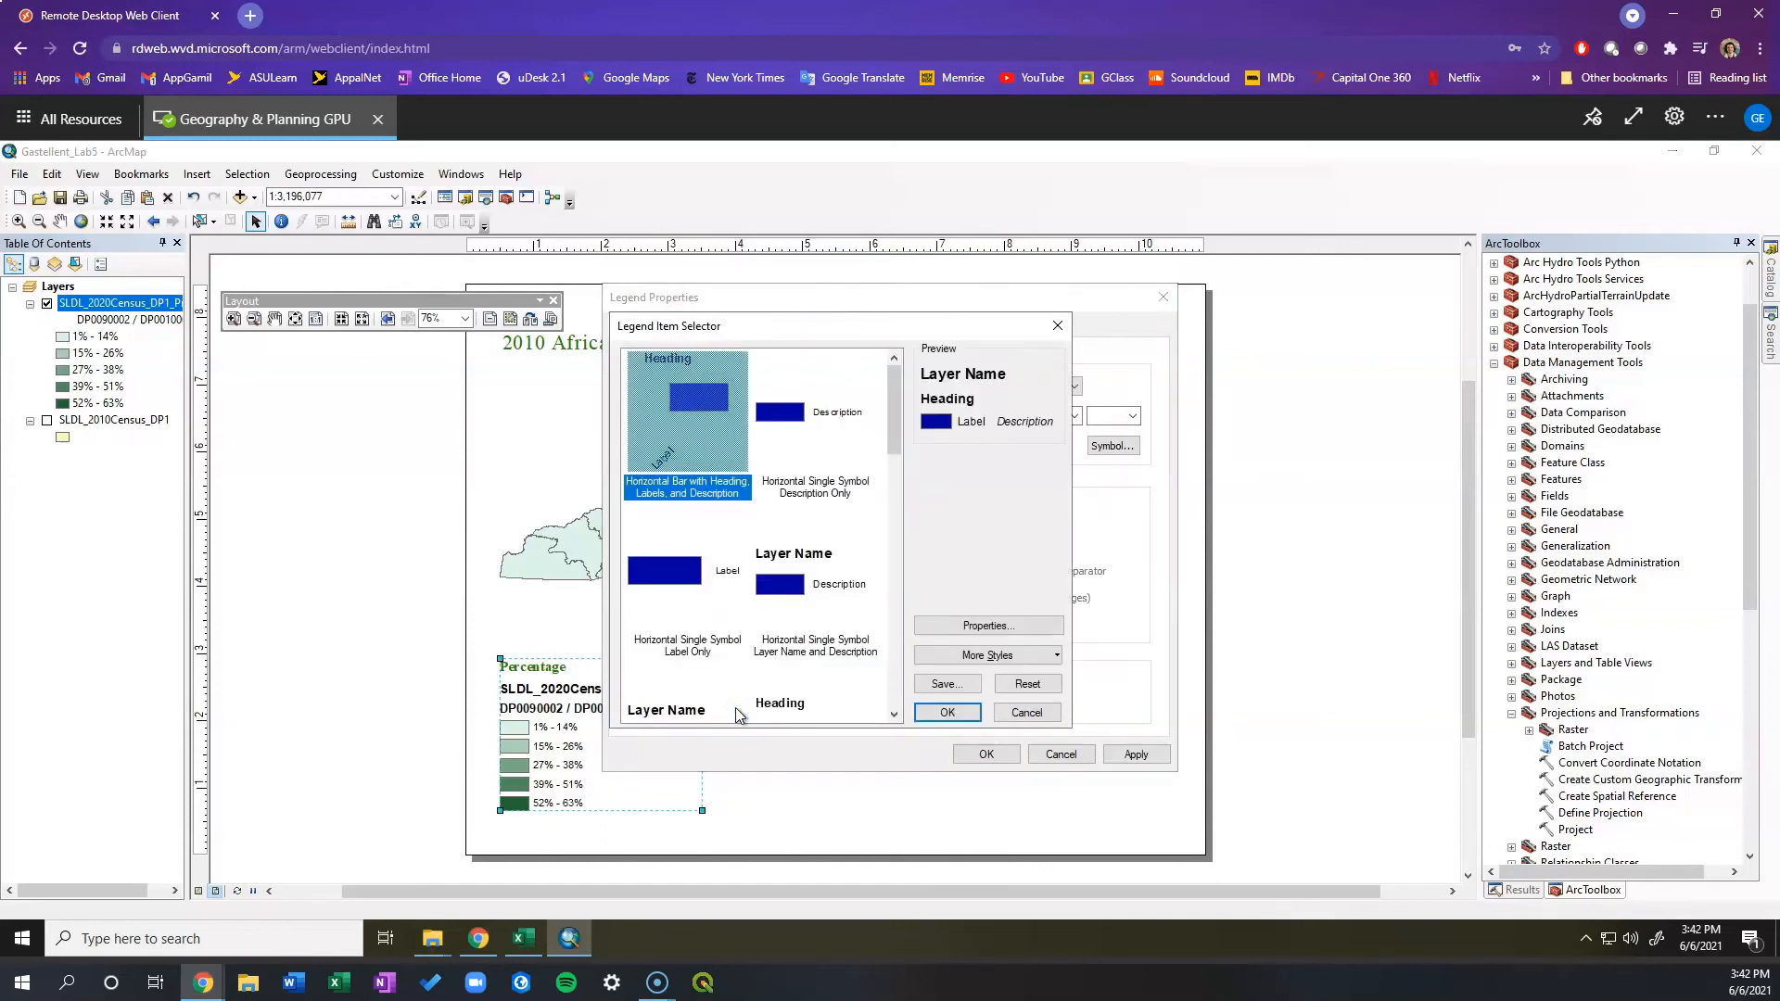
{"action": "left_click", "coordinate": [694, 611]}
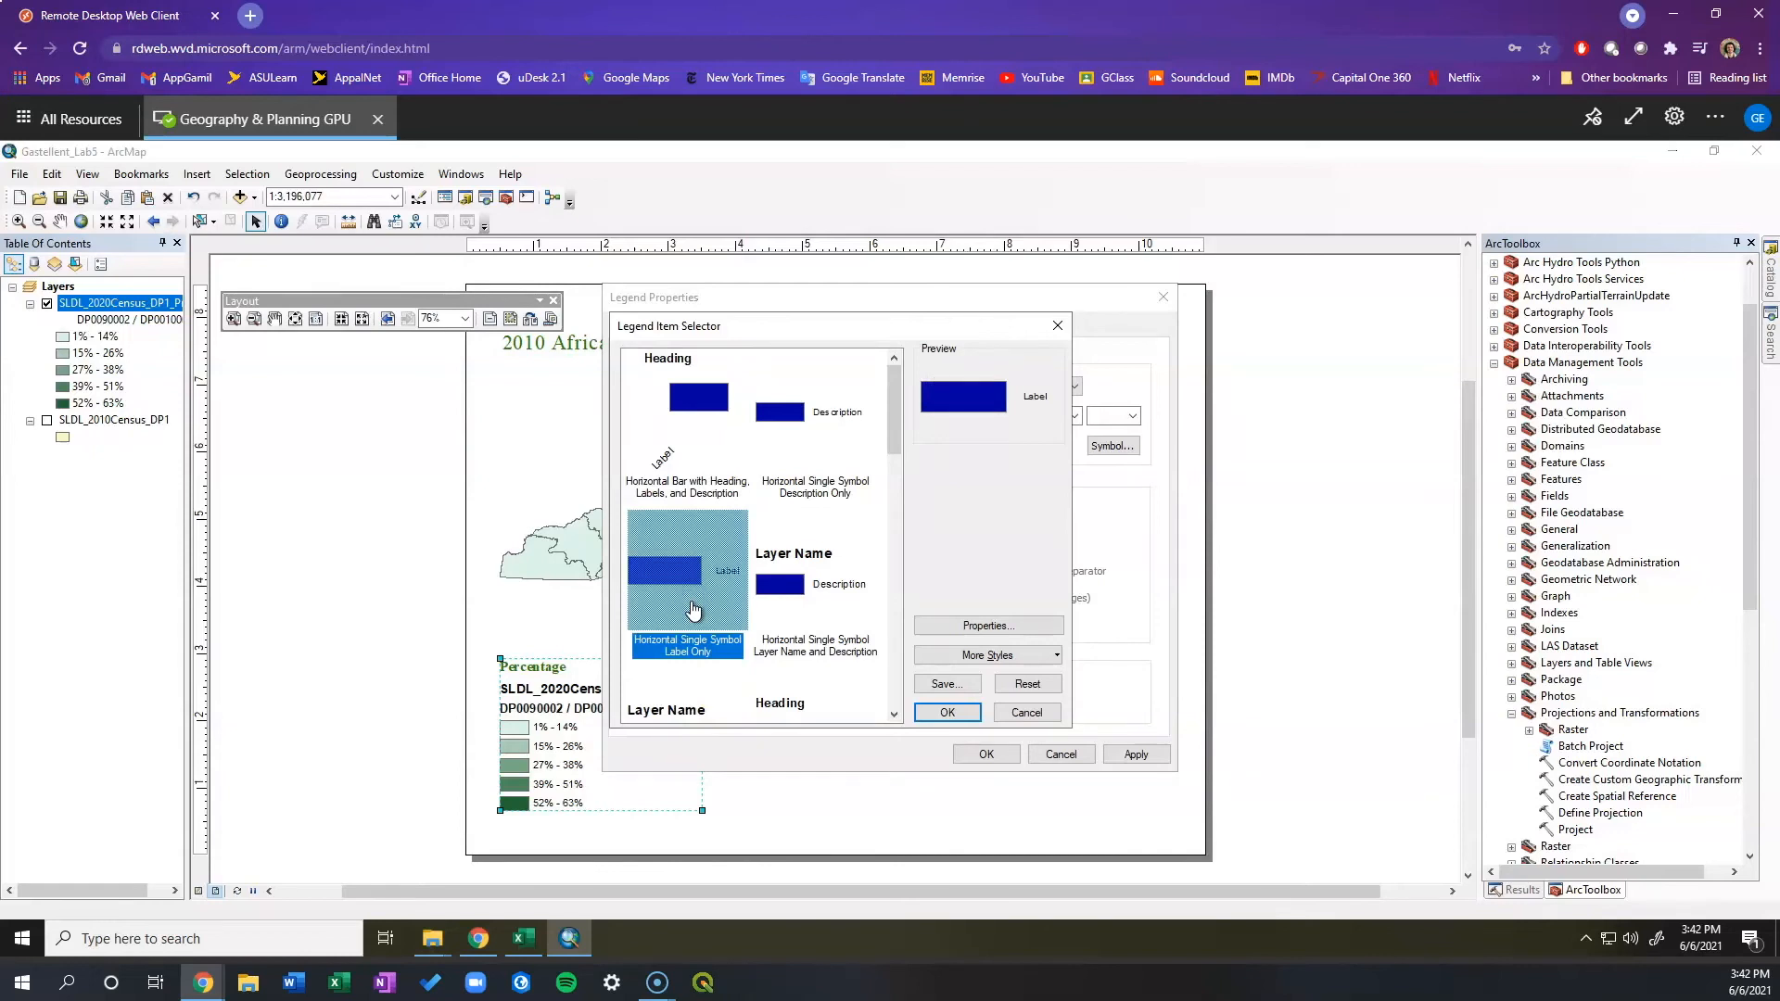
{"action": "left_click", "coordinate": [931, 714]}
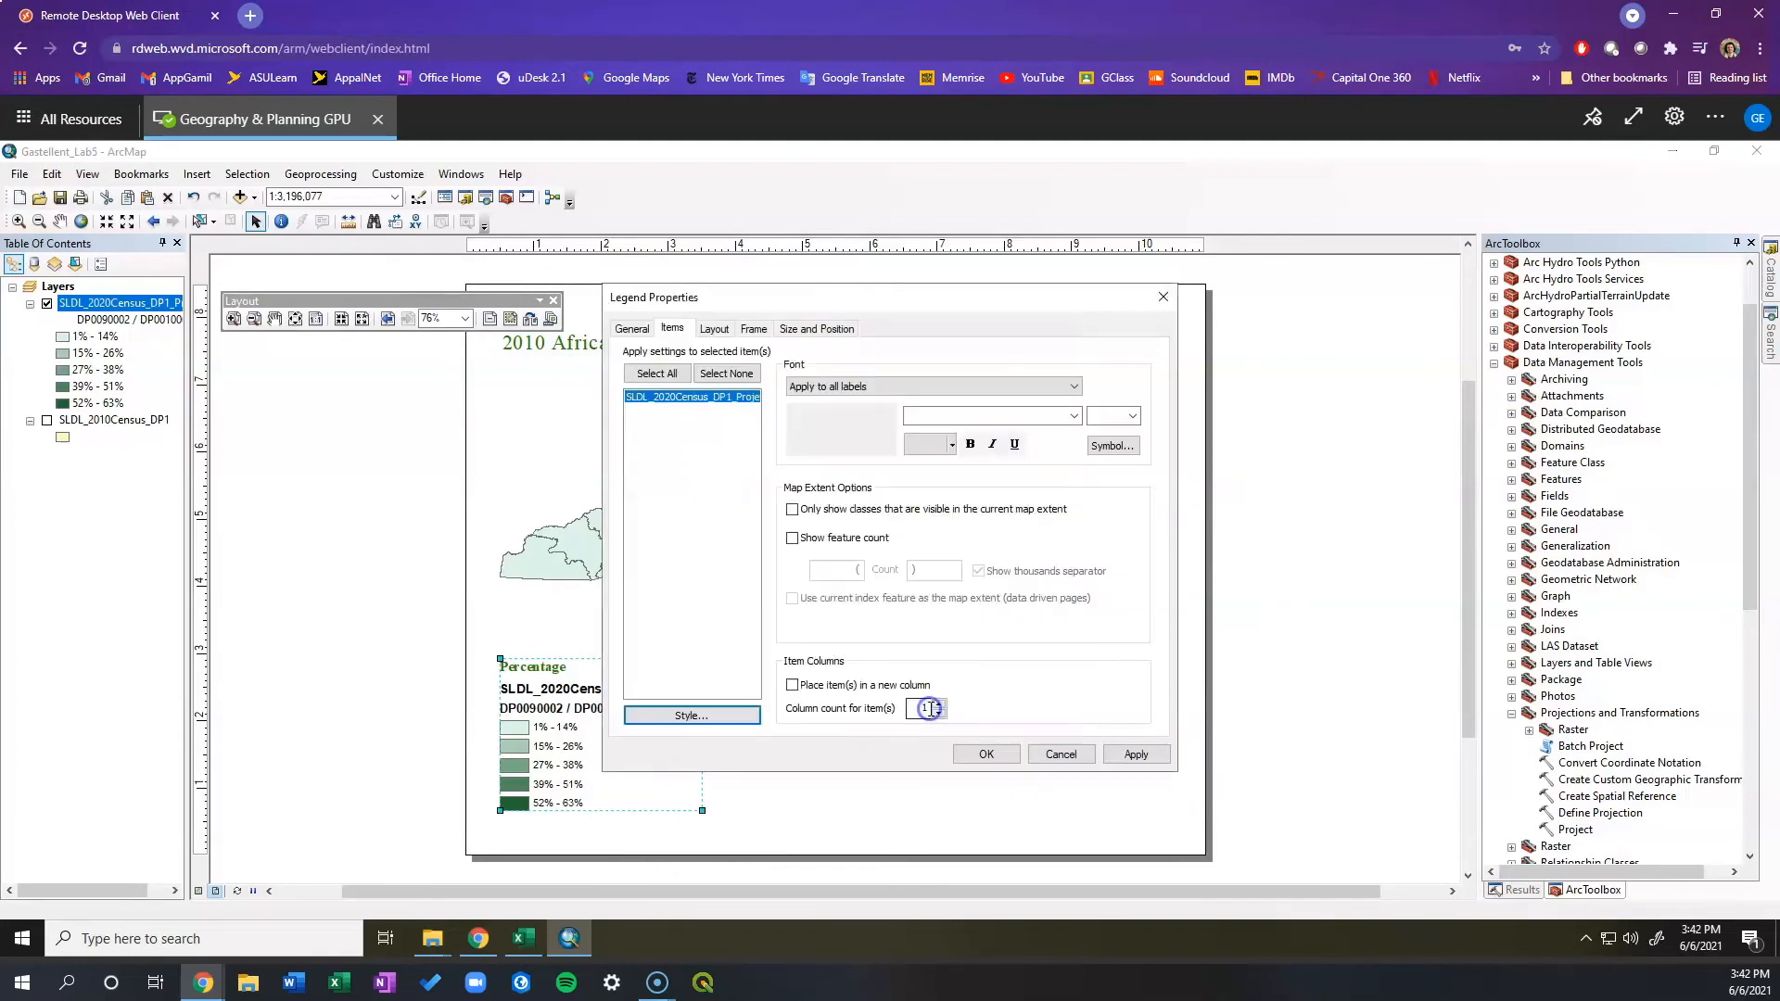
{"action": "left_click", "coordinate": [1134, 754]}
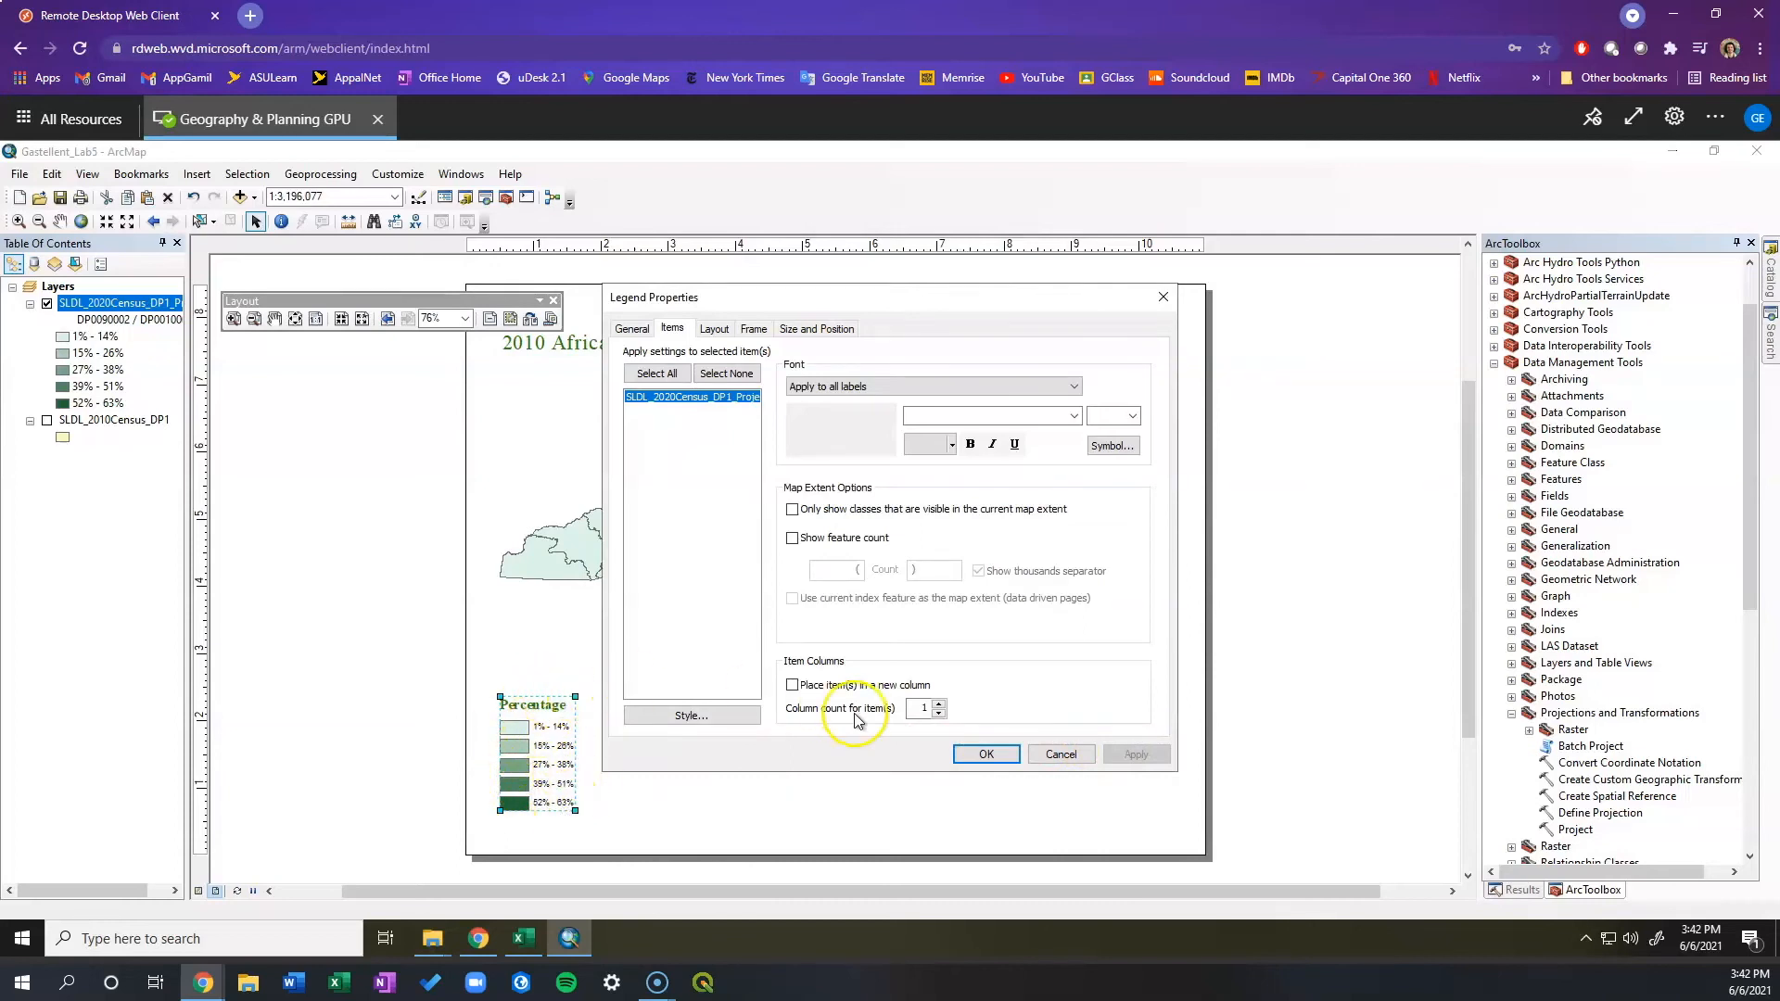
{"action": "left_click", "coordinate": [981, 753]}
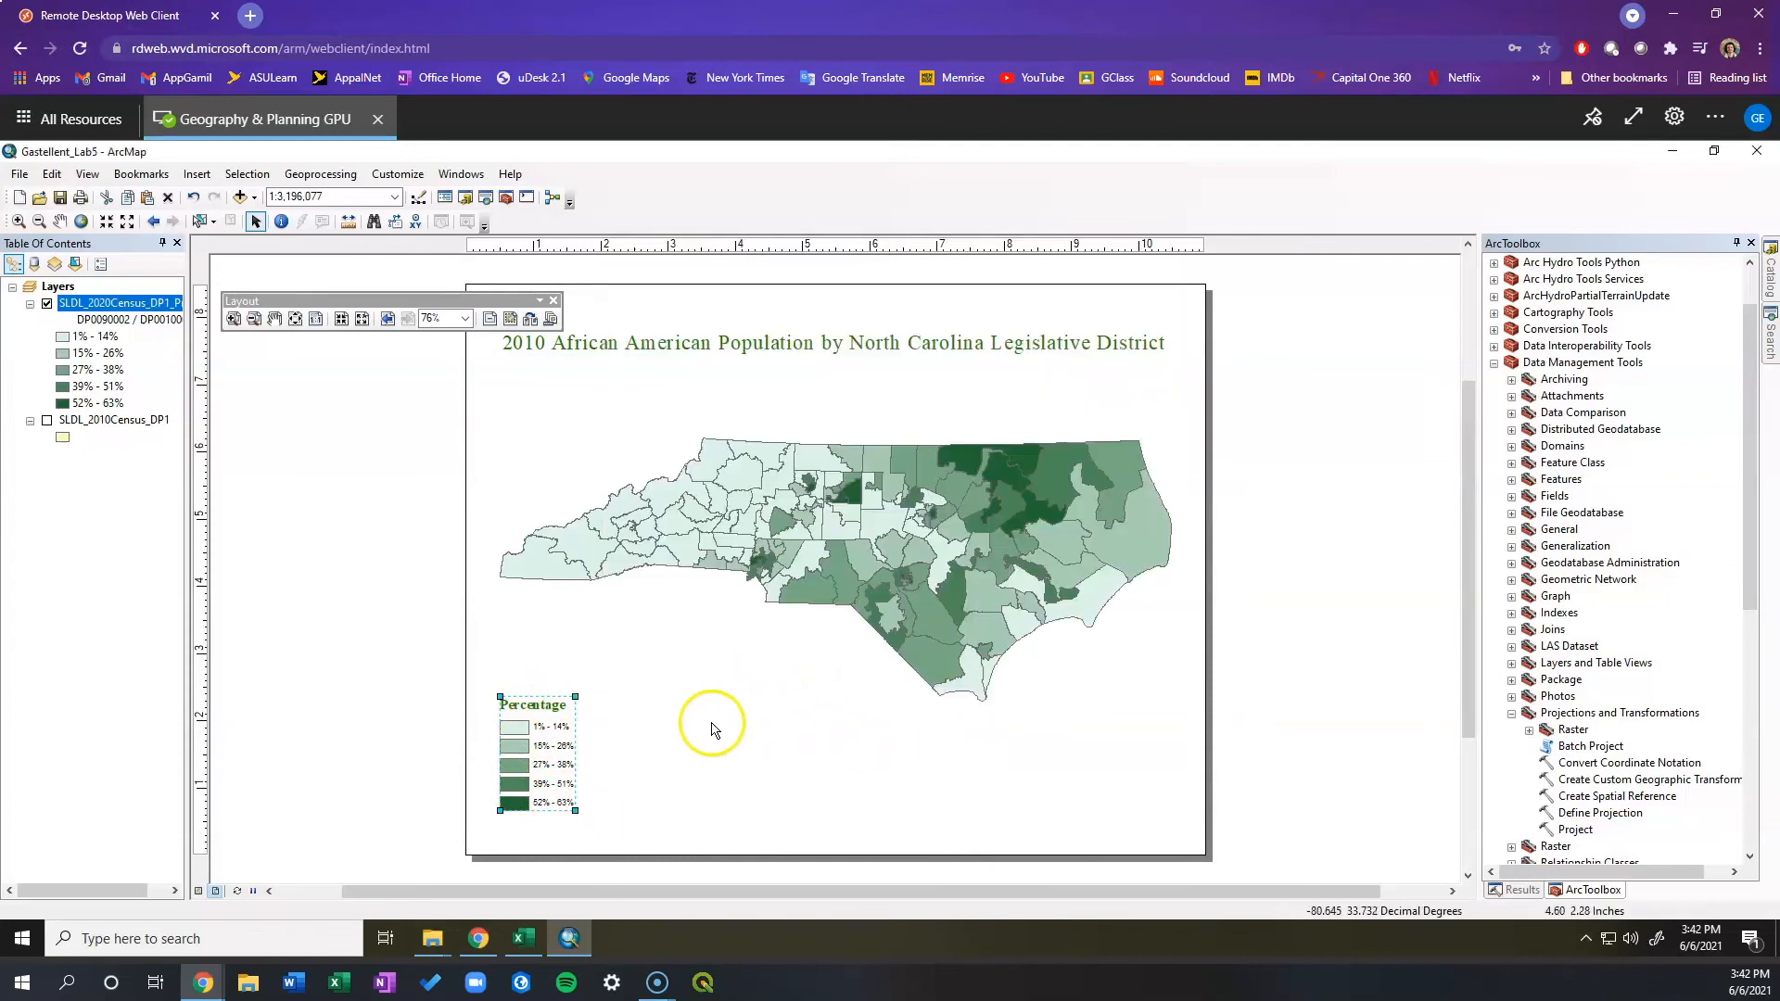
{"action": "left_click_drag", "start_coordinate": [556, 742], "coordinate": [556, 742]}
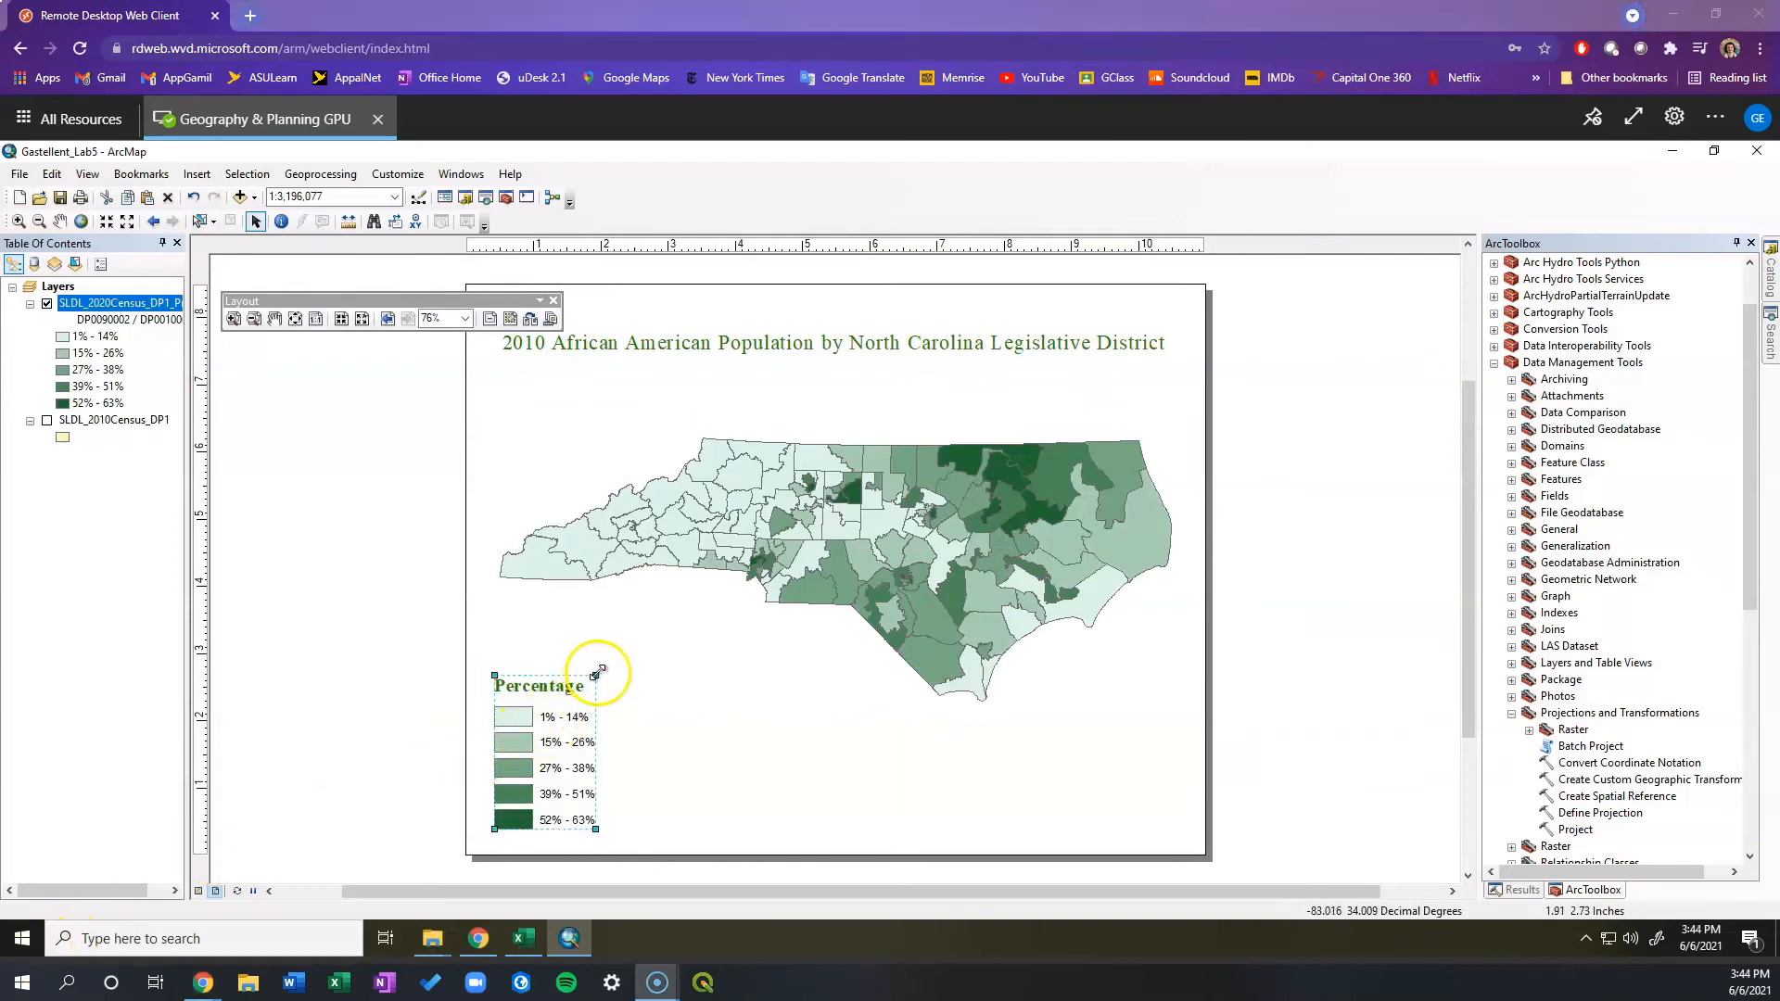
{"action": "mouse_move", "coordinate": [596, 675]}
{"action": "left_mouse_down"}
{"action": "mouse_move", "coordinate": [560, 731]}
{"action": "mouse_move", "coordinate": [593, 680]}
{"action": "left_mouse_up"}
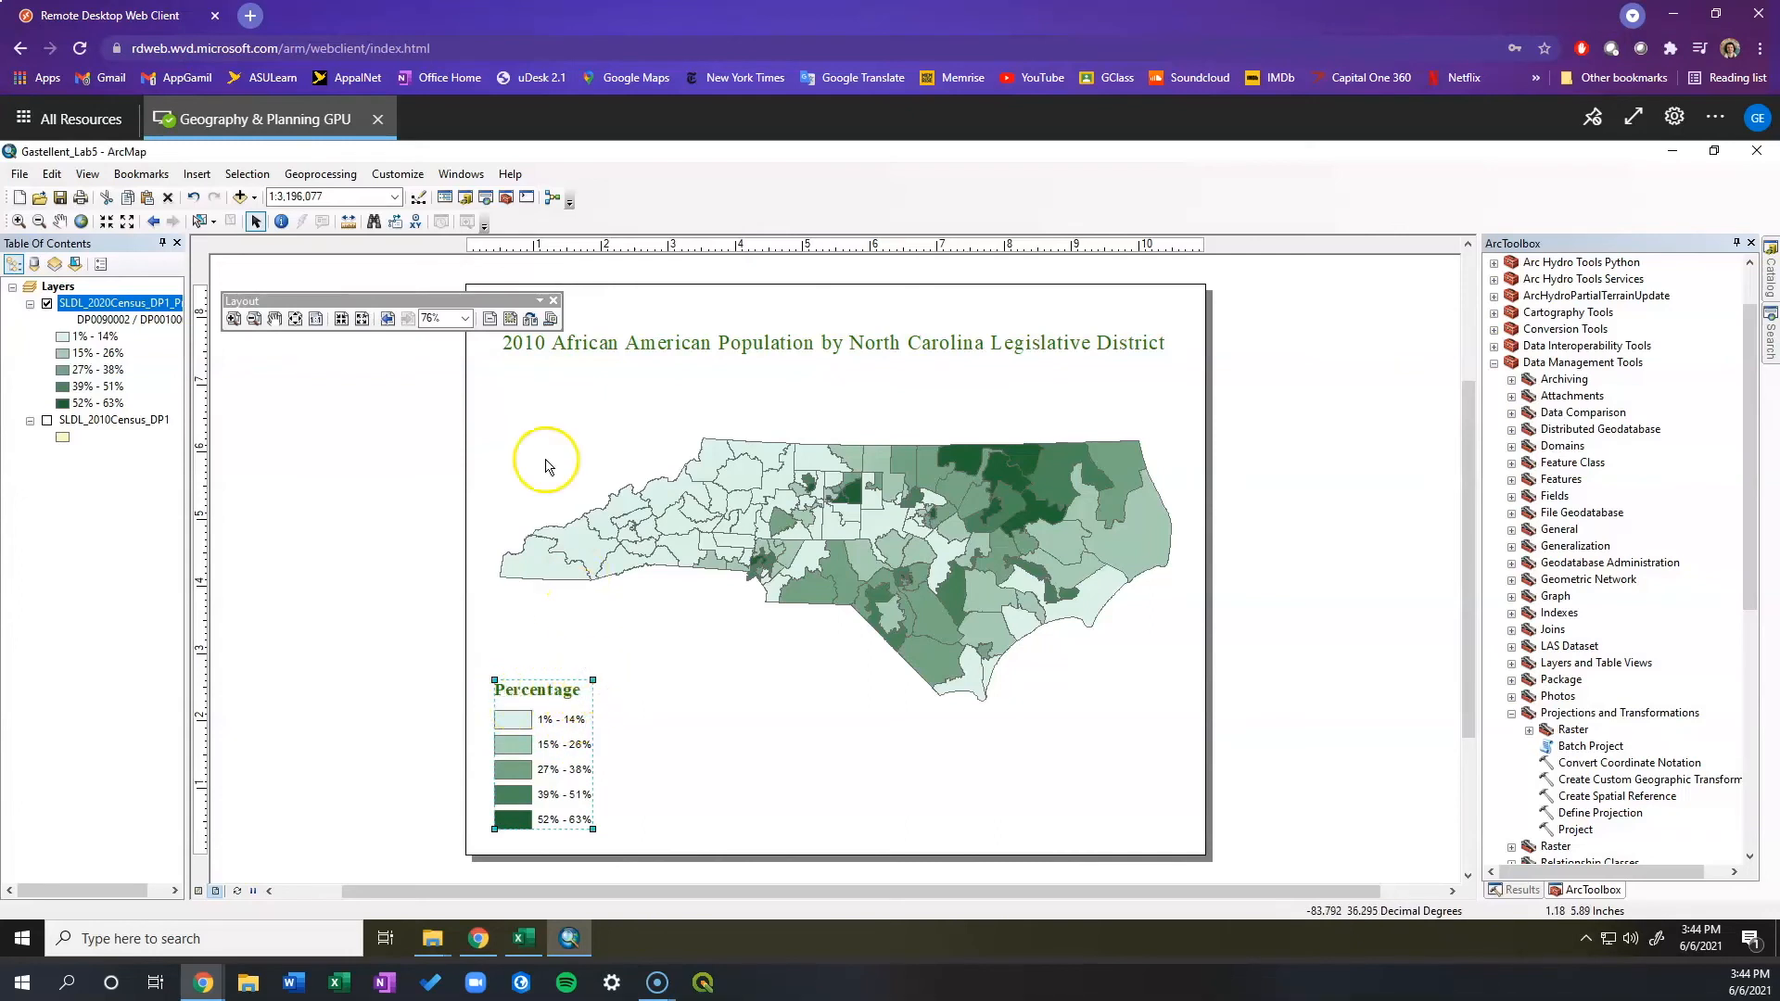
Insert an Alternating Scale Bar 1 scale bar and place it in the page's lower-right corner.
{"action": "left_click", "coordinate": [206, 175]}
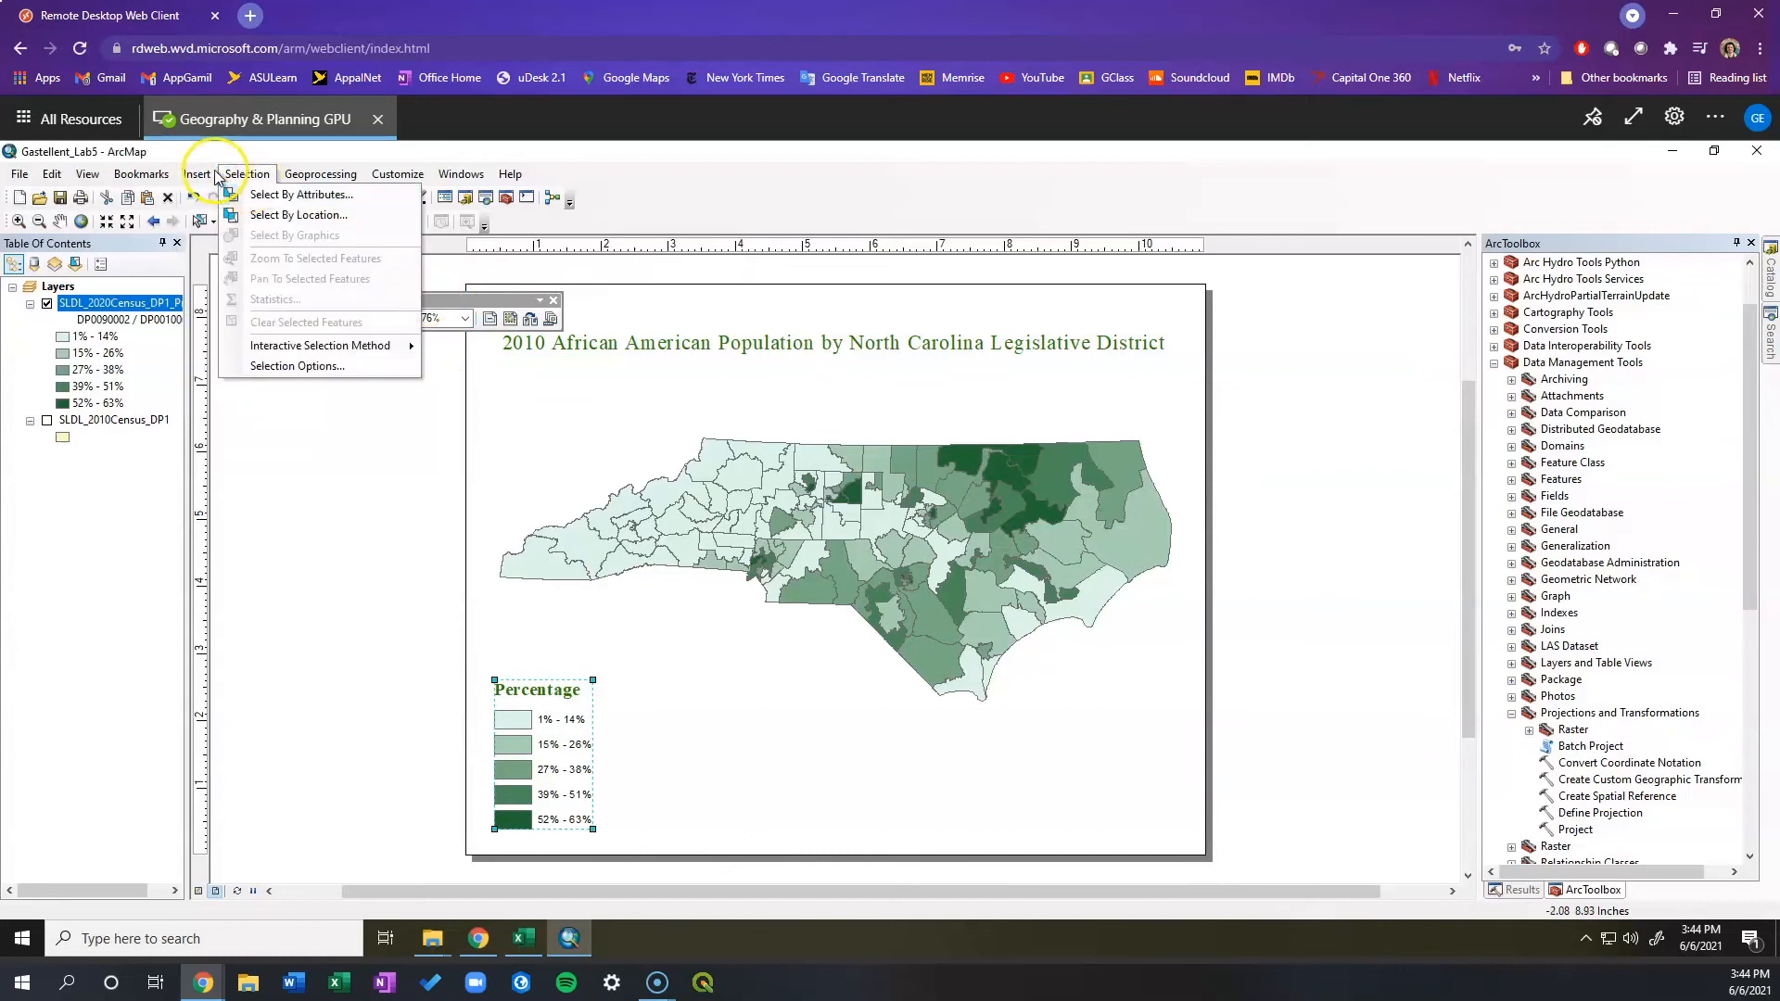
{"action": "left_click", "coordinate": [254, 347]}
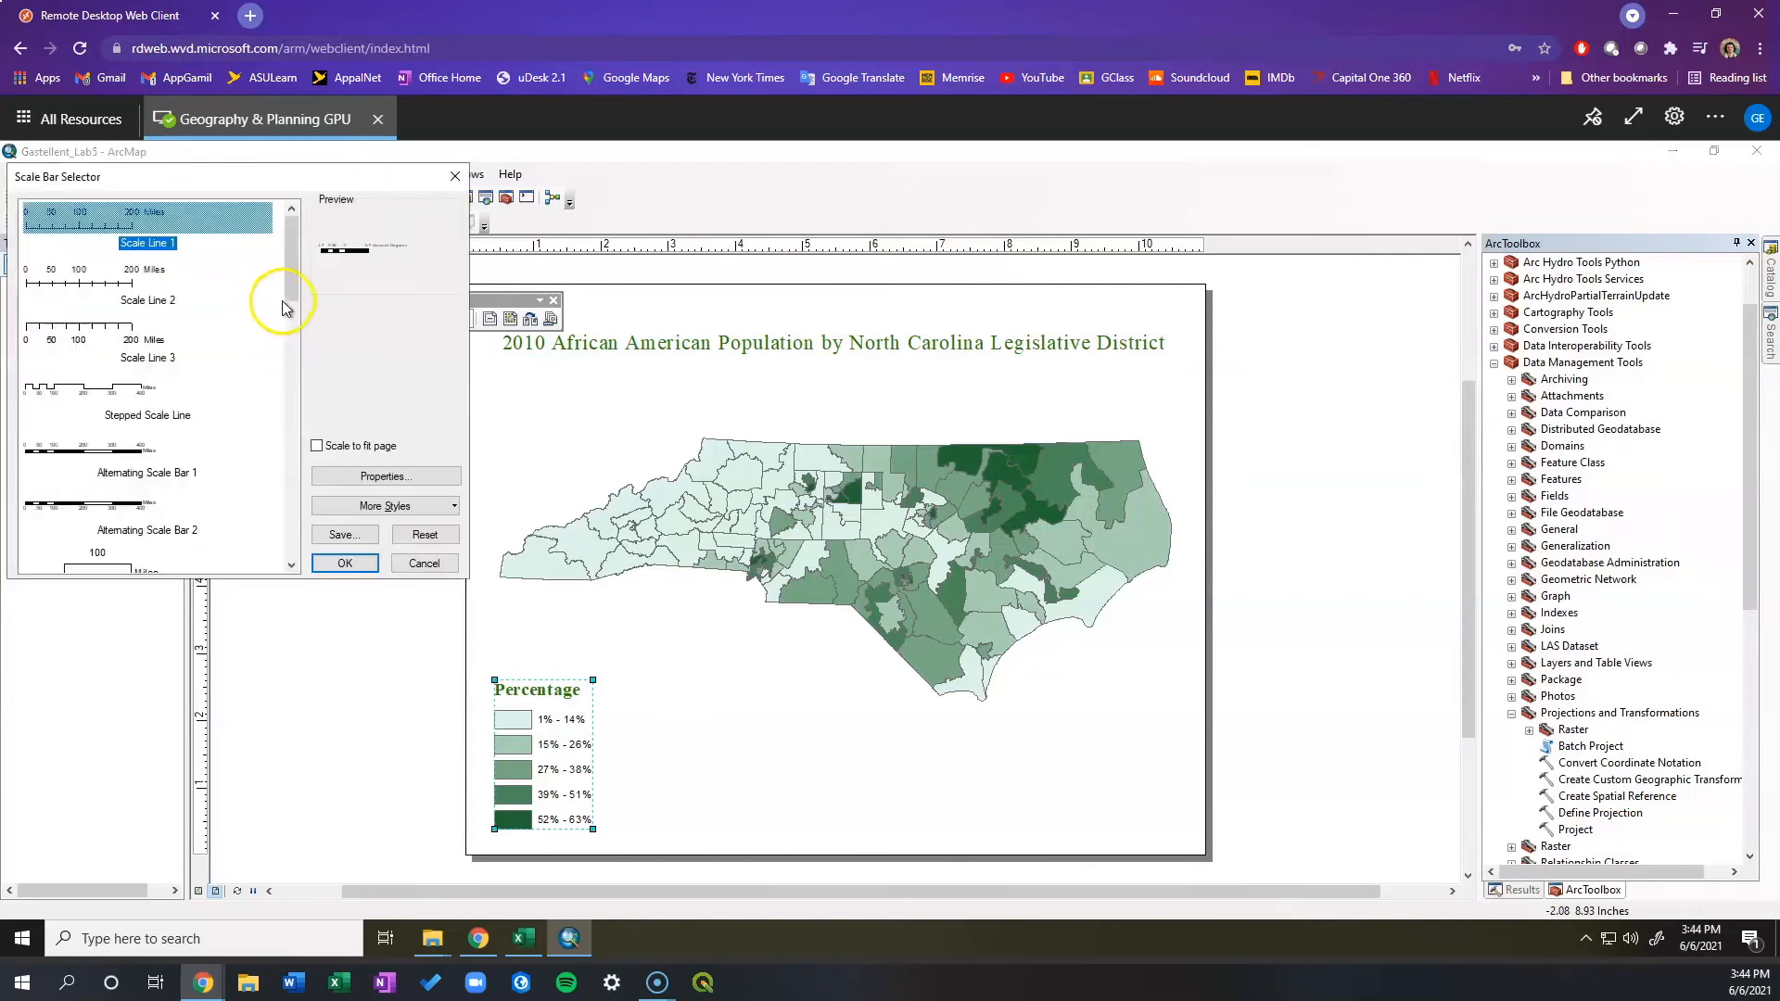
{"action": "left_click_drag", "start_coordinate": [287, 301], "coordinate": [287, 330]}
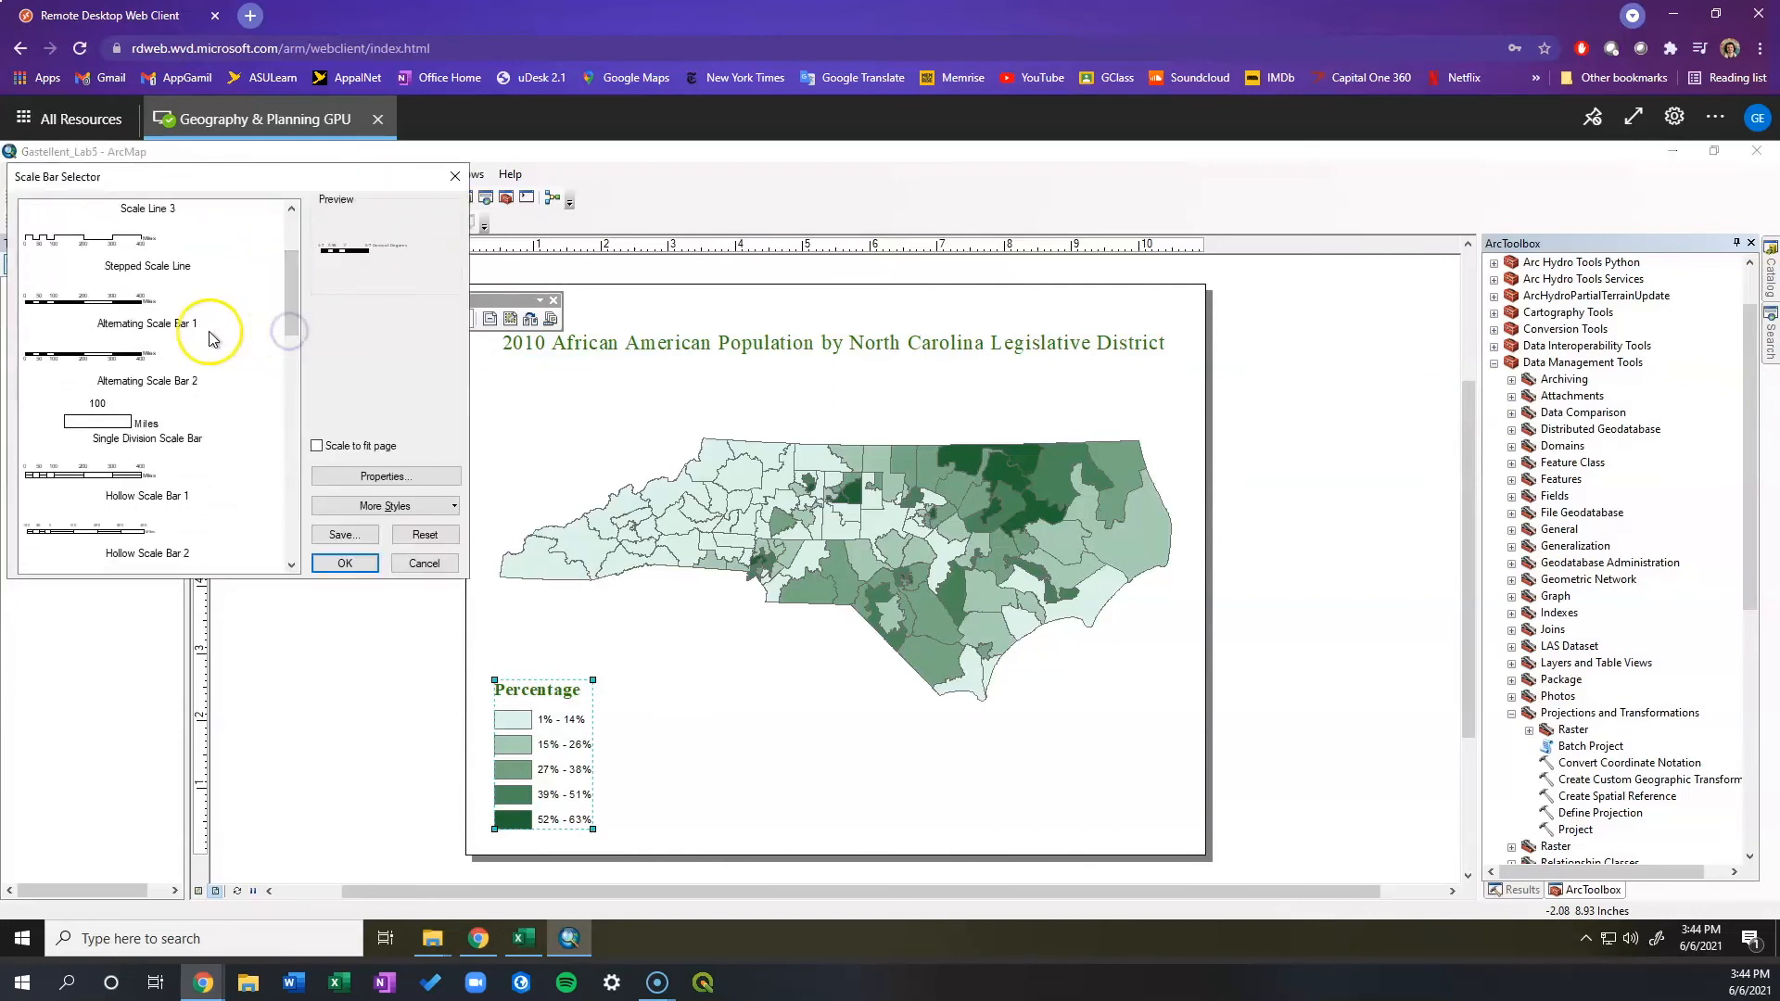
{"action": "left_click", "coordinate": [161, 334]}
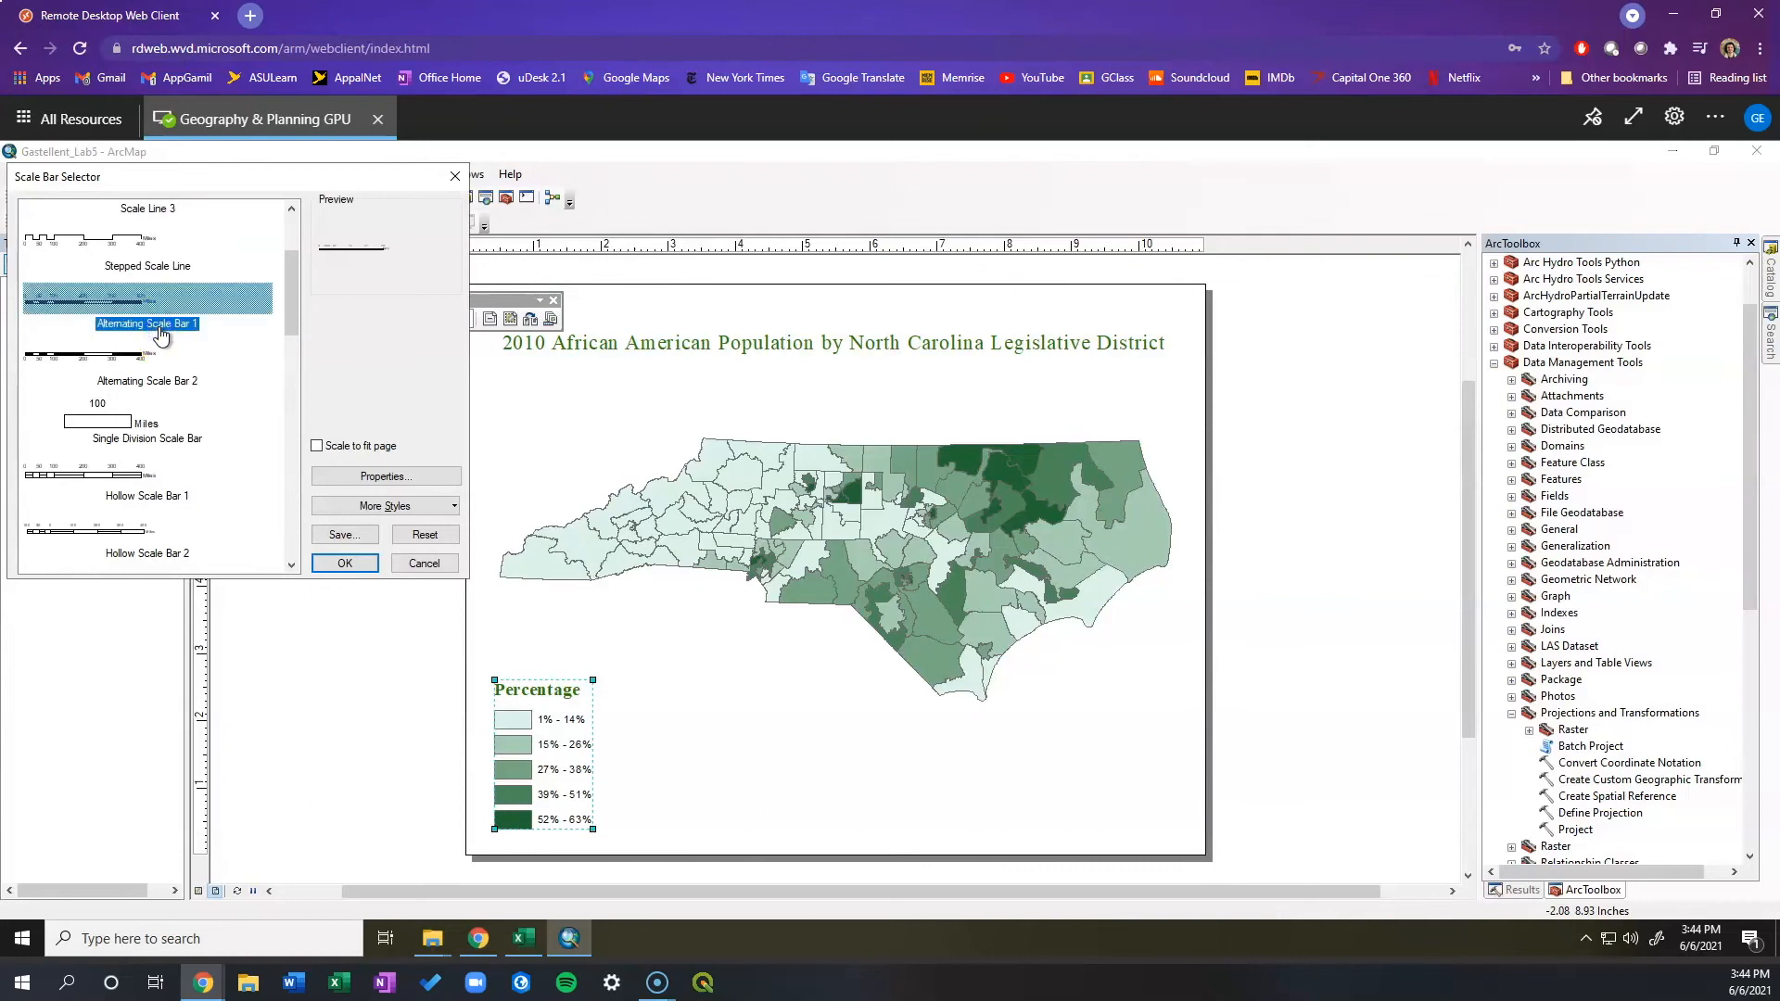
{"action": "left_click", "coordinate": [340, 565]}
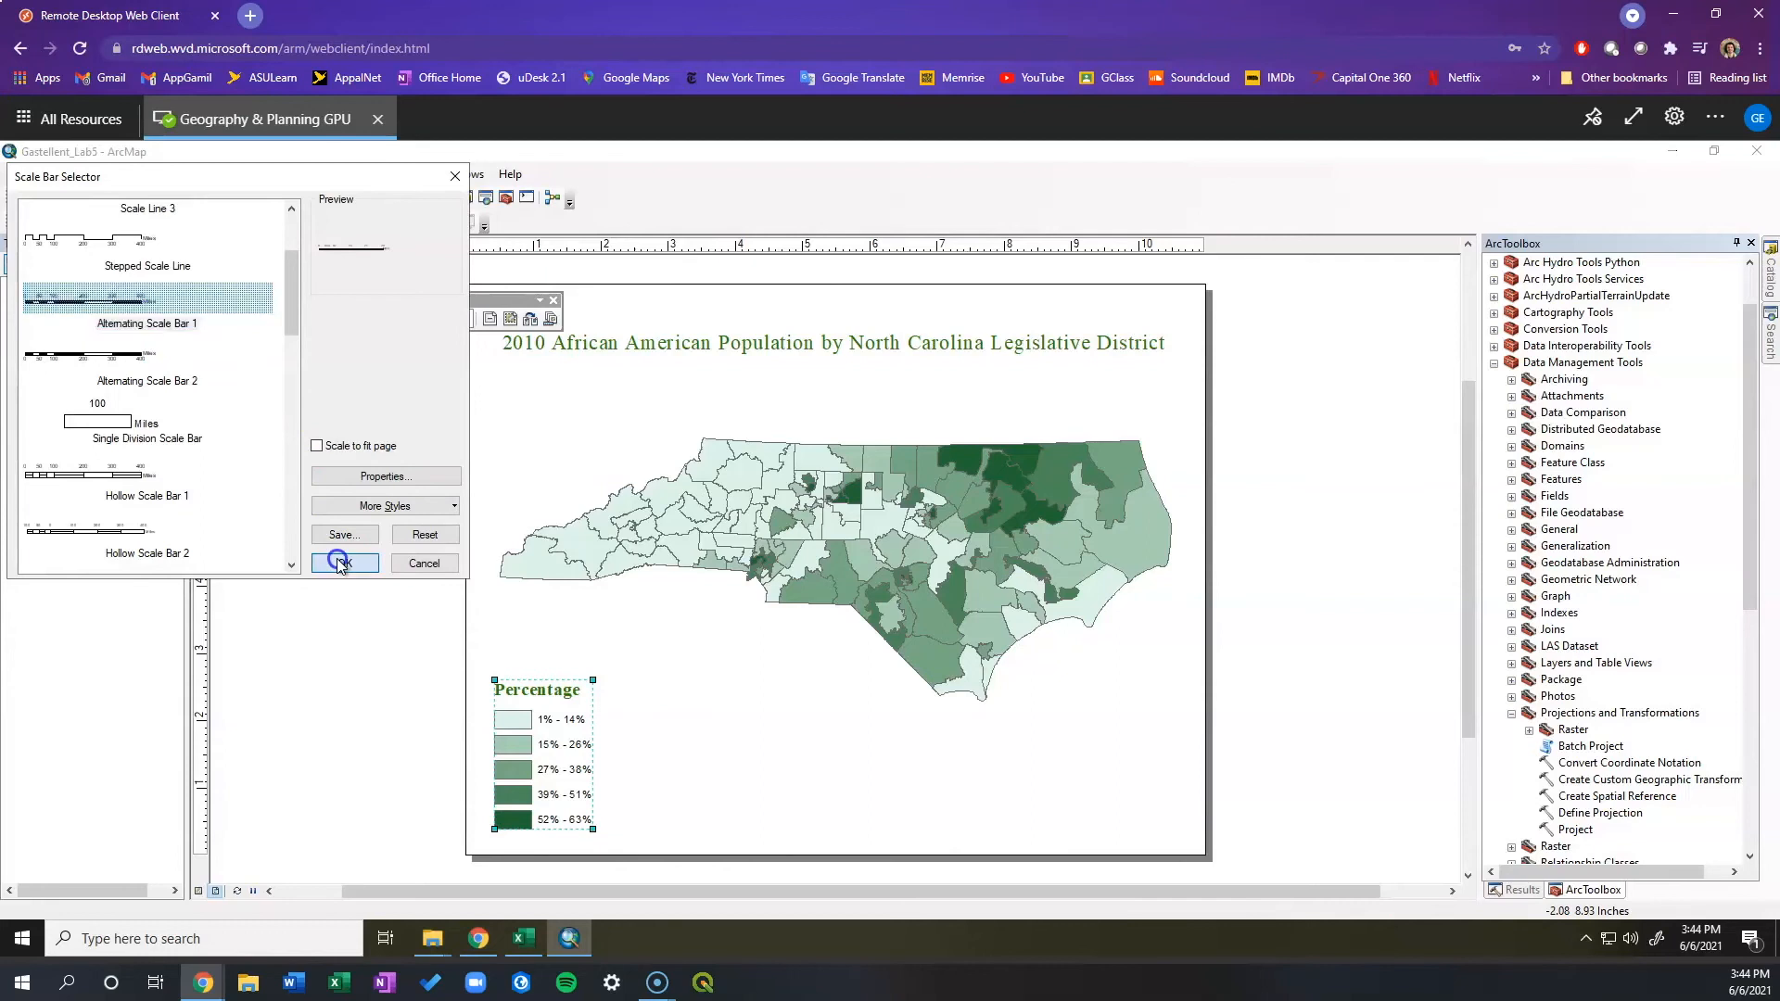
{"action": "left_click_drag", "start_coordinate": [949, 630], "coordinate": [1124, 807]}
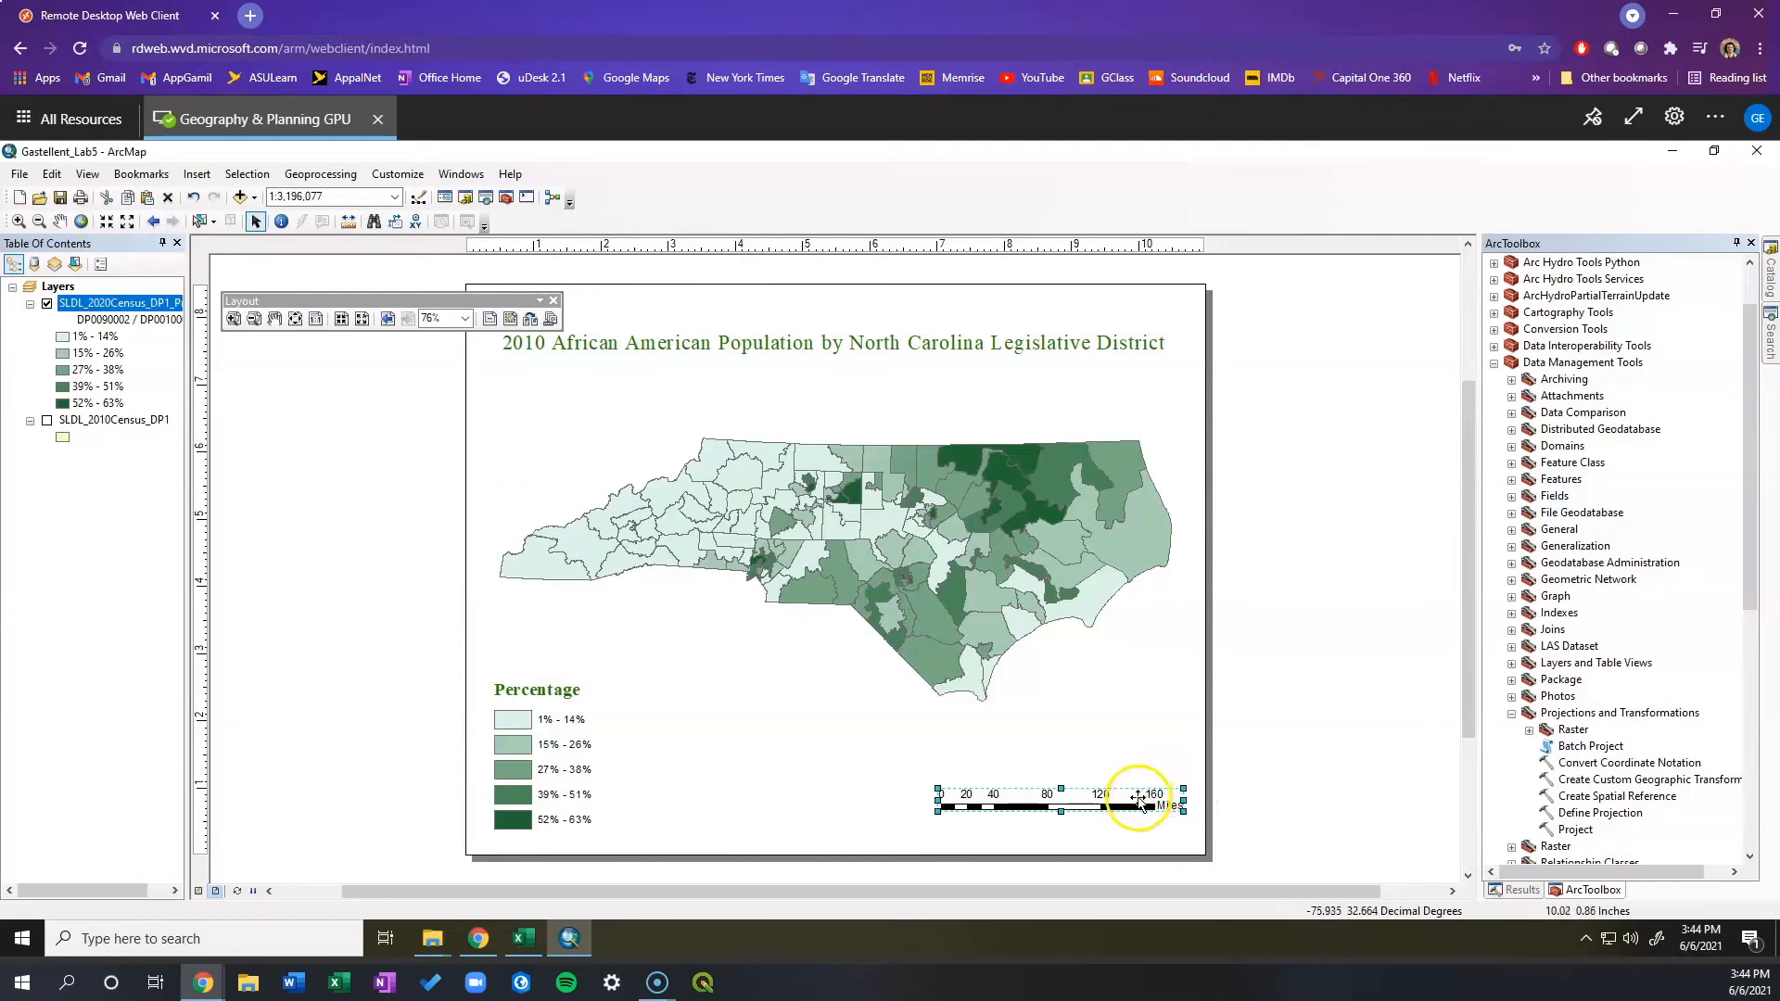
Set the scale bar to 2 divisions and 2 subdivisions.
{"action": "double_click", "coordinate": [1141, 798]}
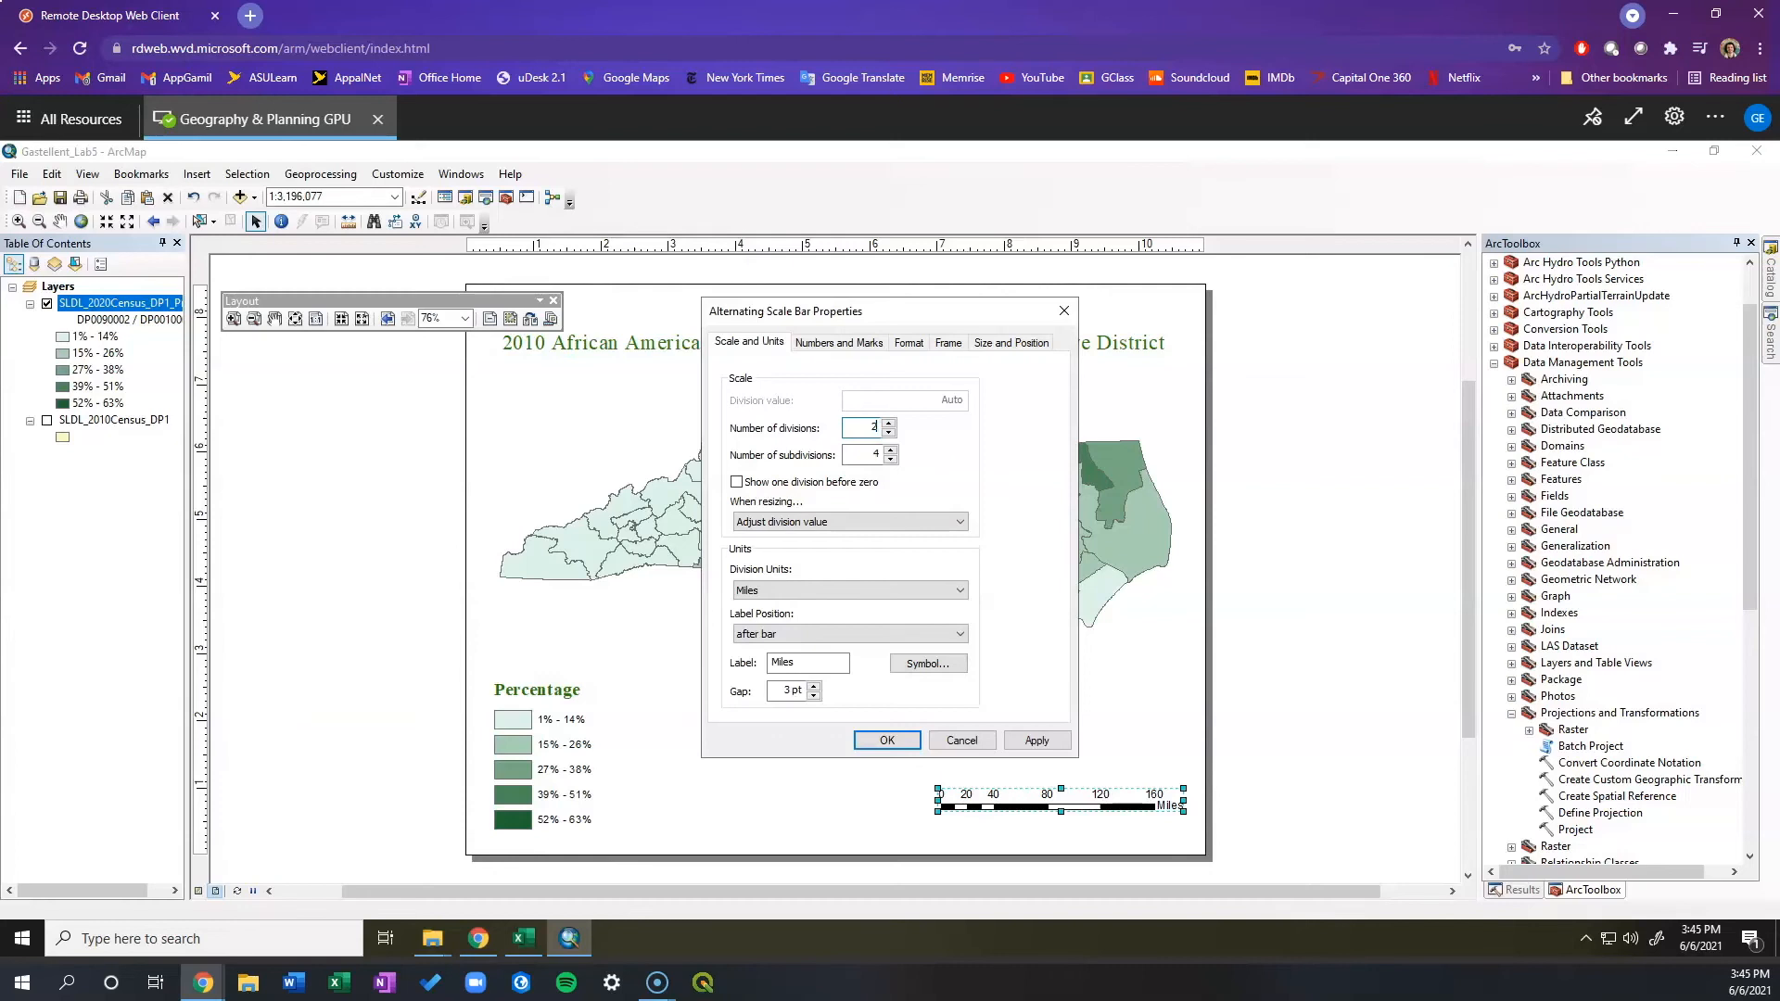
{"action": "left_click", "coordinate": [891, 459]}
{"action": "left_click", "coordinate": [1020, 740]}
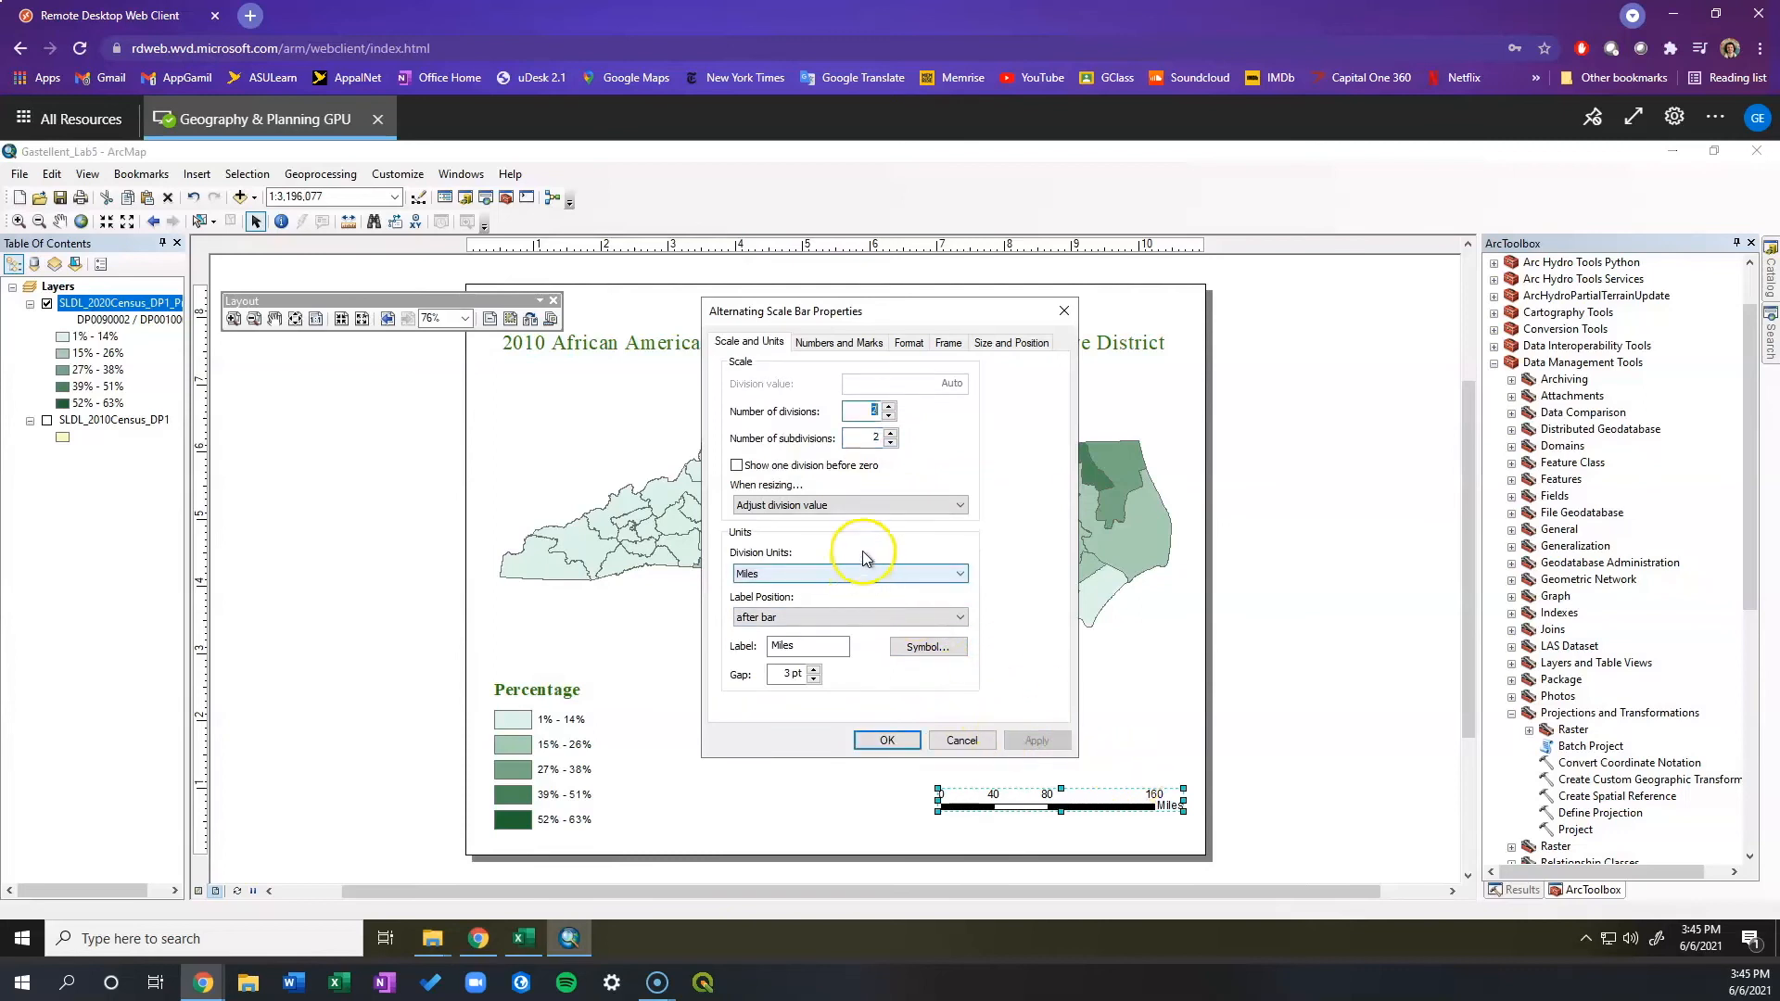
Label the scale bar's units "mi", keeping miles as the division units and the default Arial label symbol.
{"action": "left_click", "coordinate": [818, 579]}
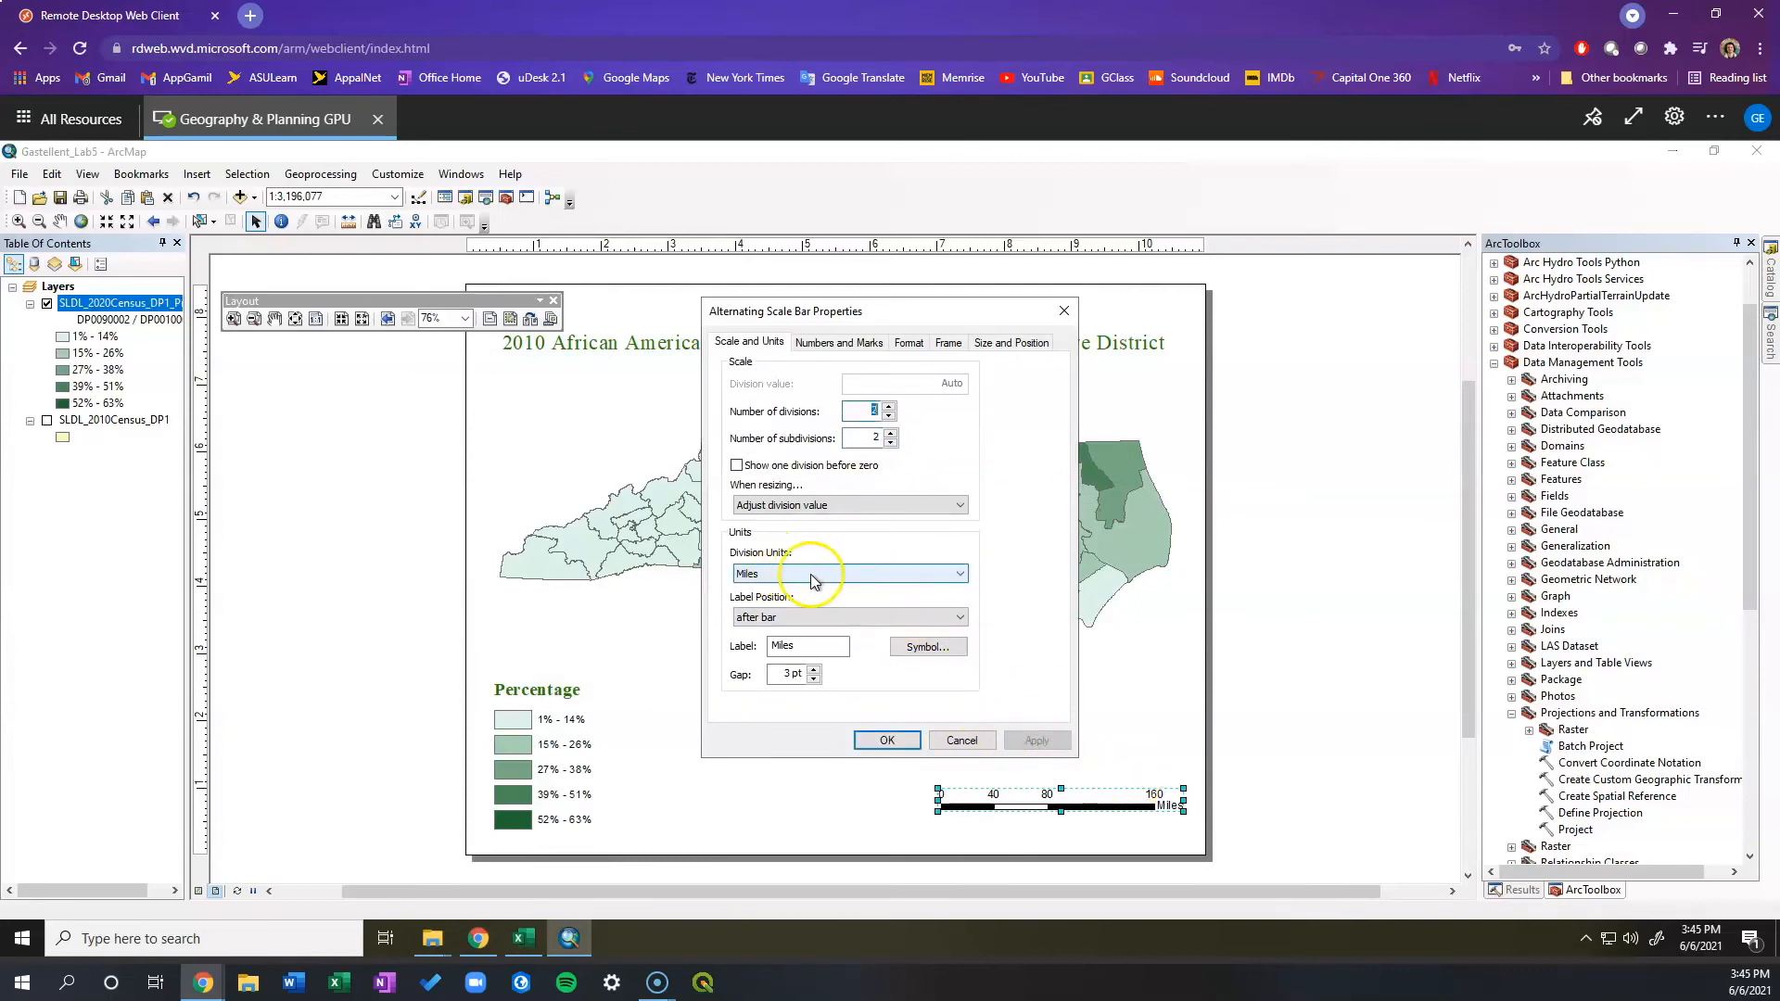
{"action": "left_click", "coordinate": [828, 646]}
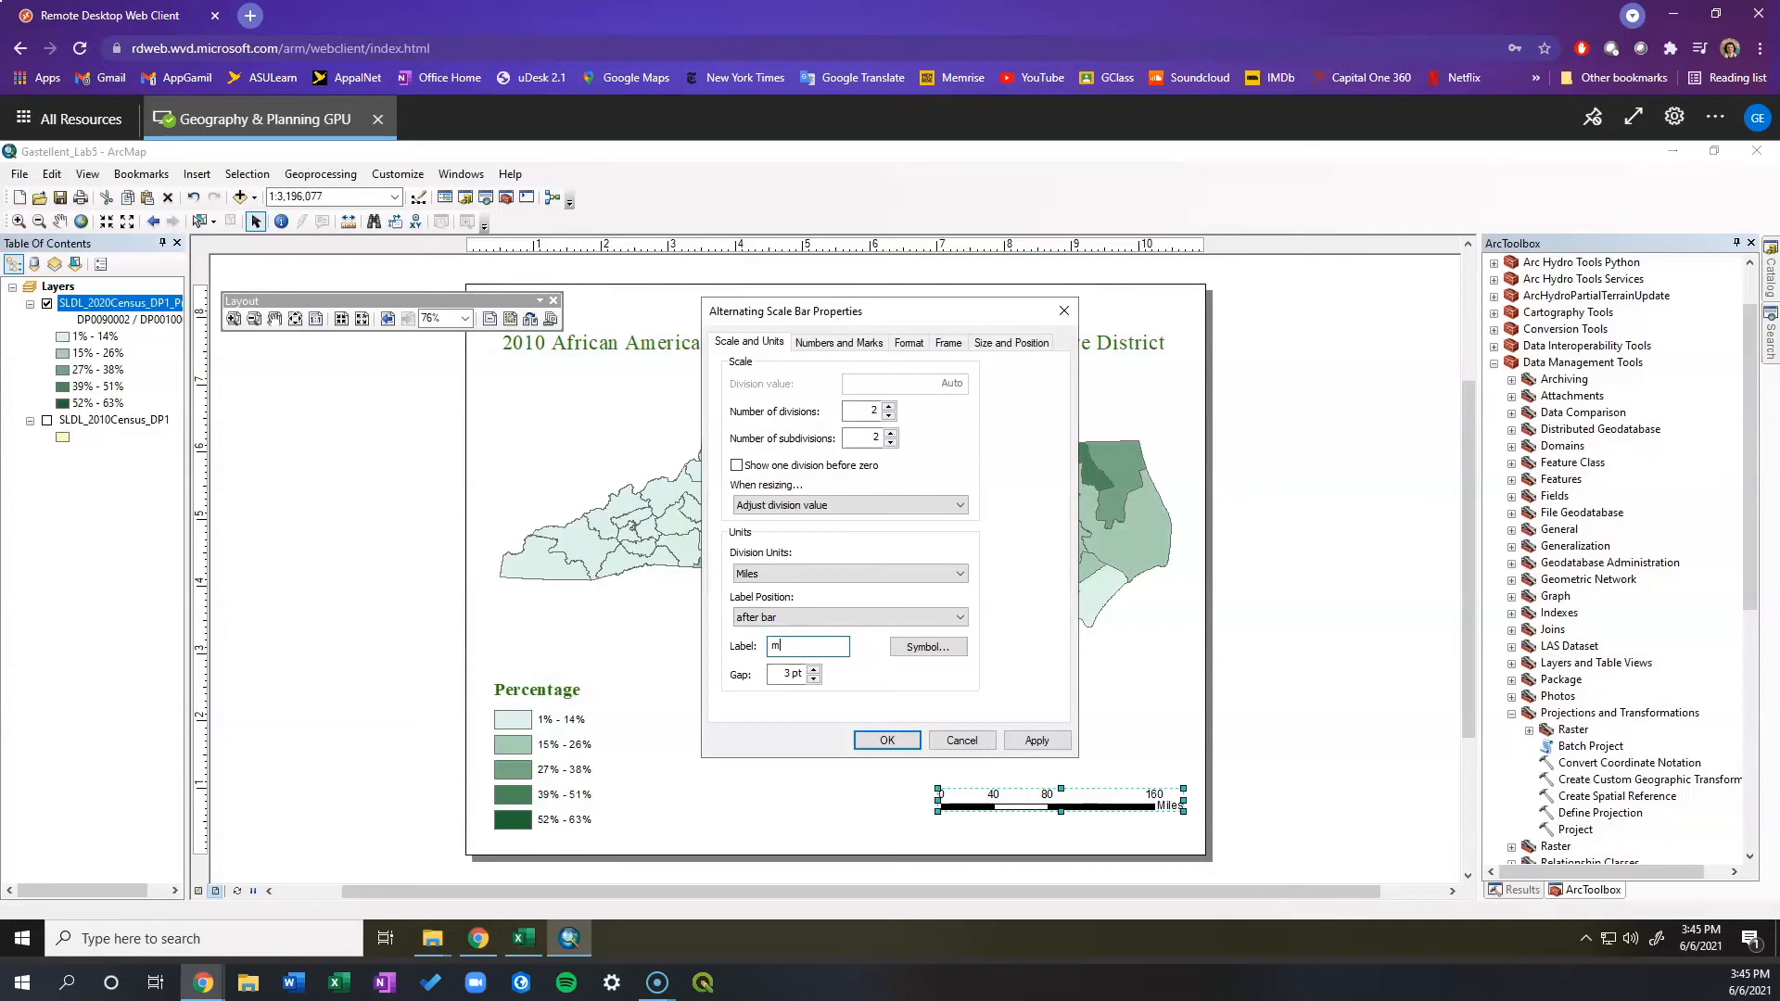
{"action": "left_click", "coordinate": [1034, 740]}
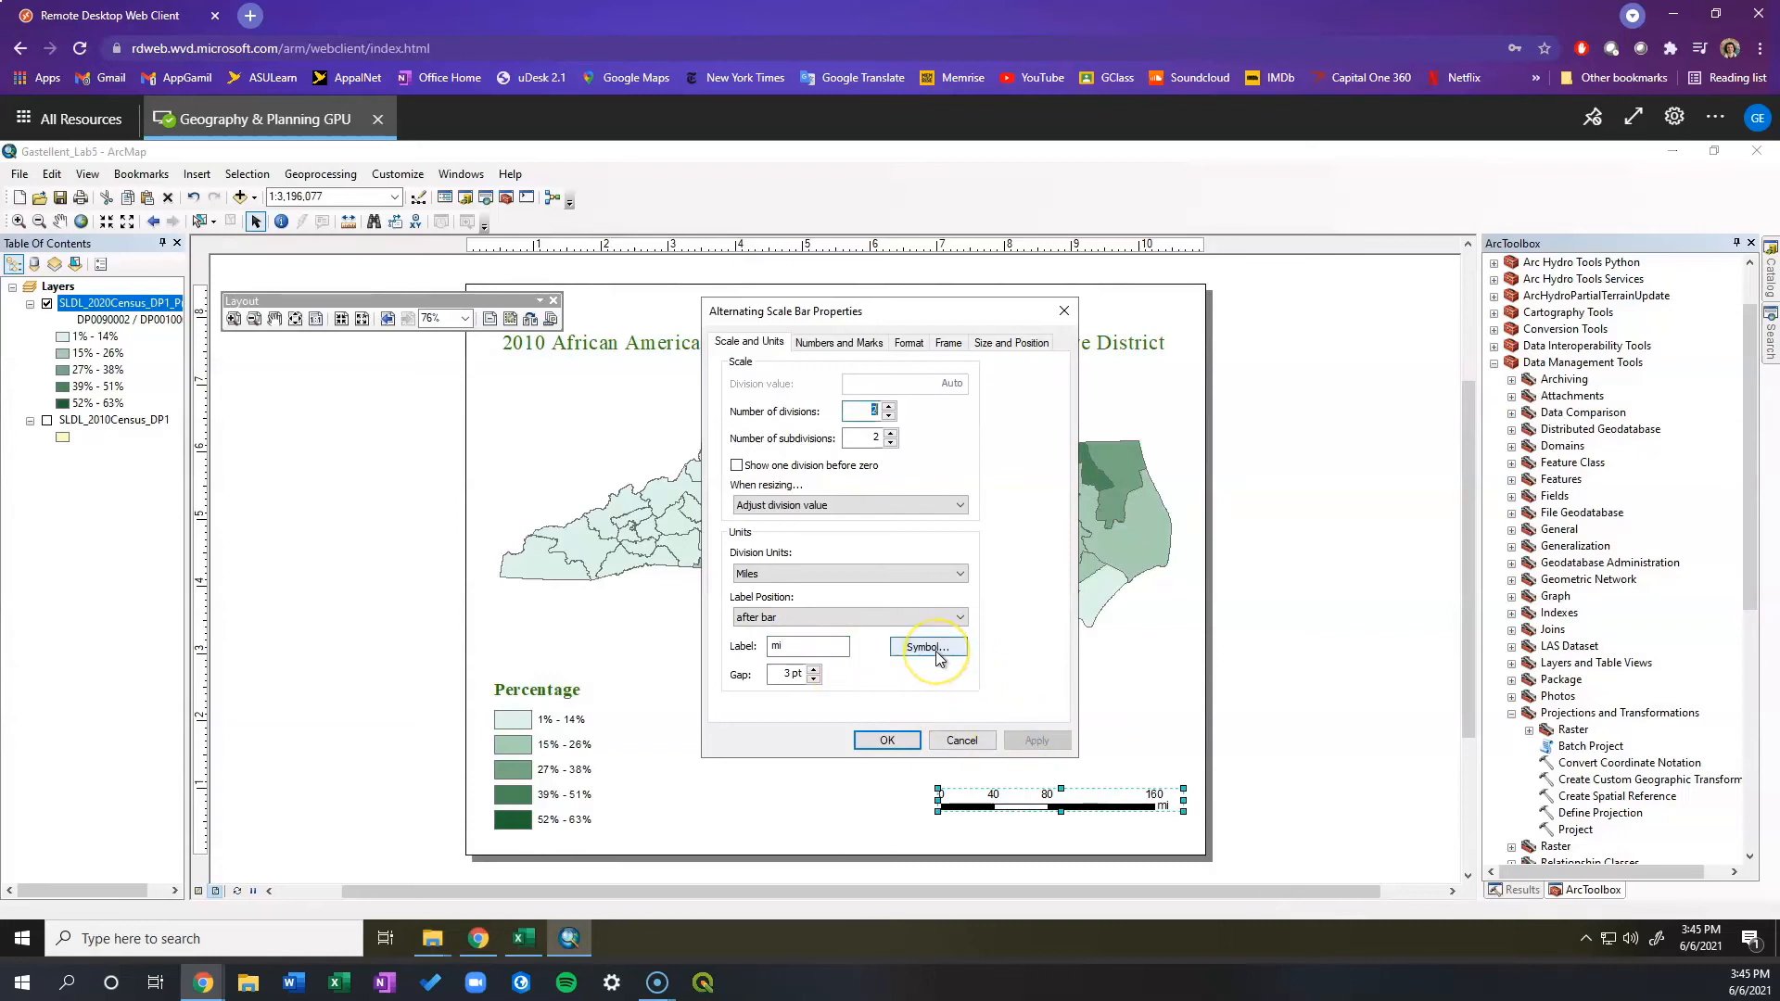
{"action": "left_click", "coordinate": [931, 647]}
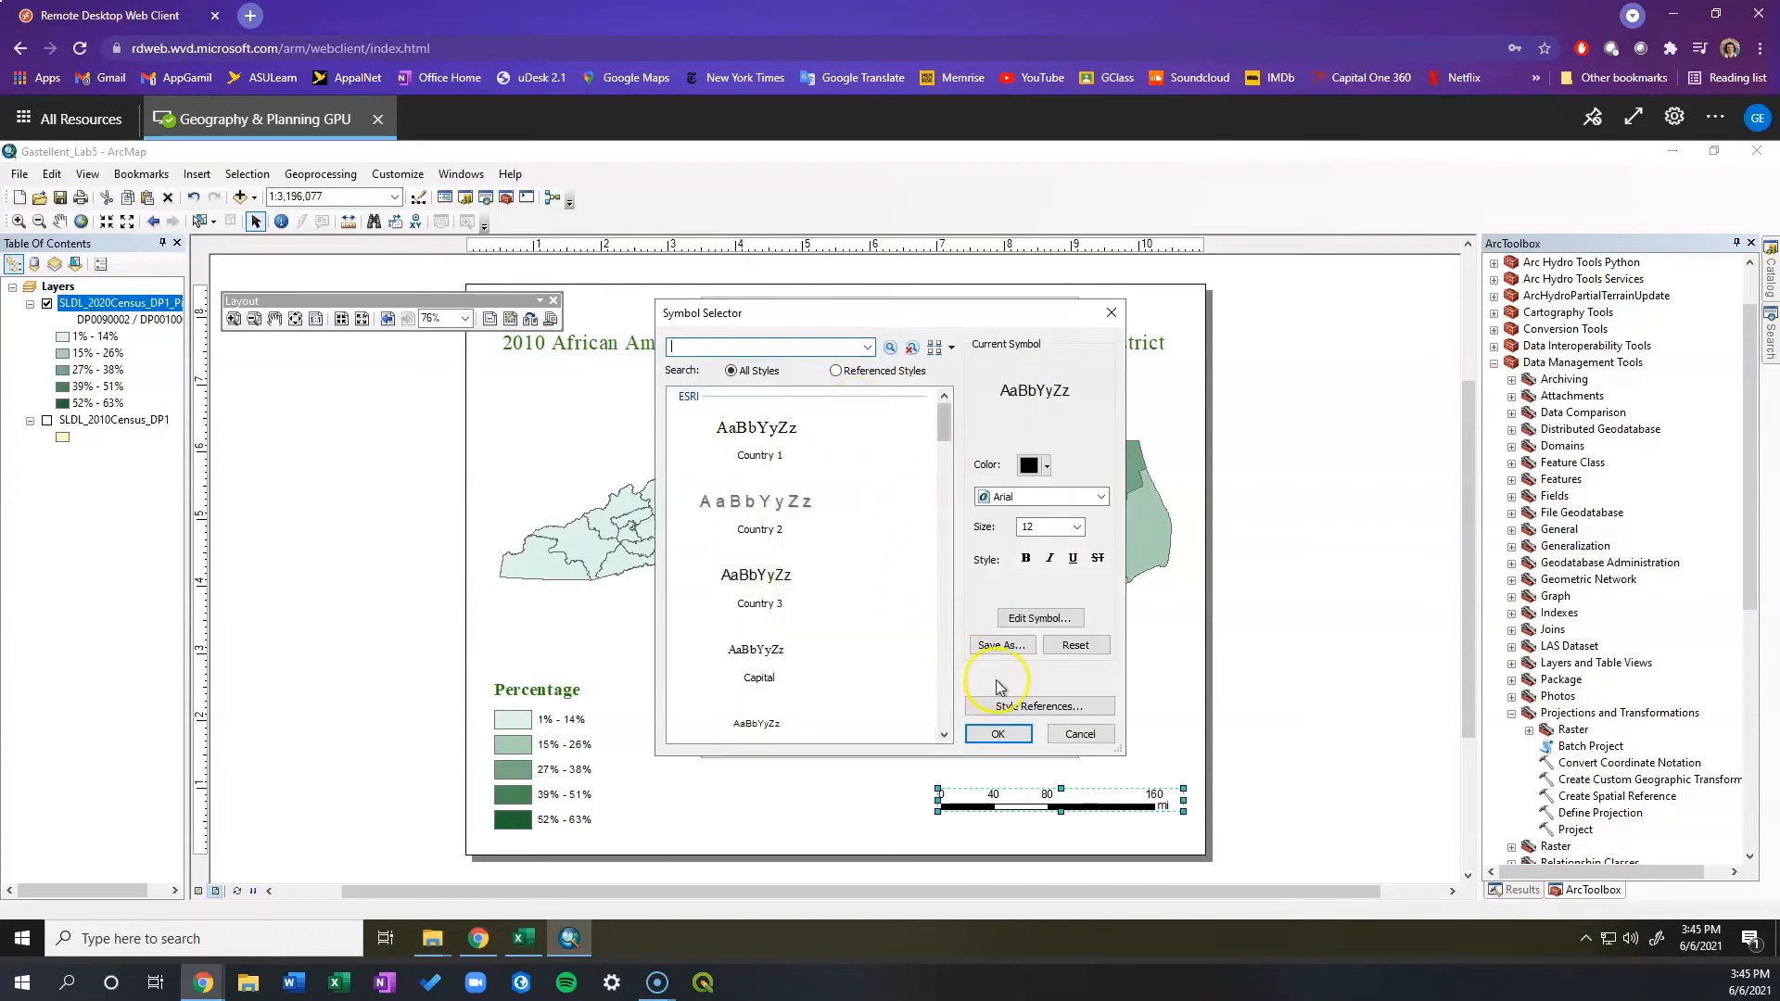
{"action": "left_click", "coordinate": [1009, 734]}
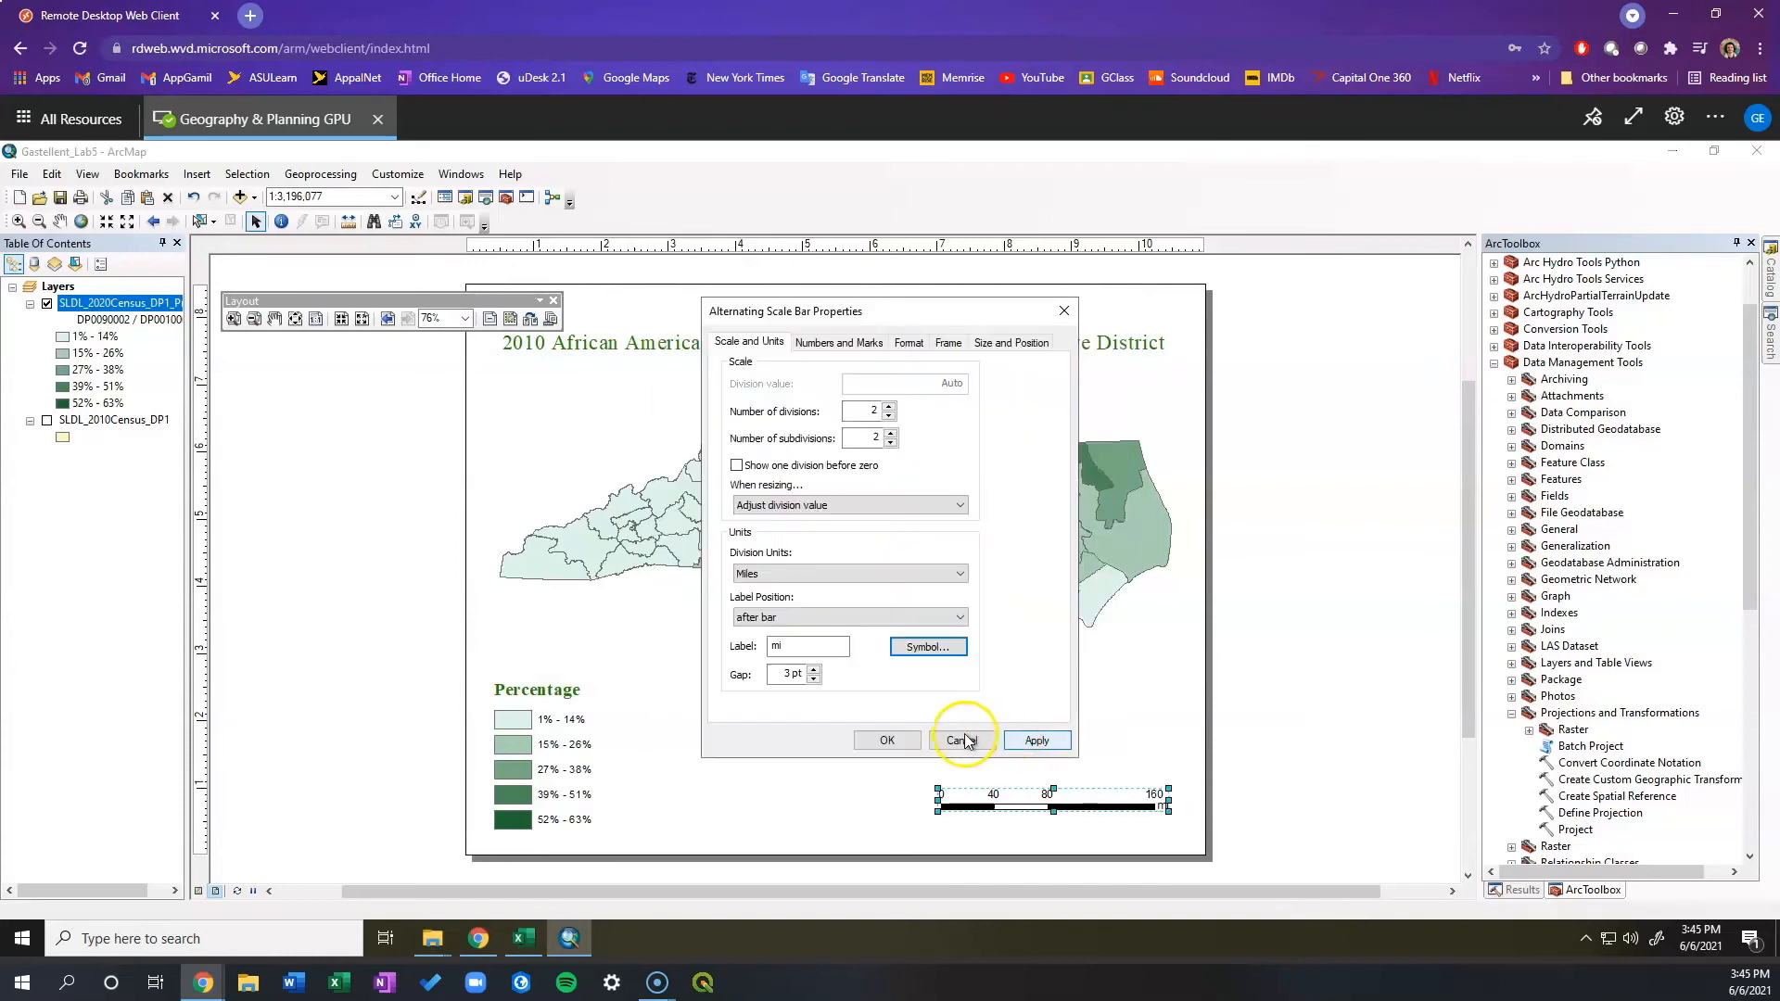
{"action": "left_click", "coordinate": [886, 742]}
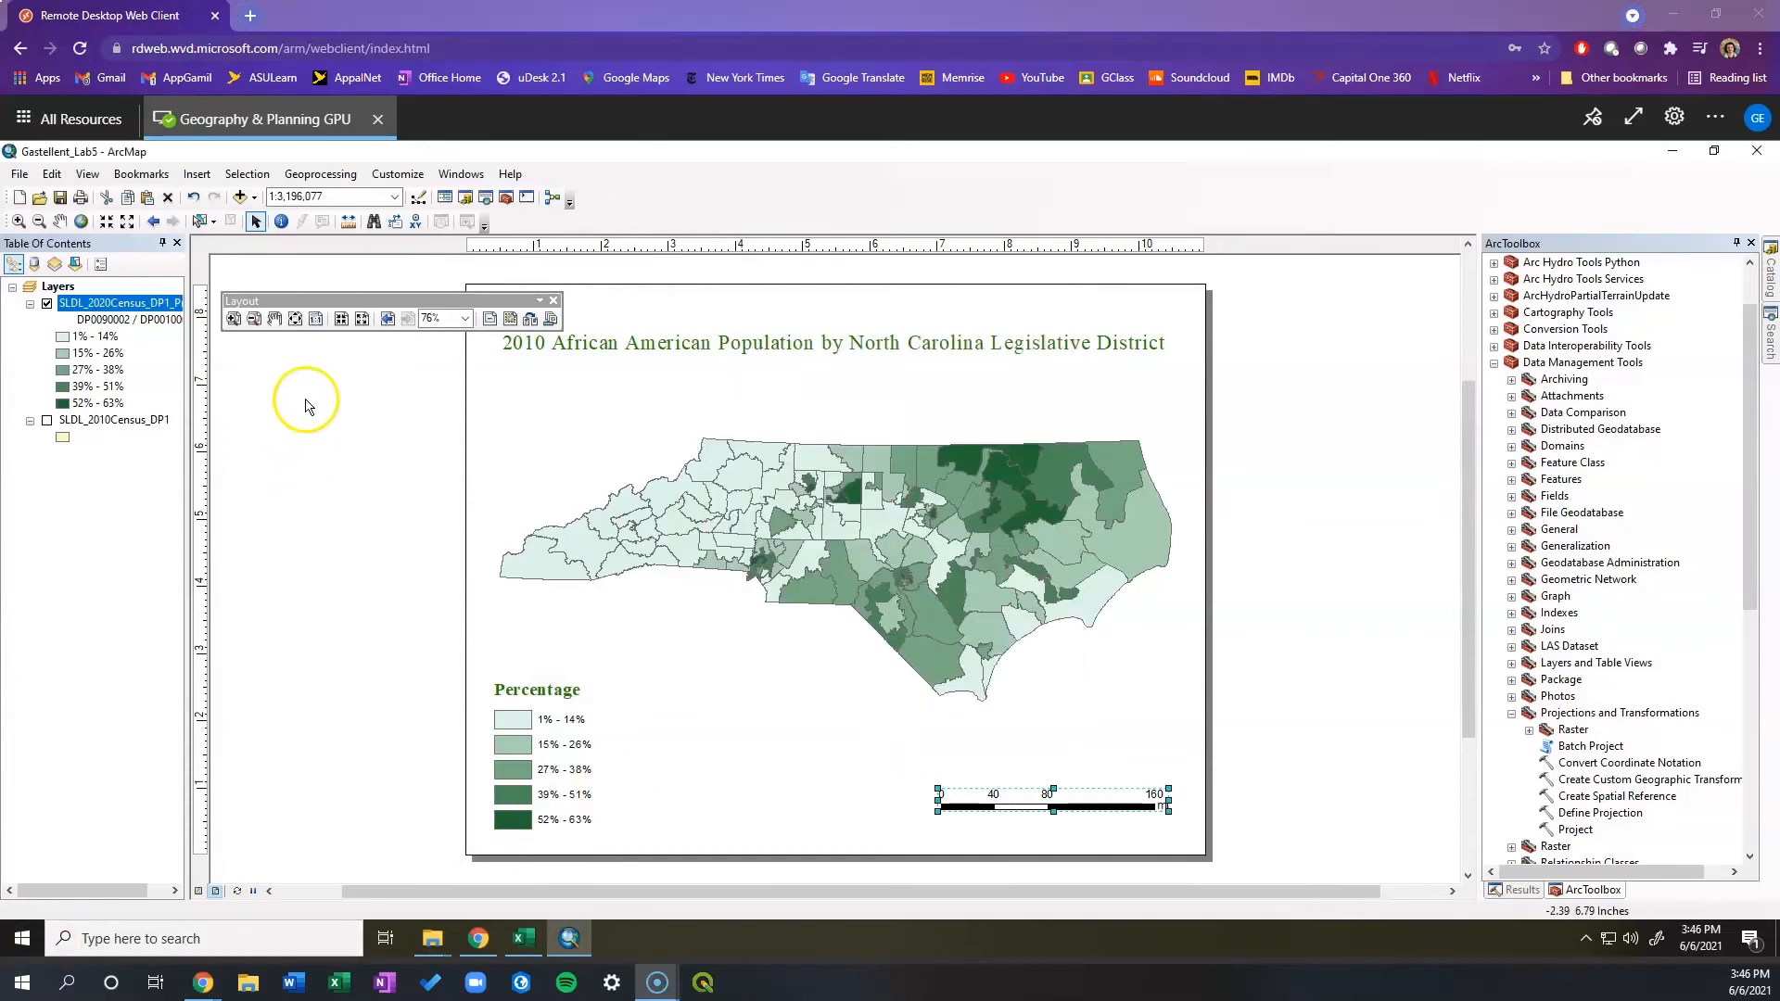
Insert the ESRI North 3 north arrow on the page and enlarge it slightly.
{"action": "left_click", "coordinate": [201, 174]}
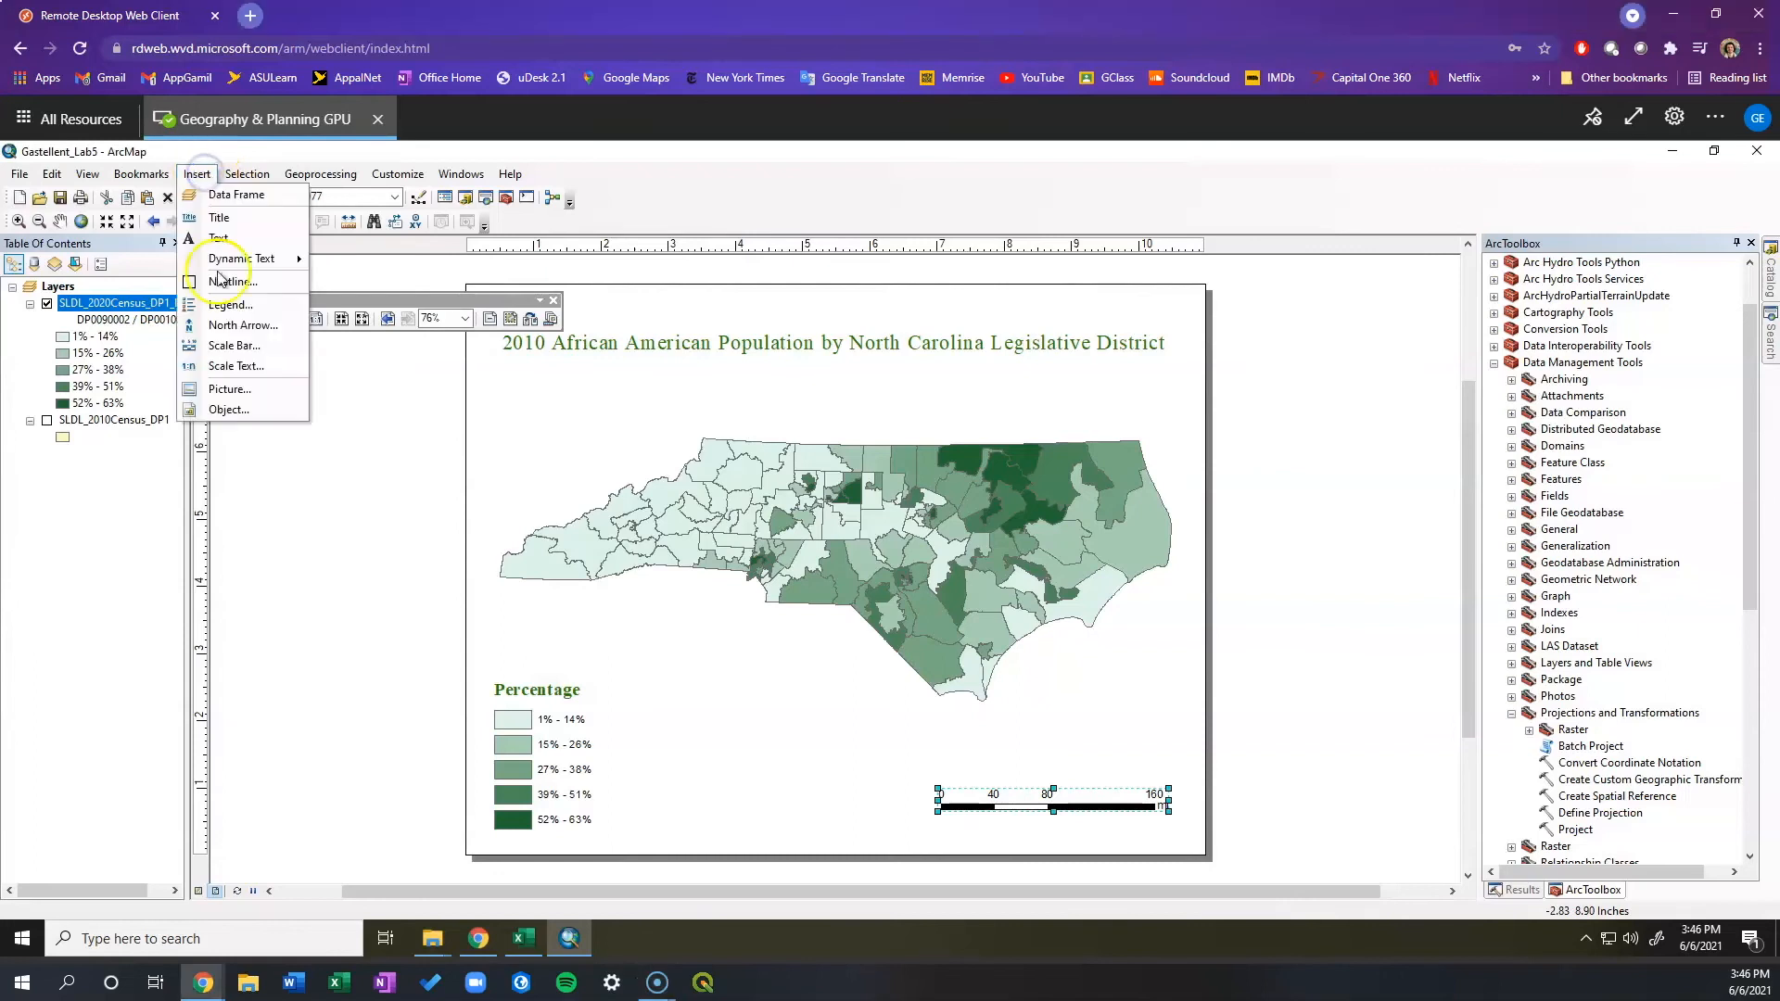
{"action": "left_click", "coordinate": [227, 326]}
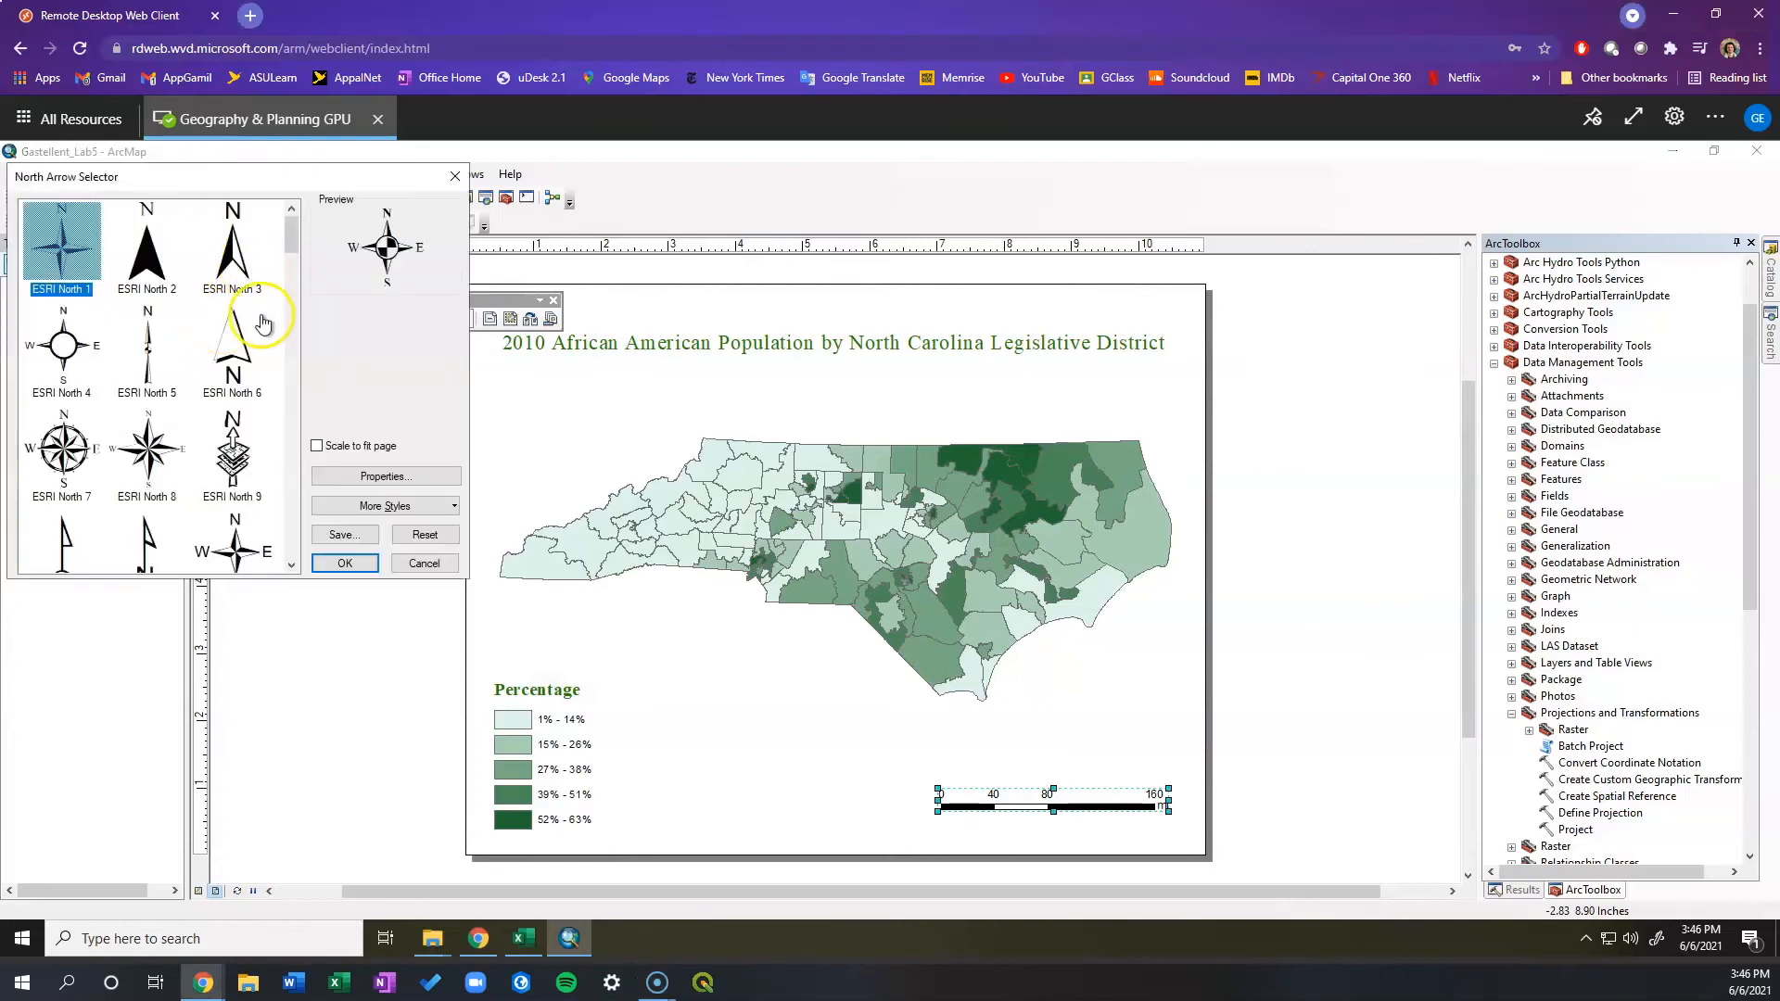
{"action": "left_click", "coordinate": [232, 269]}
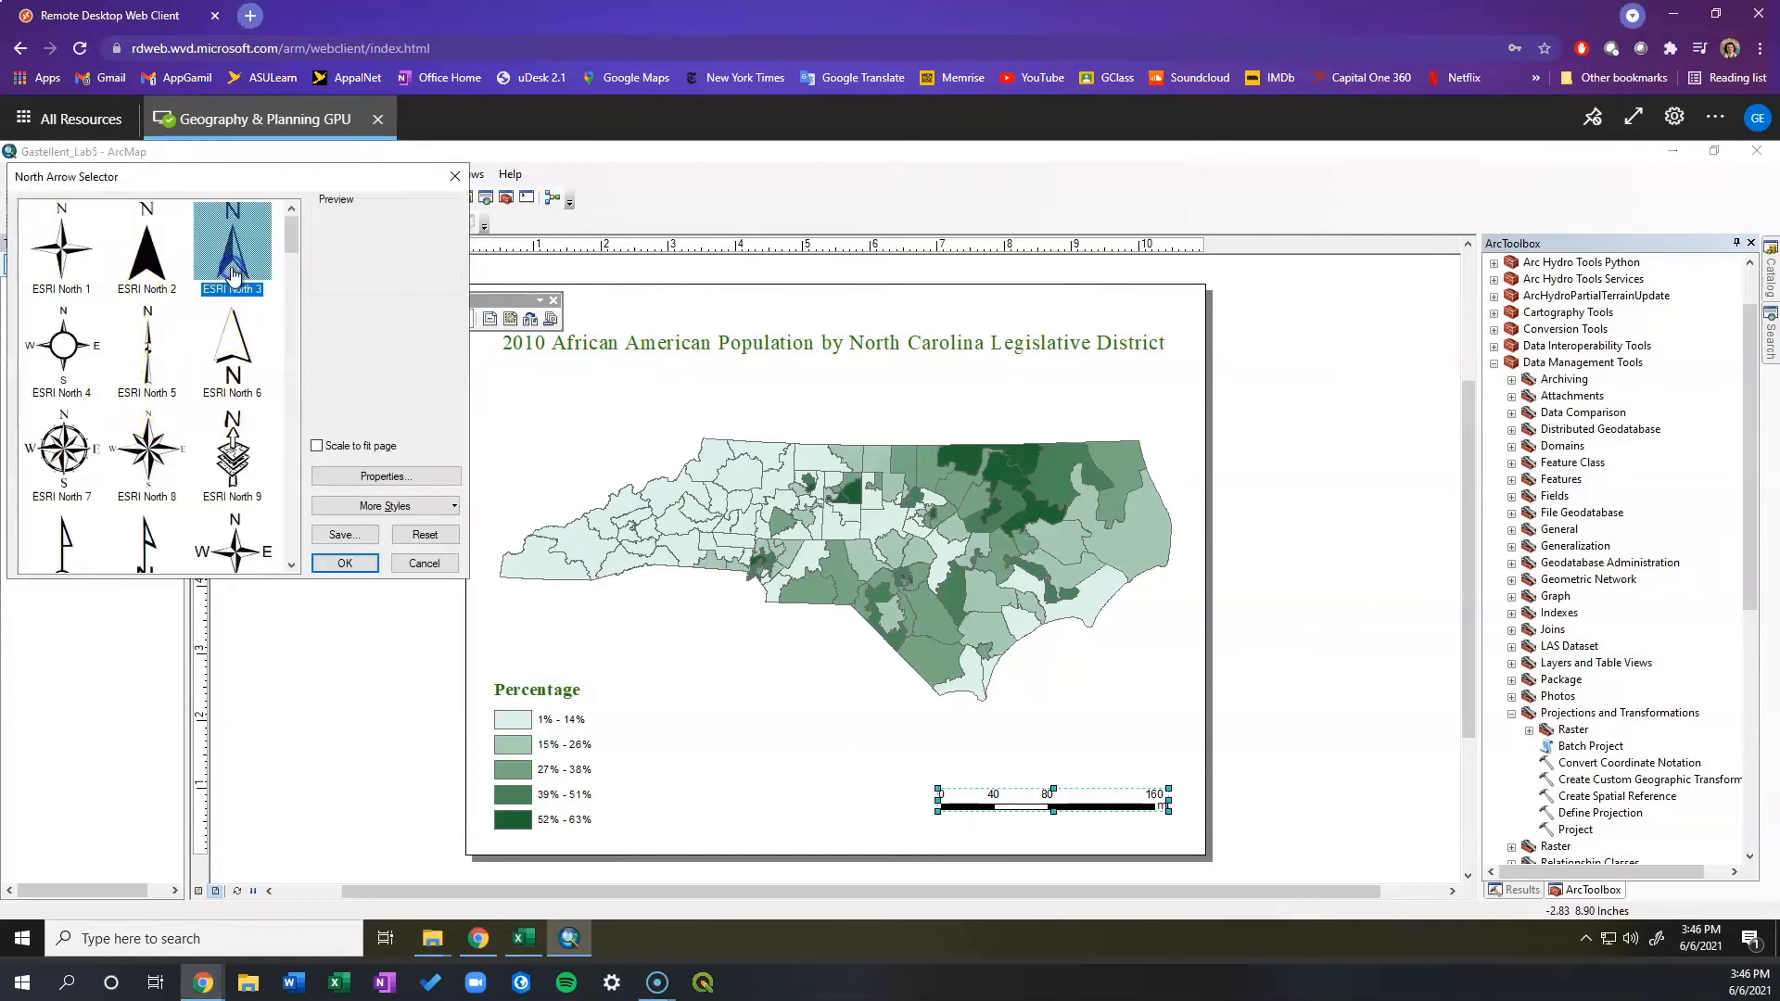
{"action": "left_click", "coordinate": [339, 561]}
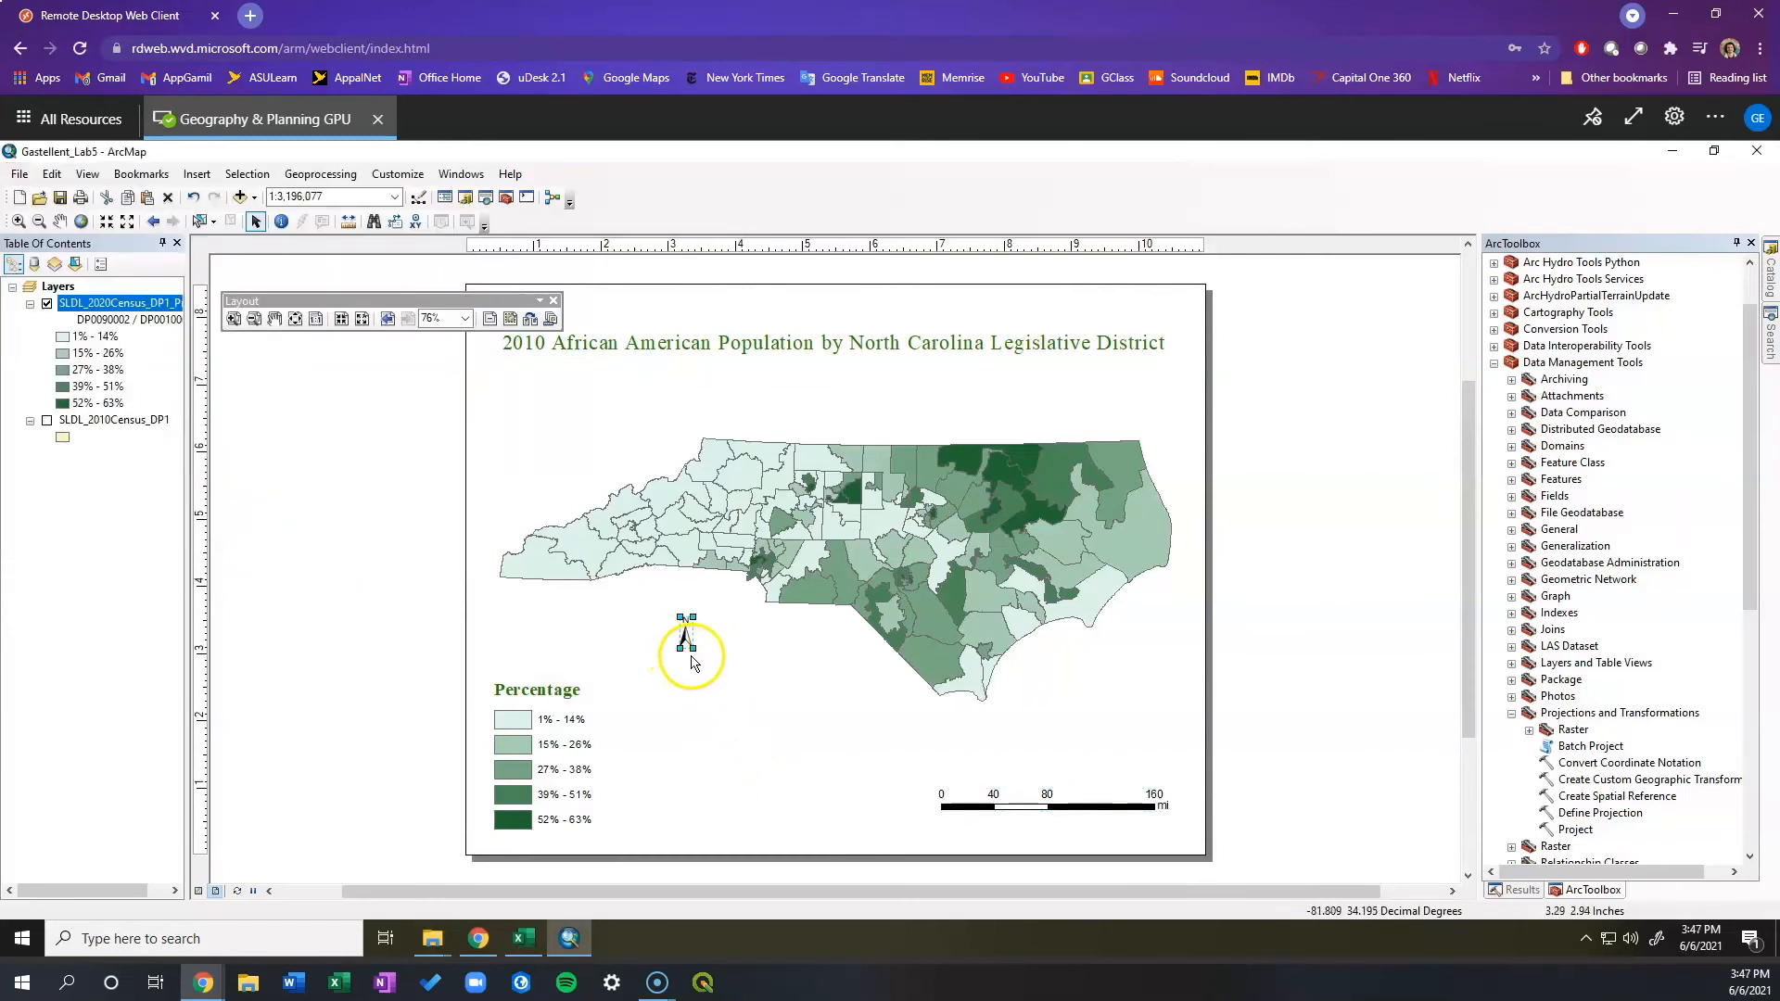
{"action": "left_click_drag", "start_coordinate": [694, 649], "coordinate": [713, 670]}
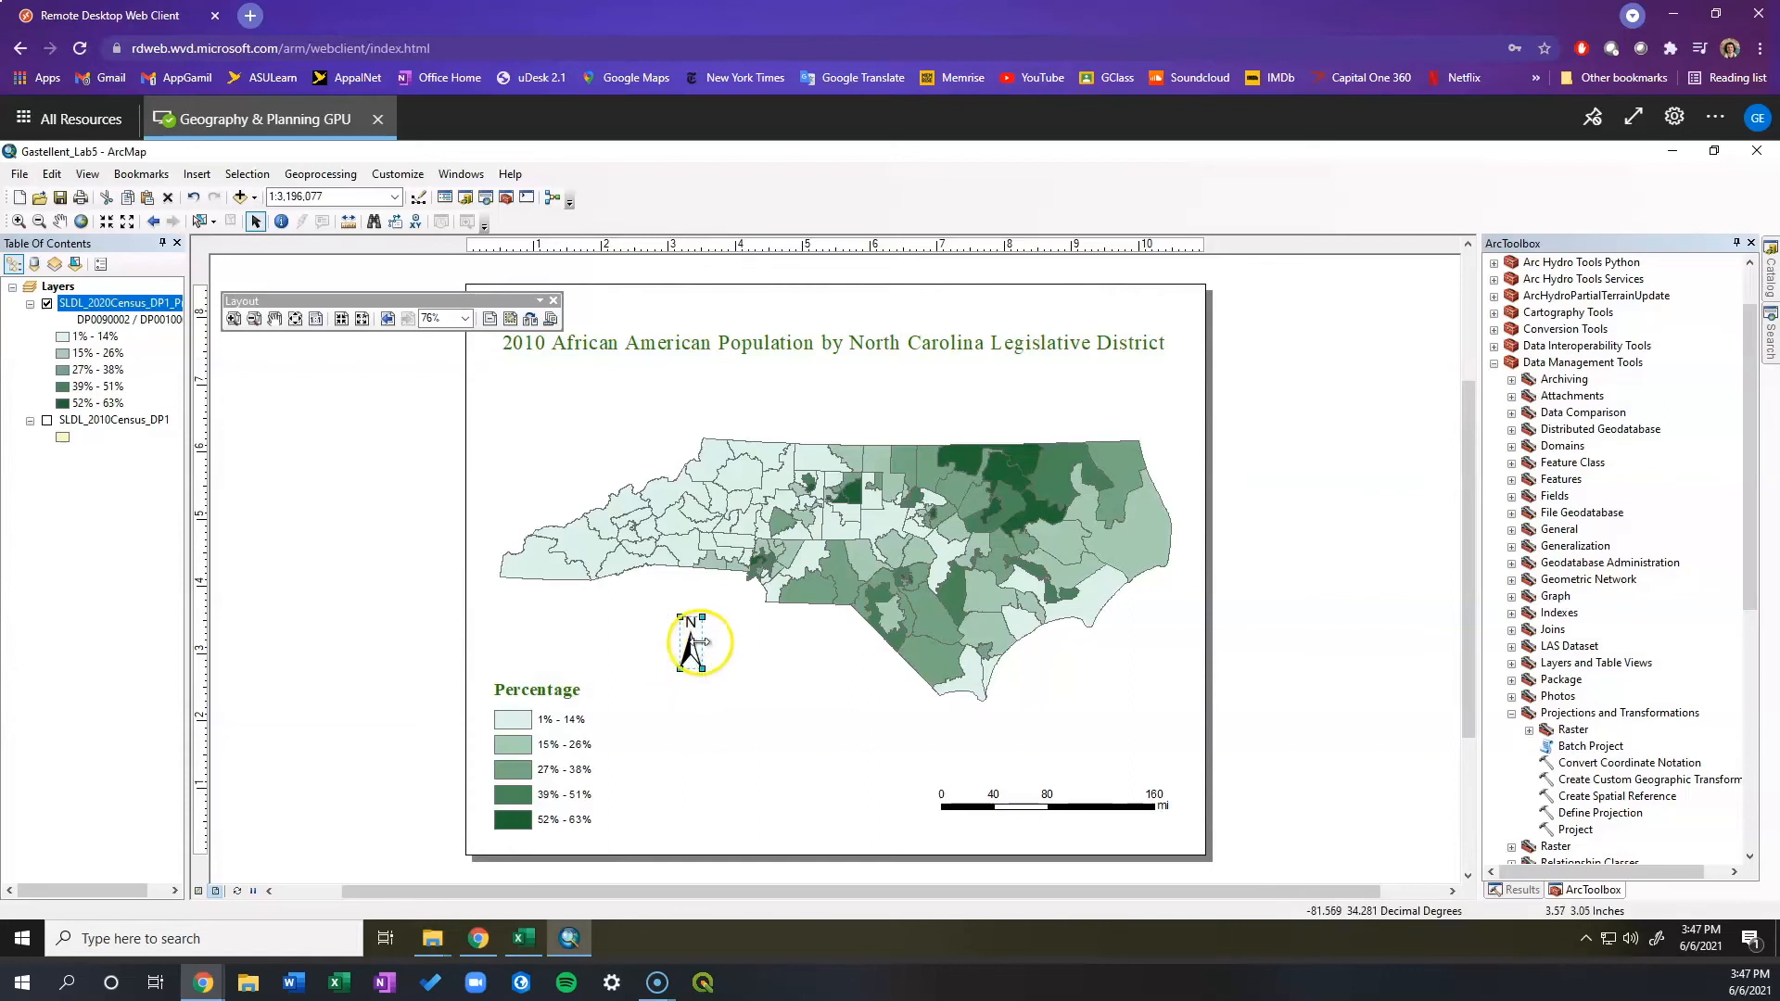
Keep the north arrow's default marker properties and move it below the map, between the legend and the scale bar.
{"action": "double_click", "coordinate": [692, 643]}
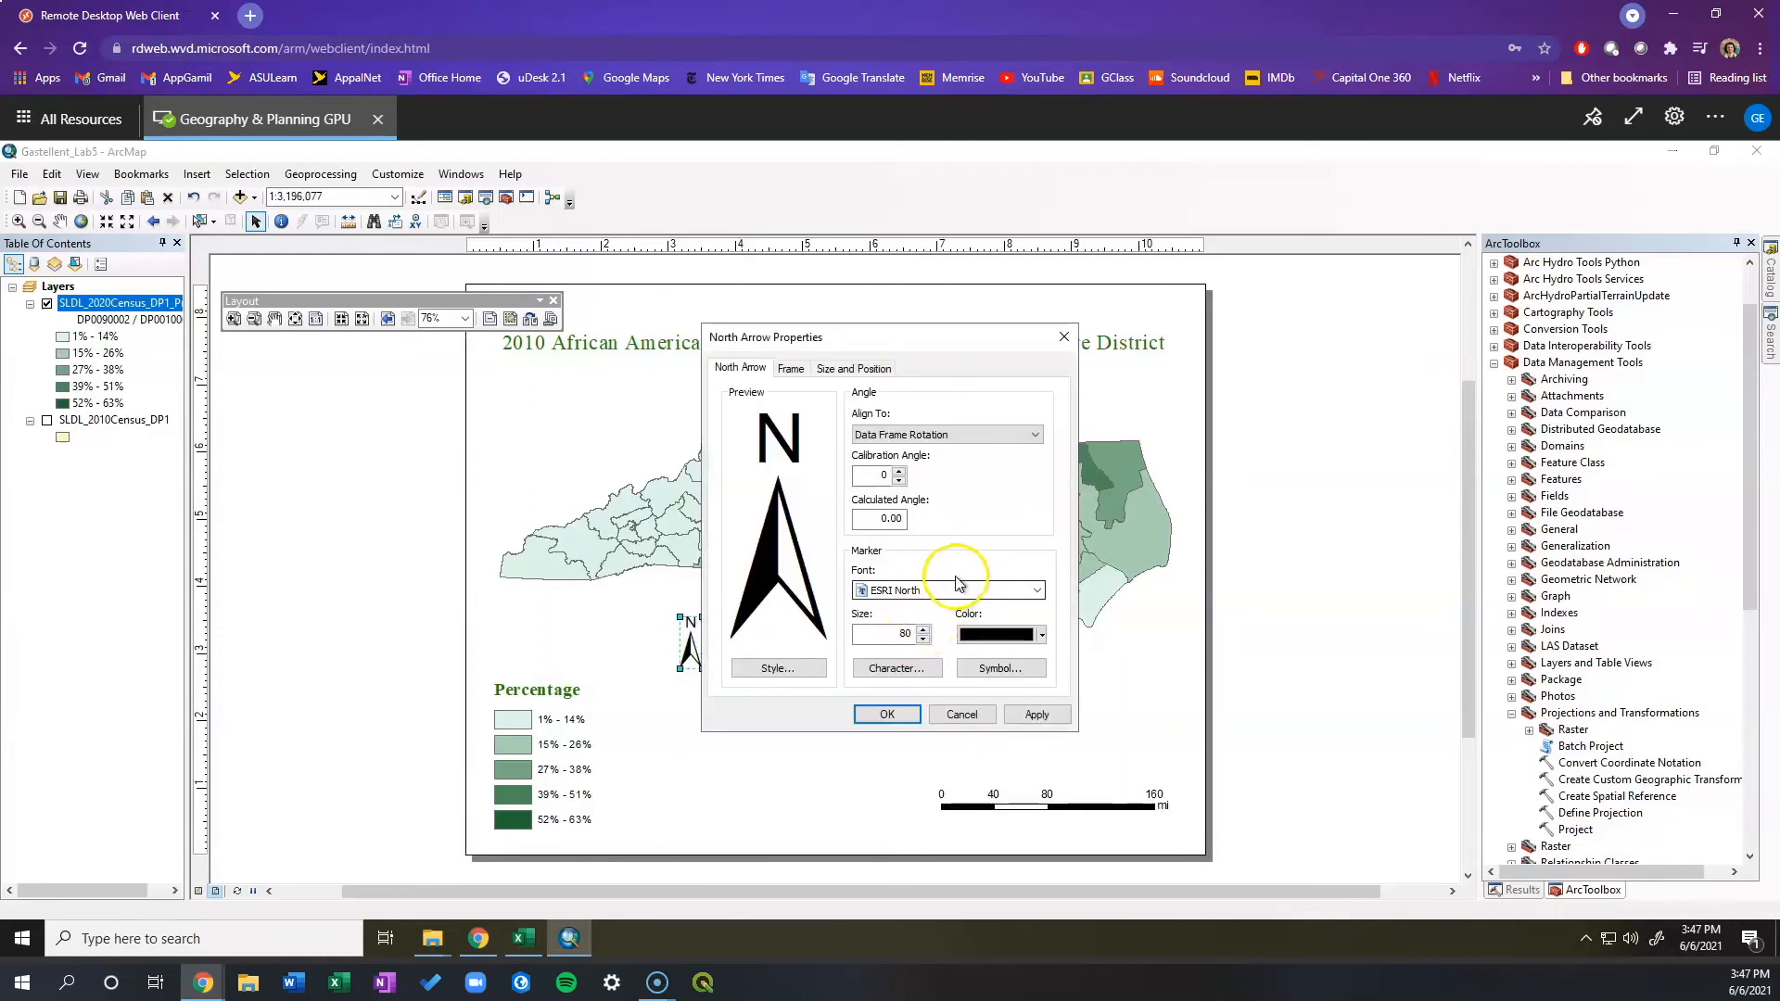
{"action": "left_click", "coordinate": [1036, 716]}
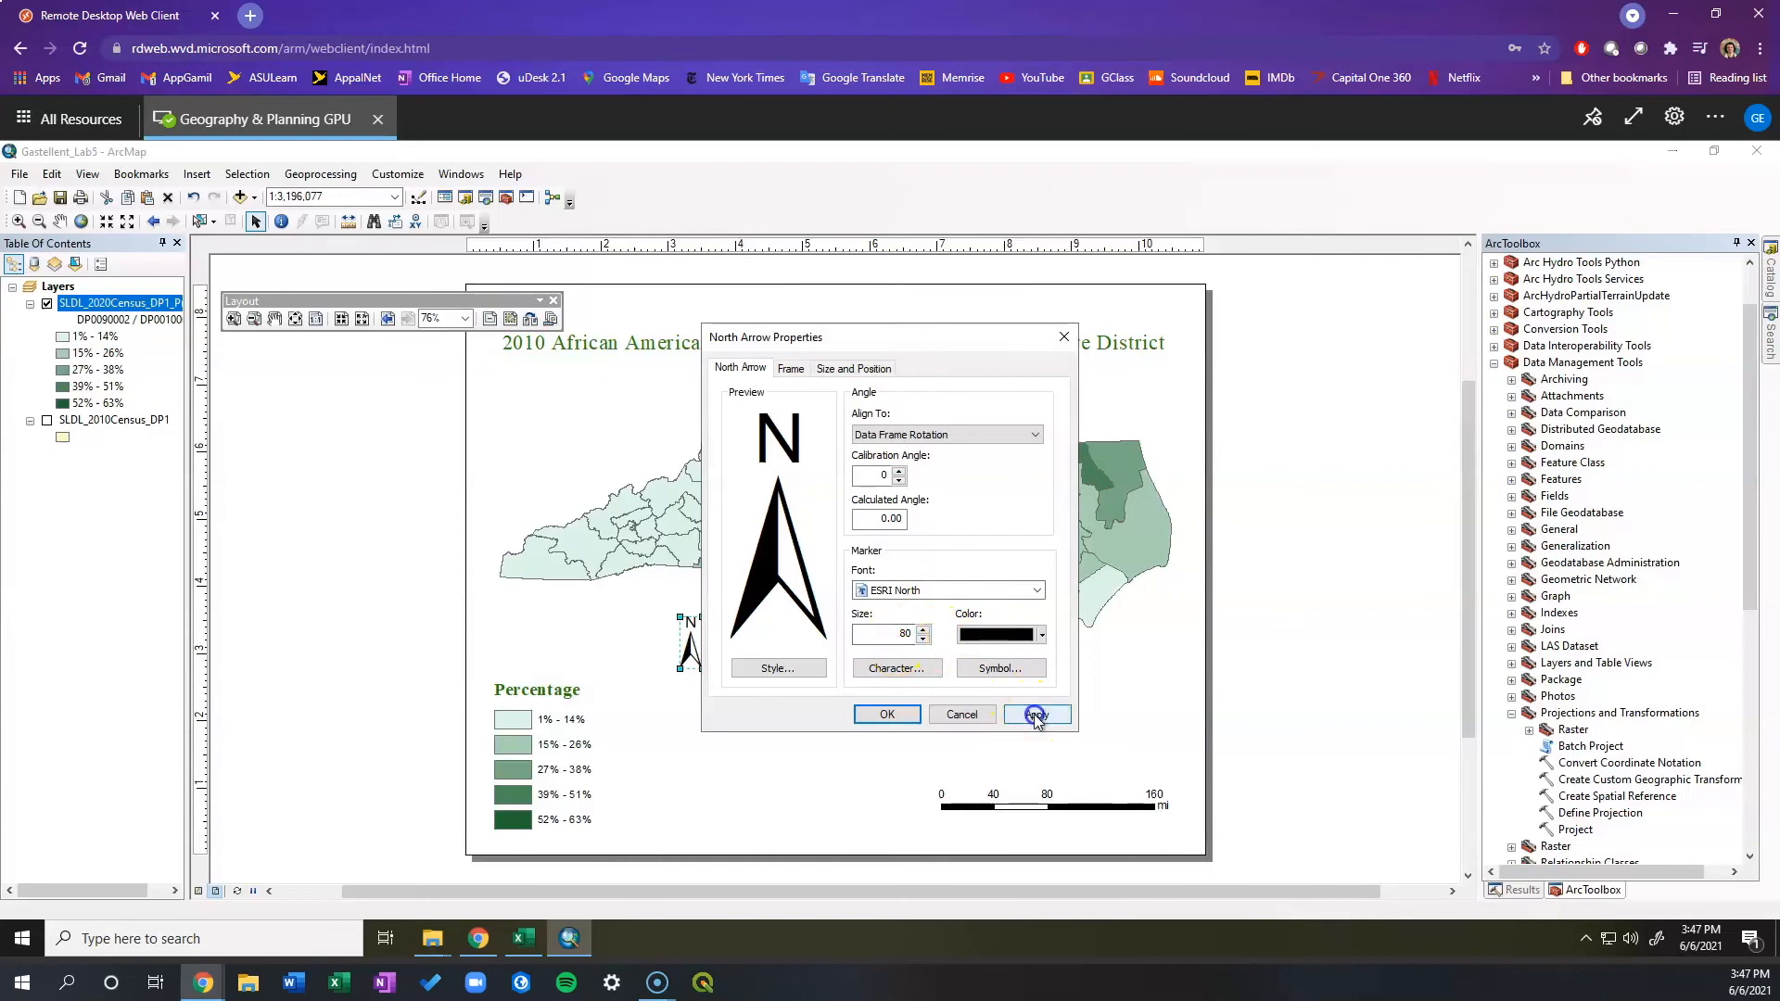
{"action": "left_click", "coordinate": [909, 720]}
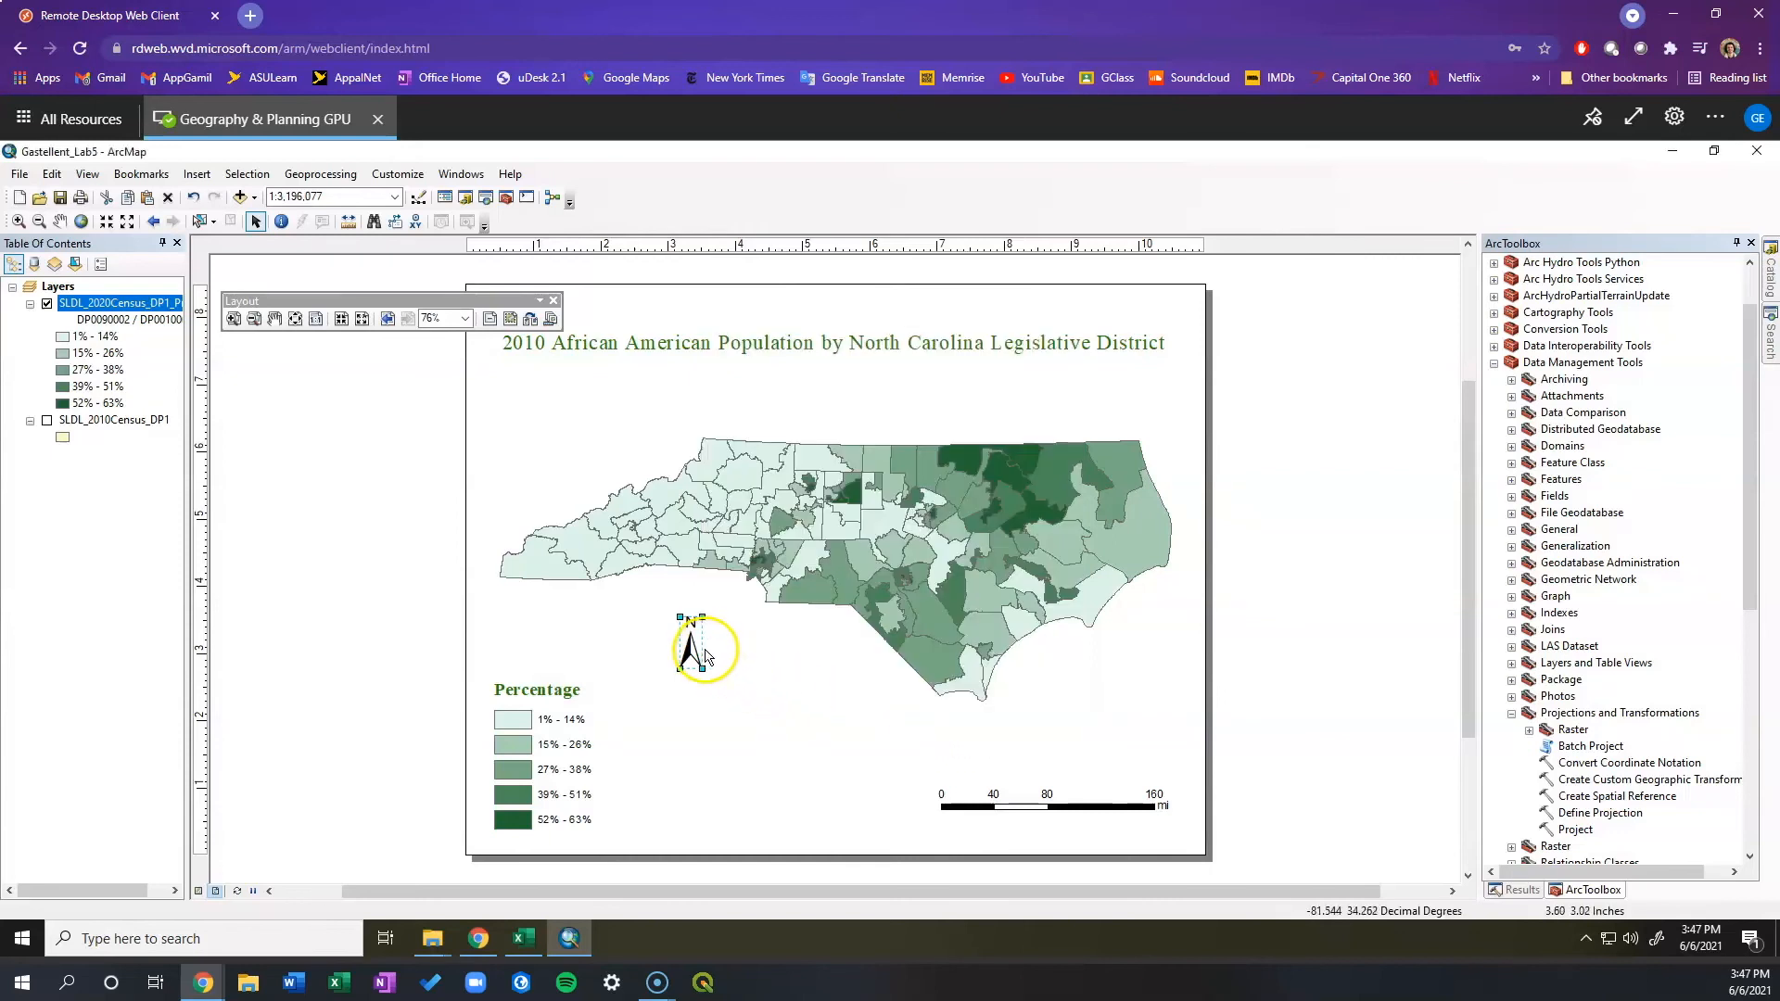
{"action": "left_click_drag", "start_coordinate": [695, 646], "coordinate": [739, 718]}
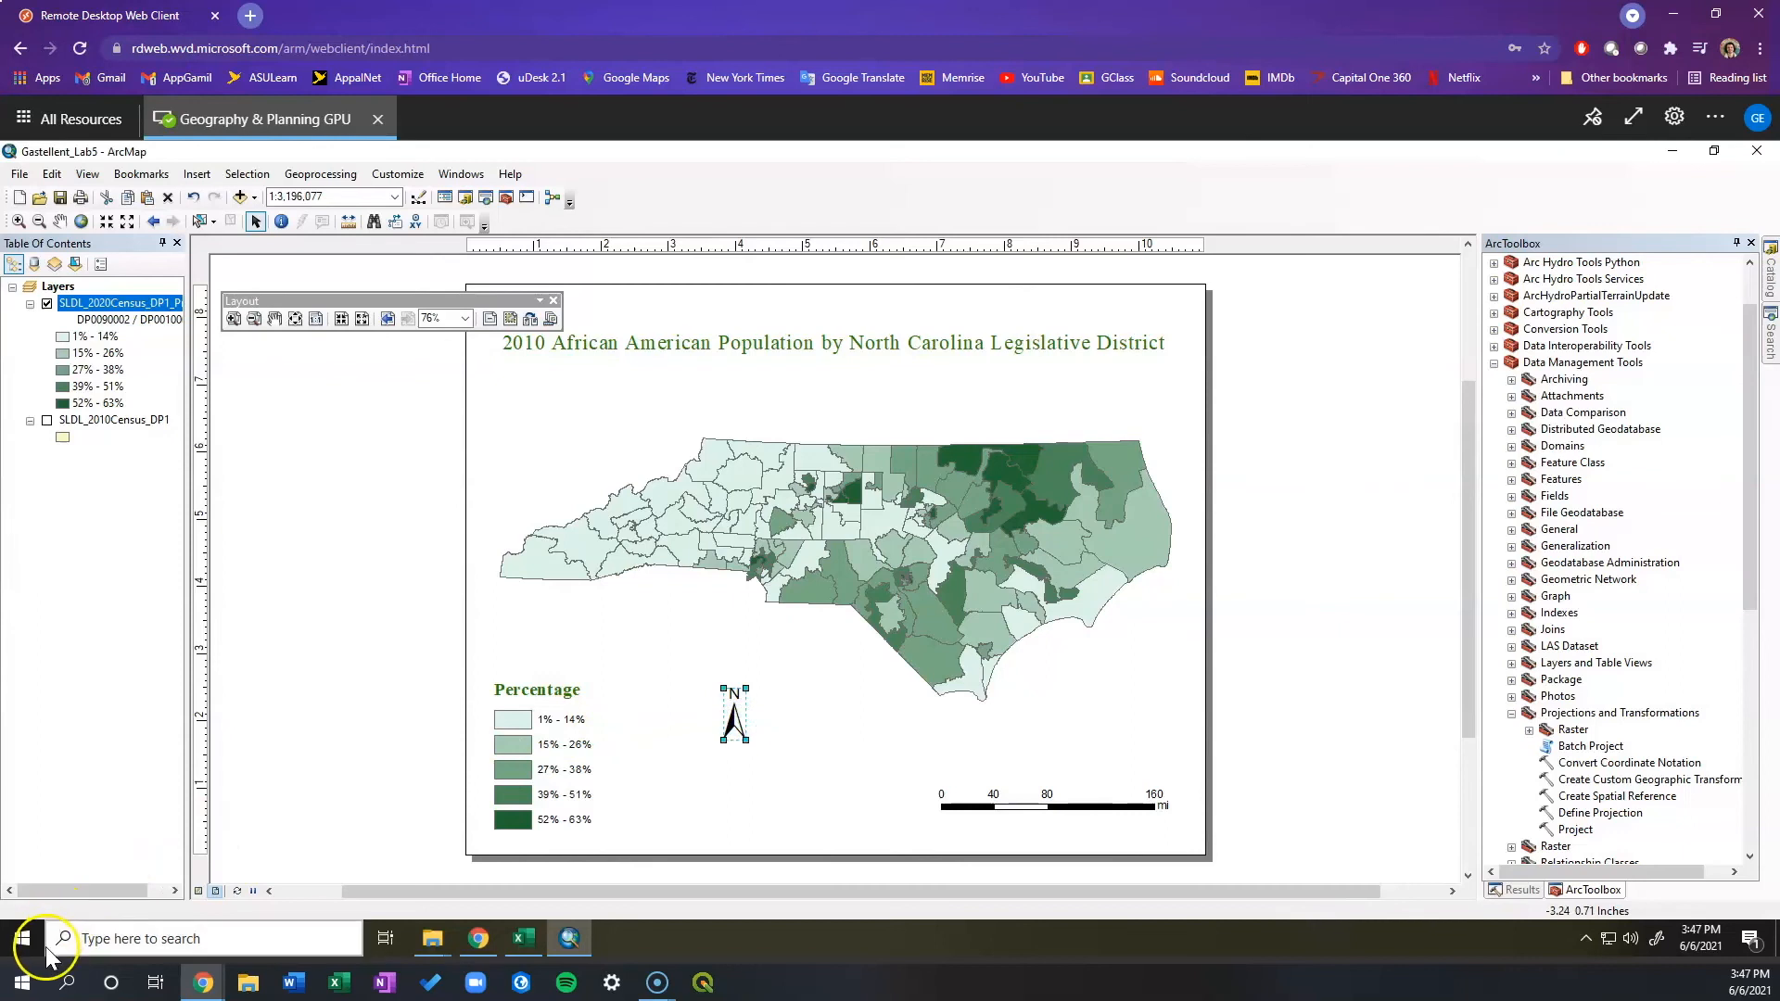
Insert a text element on the page and place it beneath the north arrow.
{"action": "left_click", "coordinate": [124, 730]}
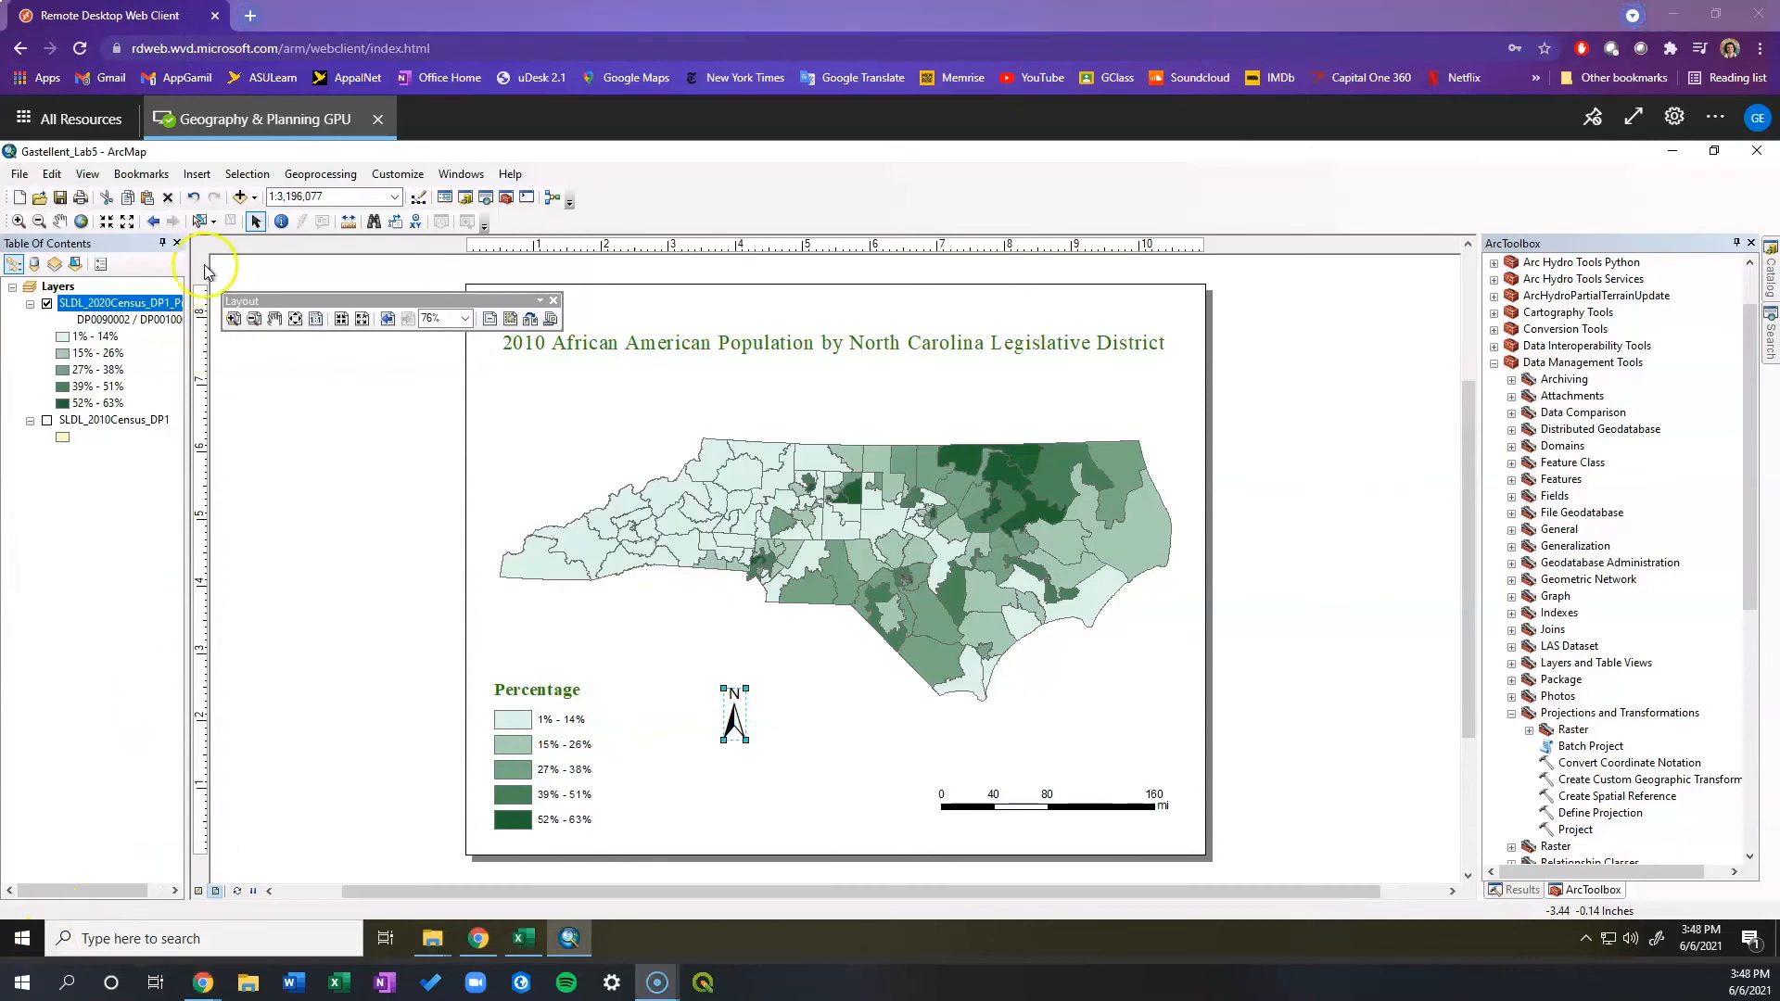
{"action": "left_click", "coordinate": [200, 173]}
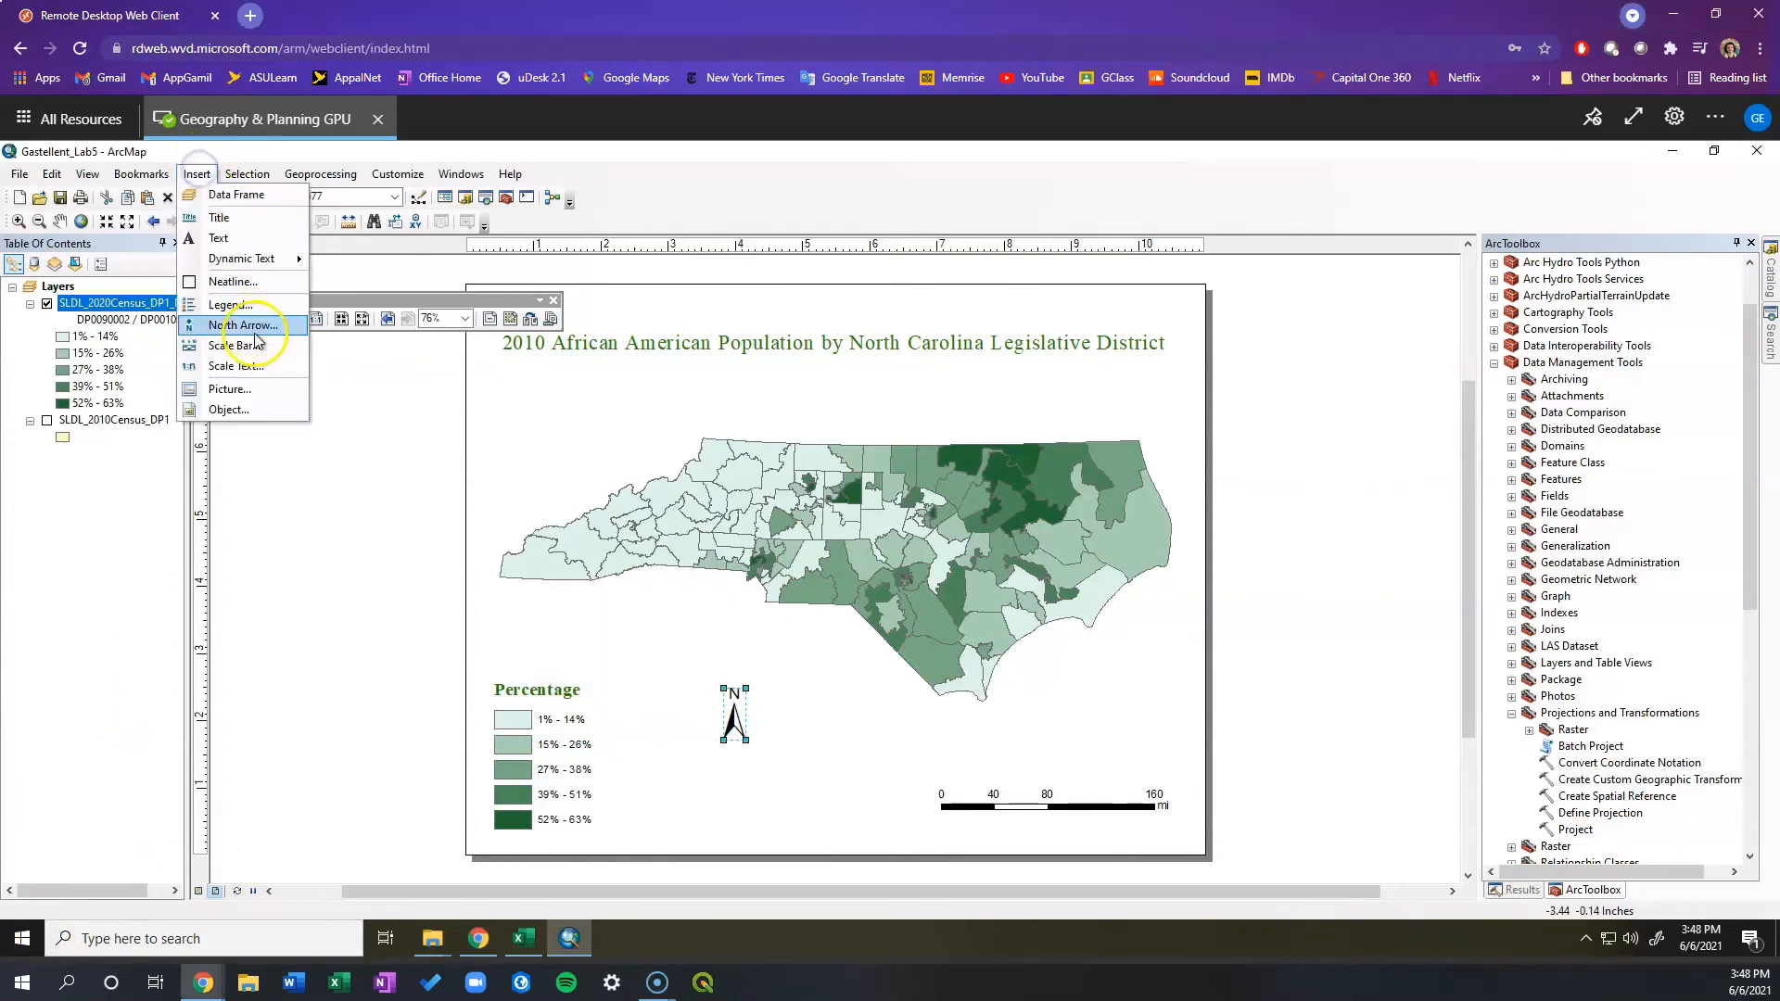
{"action": "left_click", "coordinate": [223, 237]}
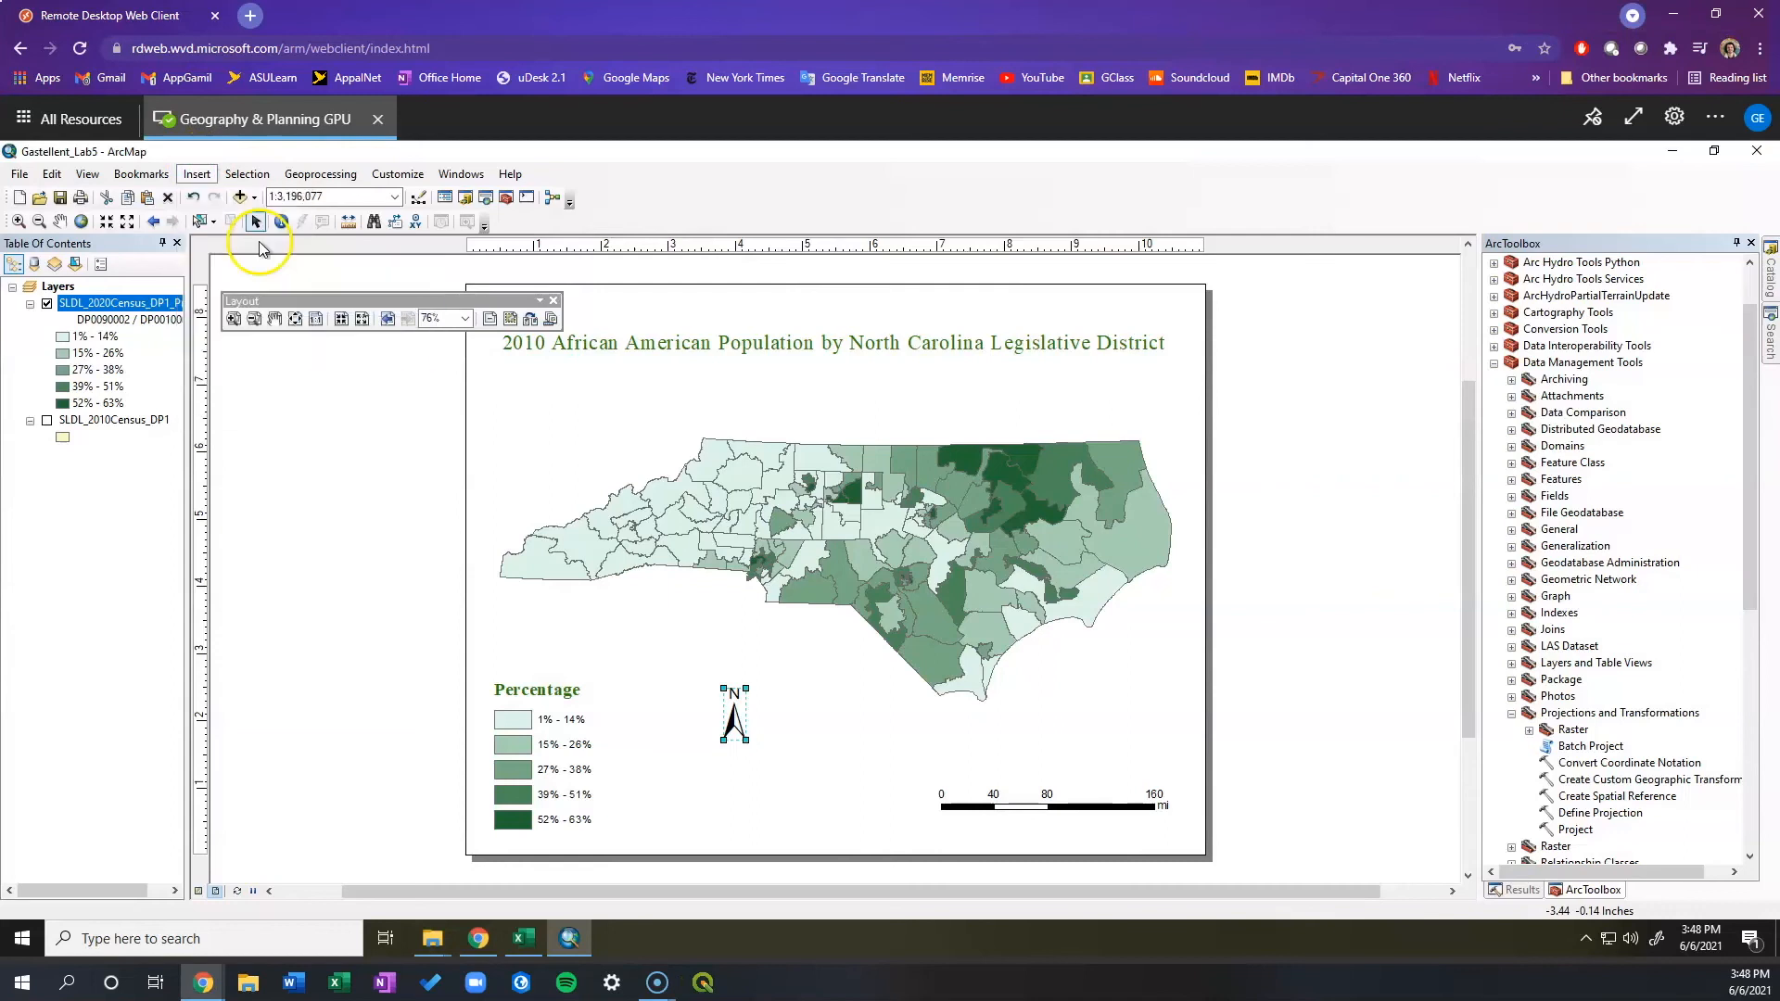
{"action": "left_click_drag", "start_coordinate": [835, 574], "coordinate": [830, 628]}
{"action": "left_click", "coordinate": [850, 574]}
{"action": "left_click", "coordinate": [843, 614]}
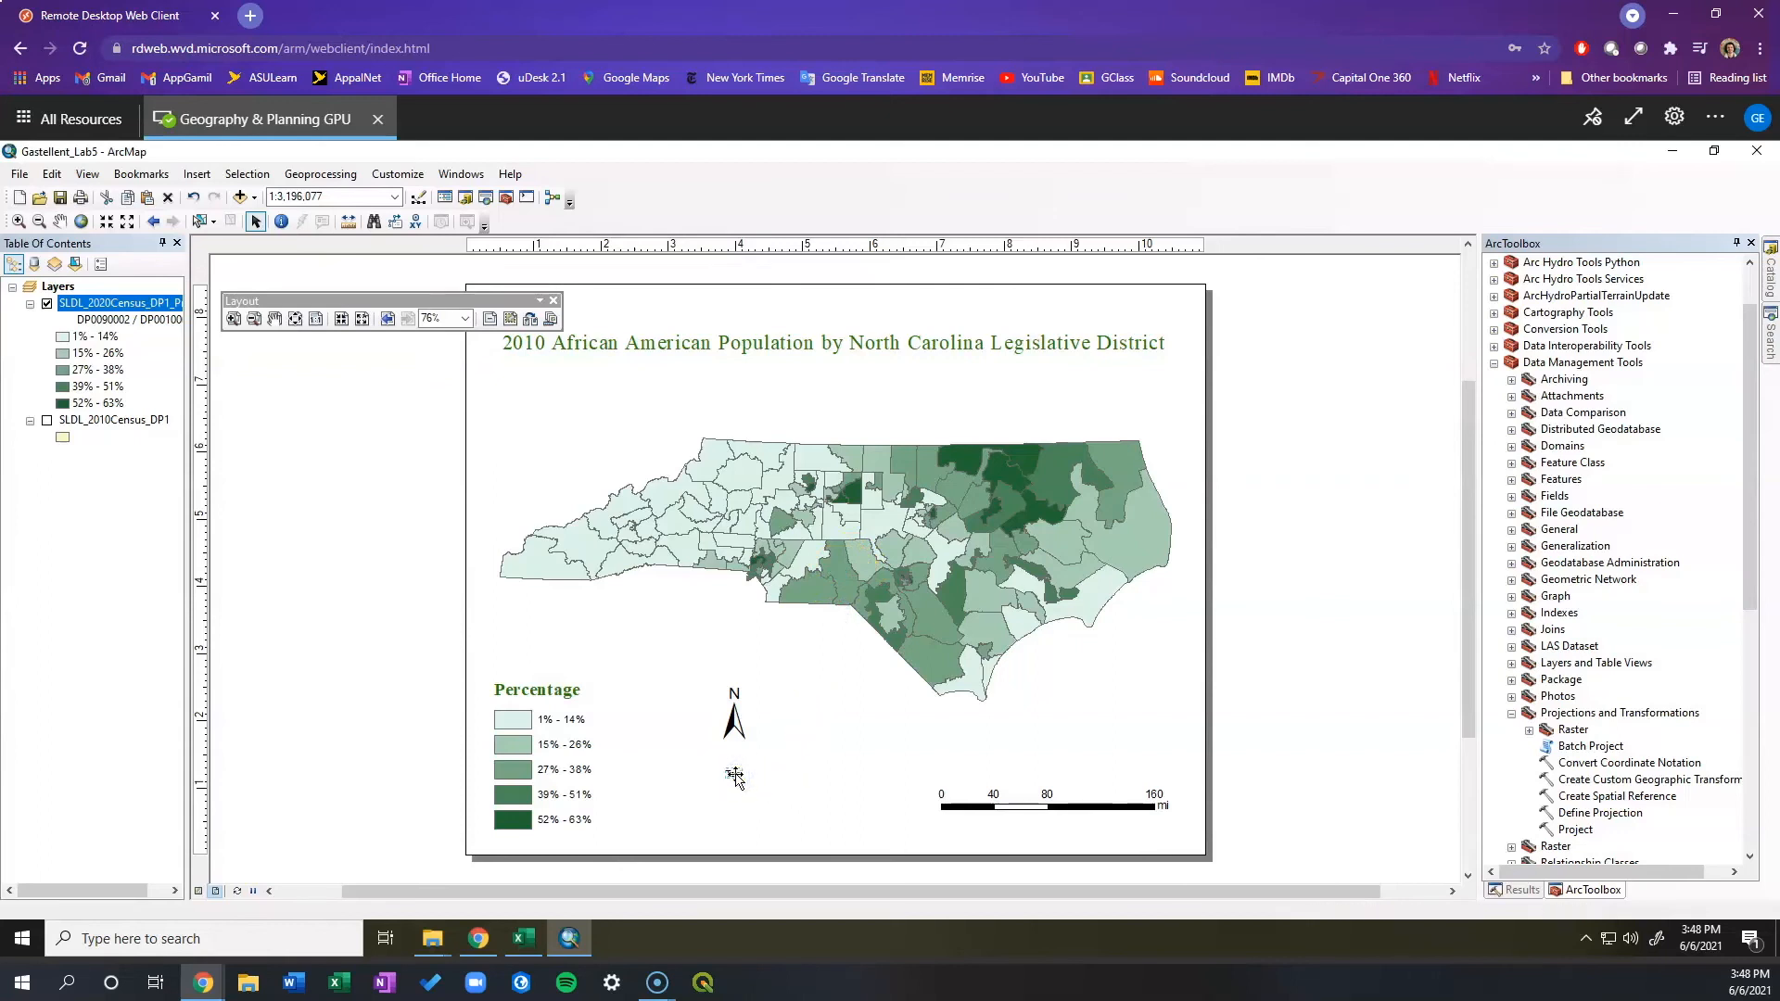
Set the text to the author's name, "June 6th, 2021" and "Source: U.S. Census Bureau" in the default Arial 10 symbol, and move it slightly lower.
{"action": "double_click", "coordinate": [735, 777]}
{"action": "left_click", "coordinate": [916, 462]}
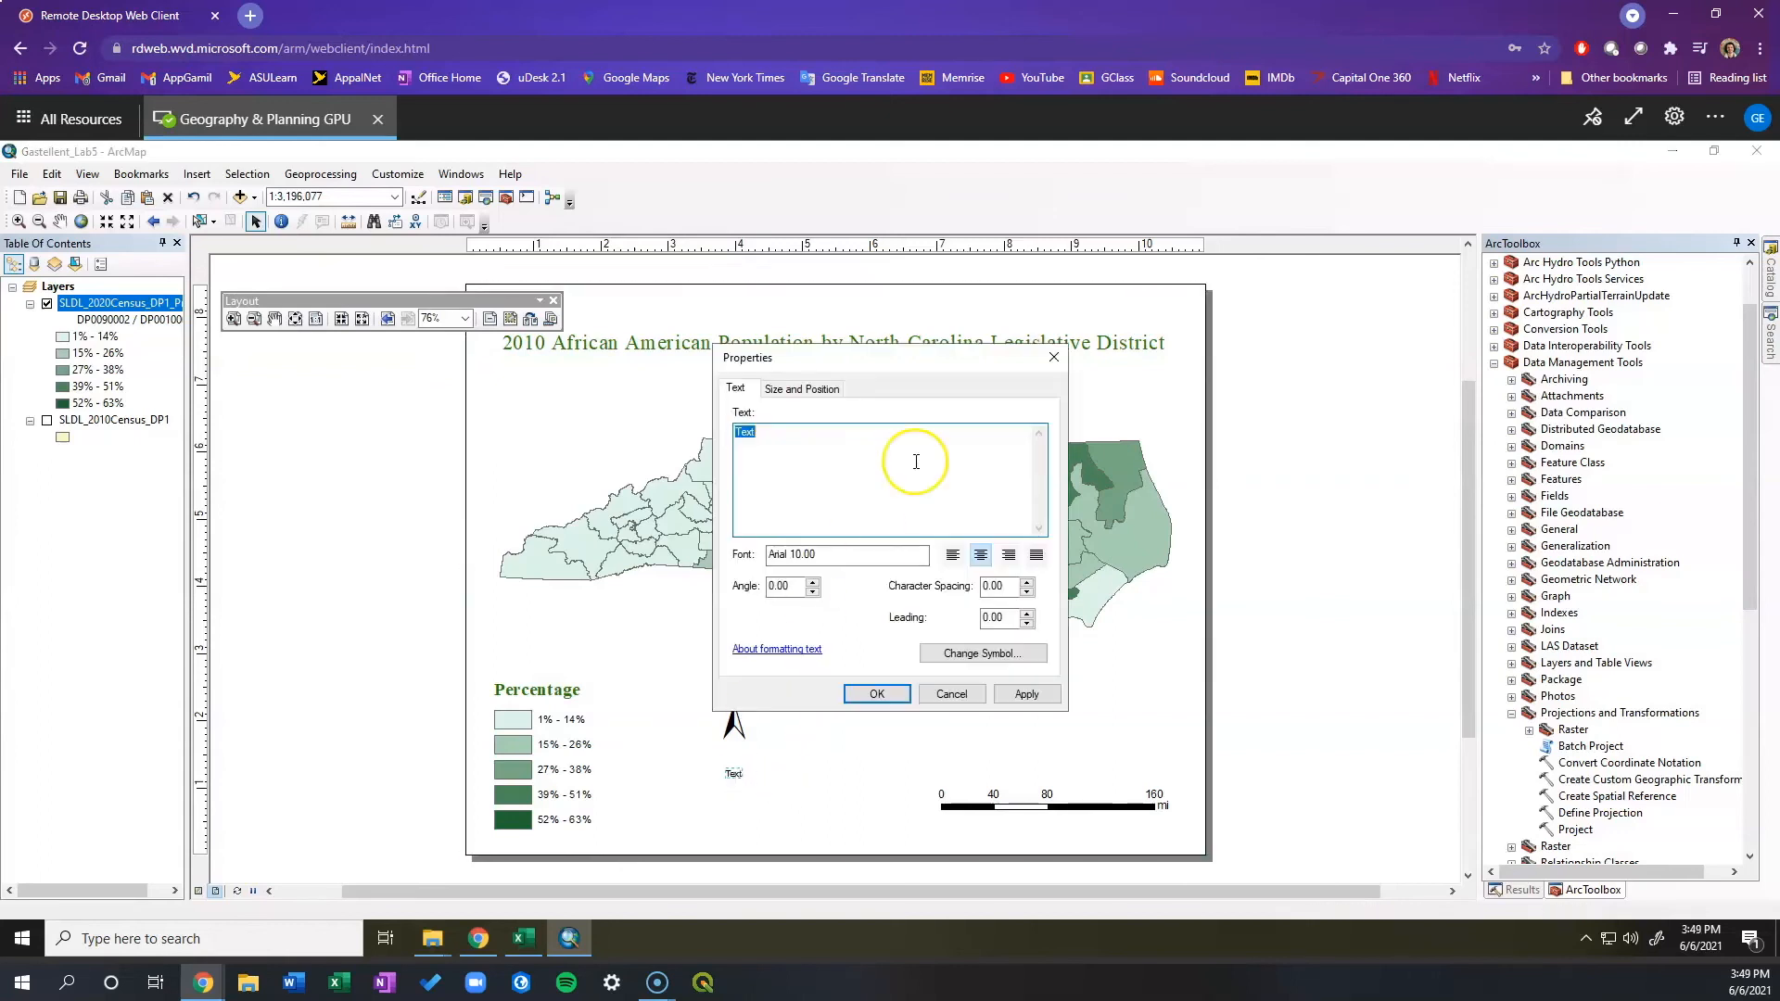
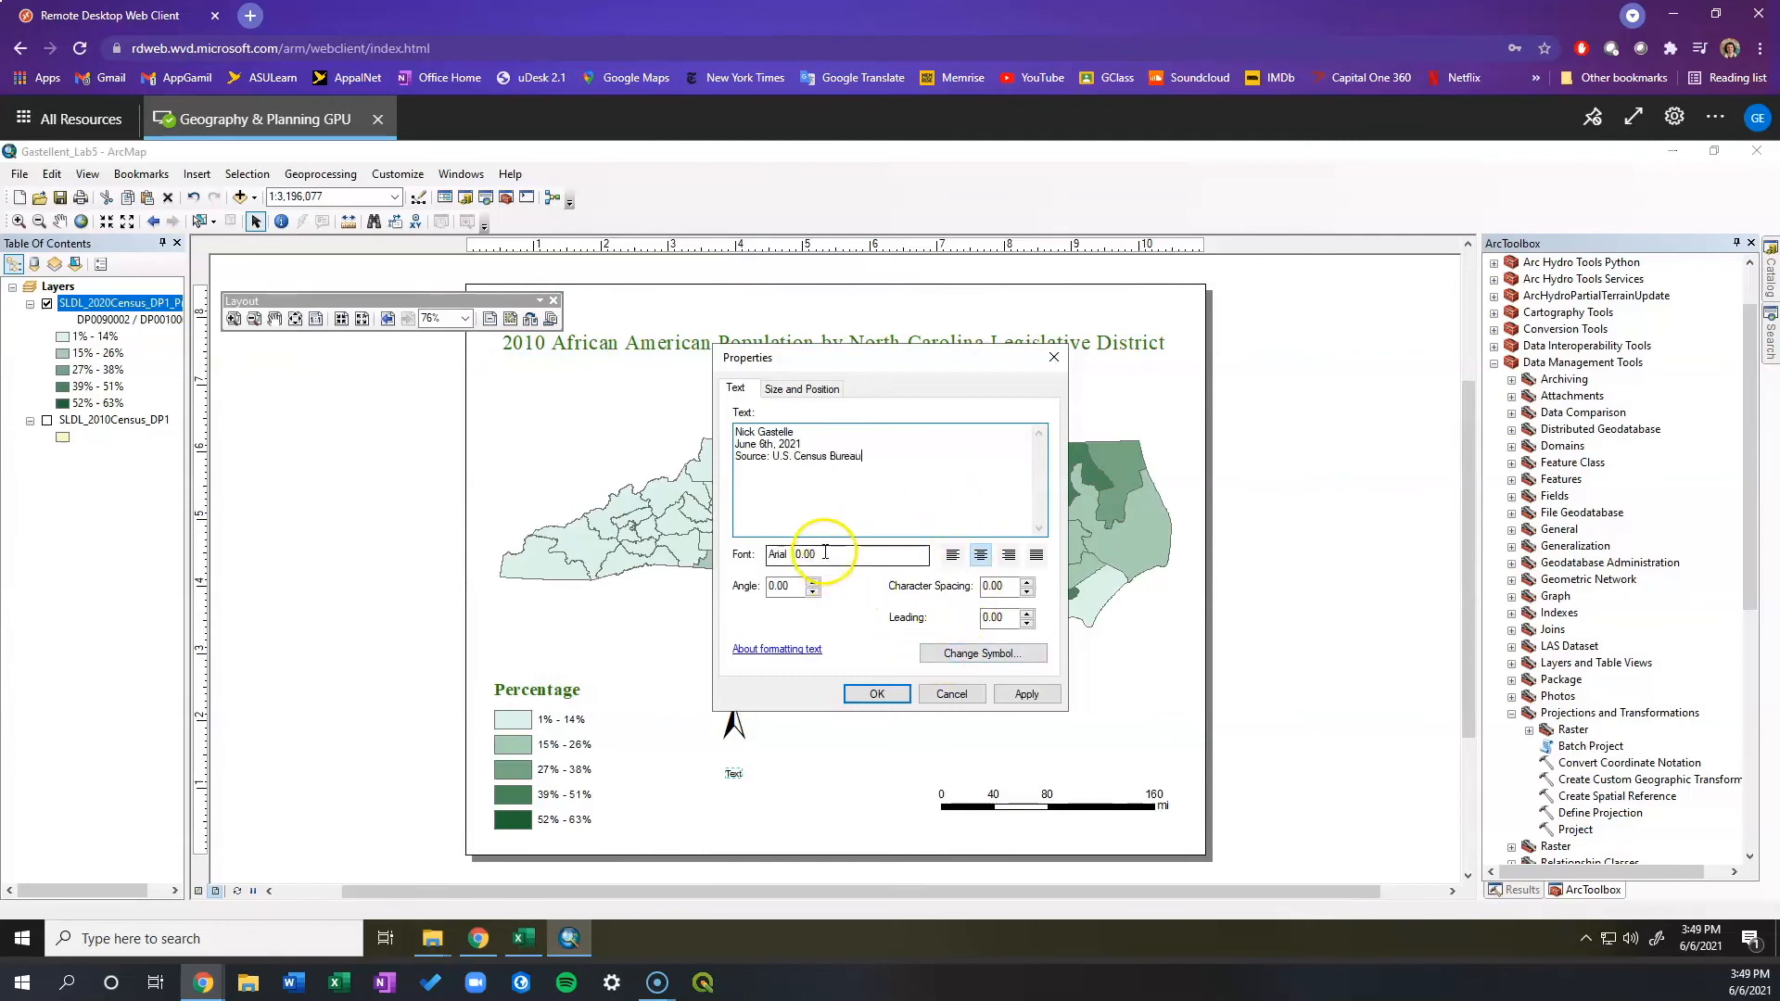
{"action": "left_click", "coordinate": [961, 654]}
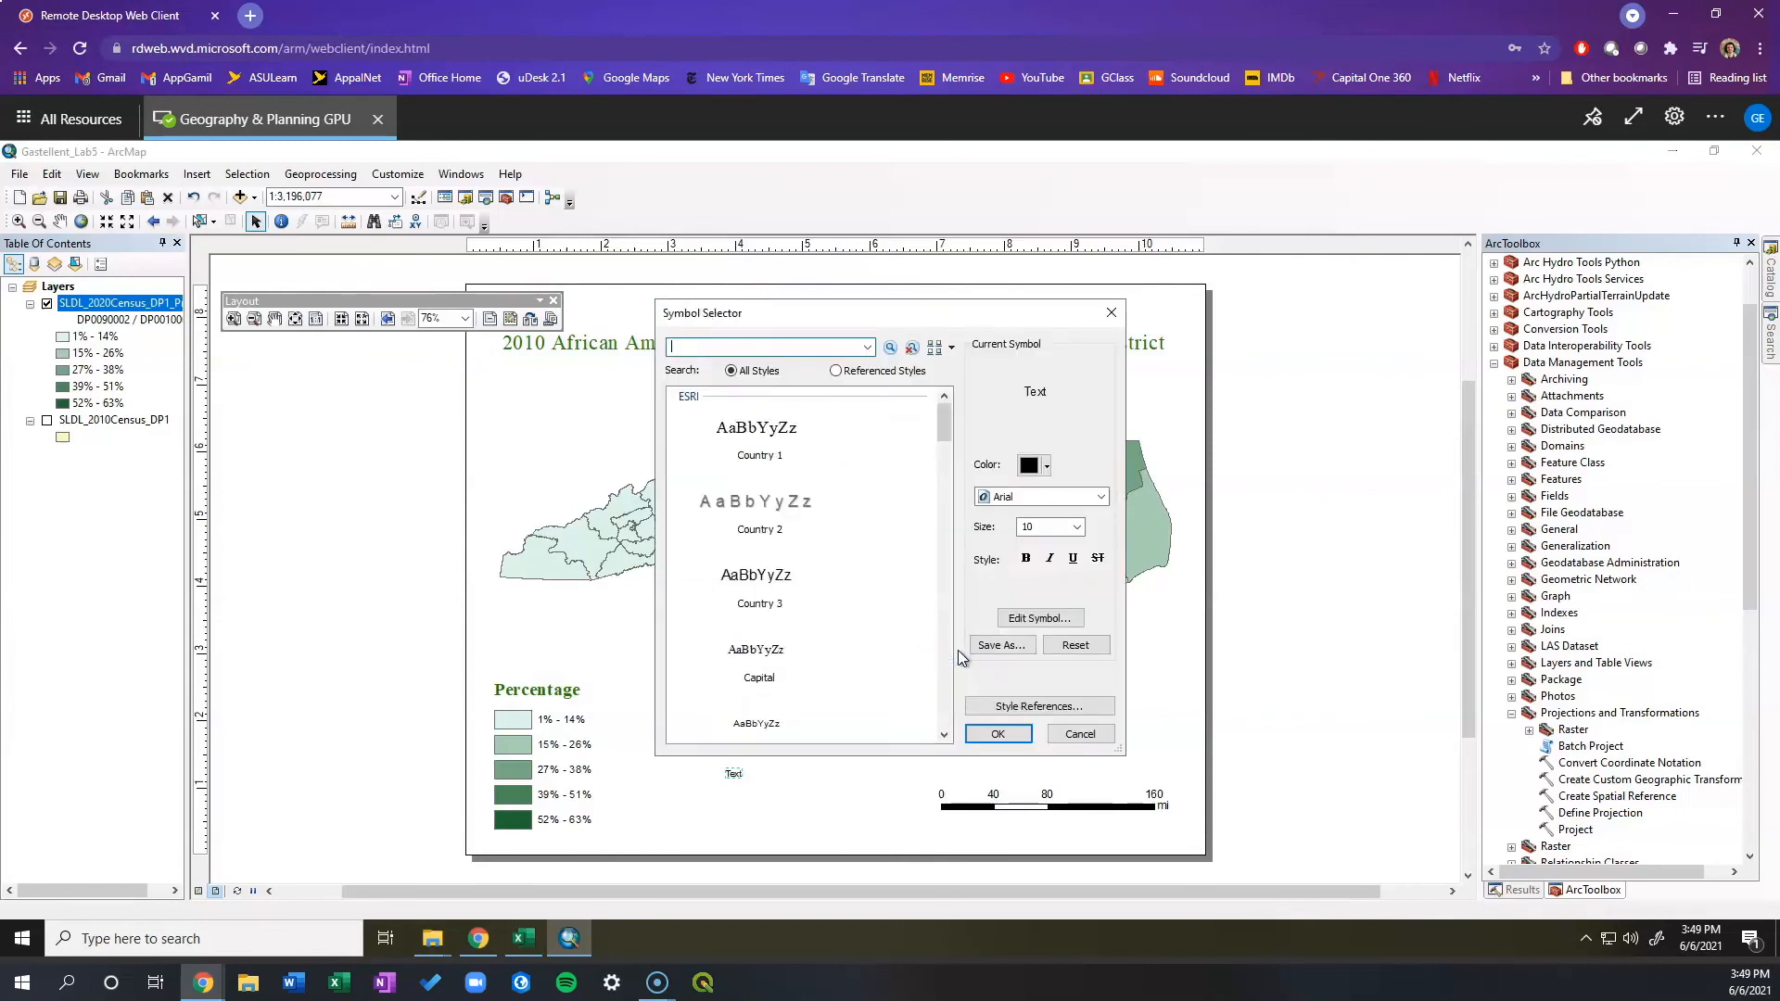
{"action": "left_click", "coordinate": [996, 731]}
{"action": "left_click", "coordinate": [1026, 694]}
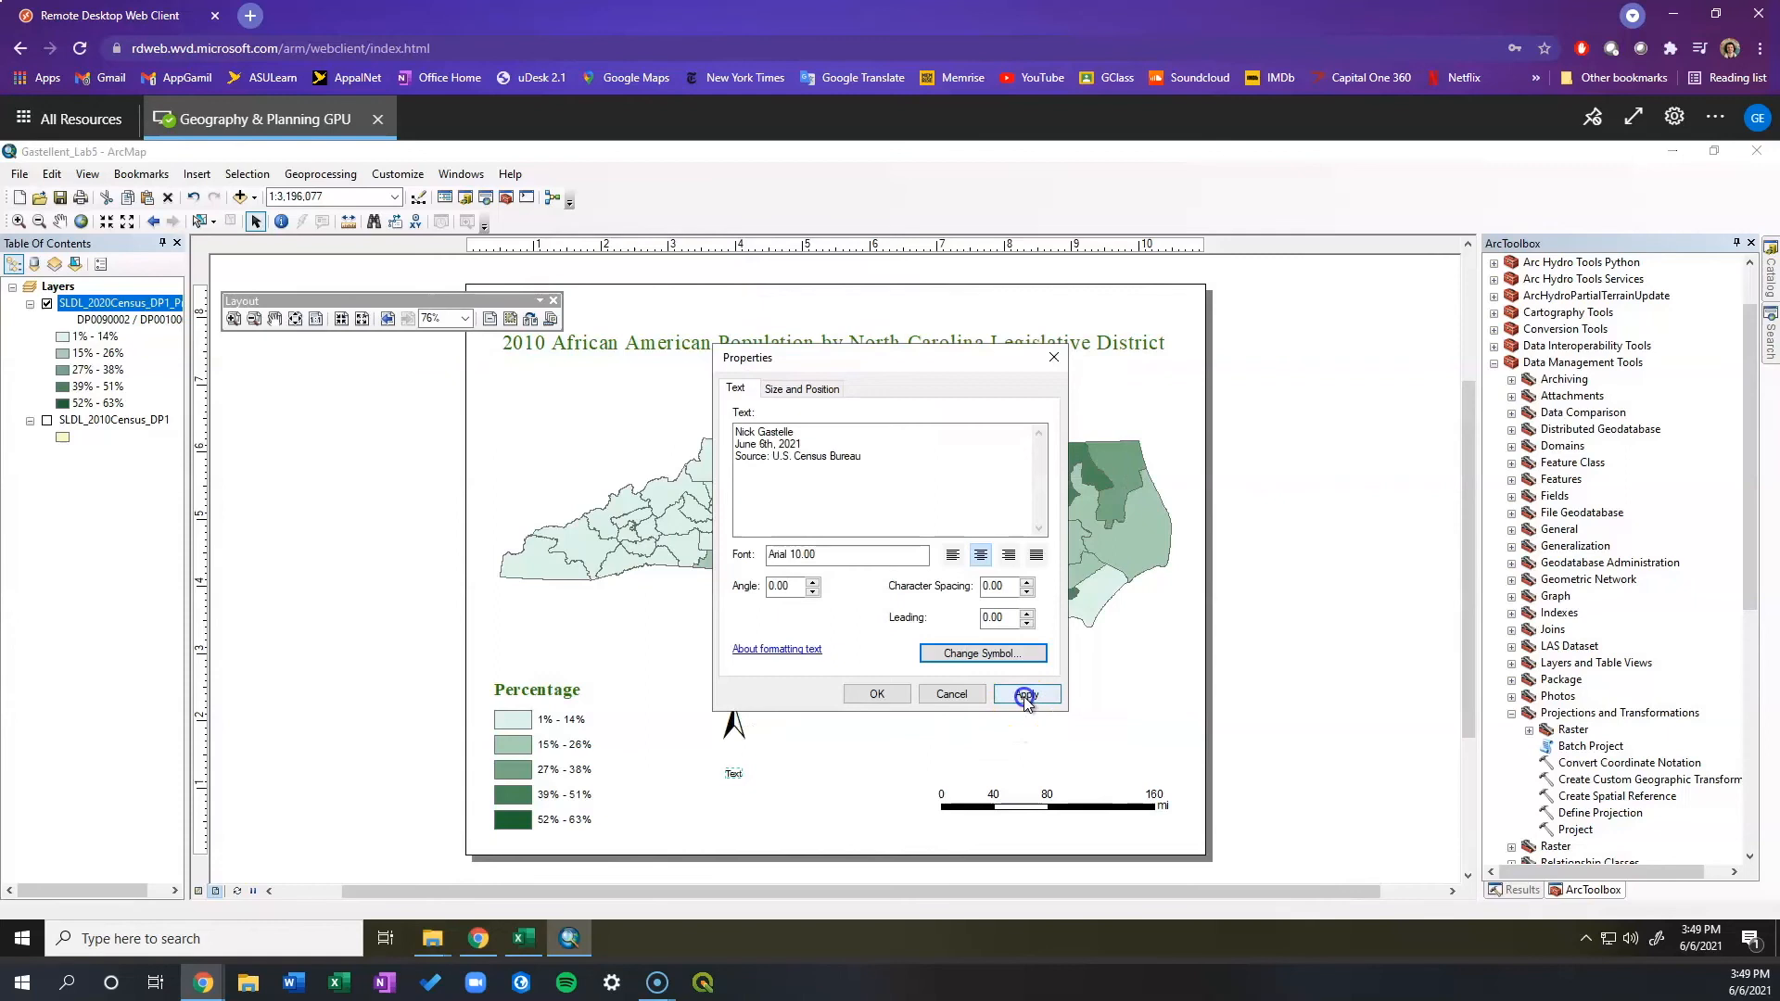
{"action": "left_click", "coordinate": [877, 695]}
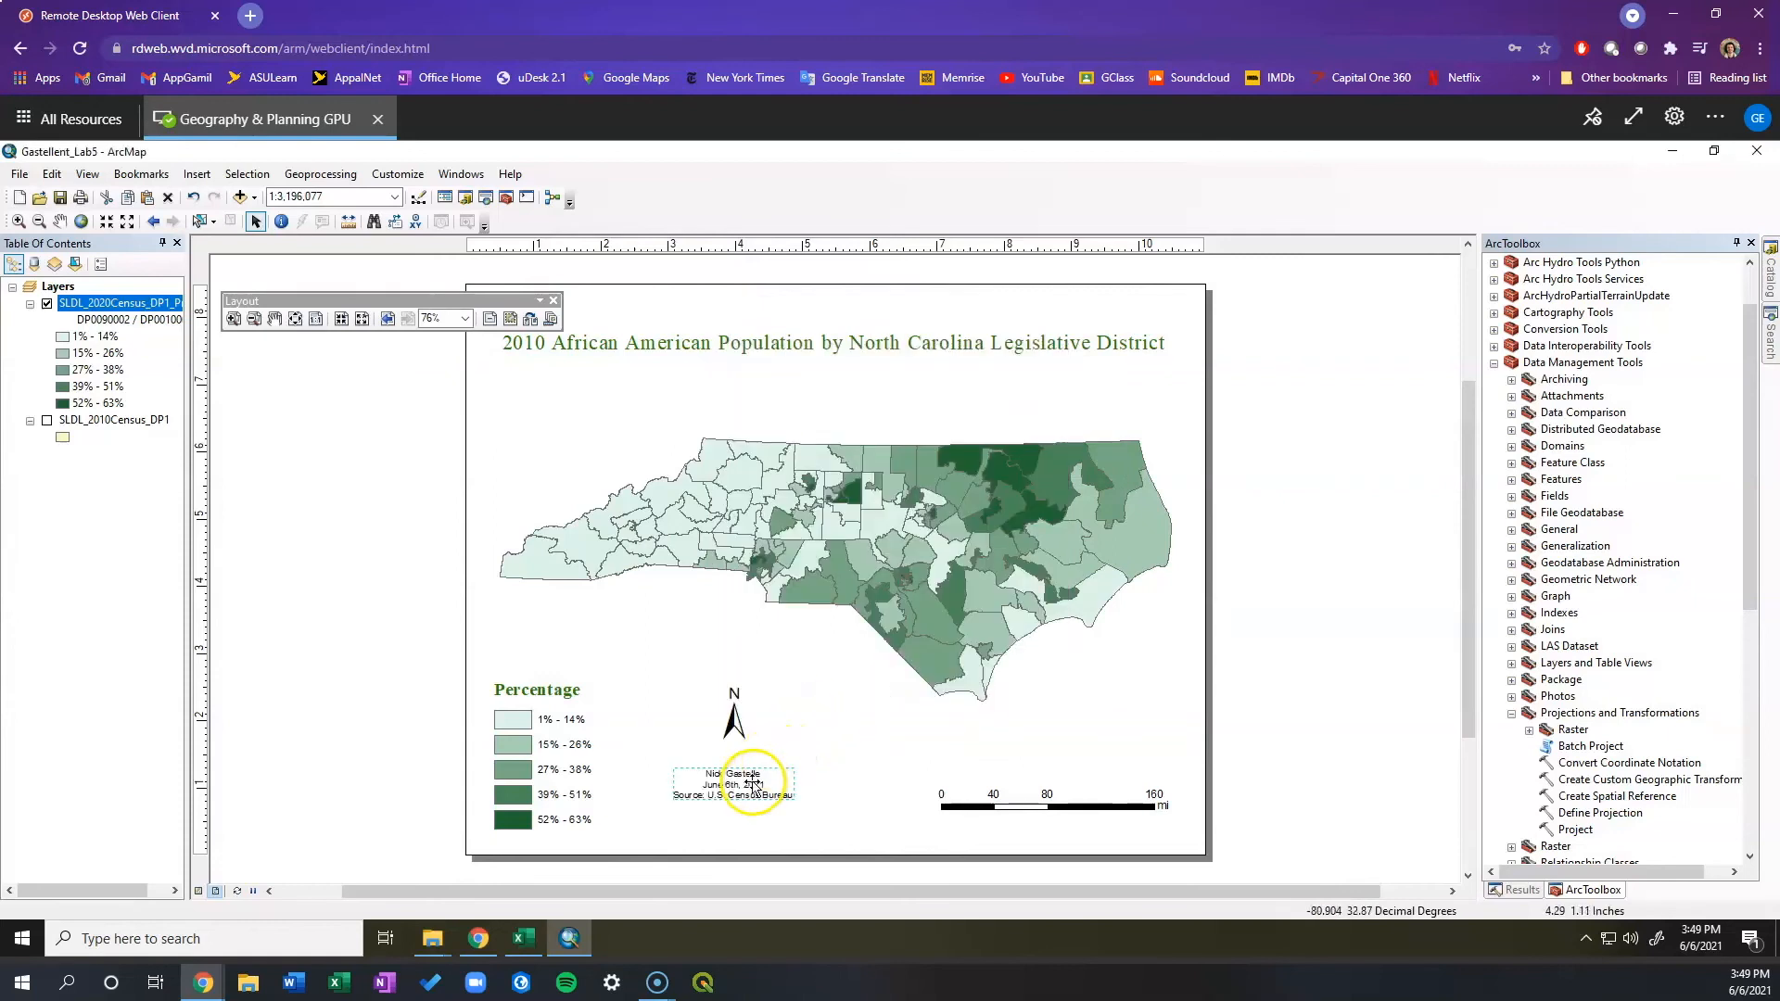
{"action": "left_click_drag", "start_coordinate": [750, 784], "coordinate": [755, 796]}
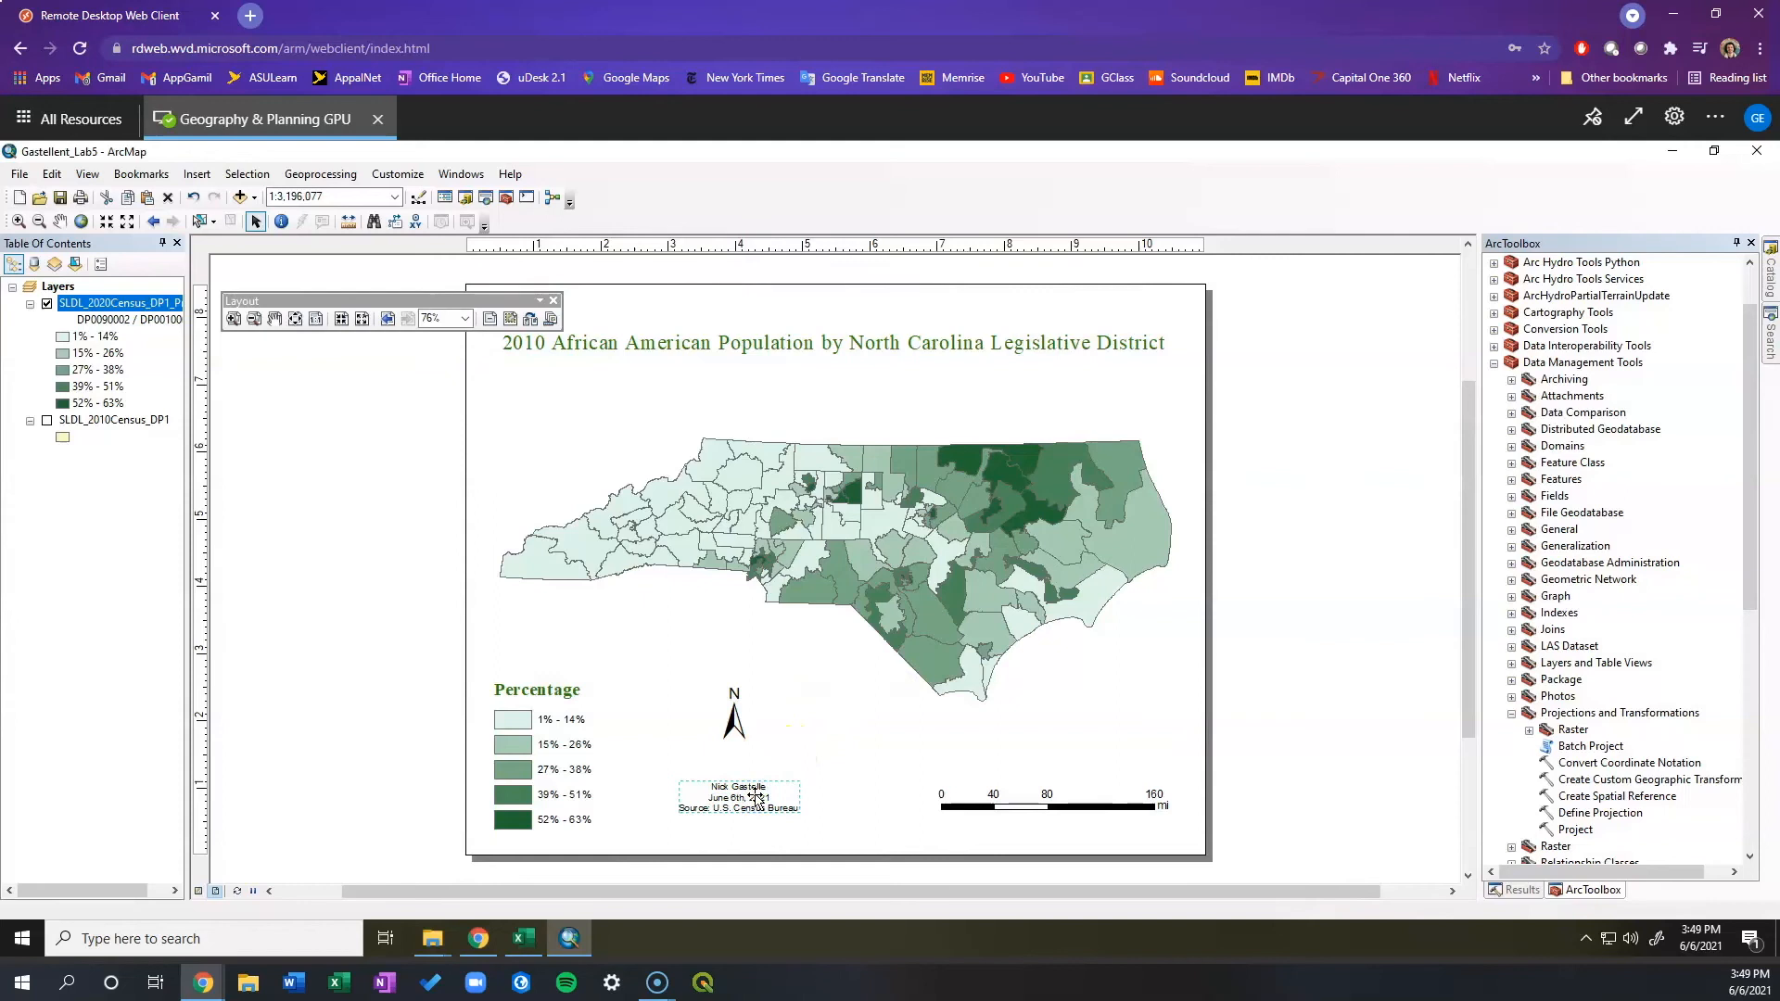
{"action": "left_click", "coordinate": [684, 712]}
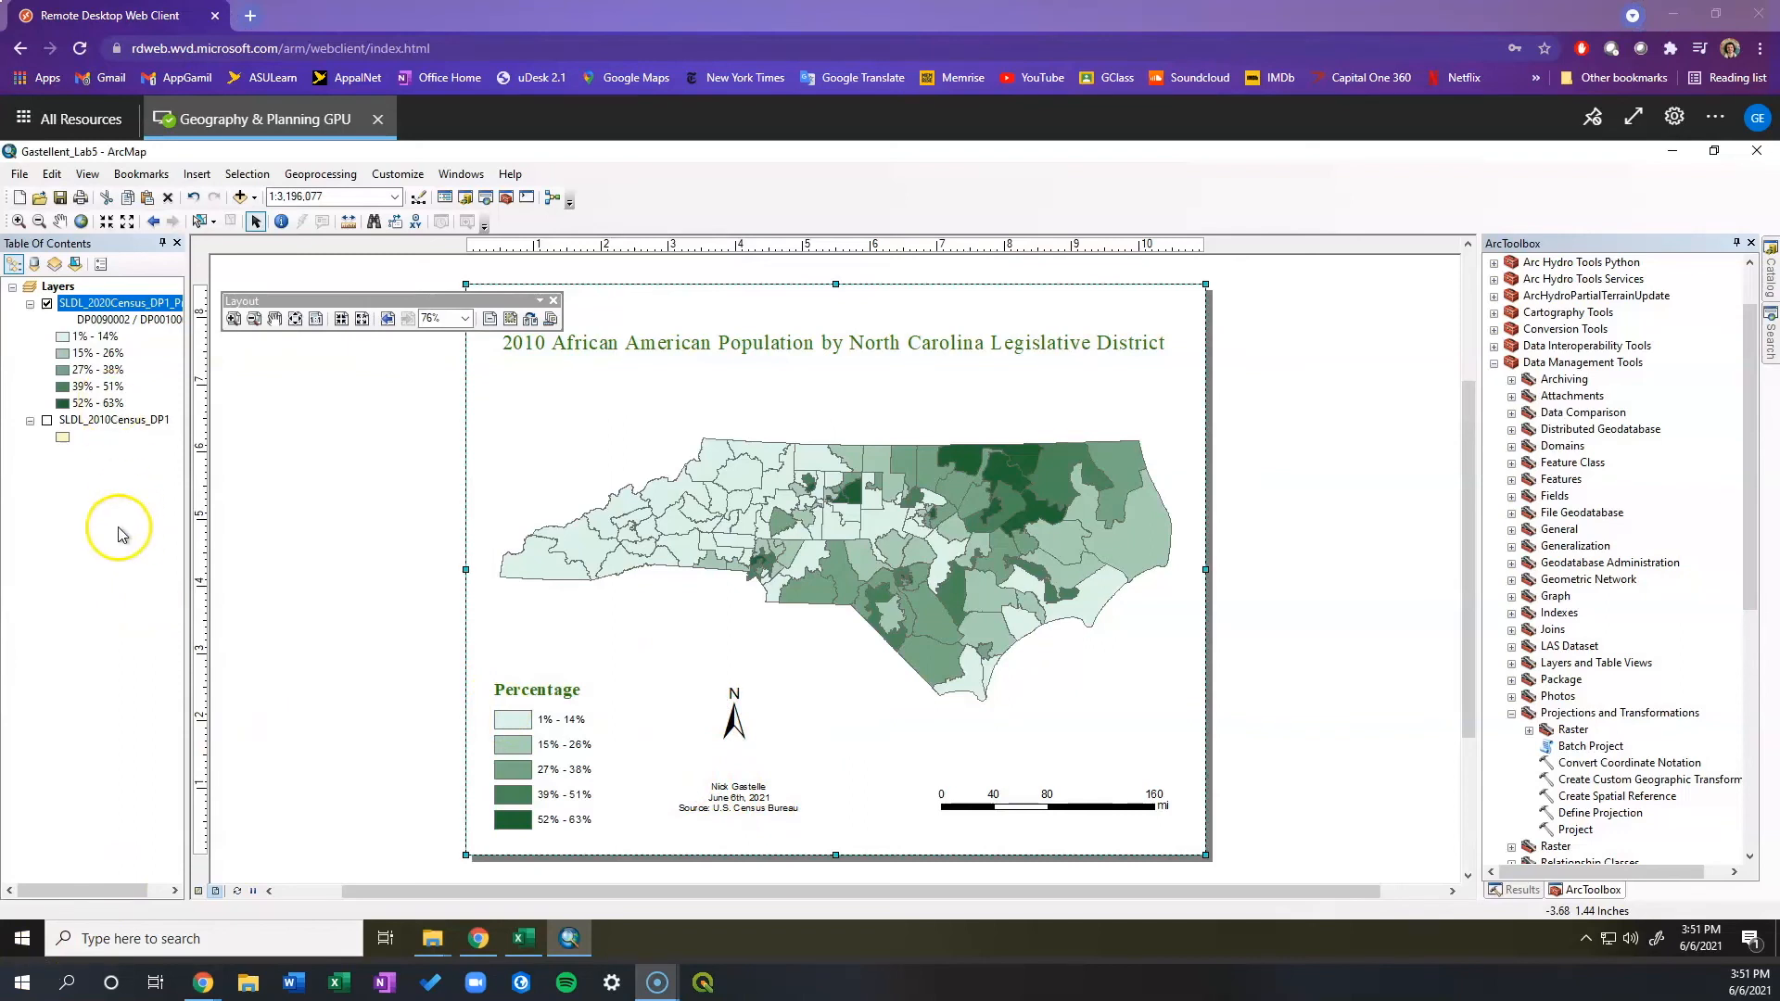
Save the map document and start a map export into the Lab 5 folder of the personal GHY_2812 class directory on drive F.
{"action": "left_click", "coordinate": [20, 175]}
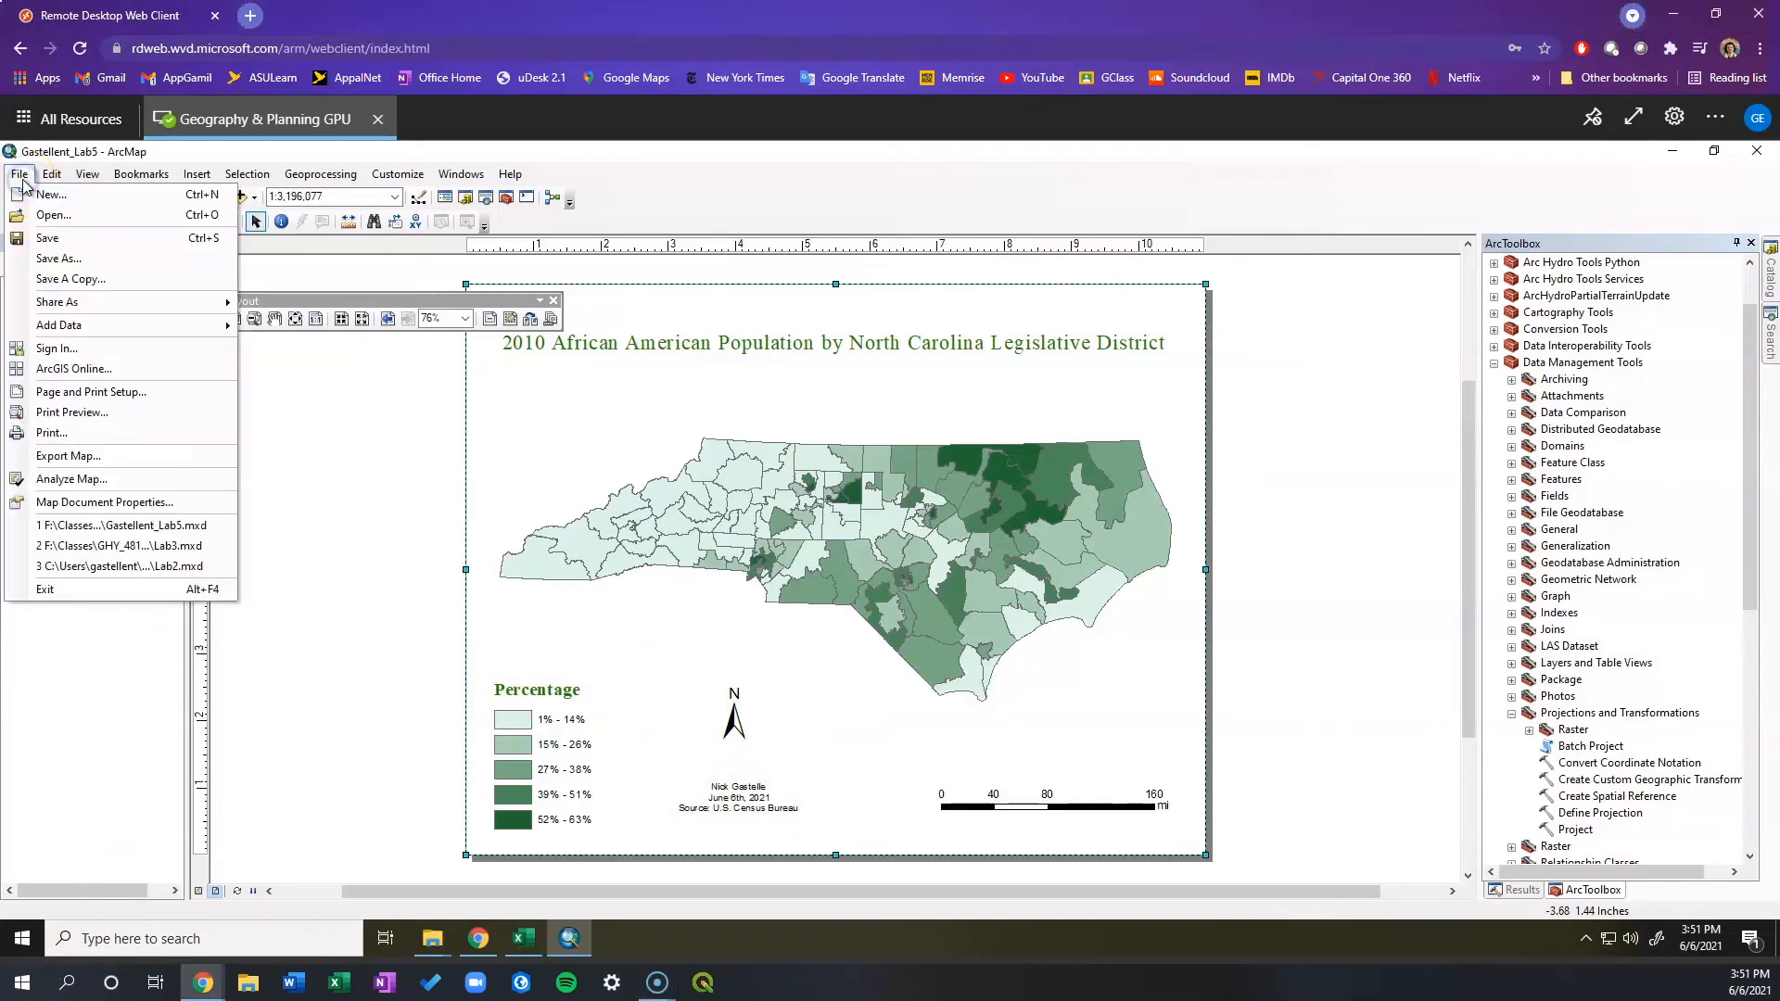
{"action": "left_click", "coordinate": [39, 239]}
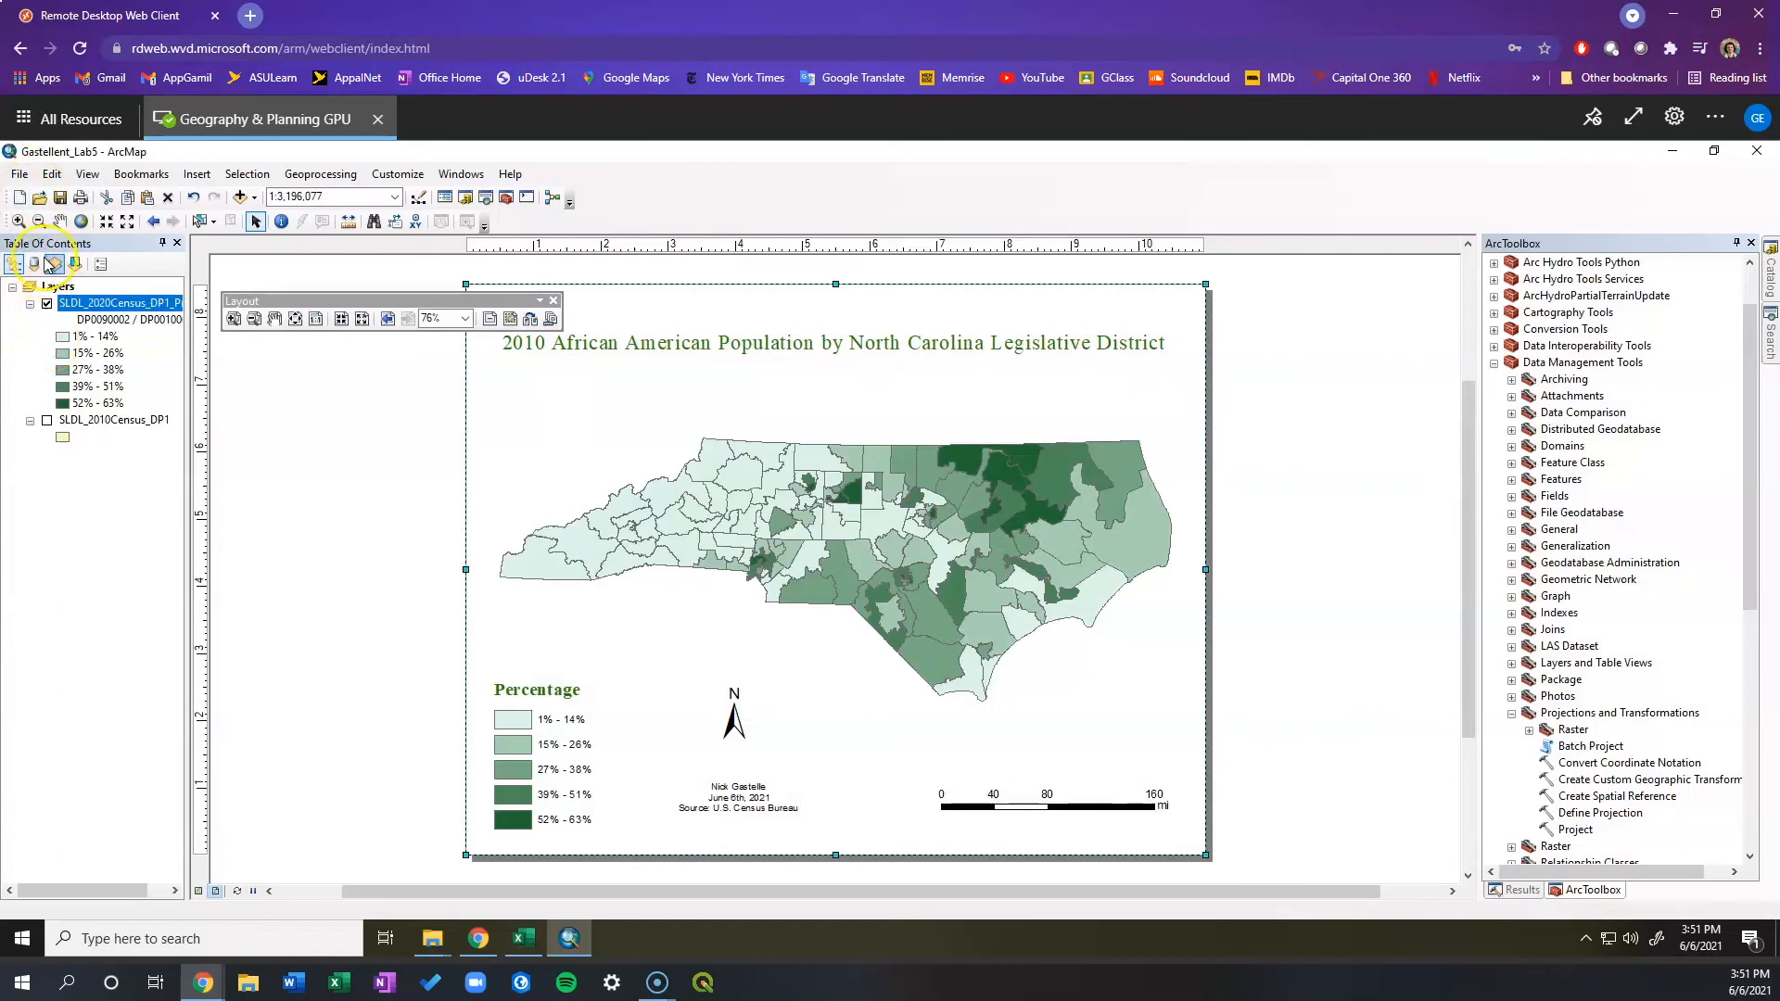
{"action": "left_click", "coordinate": [20, 175]}
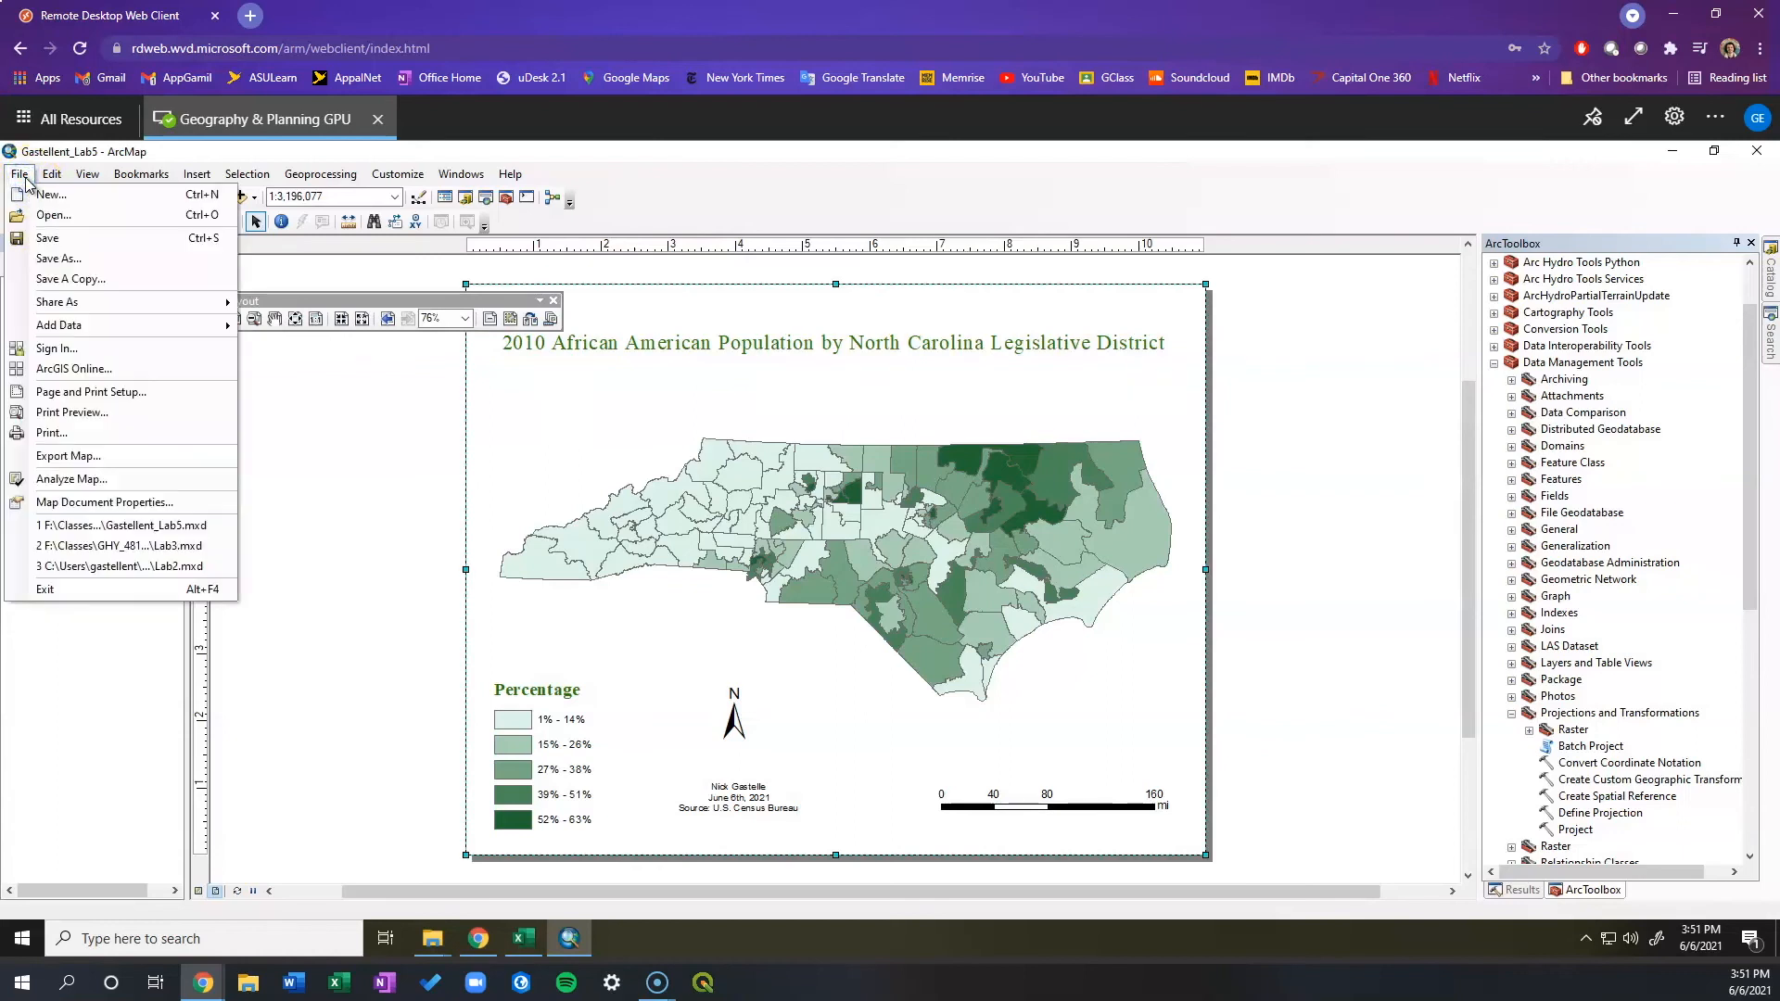
{"action": "left_click", "coordinate": [73, 455]}
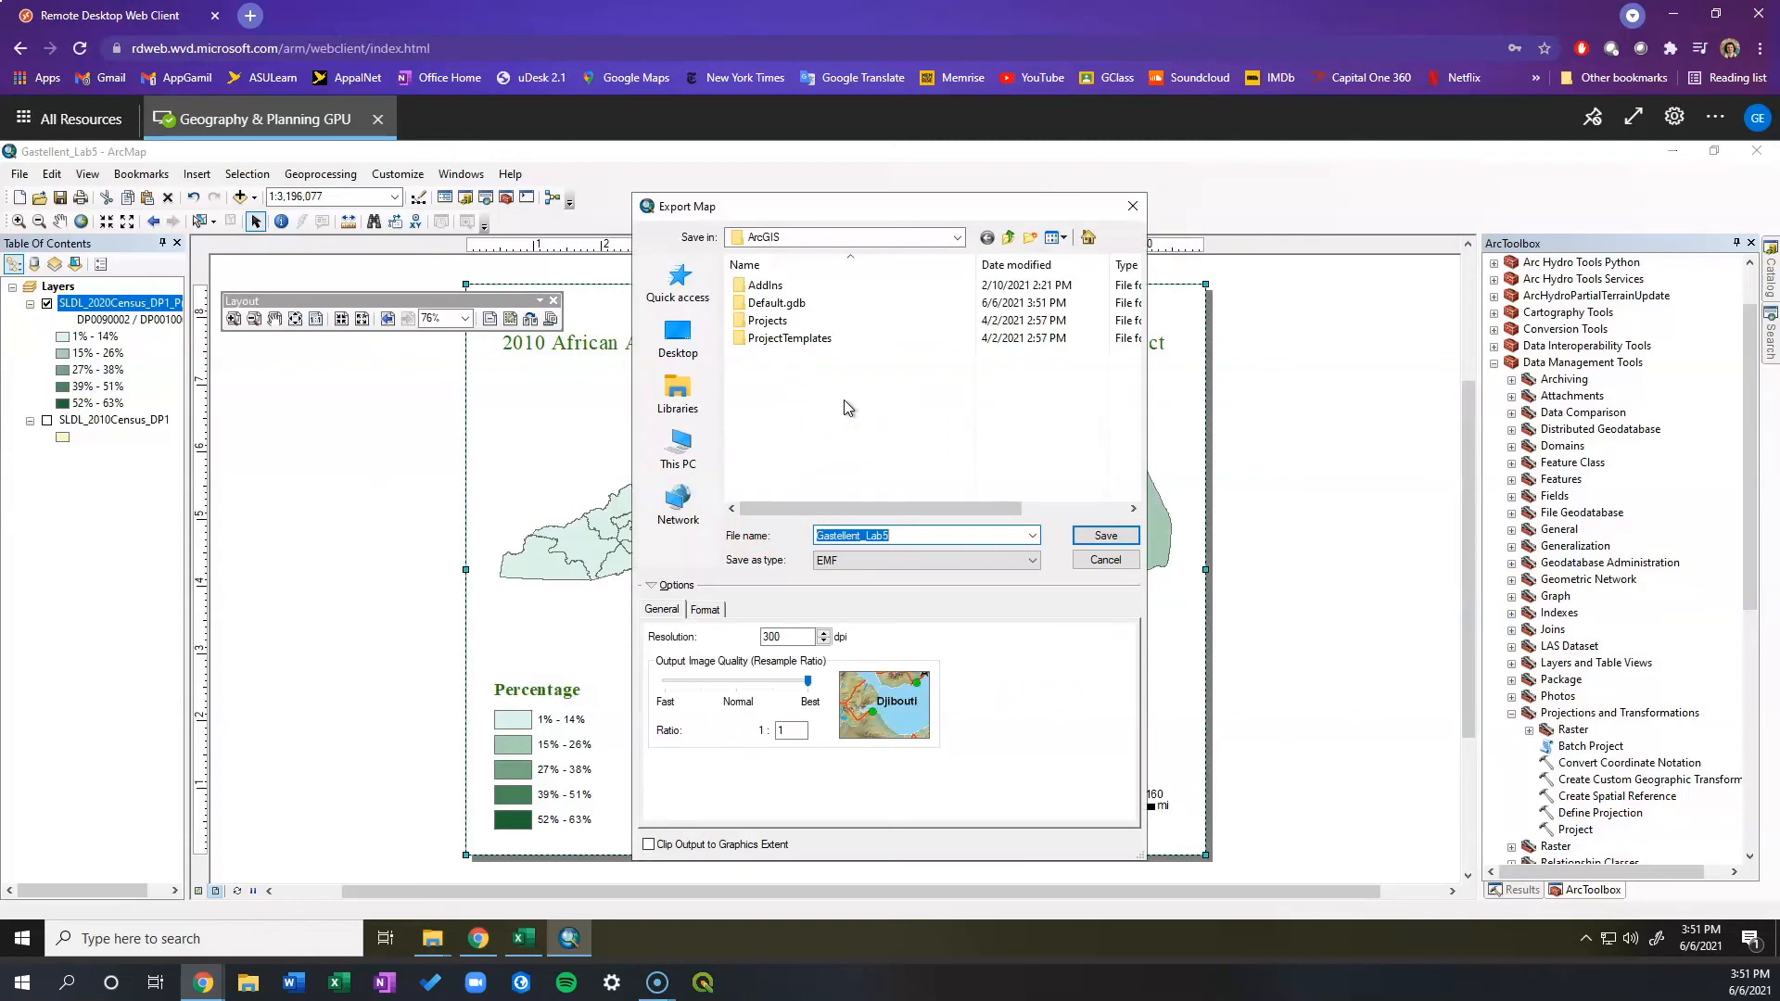
{"action": "left_click", "coordinate": [896, 238]}
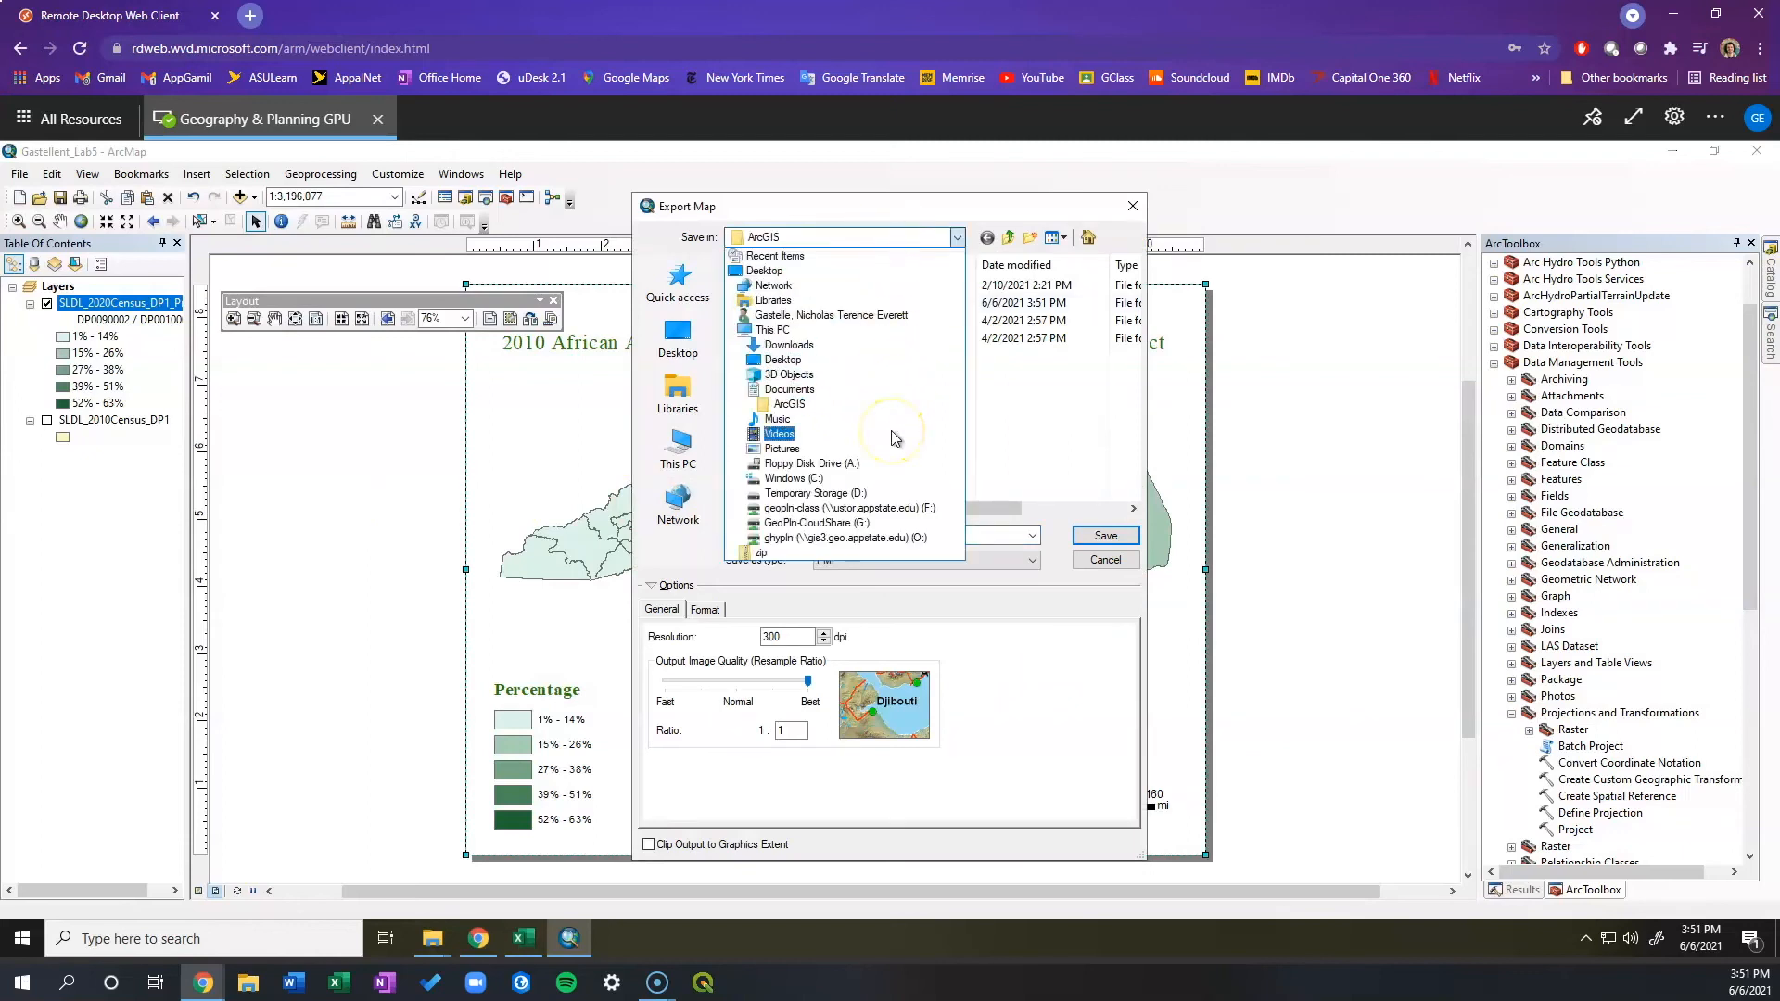
{"action": "left_click", "coordinate": [881, 509]}
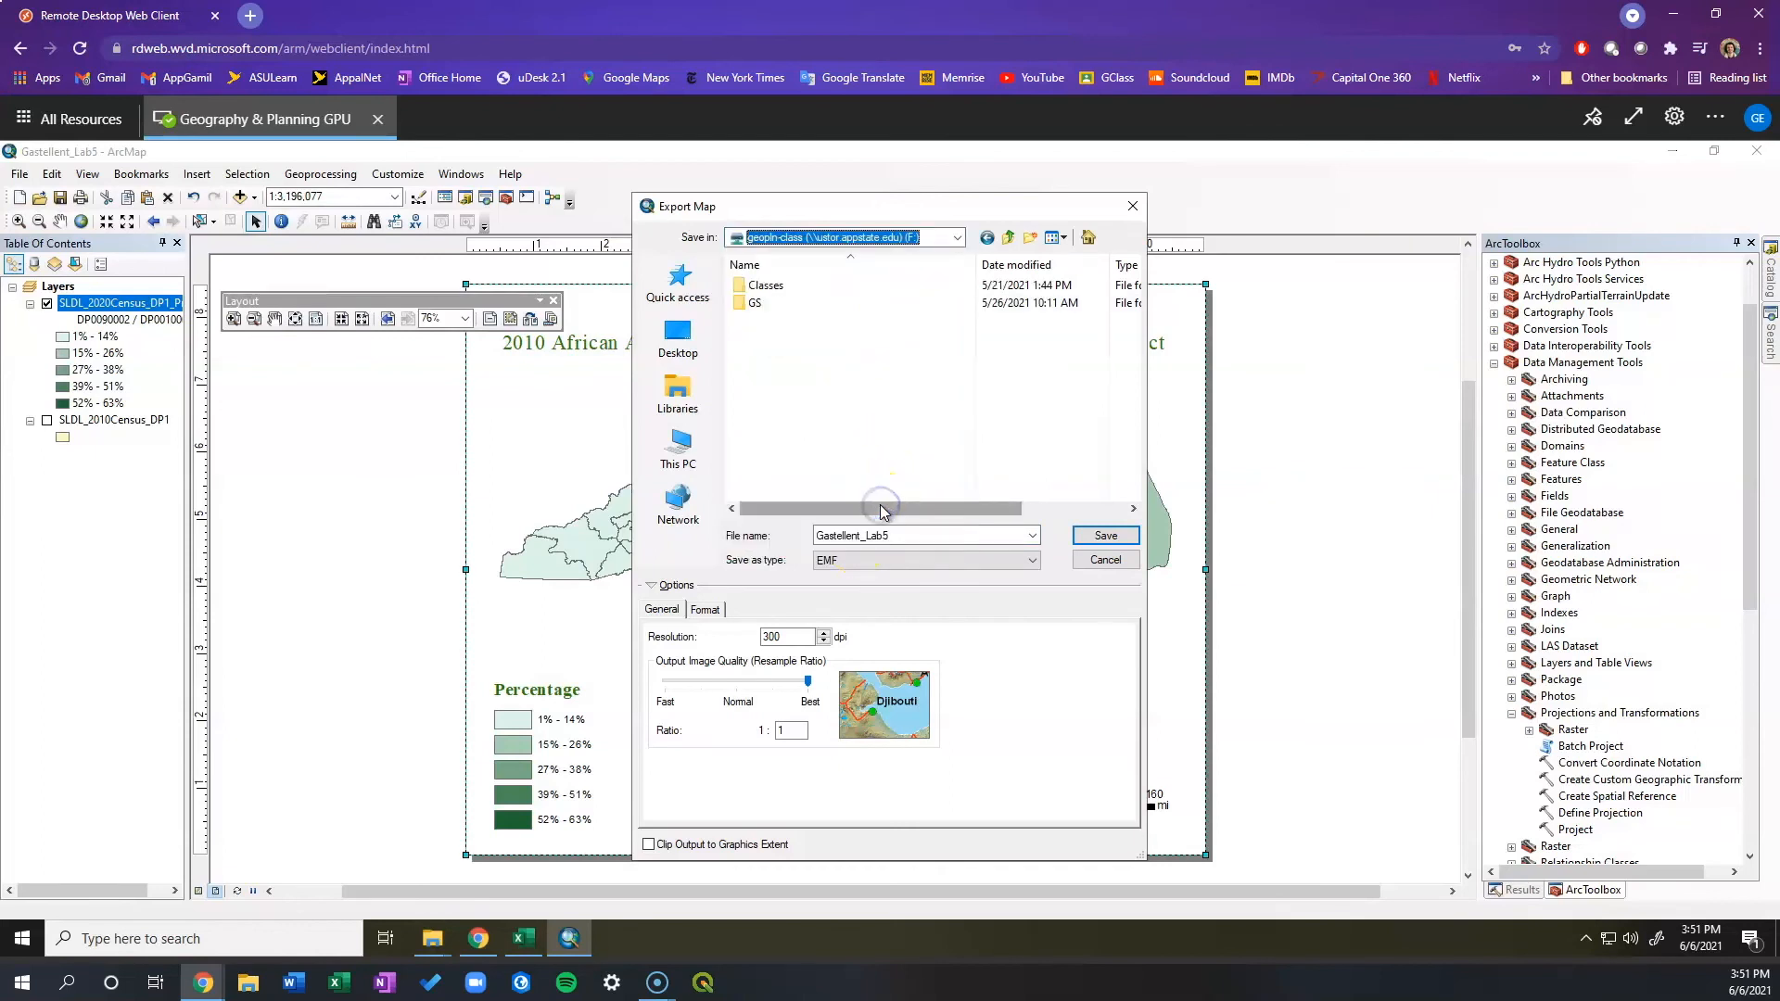
{"action": "double_click", "coordinate": [904, 281]}
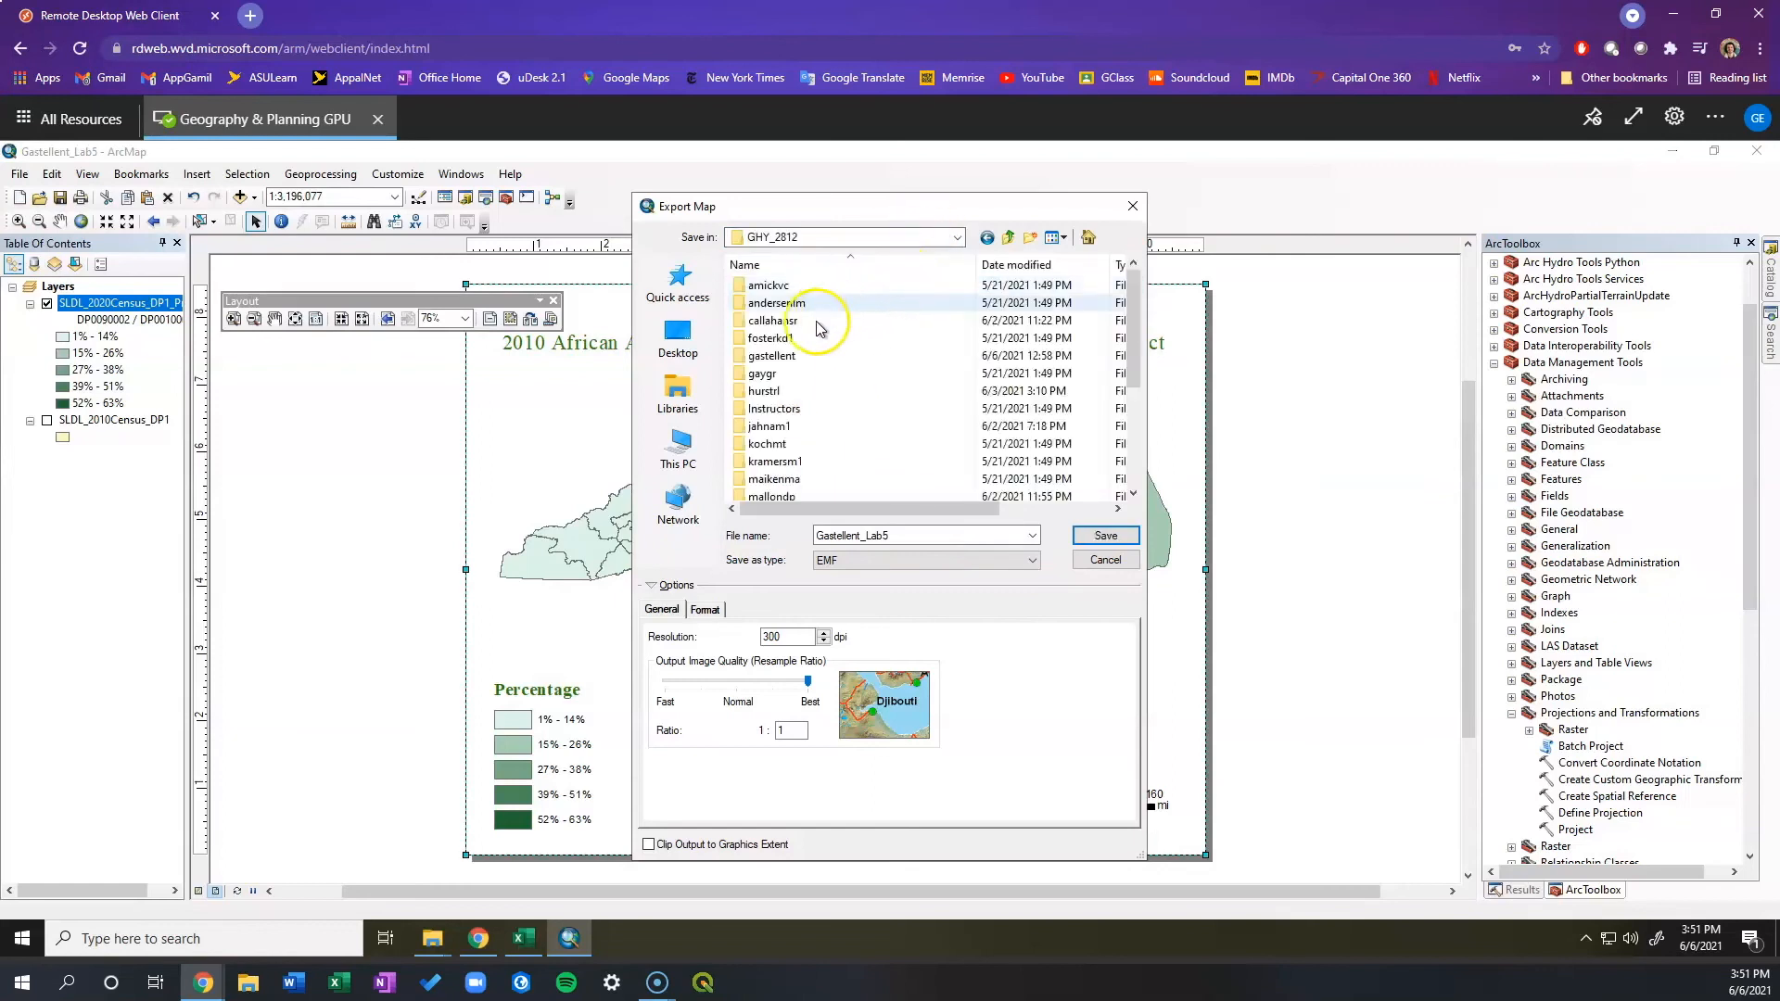
{"action": "double_click", "coordinate": [784, 361]}
{"action": "left_click", "coordinate": [822, 290]}
{"action": "left_click", "coordinate": [822, 293]}
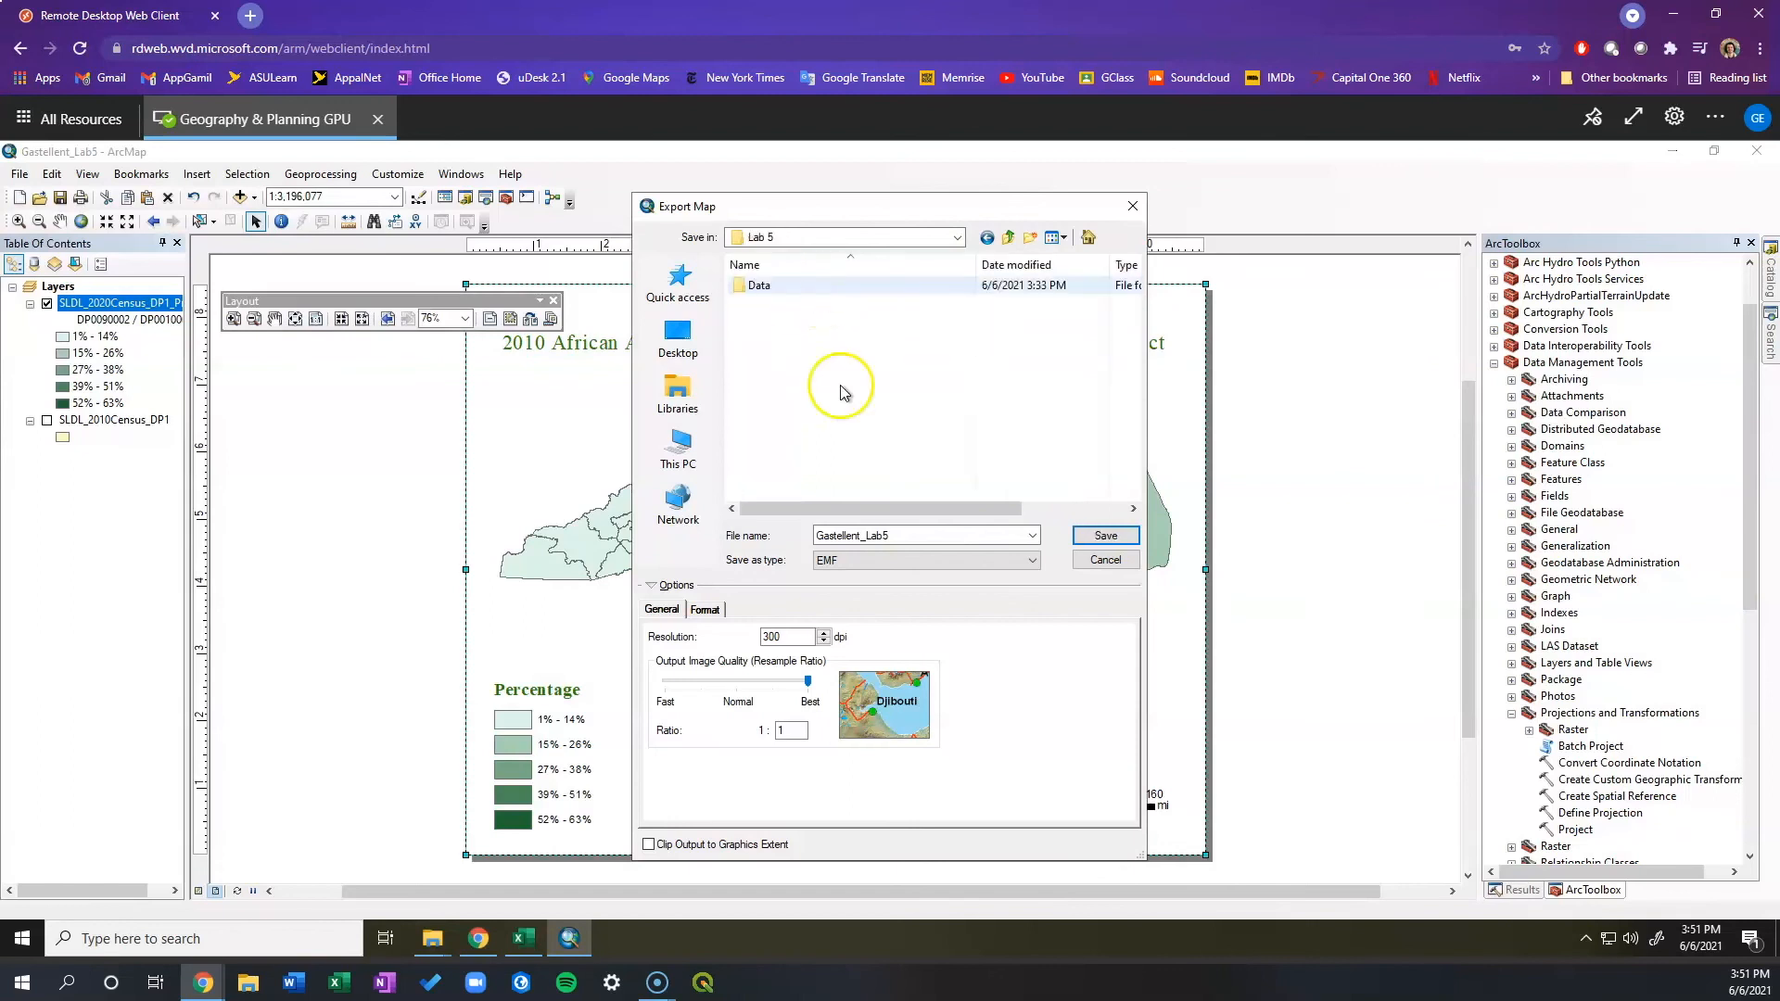
Replace "Lab5" in the export file name with "EqualIntervalMap", keeping the username prefix.
{"action": "double_click", "coordinate": [882, 536]}
{"action": "left_click", "coordinate": [891, 537]}
{"action": "key", "text": "BackSpace"}
{"action": "key", "text": "BackSpace"}
{"action": "key", "text": "BackSpace"}
{"action": "key", "text": "BackSpace"}
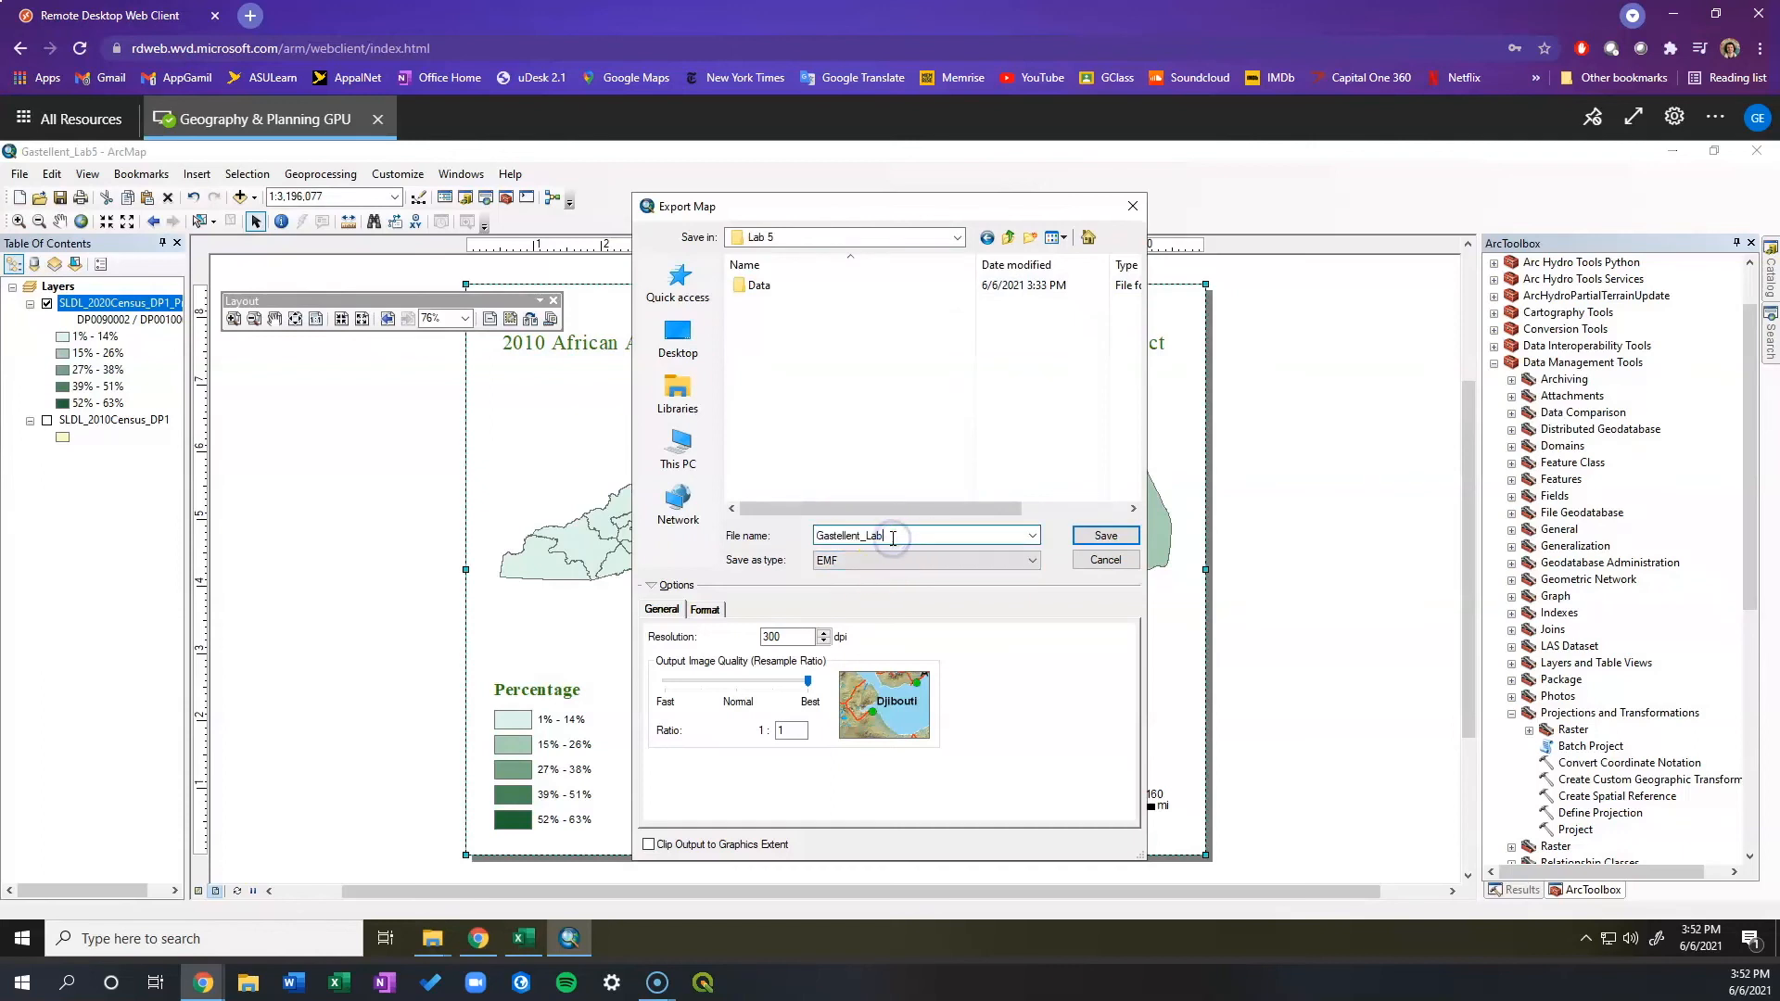
{"action": "type", "text": "E"}
Choose PDF as the export format and export the map at 300 dpi.
{"action": "left_click", "coordinate": [1011, 560]}
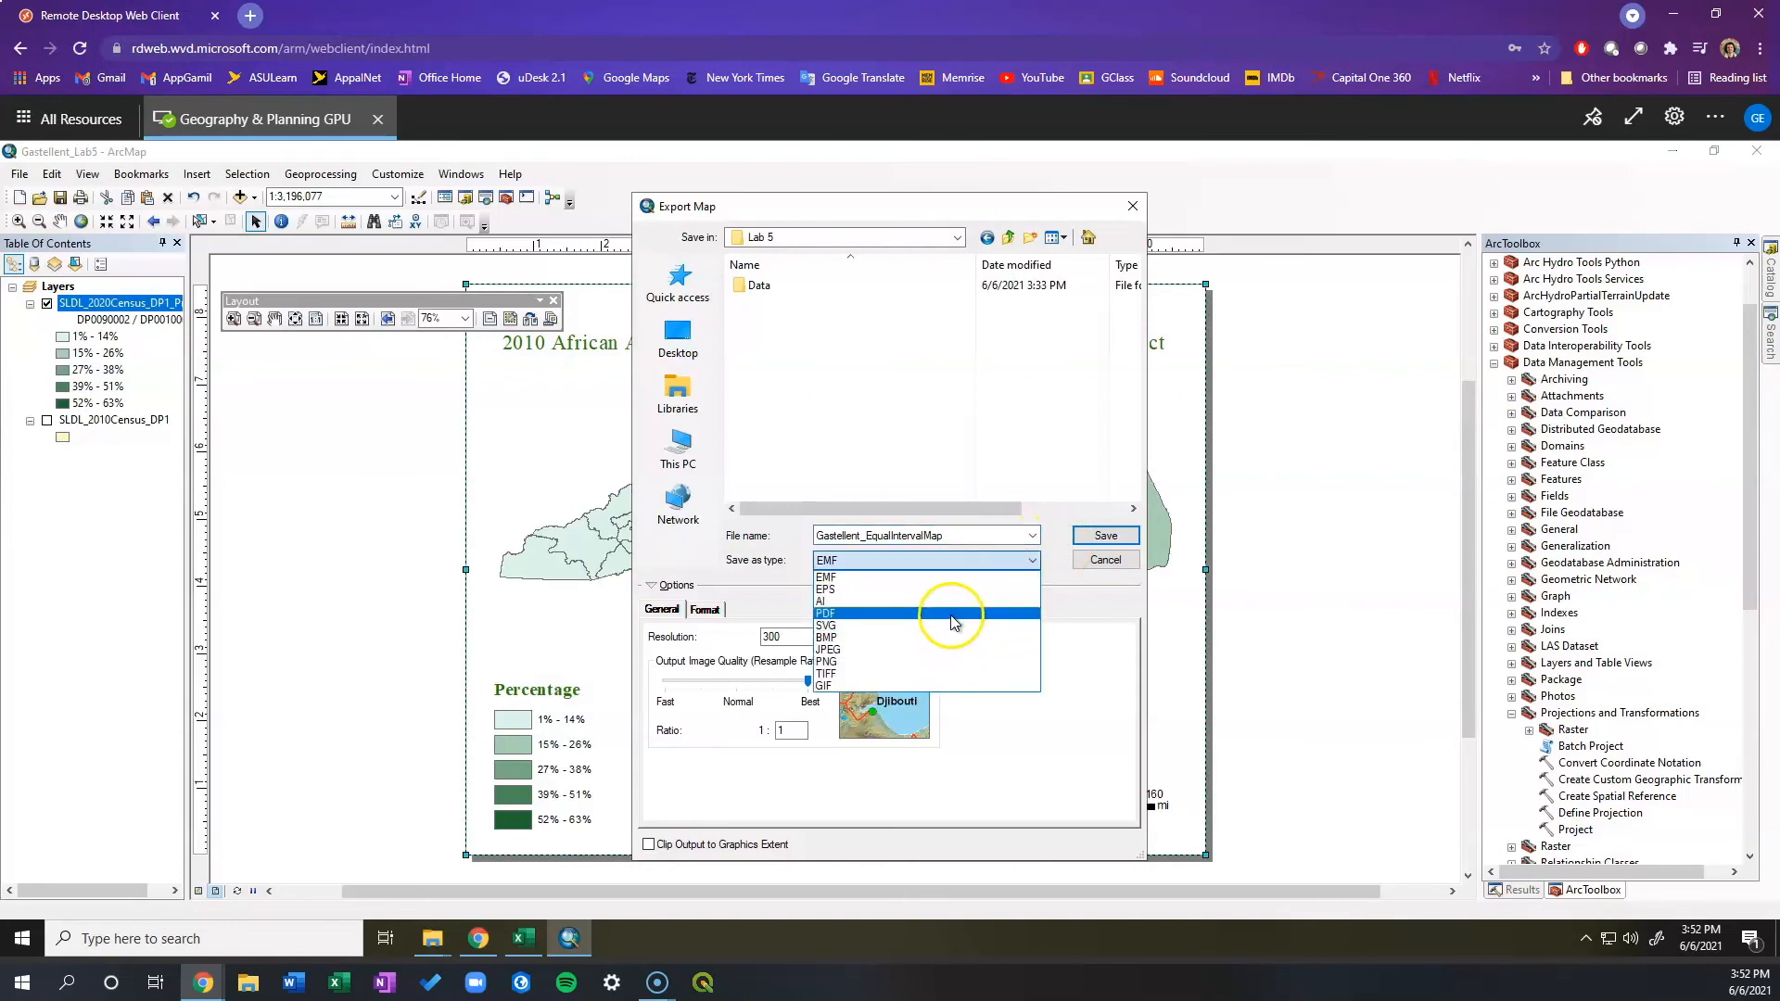
{"action": "left_click", "coordinate": [949, 614]}
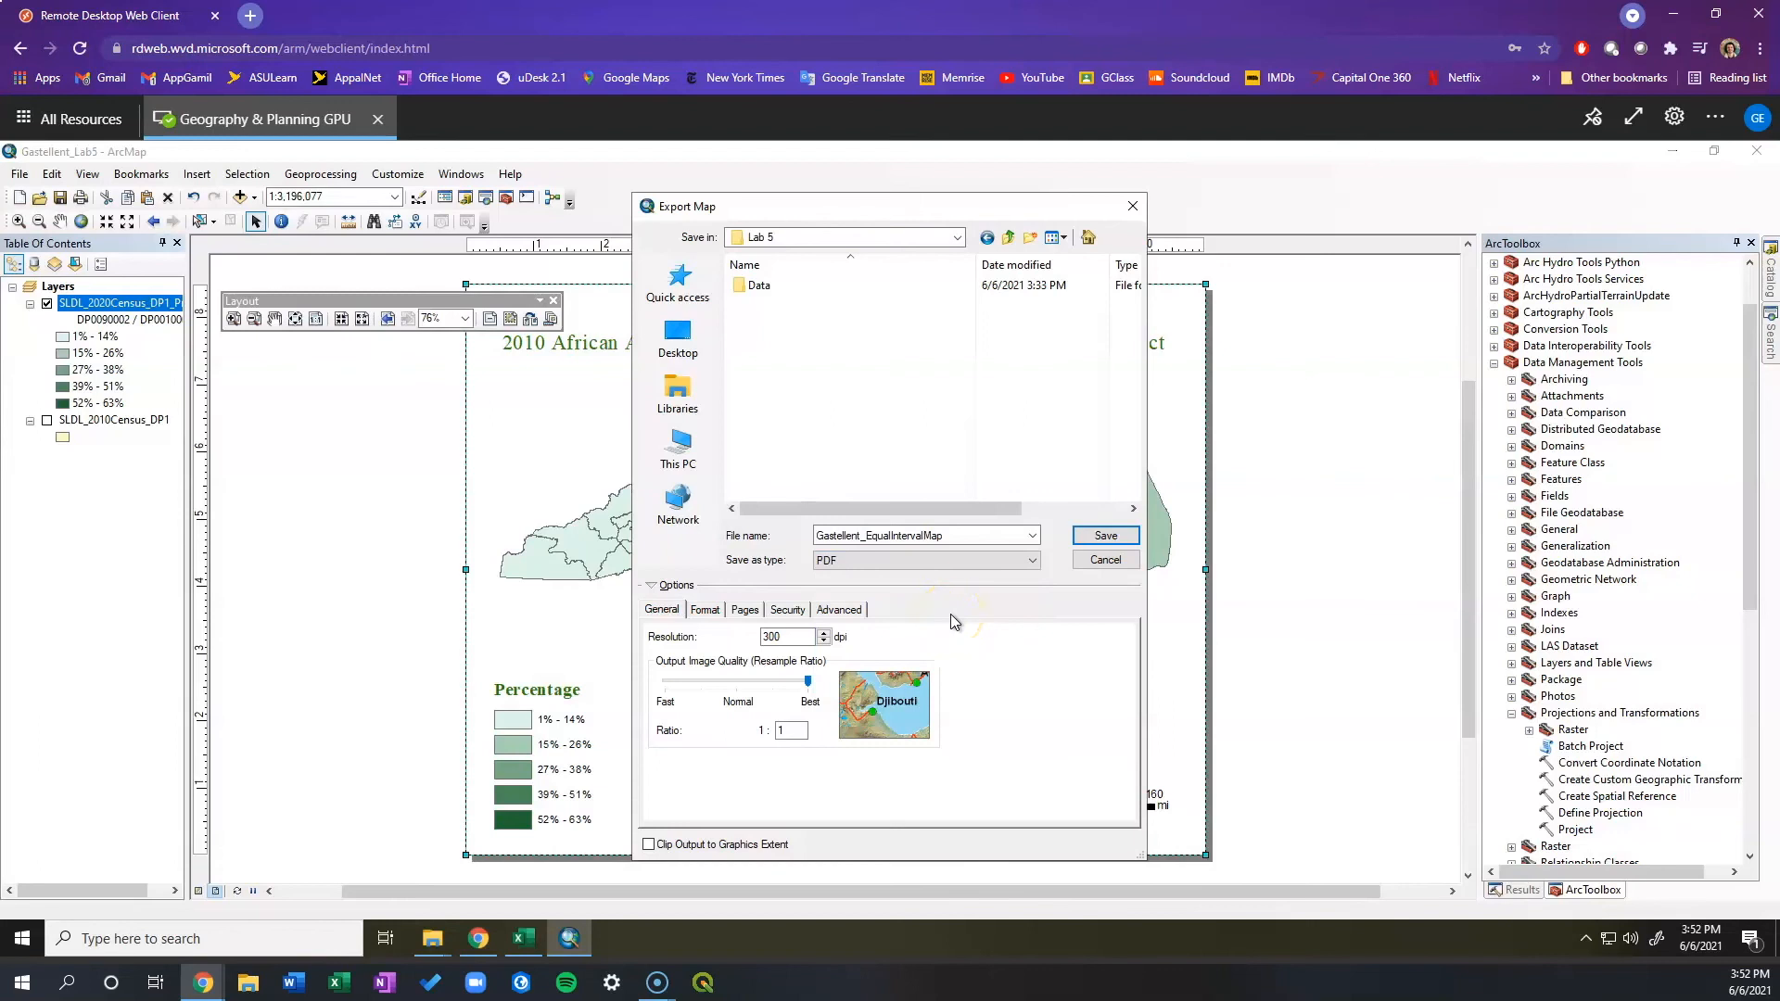
{"action": "left_click", "coordinate": [998, 561]}
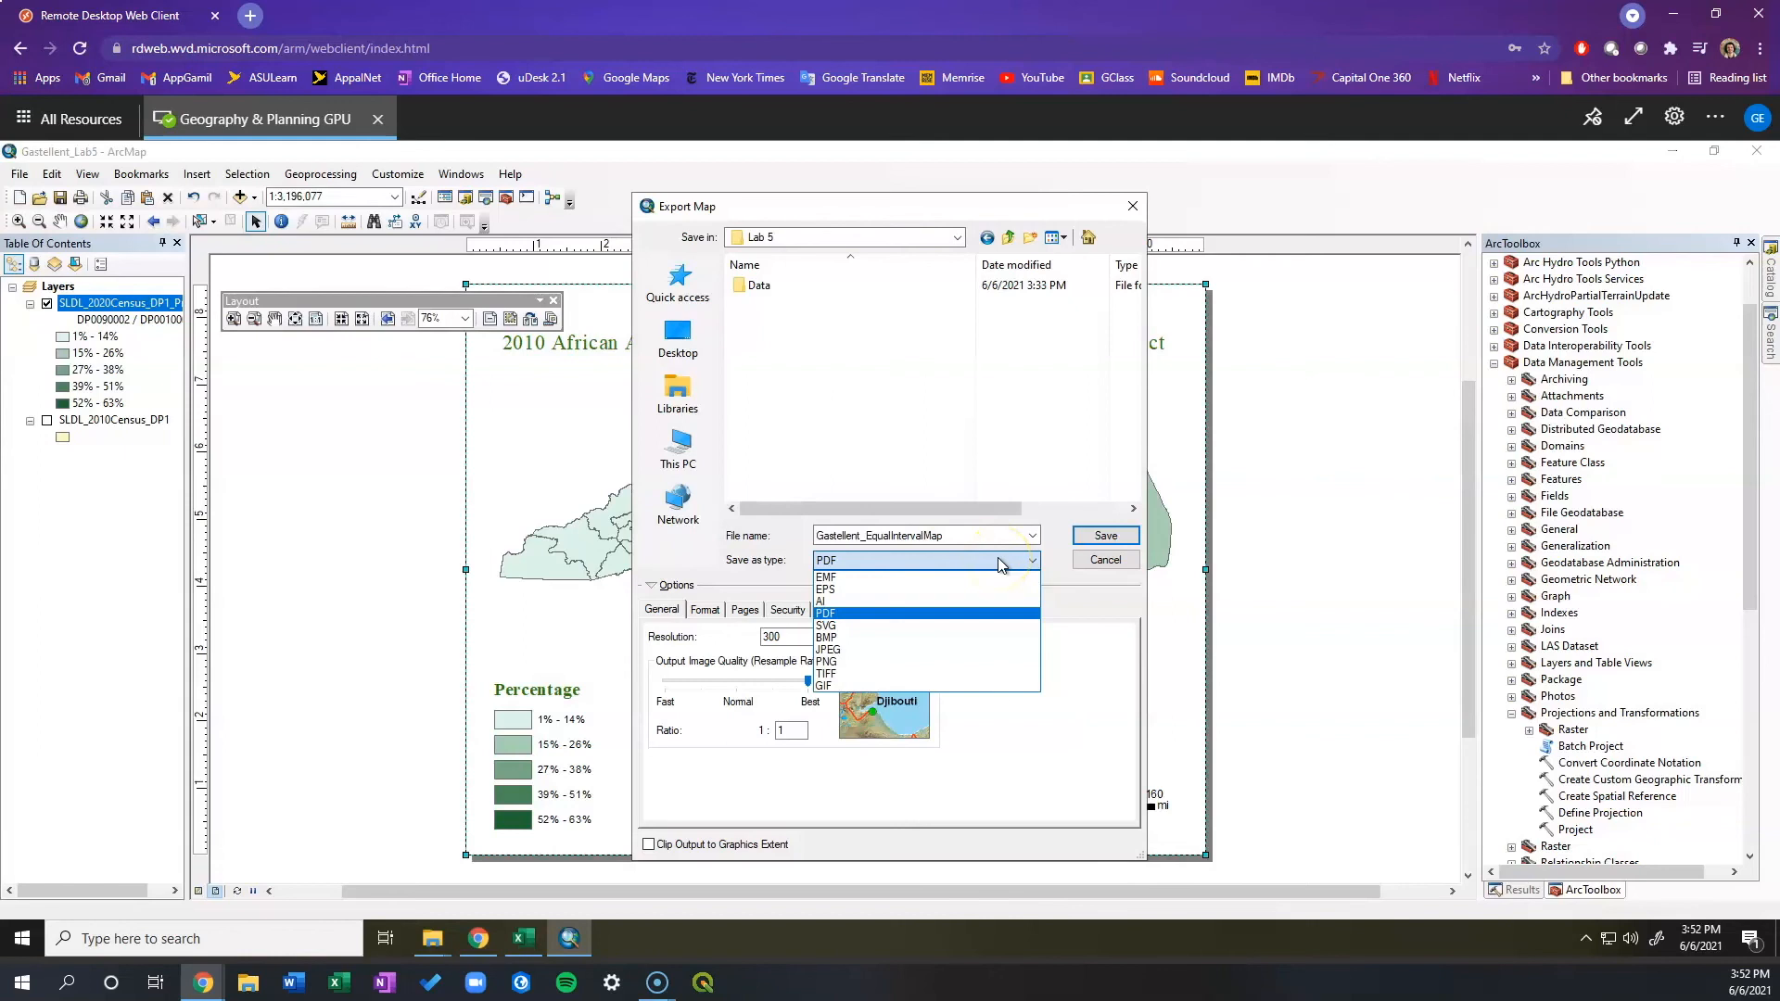
{"action": "left_click", "coordinate": [999, 562]}
{"action": "left_click", "coordinate": [1105, 539]}
{"action": "left_click", "coordinate": [1104, 539]}
{"action": "left_click", "coordinate": [1104, 537]}
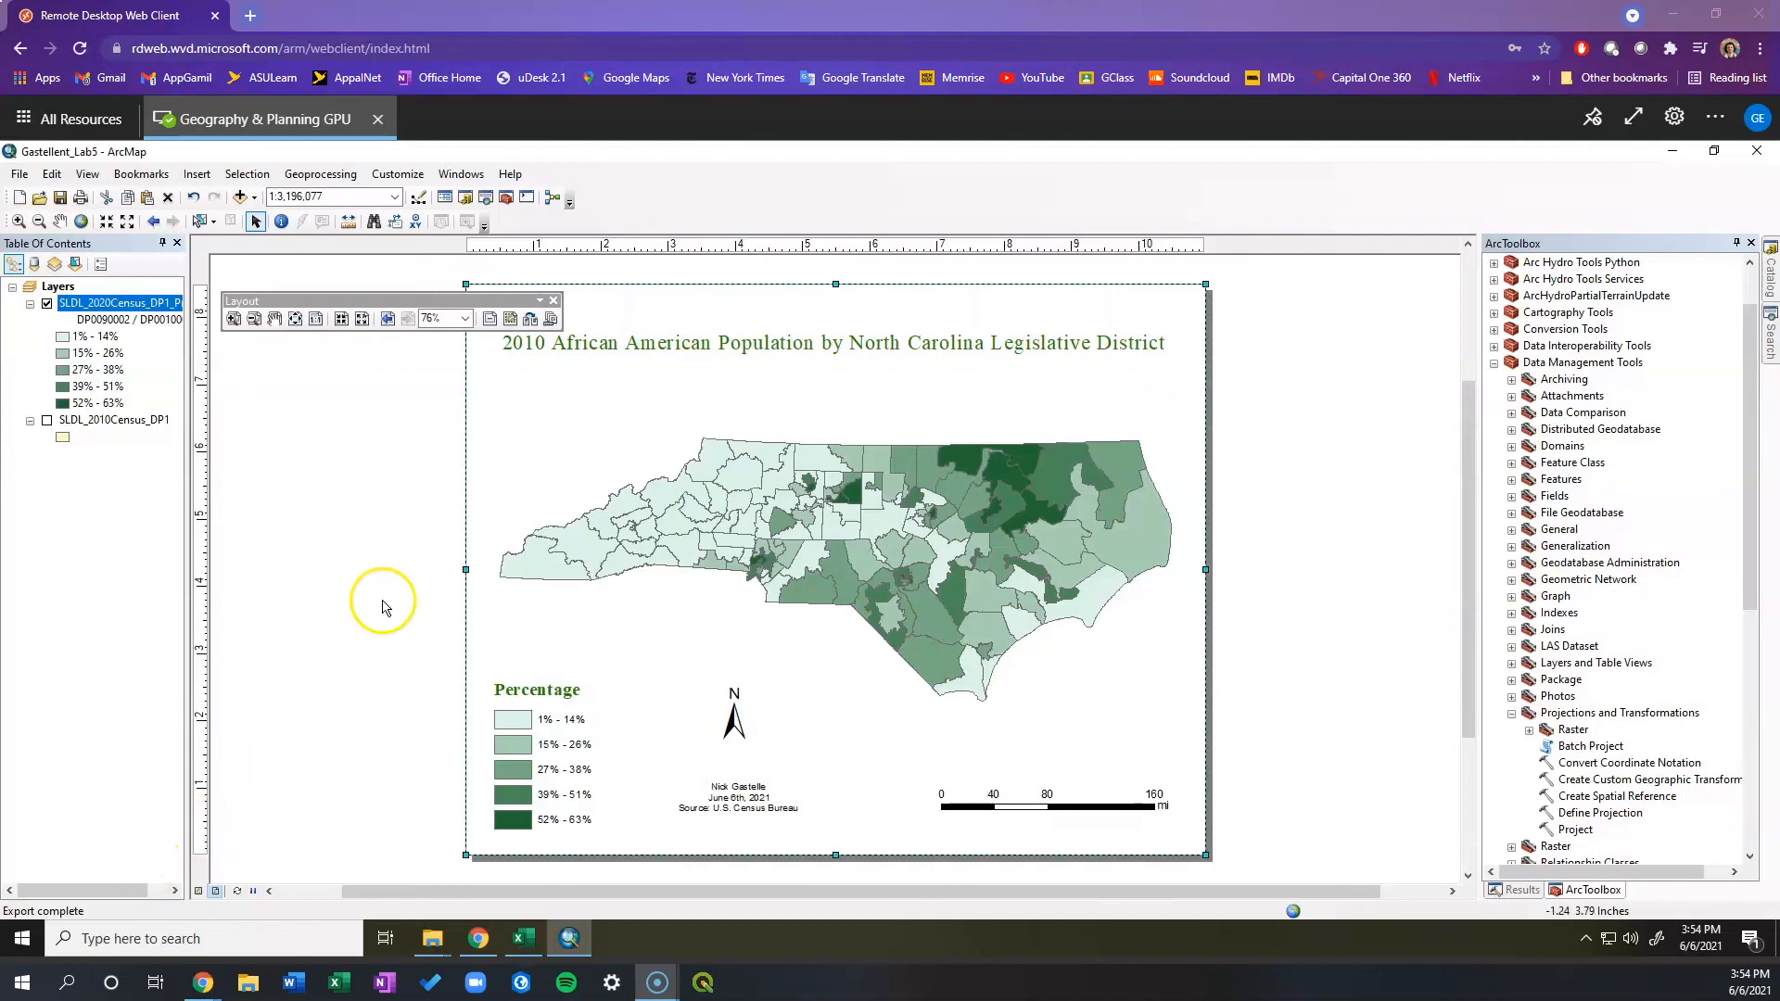
Select the data frame and all map elements on the page and group them.
{"action": "left_click", "coordinate": [414, 561]}
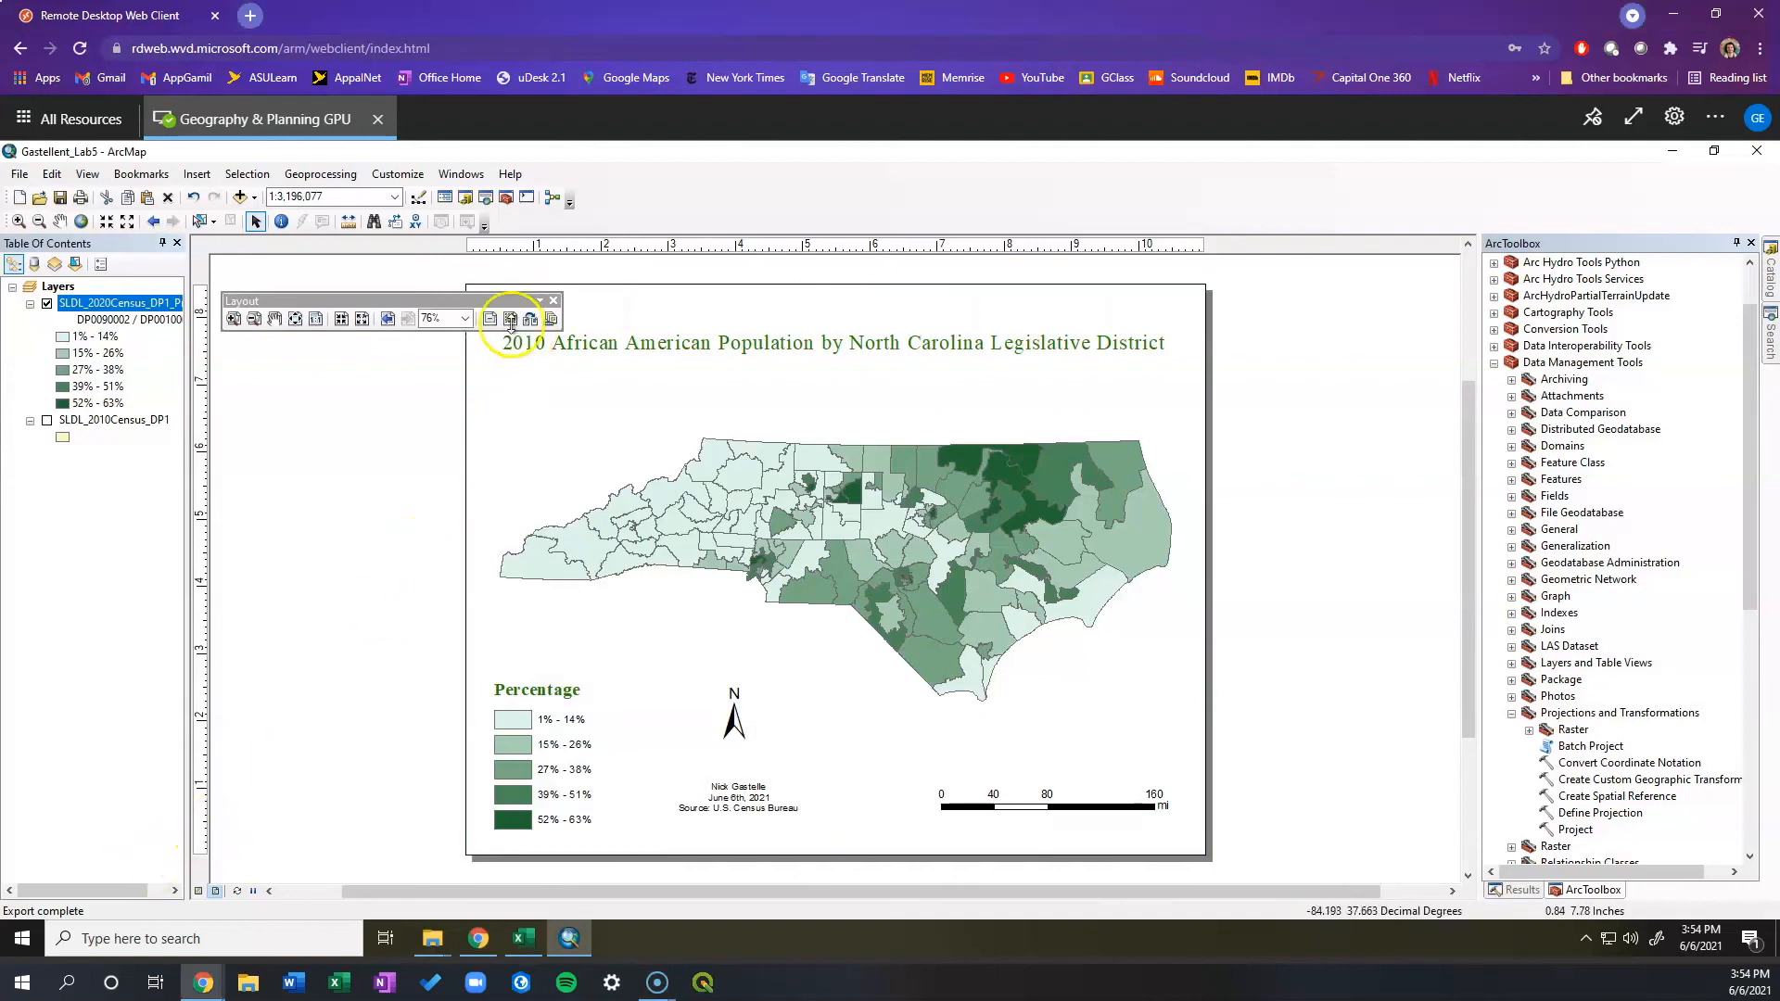
{"action": "left_click_drag", "start_coordinate": [454, 280], "coordinate": [1215, 867]}
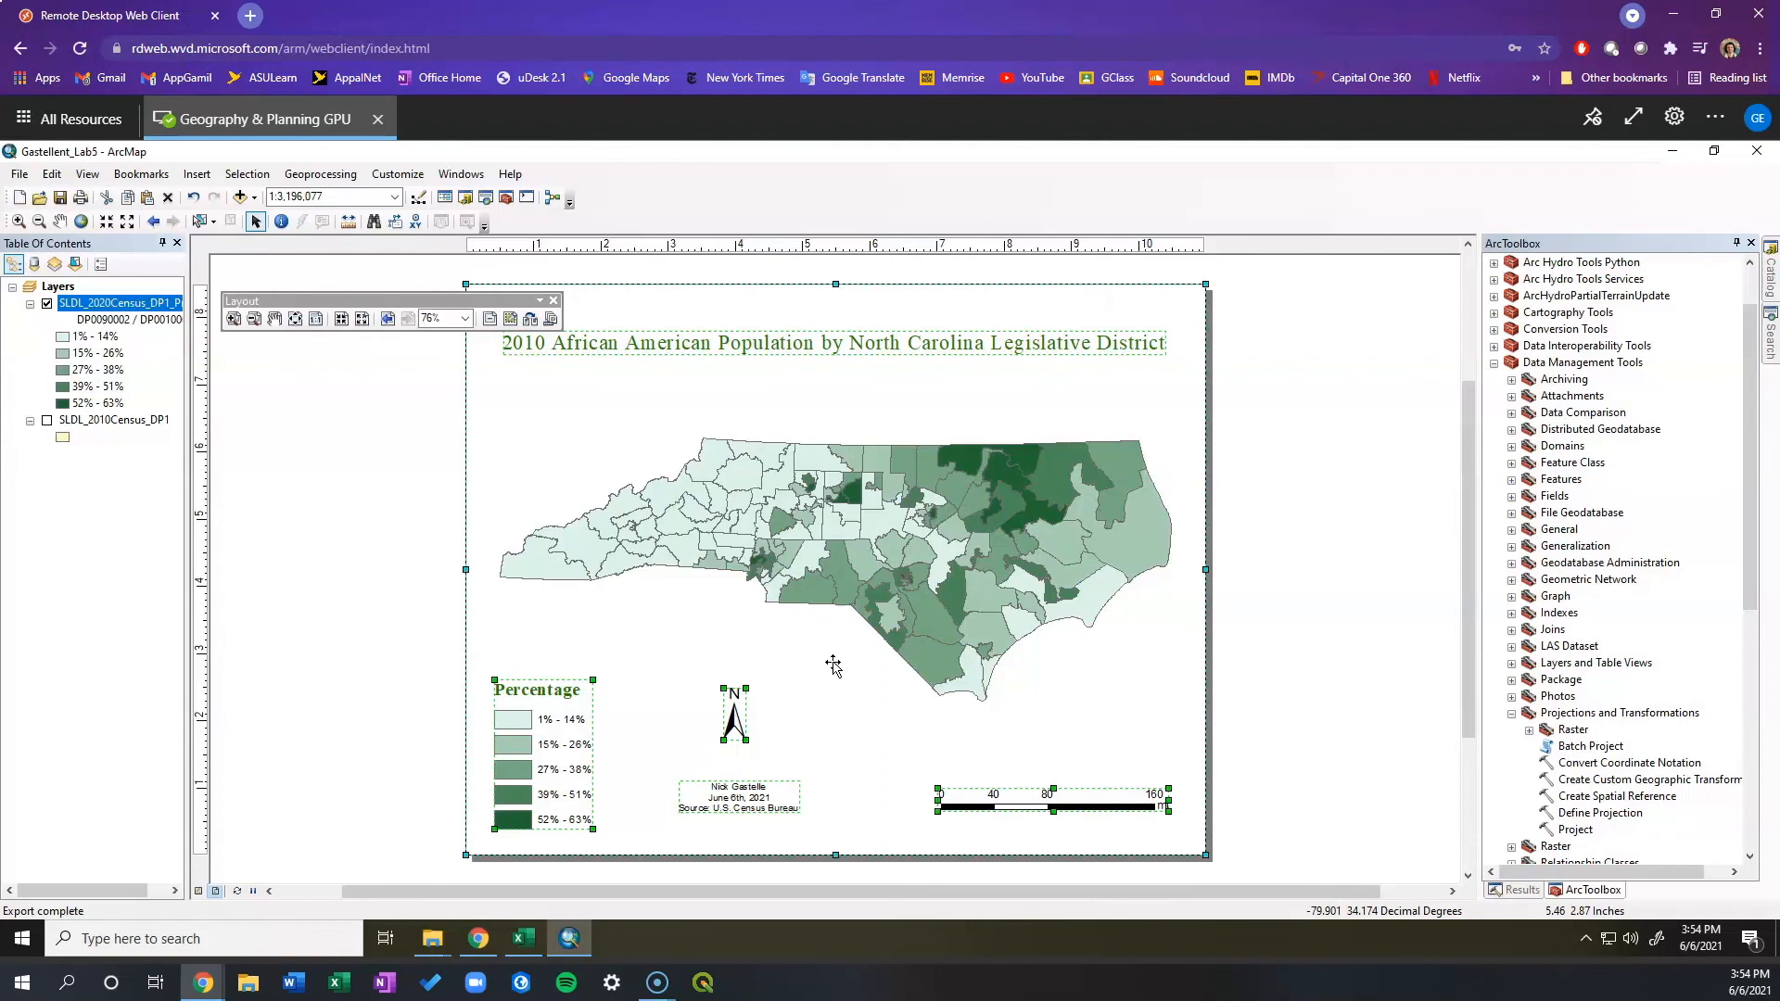
{"action": "right_click", "coordinate": [832, 664]}
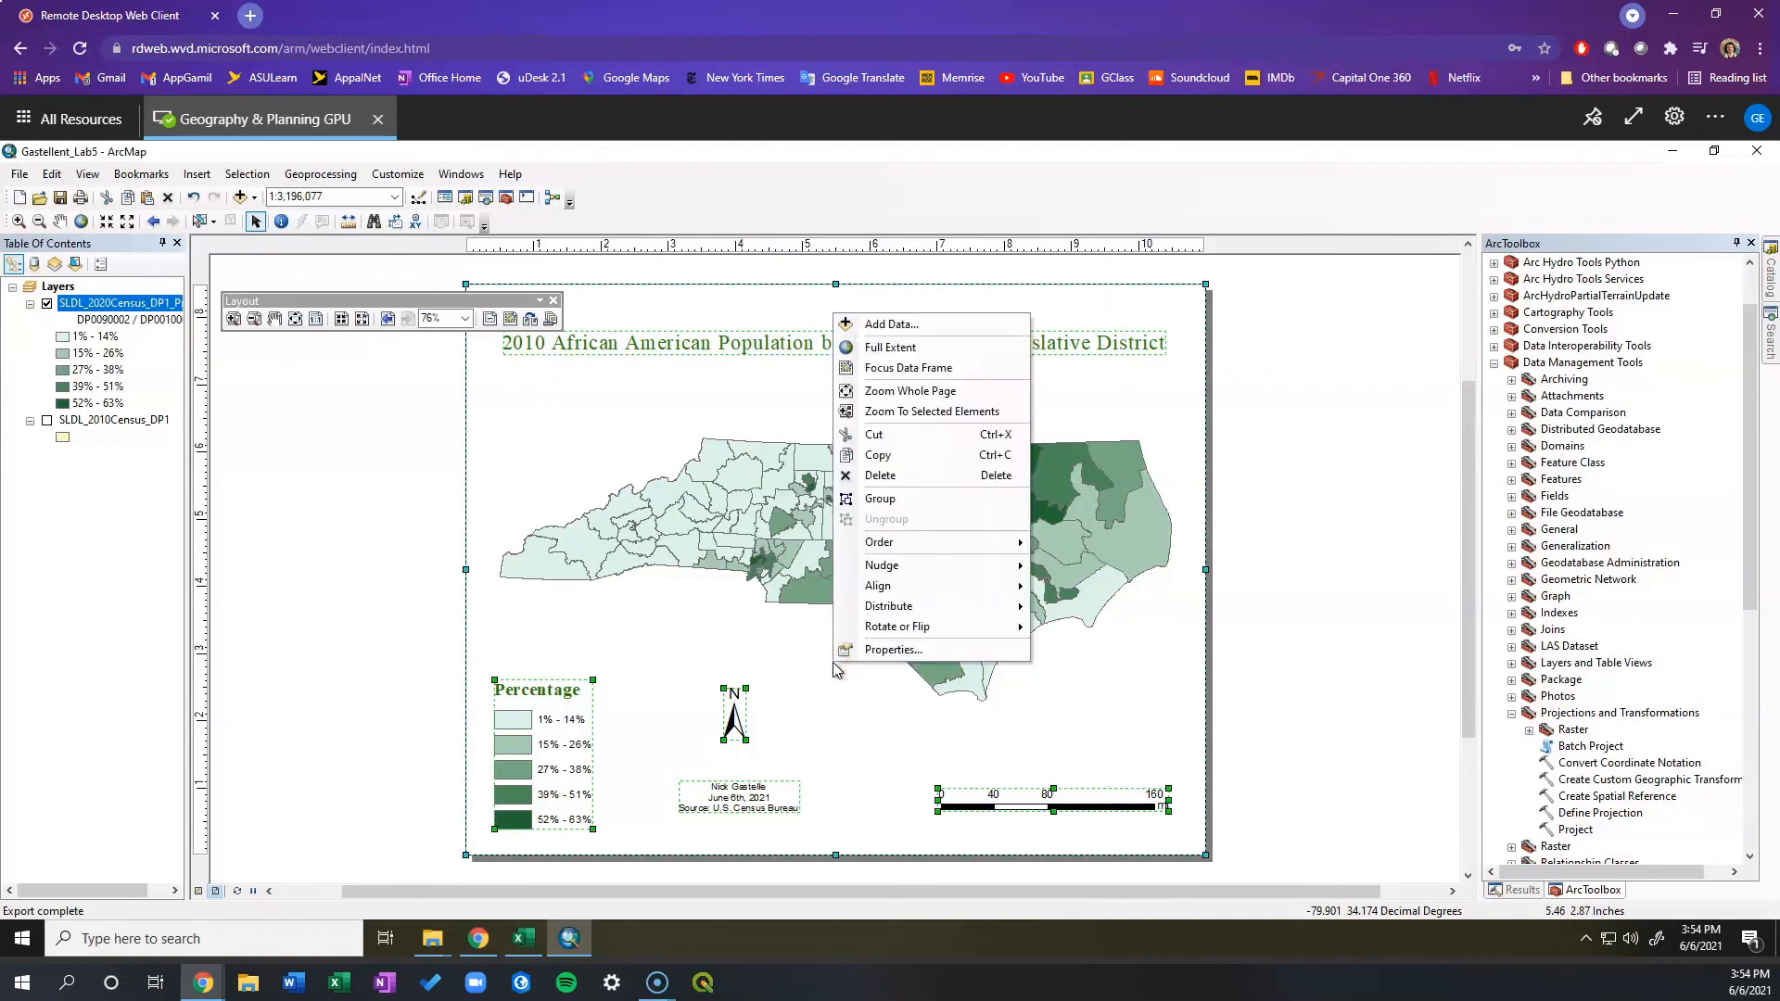
{"action": "left_click", "coordinate": [924, 502]}
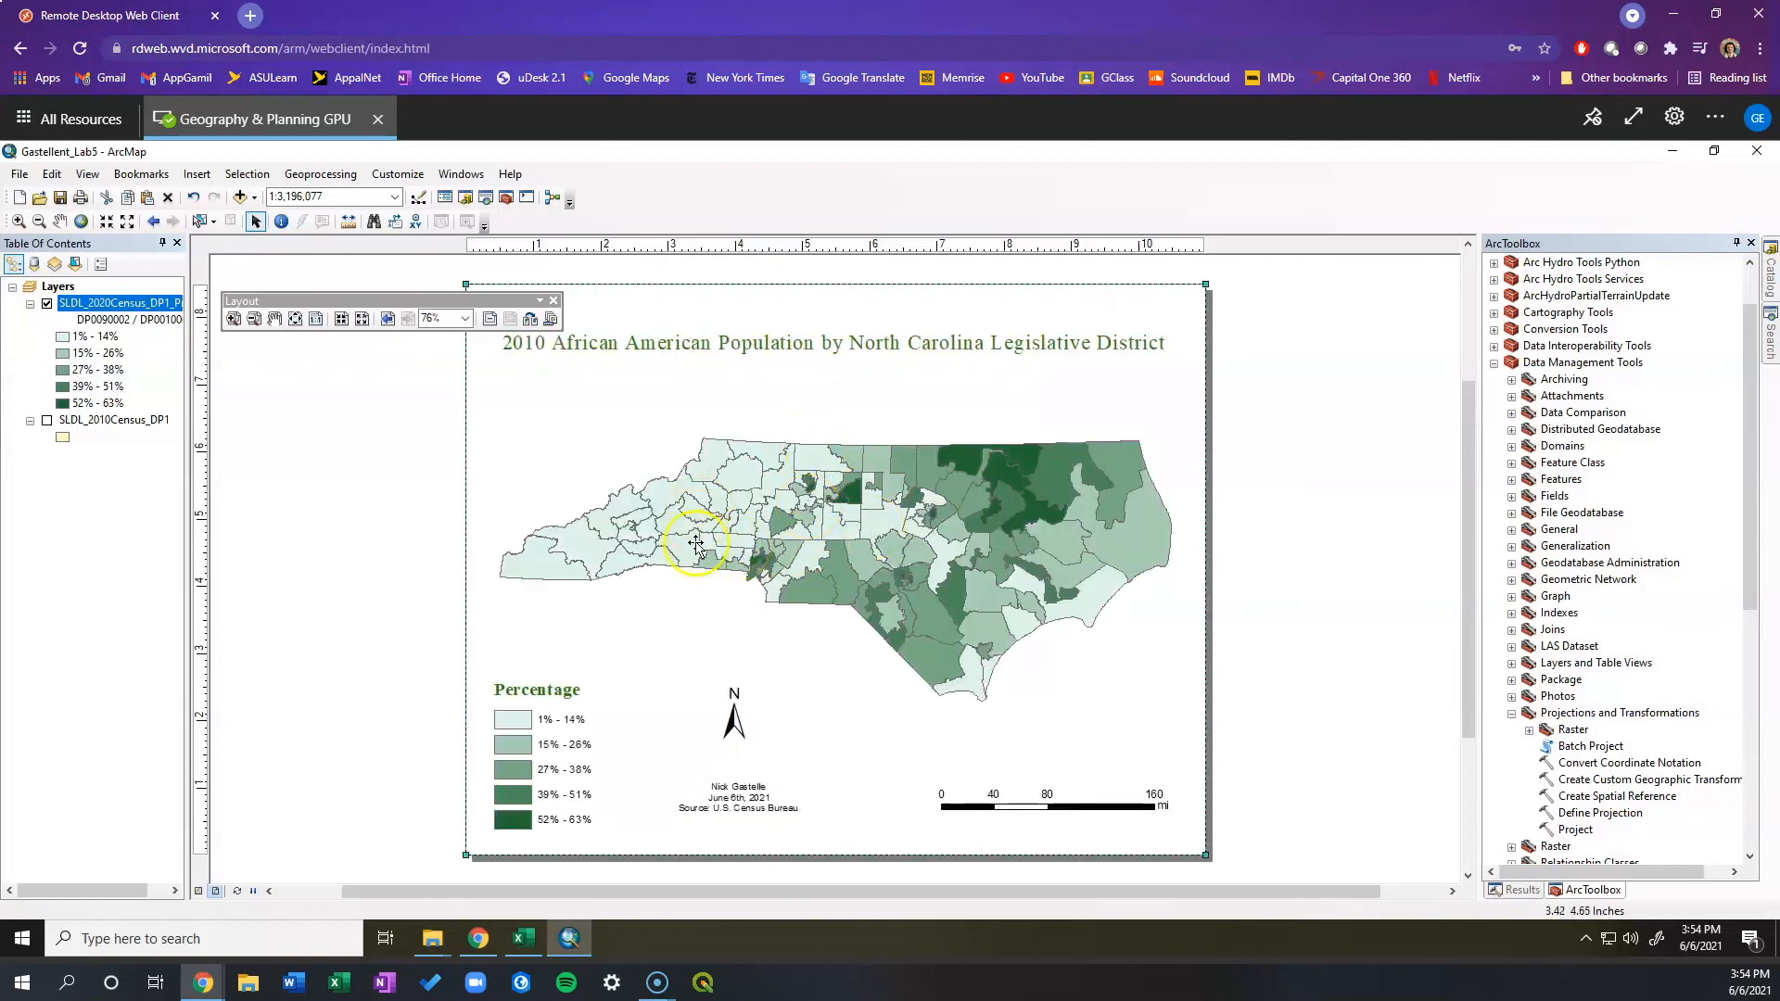
Duplicate the grouped map layout and move the copy off the page, to the right of the original.
{"action": "right_click", "coordinate": [685, 644]}
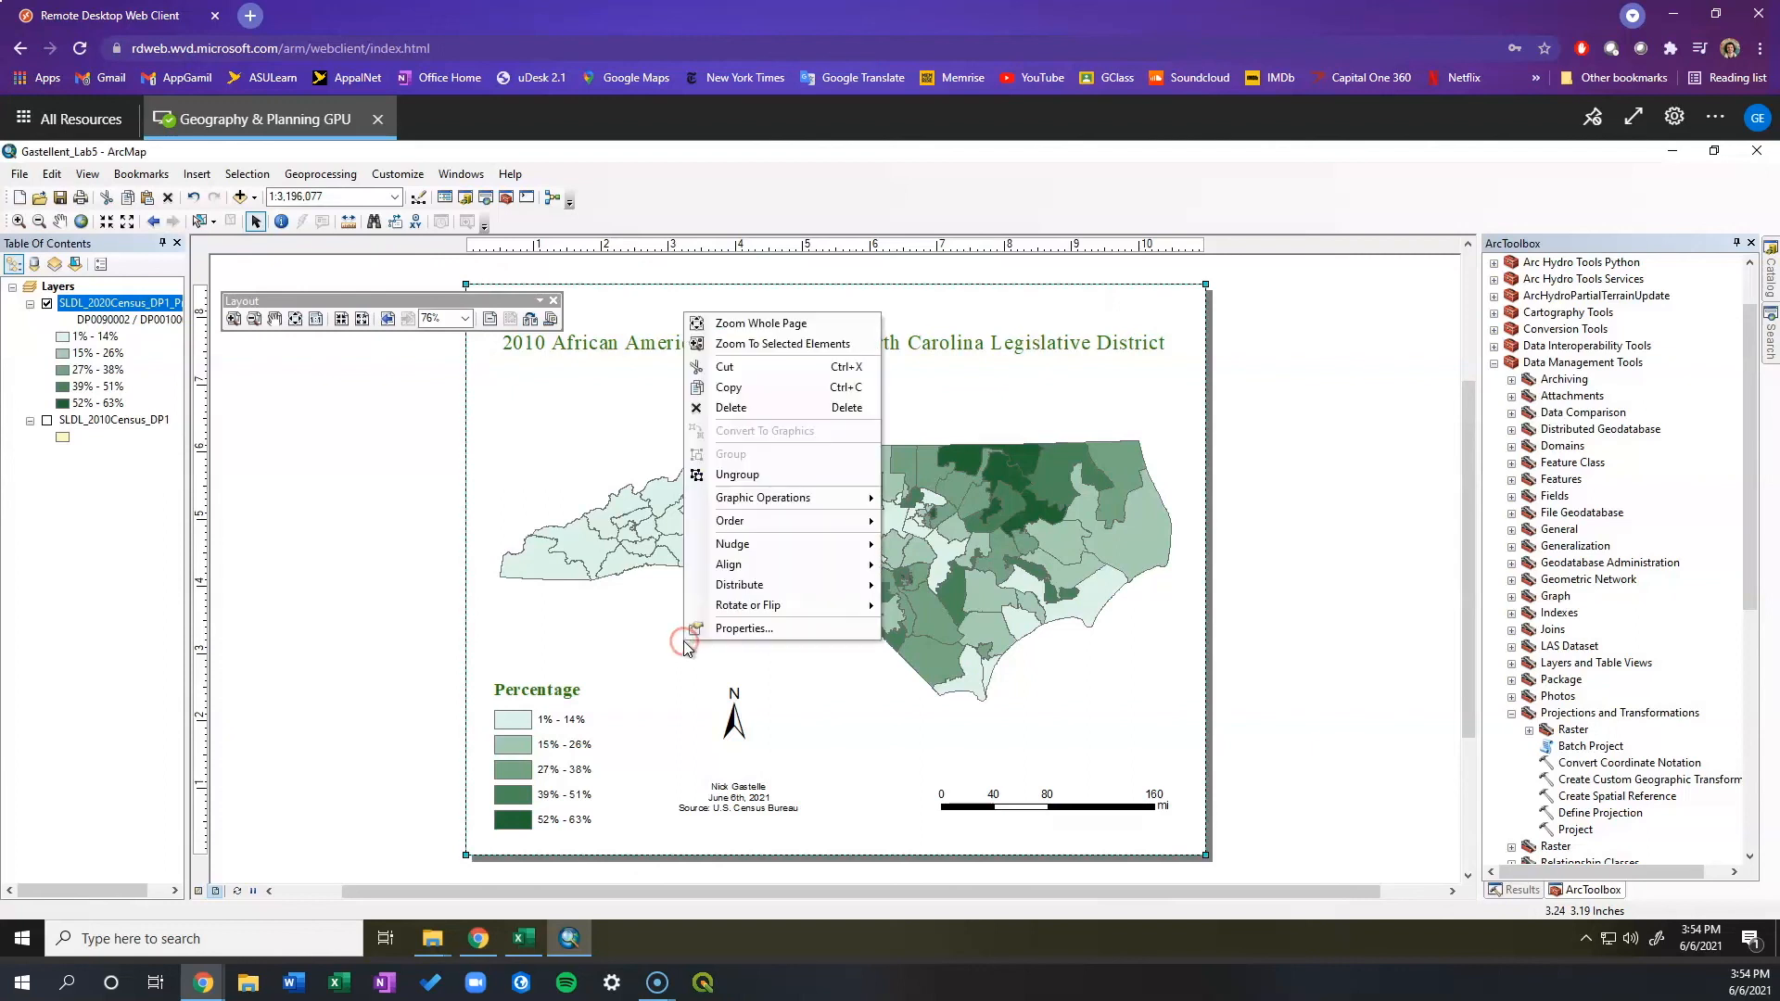
{"action": "left_click", "coordinate": [803, 387]}
{"action": "key", "text": "ctrl+v"}
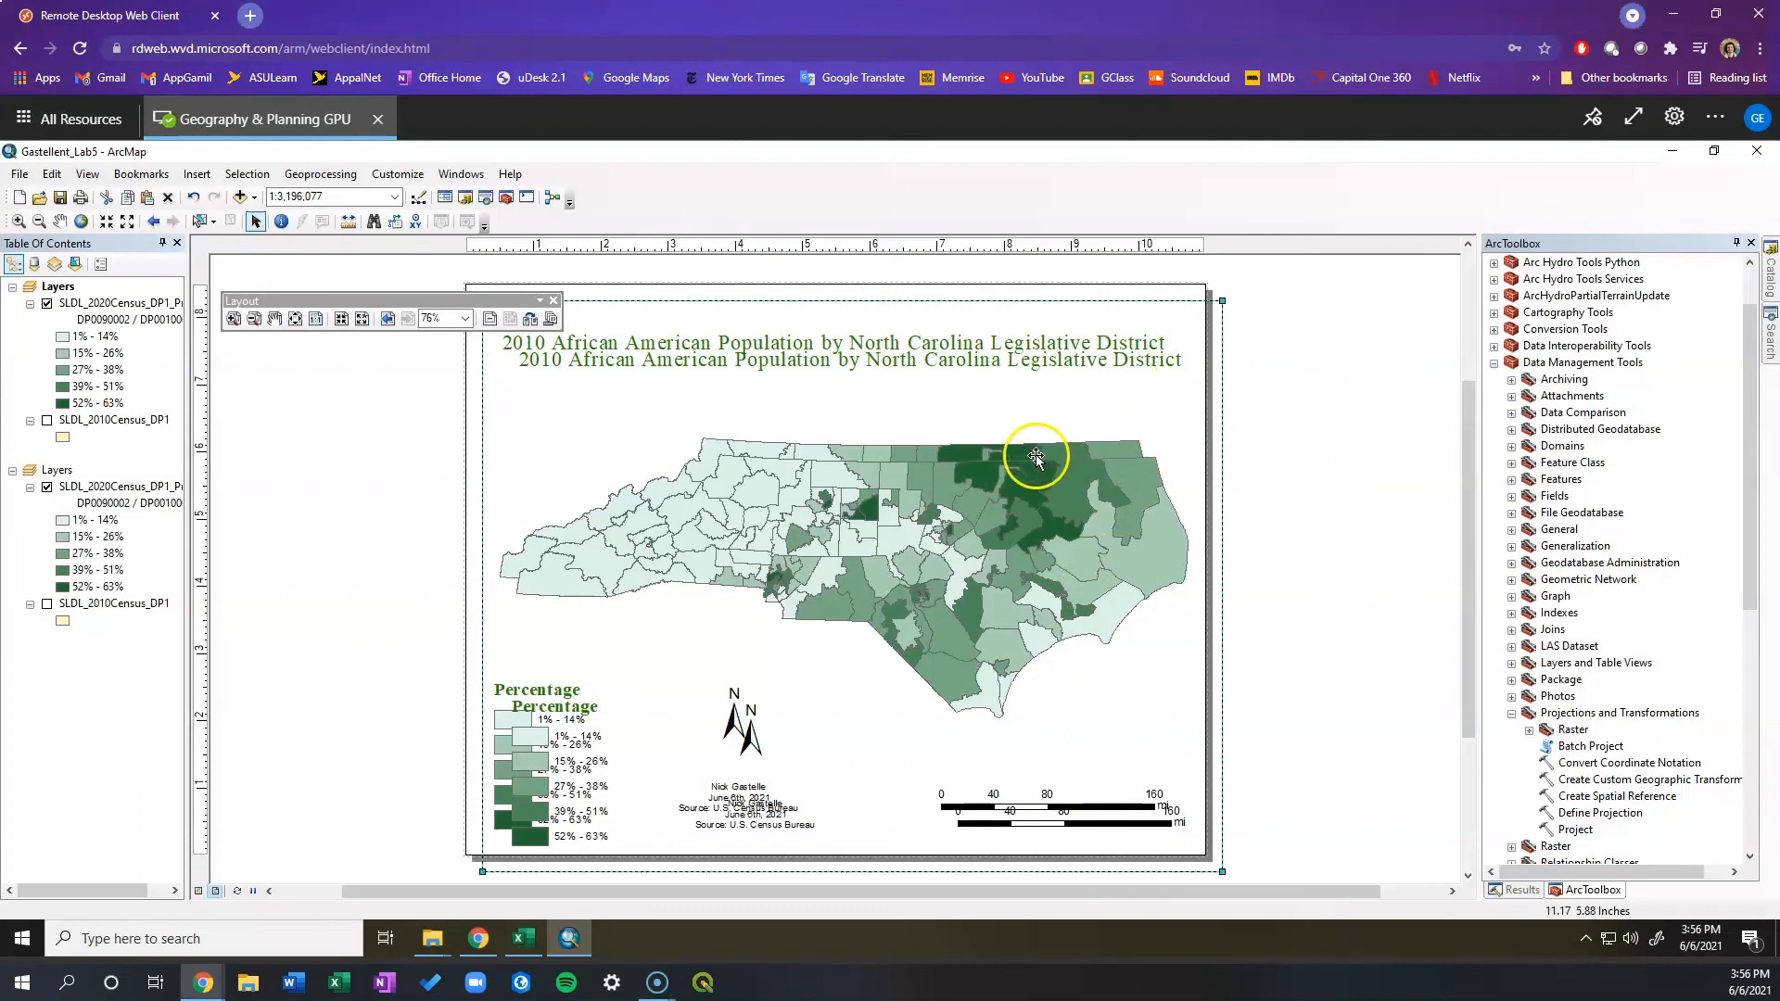
{"action": "left_click_drag", "start_coordinate": [971, 527], "coordinate": [1658, 467]}
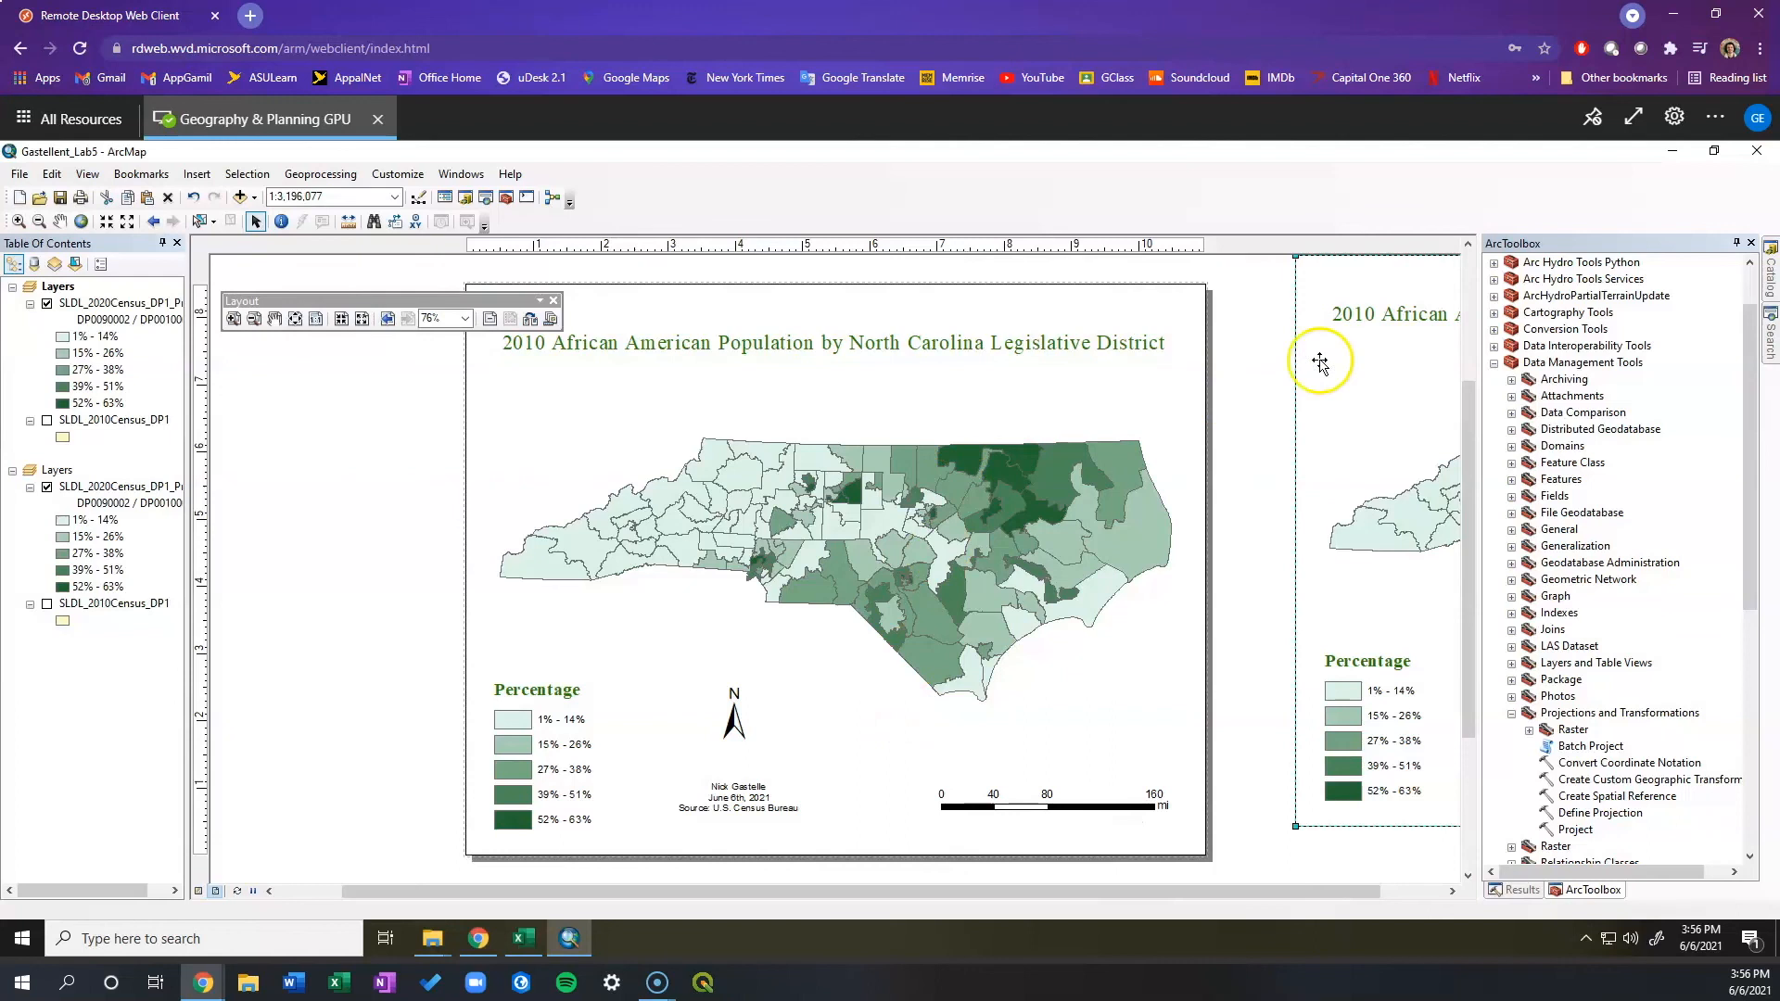
Rename the first data frame as QUANTILE.
{"action": "left_click", "coordinate": [63, 289]}
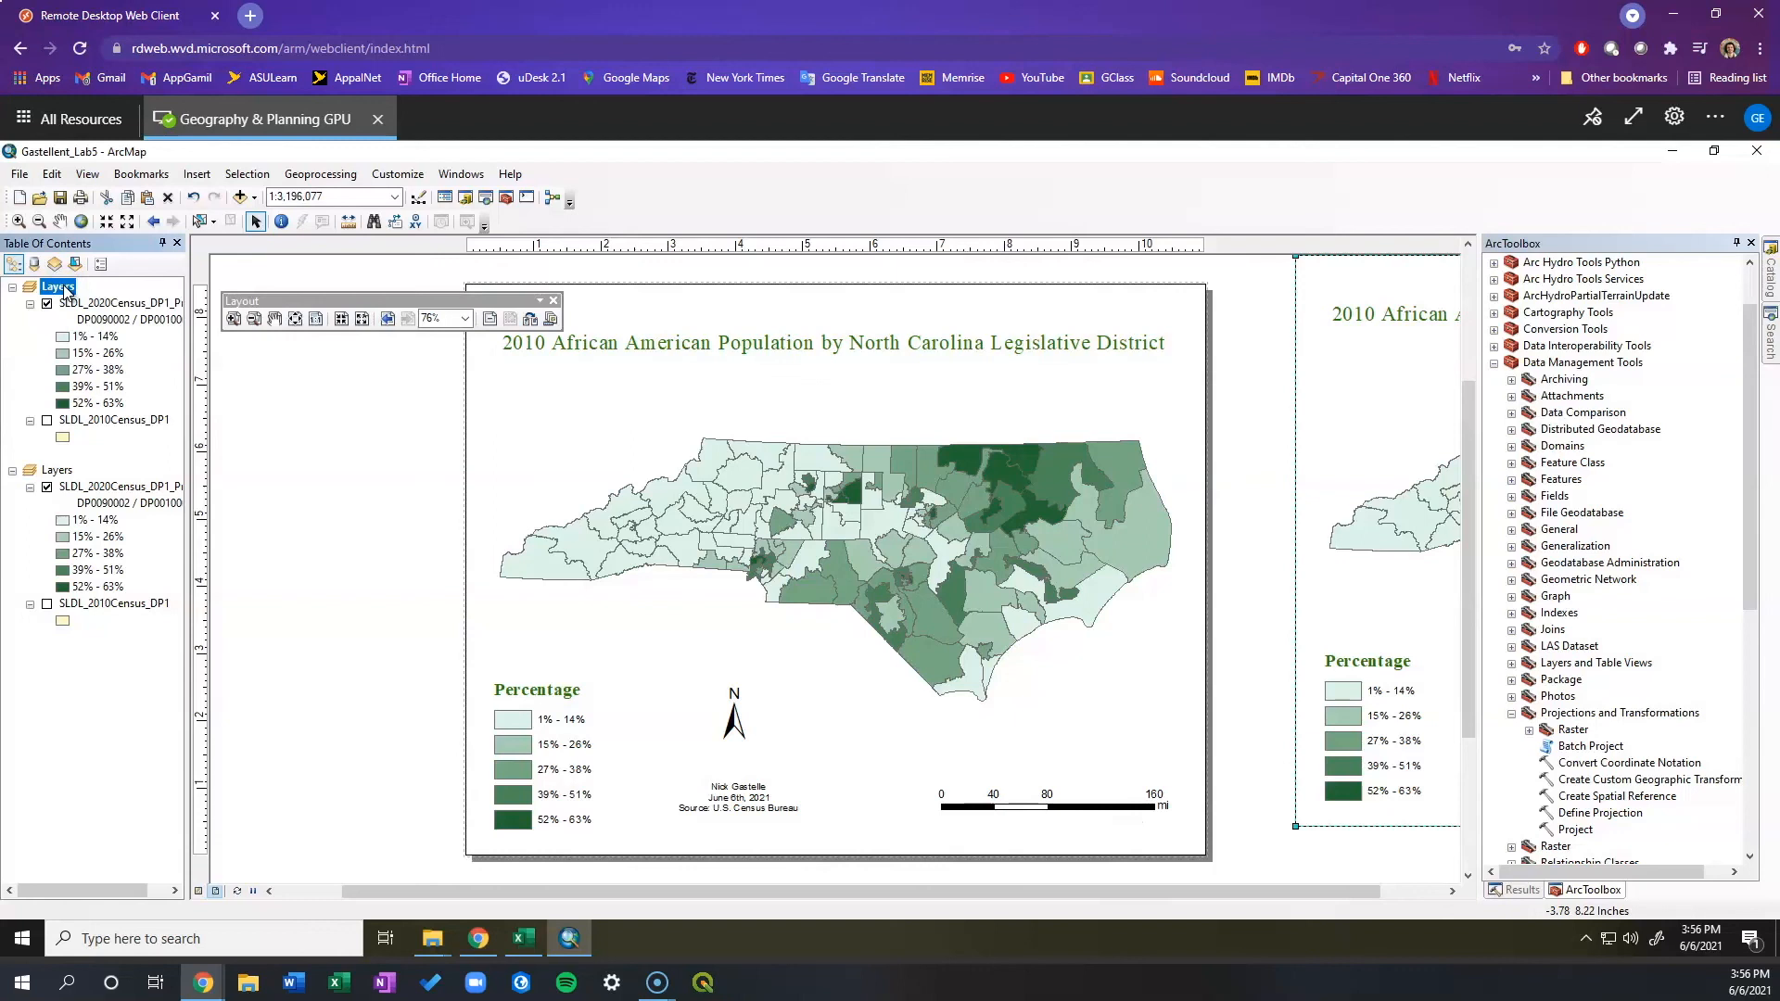
{"action": "double_click", "coordinate": [510, 420]}
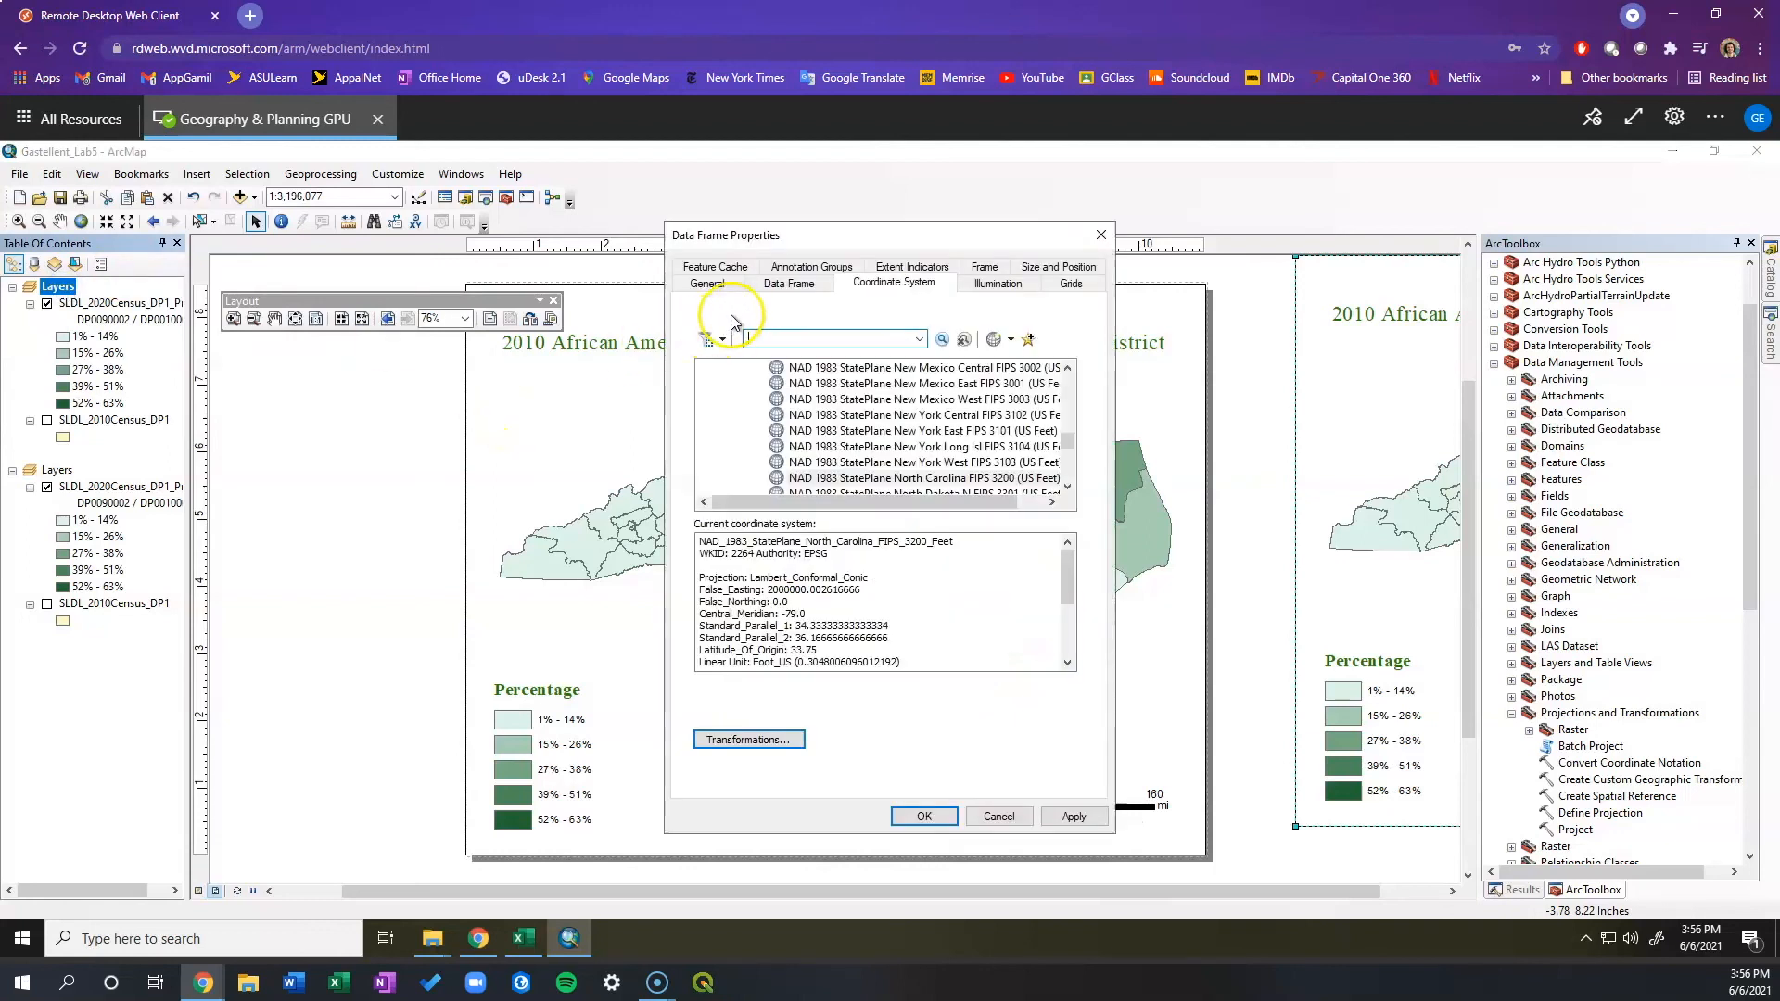
{"action": "left_click", "coordinate": [707, 281]}
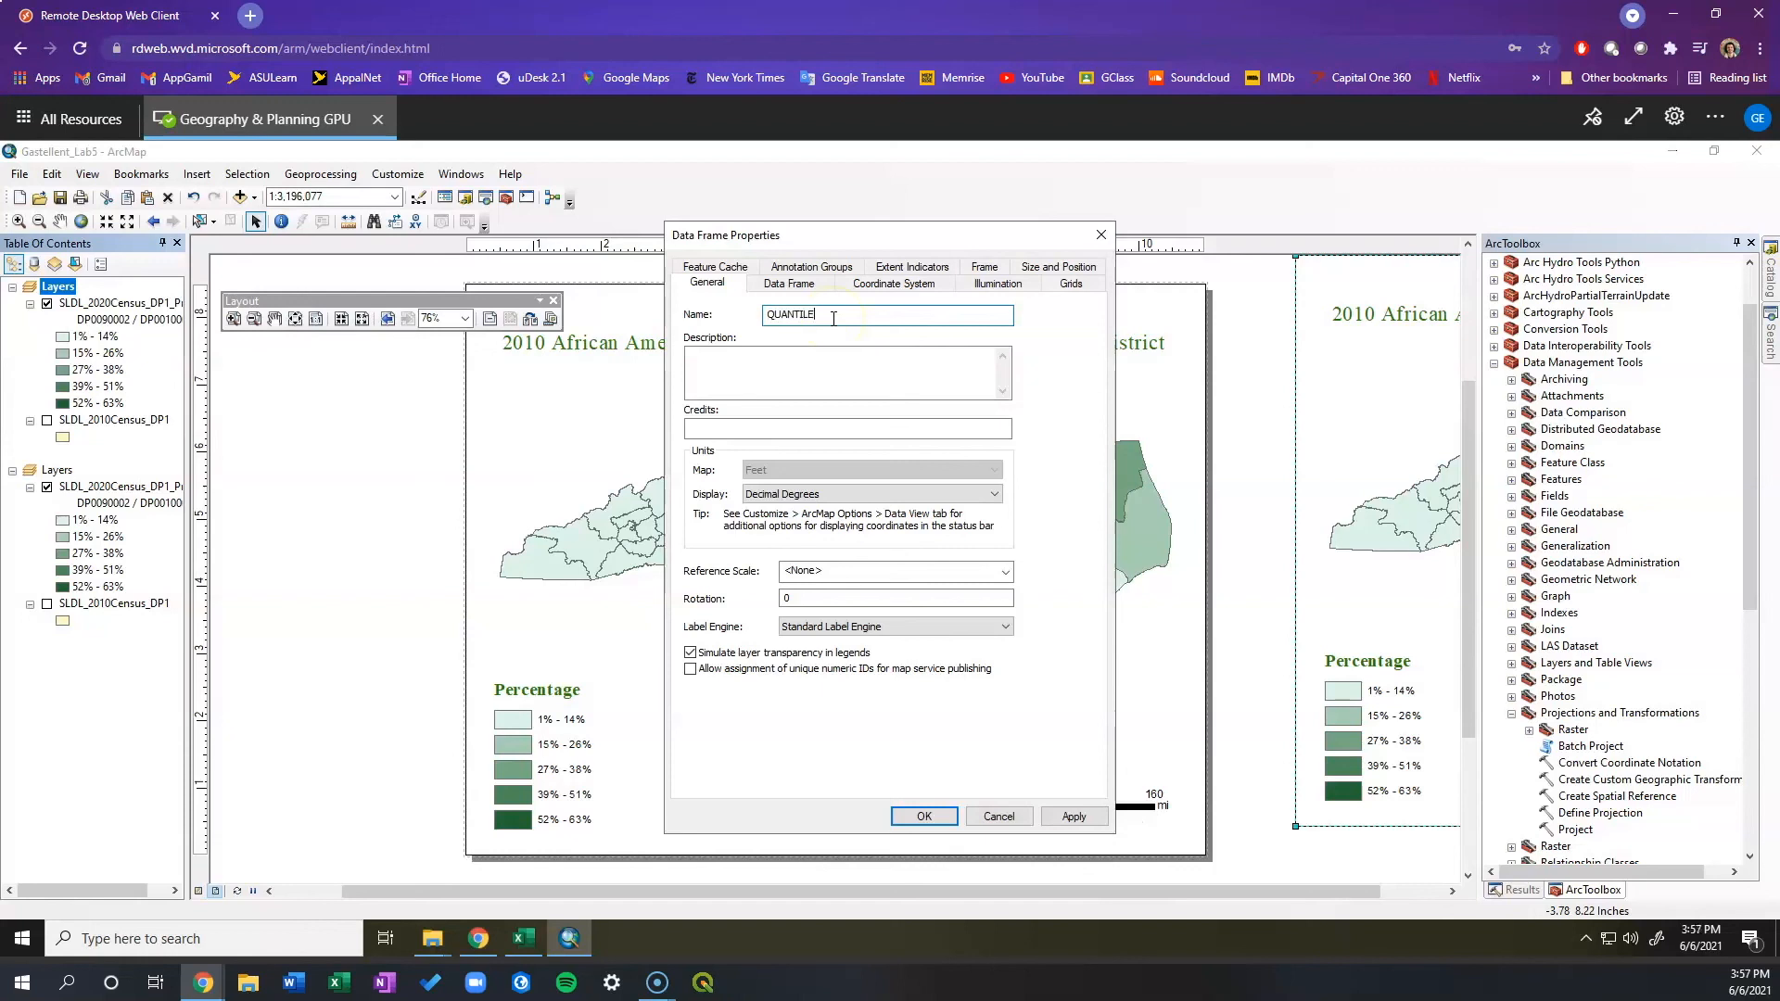
{"action": "left_click", "coordinate": [914, 816]}
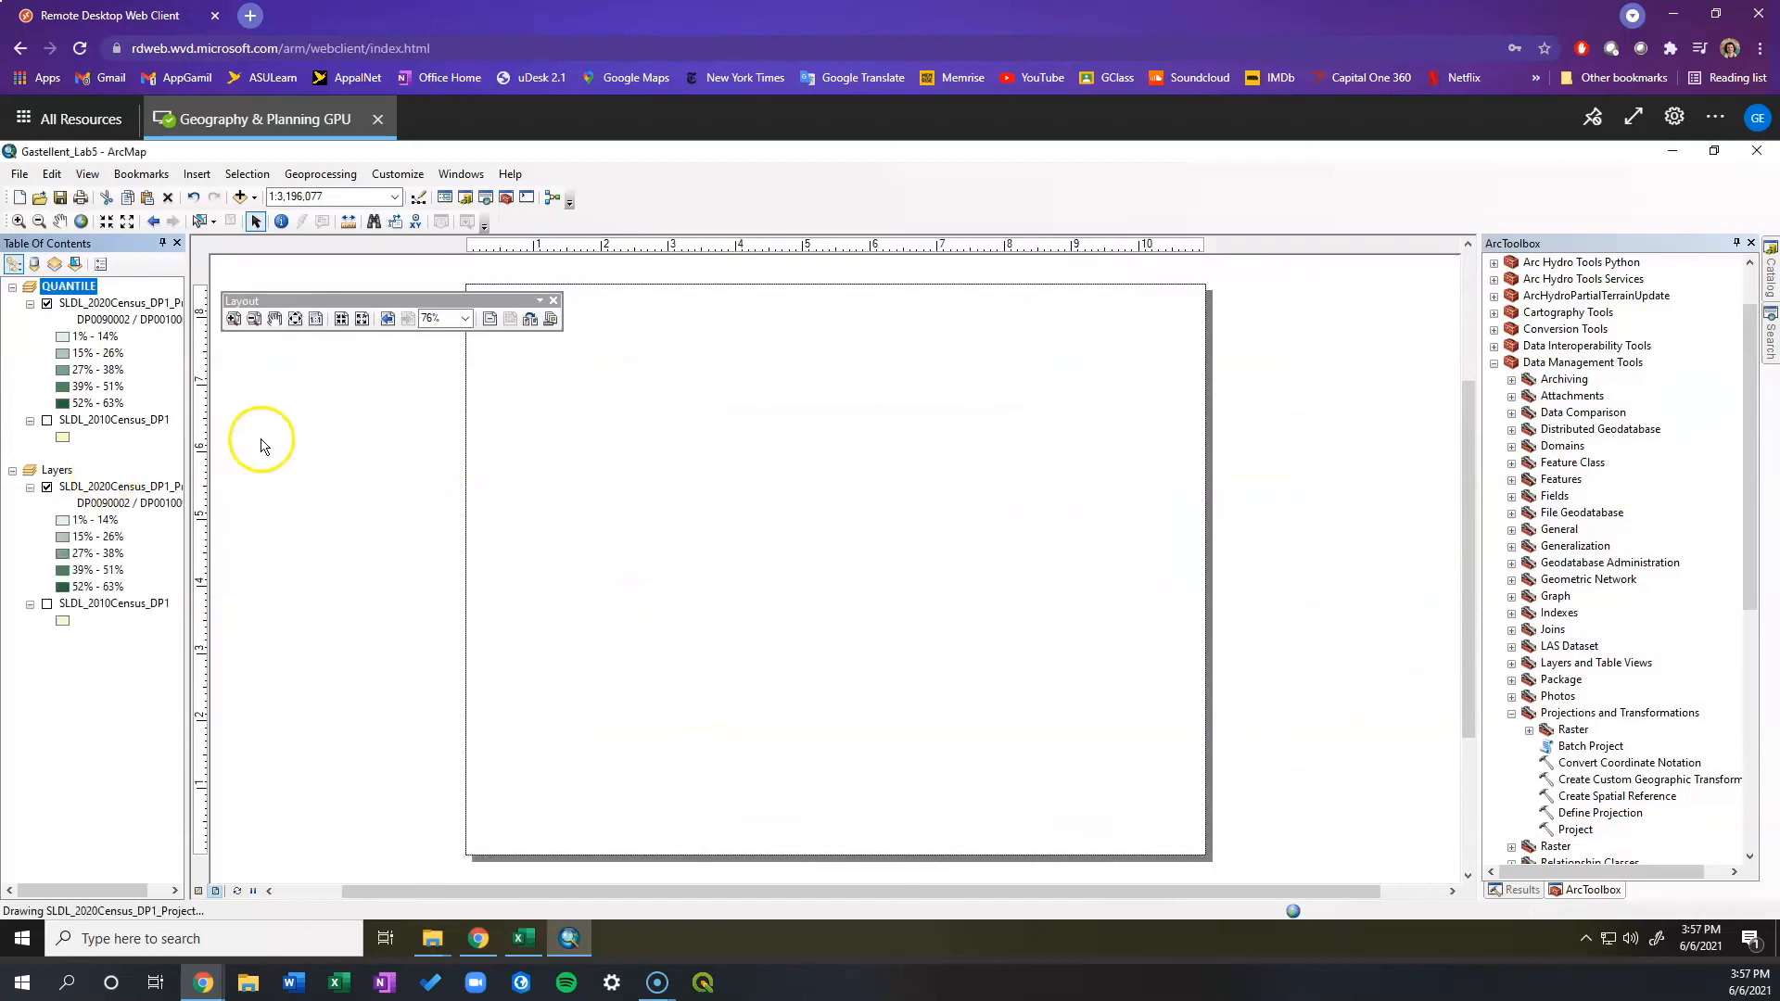
Rename the second data frame, still called Layers, as EQUAL INTERVAL.
{"action": "double_click", "coordinate": [55, 470]}
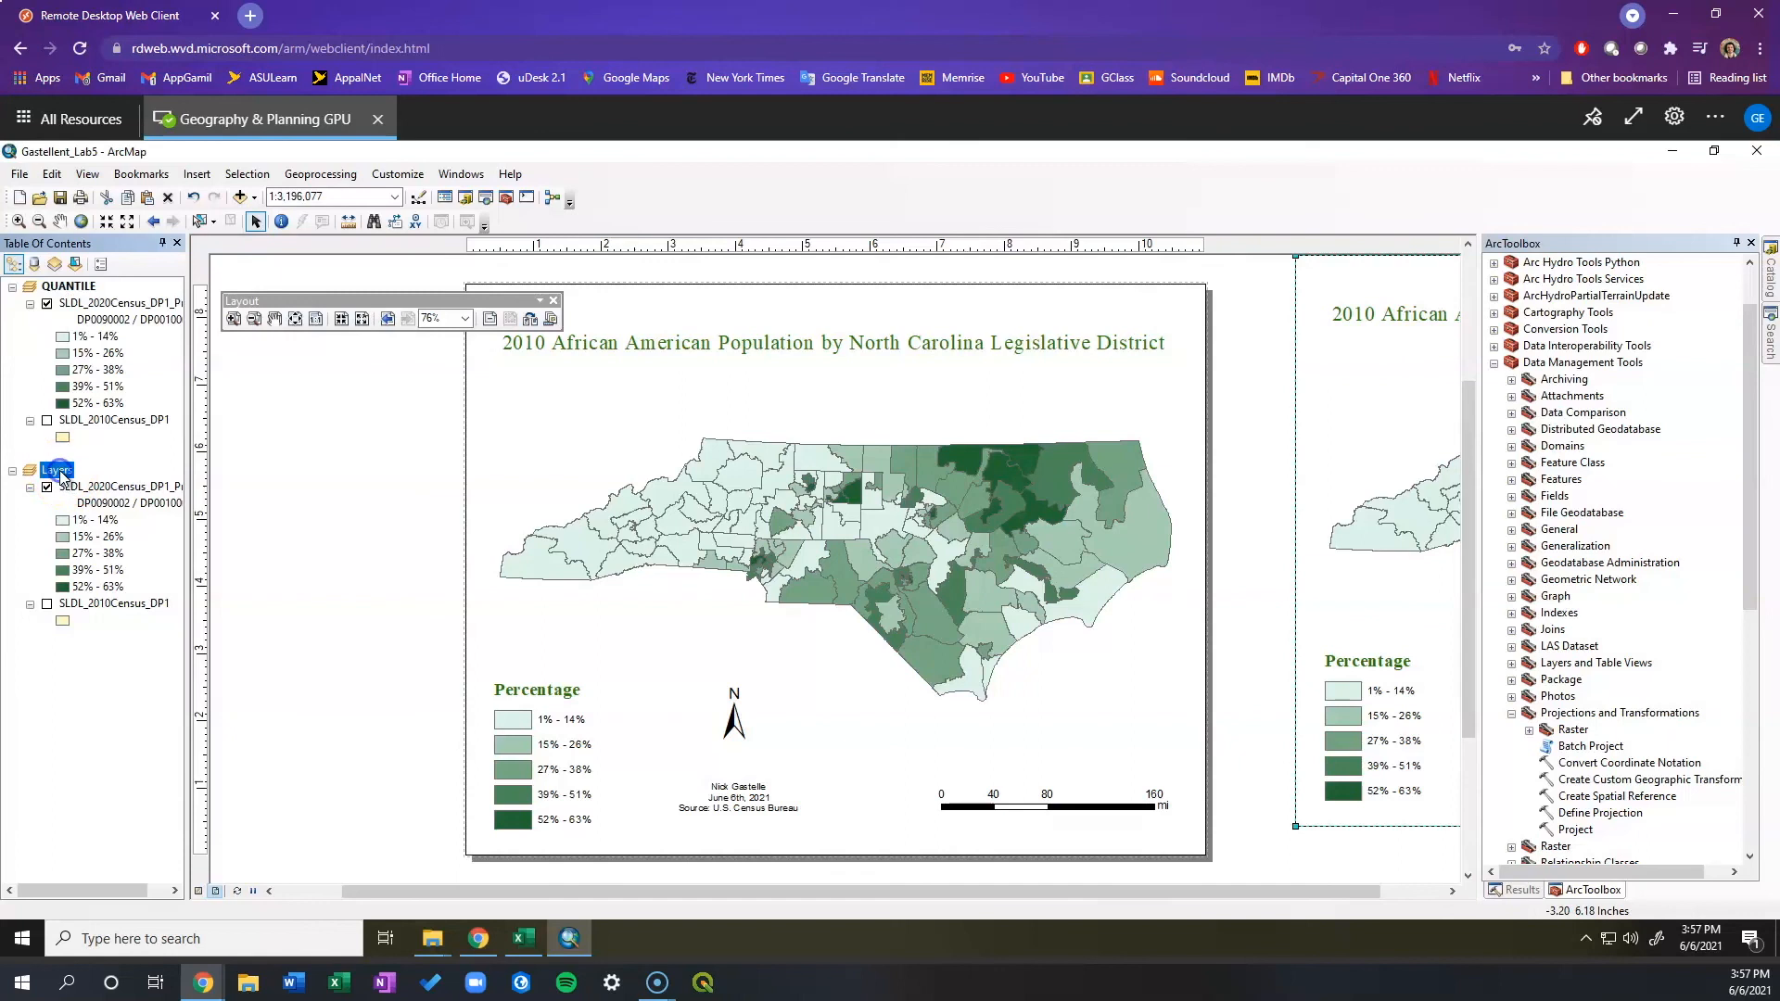
{"action": "left_click", "coordinate": [788, 329]}
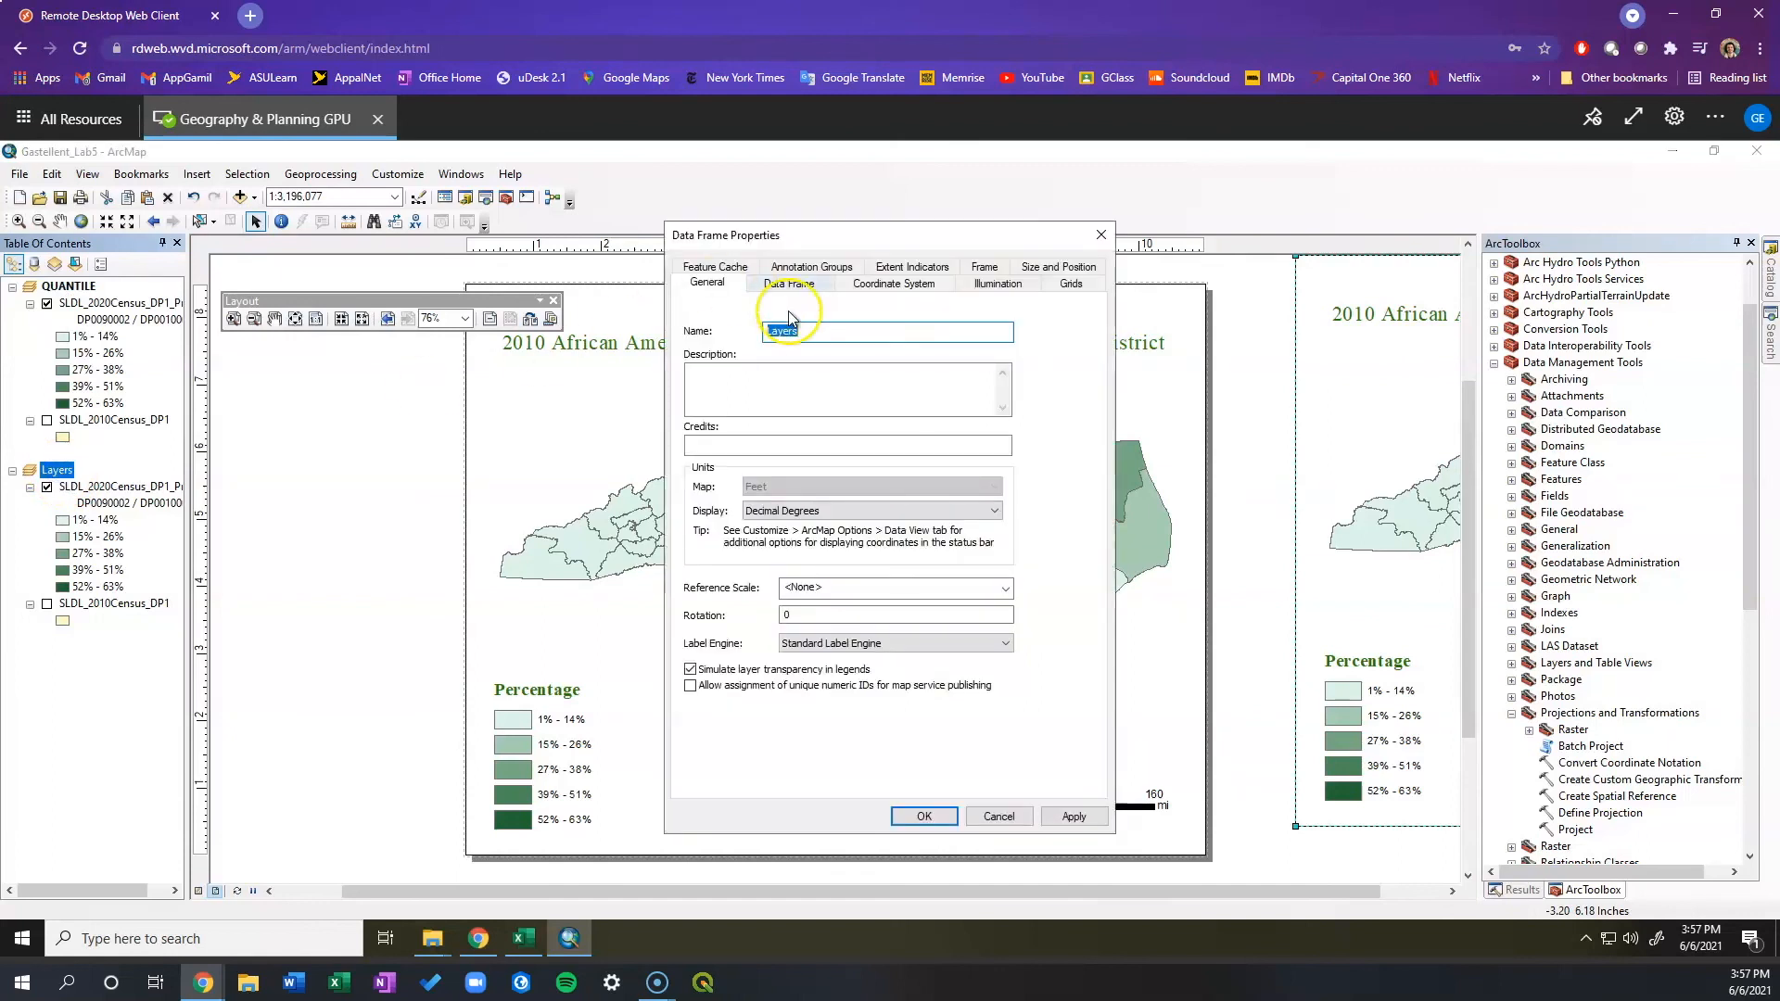
{"action": "type", "text": "\\"}
{"action": "type", "text": "QUAL INTERVAL"}
{"action": "left_click", "coordinate": [918, 816]}
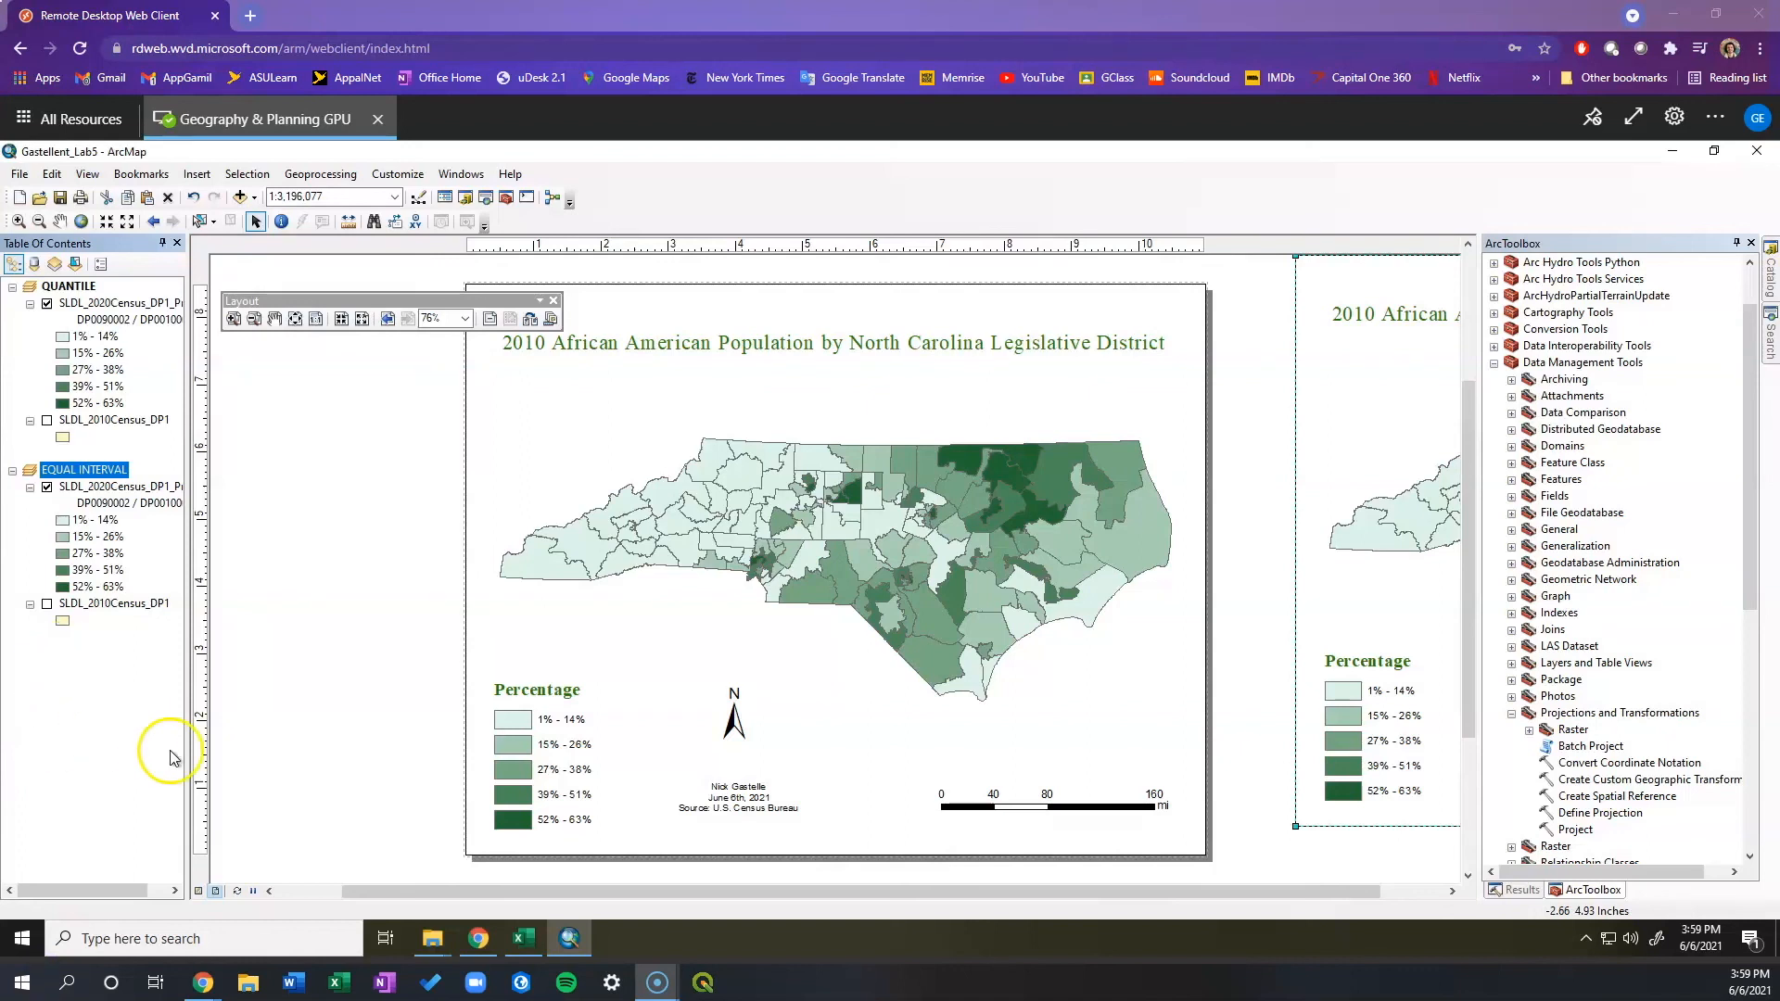
Change the classification method of the census district layer in the QUANTILE data frame to Quantile with 5 classes and apply it.
{"action": "left_click", "coordinate": [86, 288]}
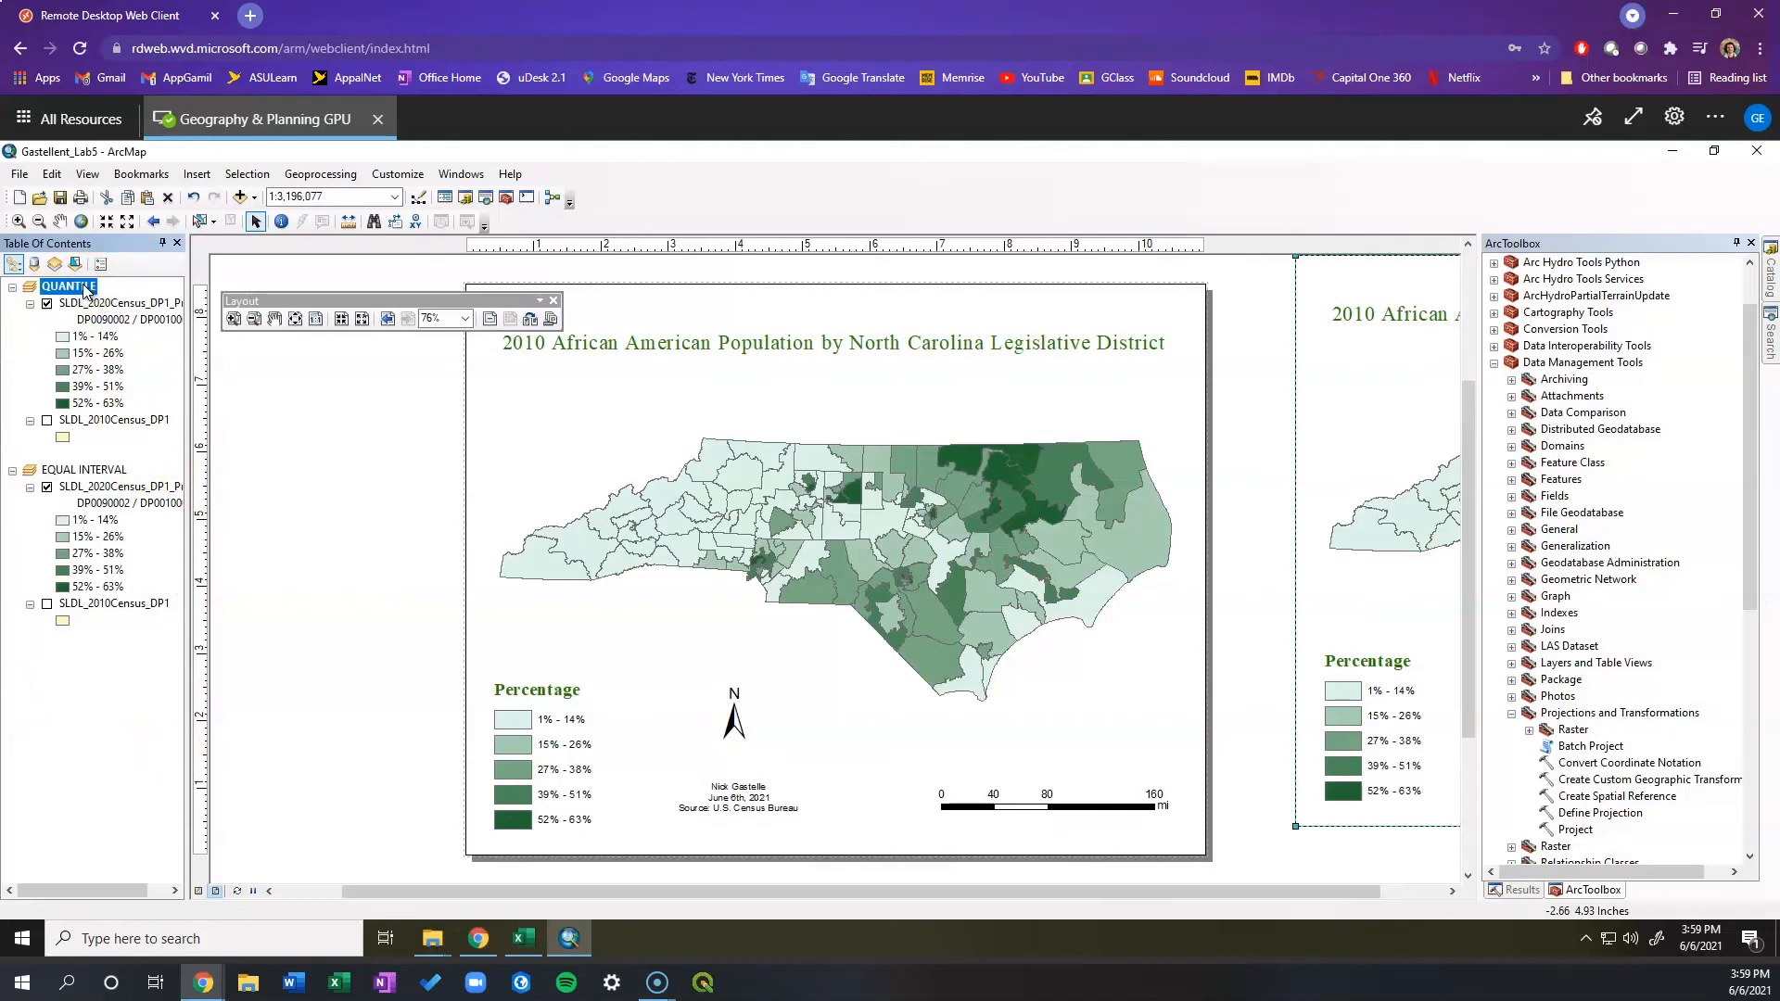
{"action": "double_click", "coordinate": [112, 308]}
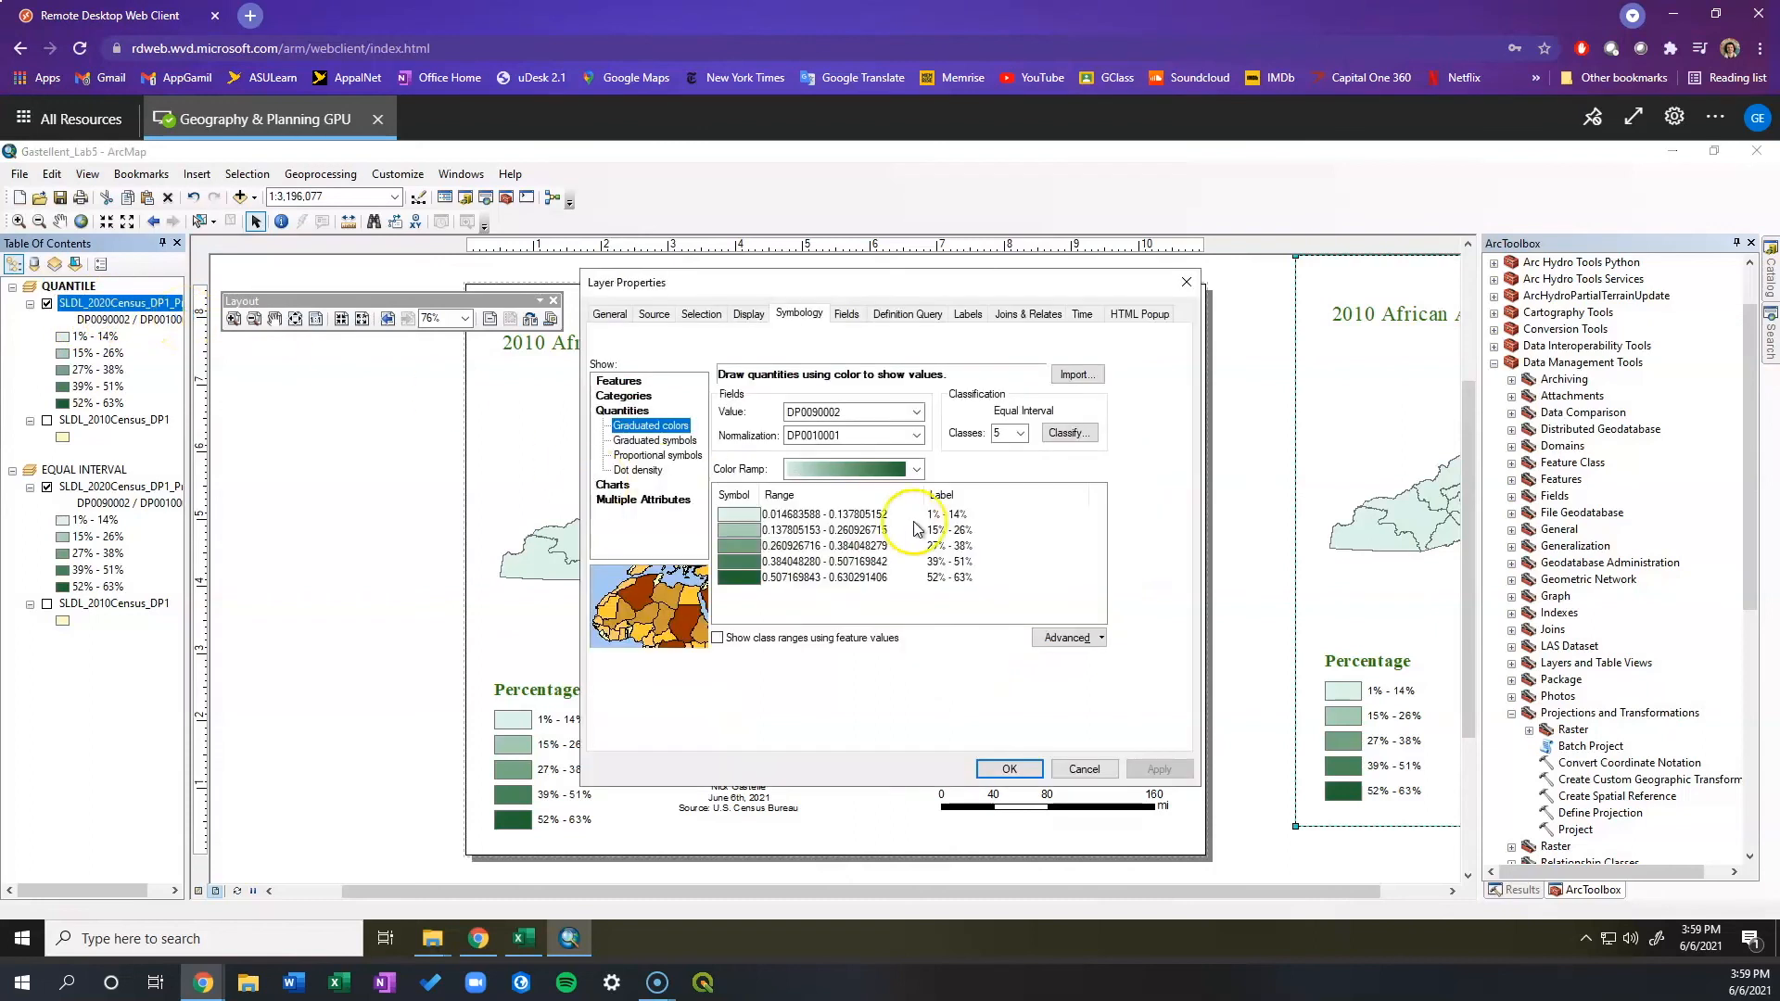
{"action": "left_click", "coordinate": [1076, 434]}
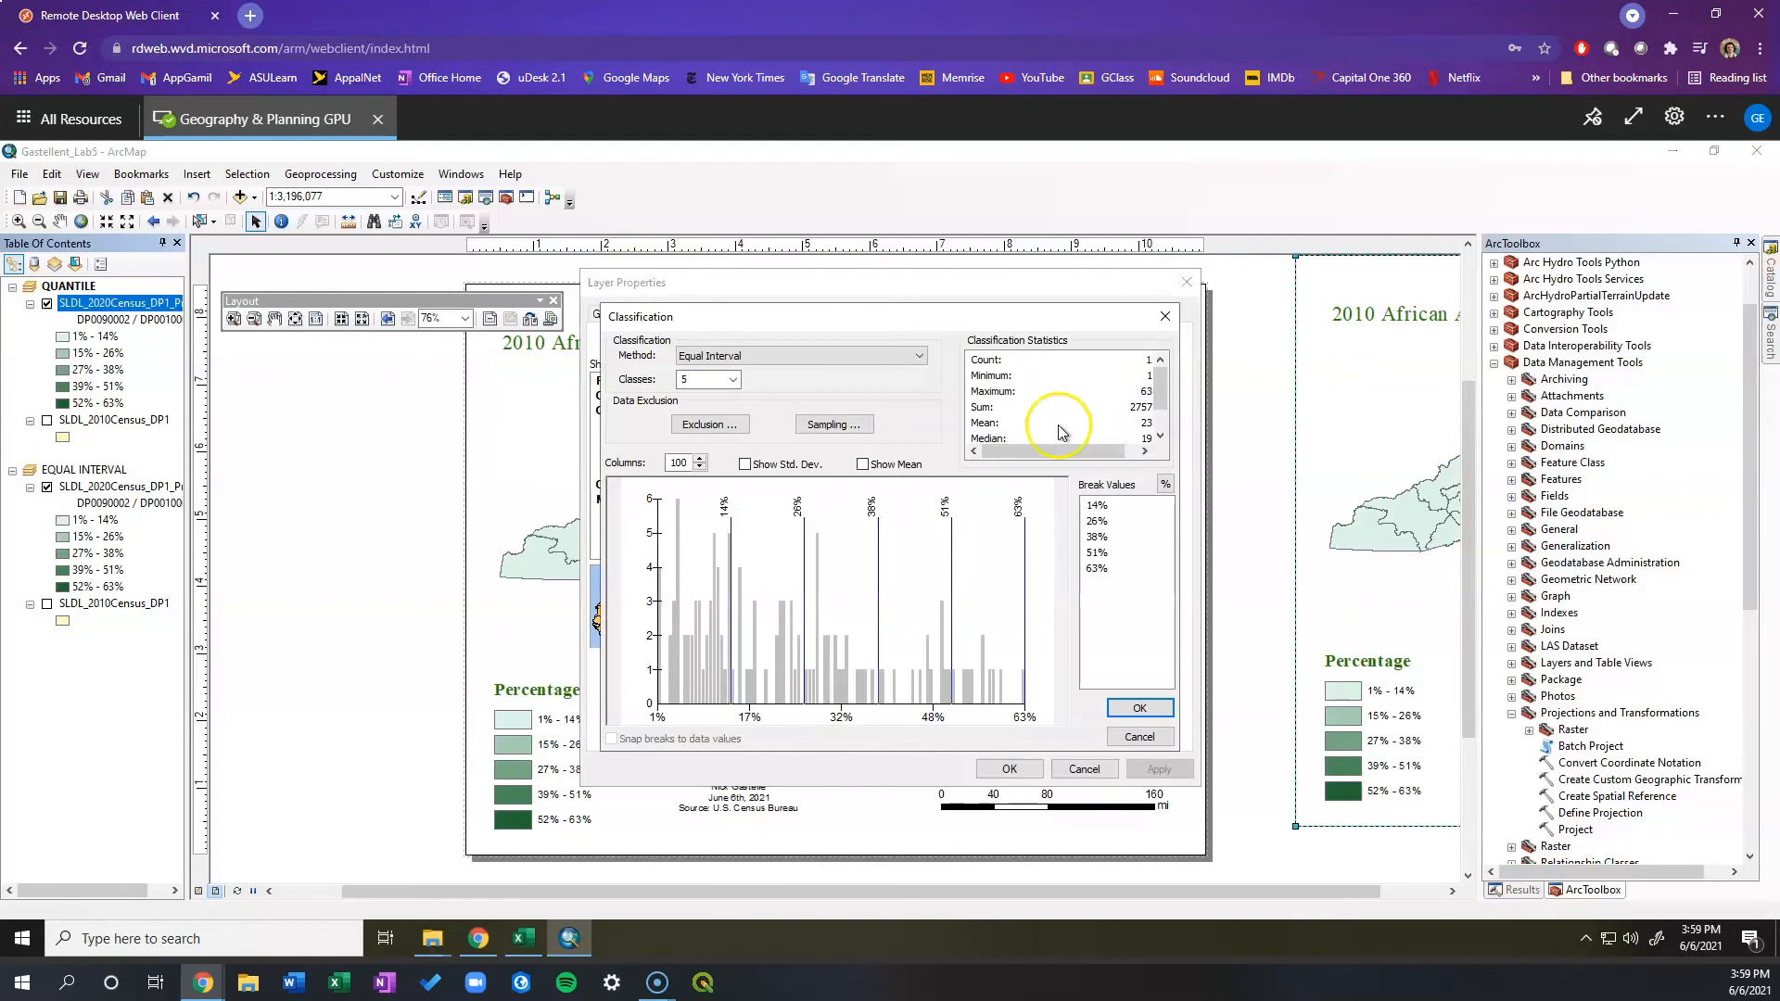
{"action": "left_click", "coordinate": [914, 365]}
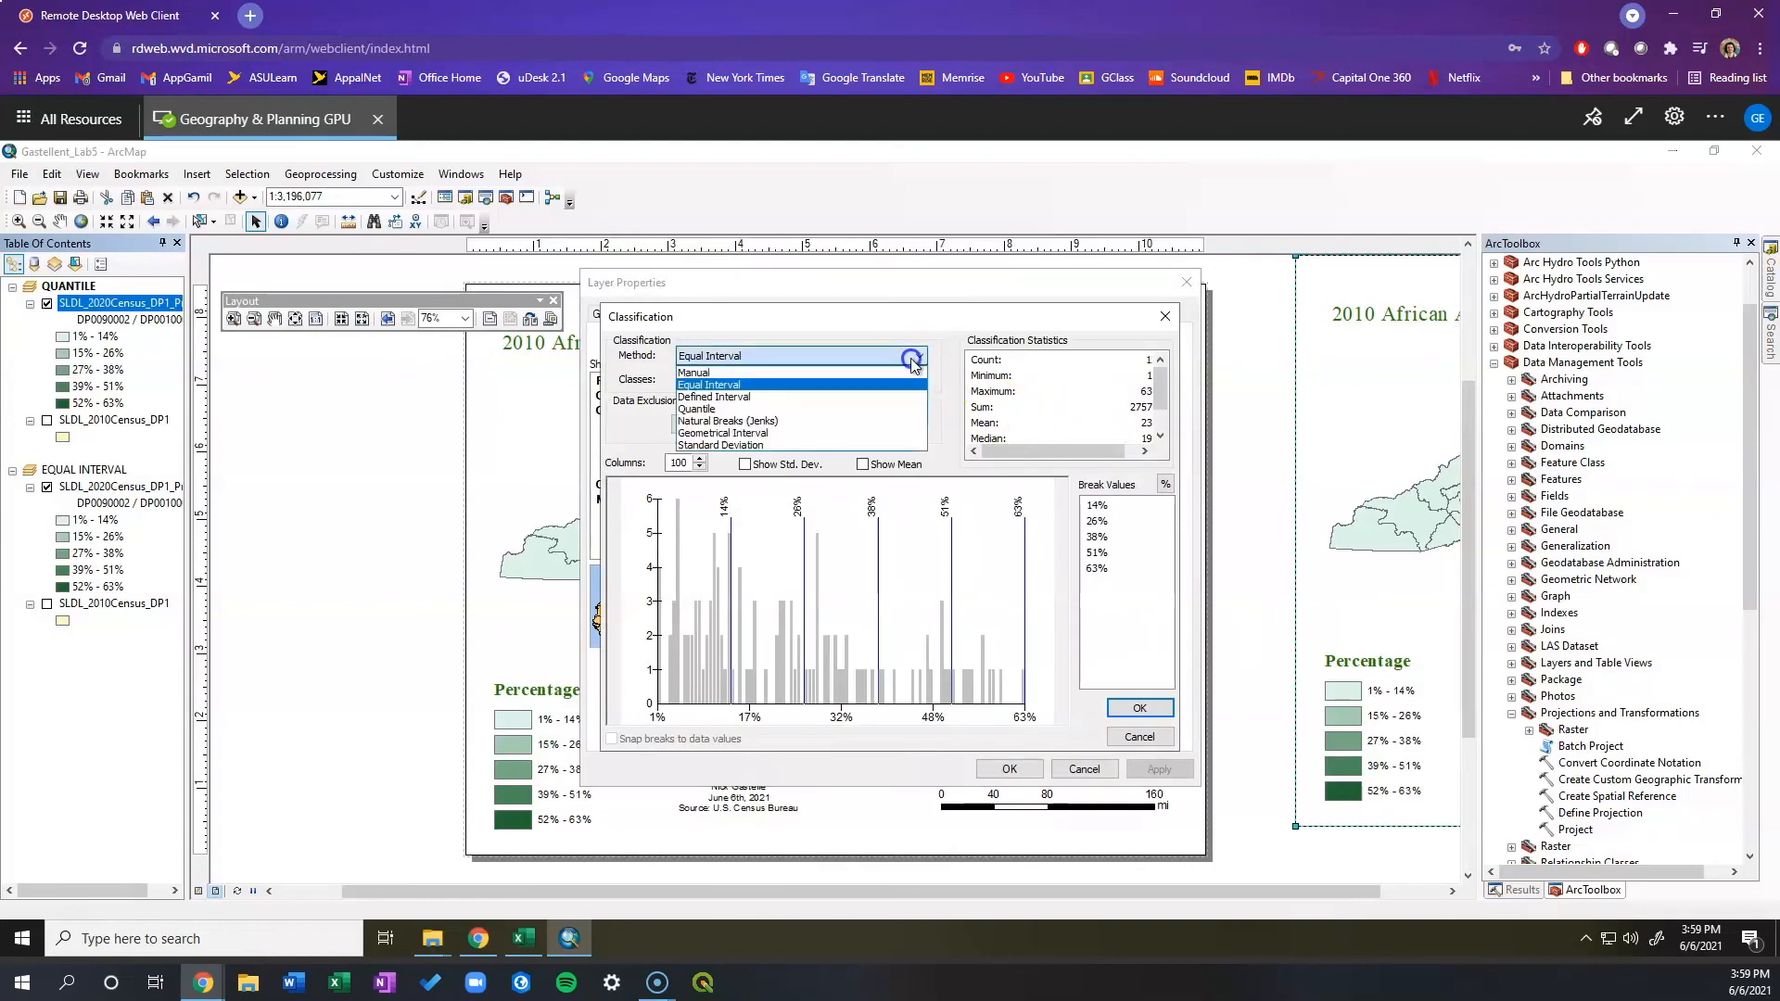
{"action": "left_click", "coordinate": [805, 410]}
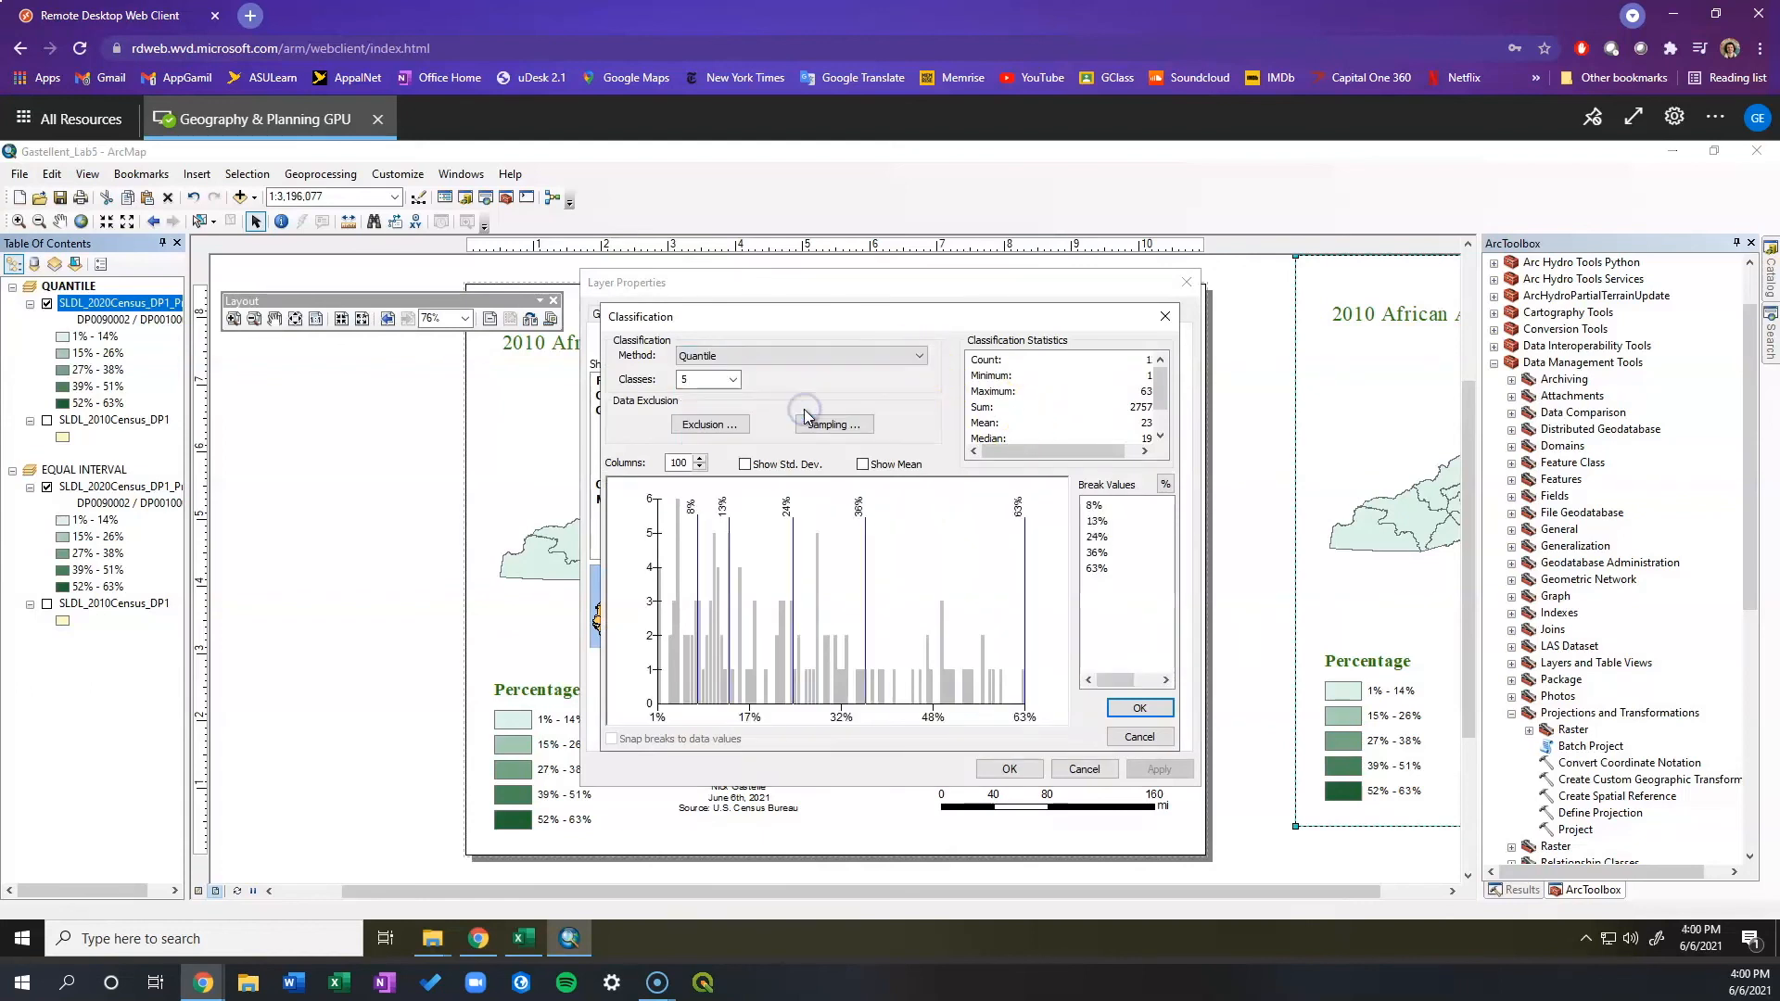
{"action": "left_click", "coordinate": [1139, 709]}
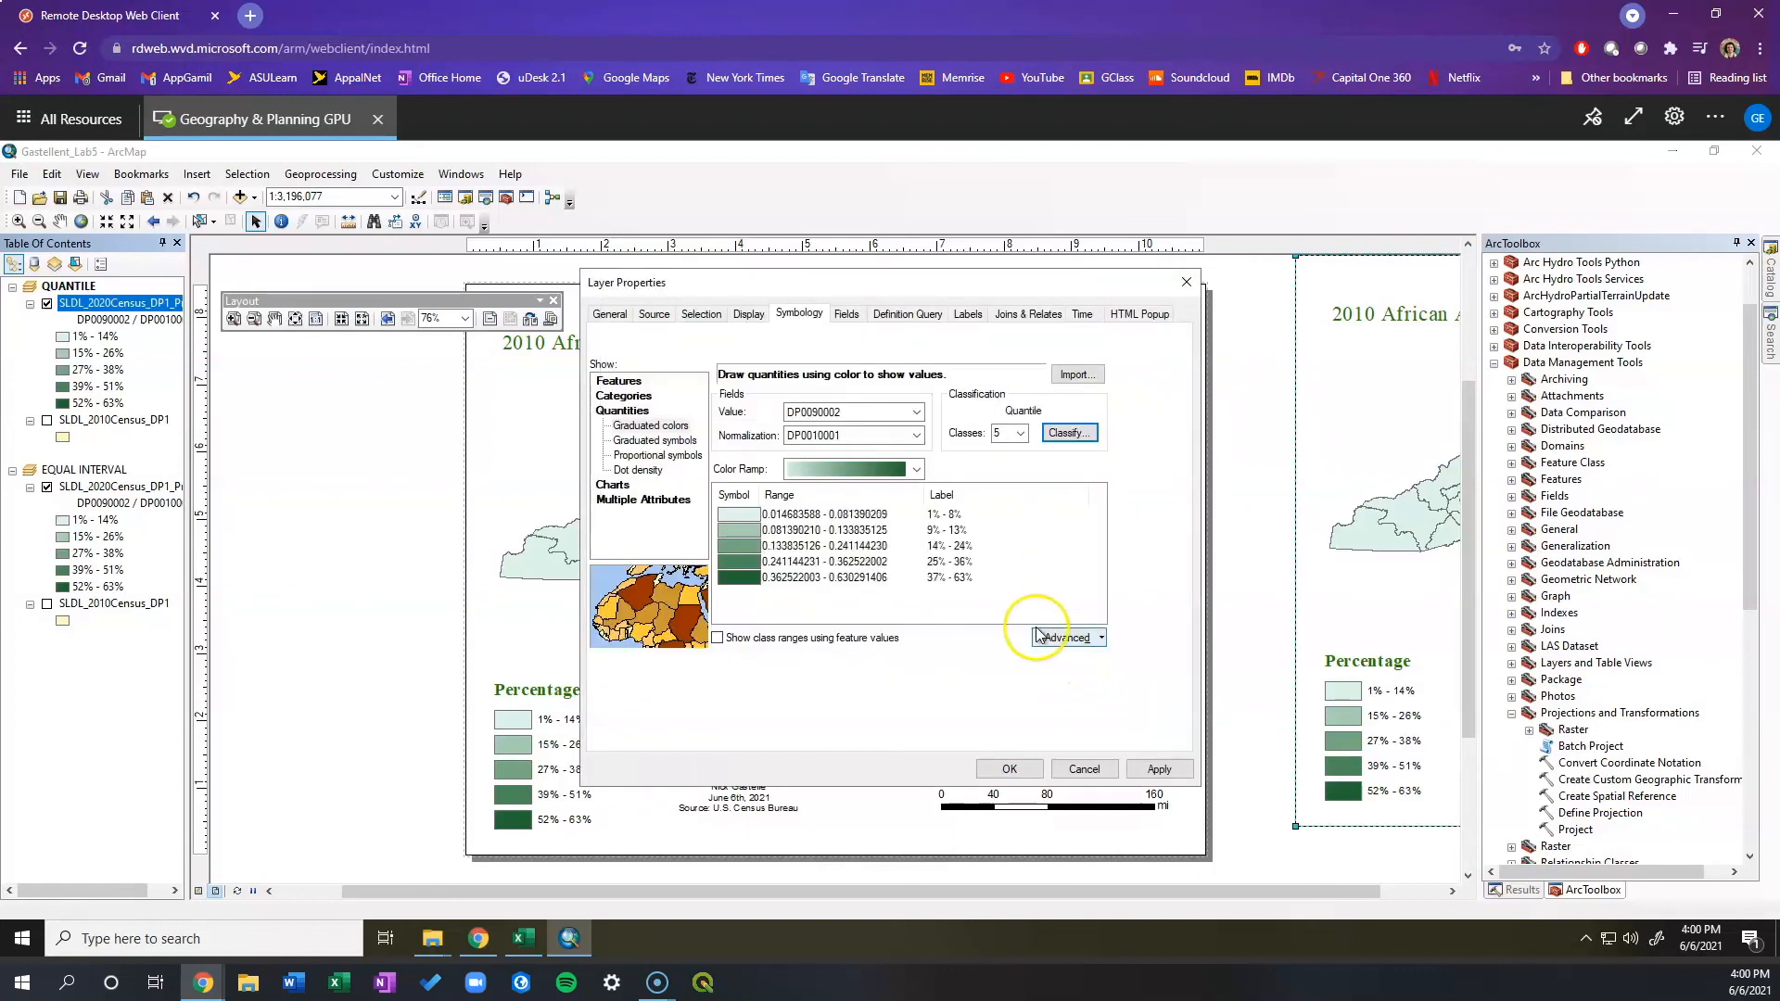
{"action": "left_click", "coordinate": [1157, 770]}
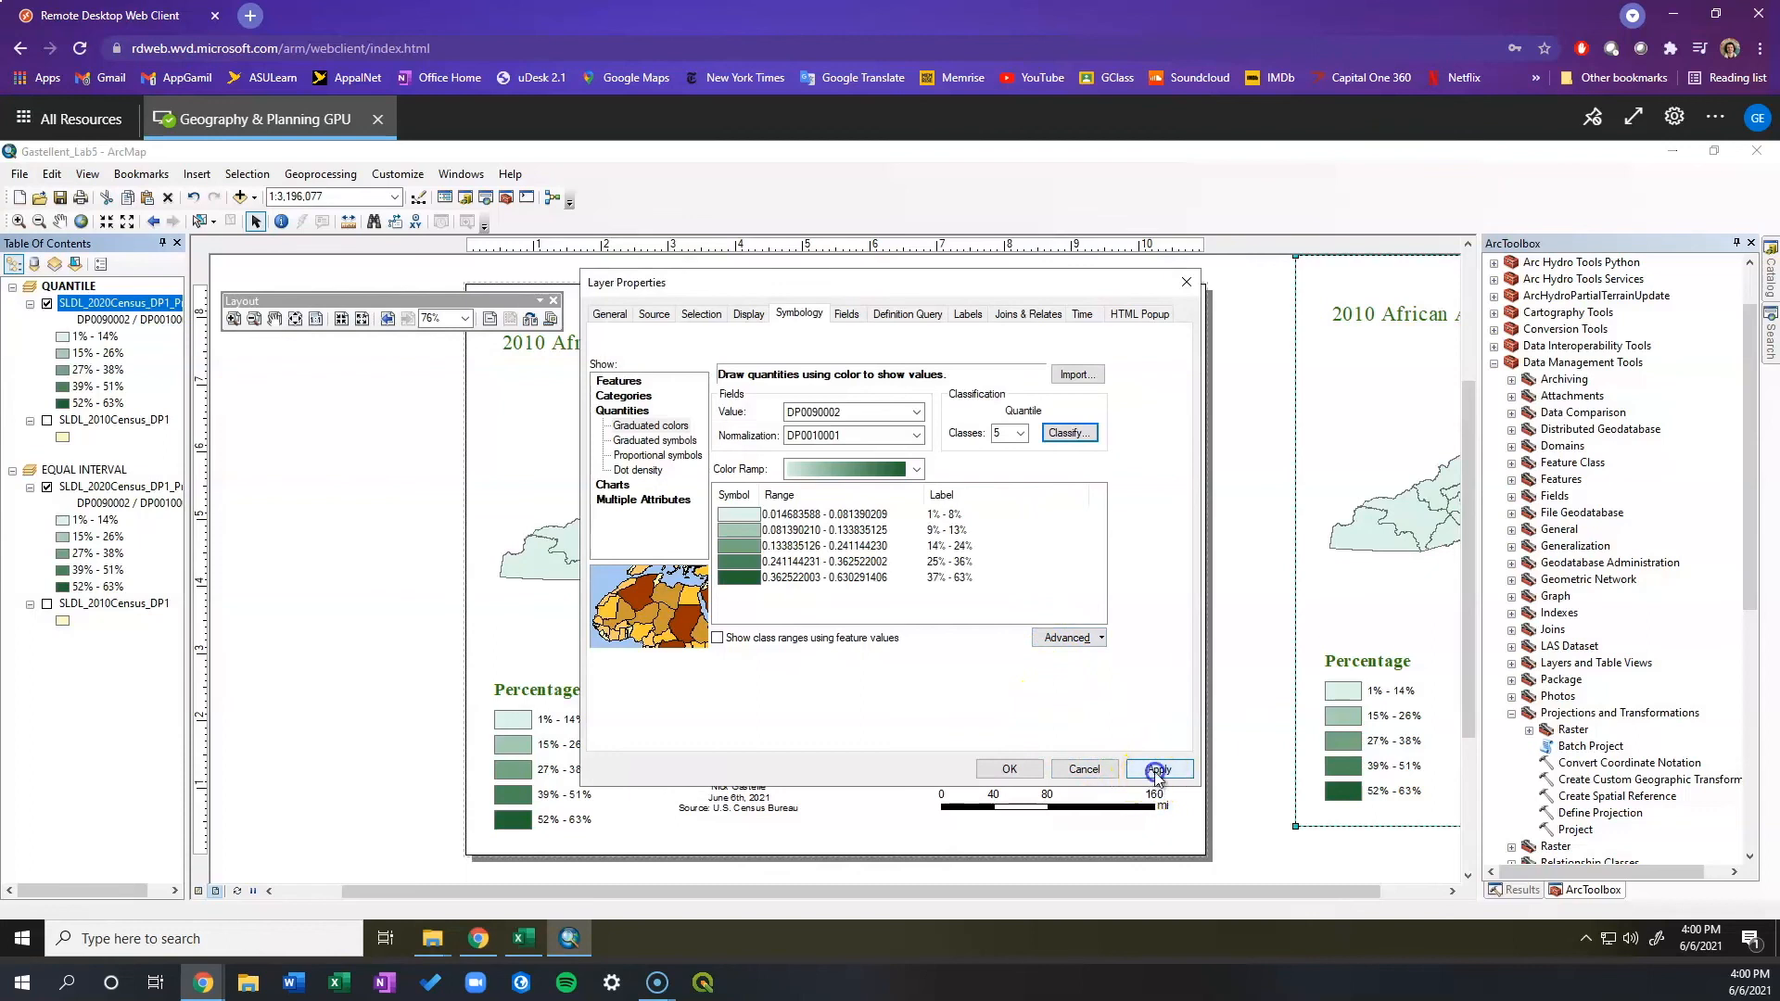
{"action": "left_click", "coordinate": [1027, 770]}
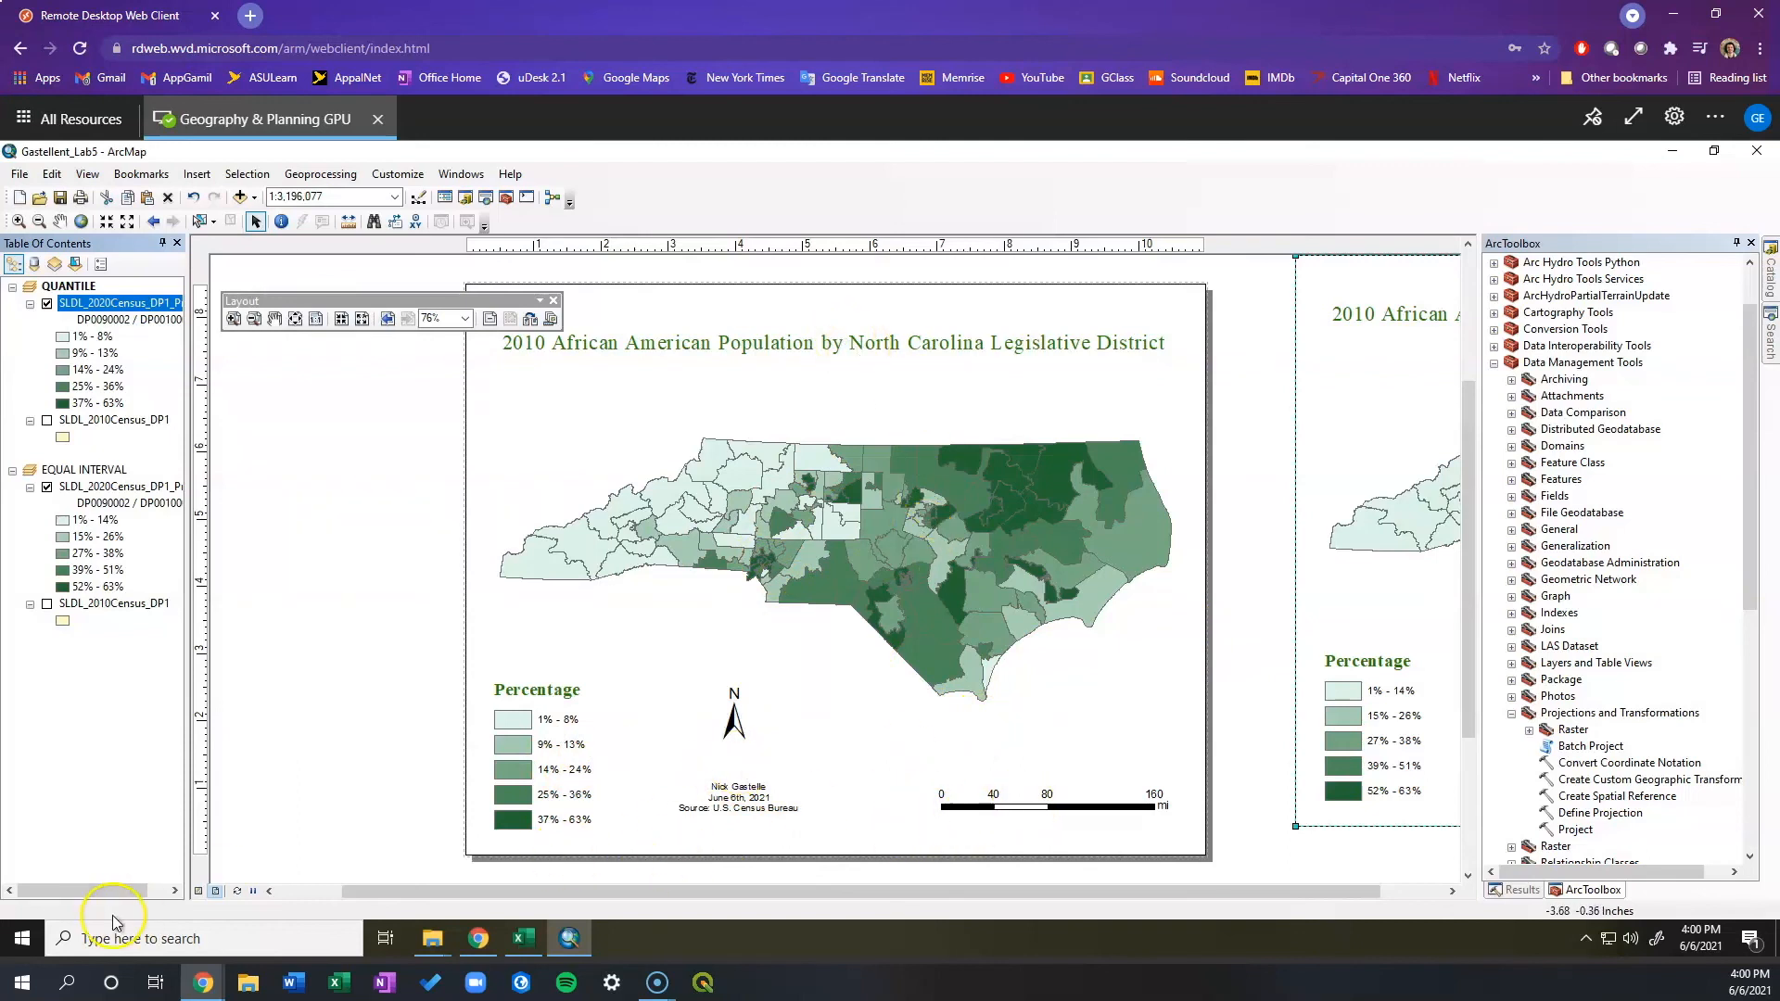
{"action": "left_click", "coordinate": [34, 957]}
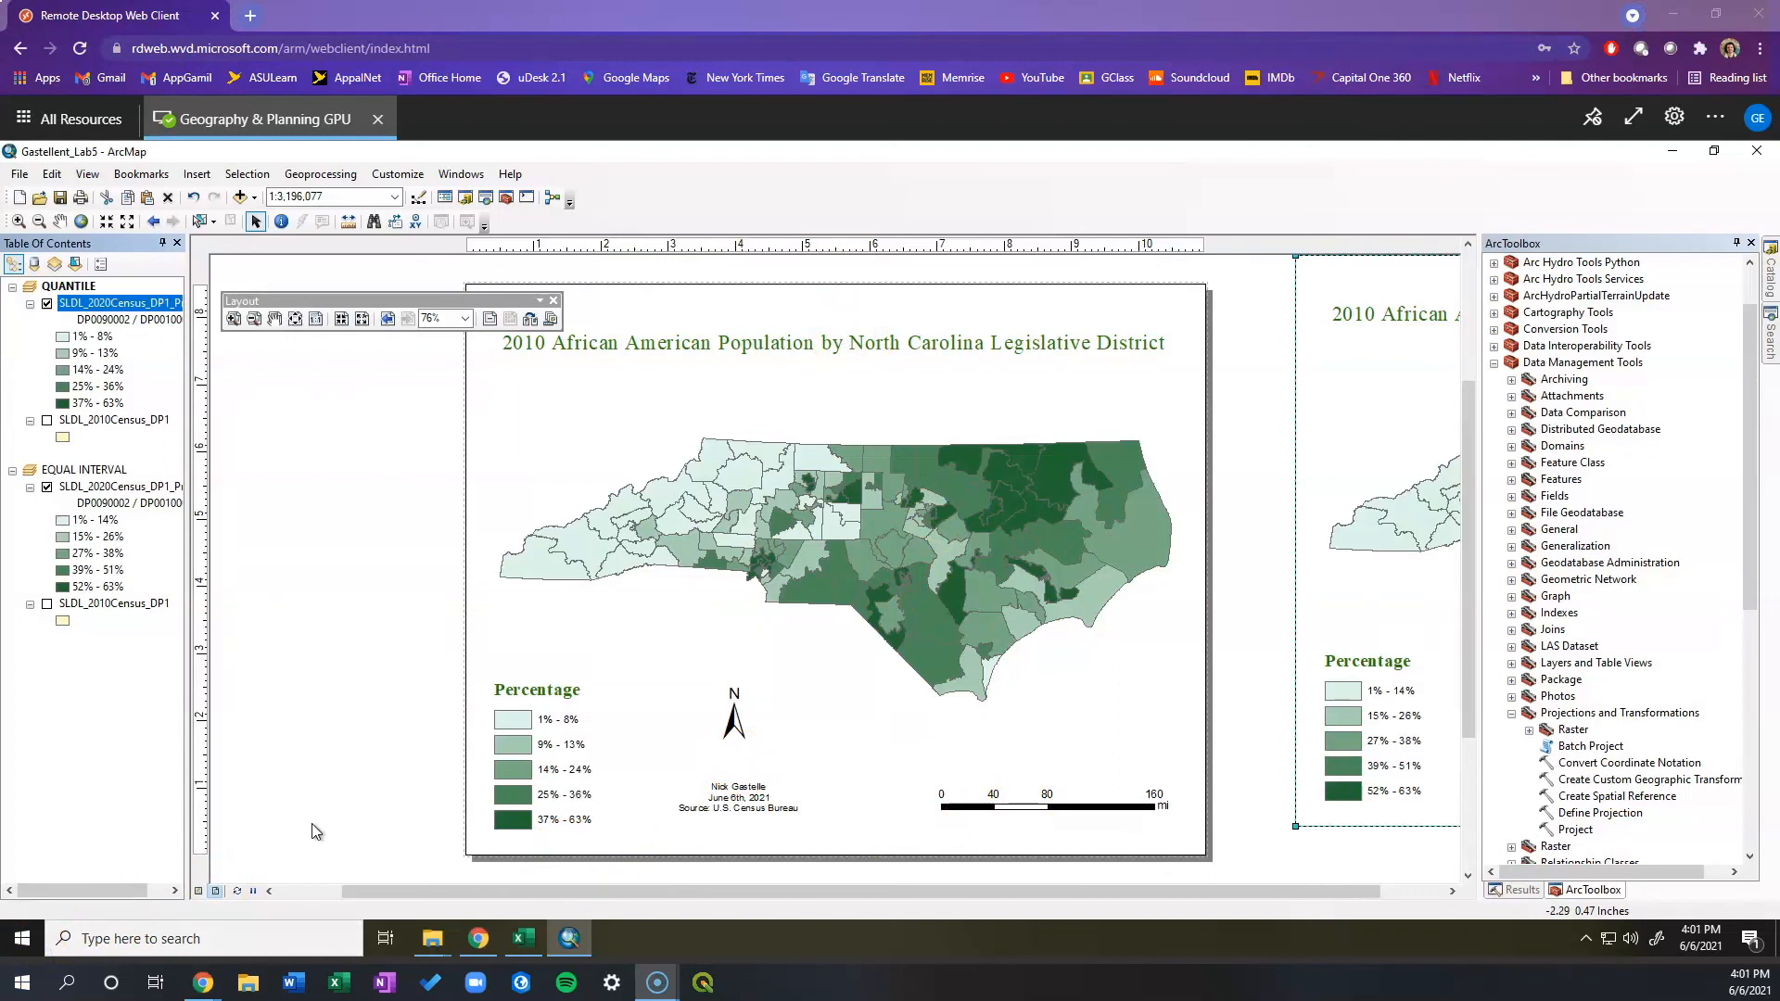
Export the quantile map as a 300 dpi PDF in the Lab 5 folder, replacing Lab5 in the file name with QuantileMap.
{"action": "left_click", "coordinate": [18, 174]}
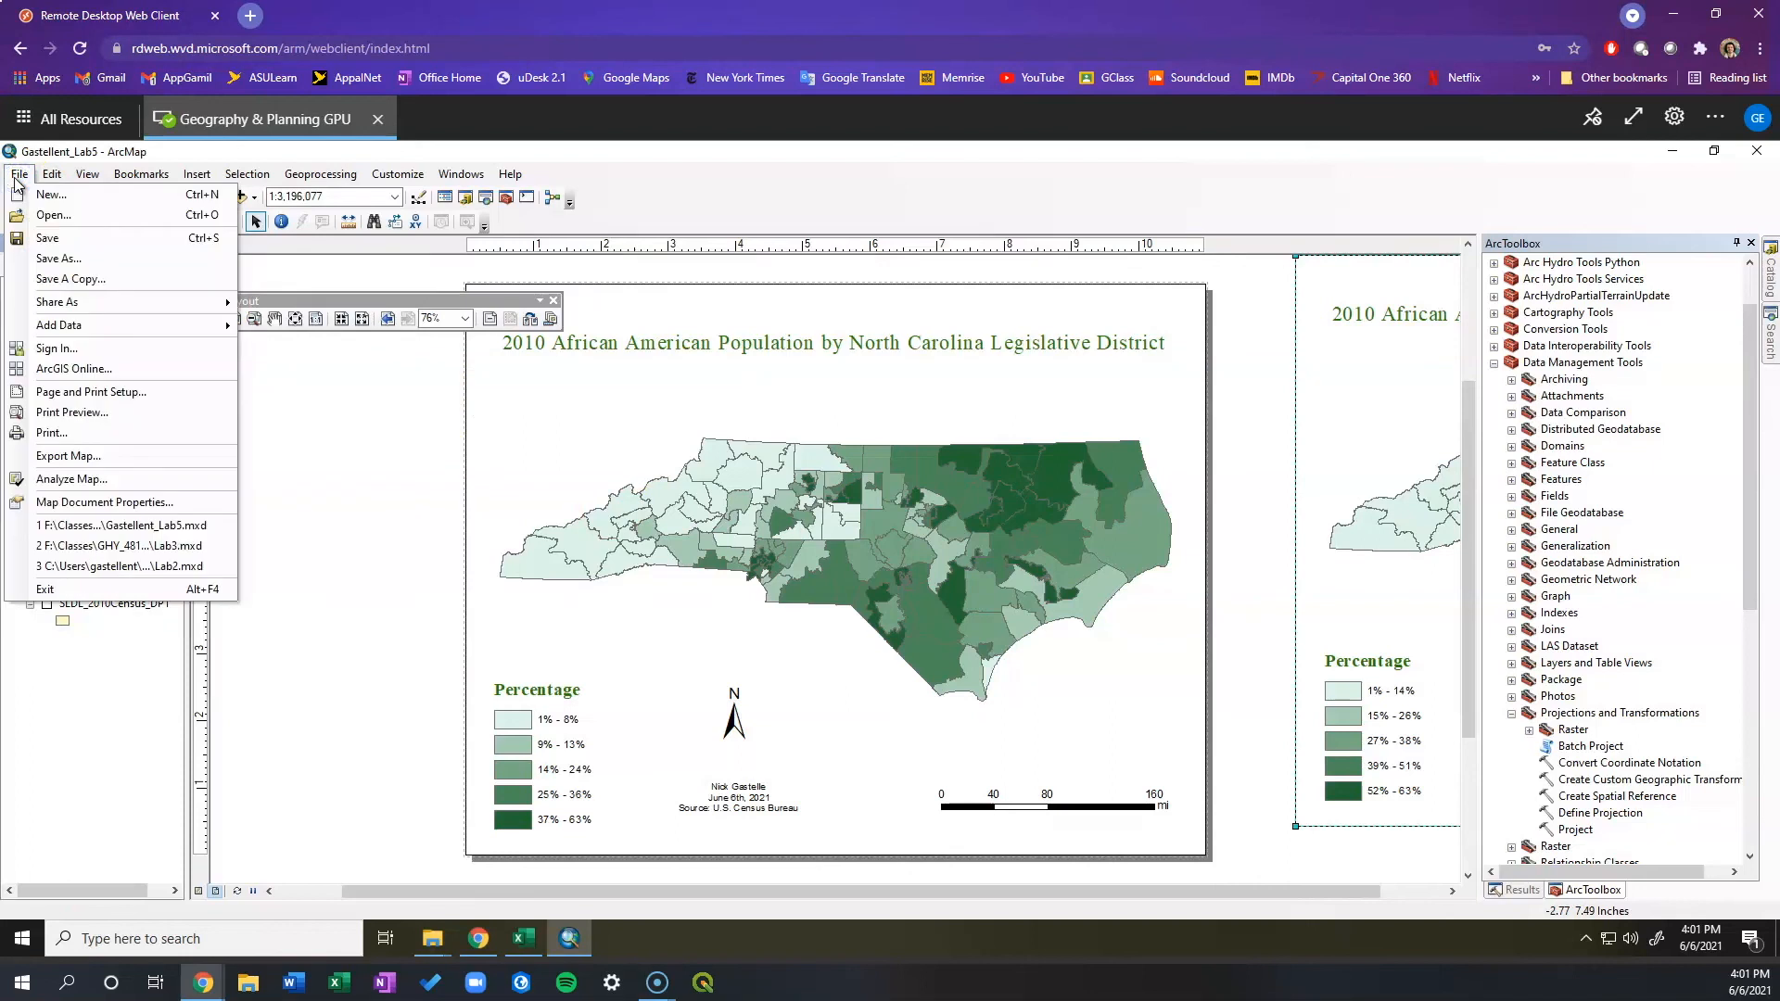
{"action": "left_click", "coordinate": [82, 457]}
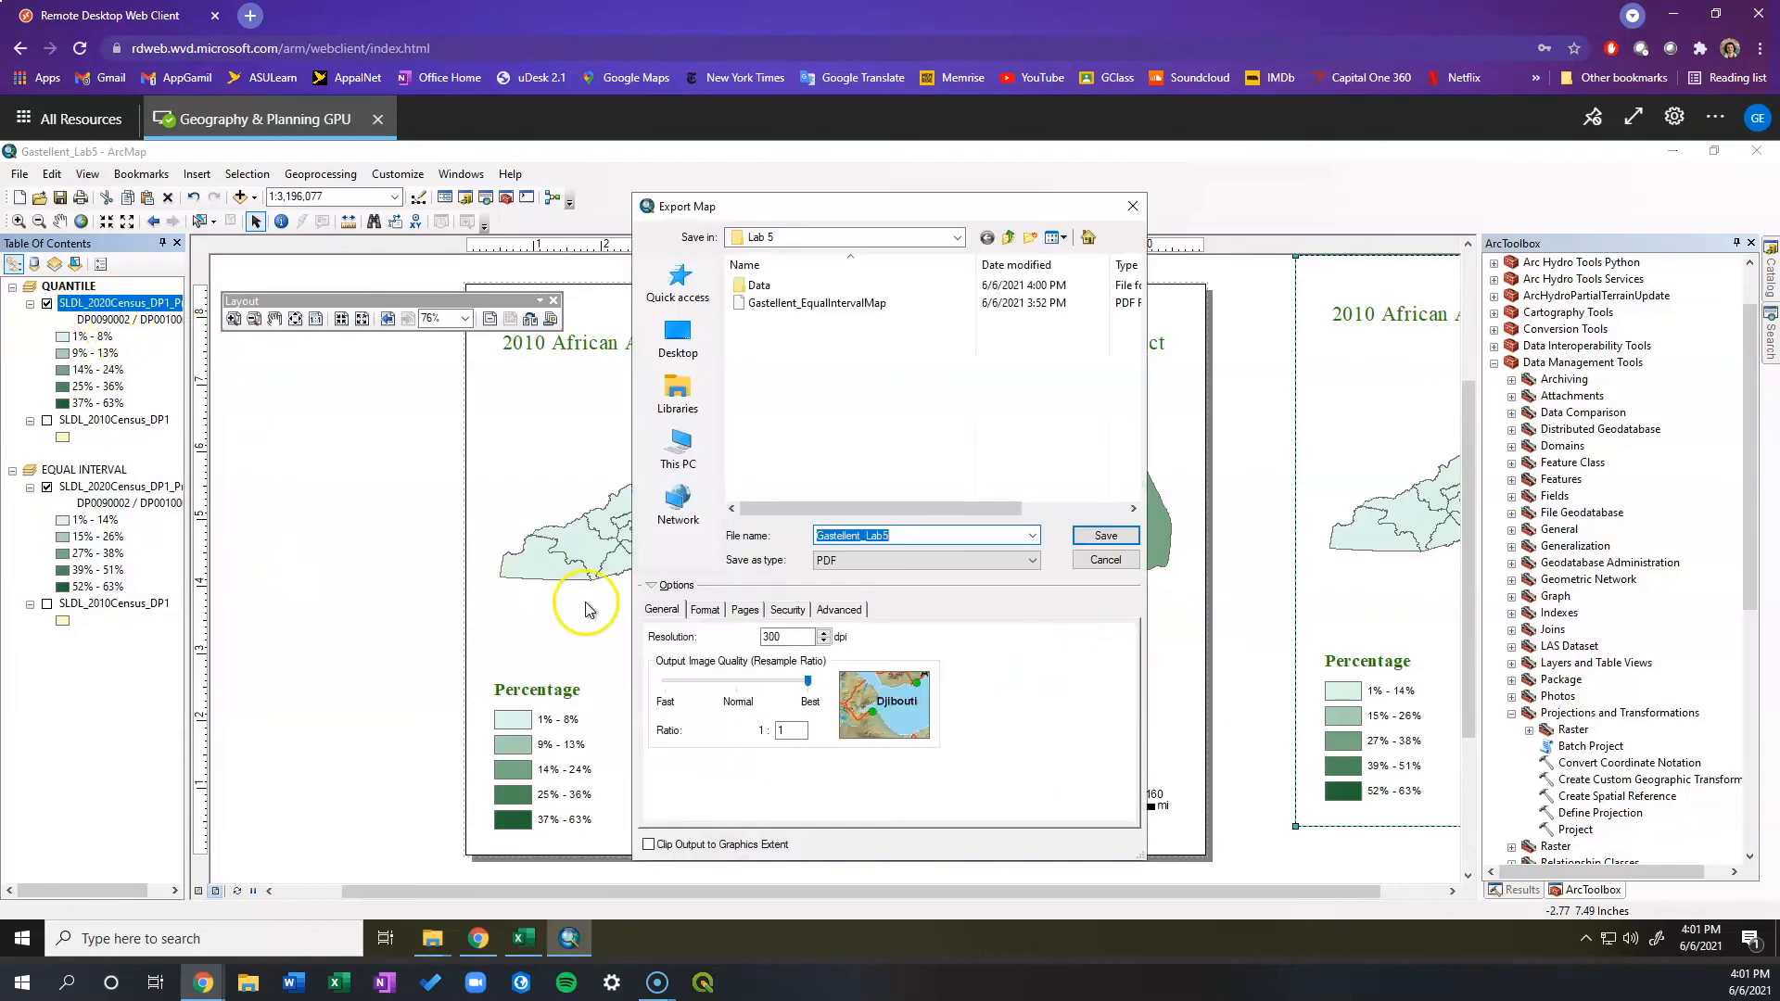
{"action": "left_click", "coordinate": [913, 538]}
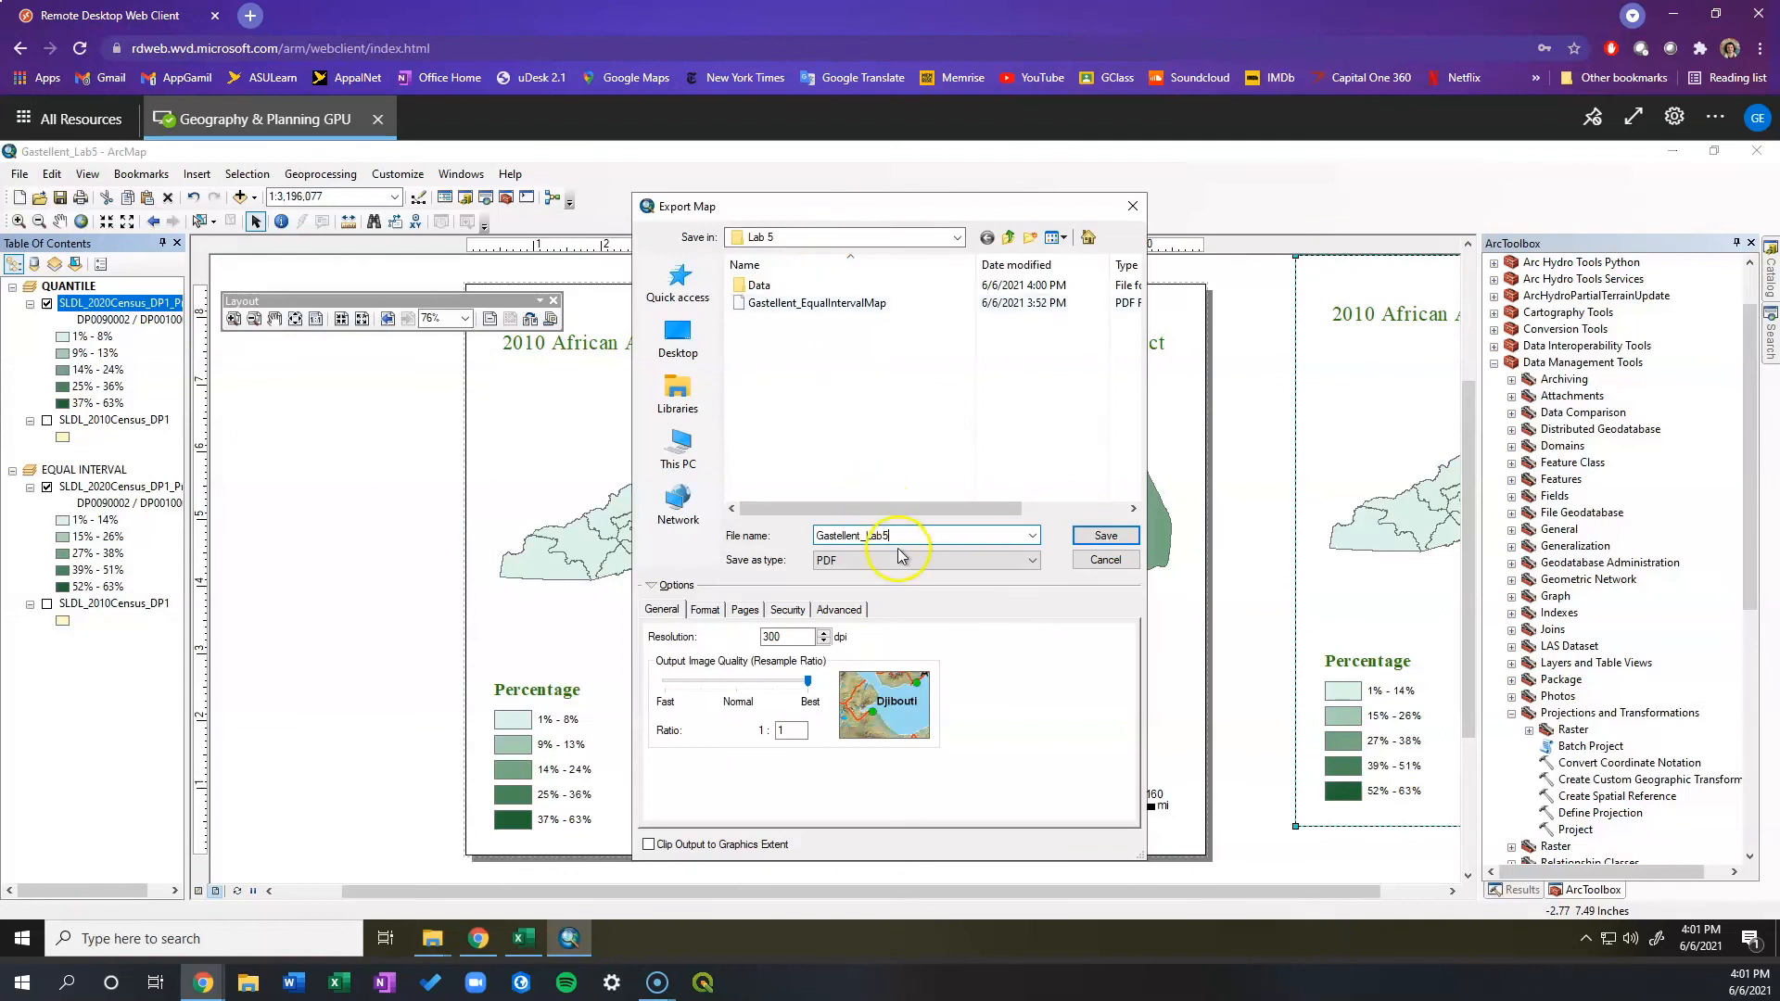
{"action": "key", "text": "BackSpace"}
{"action": "key", "text": "BackSpace"}
{"action": "key", "text": "BackSpace"}
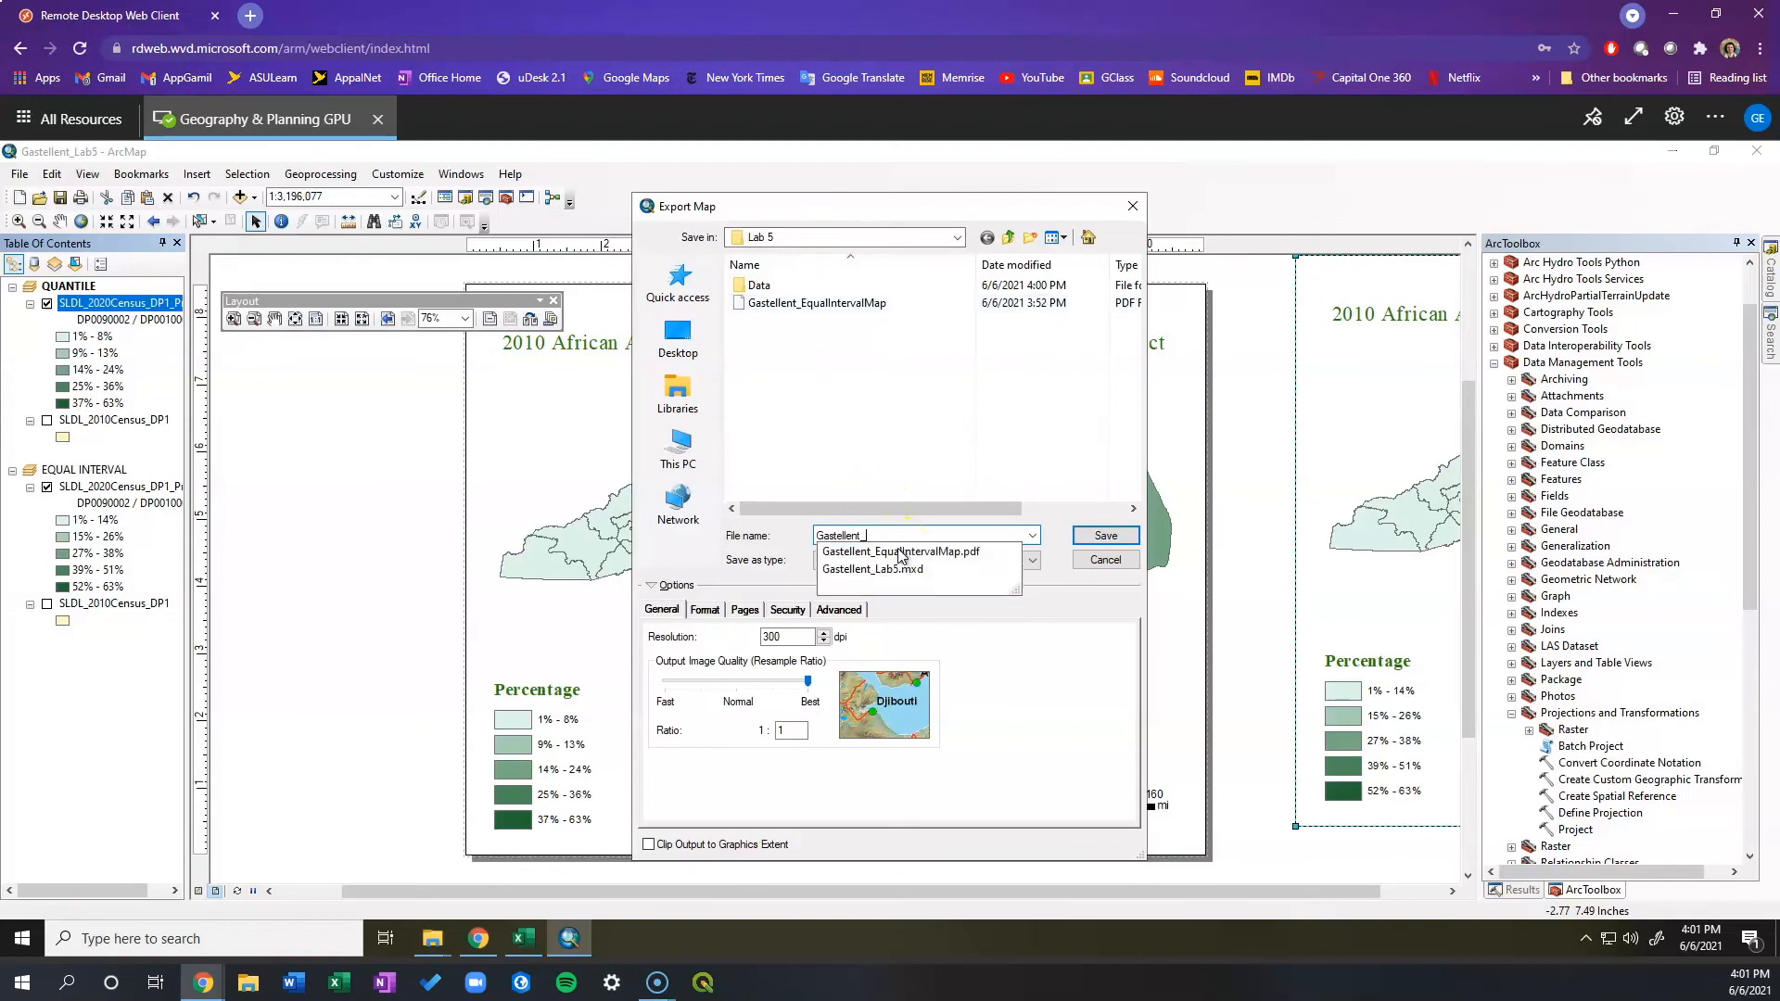
{"action": "type", "text": "QuantileMap"}
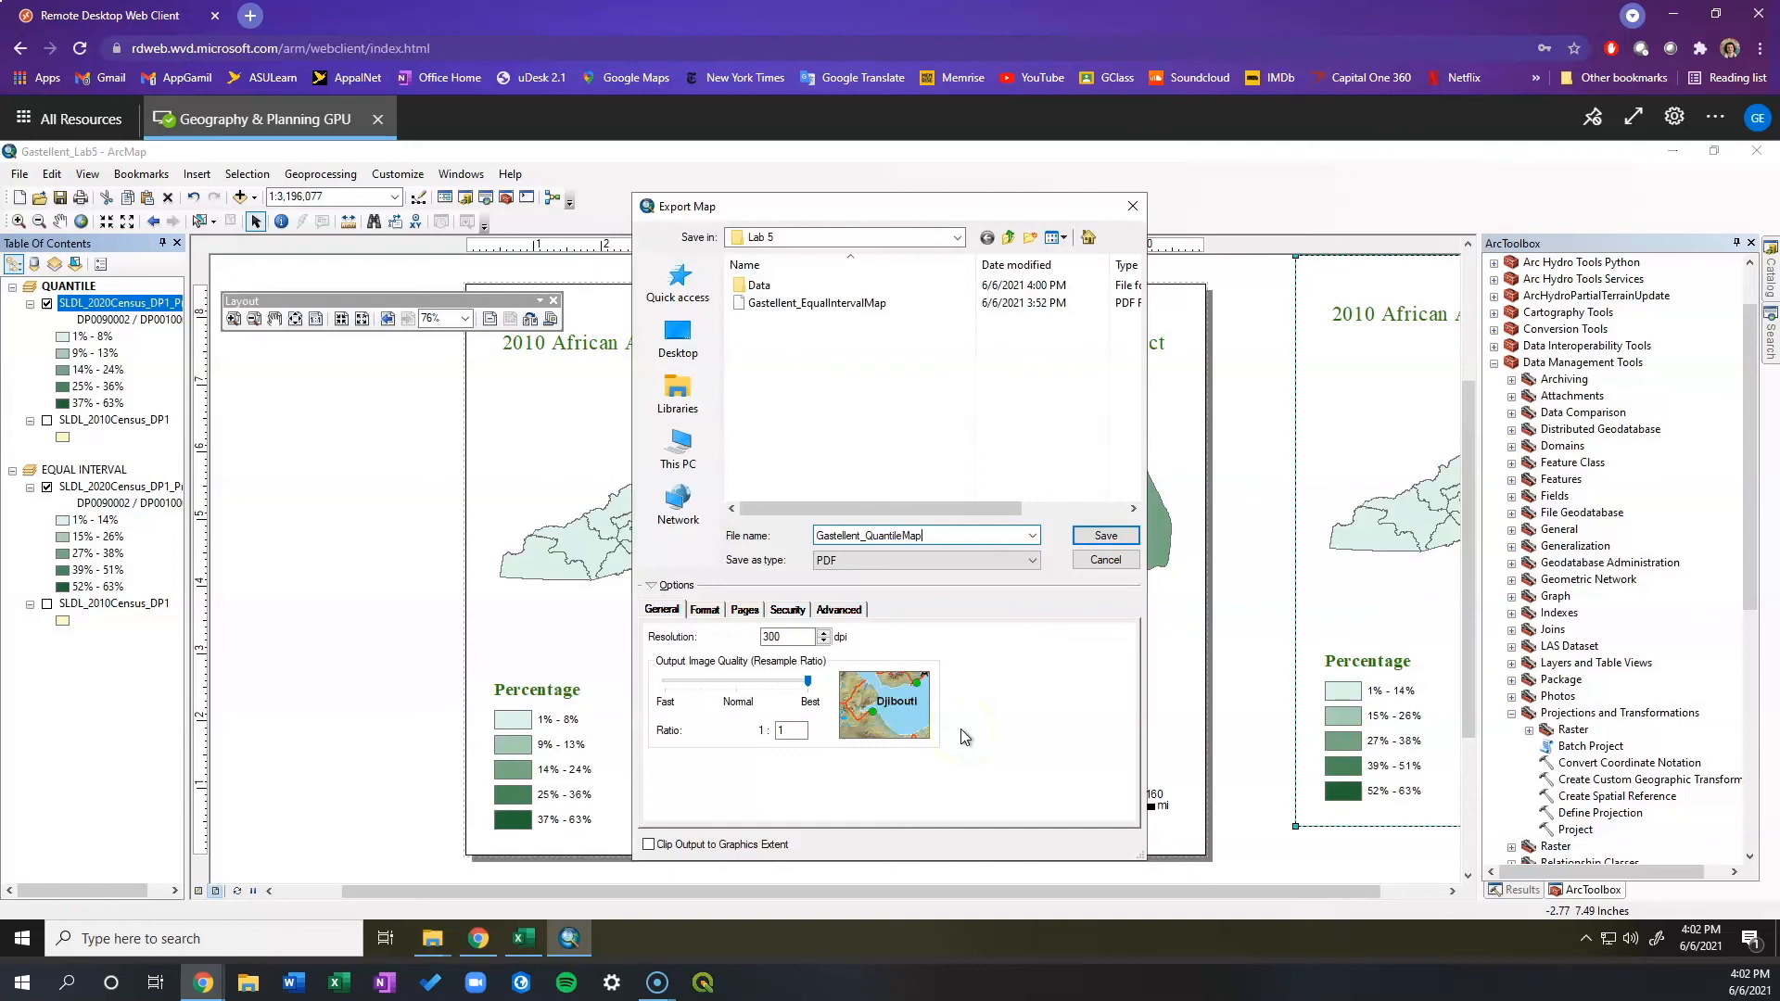
{"action": "left_click", "coordinate": [1106, 538]}
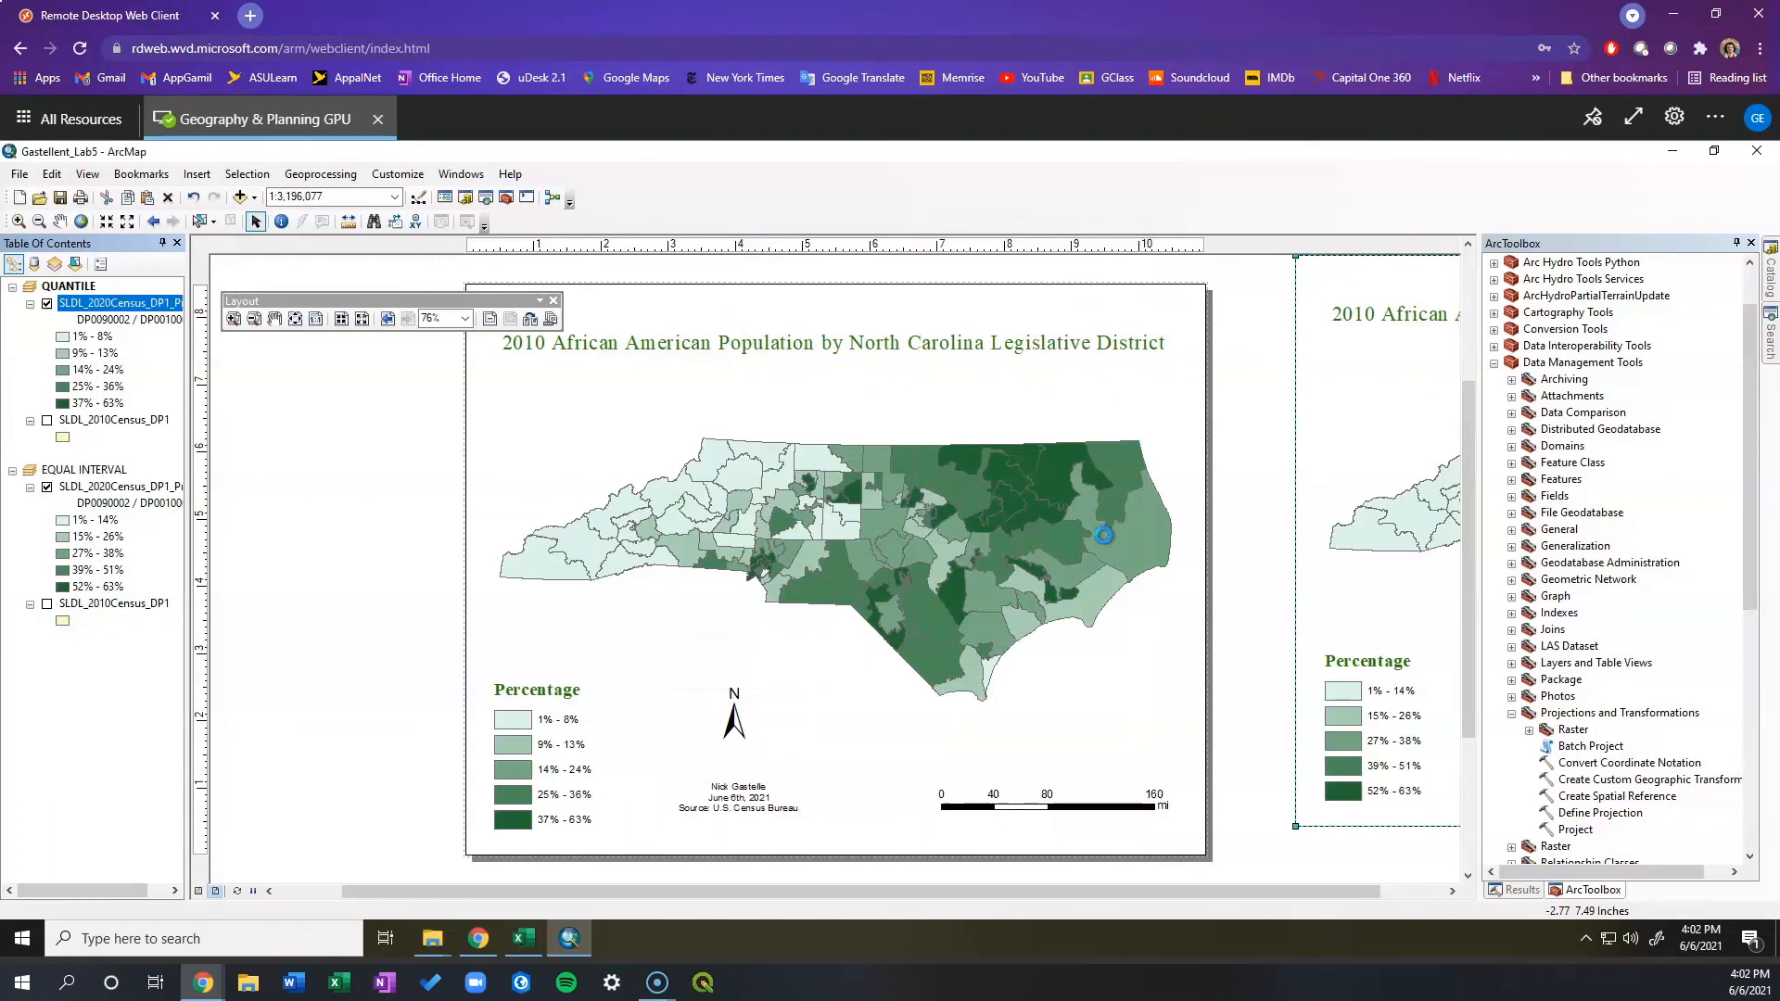